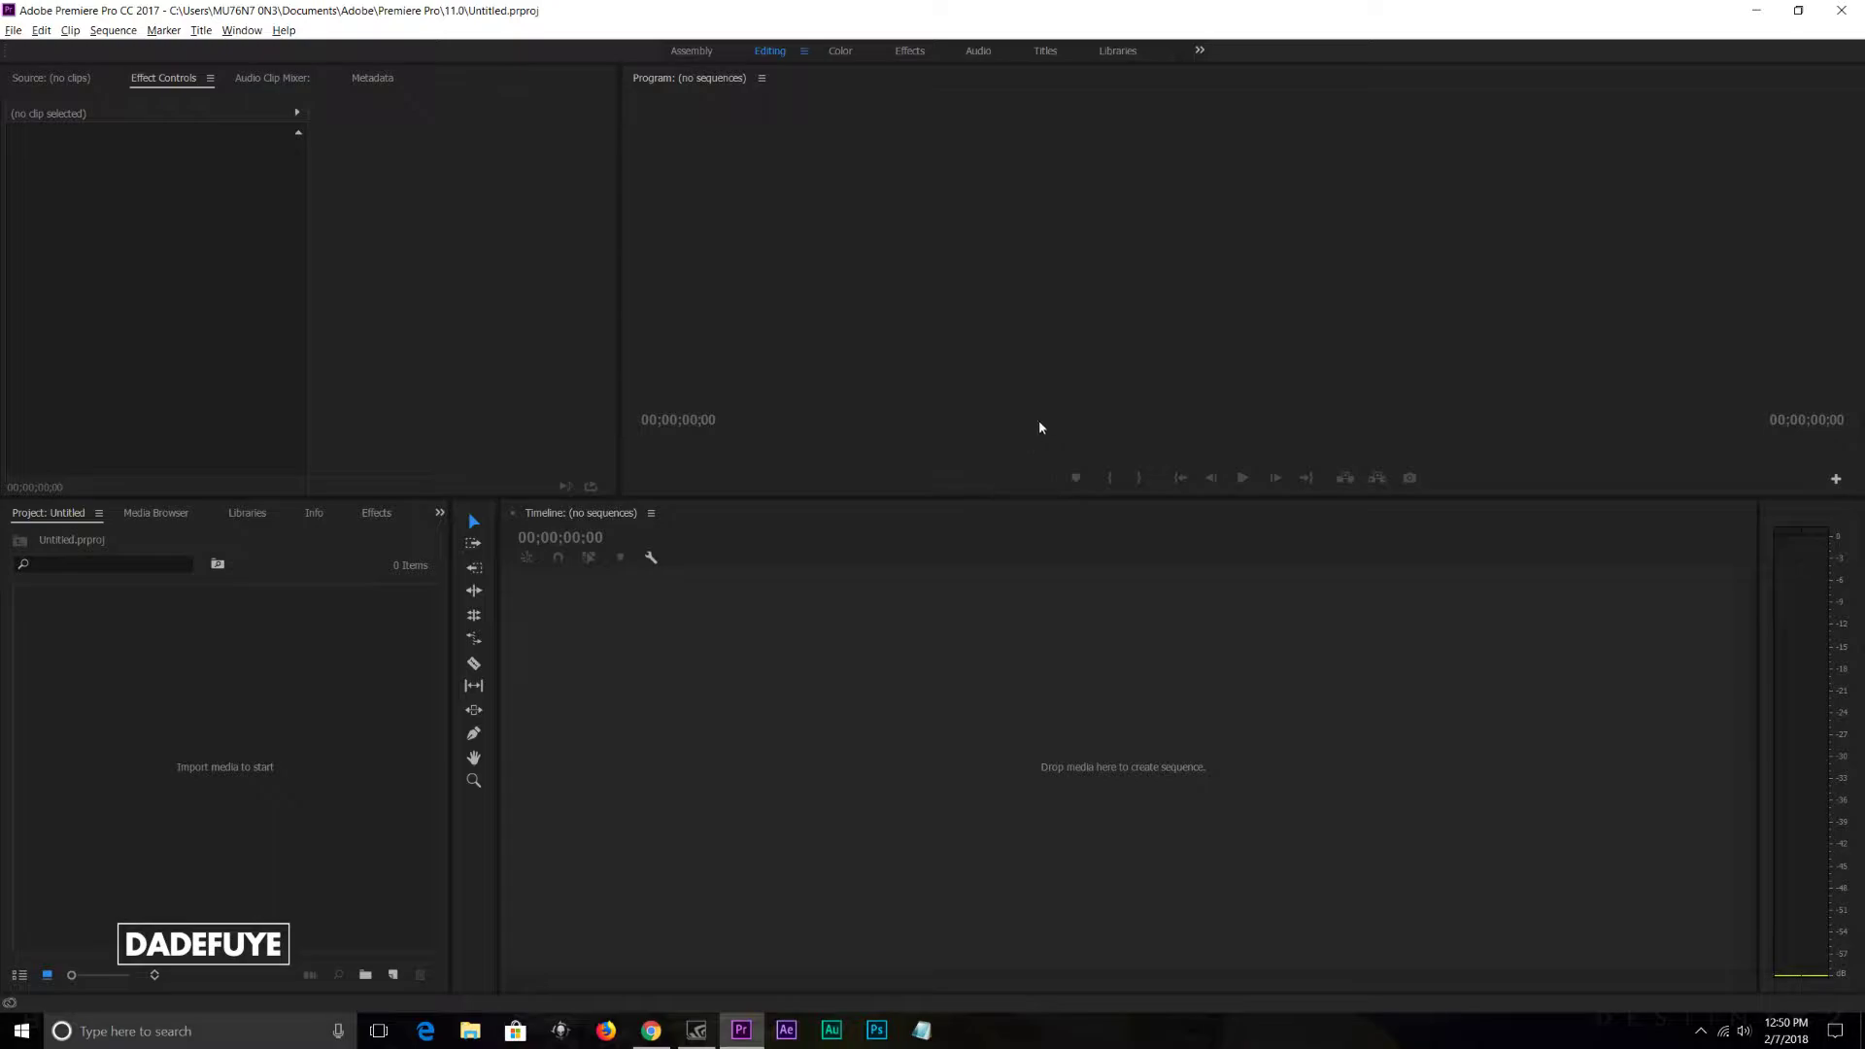
left_click(774, 268)
left_click(796, 614)
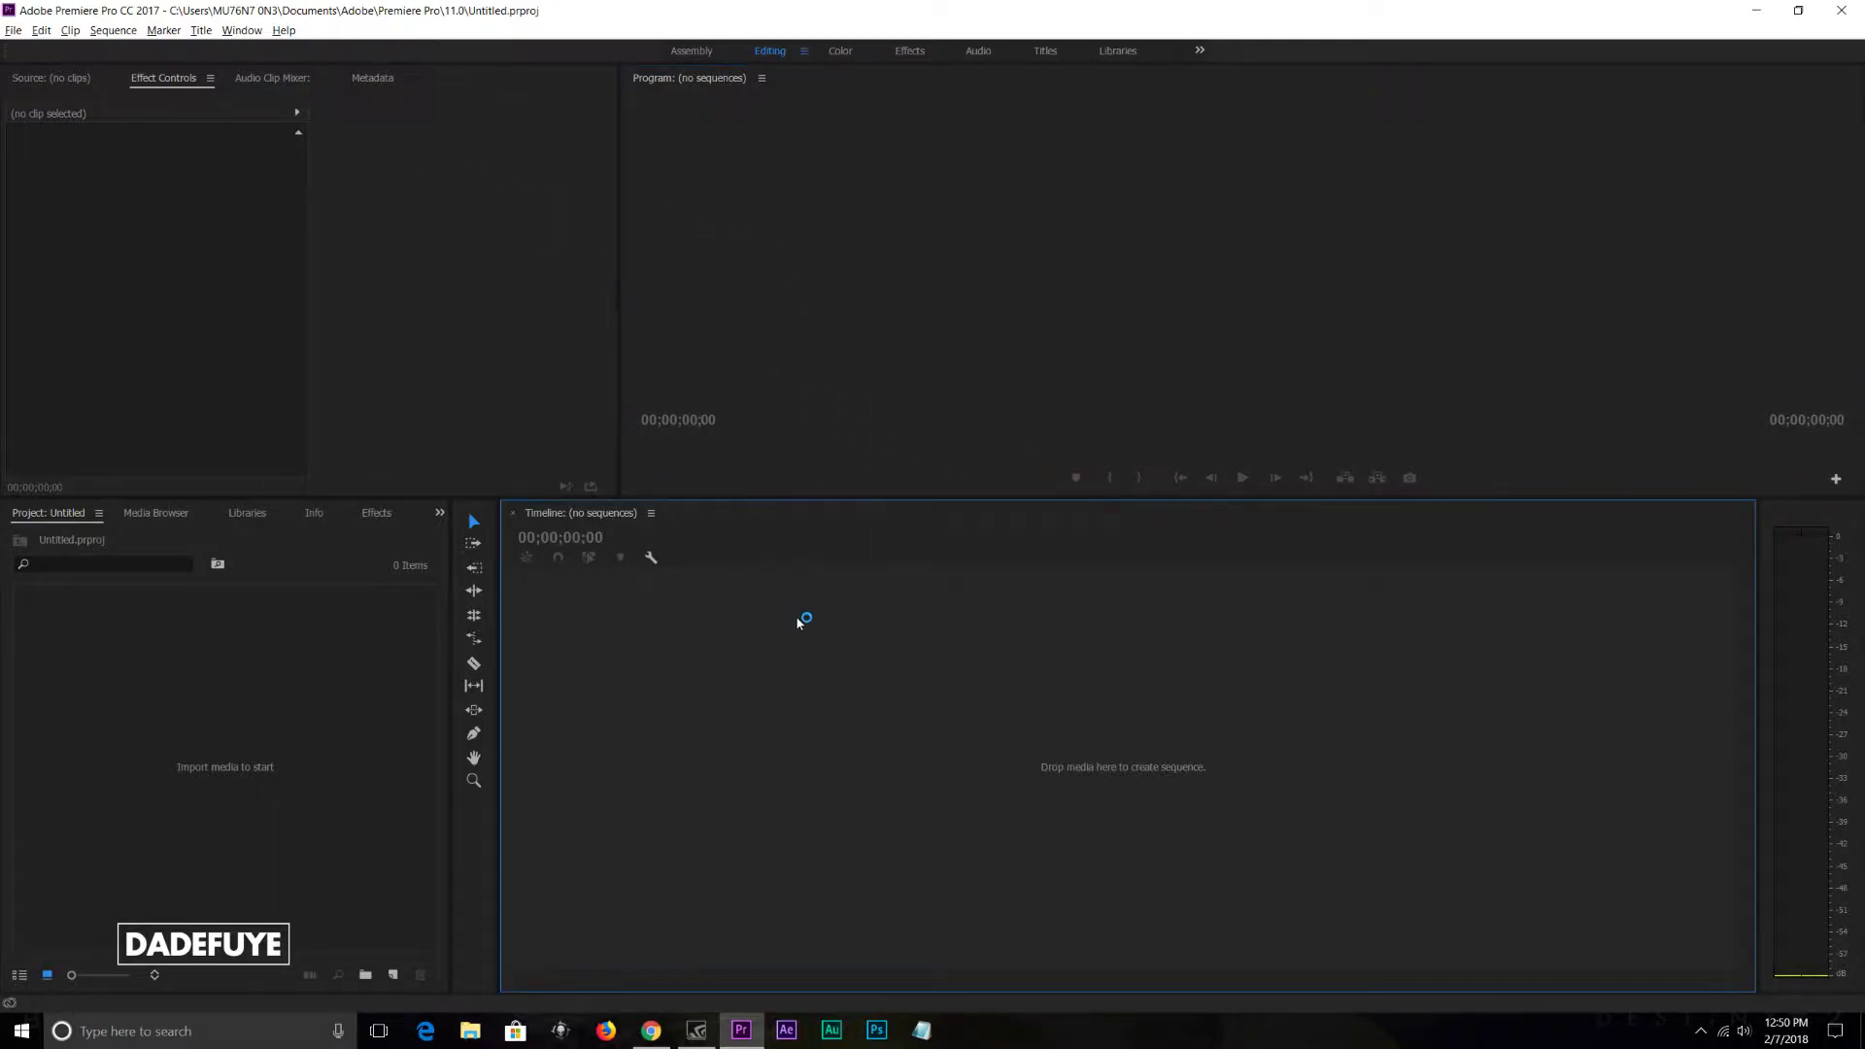
left_click(923, 1040)
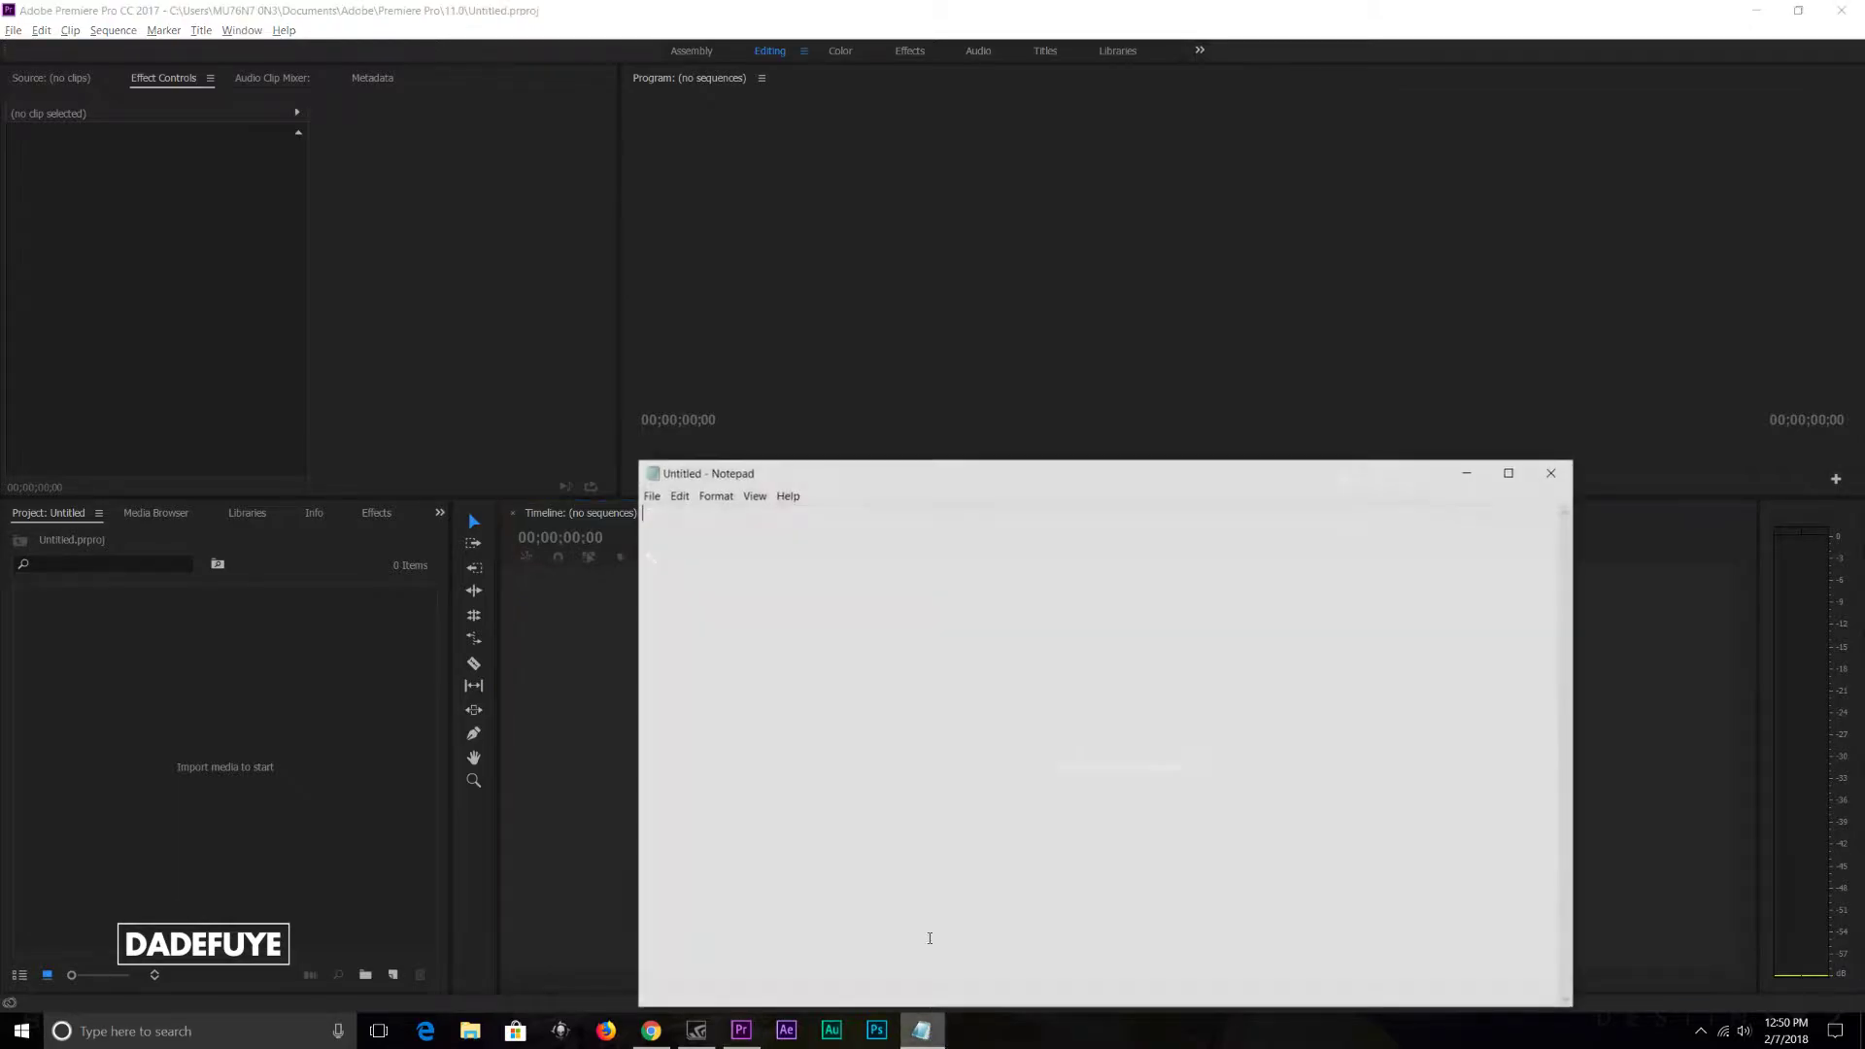
left_click_drag(930, 457, 913, 56)
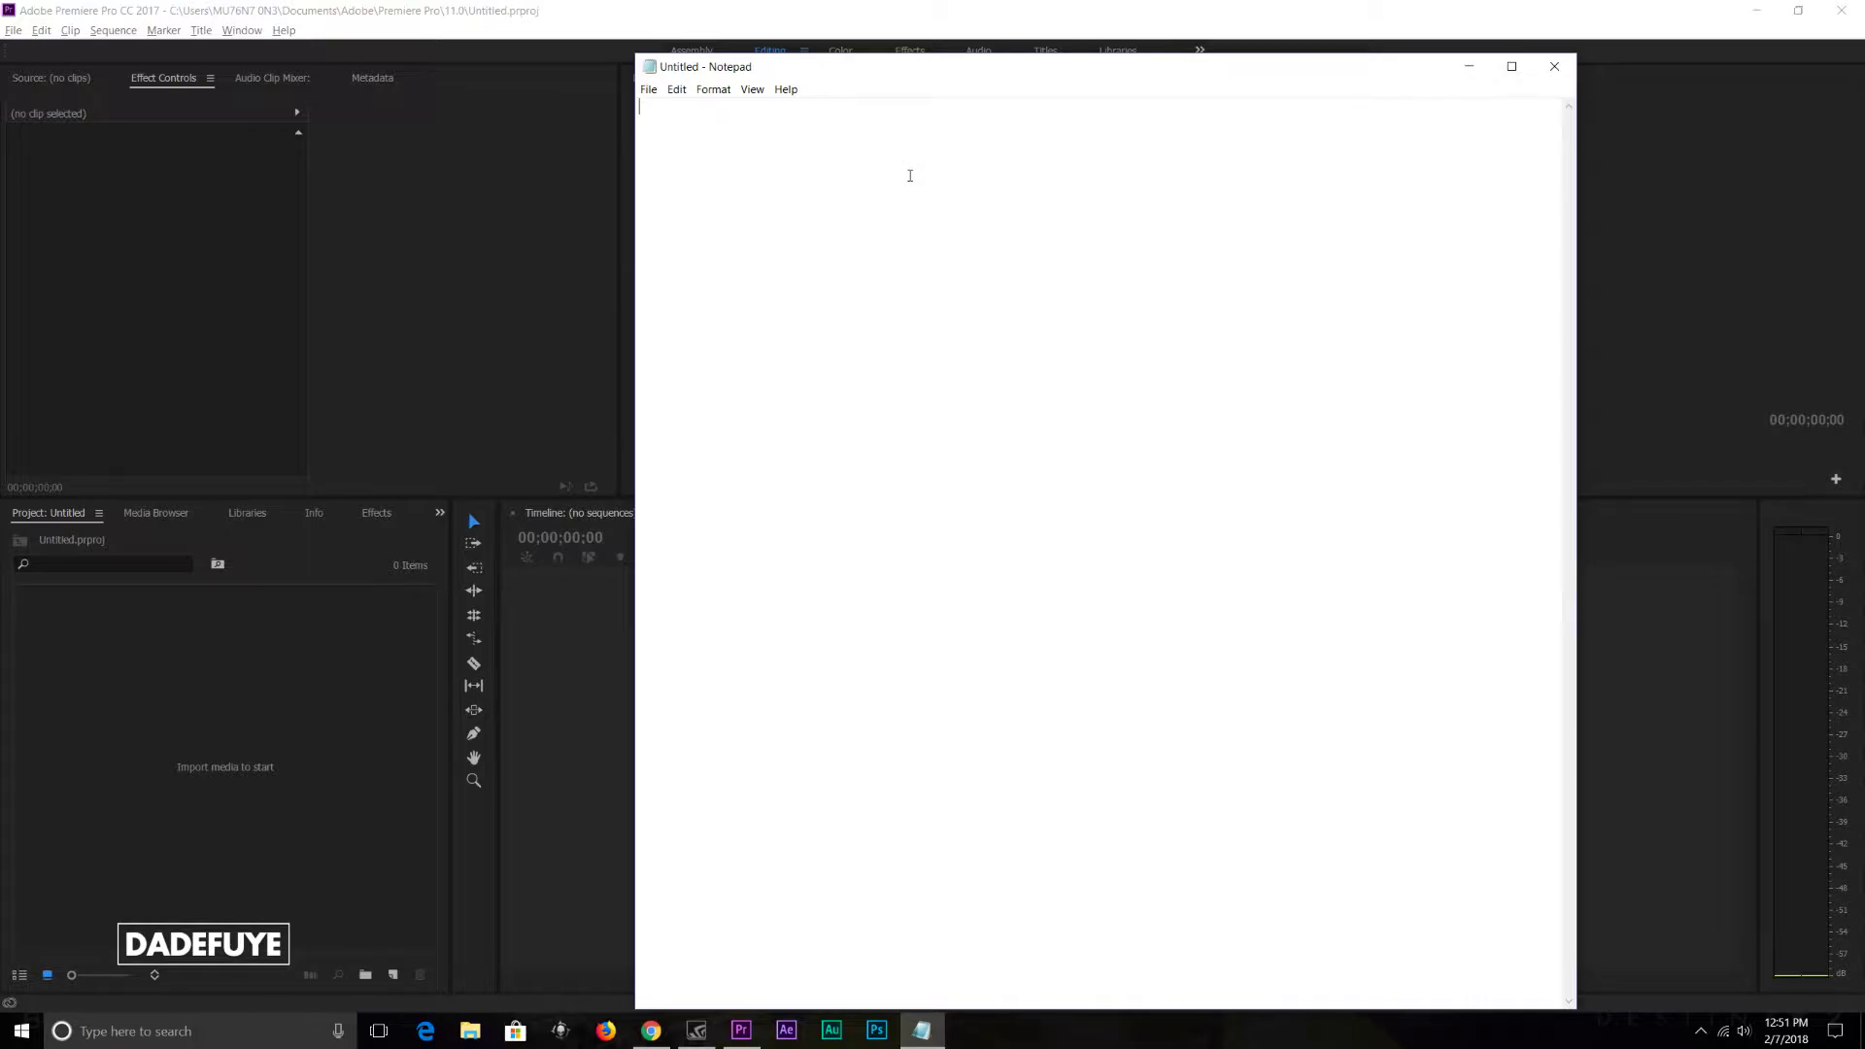
type("dsdd")
left_click(1467, 68)
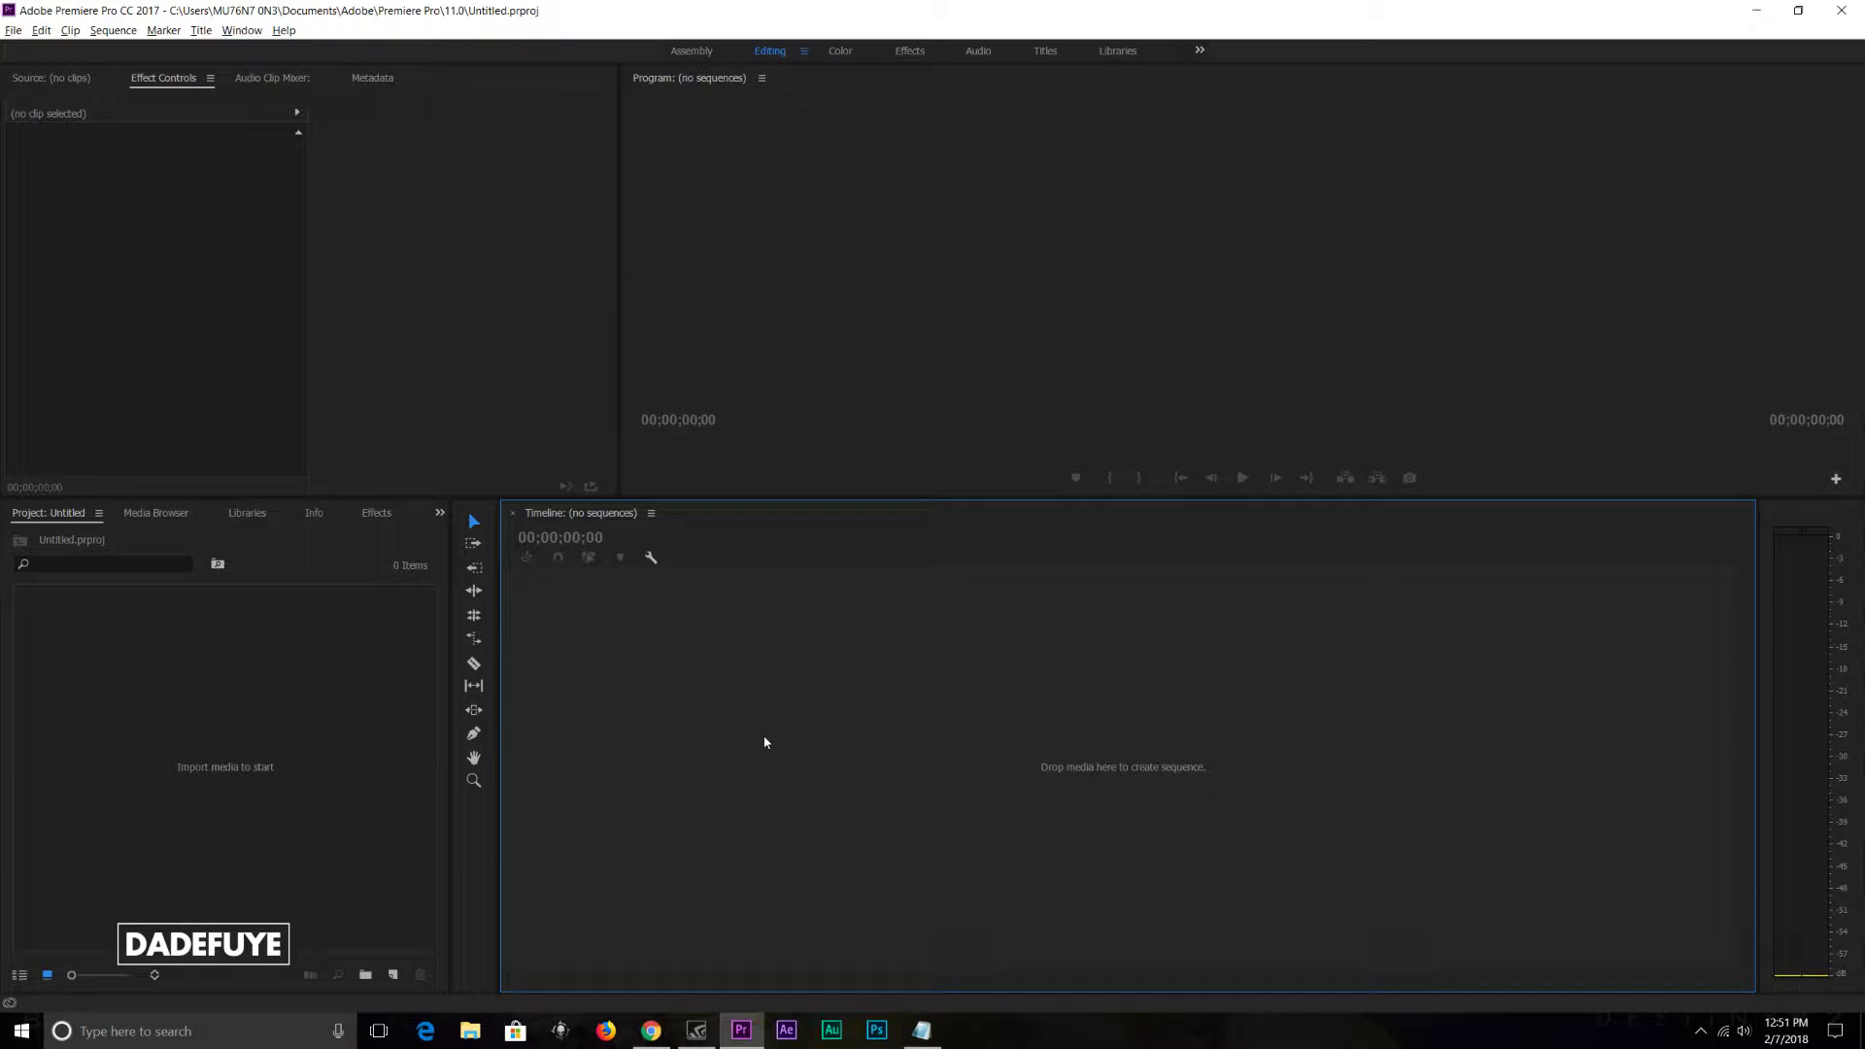
left_click(696, 1029)
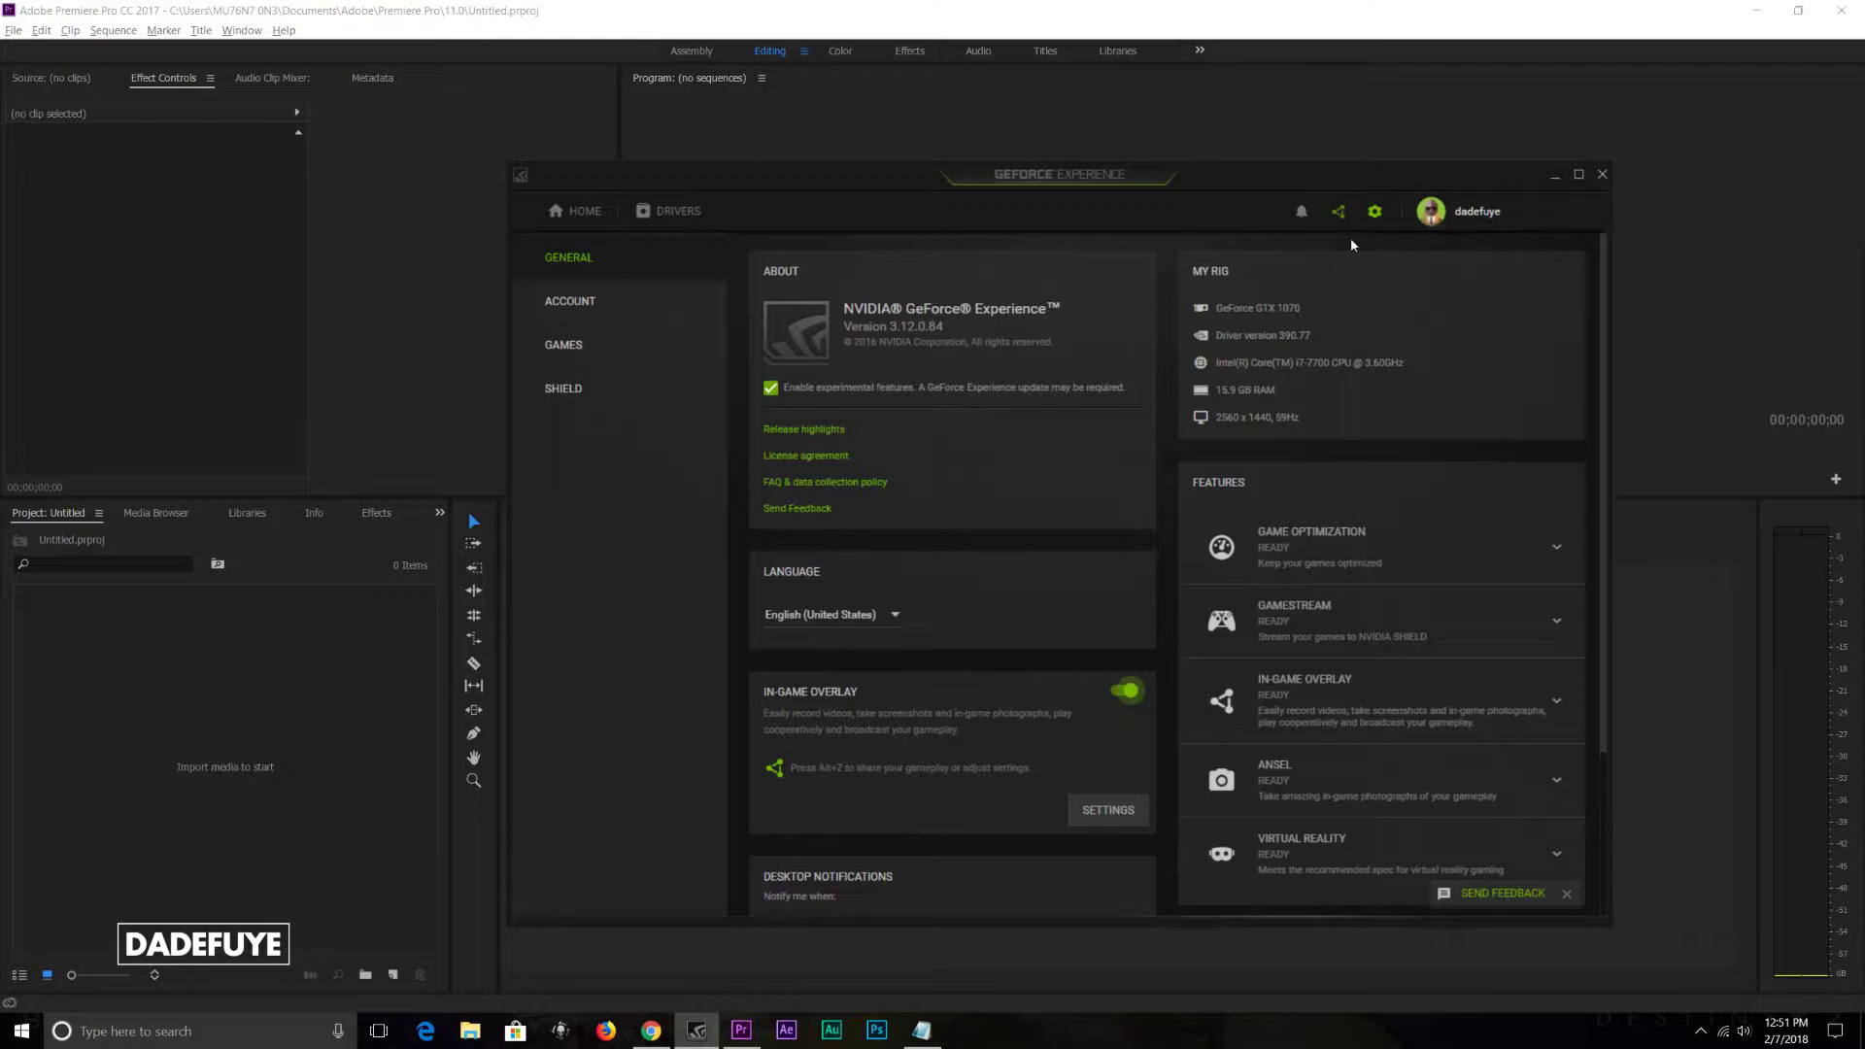
left_click(1555, 175)
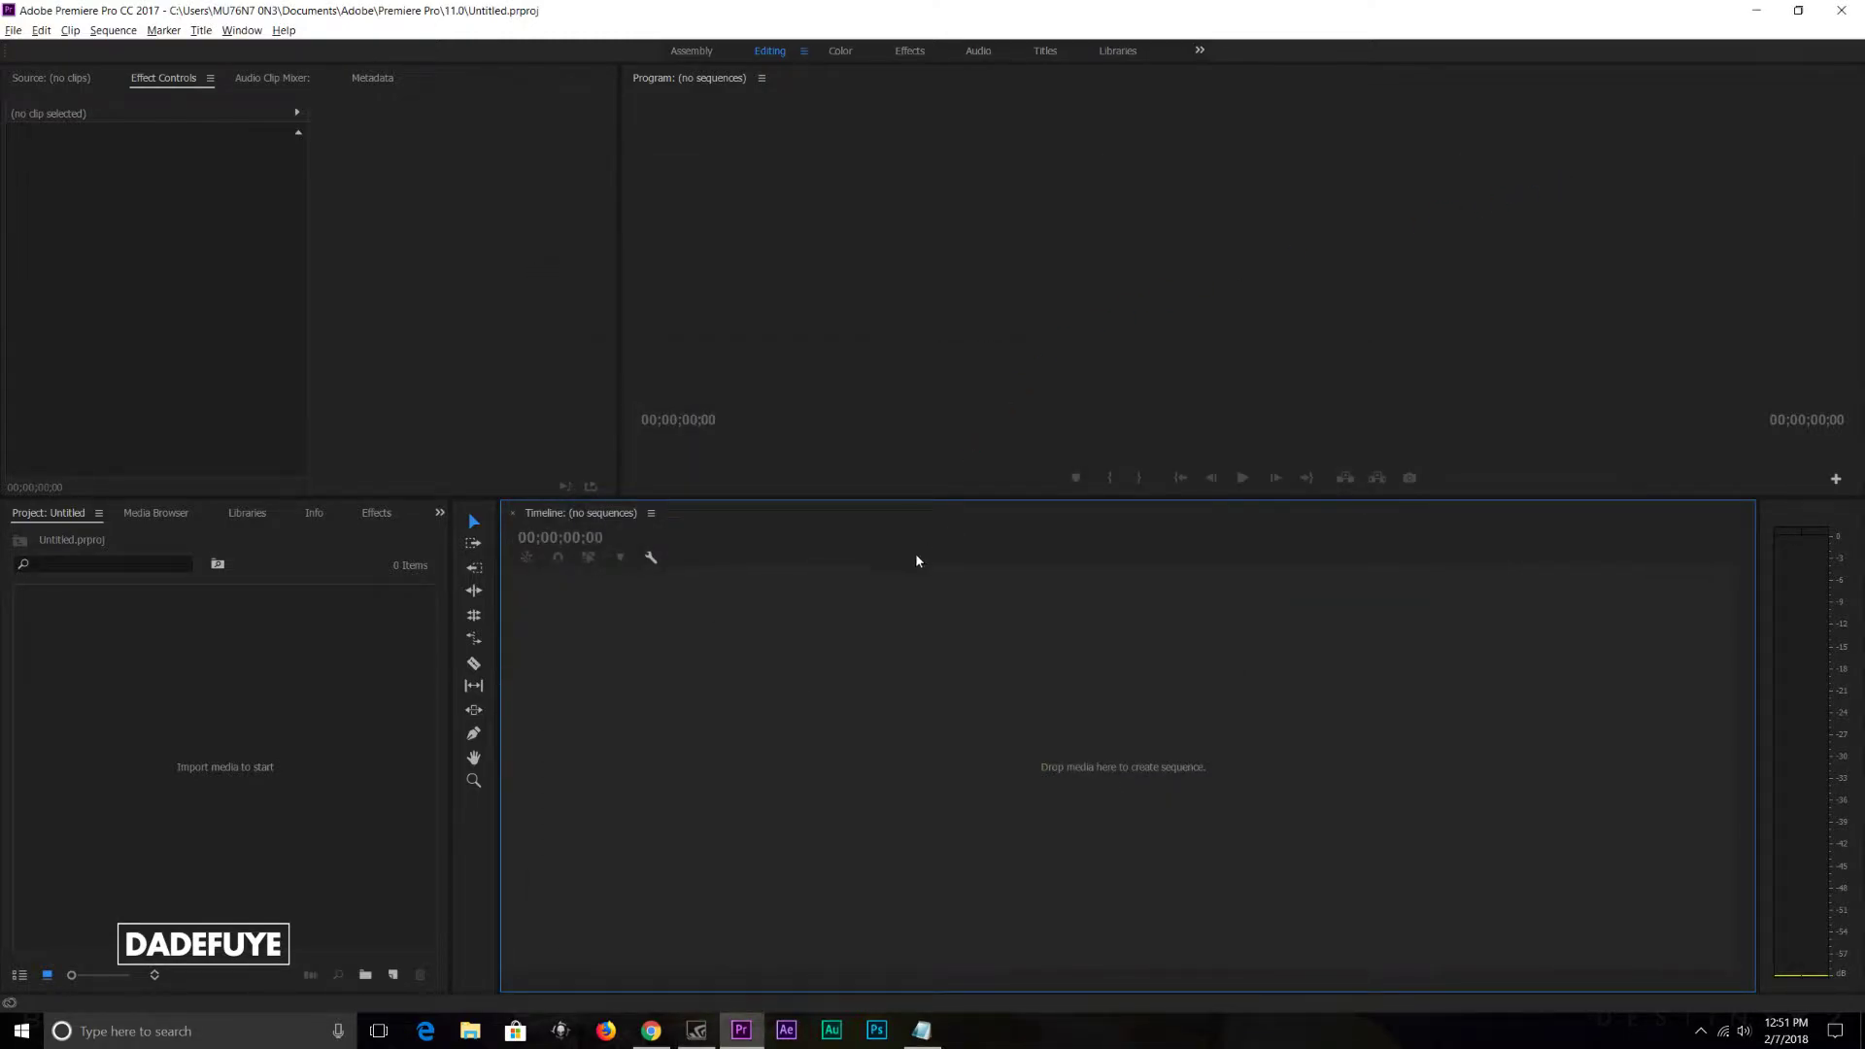
Step: Import the clip "Warframe 02.07.2018 - 10.33.48.02" into the project from the Warframe folder inside Videos
left_click(470, 1029)
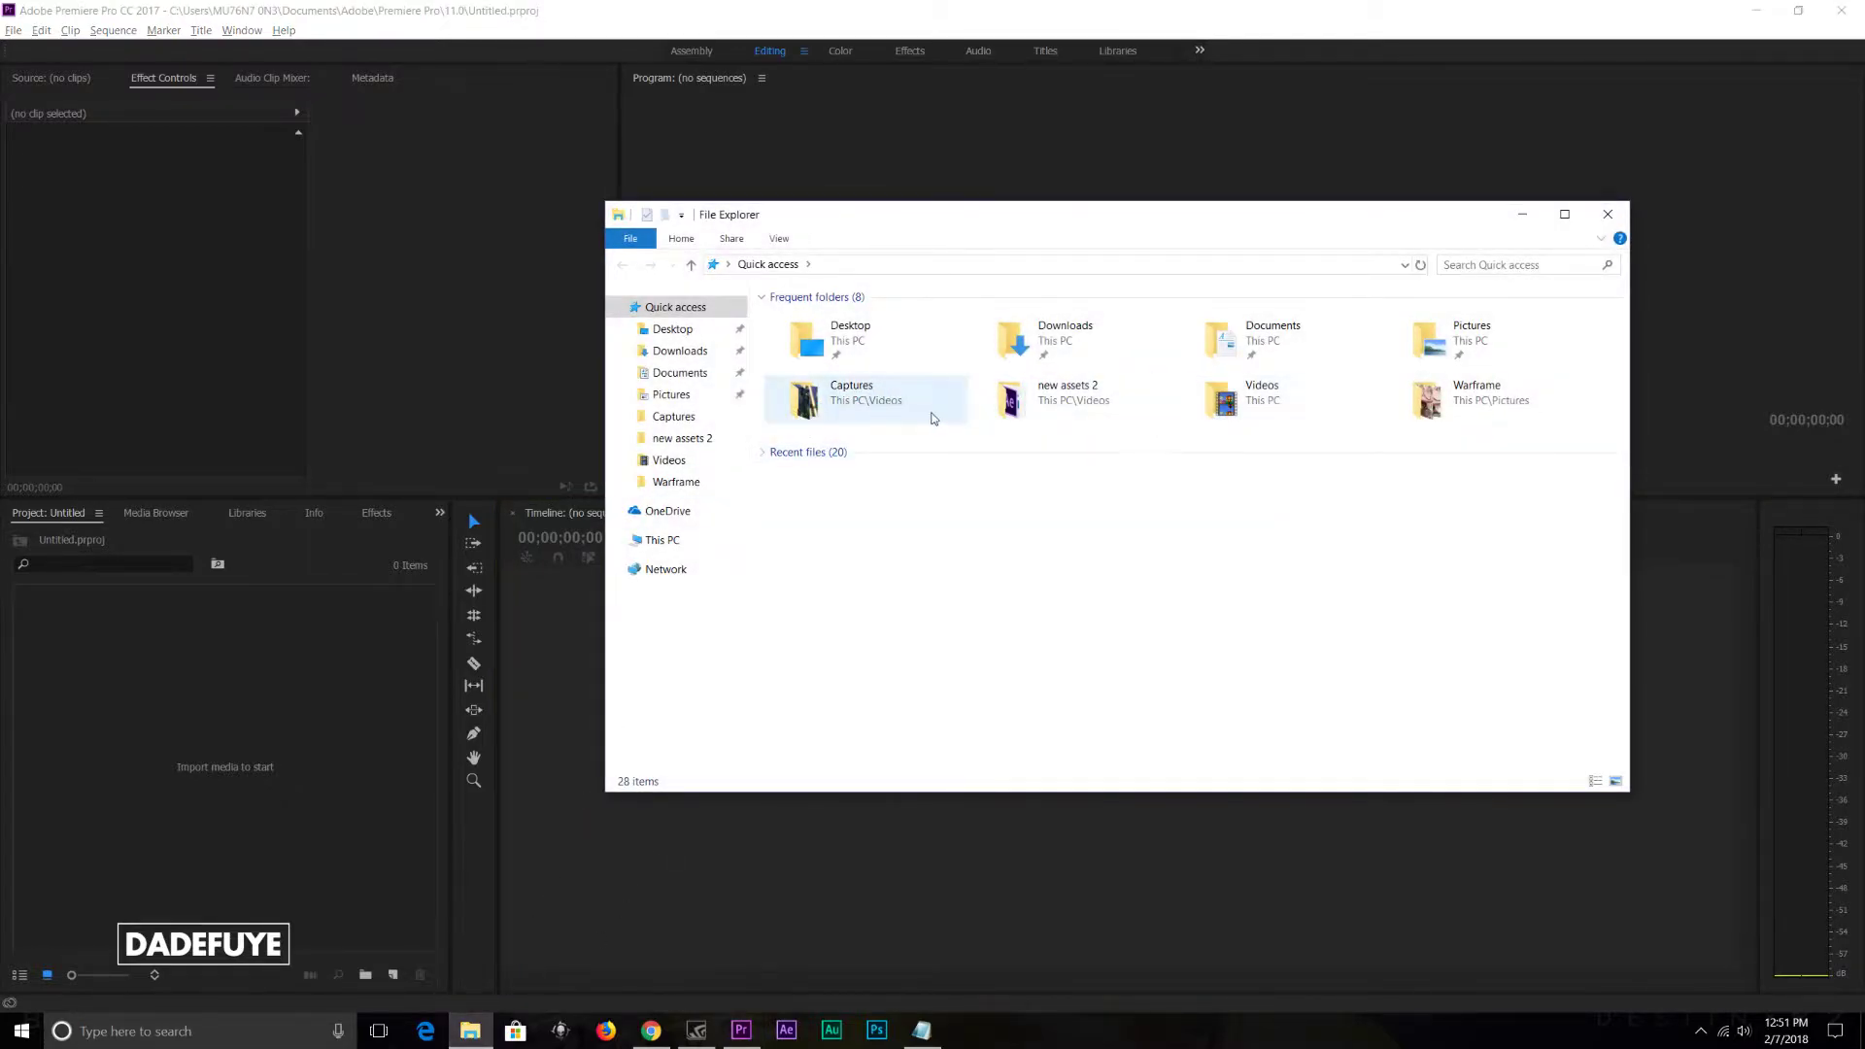
double_click(1424, 396)
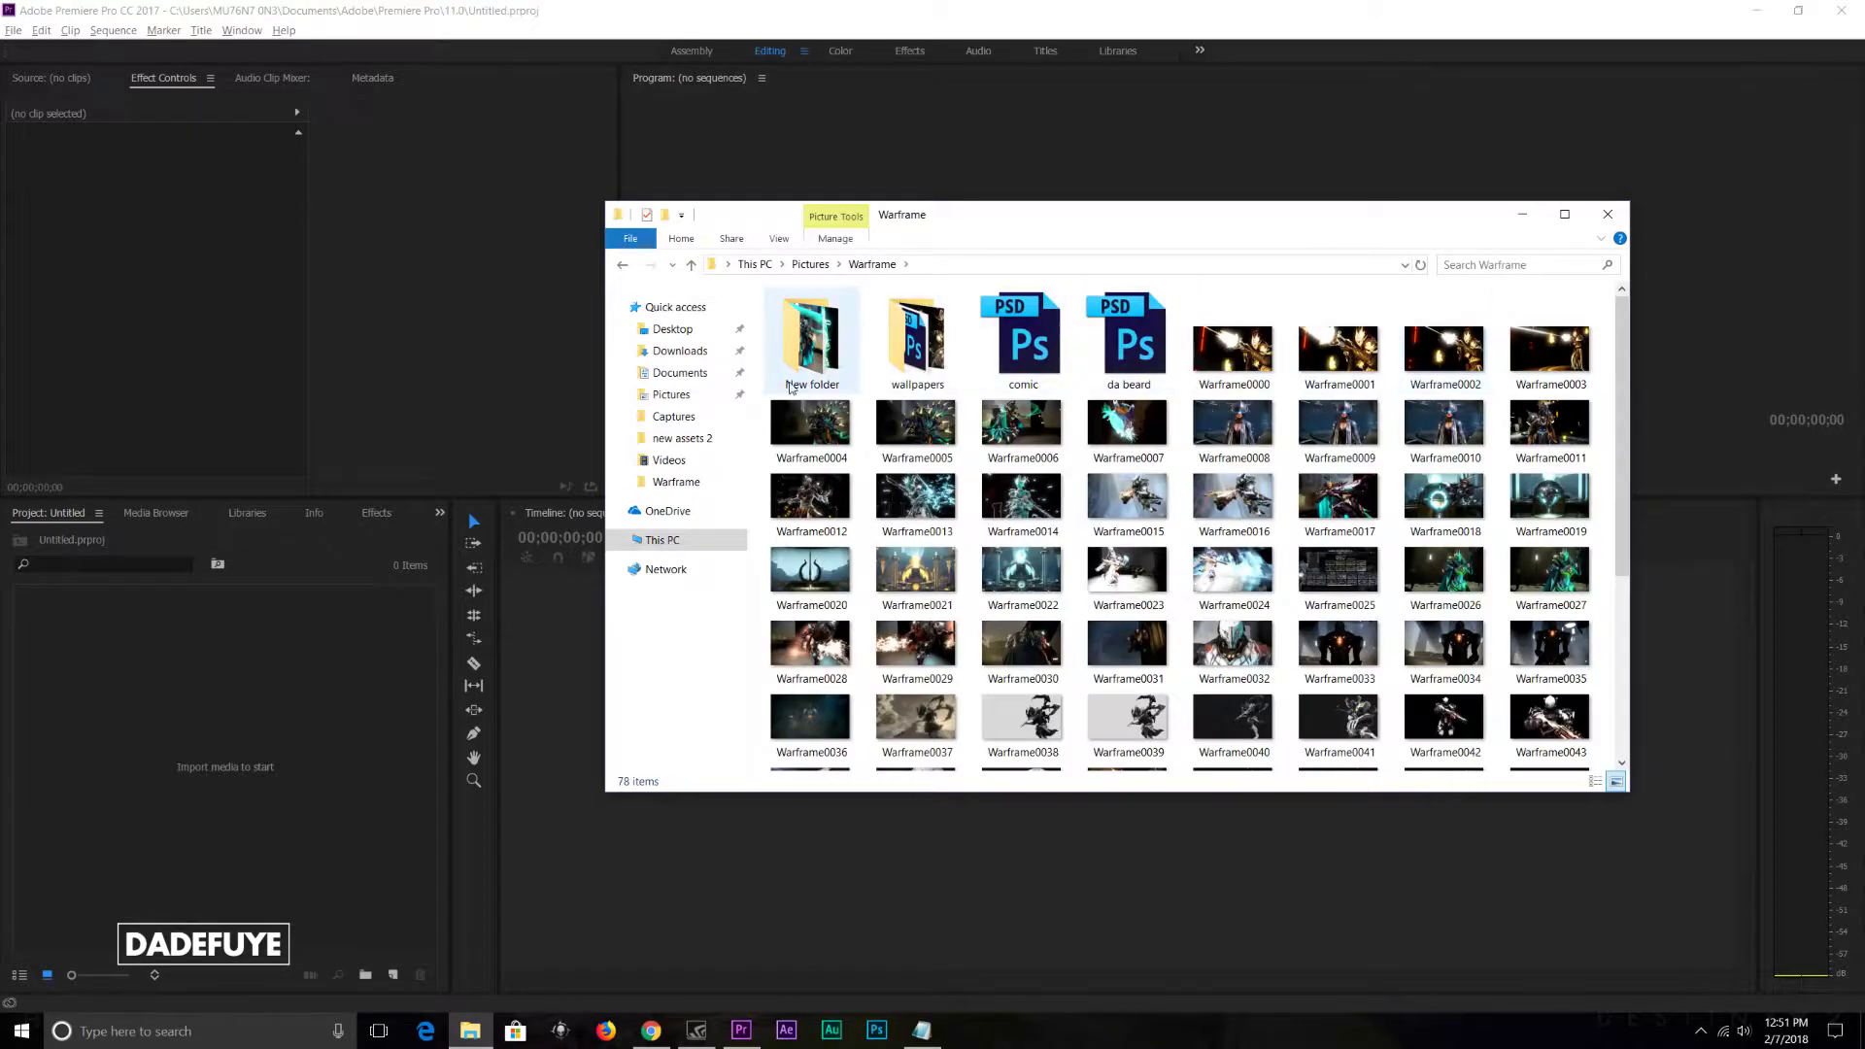
left_click(668, 460)
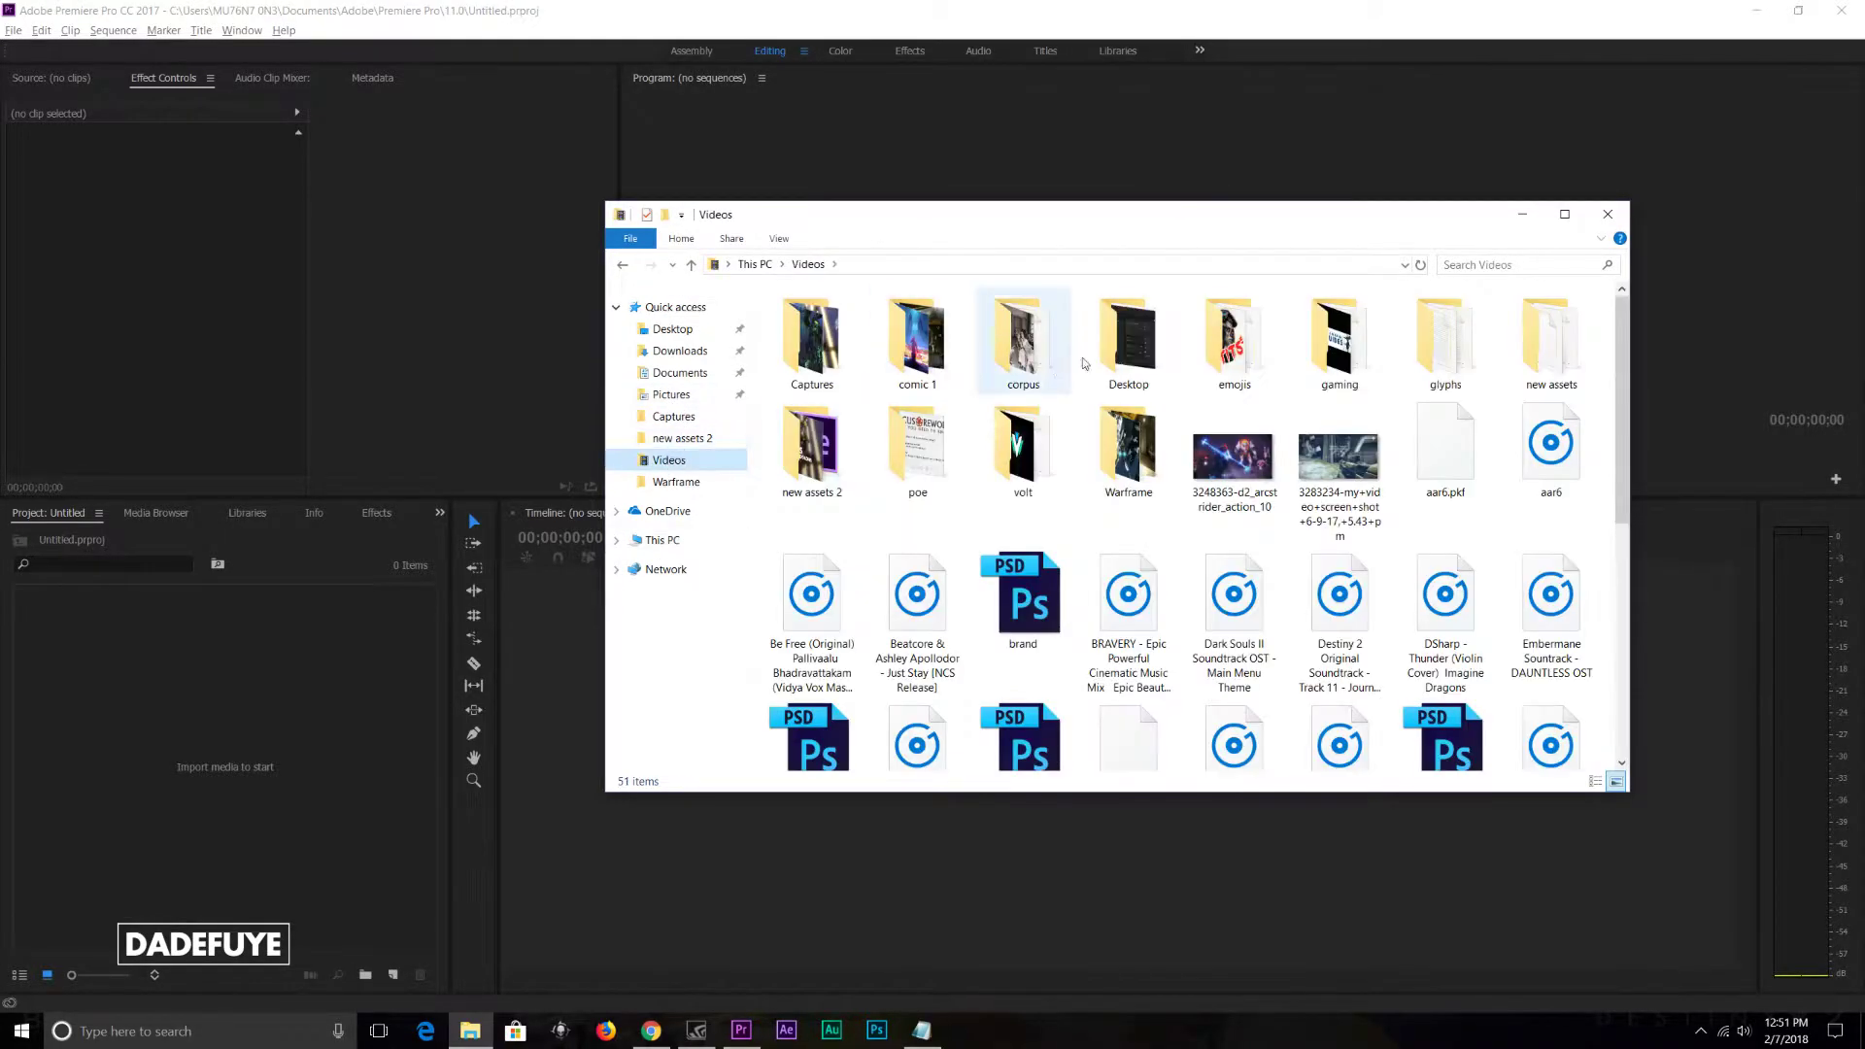
double_click(1126, 441)
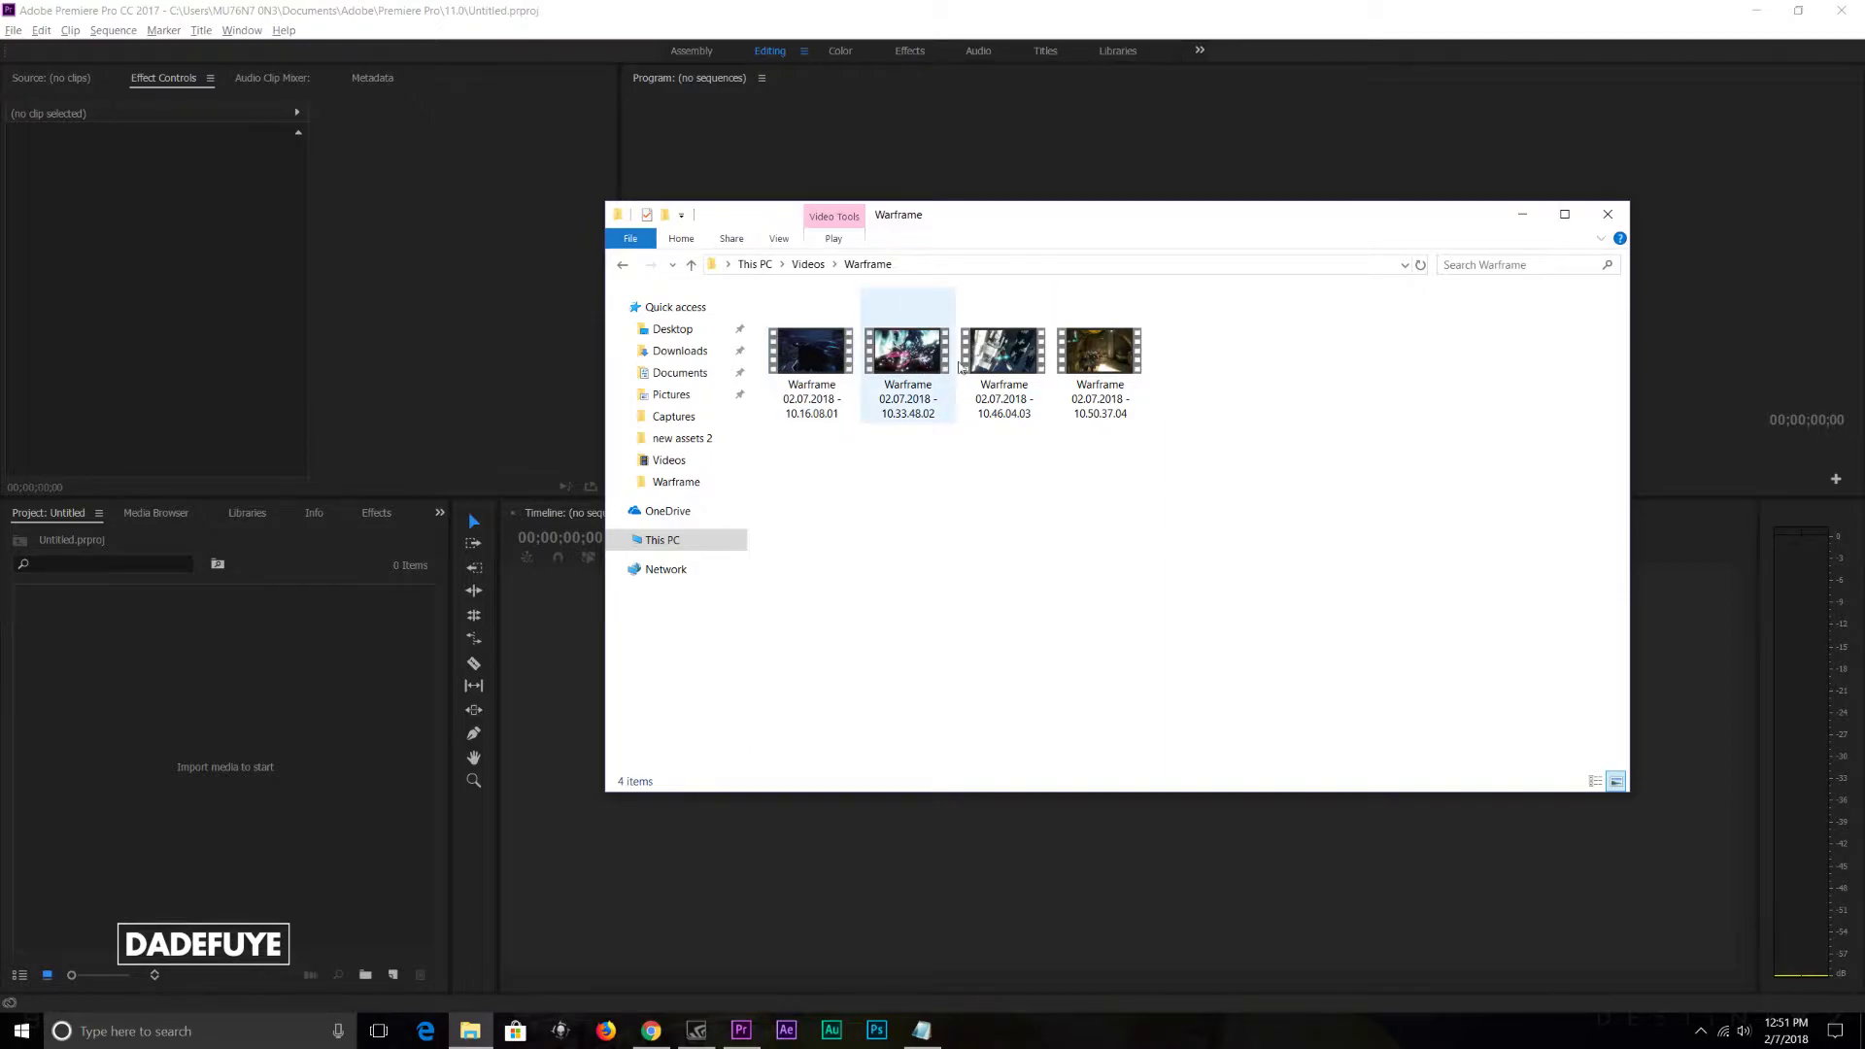
left_click_drag(919, 367, 299, 709)
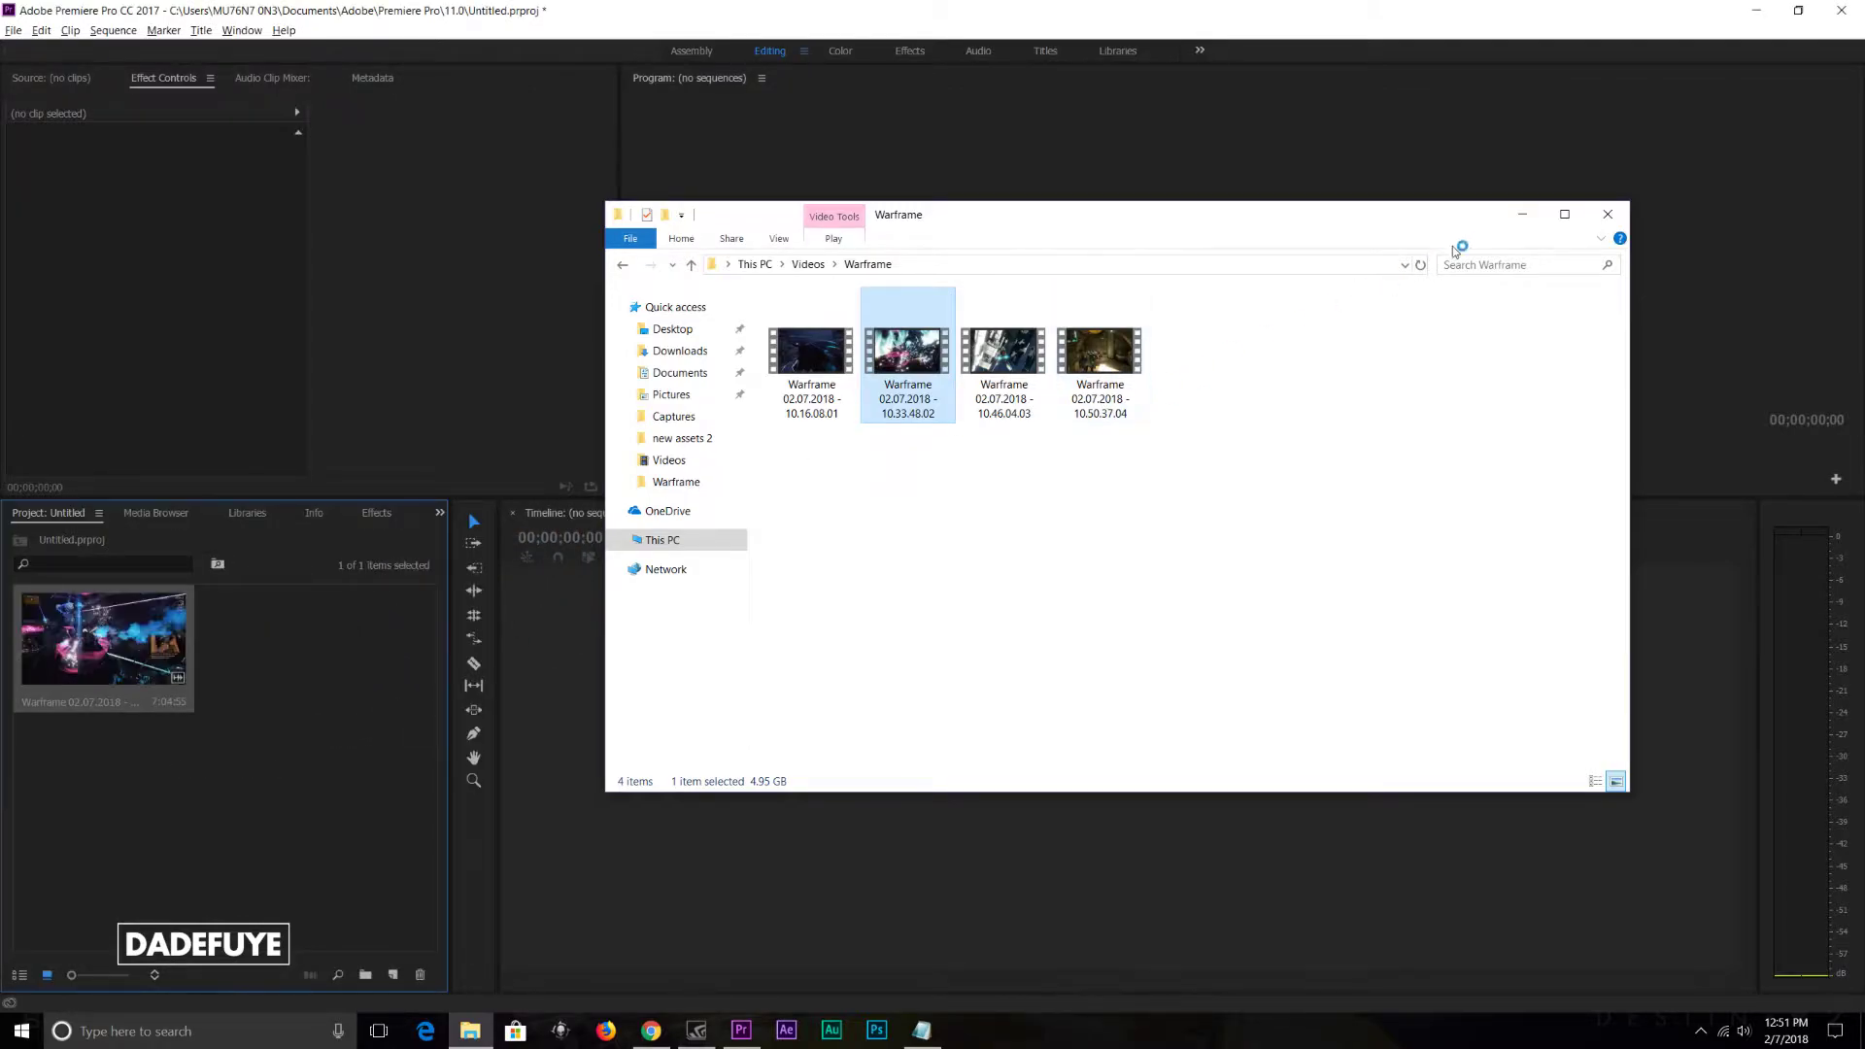
left_click(1522, 214)
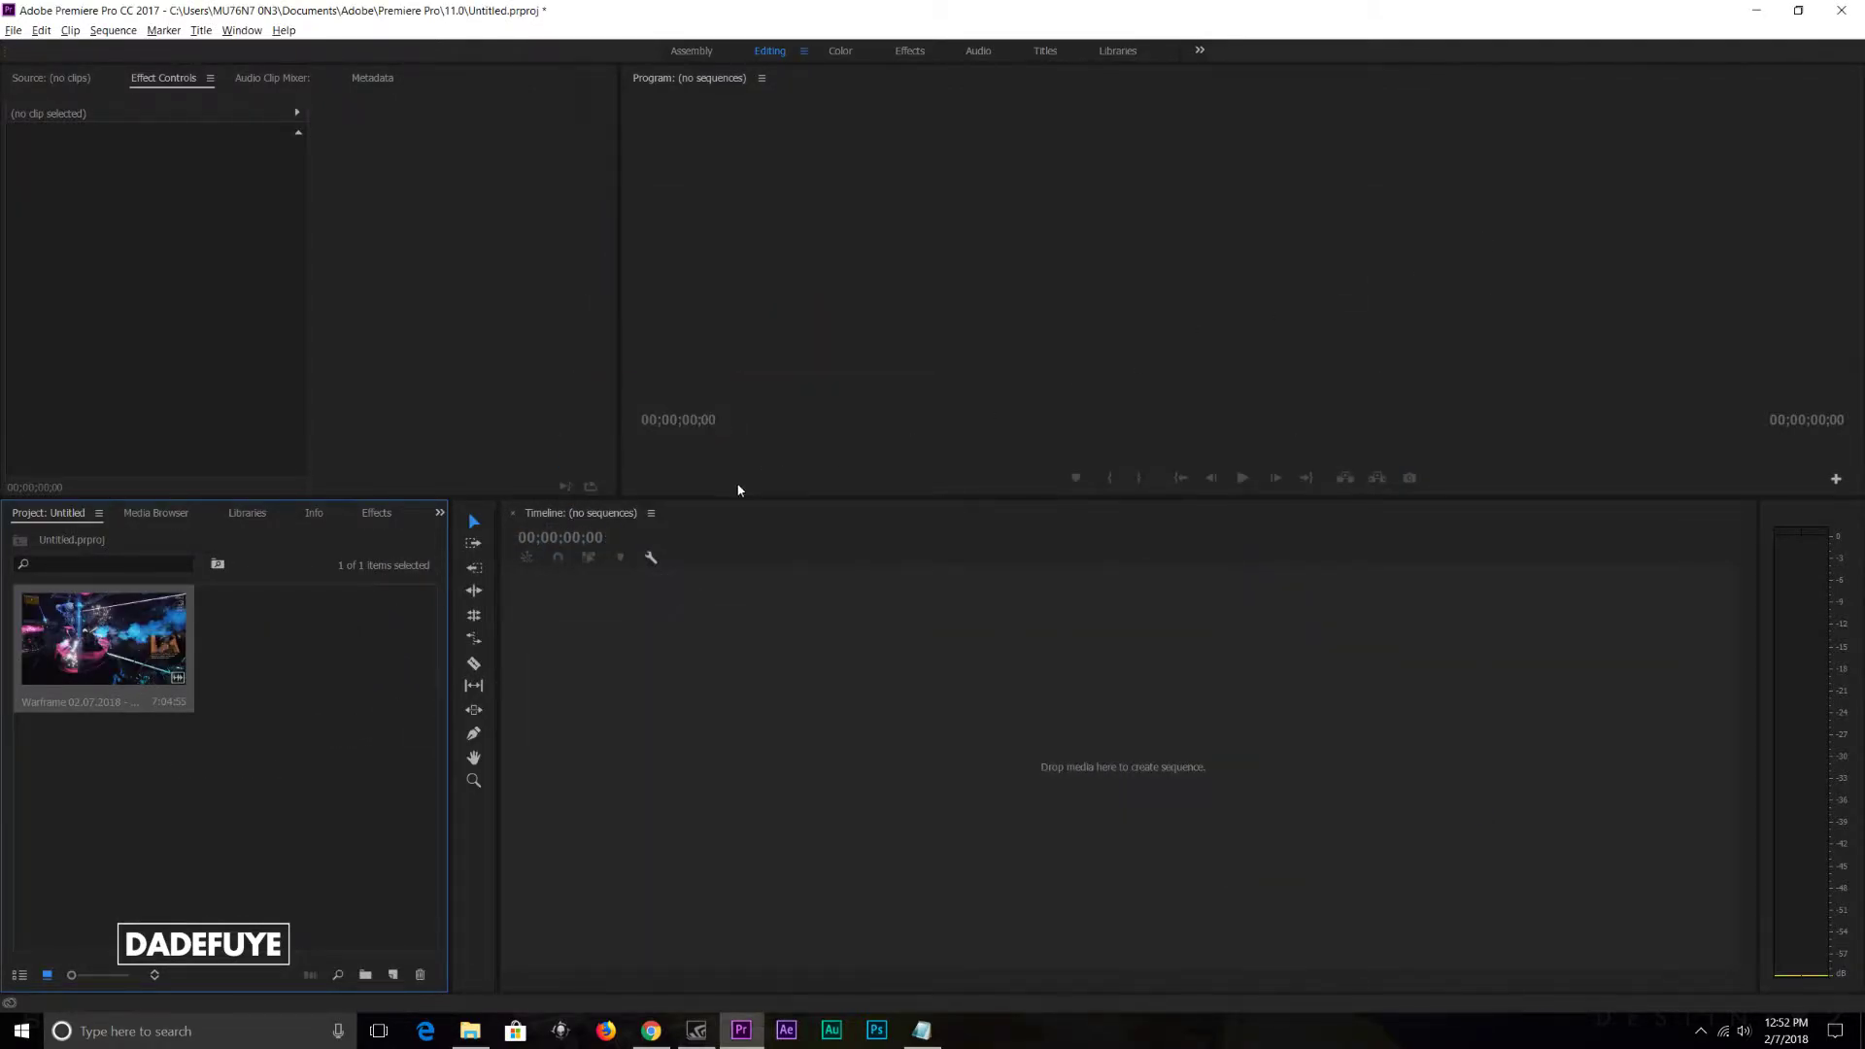
Step: Create a sequence from the imported Warframe clip and move the playhead to about 34 seconds
left_click_drag(62, 653, 628, 657)
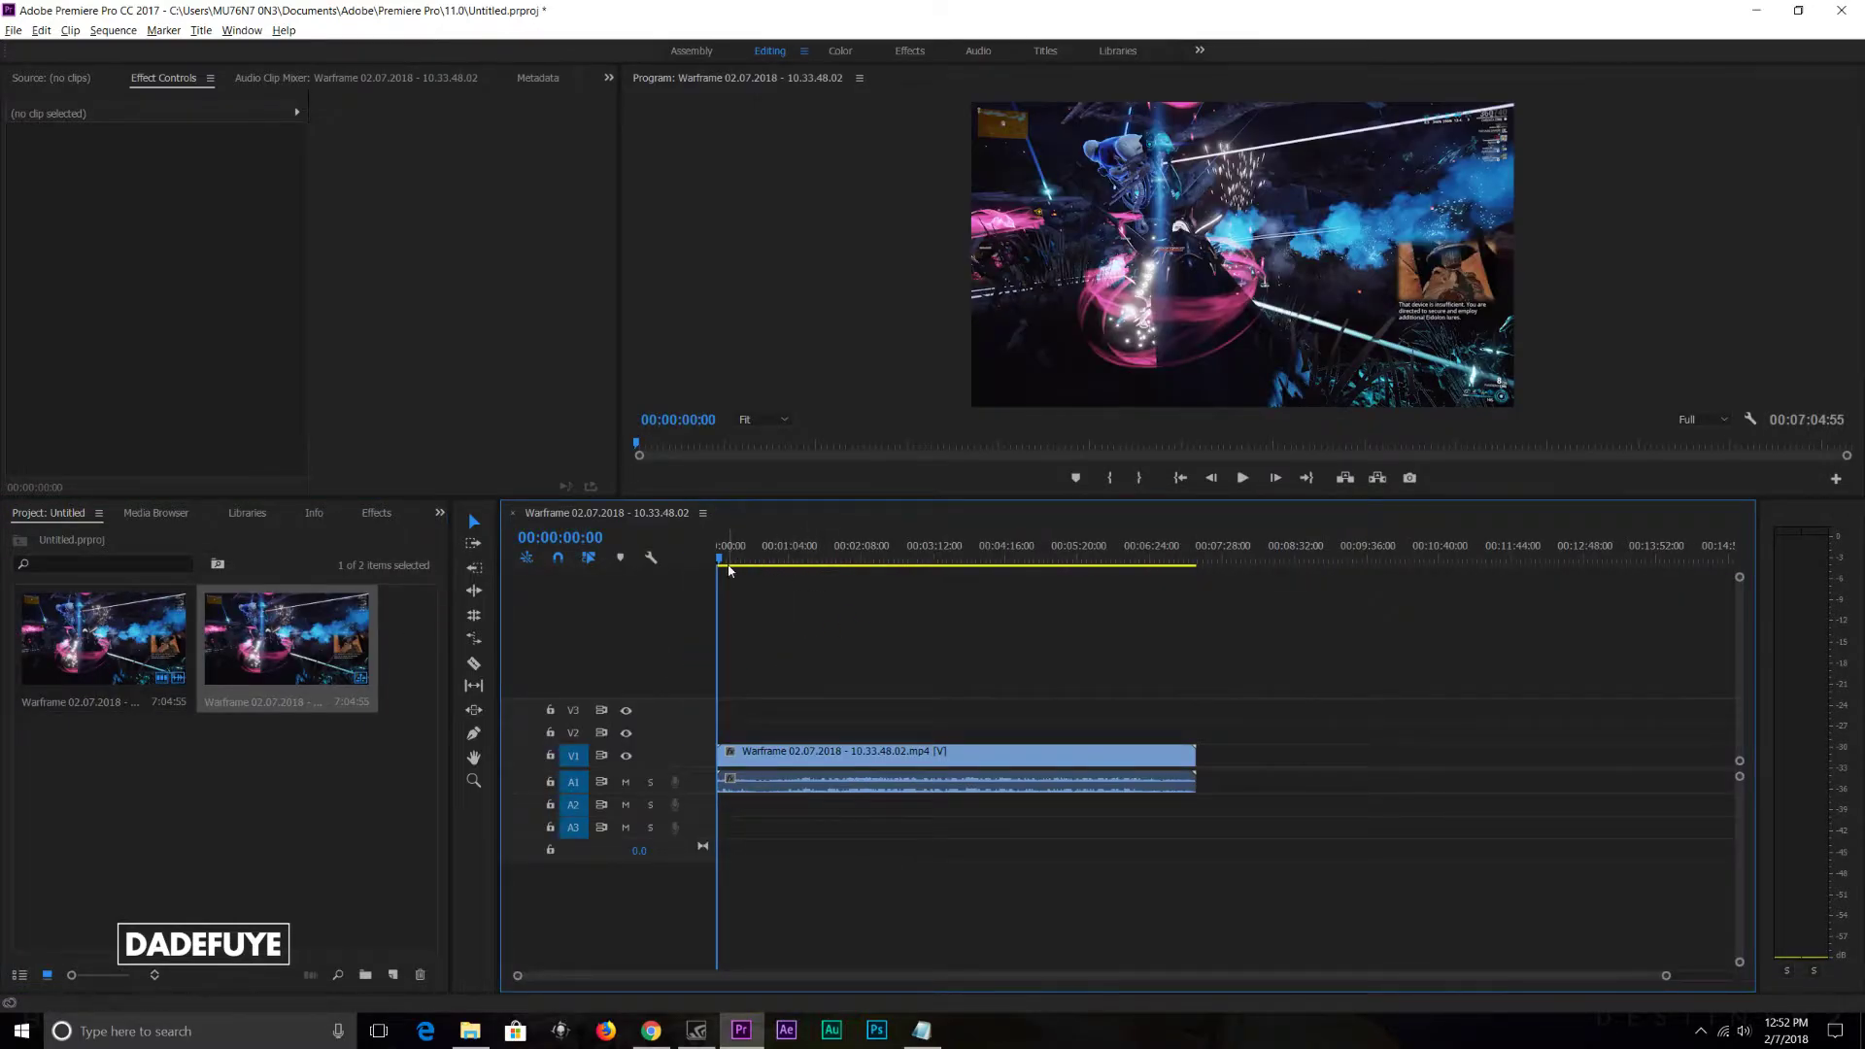
left_click_drag(738, 557, 755, 558)
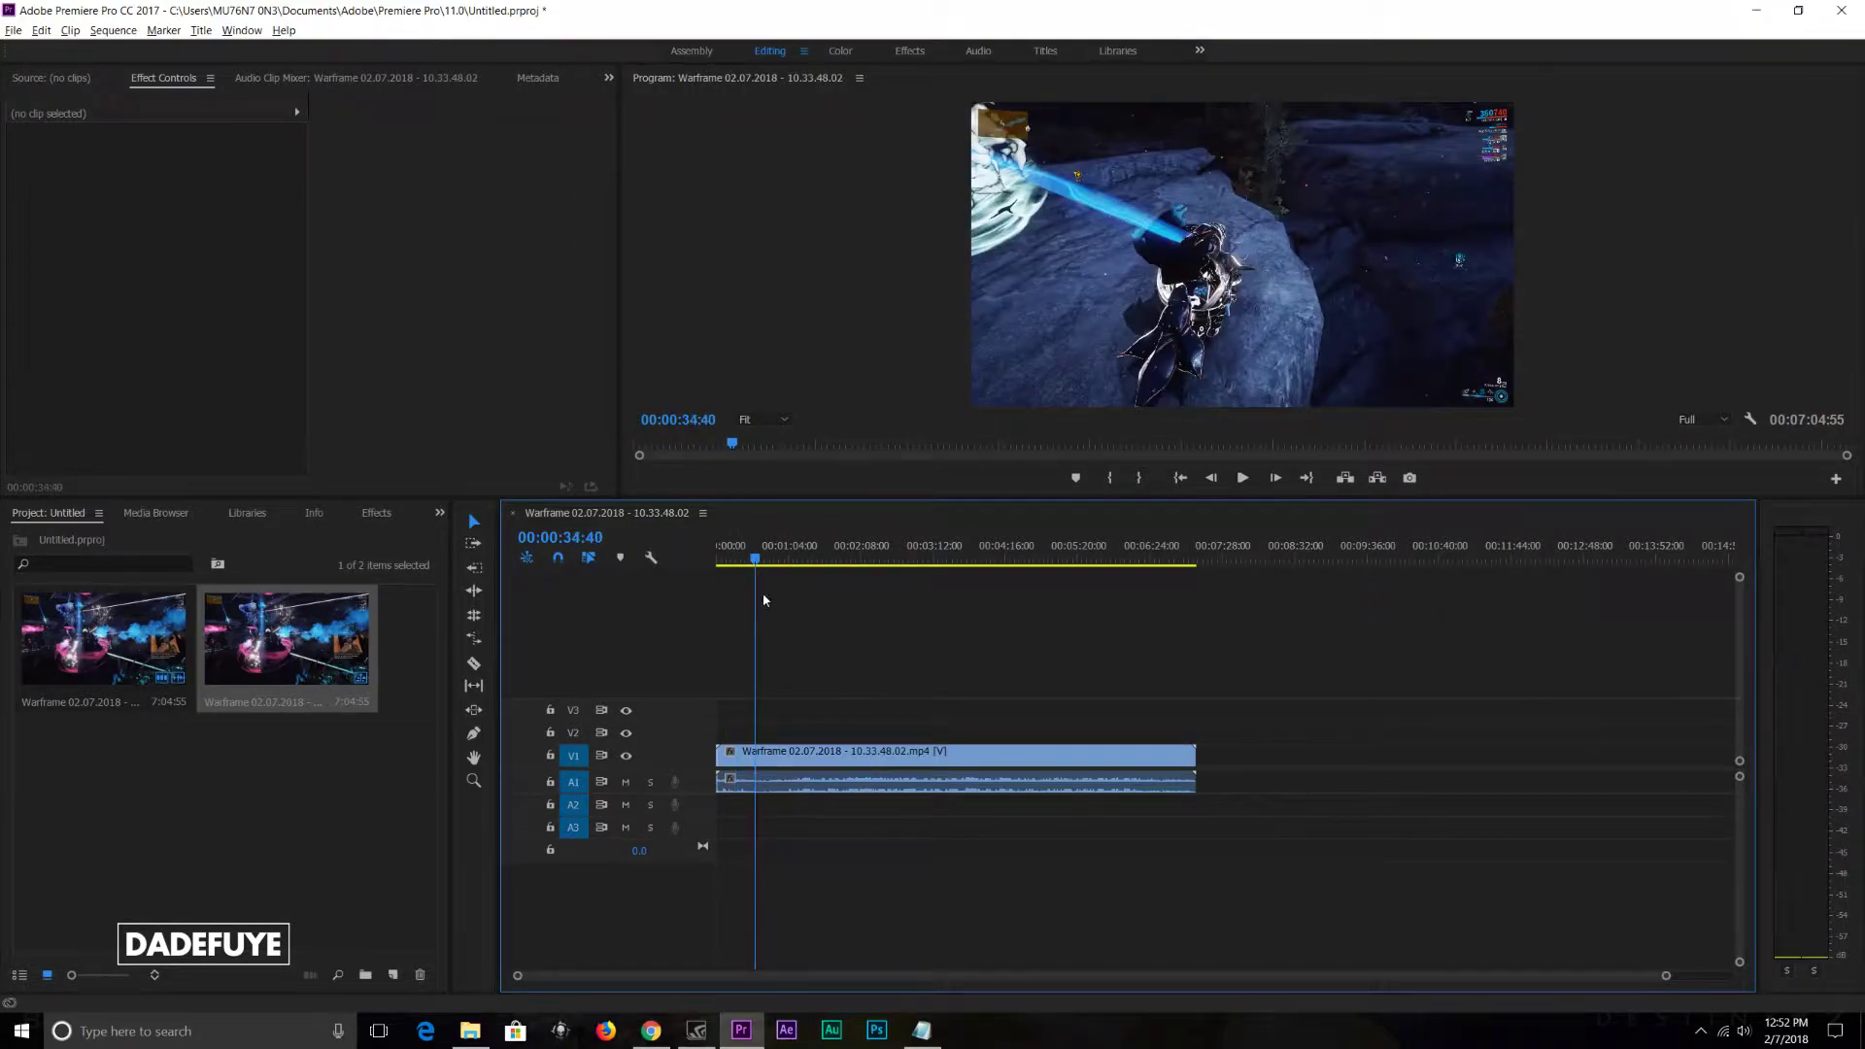
Step: Unlink the Warframe clip's audio from its video and delete the audio from track A1
left_click(908, 750)
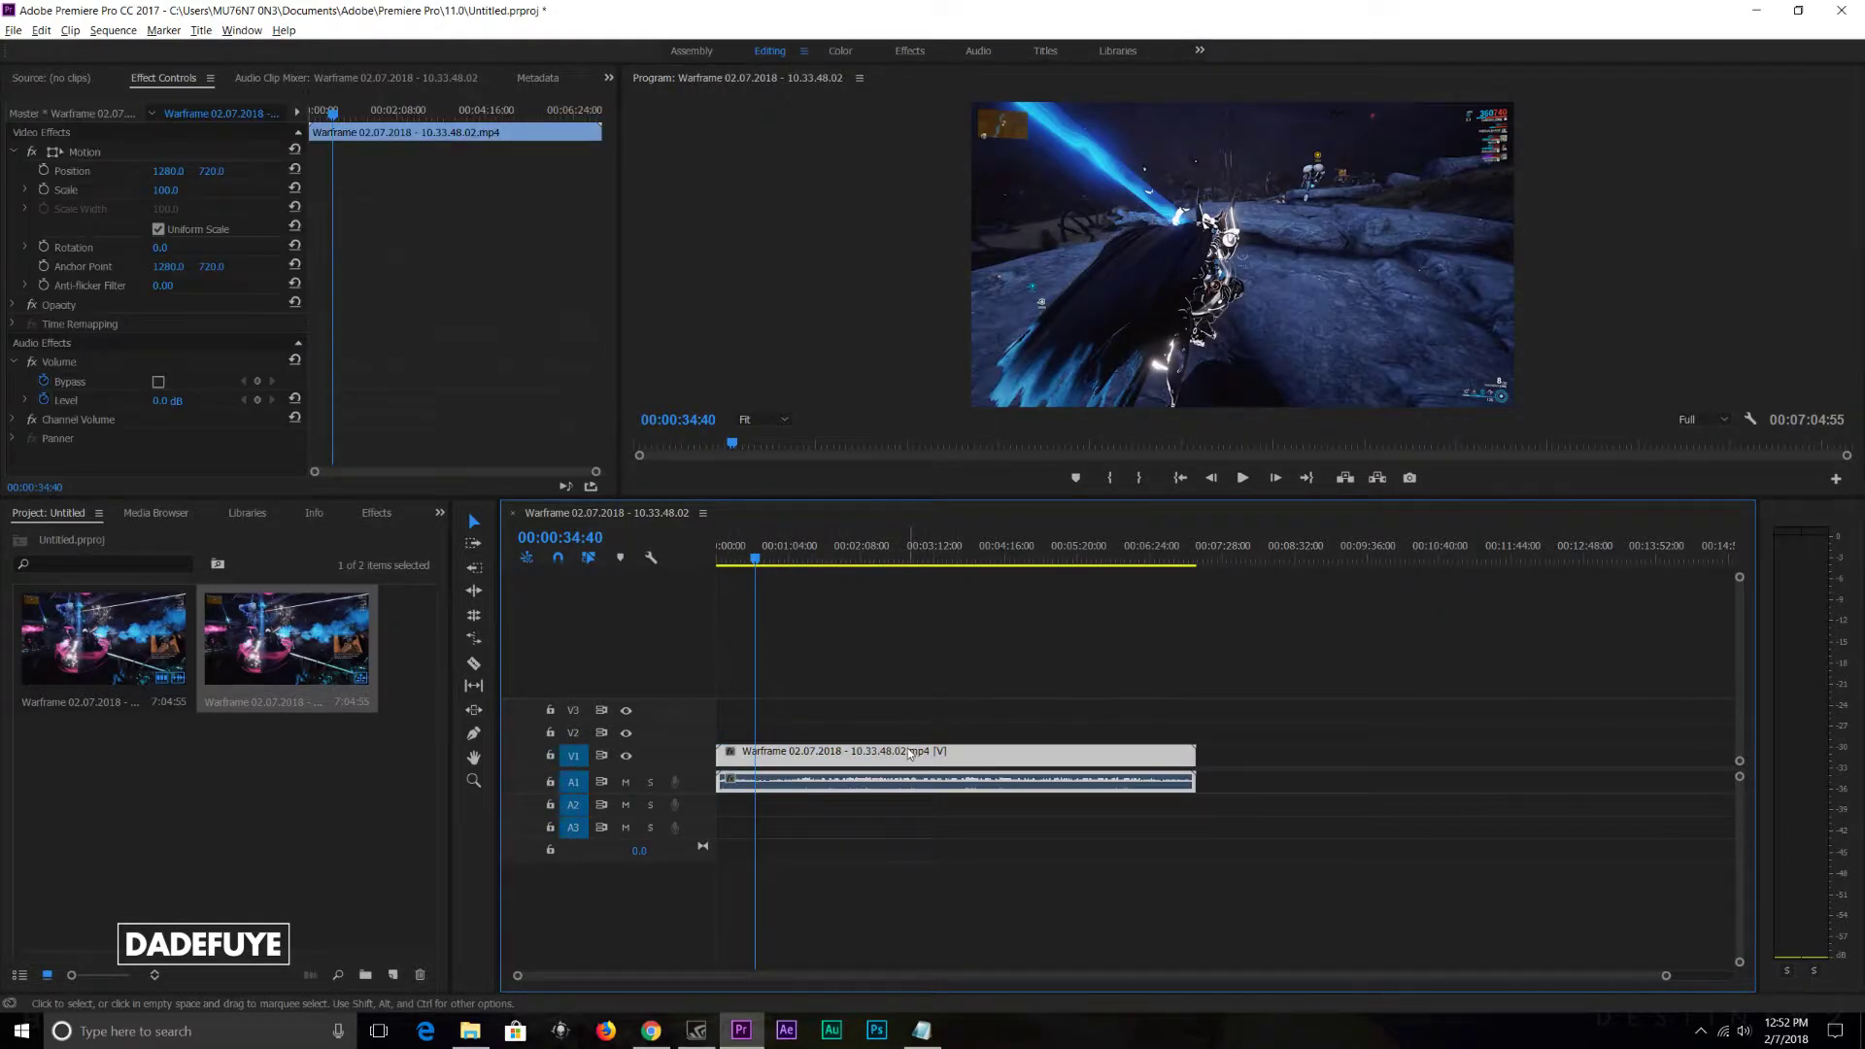
left_click(800, 733)
left_click(823, 754)
left_click(854, 726)
left_click(825, 757)
left_click(791, 824)
left_click(786, 779)
right_click(795, 755)
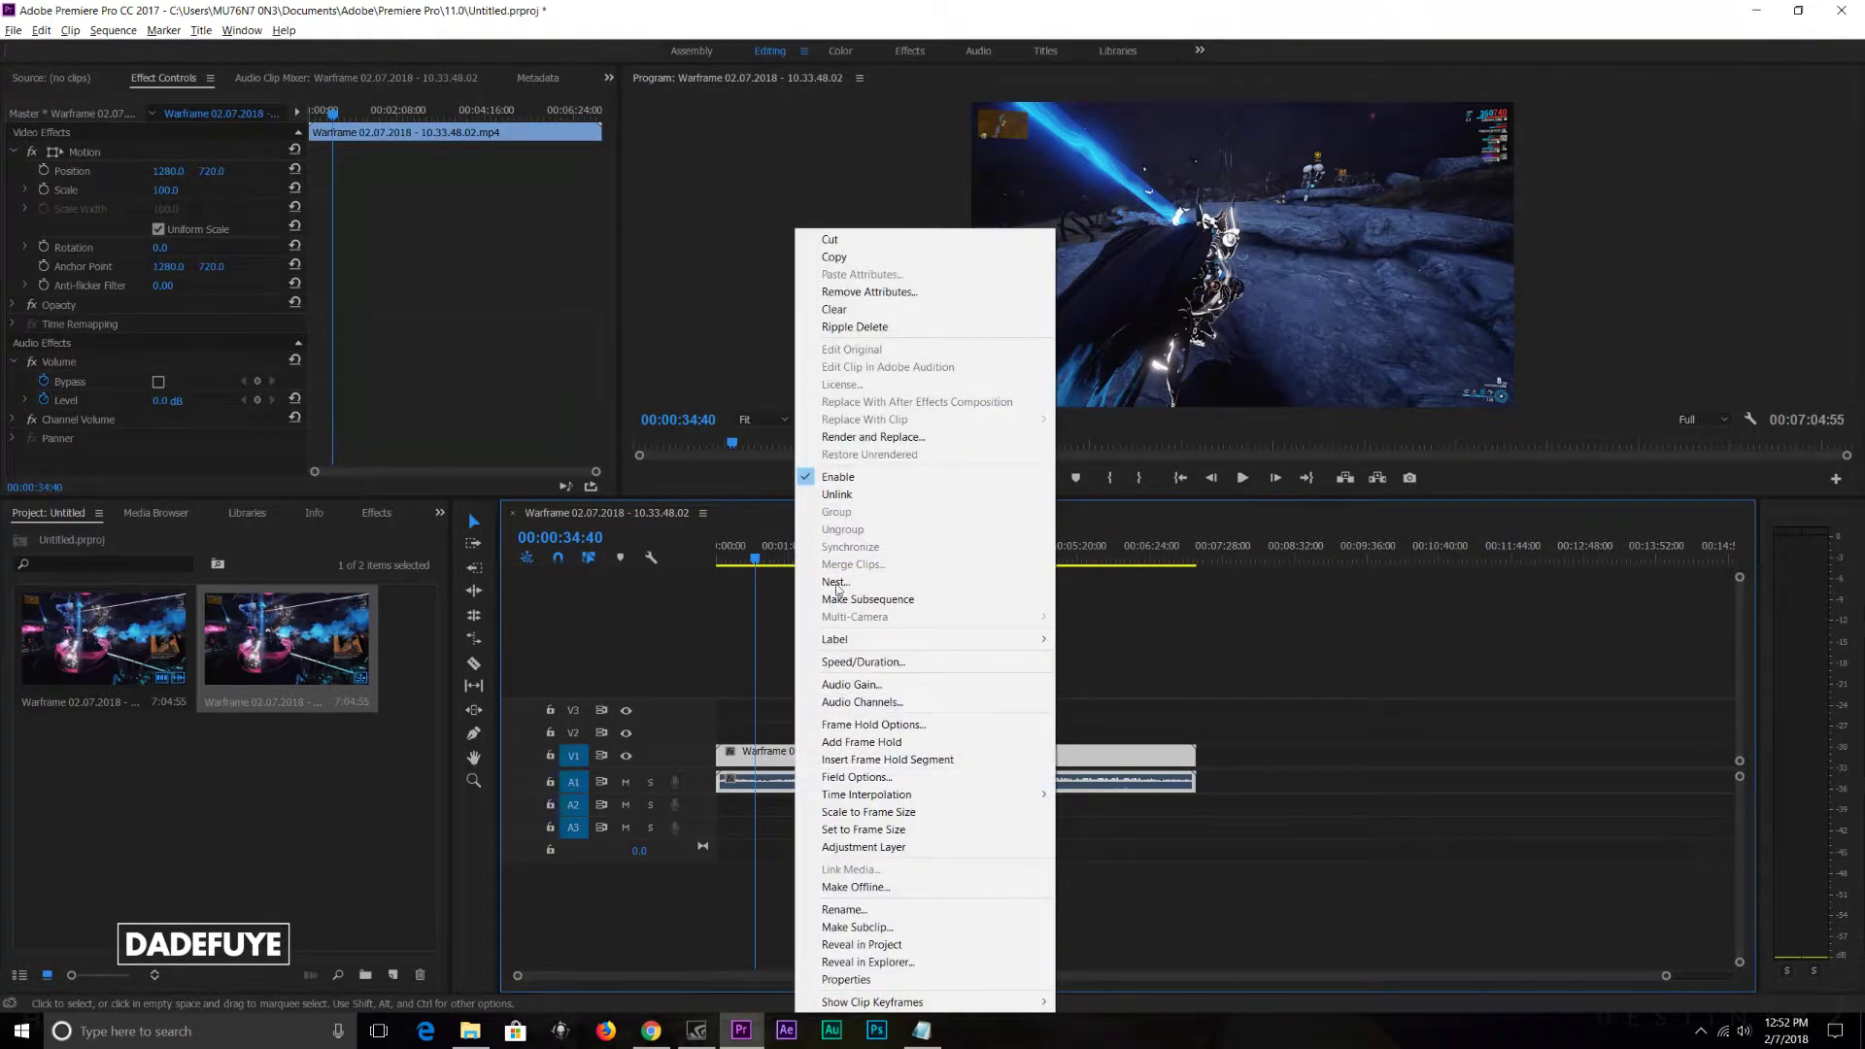
left_click(856, 494)
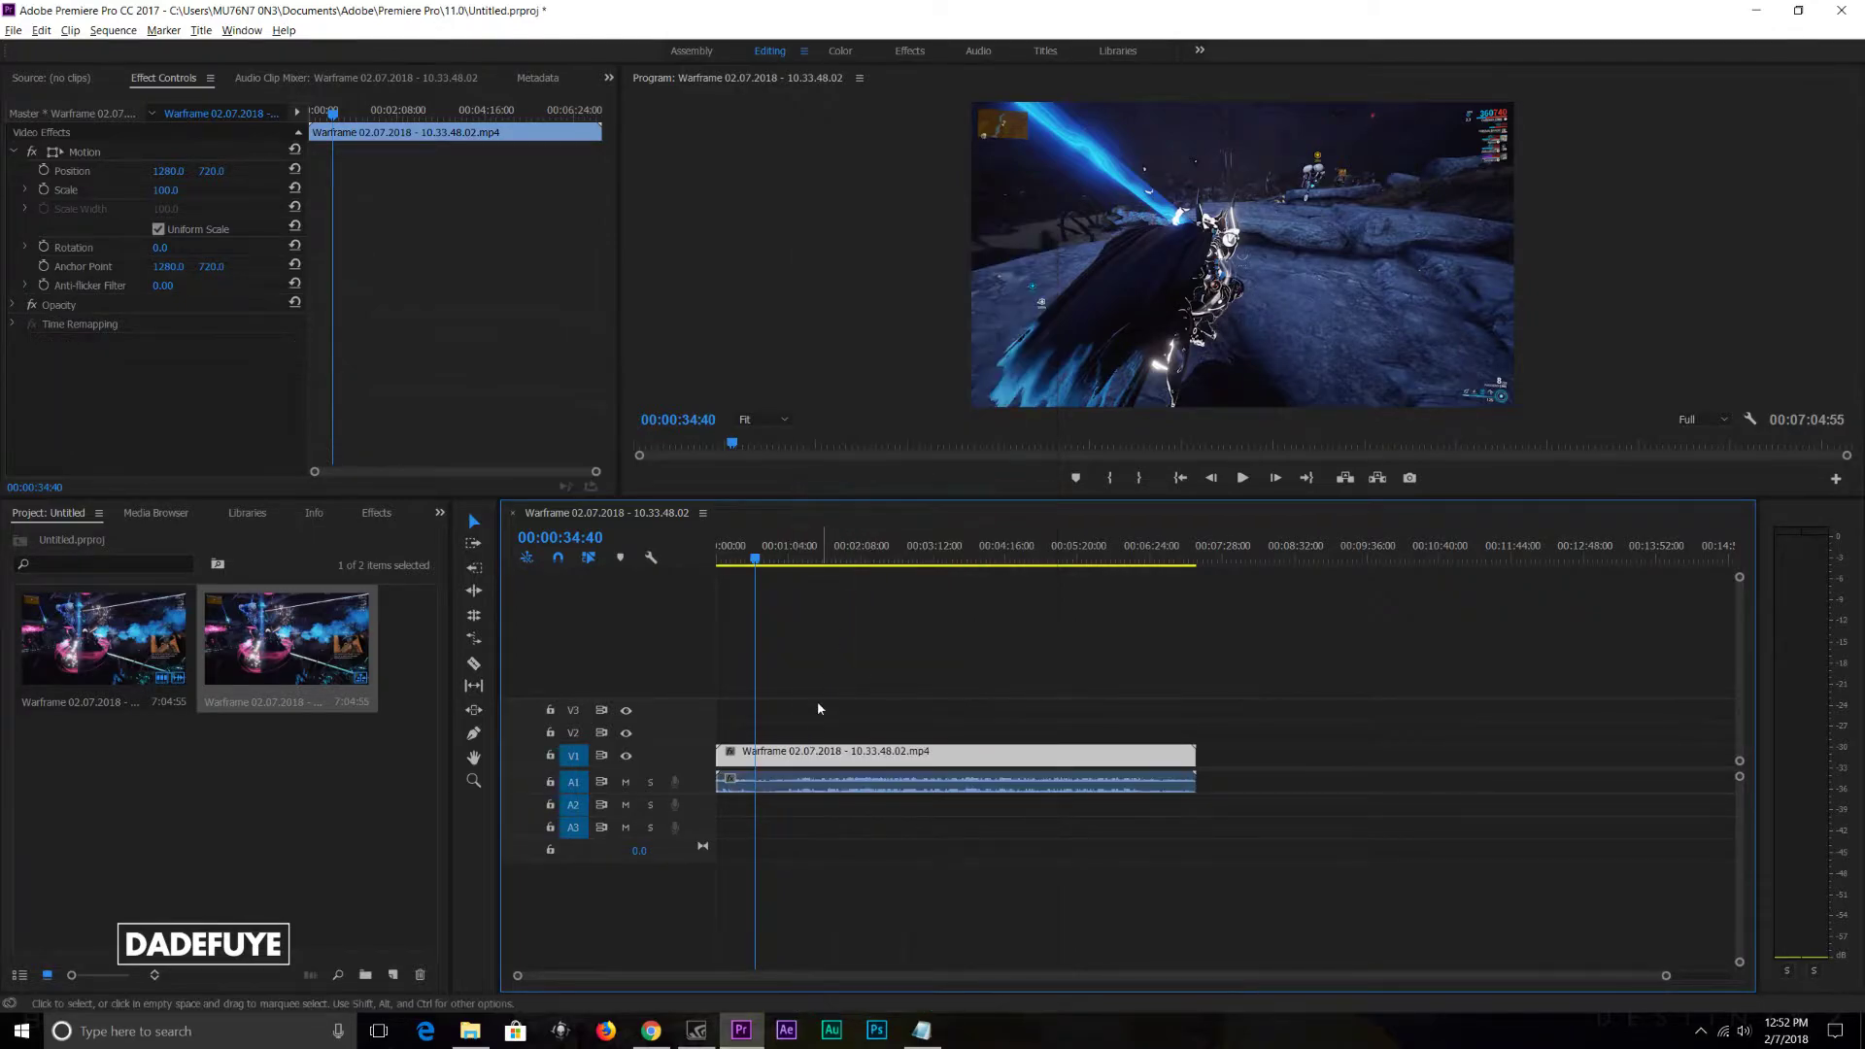
left_click(793, 783)
key("Delete")
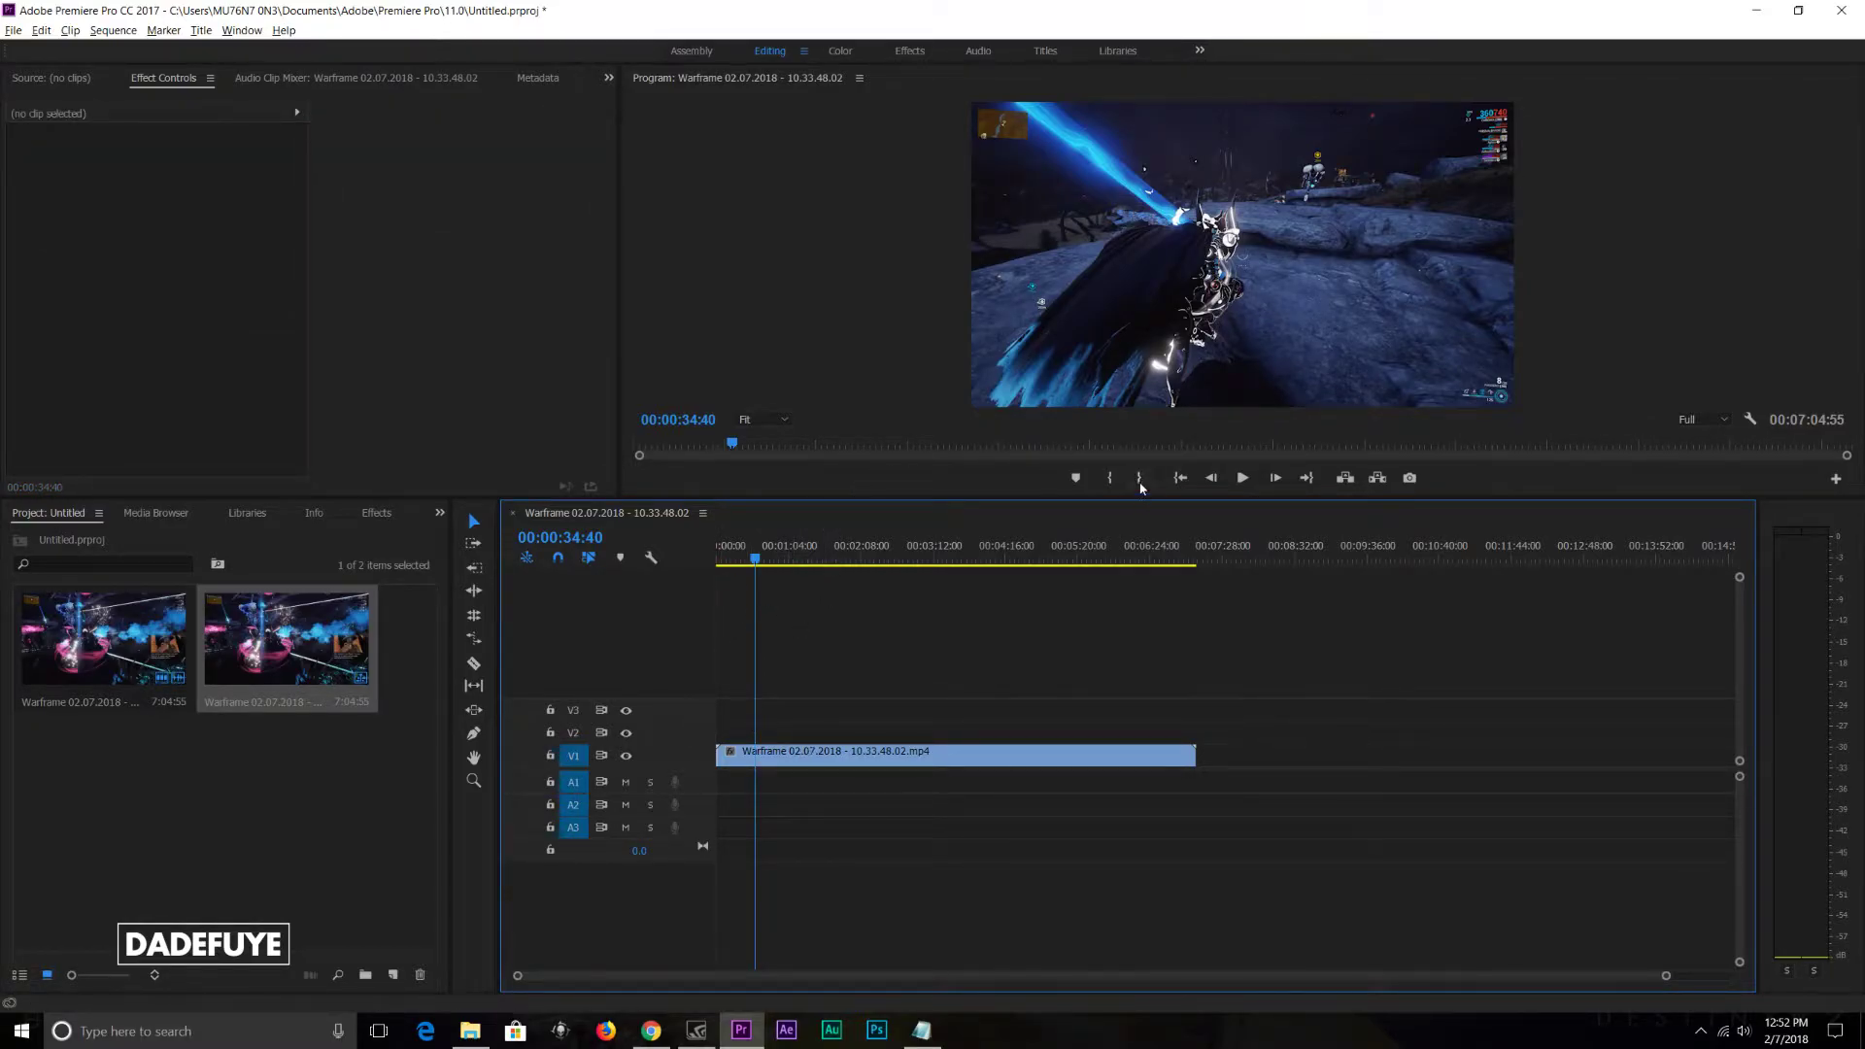
Step: Play the sequence from the playhead and enlarge the program preview area
left_click(1242, 478)
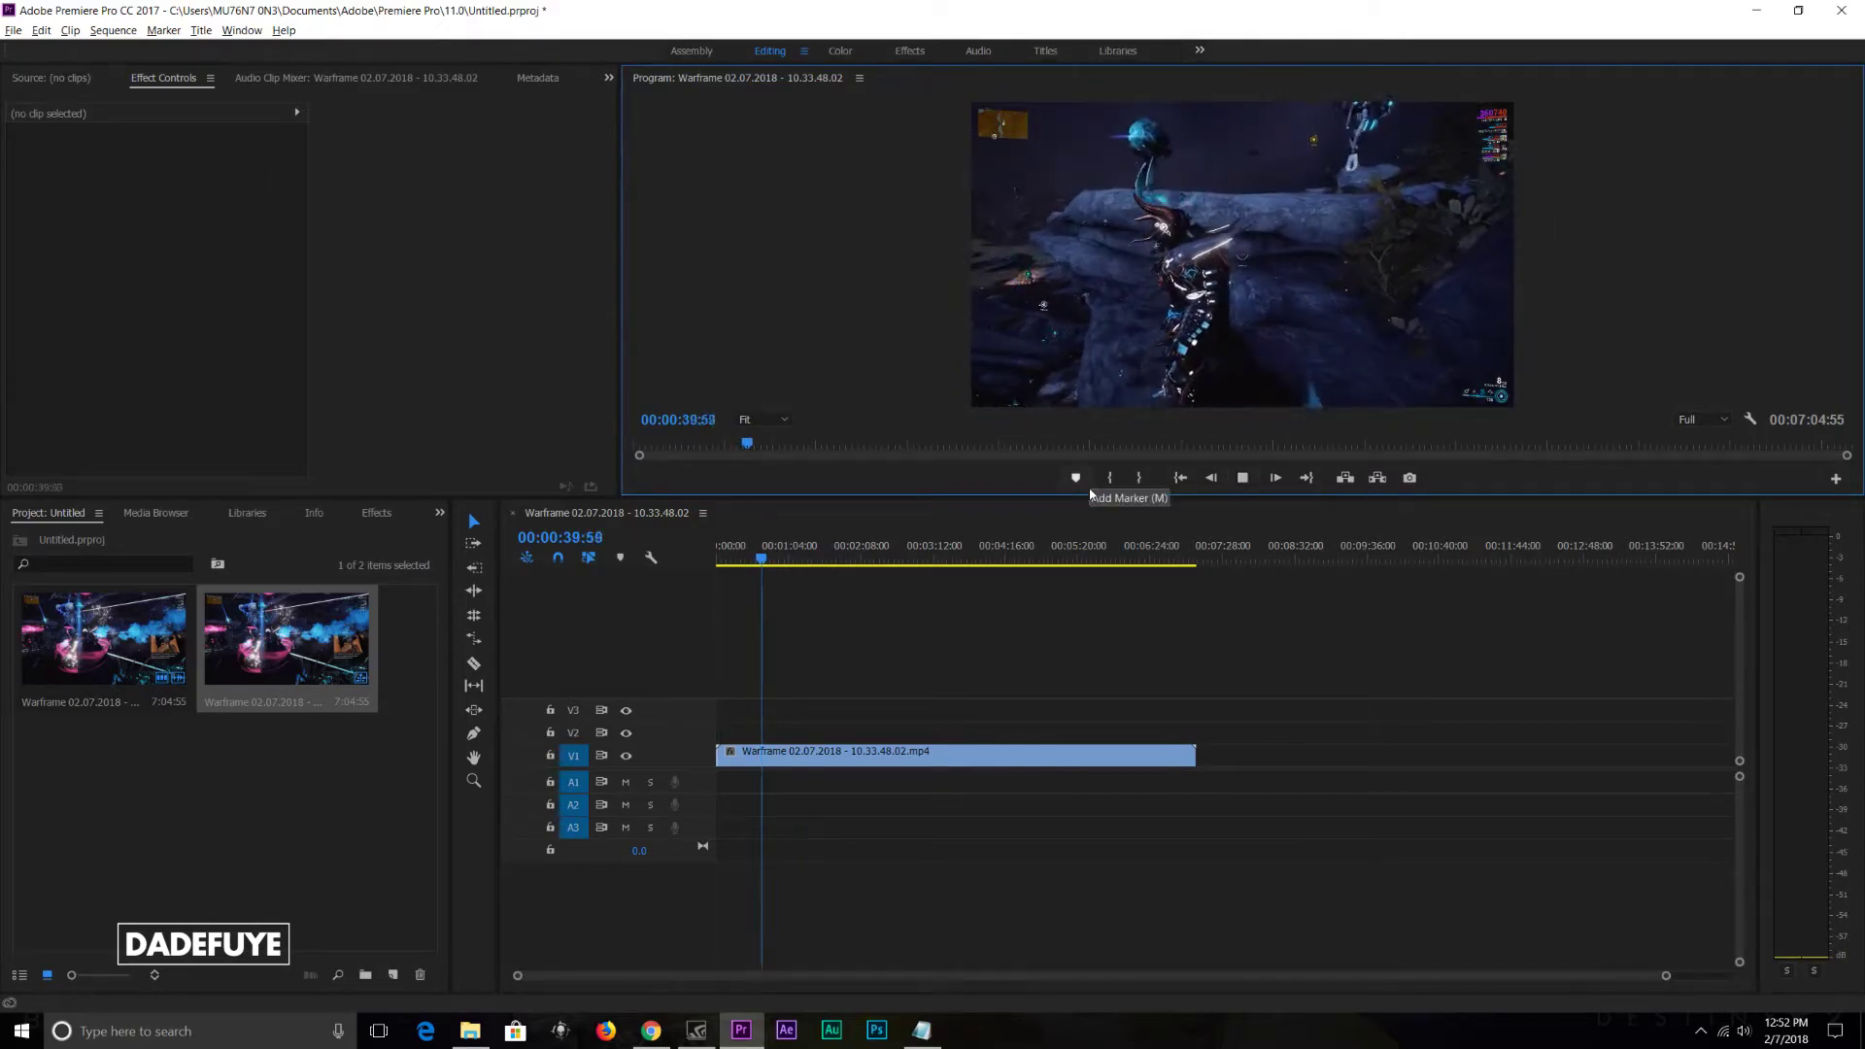
left_click_drag(1078, 502, 1011, 621)
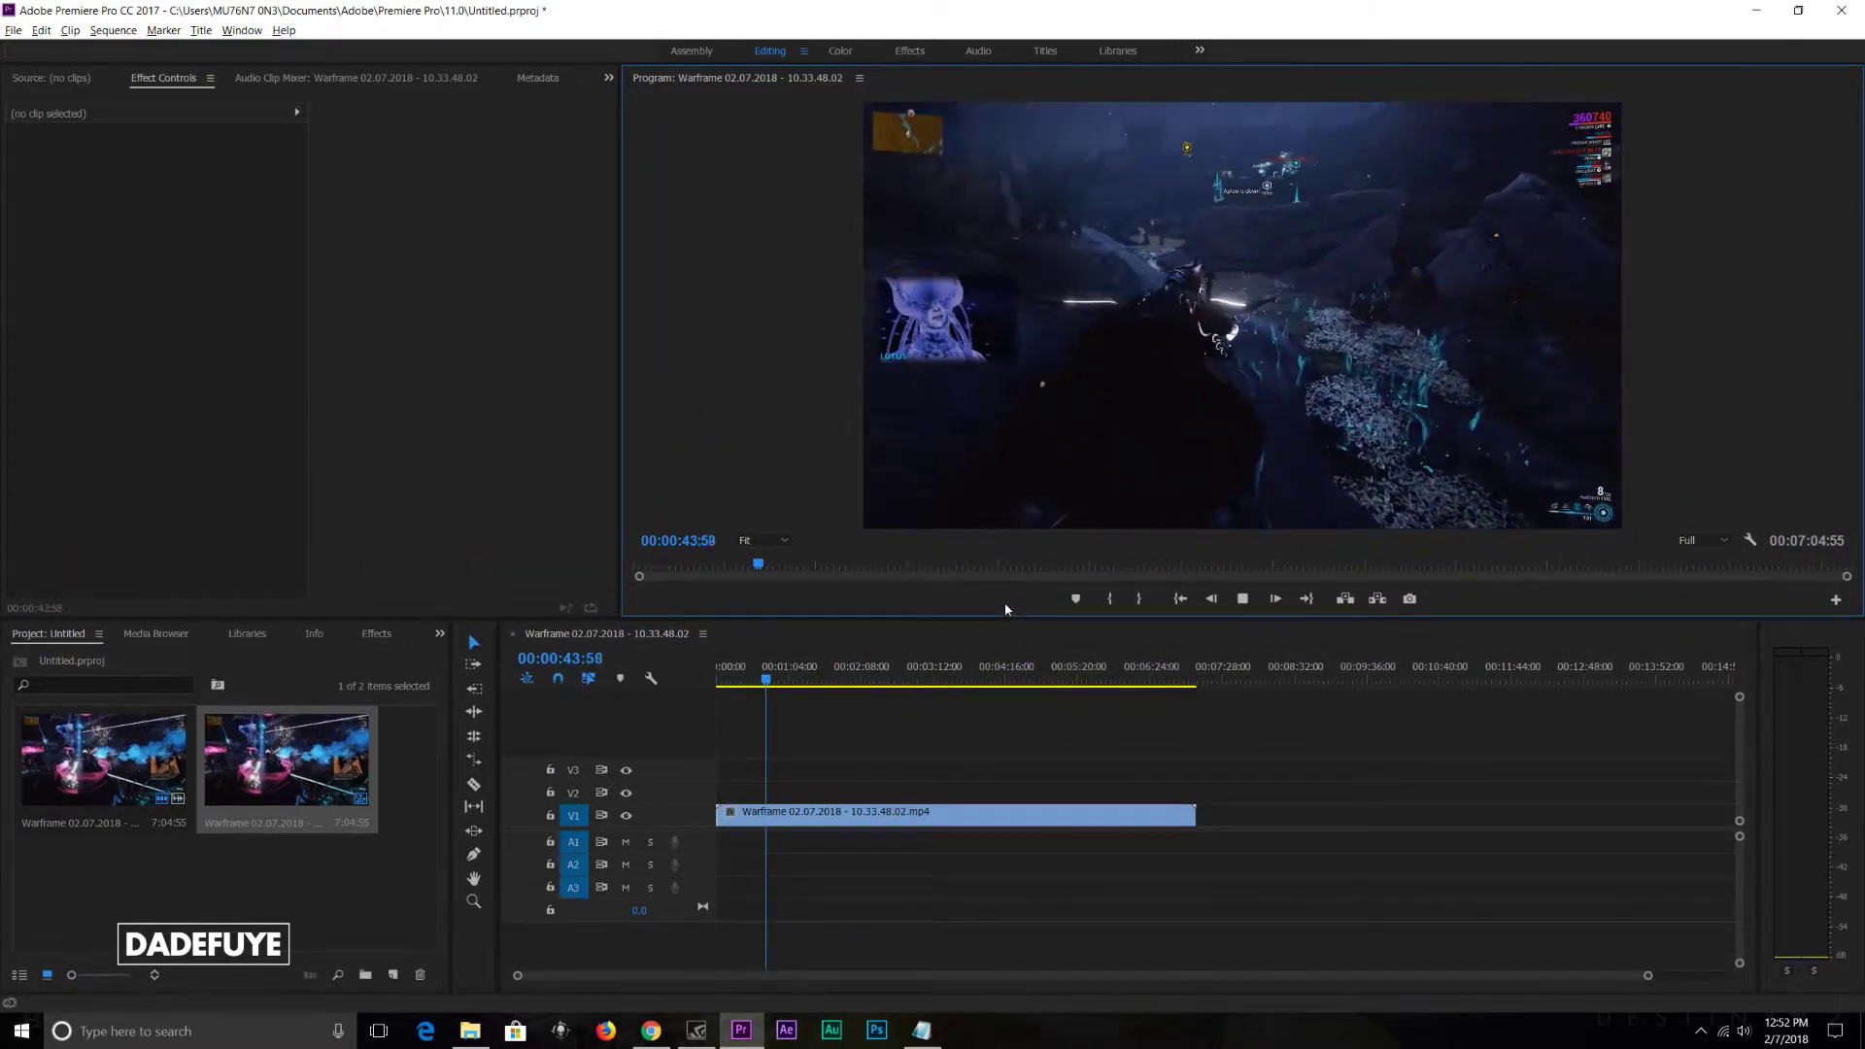
Step: Import new updates.wav from the Videos folder and place it on audio track A2, starting at 00:00:52:16
left_click(472, 1025)
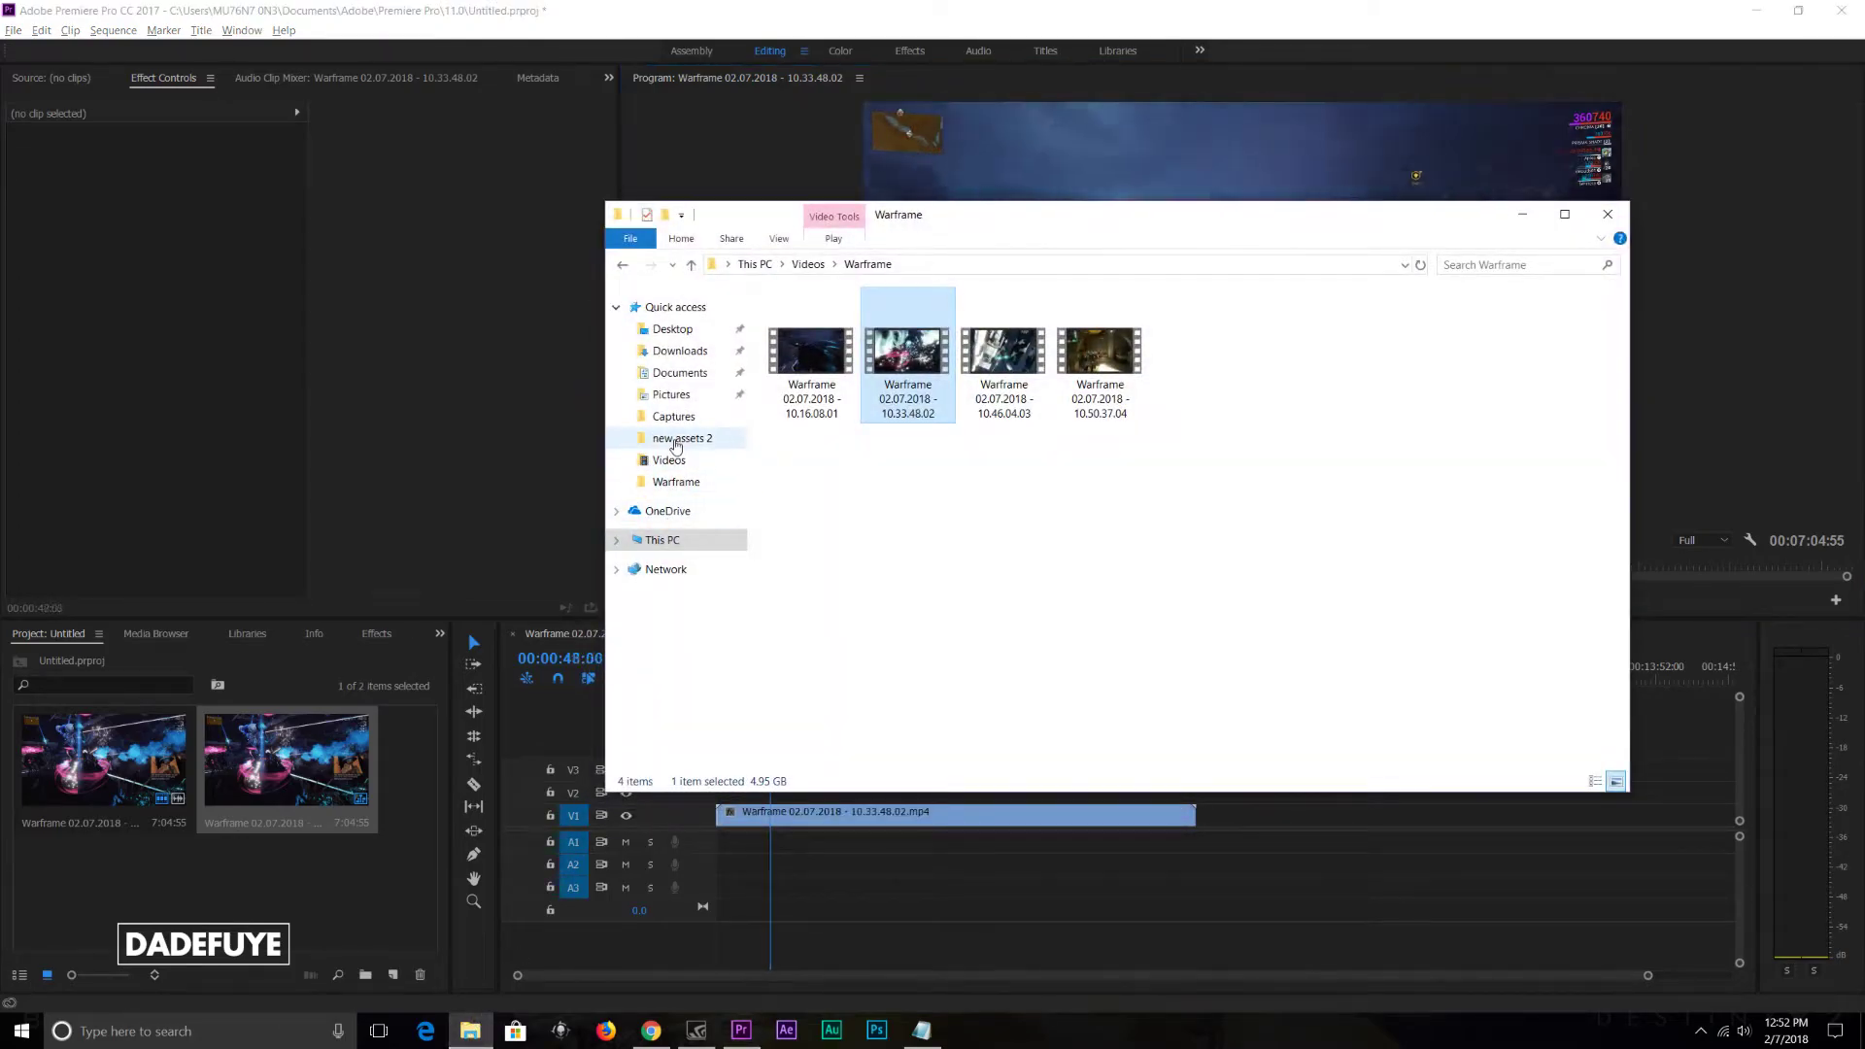
left_click(669, 460)
scroll(1107, 542, "down", 10)
left_click_drag(1126, 393, 412, 767)
left_click(412, 768)
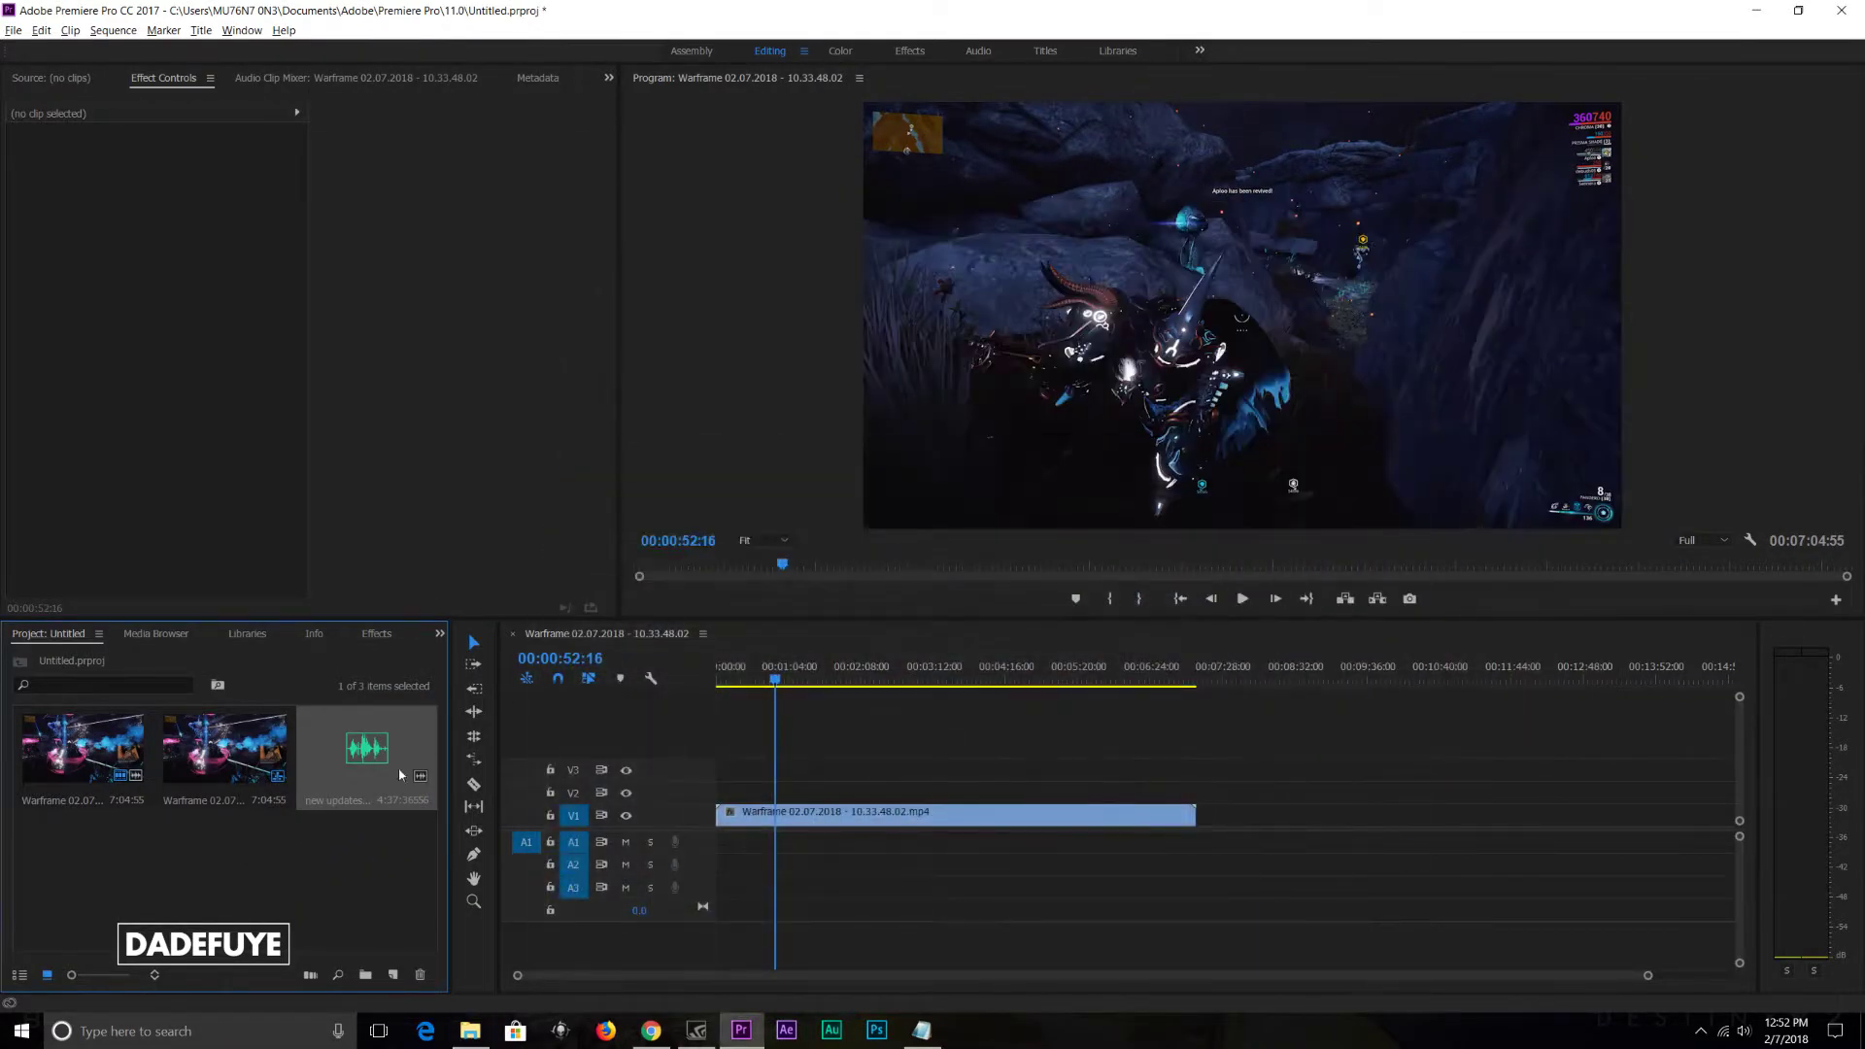
left_click_drag(369, 763, 777, 843)
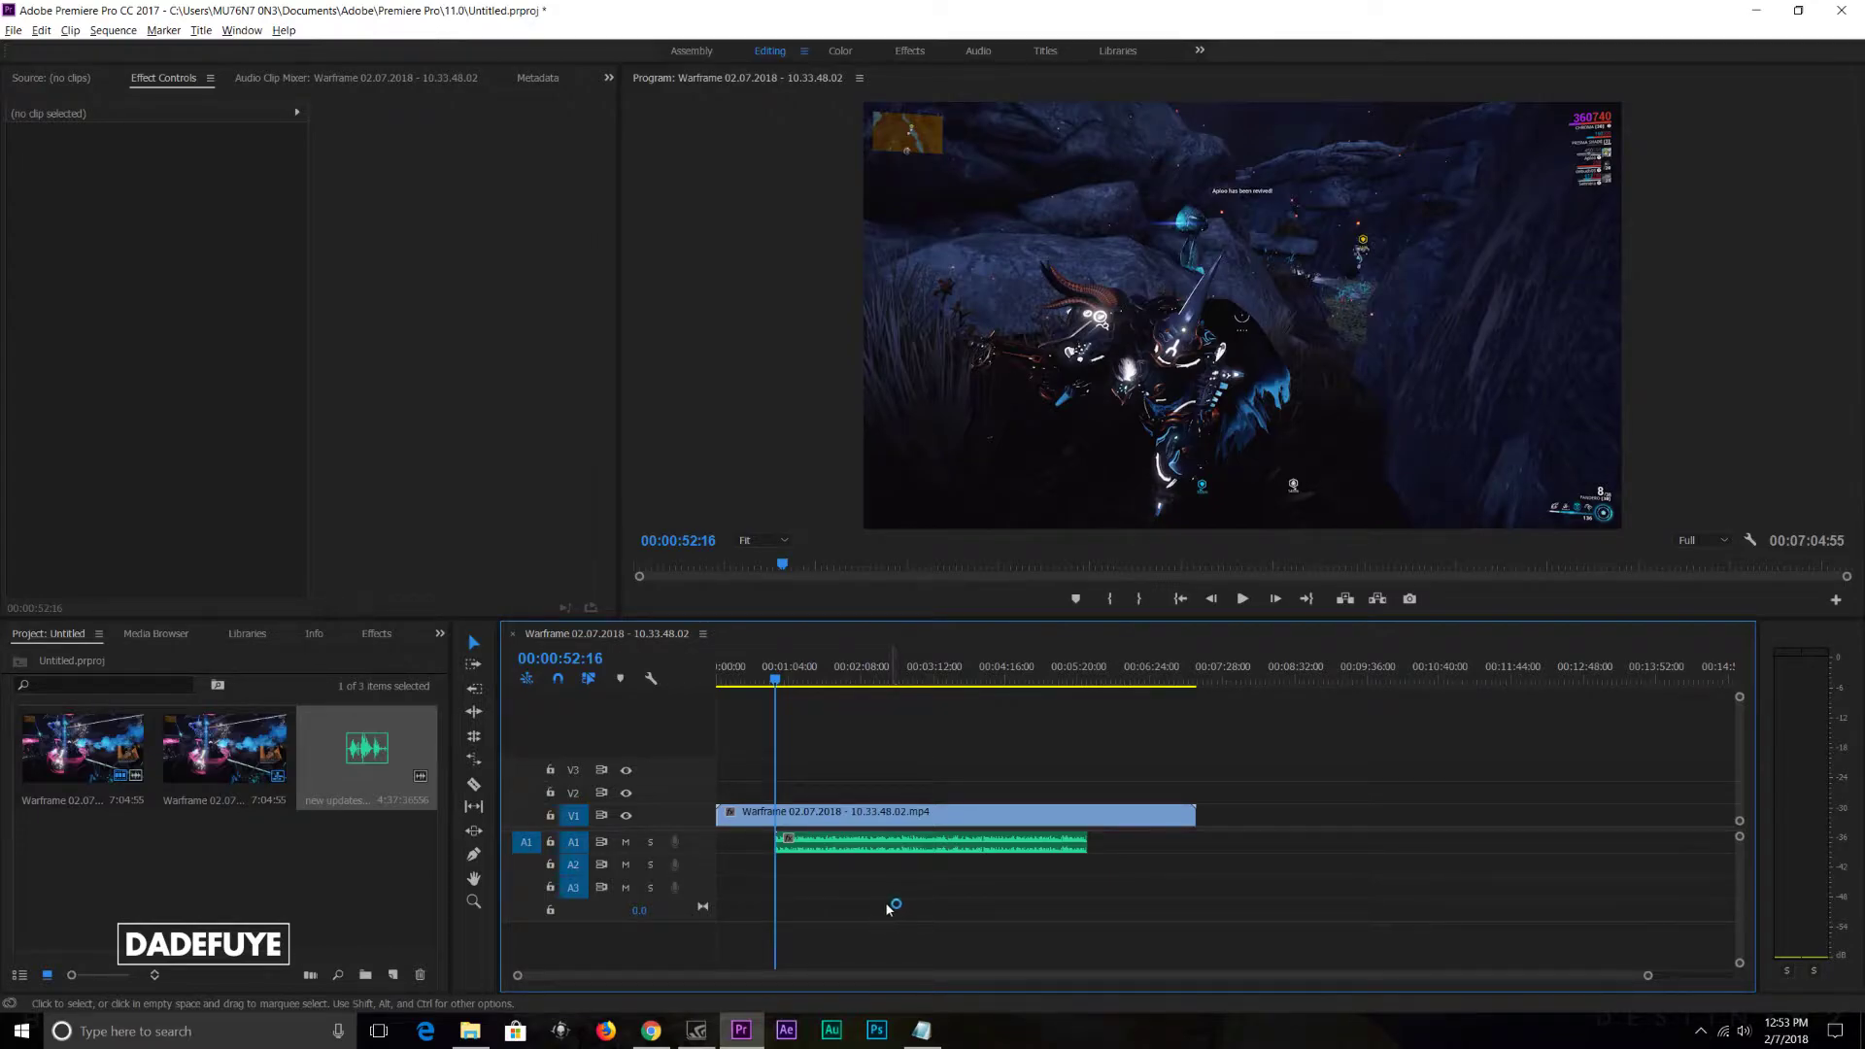
left_click_drag(825, 842, 825, 864)
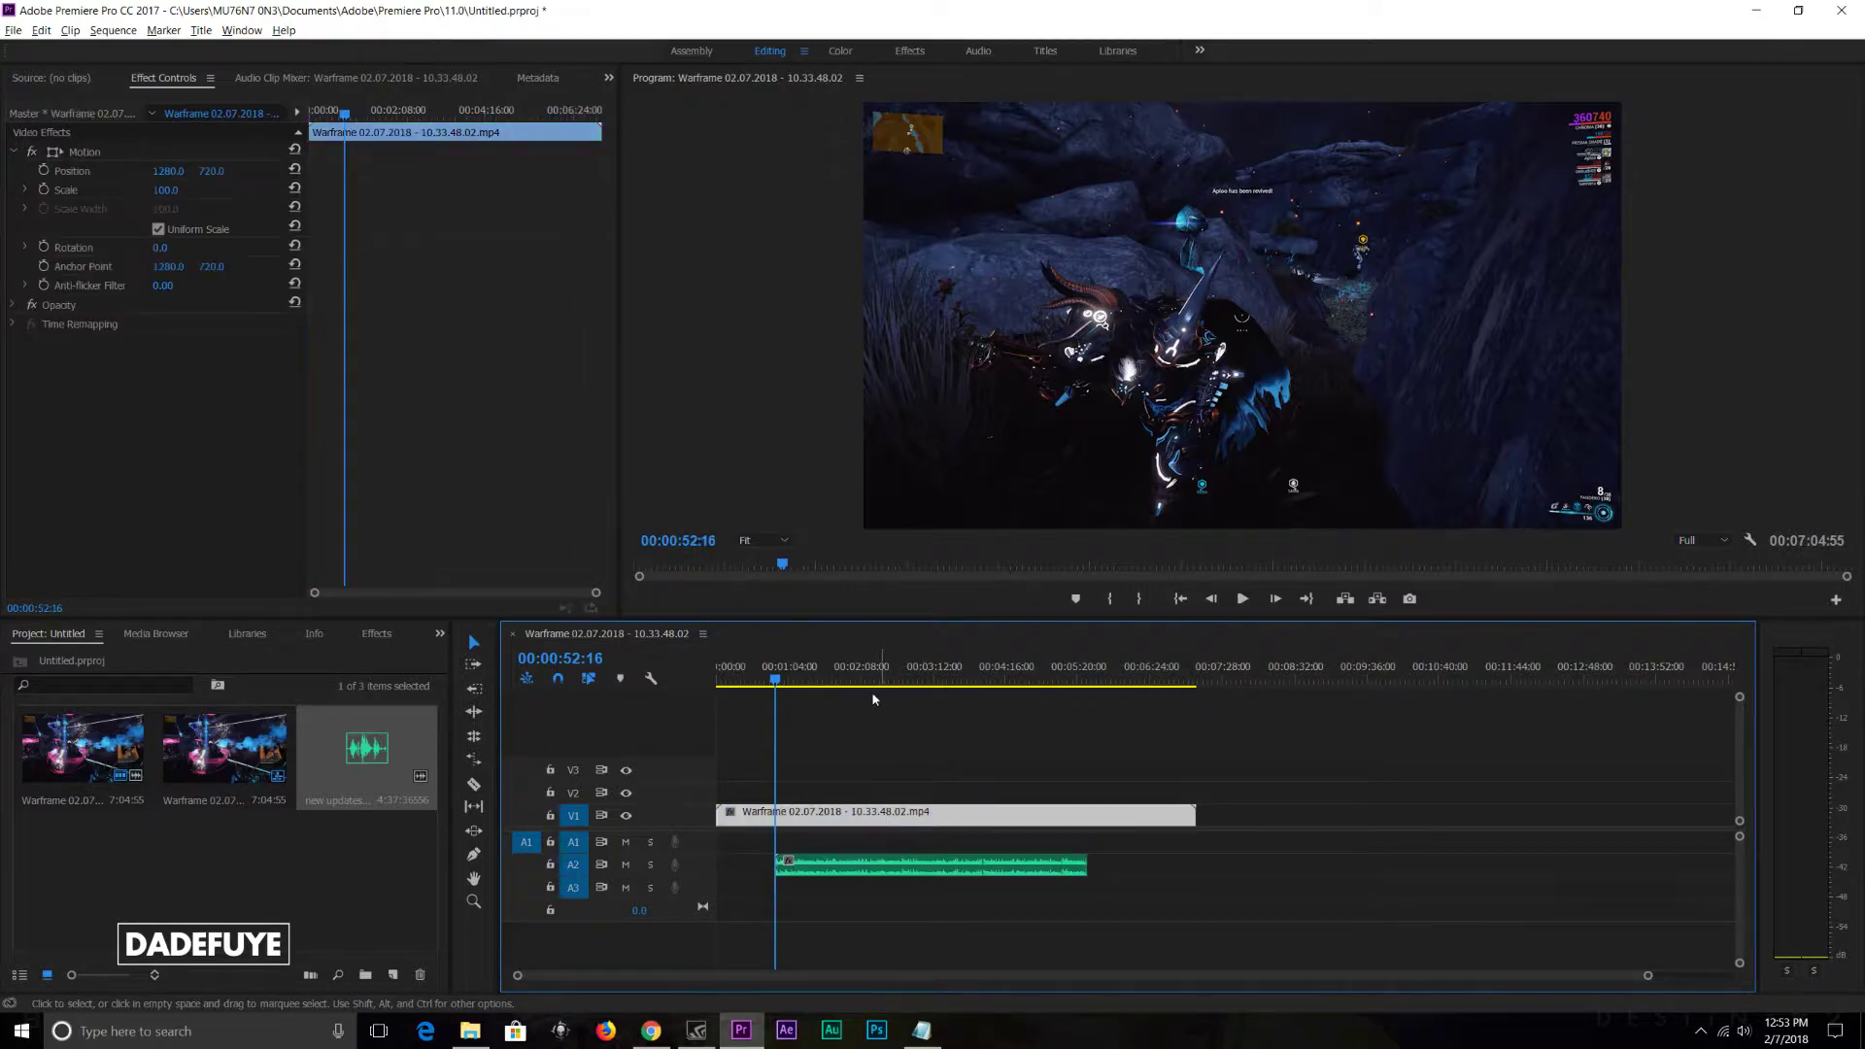
Step: Play the sequence from 00:01:03:42 to check the footage with the voice track, and stop at about 00:01:14
mouse_move(777, 676)
left_mouse_down()
mouse_move(738, 680)
mouse_move(774, 683)
left_mouse_up()
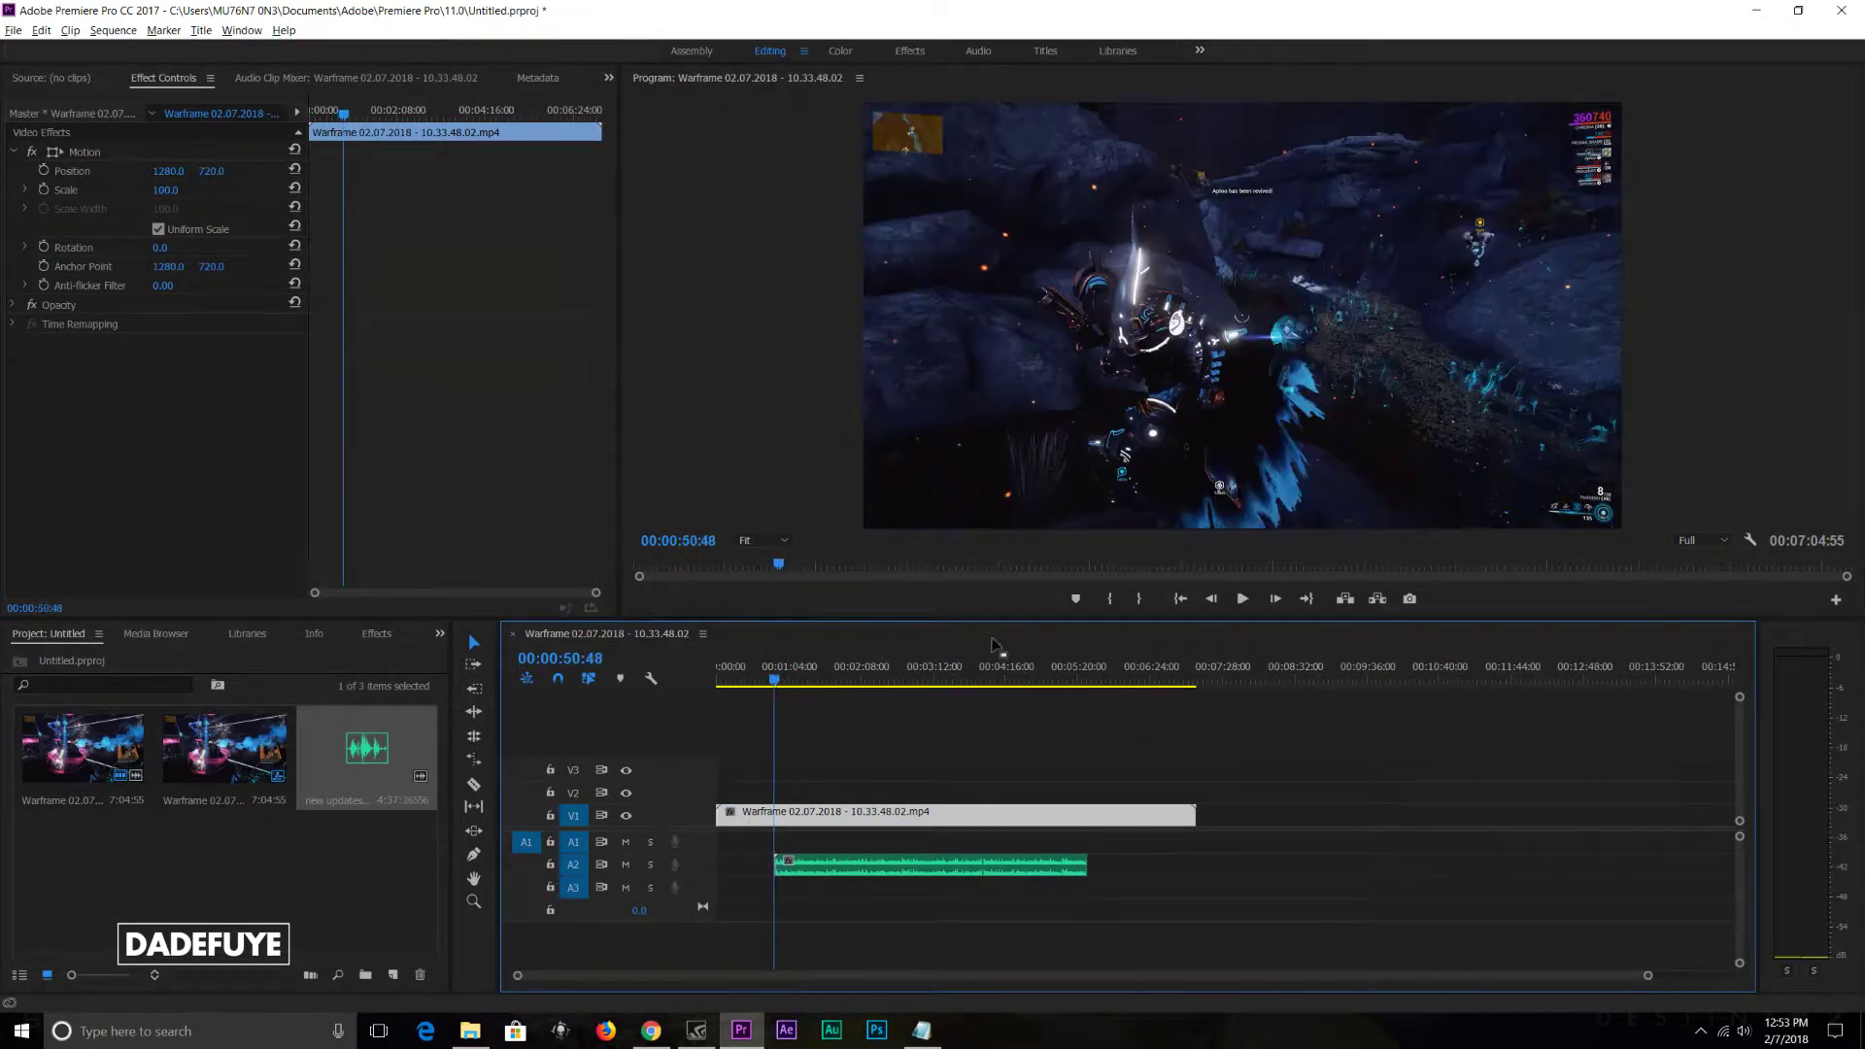
left_click(788, 677)
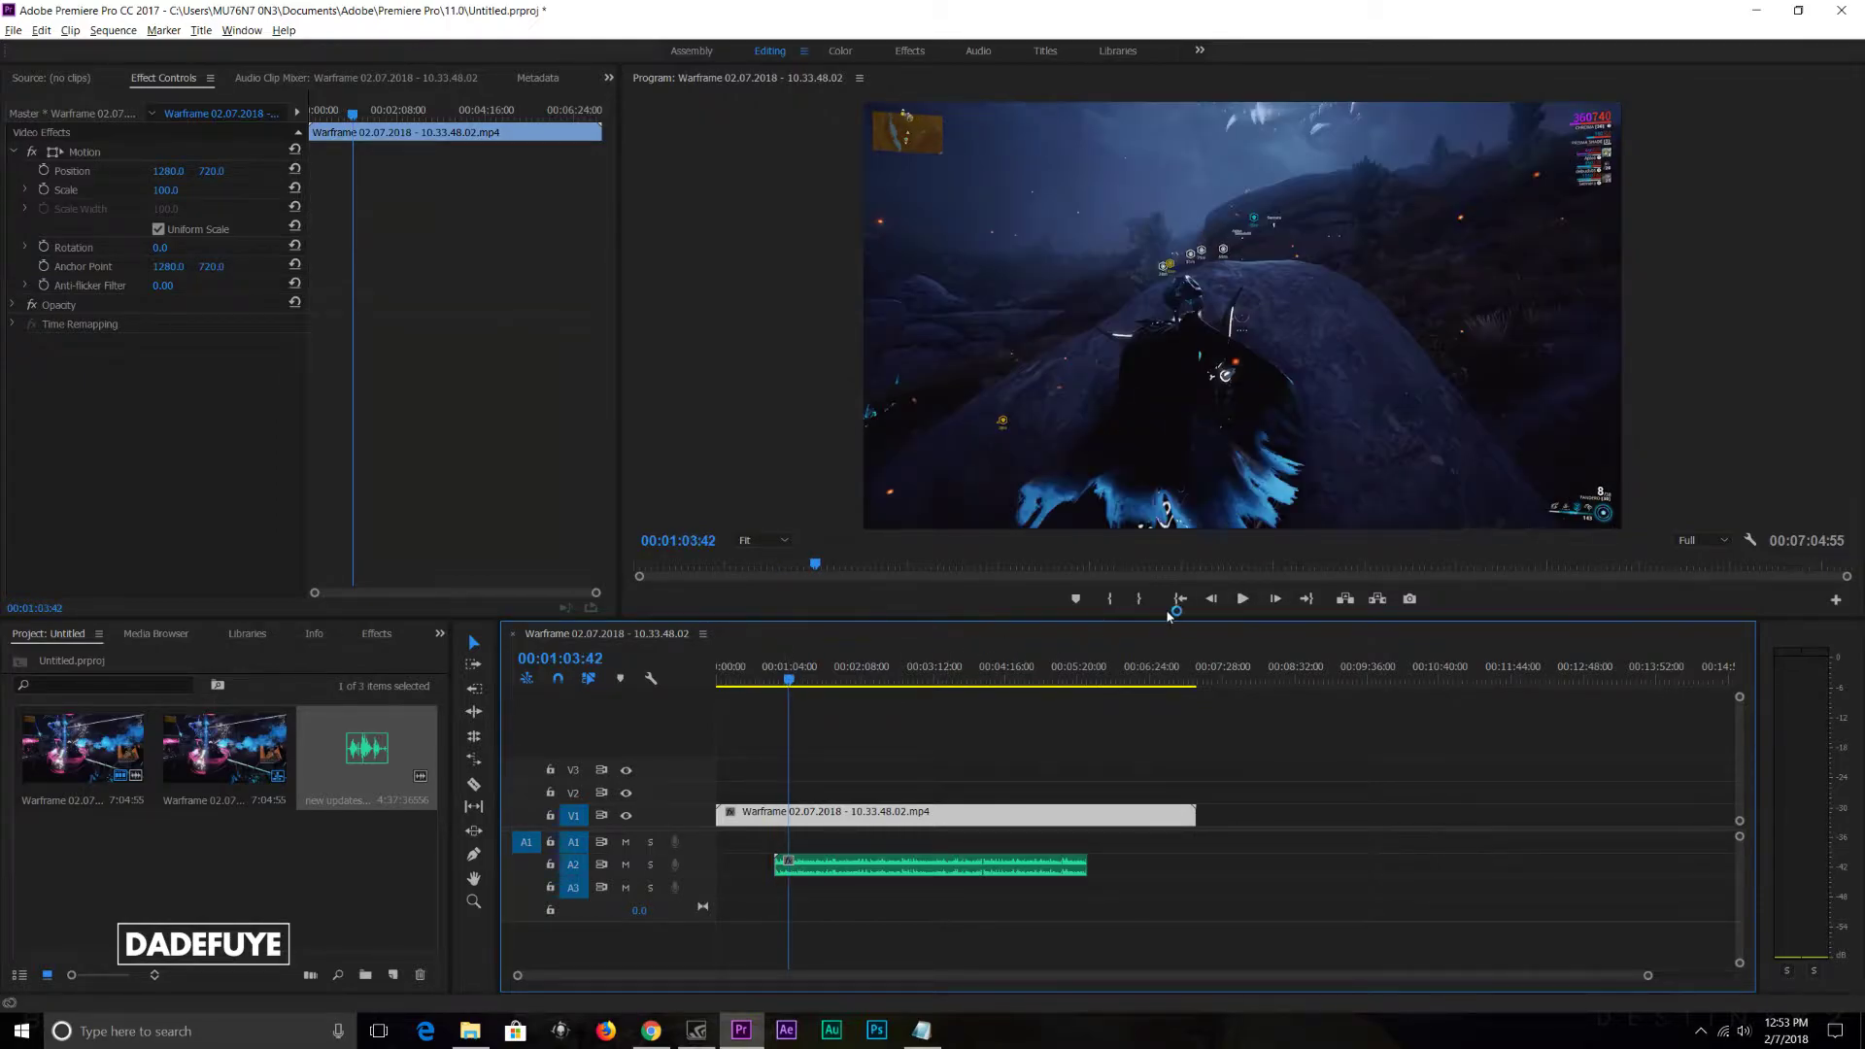
left_click(1242, 599)
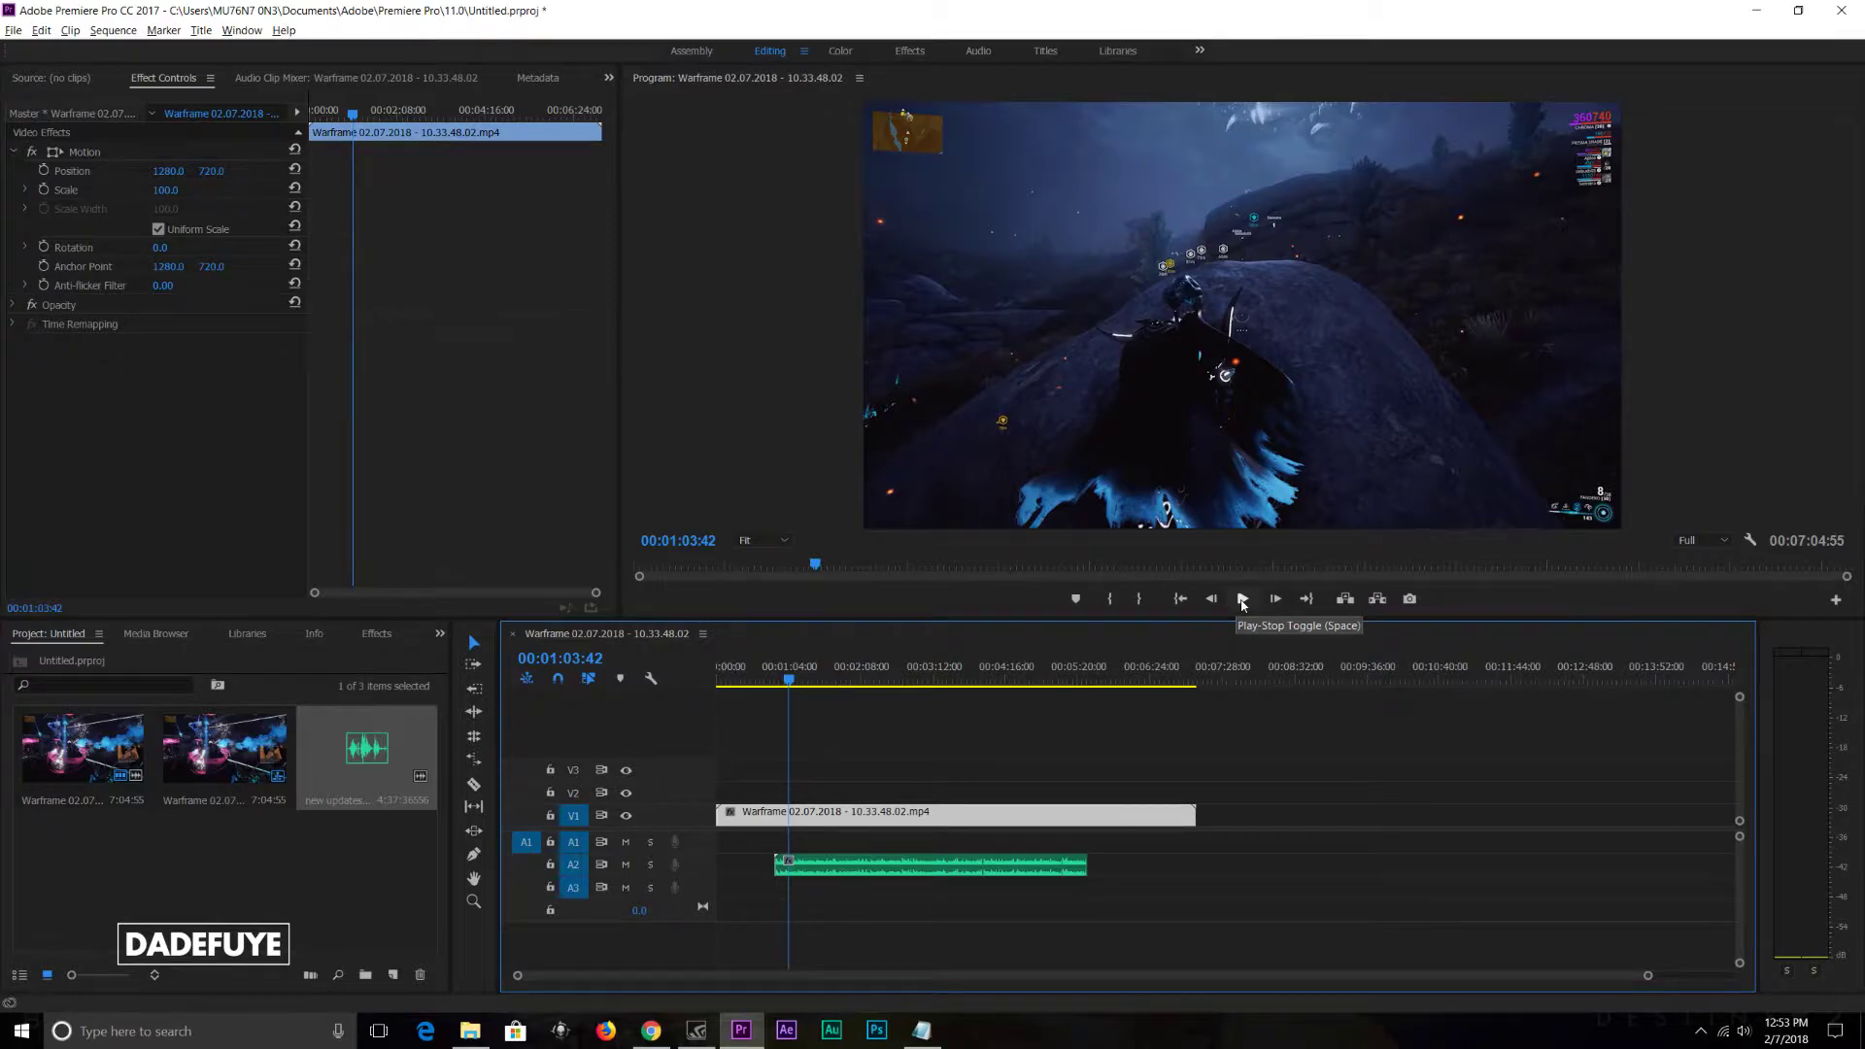
left_click(1242, 600)
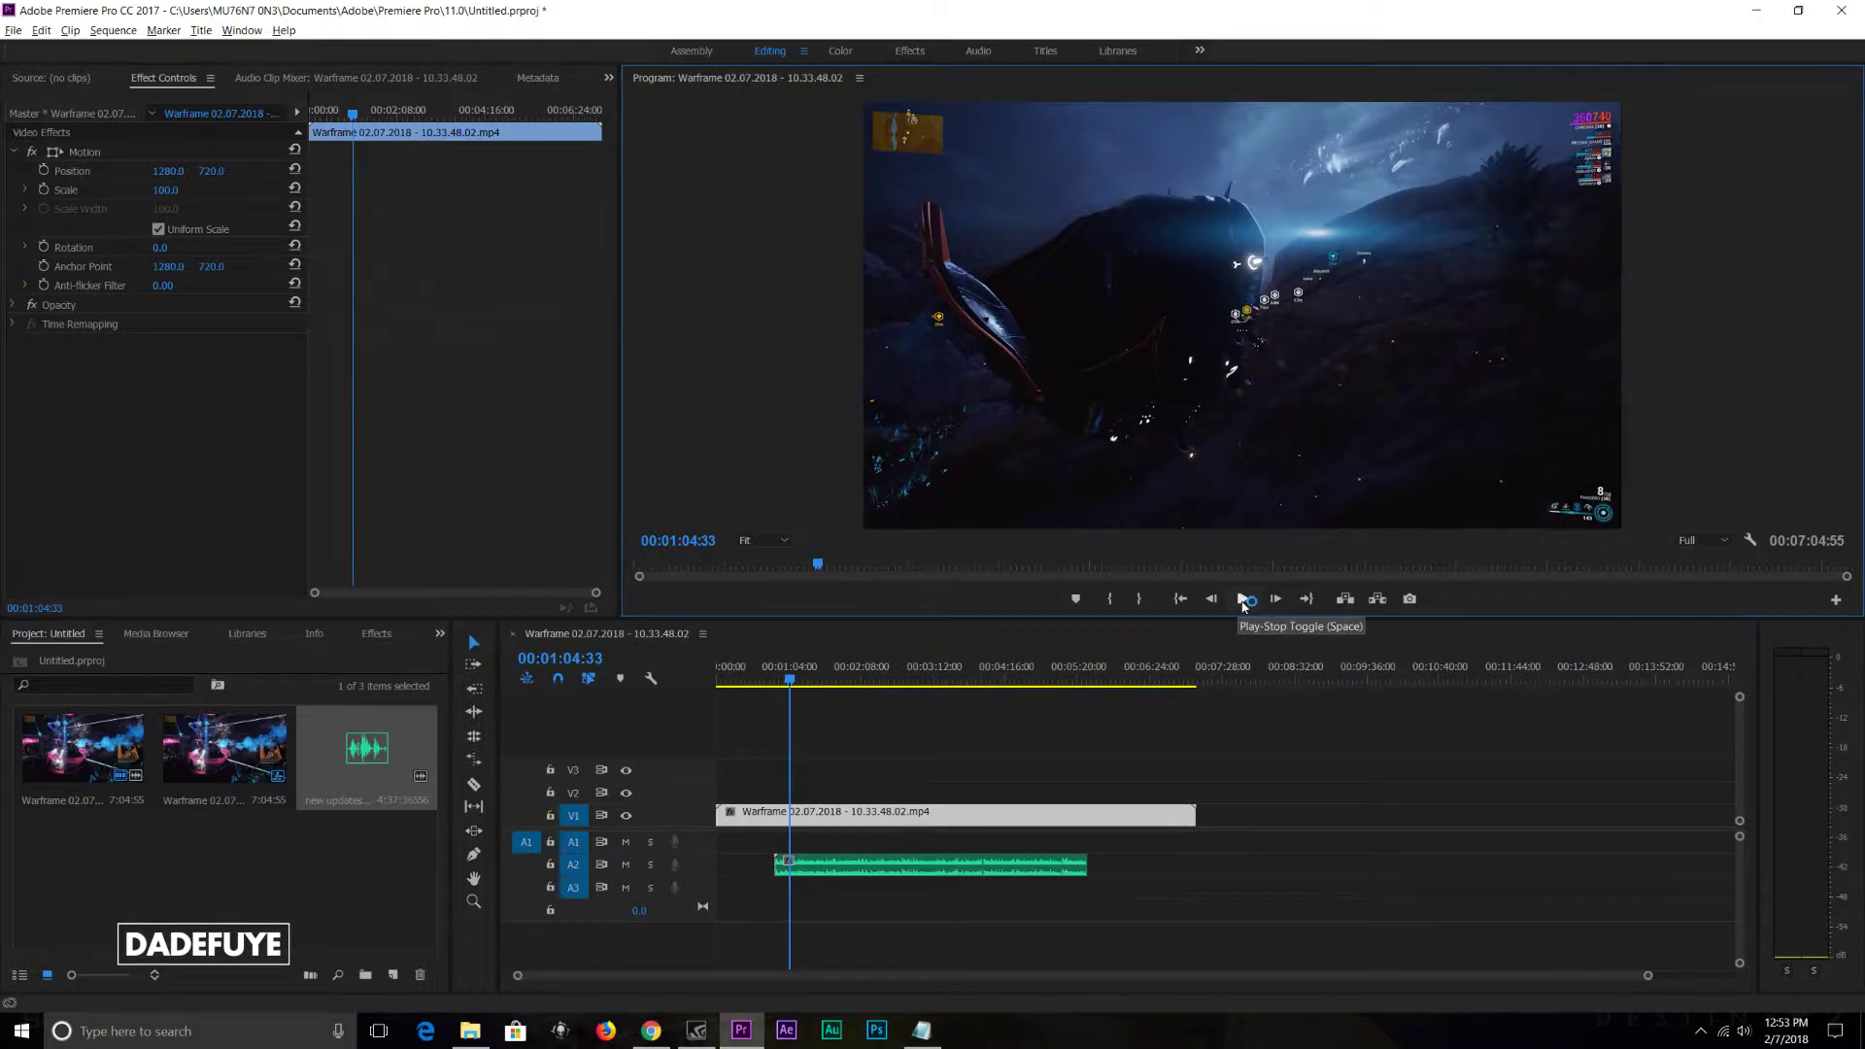
left_click(1242, 600)
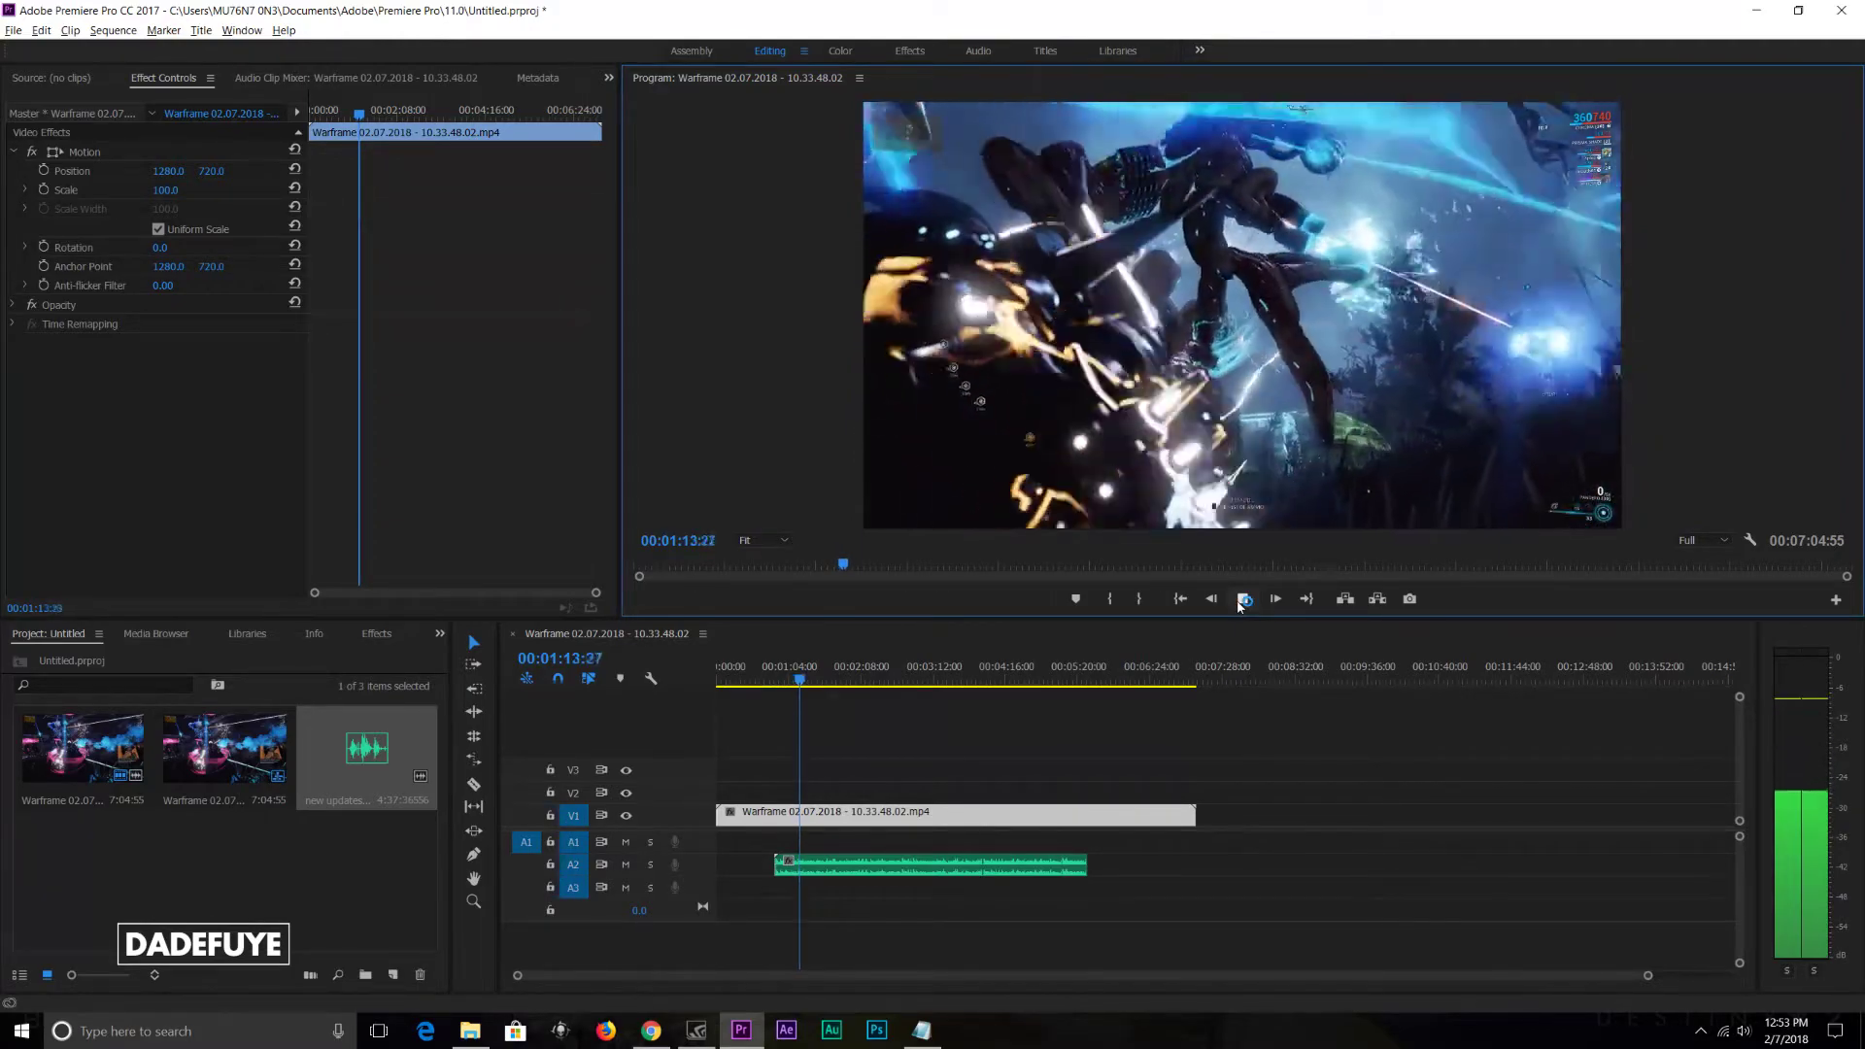
left_click(1241, 600)
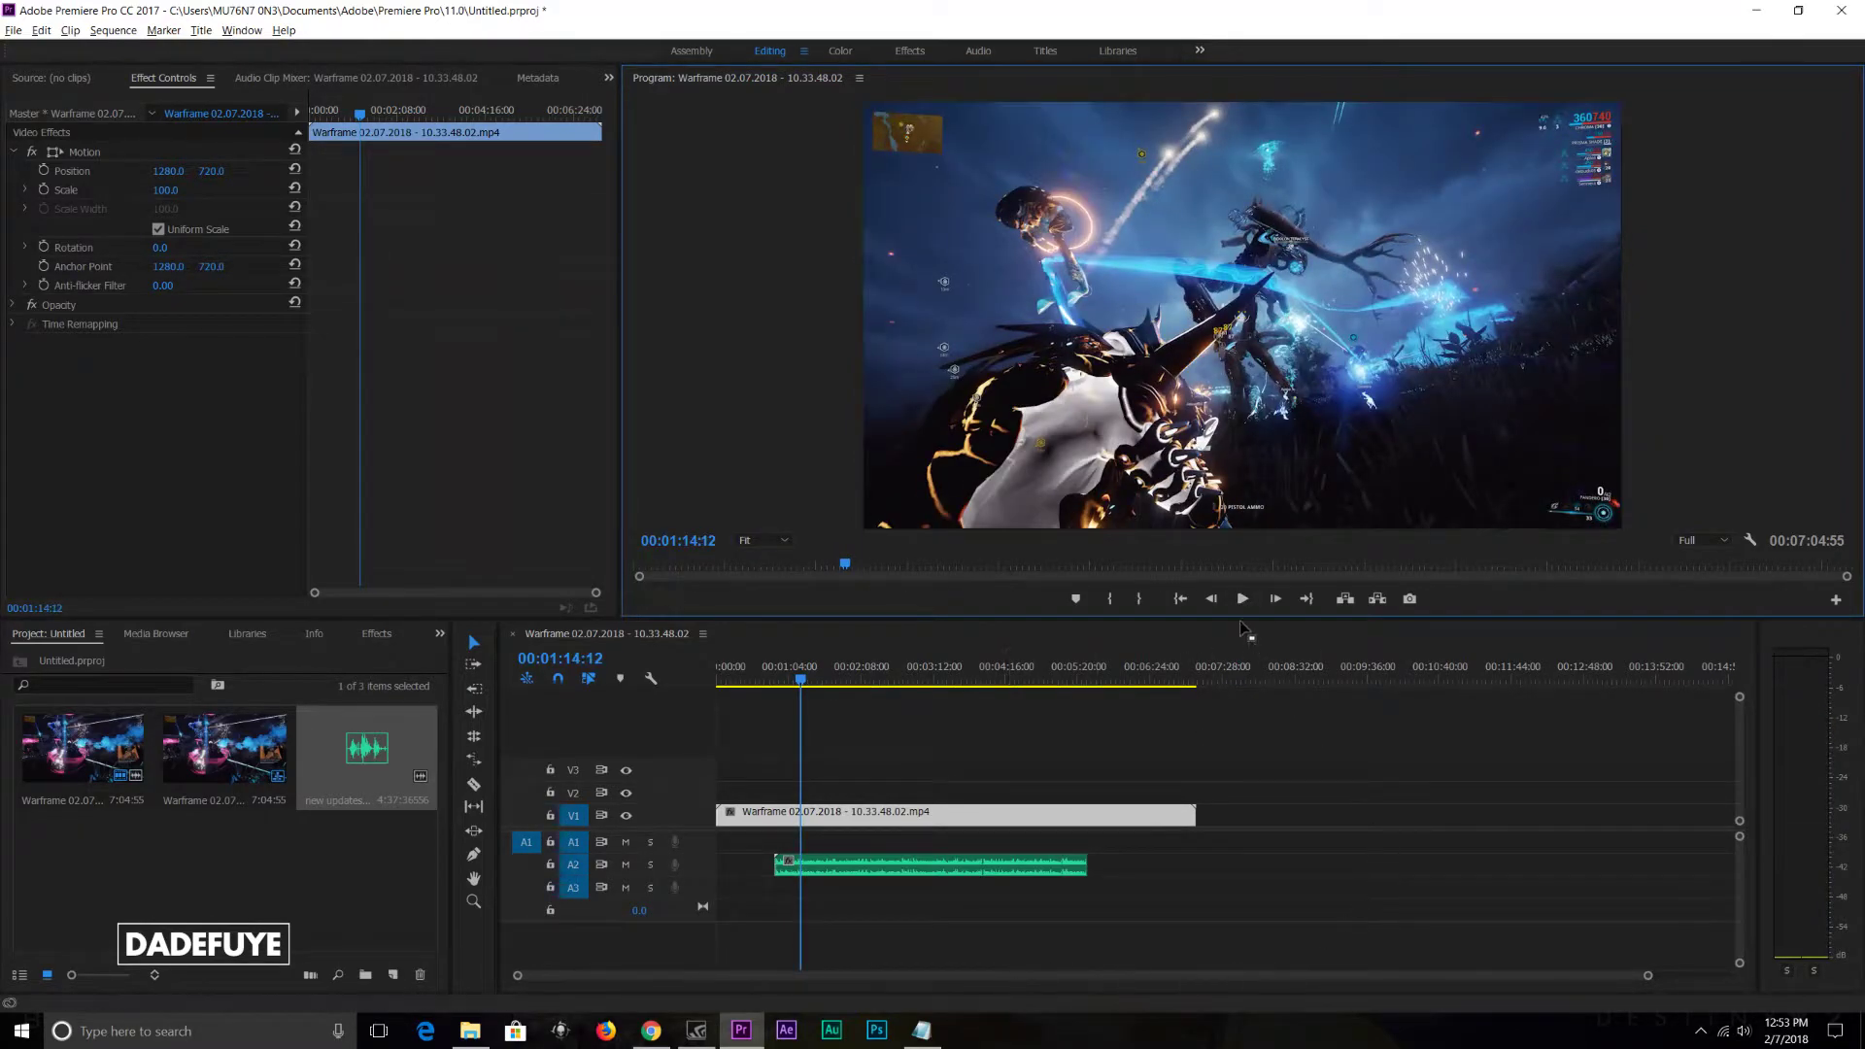
Step: Shrink the program preview area to enlarge the timeline, and select the new updates.wav clip on track A2
left_click_drag(1238, 620, 1237, 462)
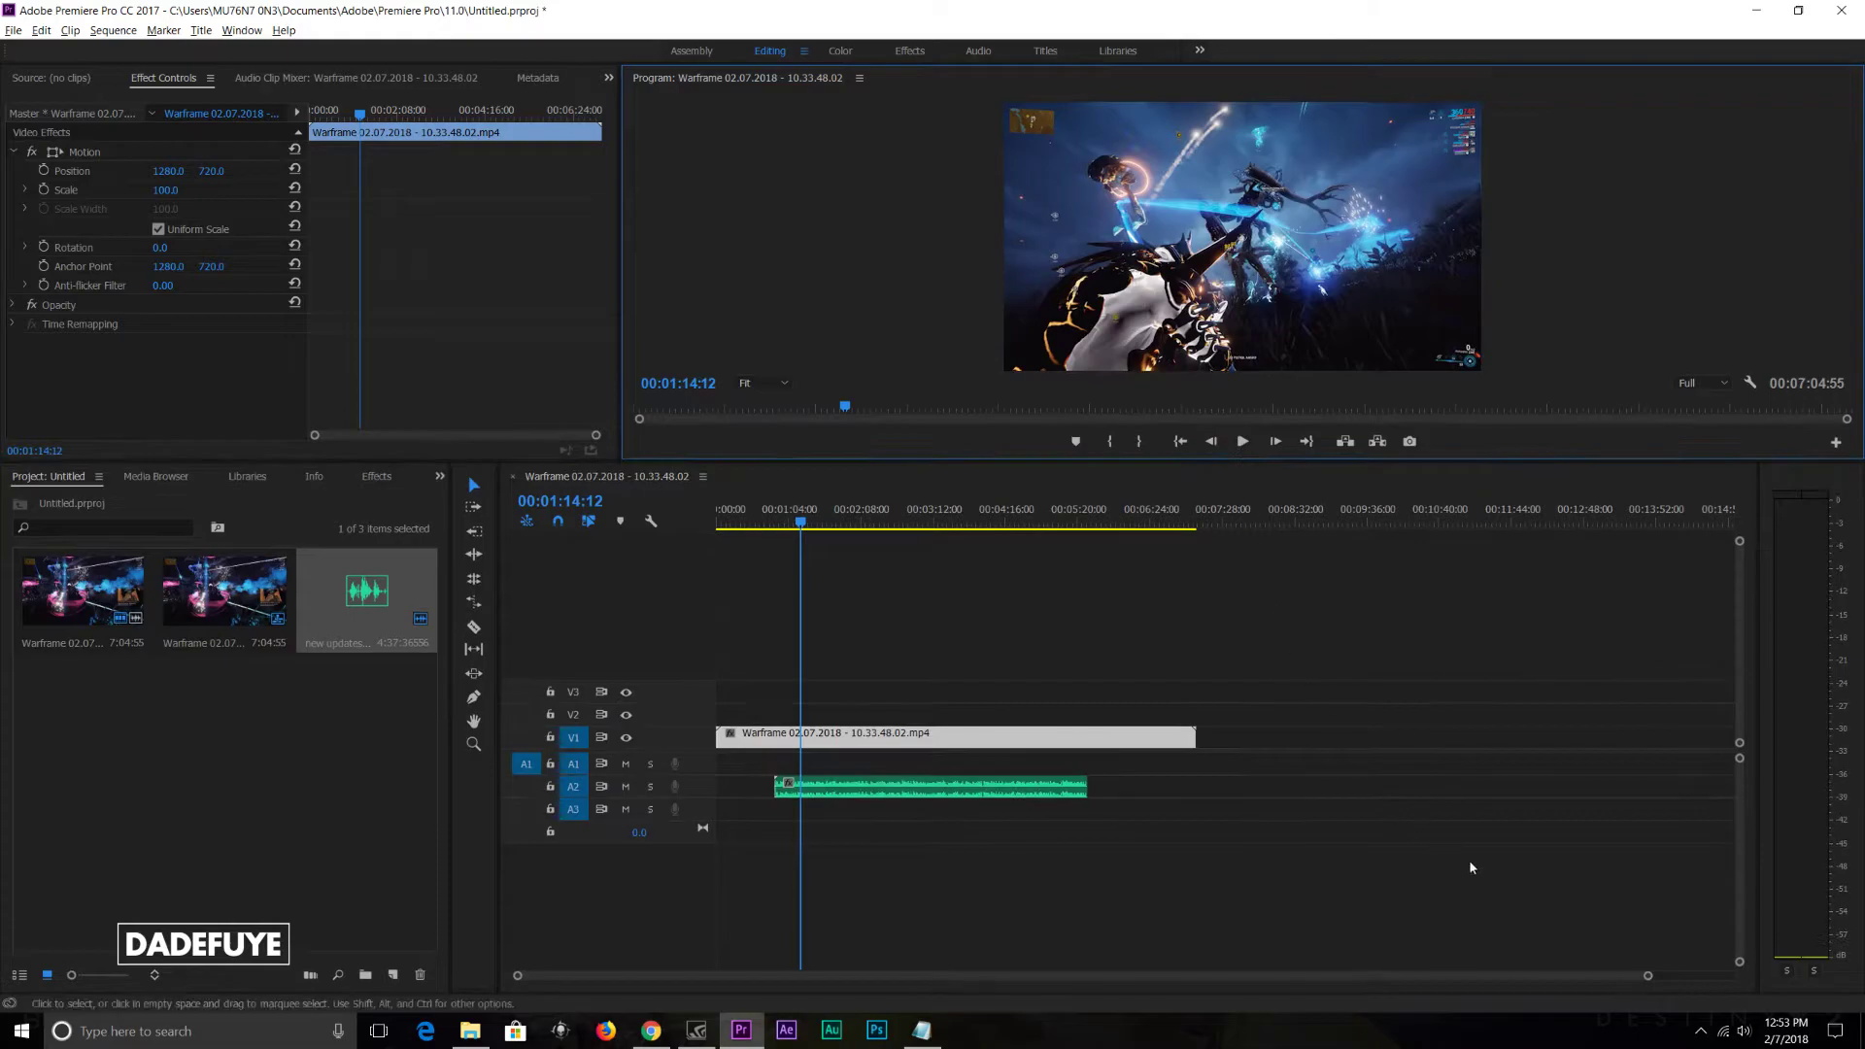
left_click_drag(1648, 974, 1010, 974)
left_click(1124, 787)
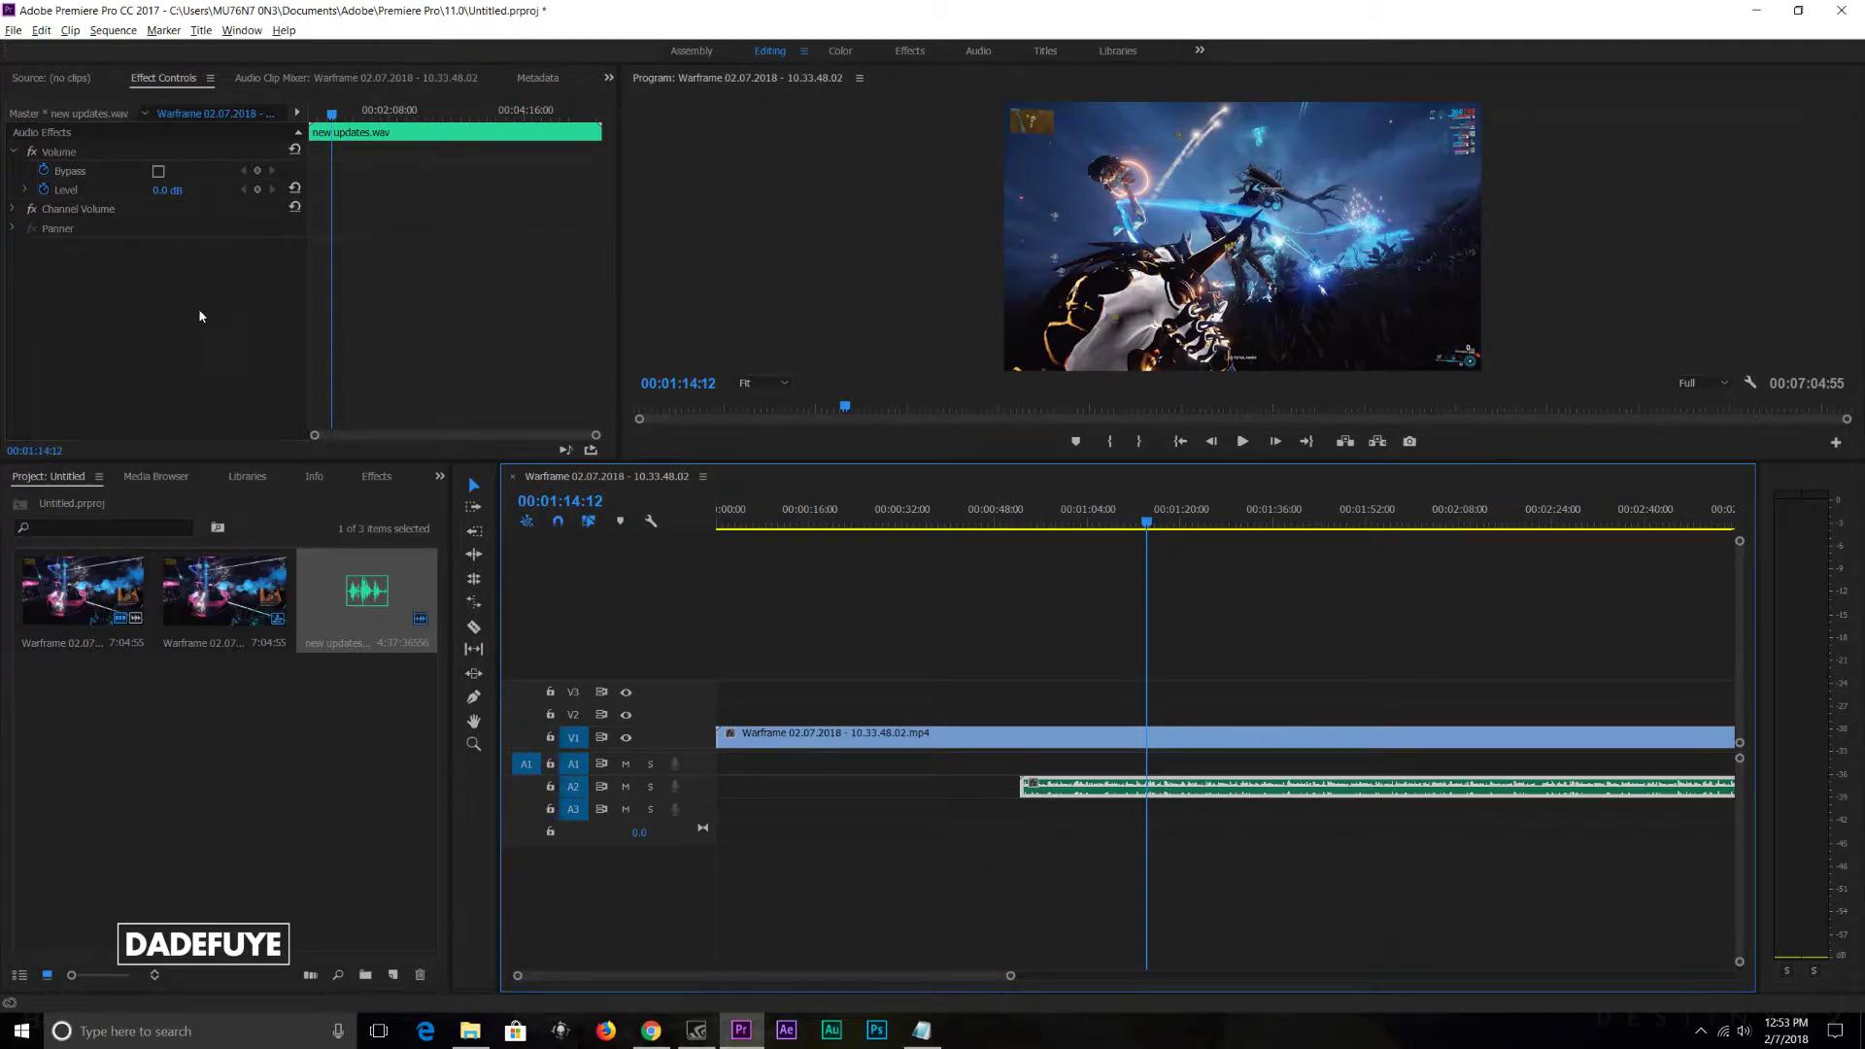
Step: Turn off keyframing for the volume level of the new updates.wav clip
left_click(63, 82)
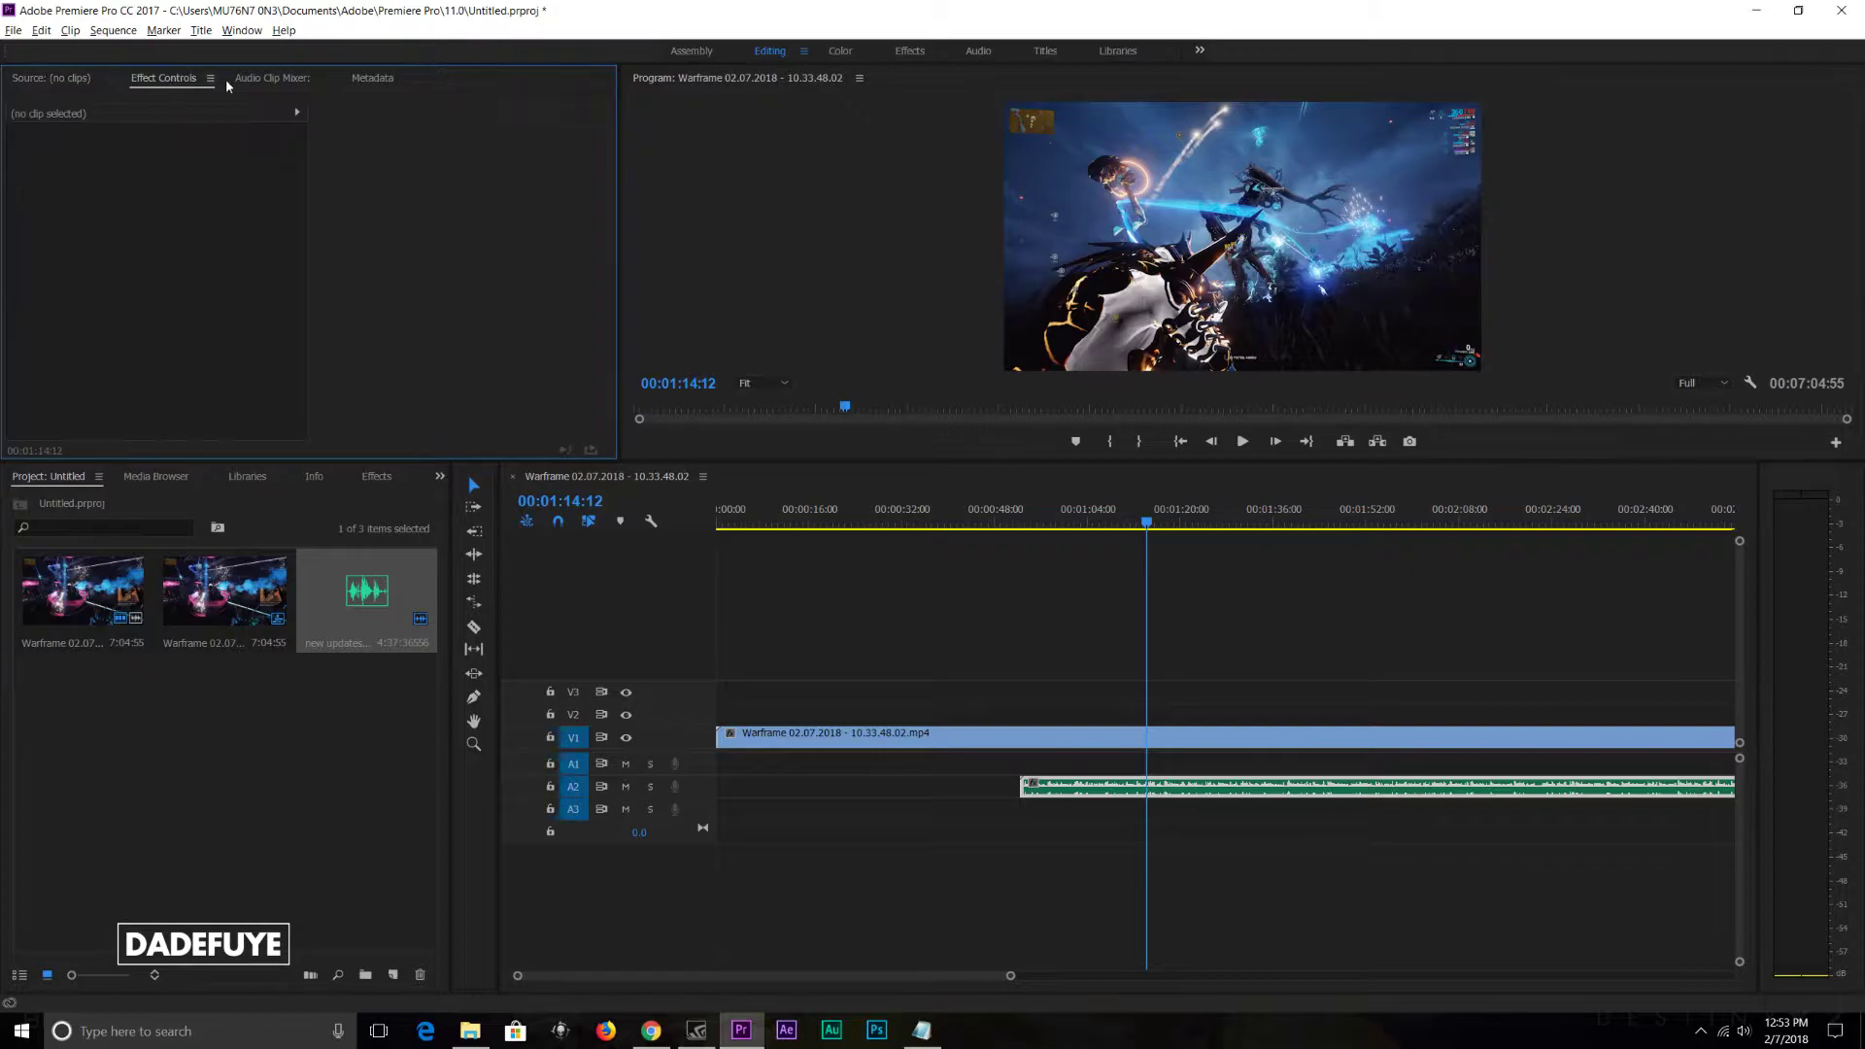
left_click(272, 80)
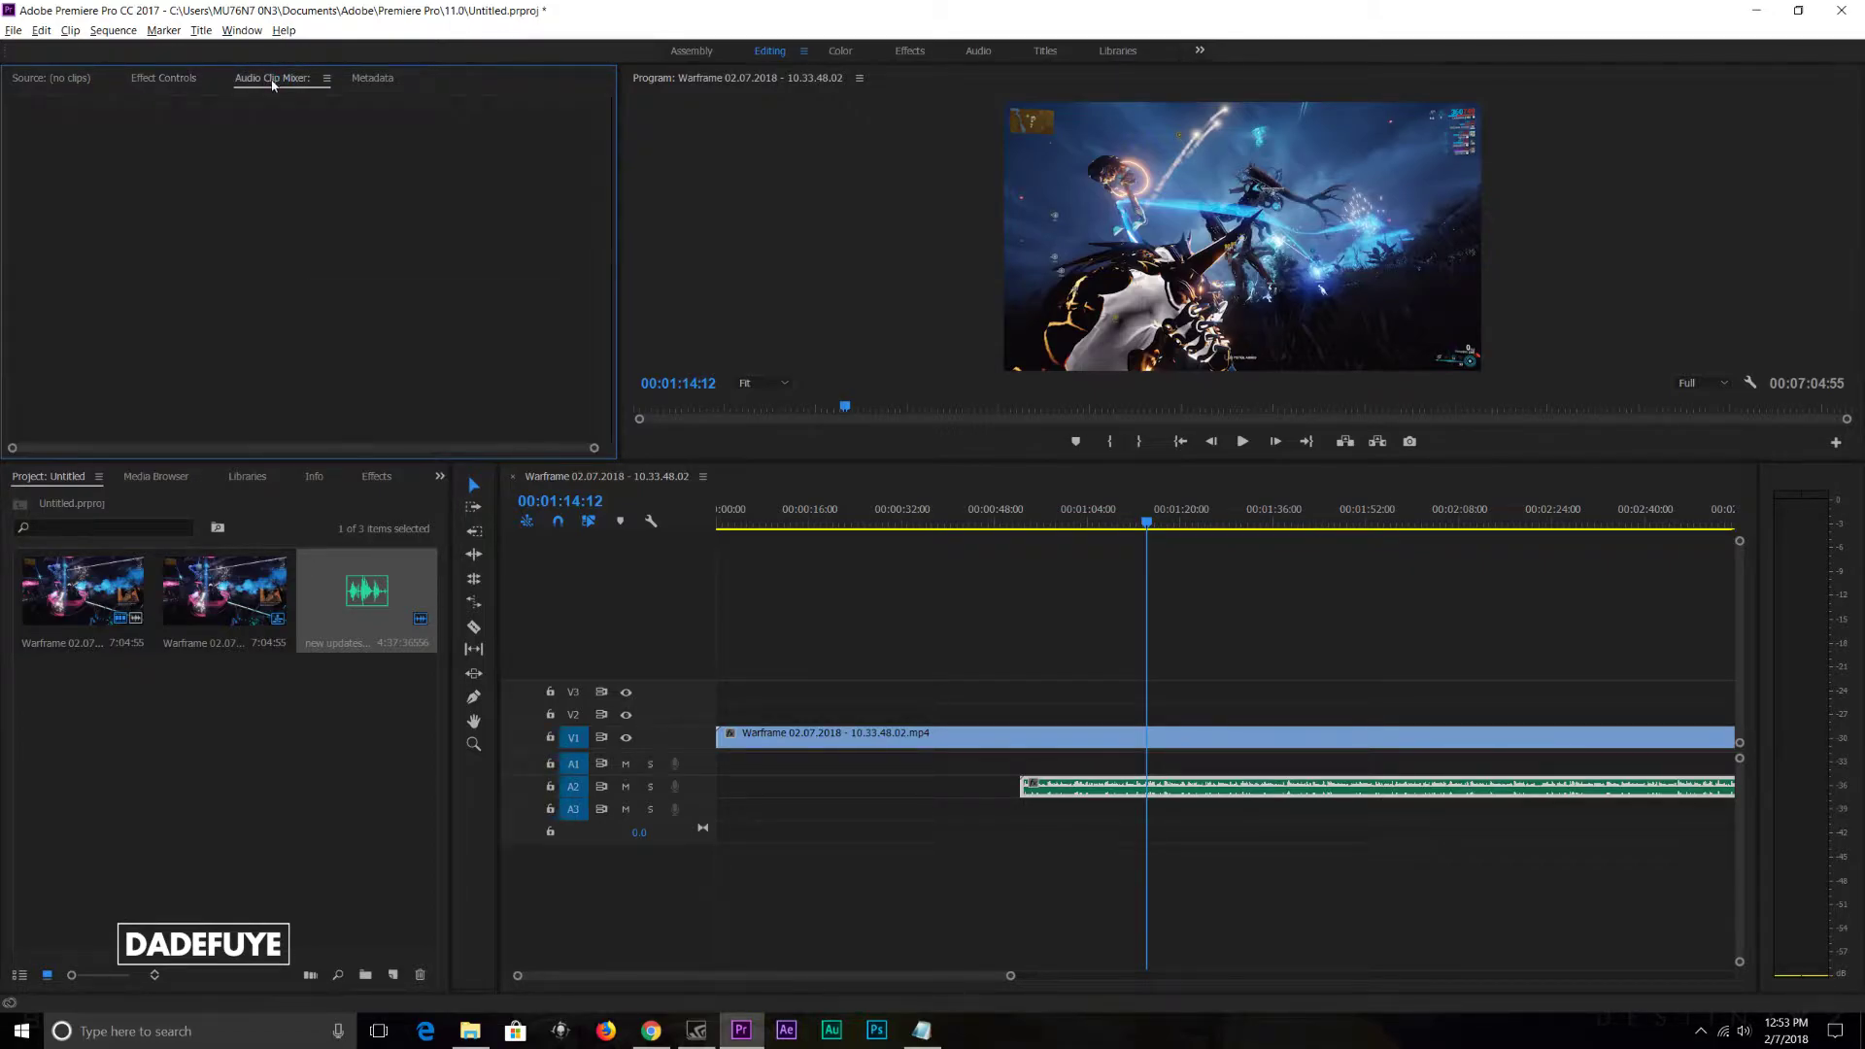
left_click(175, 82)
left_click(1124, 669)
left_click(1091, 792)
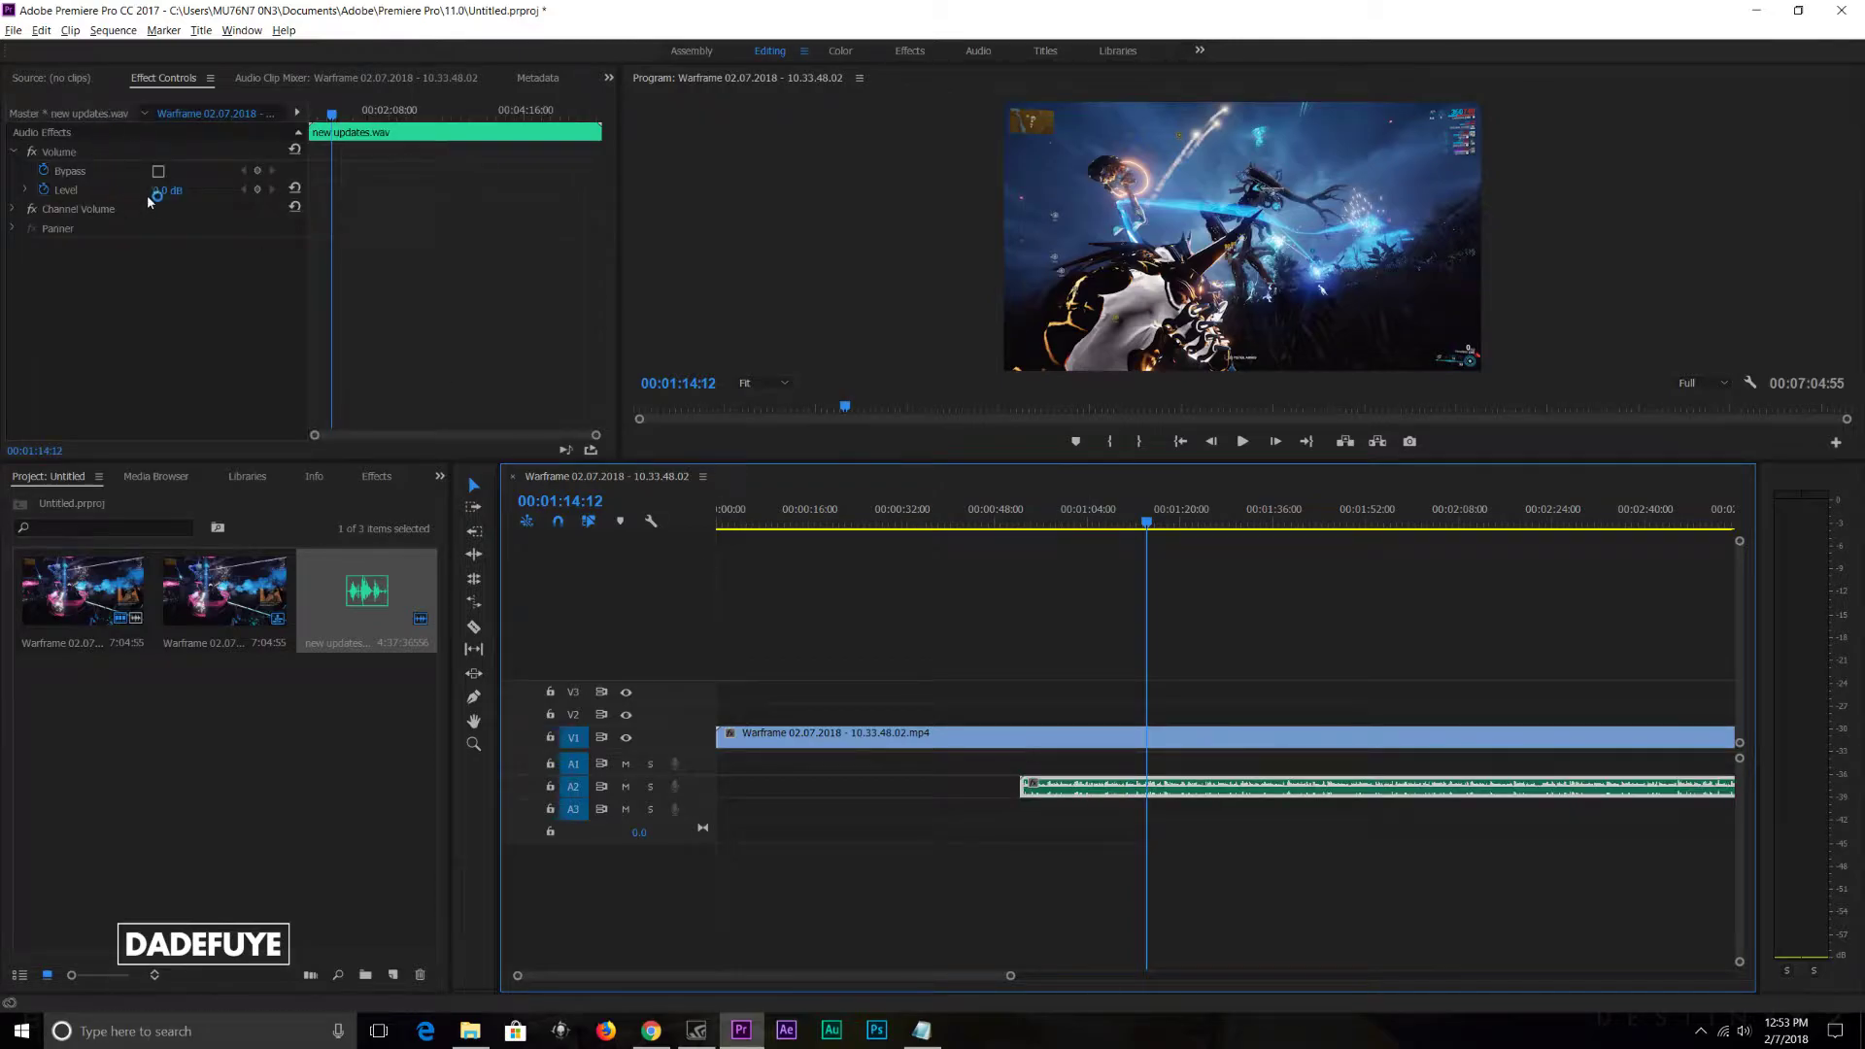
left_click(56, 191)
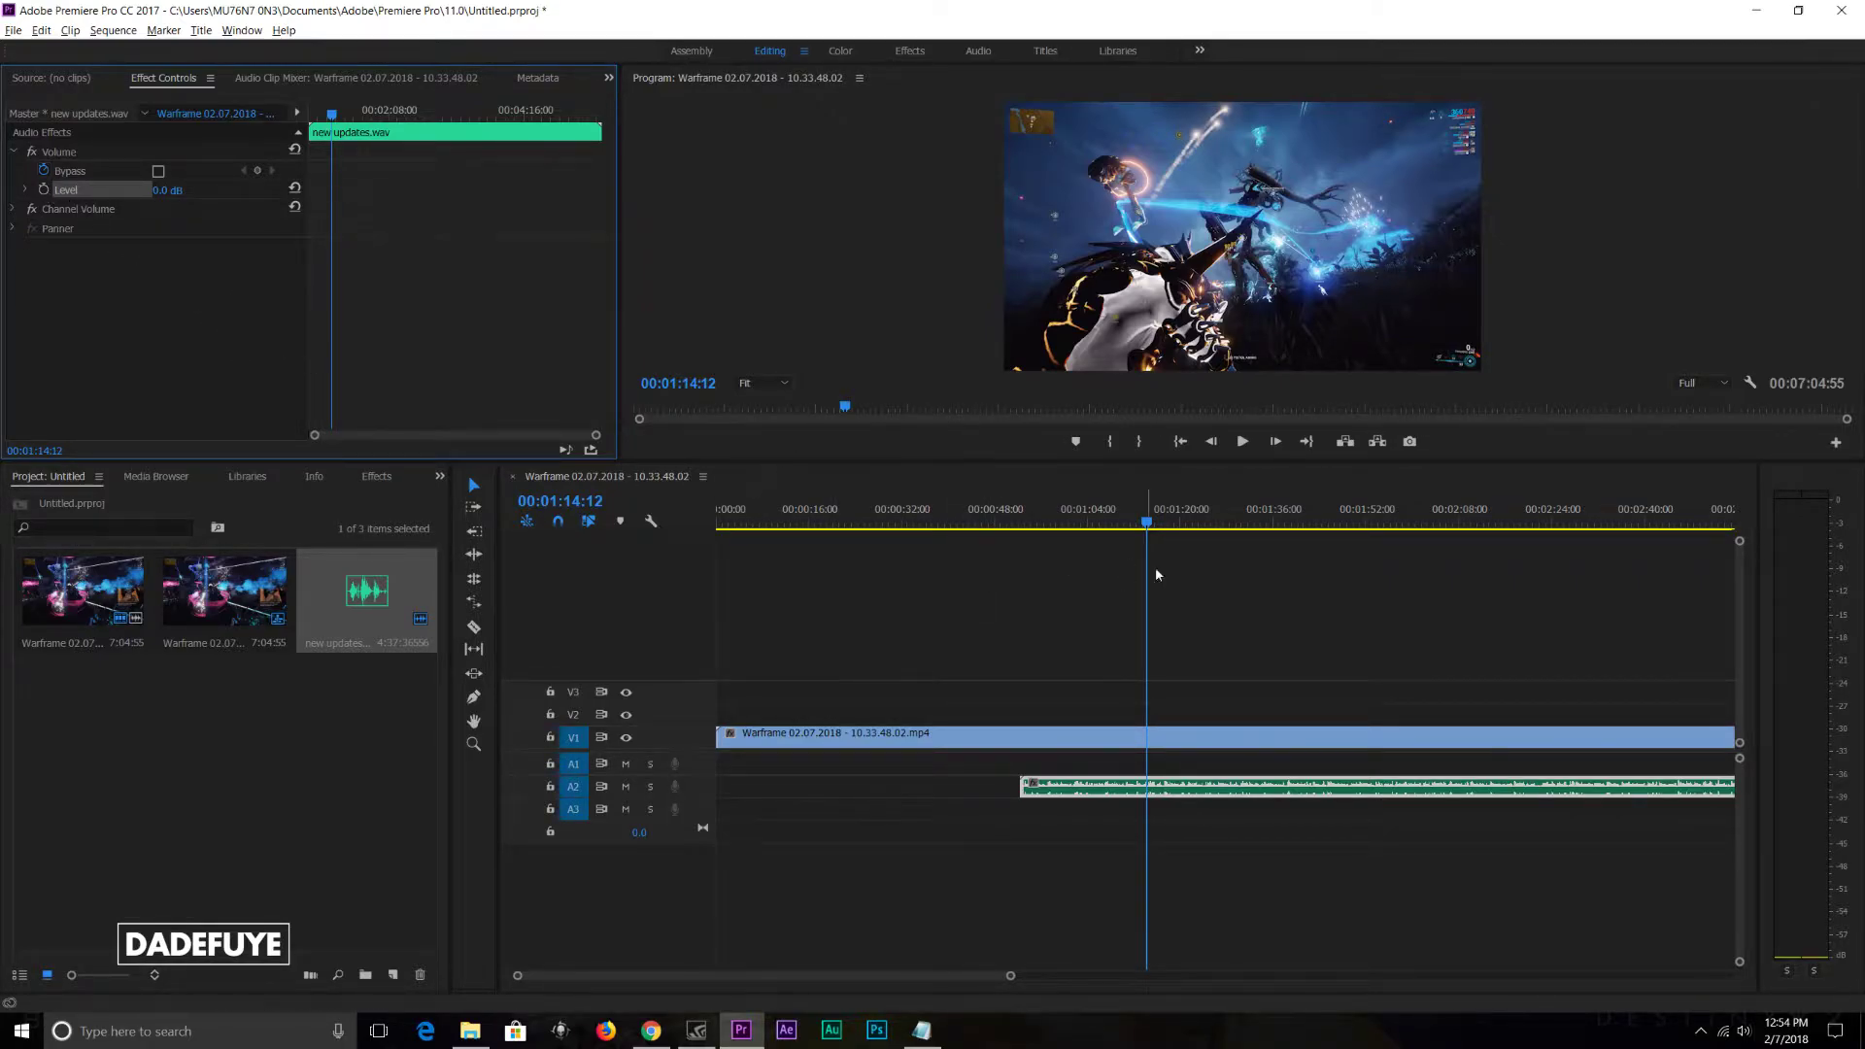
Step: Expand the audio tracks in height to show the new updates.wav waveform in detail, and deselect the clip
left_click_drag(1009, 976, 904, 986)
left_click_drag(1739, 758, 1745, 775)
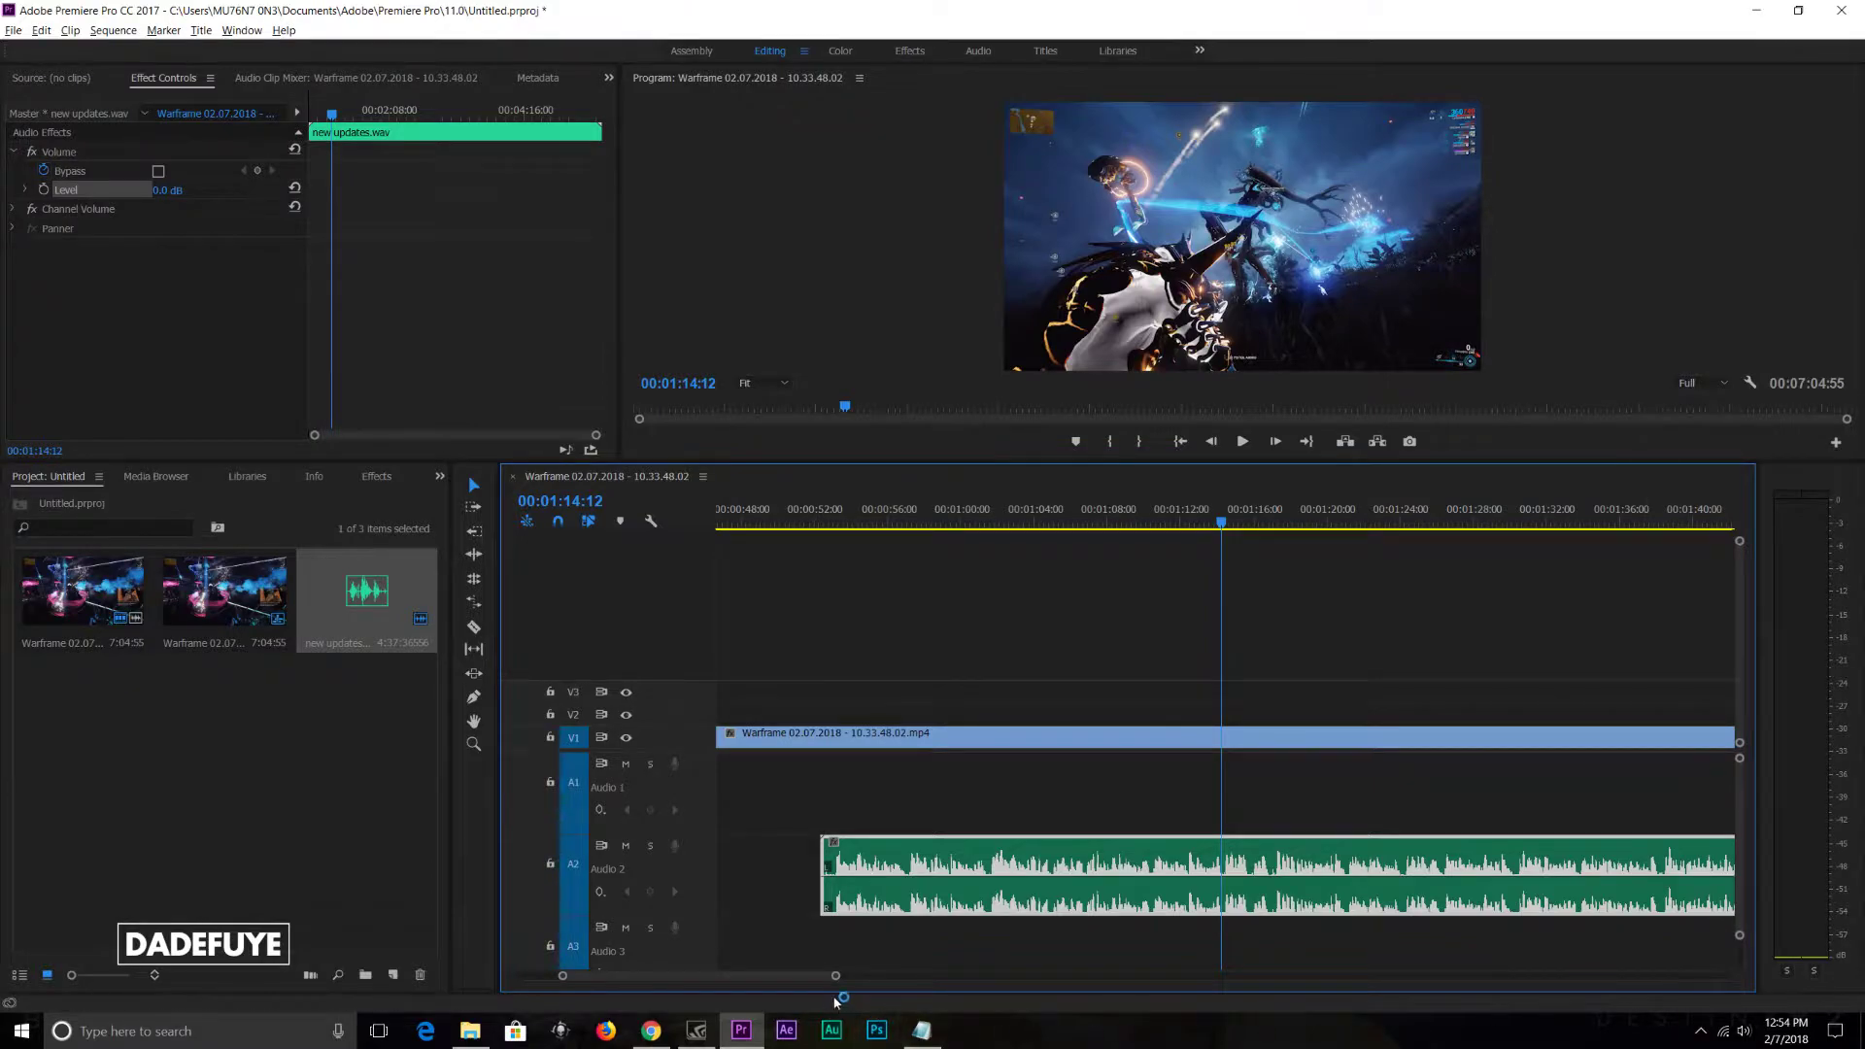
mouse_move(832, 979)
left_mouse_down()
mouse_move(800, 985)
mouse_move(854, 979)
left_mouse_up()
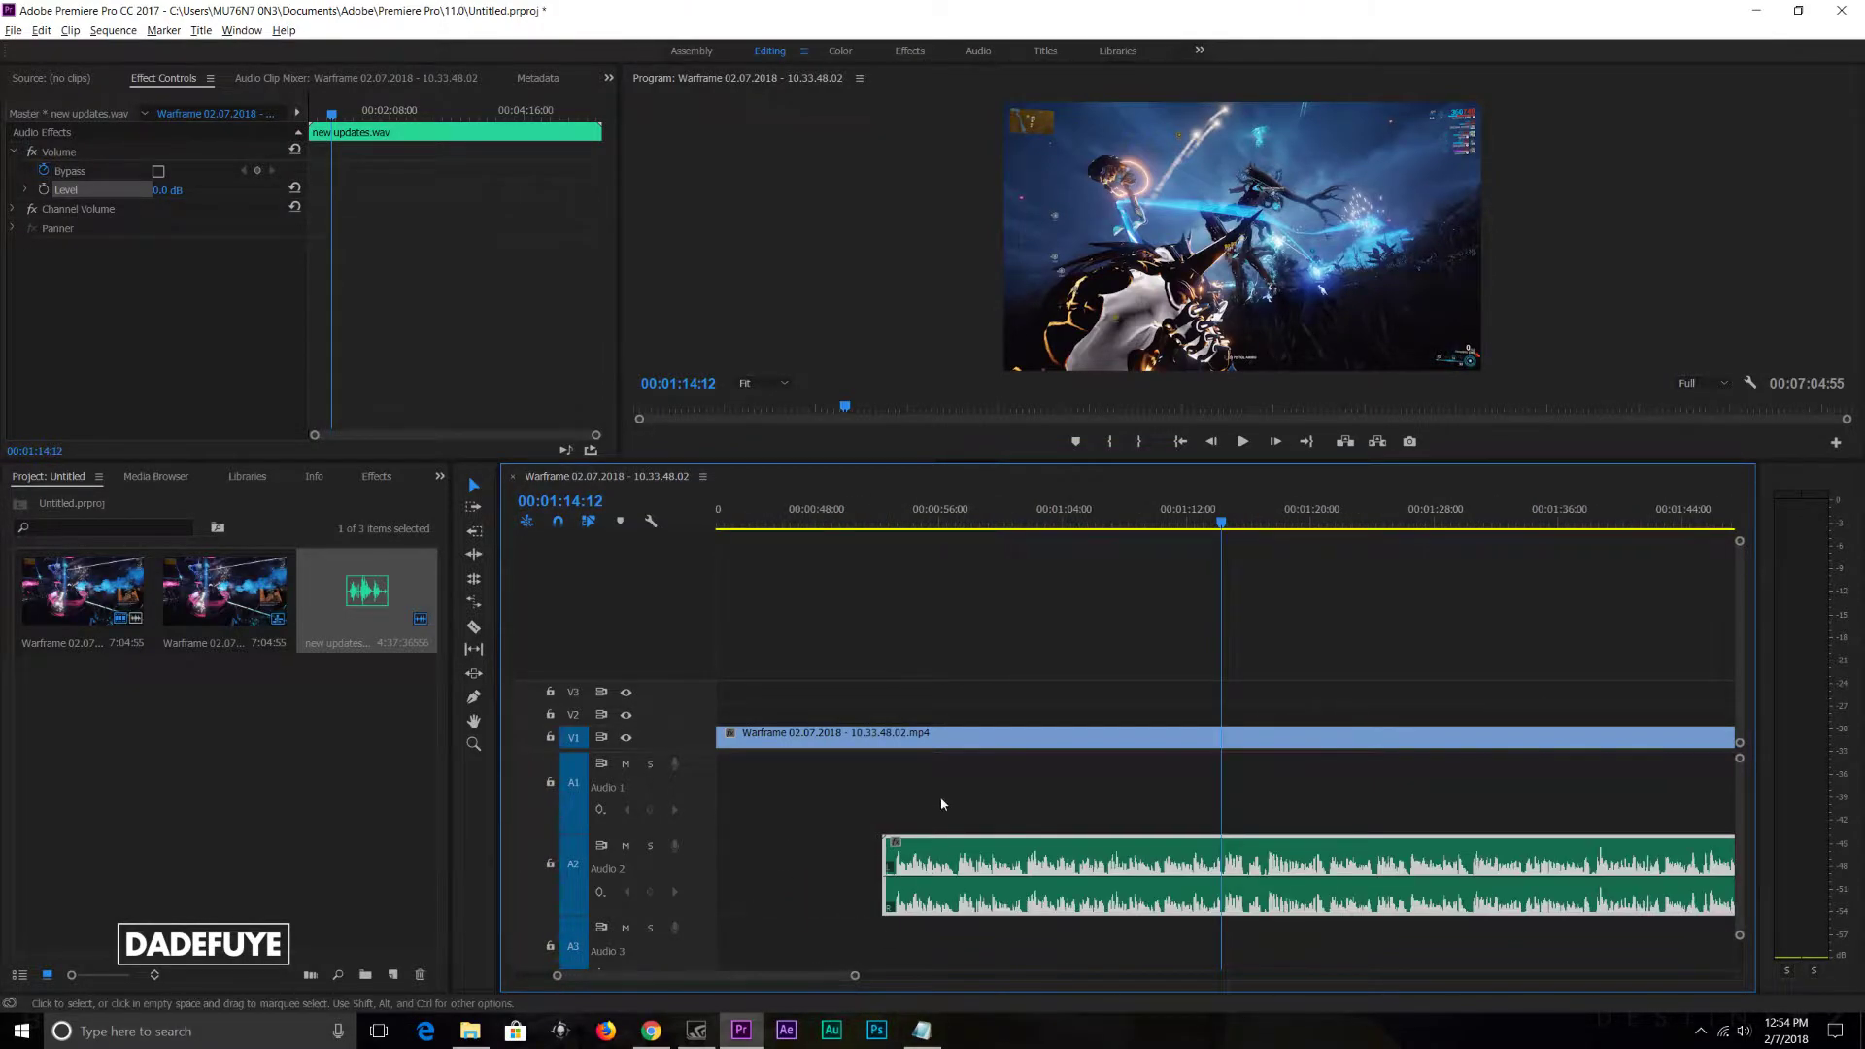
left_click(907, 541)
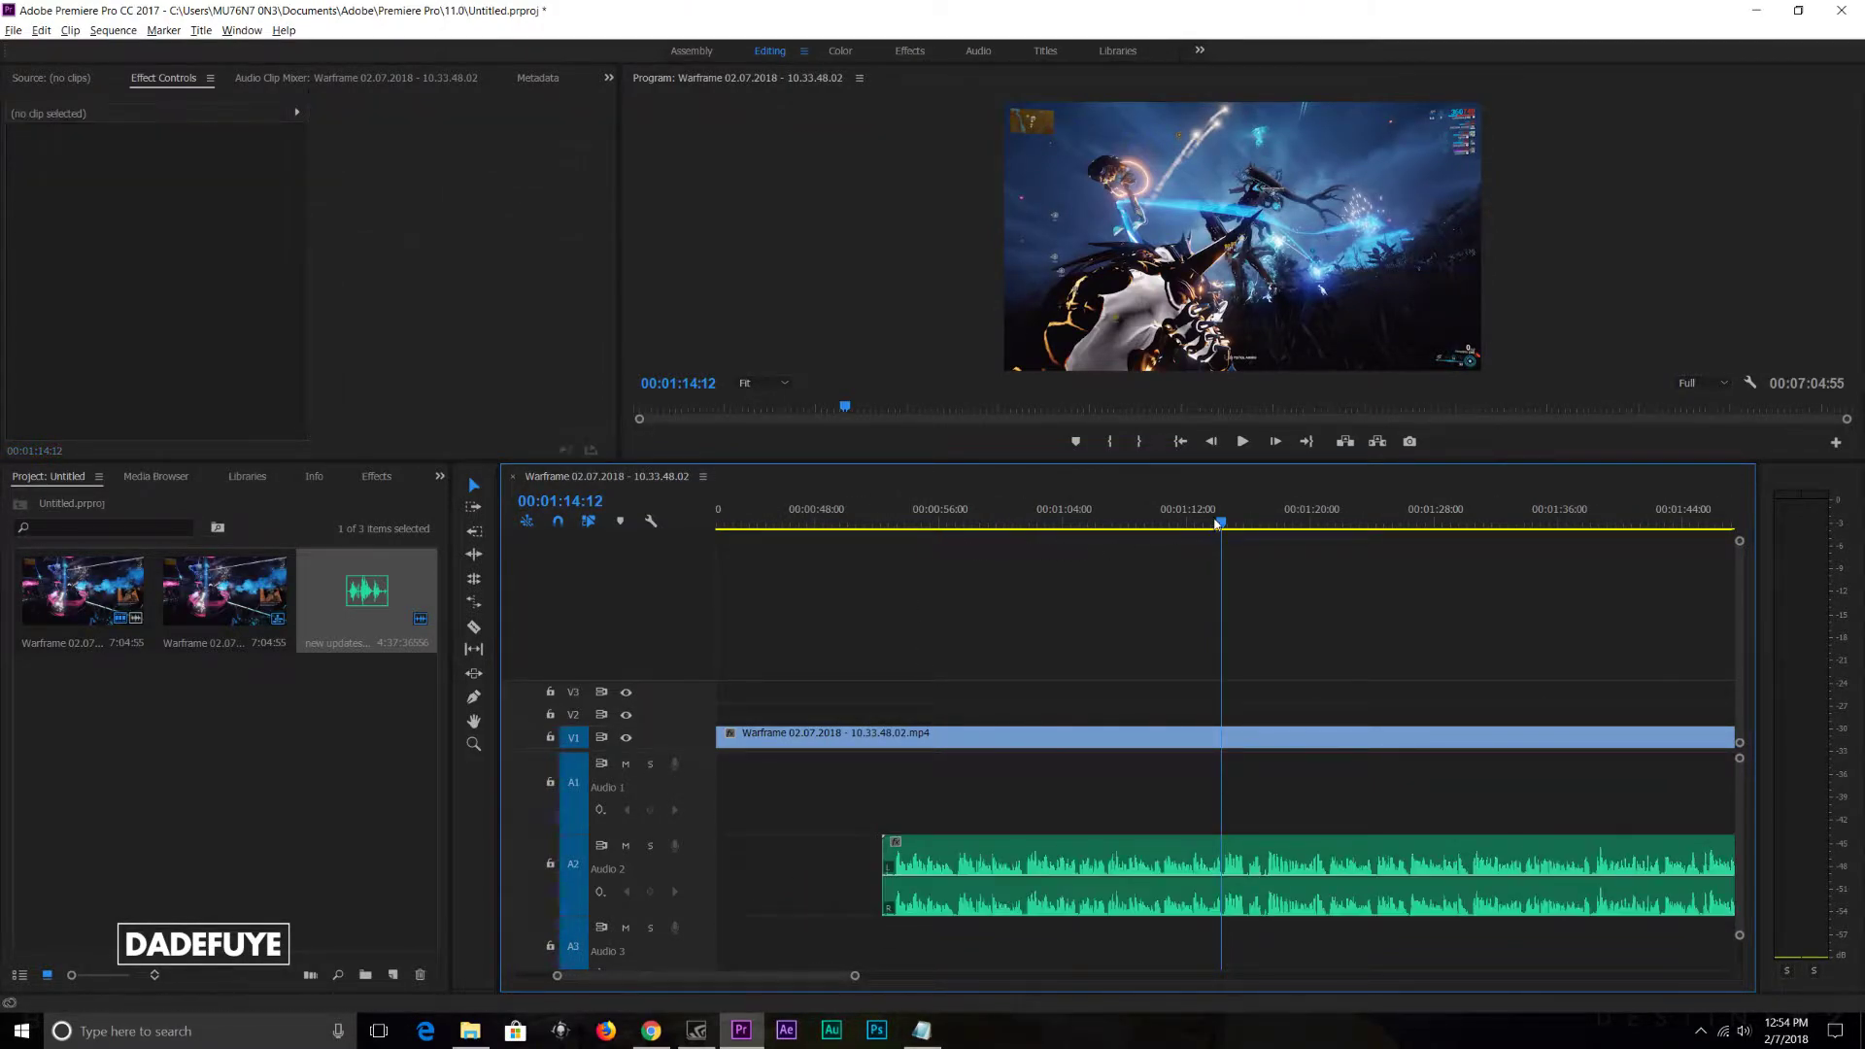
Step: Move the playhead to 00:01:15:23 and trim a short piece off the start of the new updates.wav clip
left_click(1243, 521)
left_click_drag(1244, 516, 1246, 518)
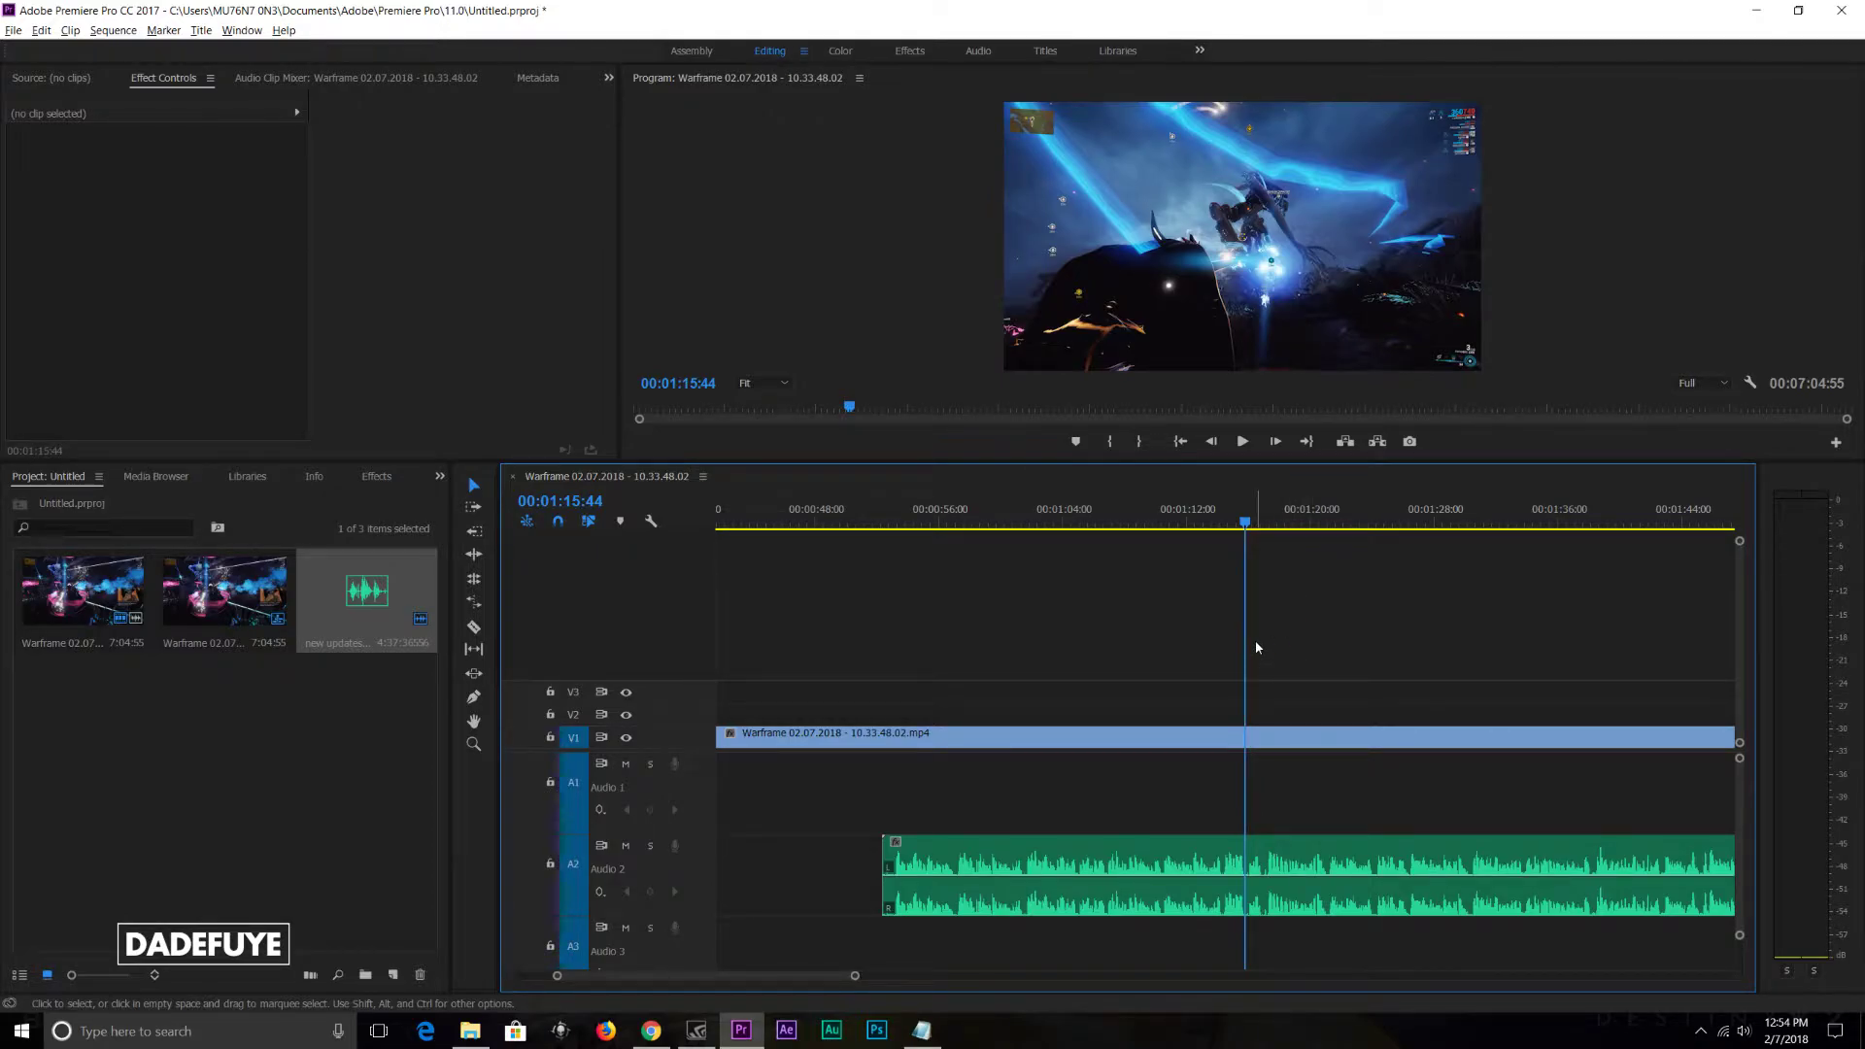
left_click(920, 1030)
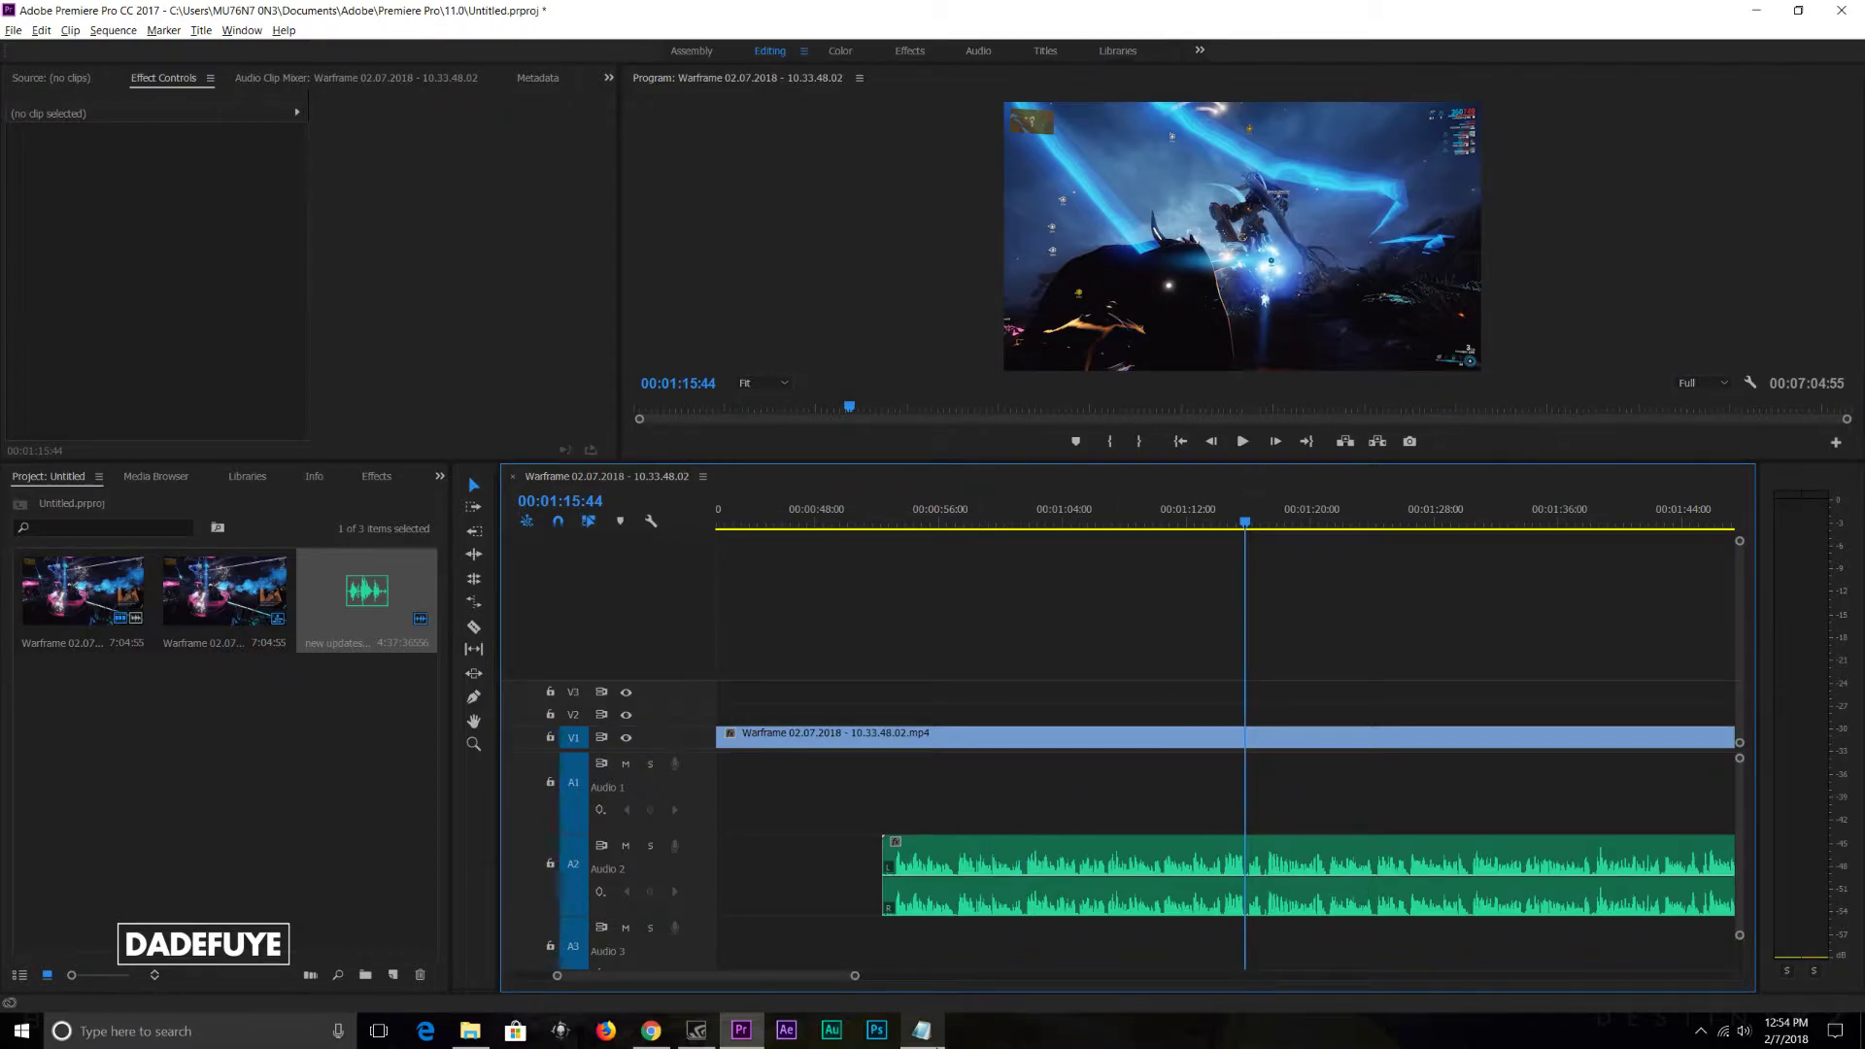
left_click(921, 1031)
left_click(1239, 527)
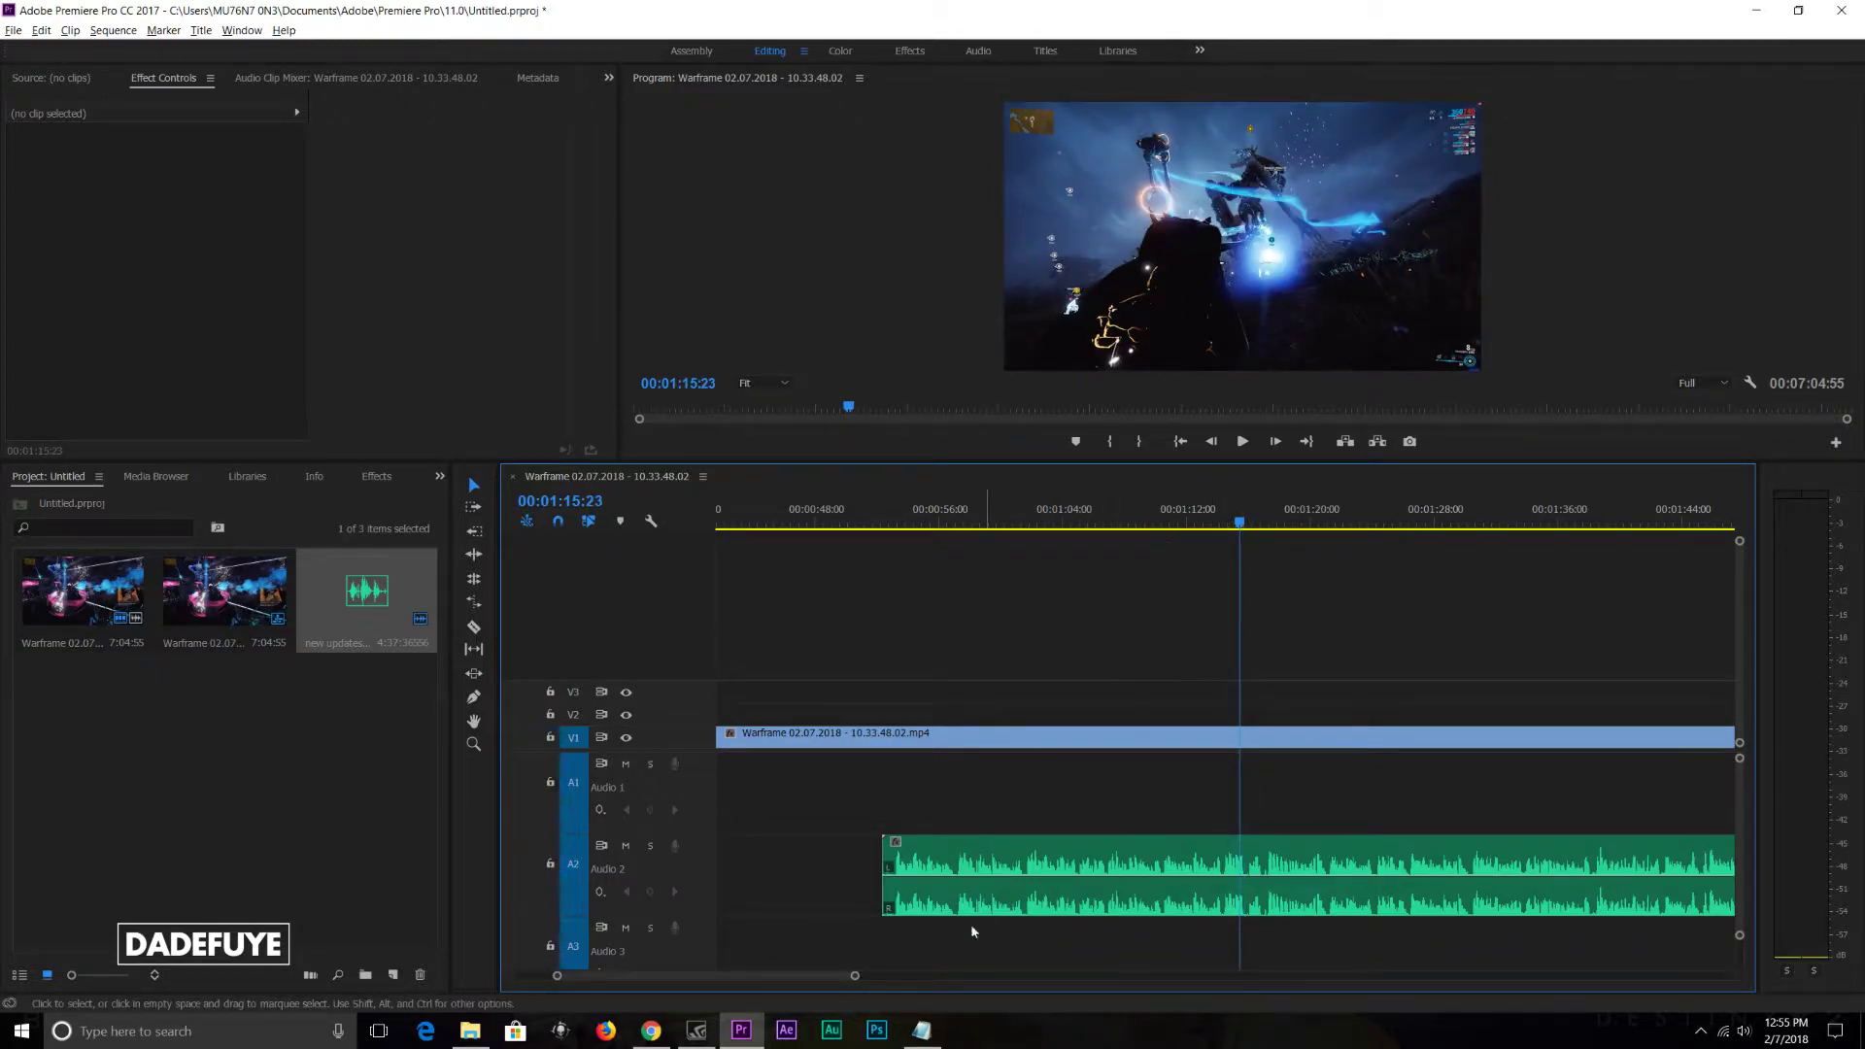
left_click_drag(887, 862, 895, 863)
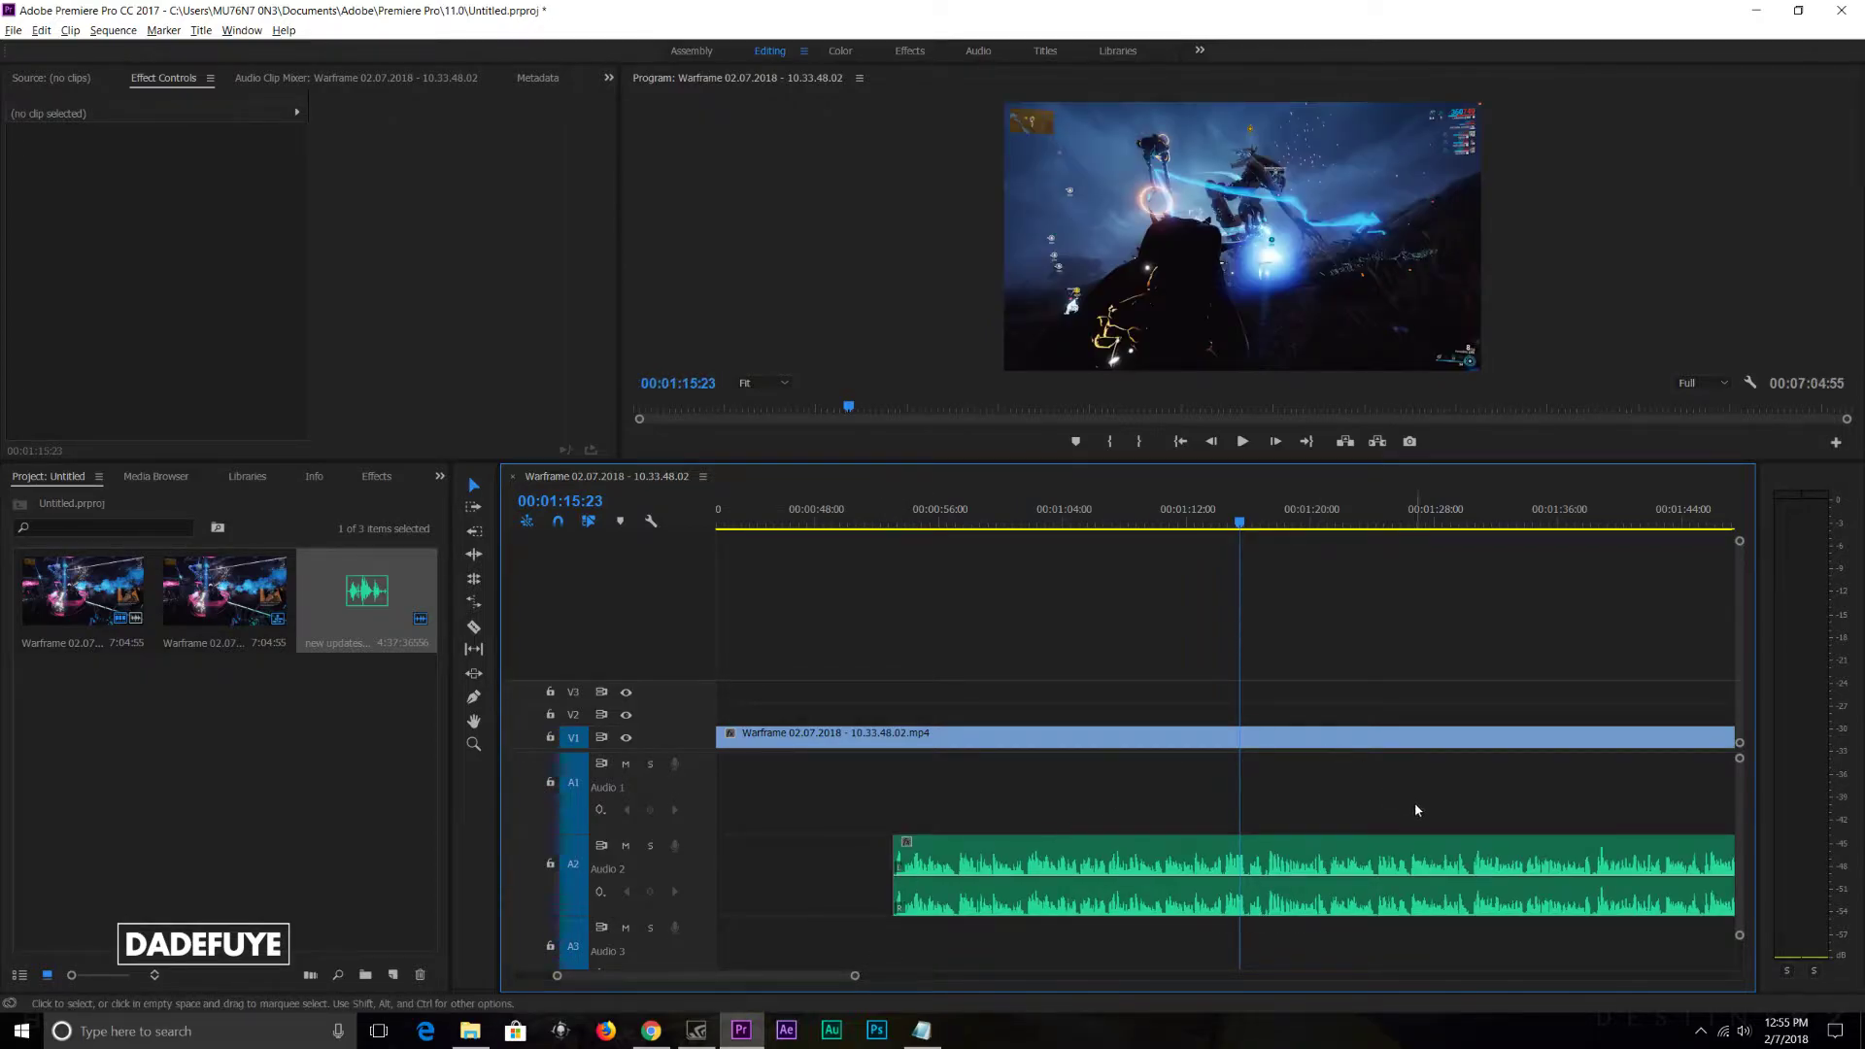
Step: Add a marker to the sequence at 00:01:14:13
mouse_move(852, 977)
left_mouse_down()
mouse_move(916, 982)
mouse_move(811, 980)
mouse_move(911, 981)
mouse_move(860, 979)
left_mouse_up()
left_click(1207, 521)
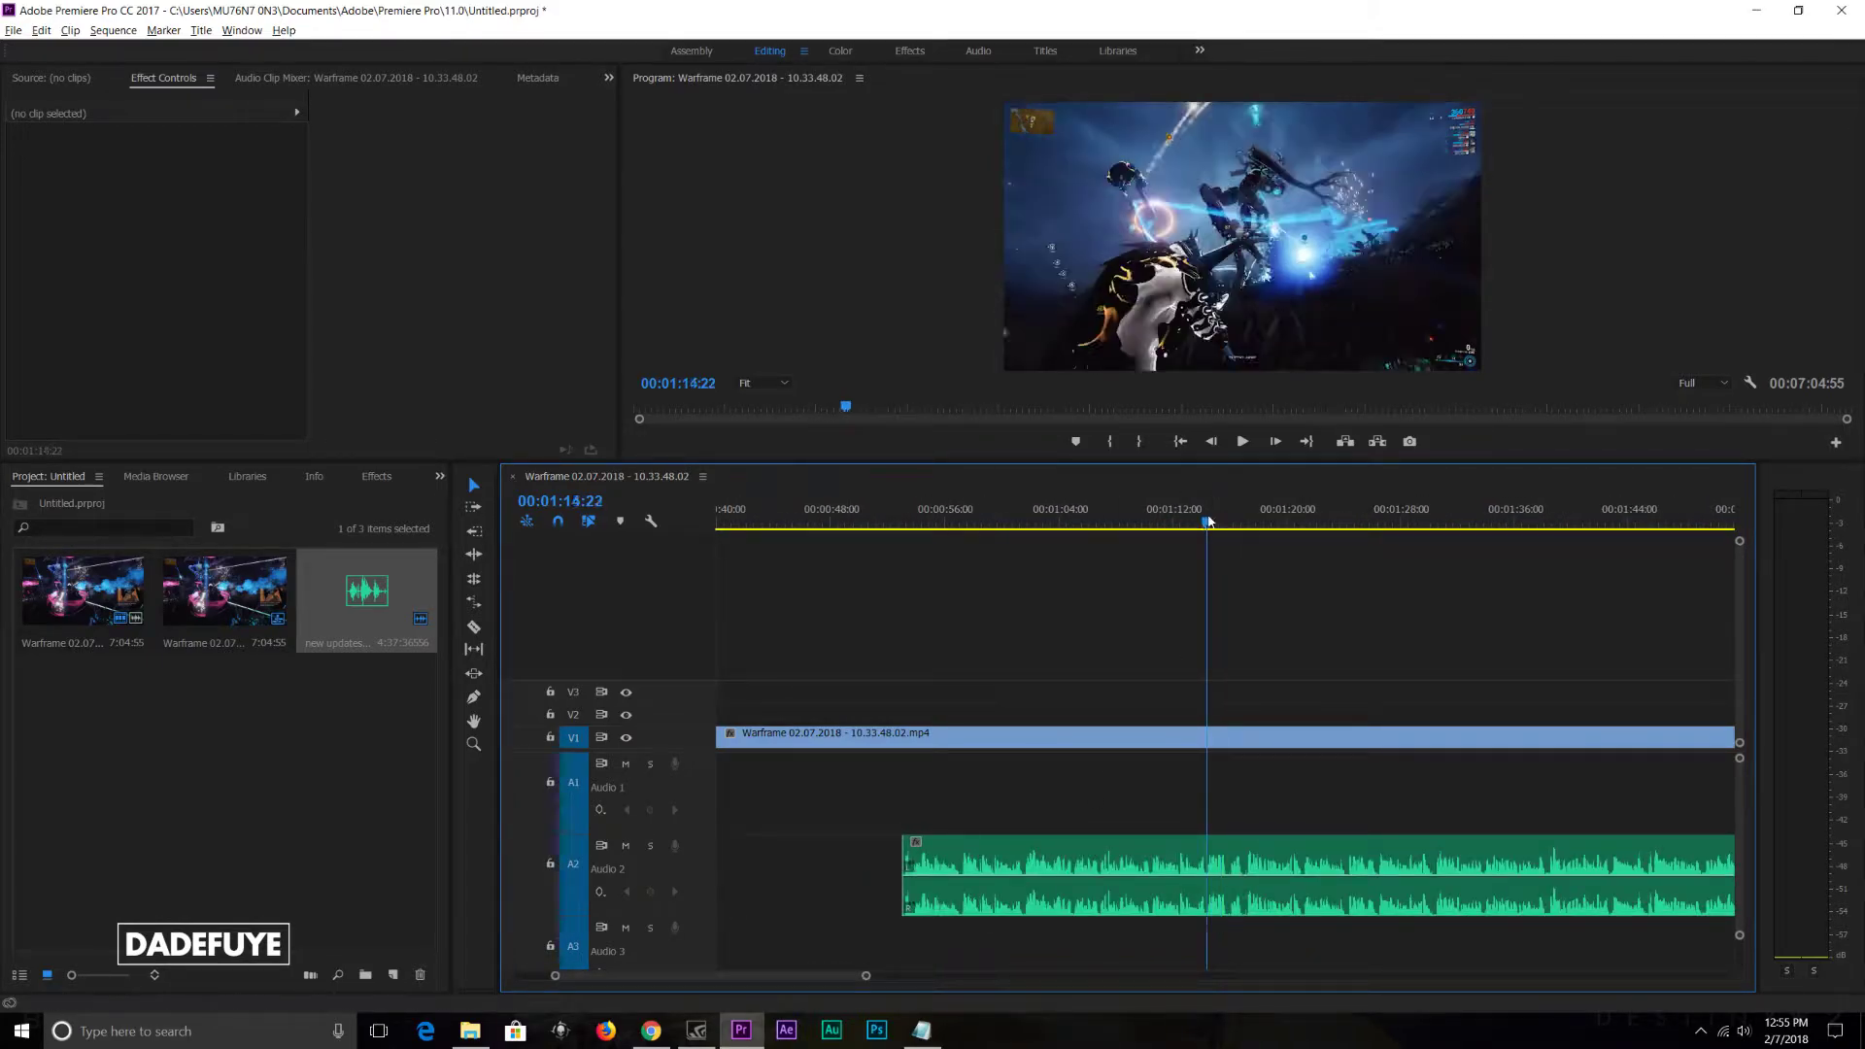
left_click(1217, 523)
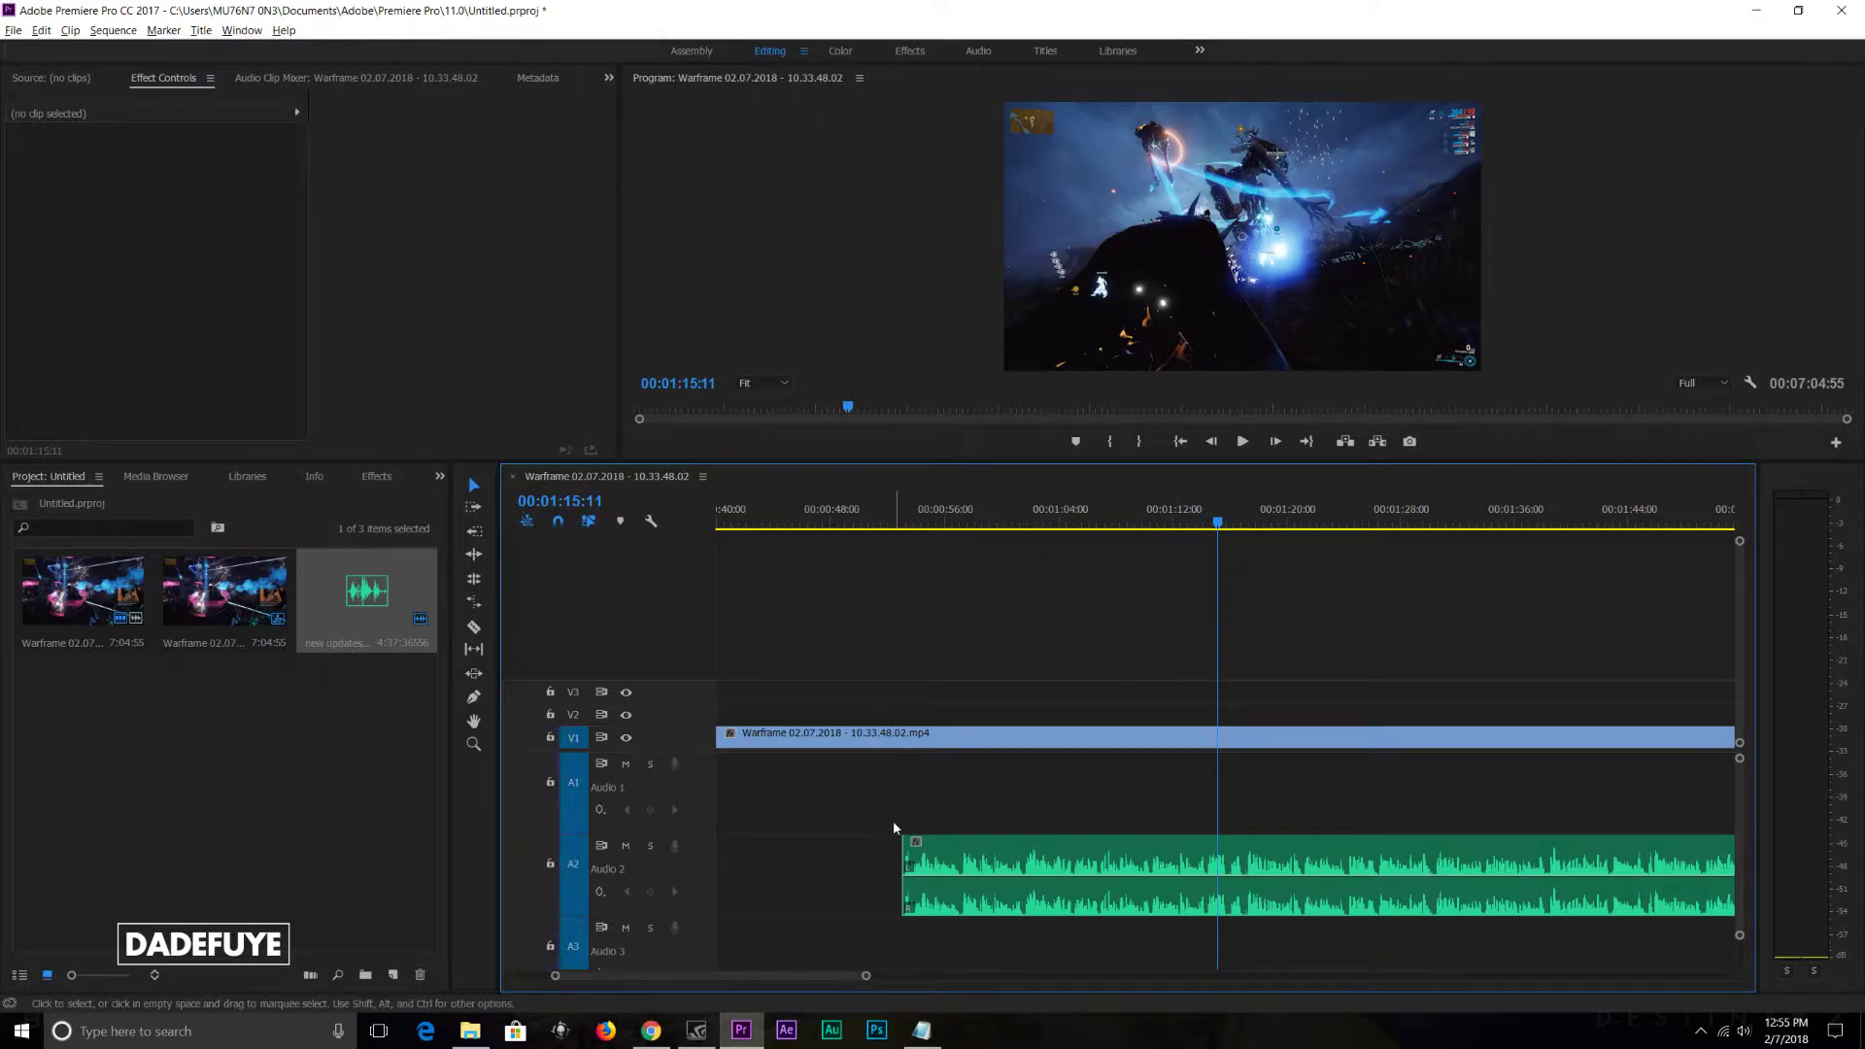
left_click_drag(915, 789, 1621, 826)
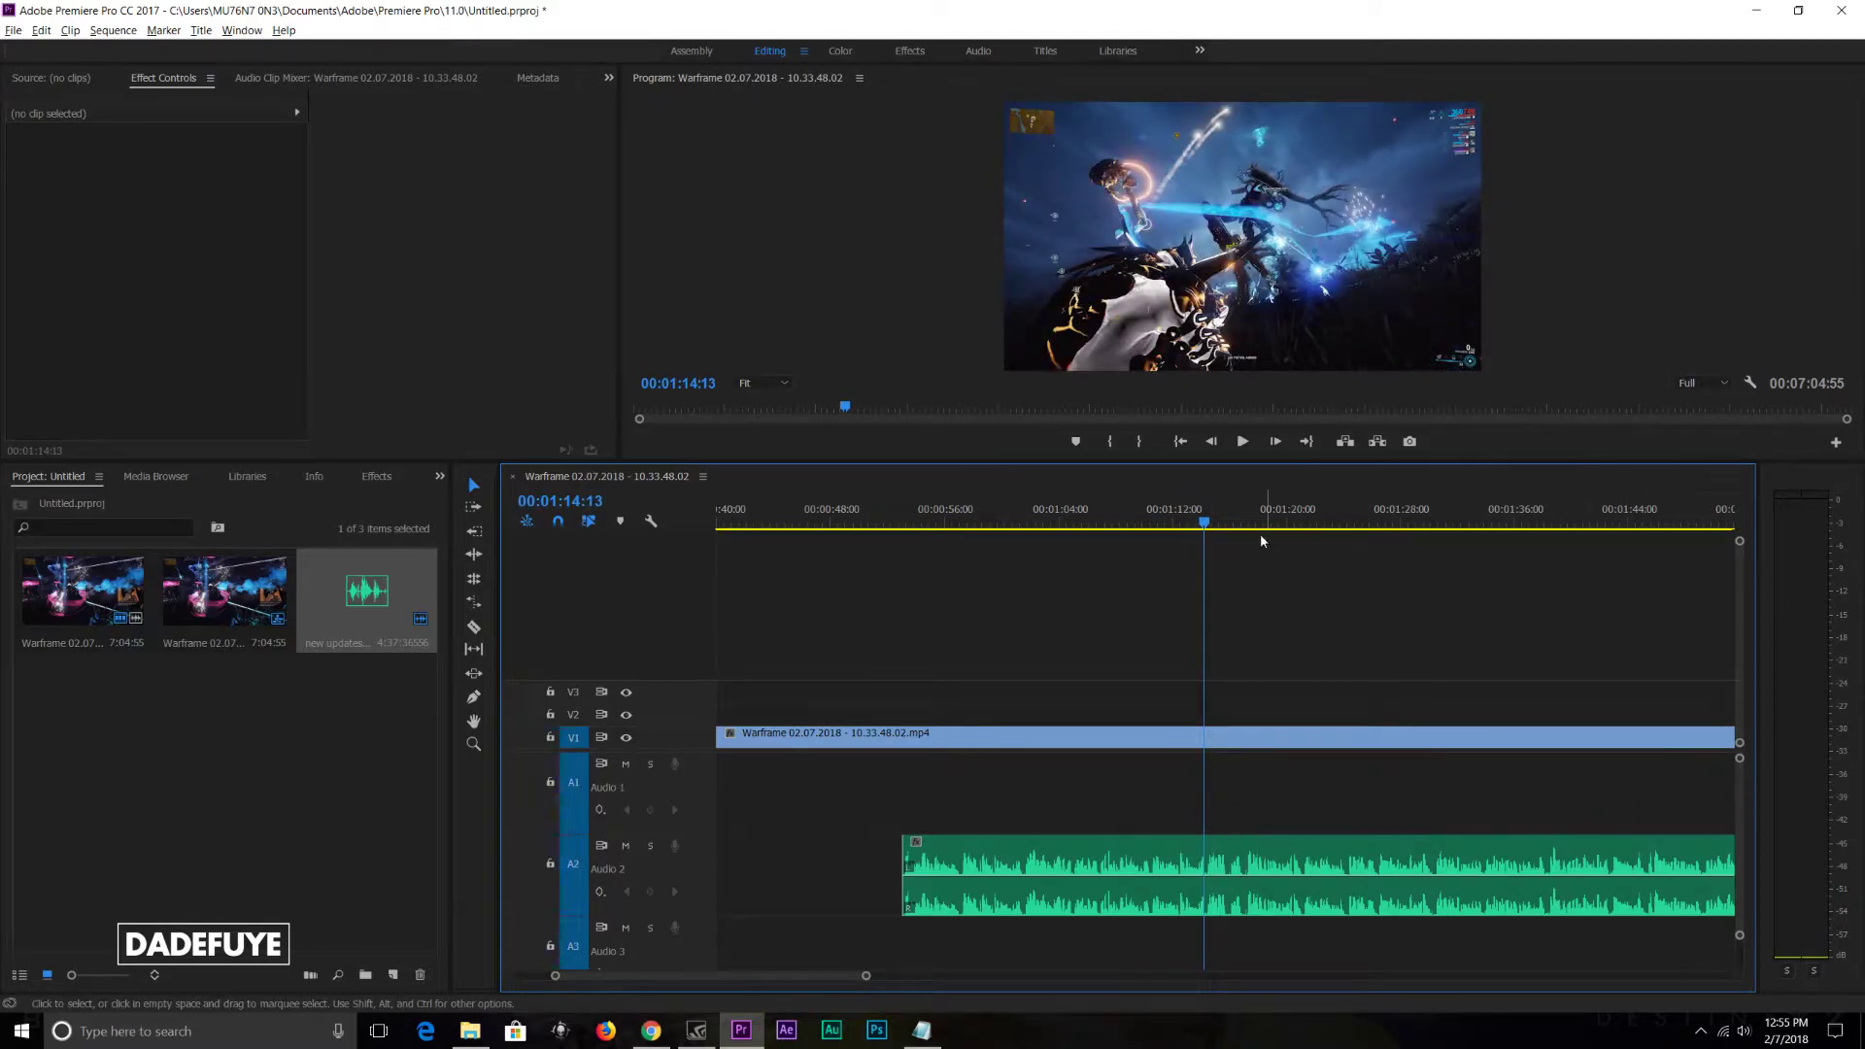
left_click(1077, 442)
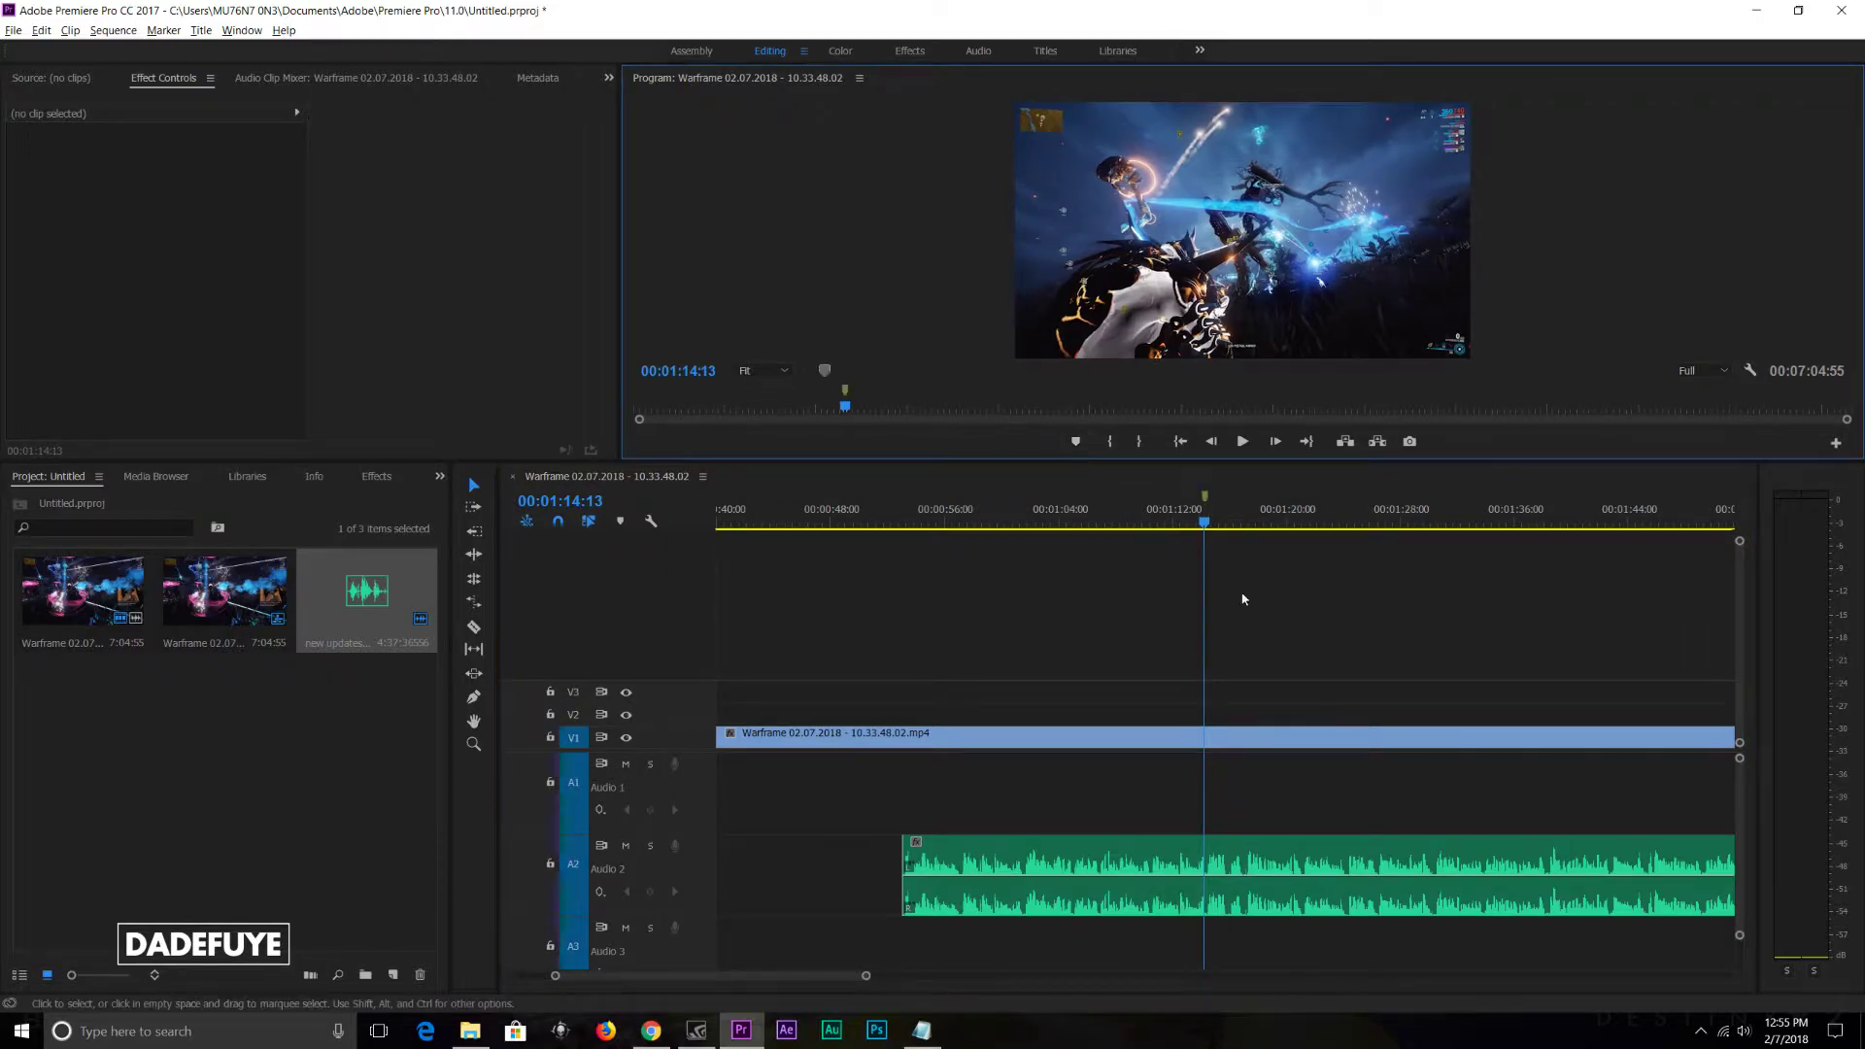
Step: Add a second sequence marker at 00:01:42:34
left_click(1217, 525)
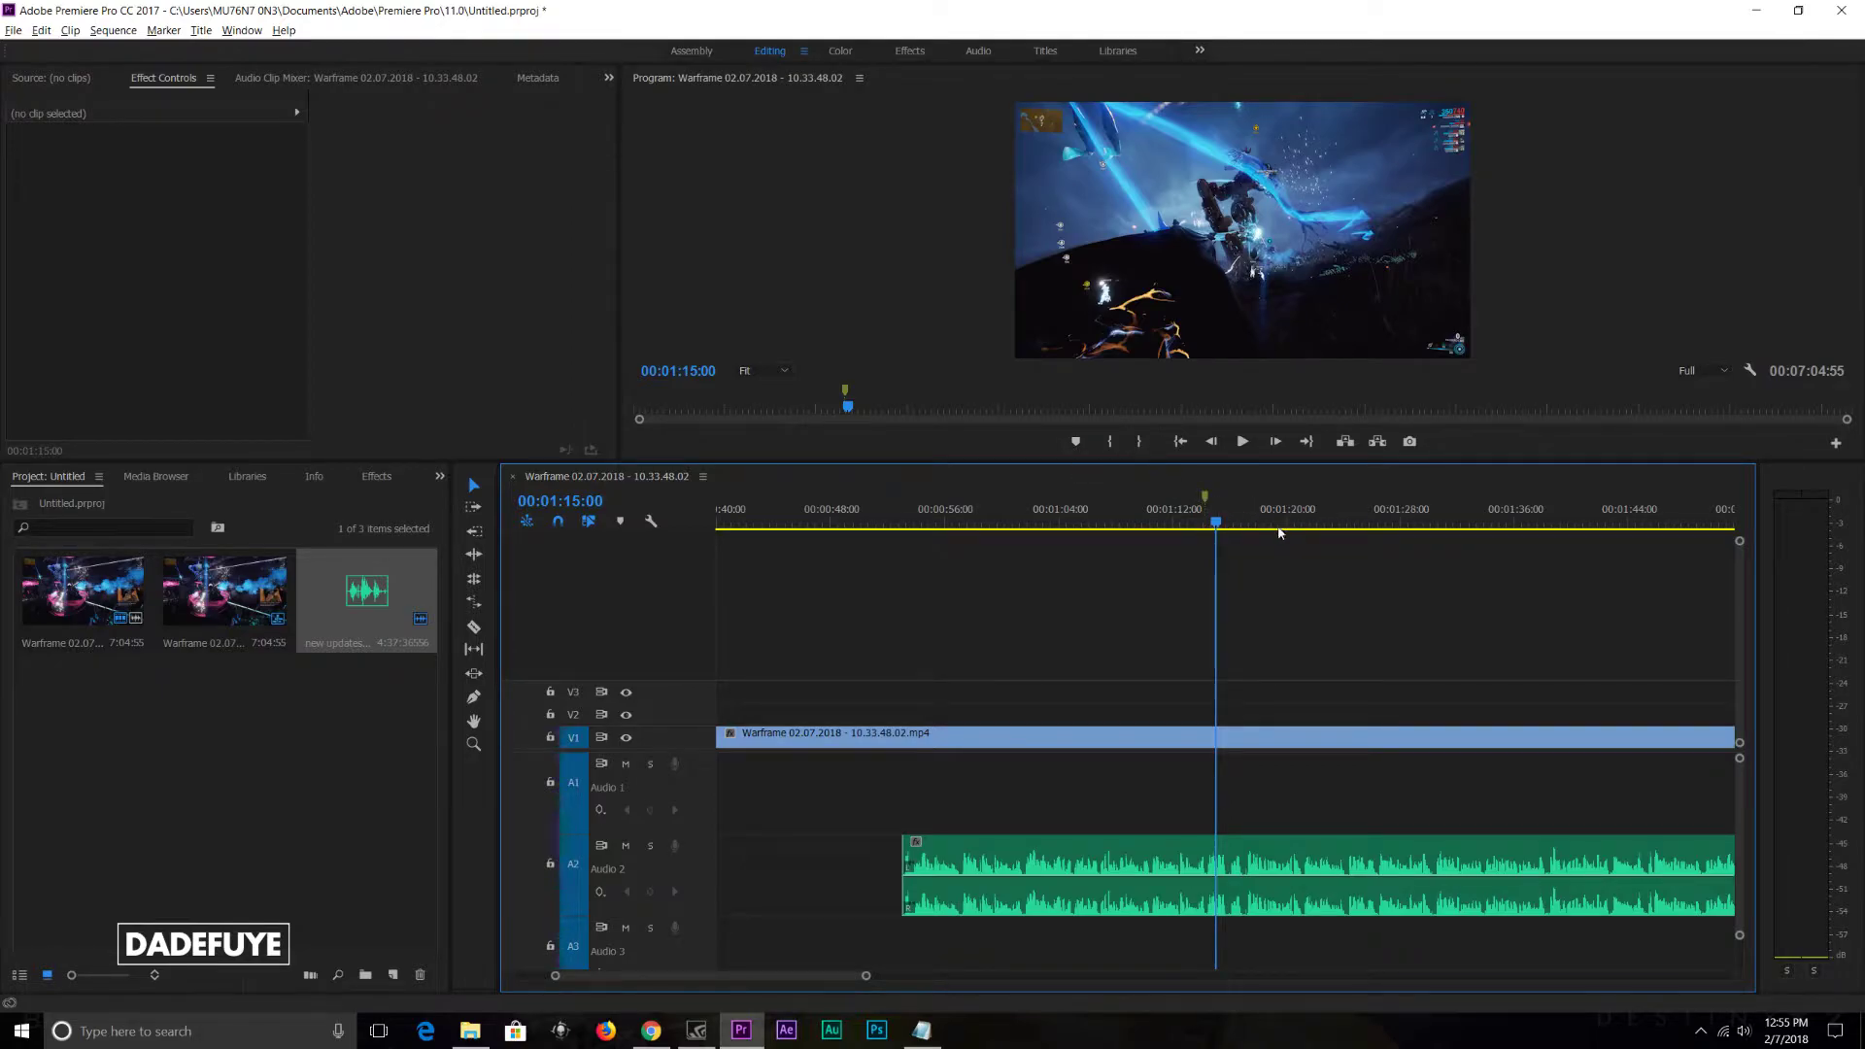
left_click(1608, 520)
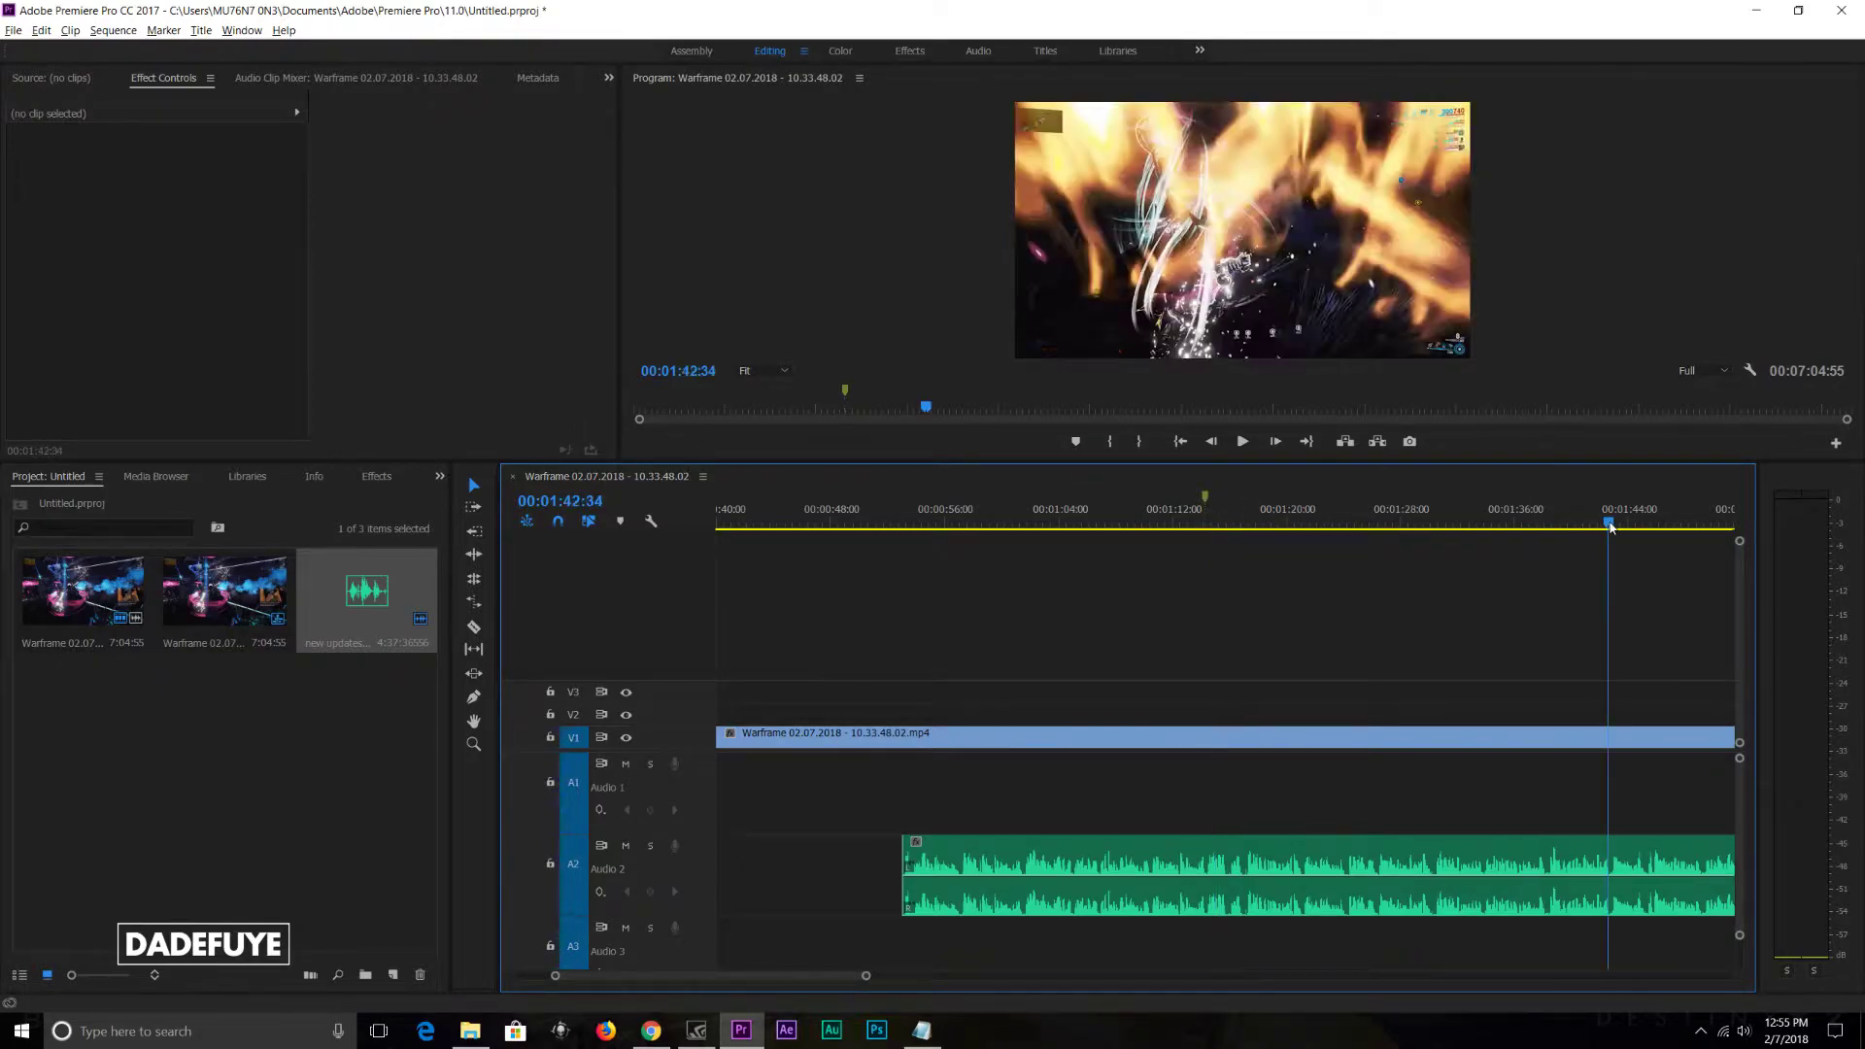
left_click(1075, 441)
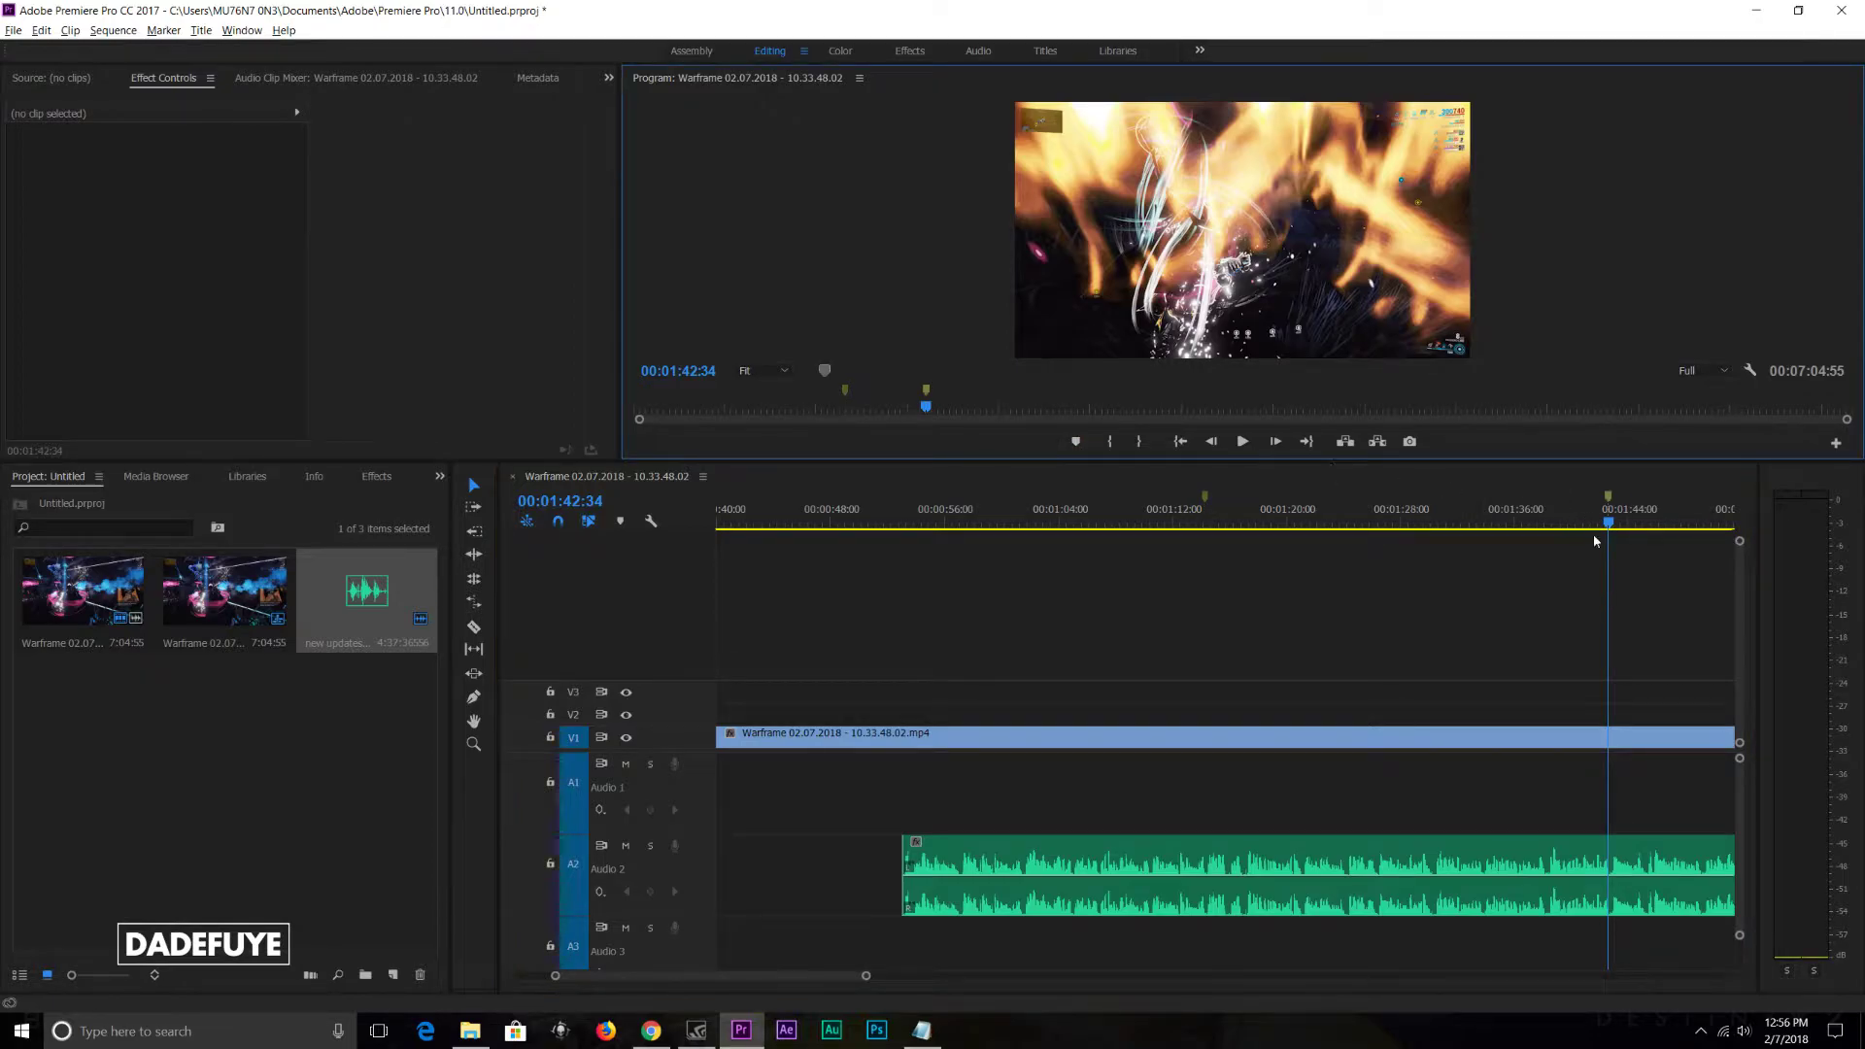
Step: Move the playhead around both sequence markers to review the footage between them
left_click_drag(866, 979, 1000, 976)
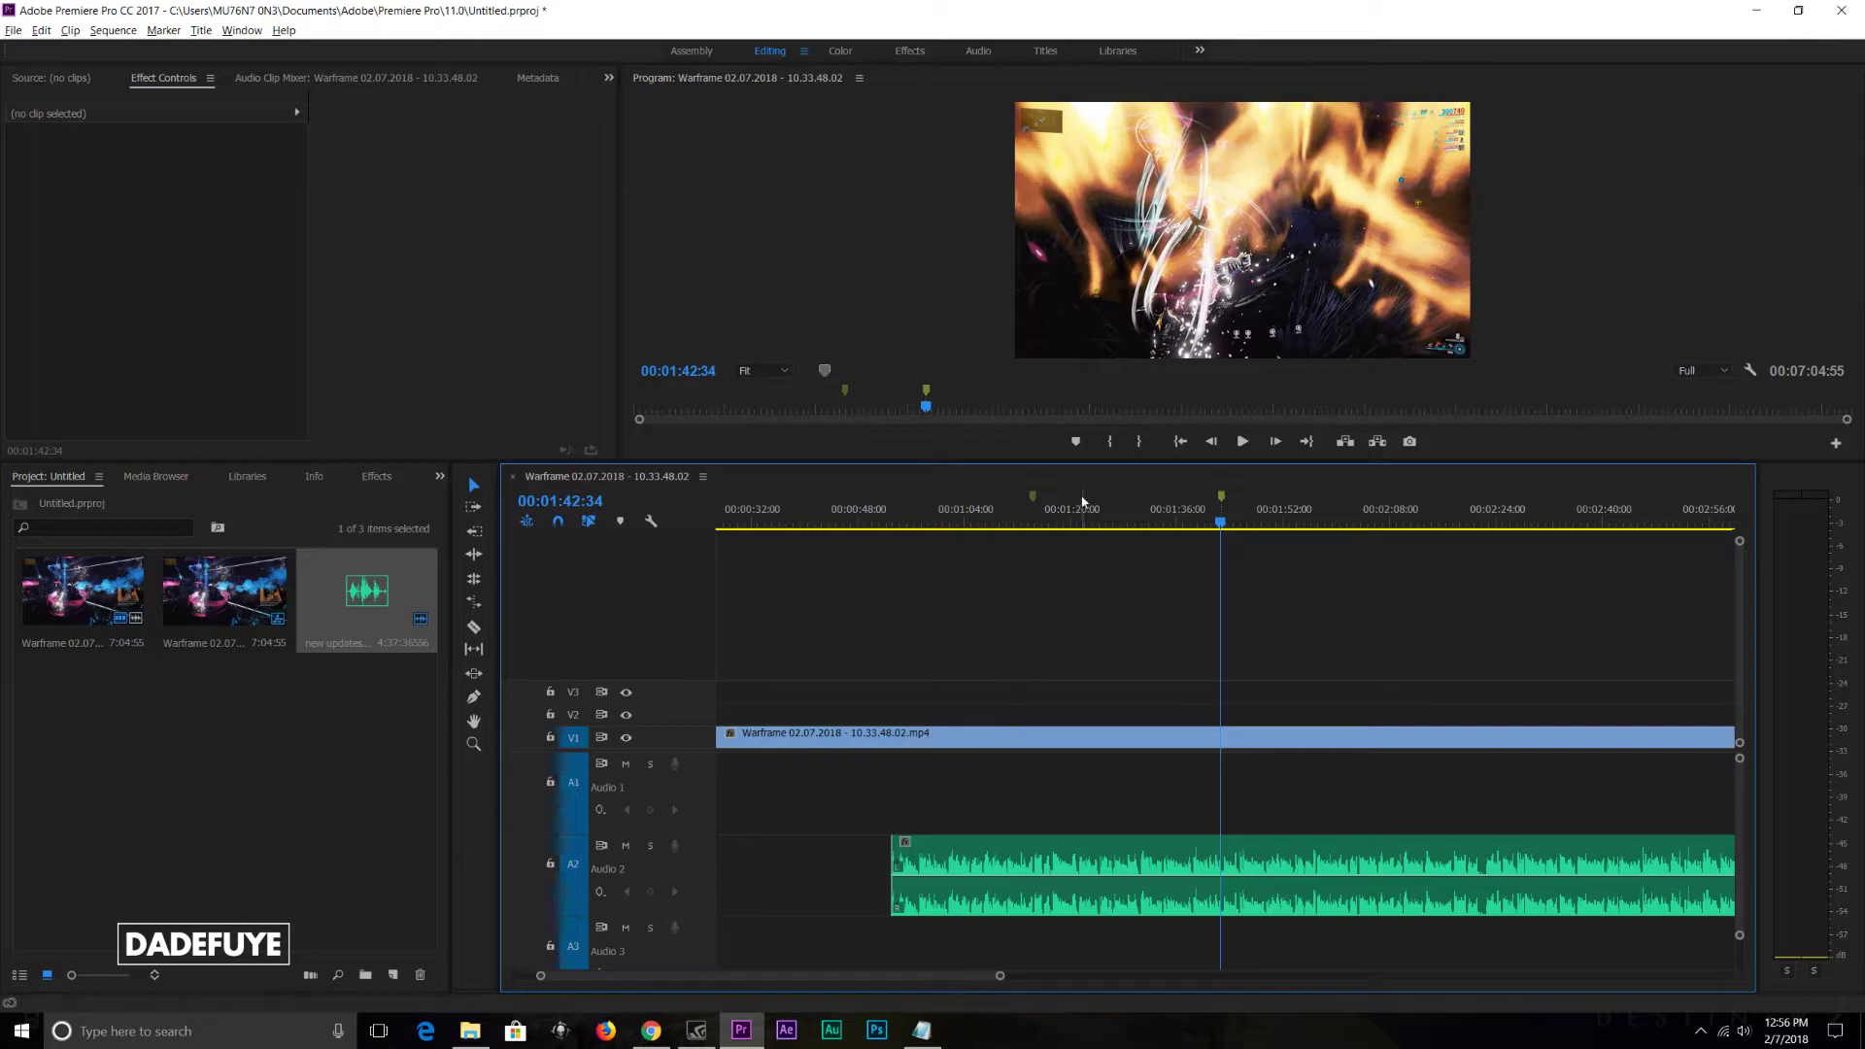
left_click(1005, 525)
left_click(1035, 524)
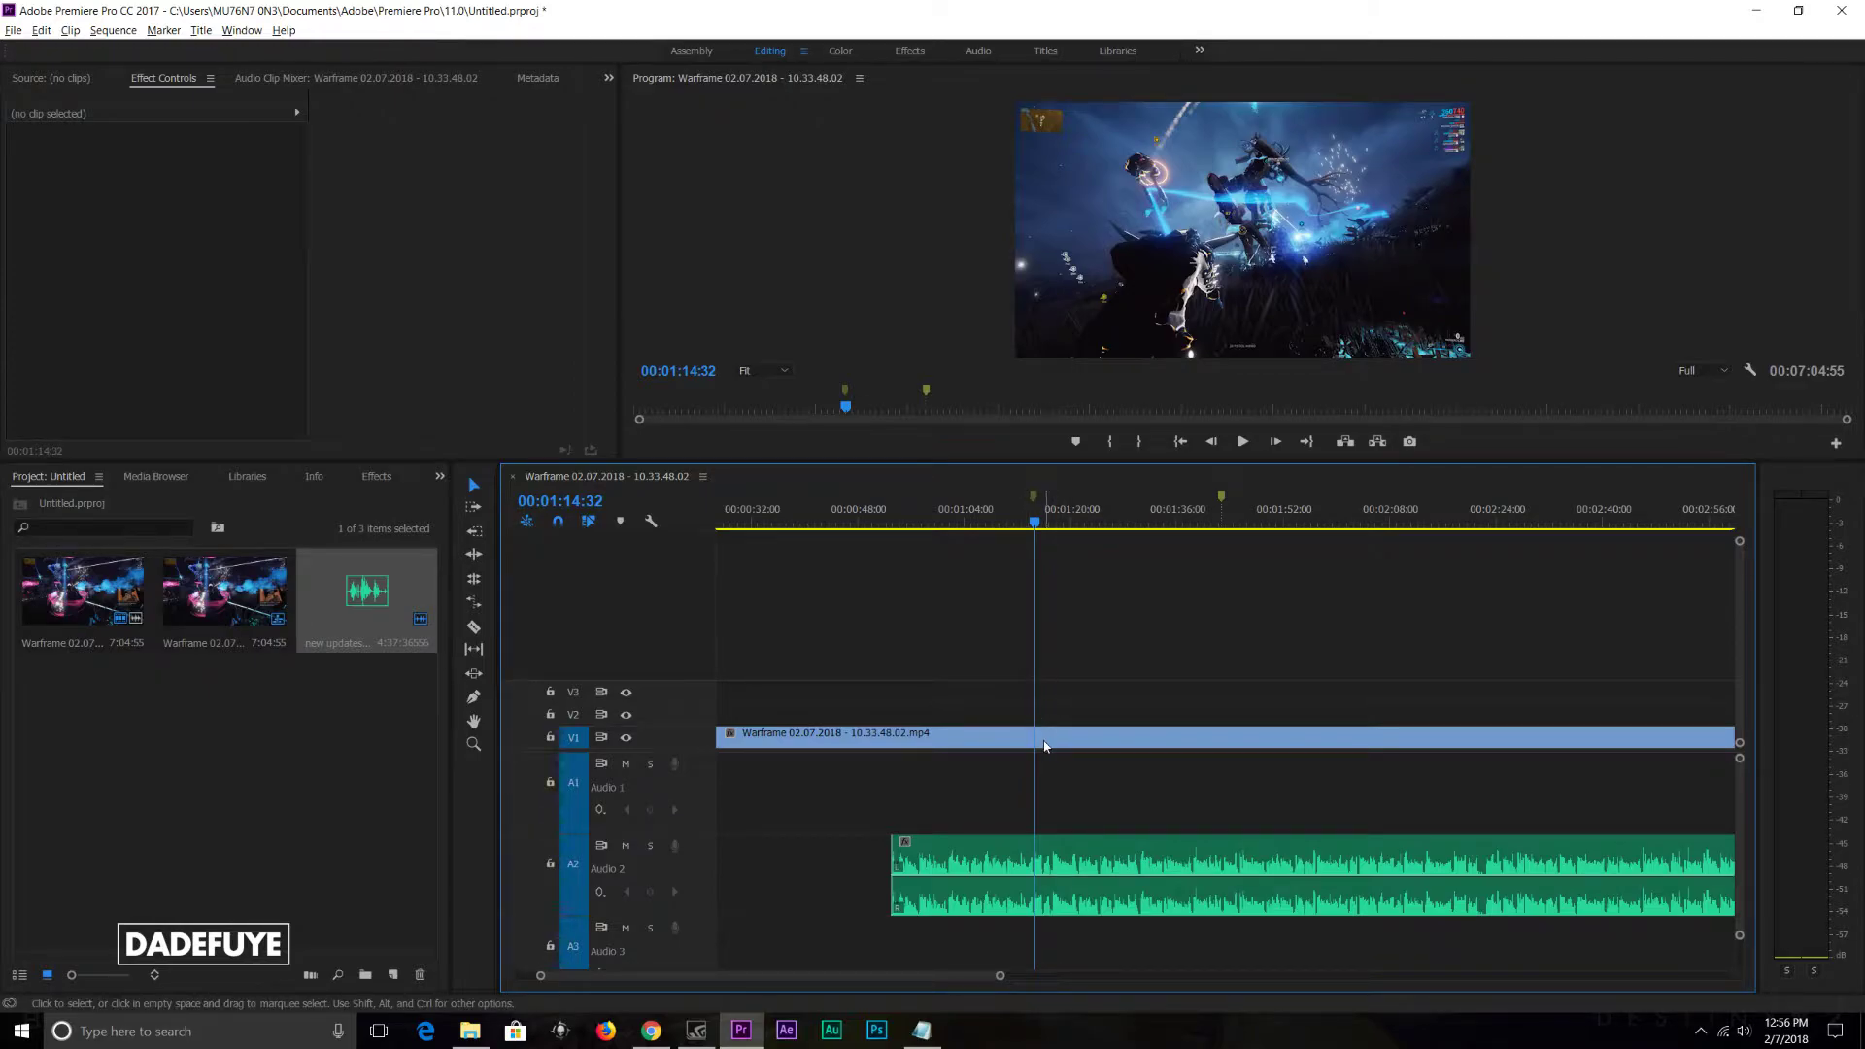
left_click(1068, 523)
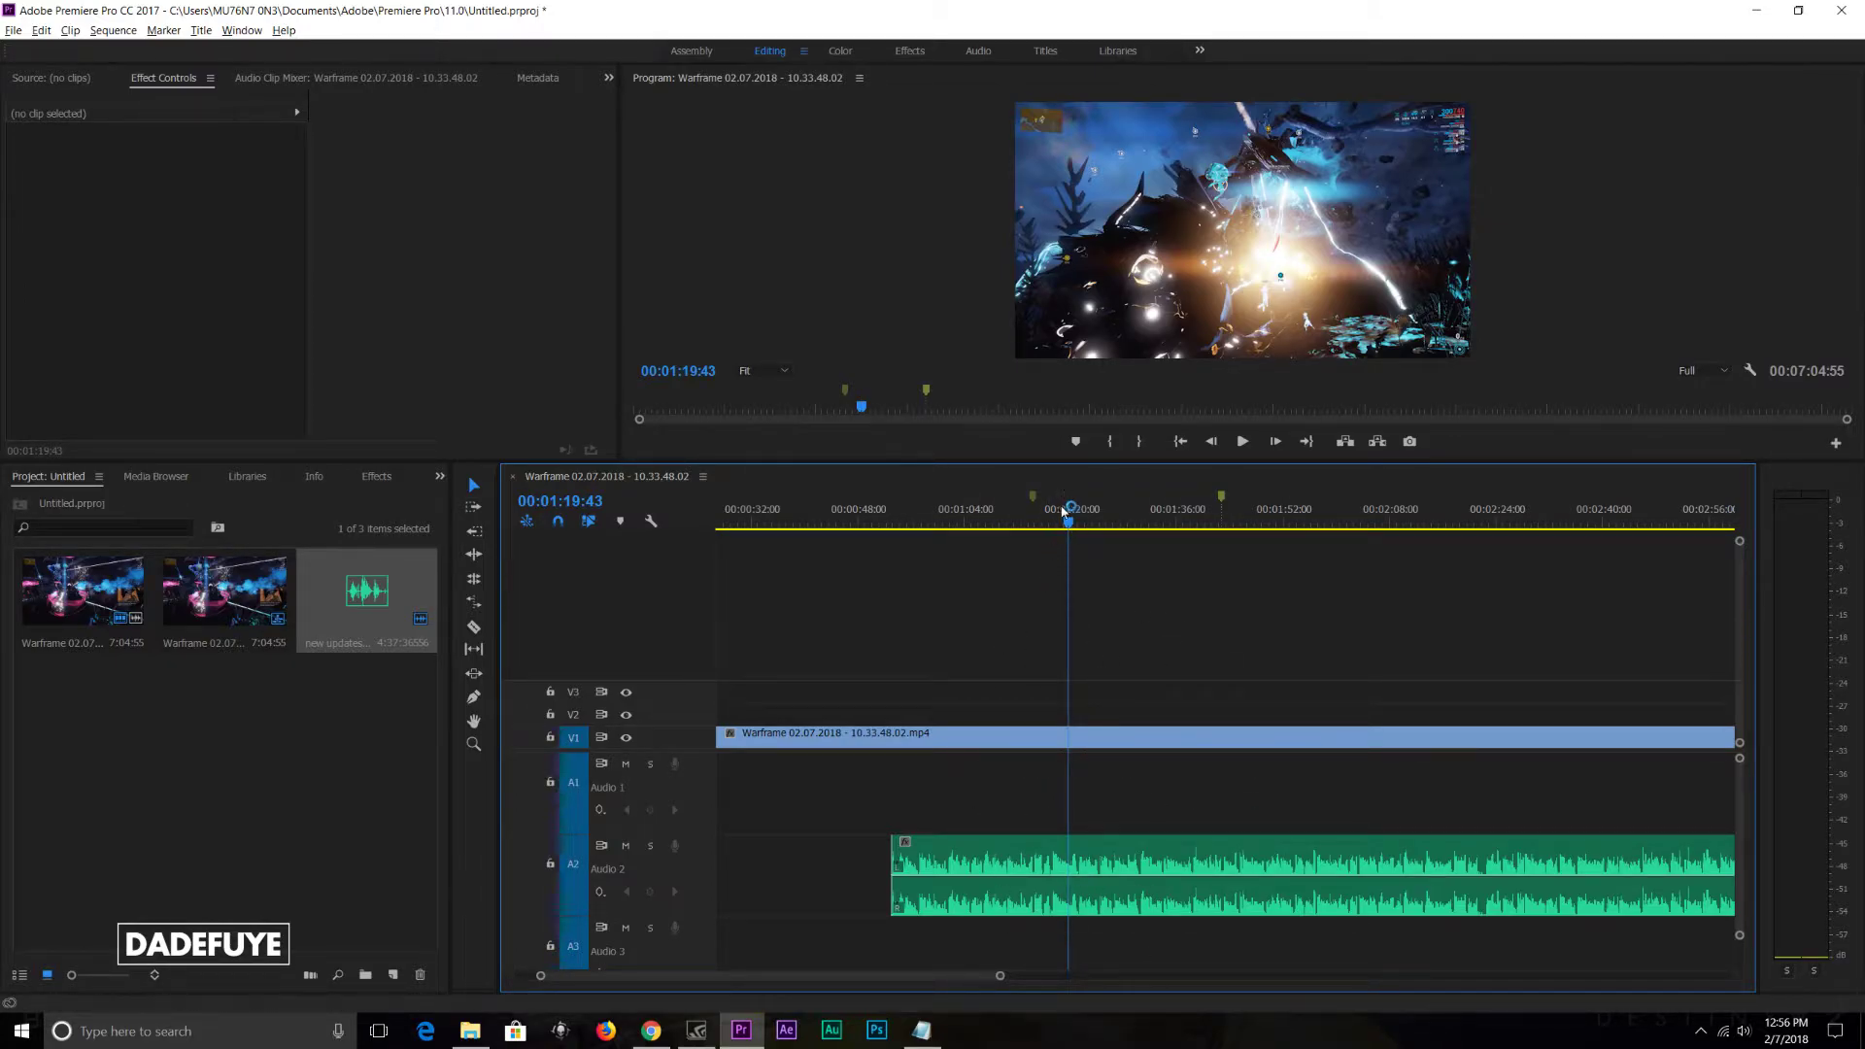
left_click(1018, 513)
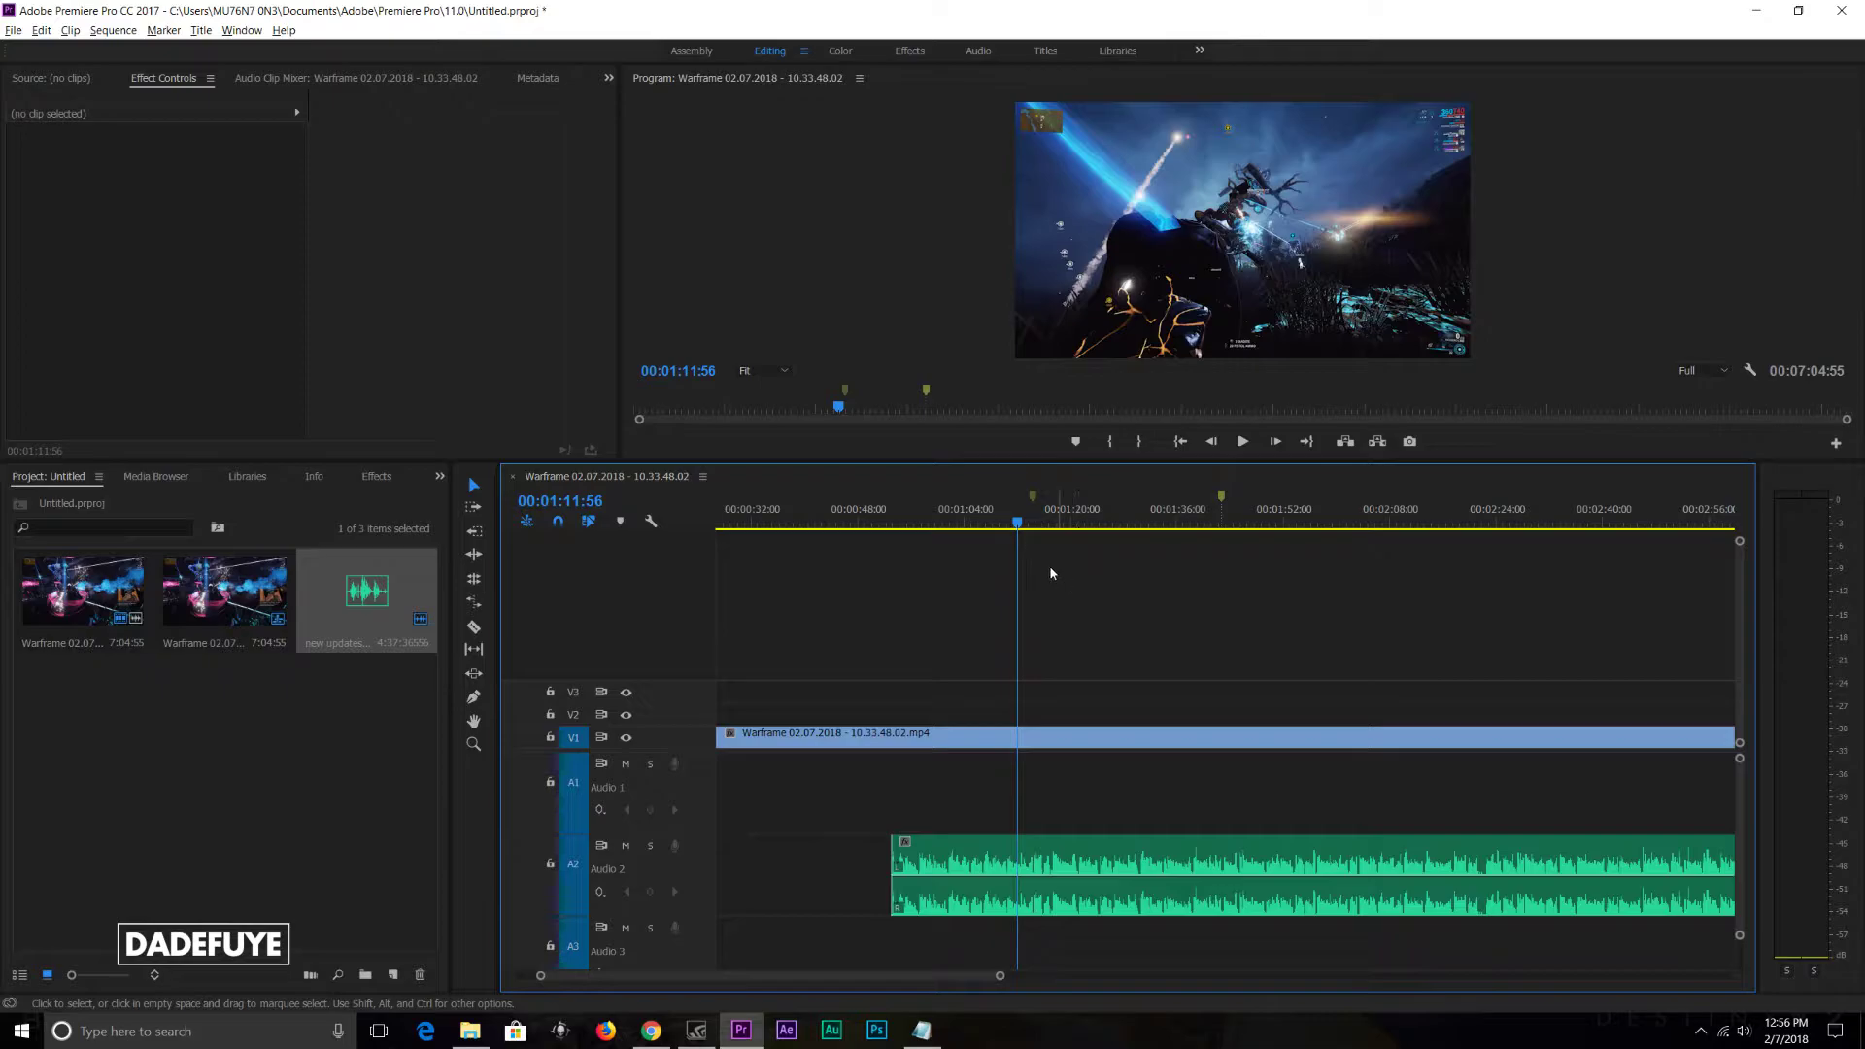
left_click_drag(1251, 522, 1207, 524)
left_click(1219, 529)
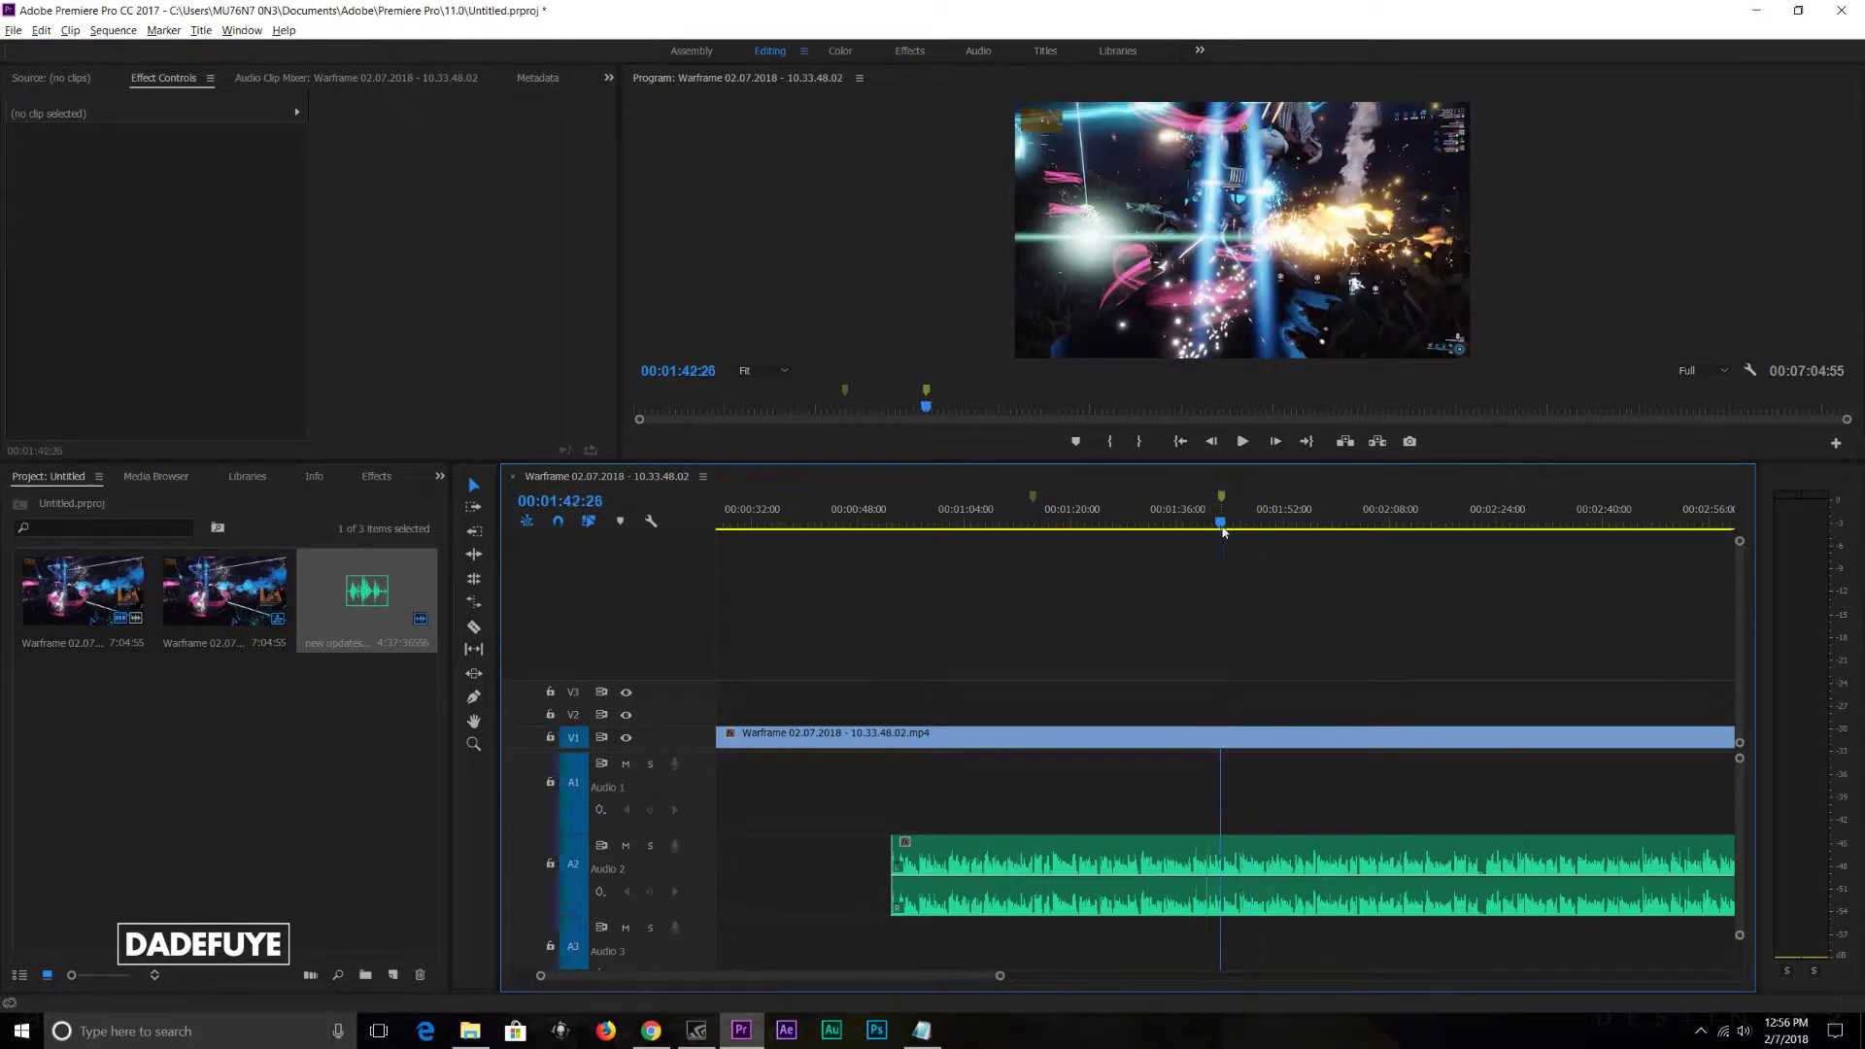
Step: Move the new updates.wav clip from track A2 up to track A1 and reduce the height of the audio tracks
left_click_drag(1000, 978, 1360, 976)
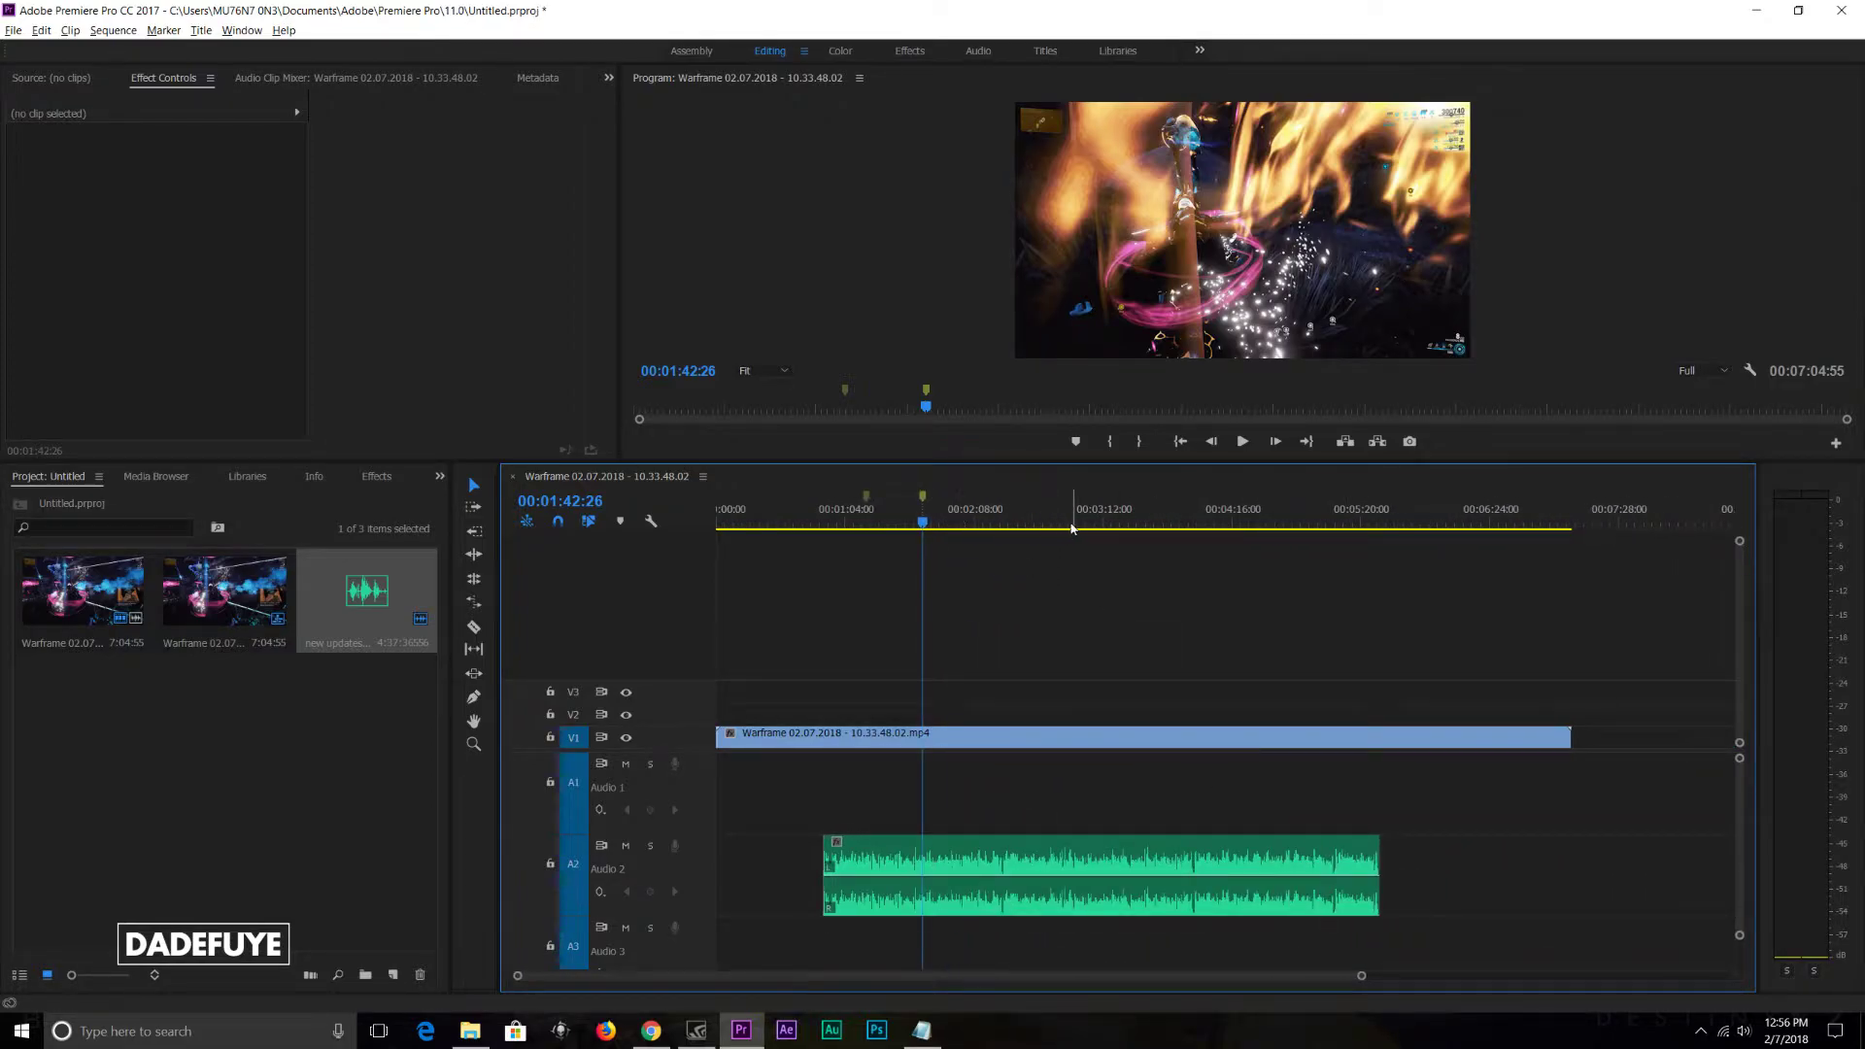
left_click(1024, 522)
left_click(1136, 528)
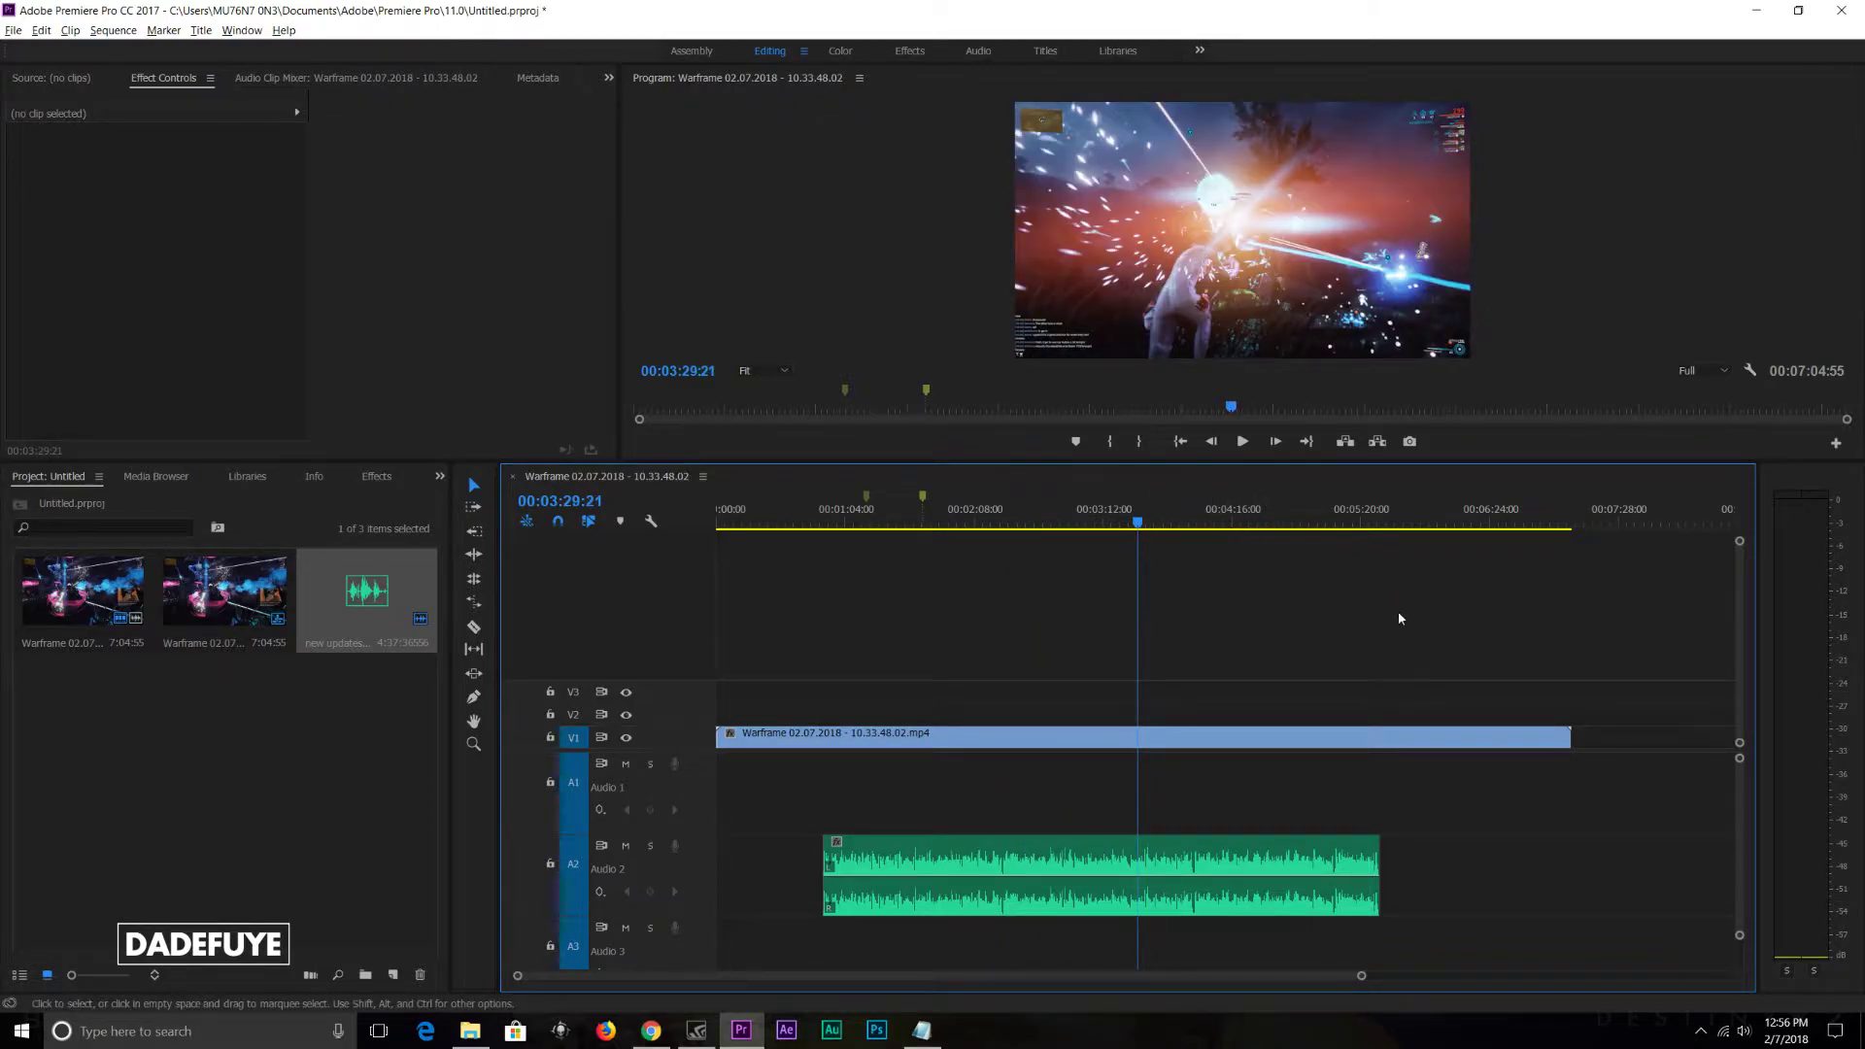
left_click(1279, 845)
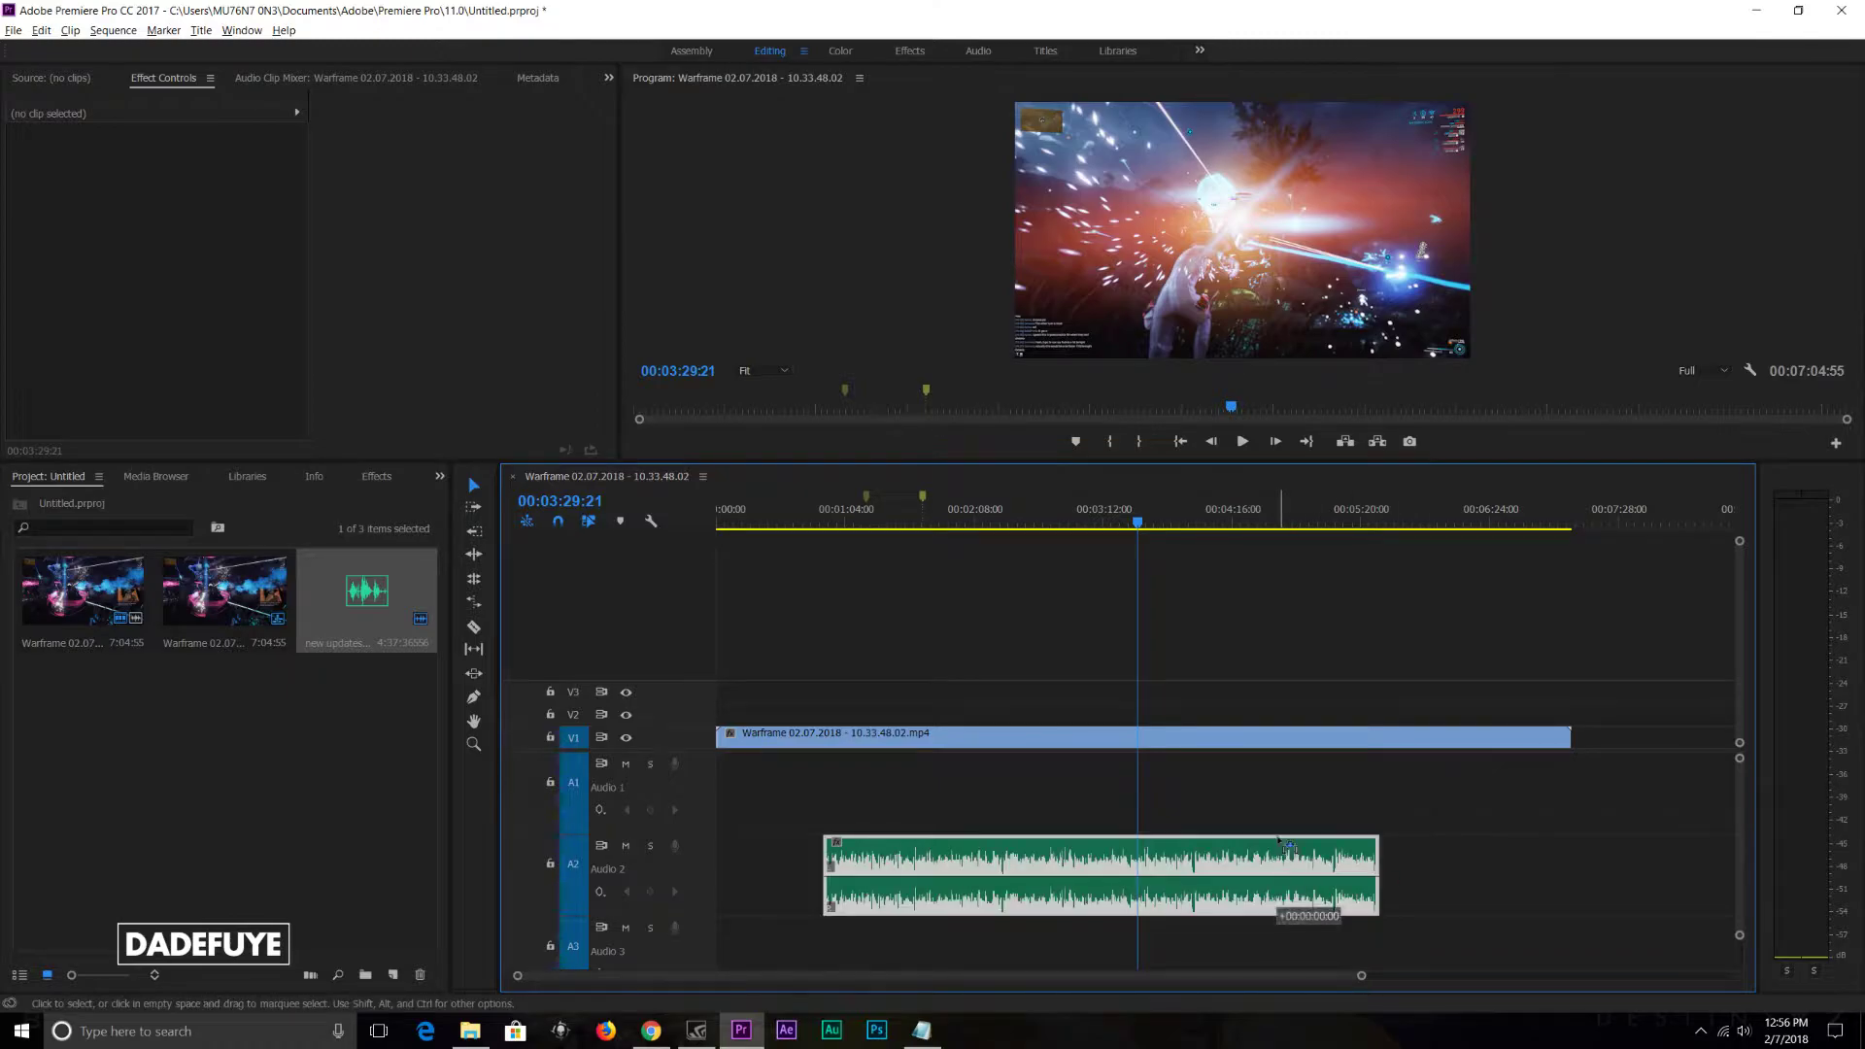
left_click_drag(1279, 845, 1279, 764)
left_click_drag(1738, 762, 1739, 750)
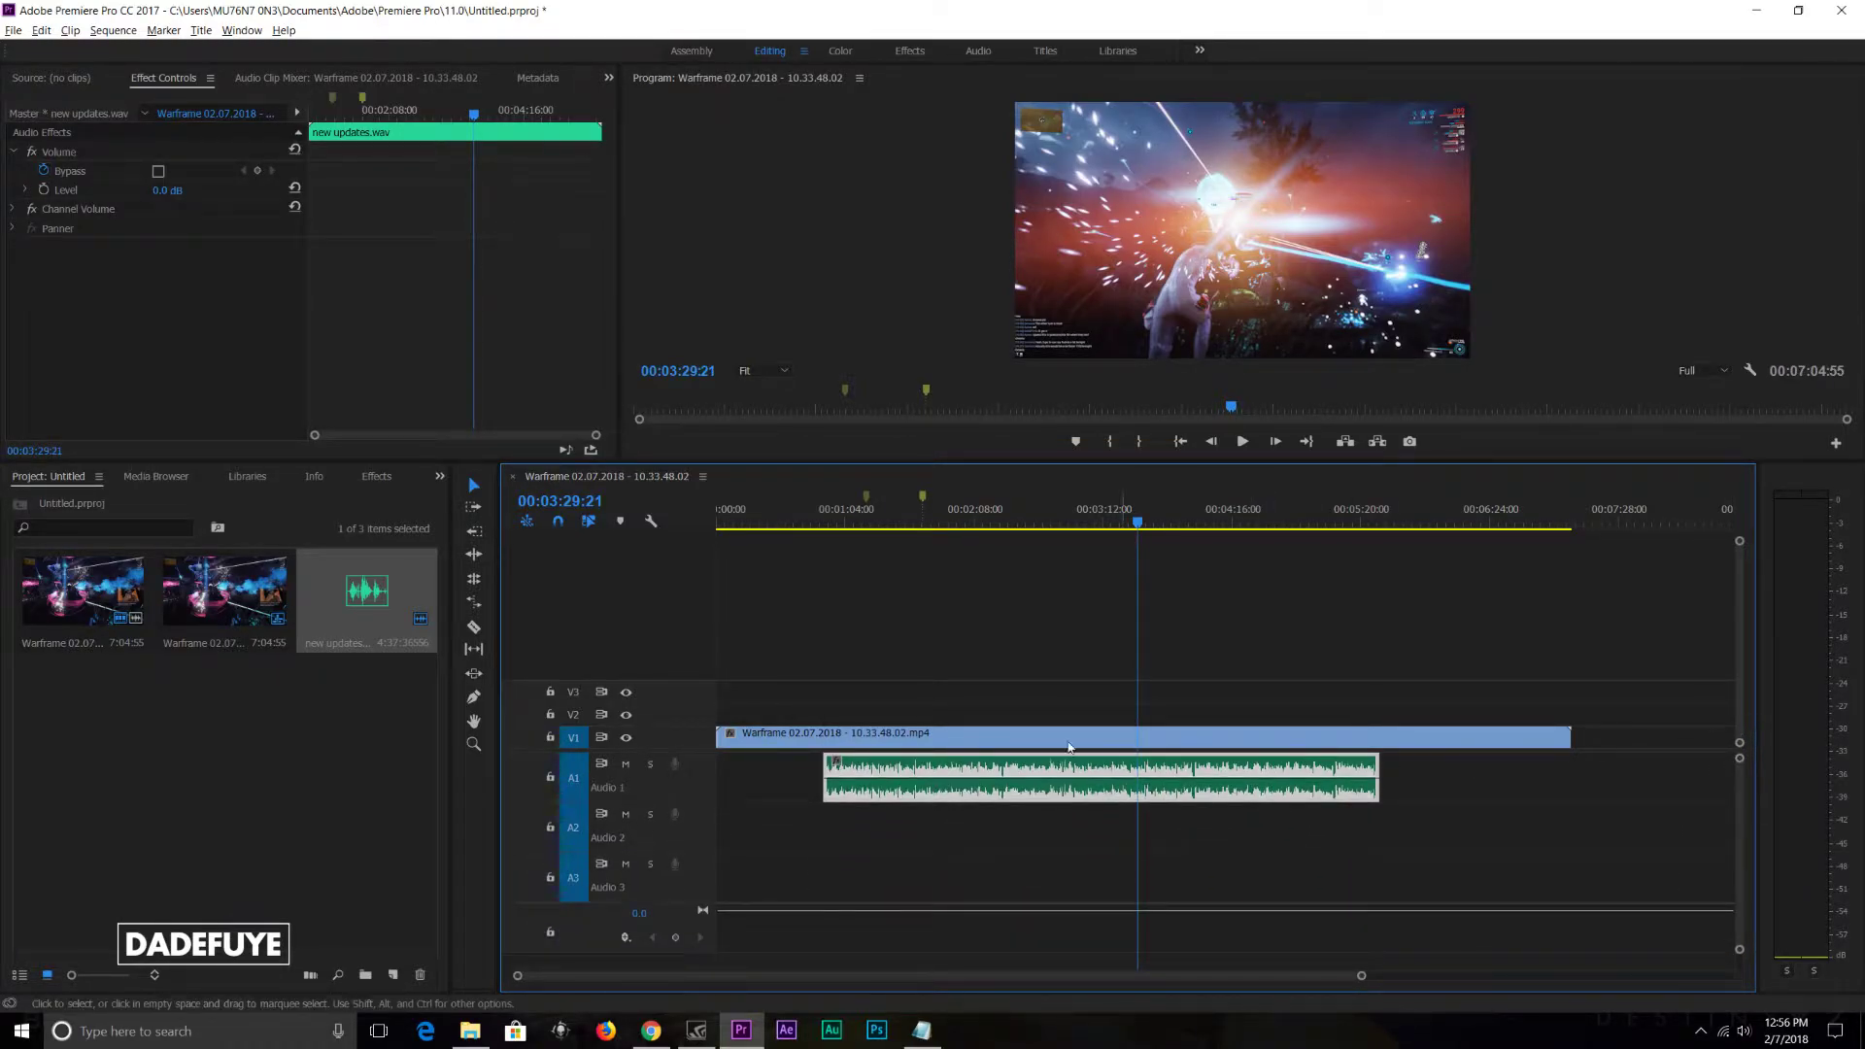
left_click(959, 830)
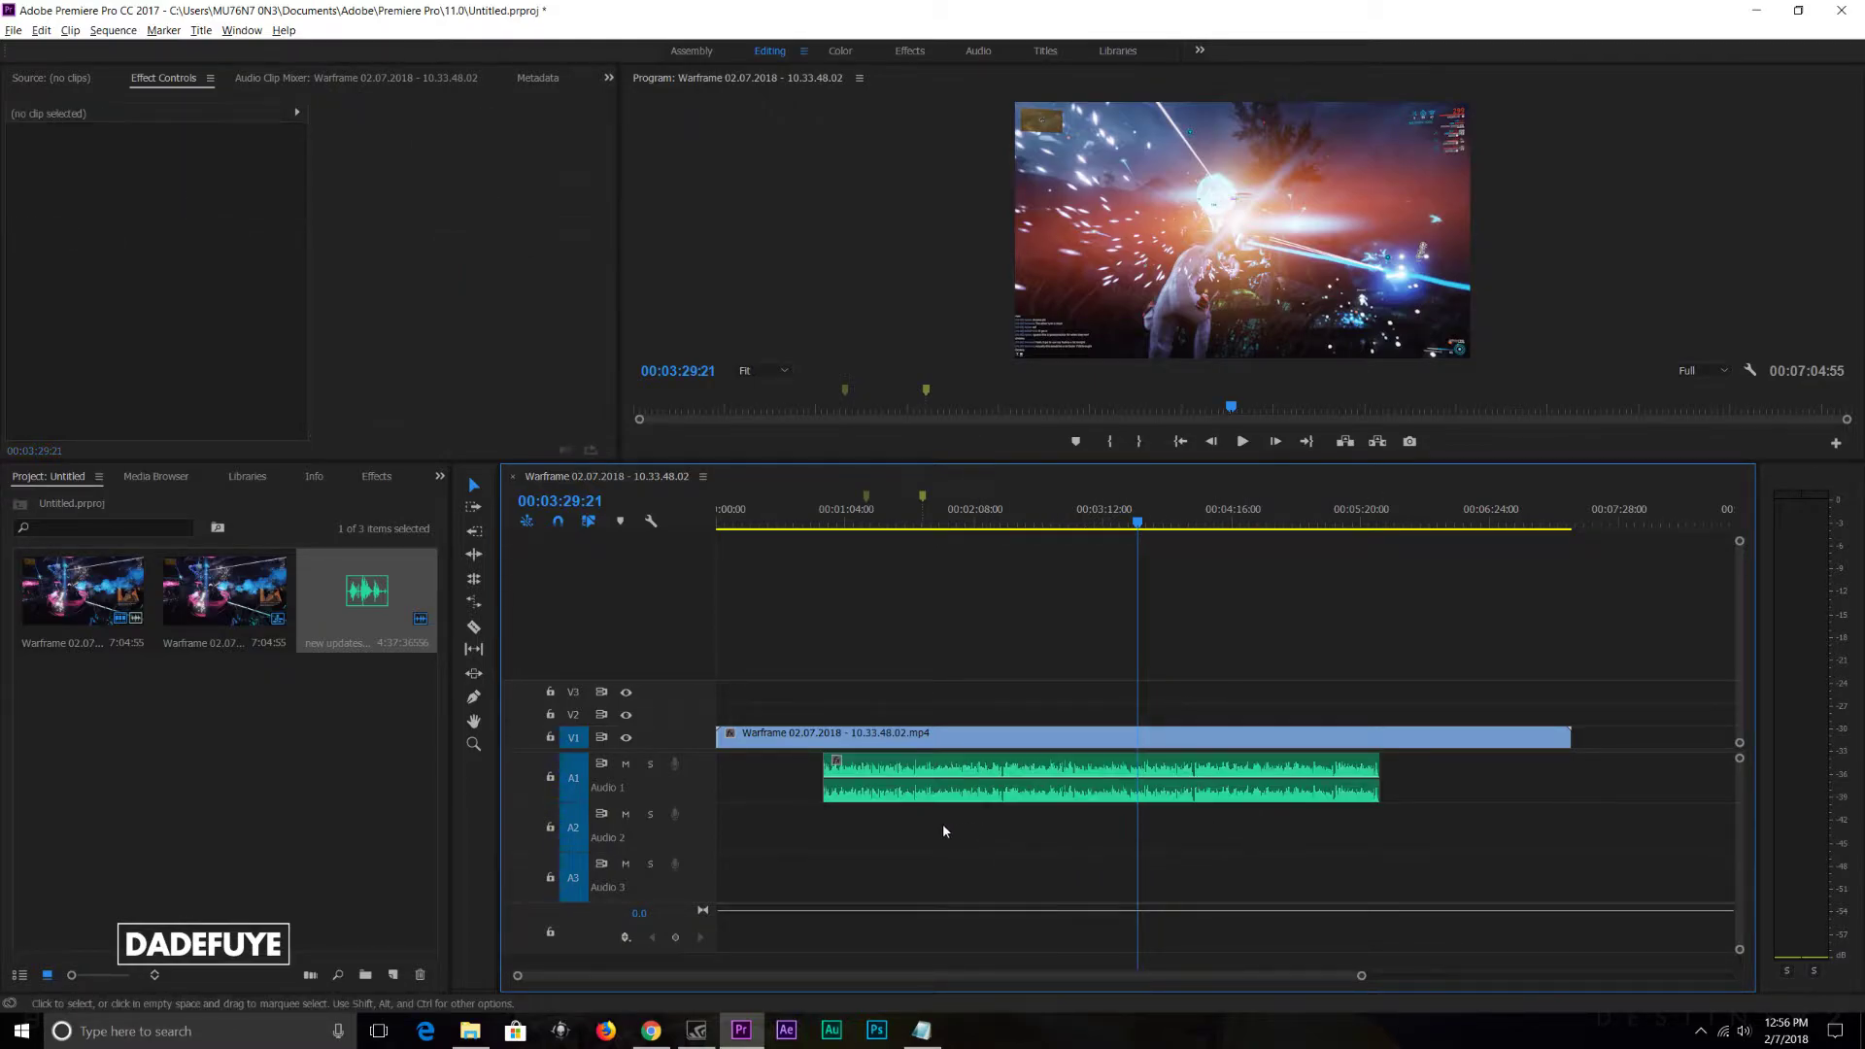
Step: Import Soul Hip-Hop Beat Instrumental (No More Begging) from the Videos folder and place it on track A2, starting at about 00:01:04
left_click(470, 1030)
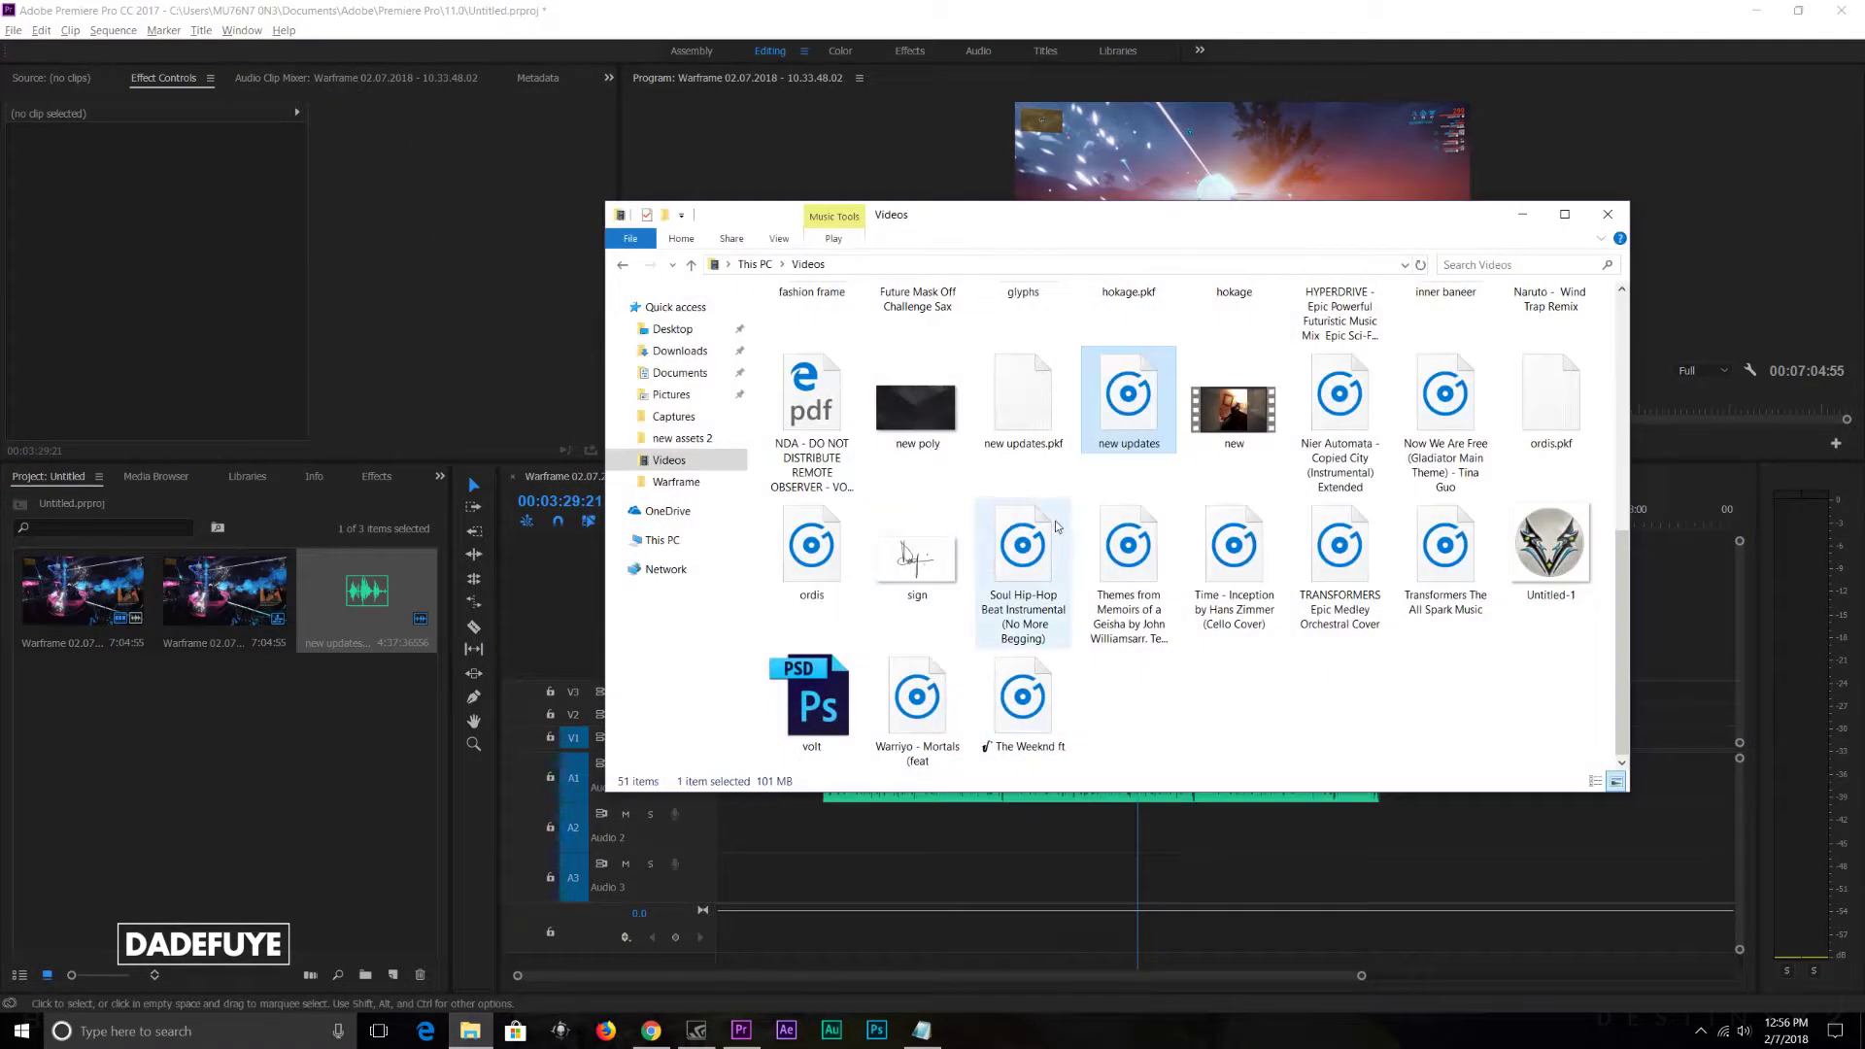
left_click_drag(1036, 559, 288, 782)
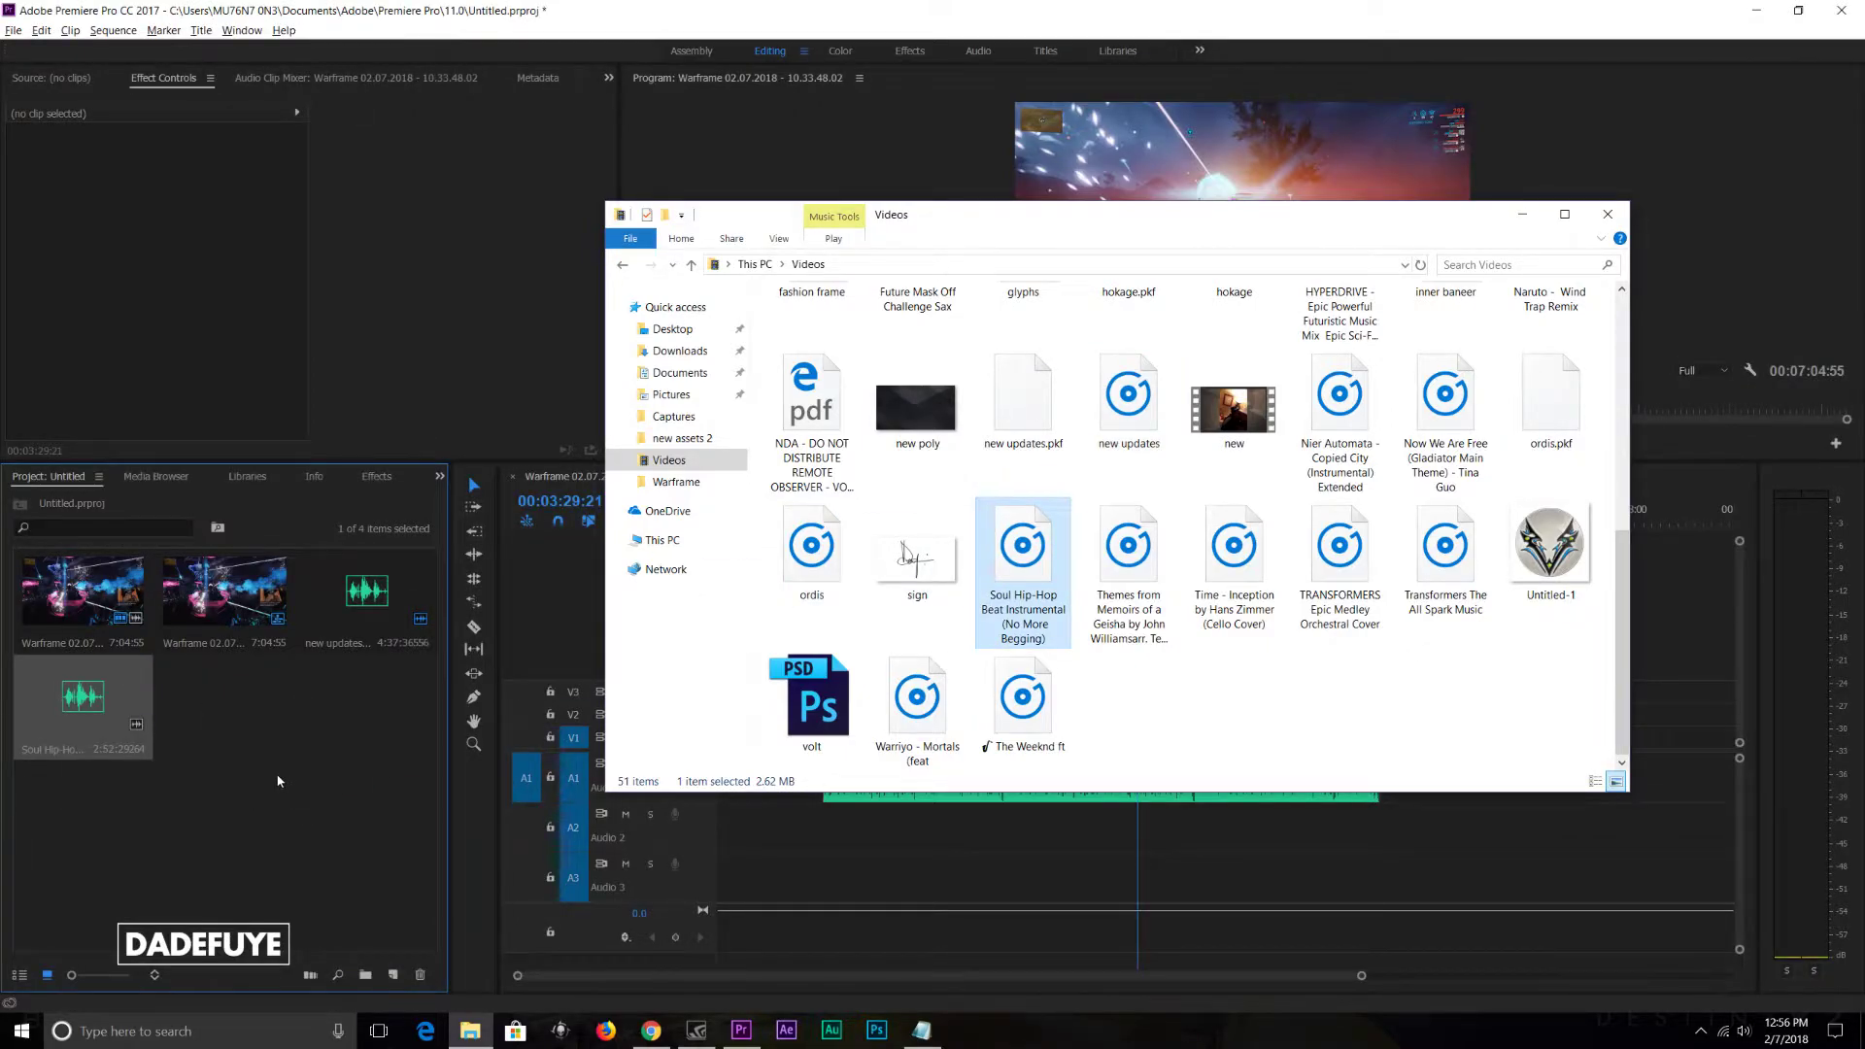
left_click(273, 780)
left_click_drag(82, 695, 845, 823)
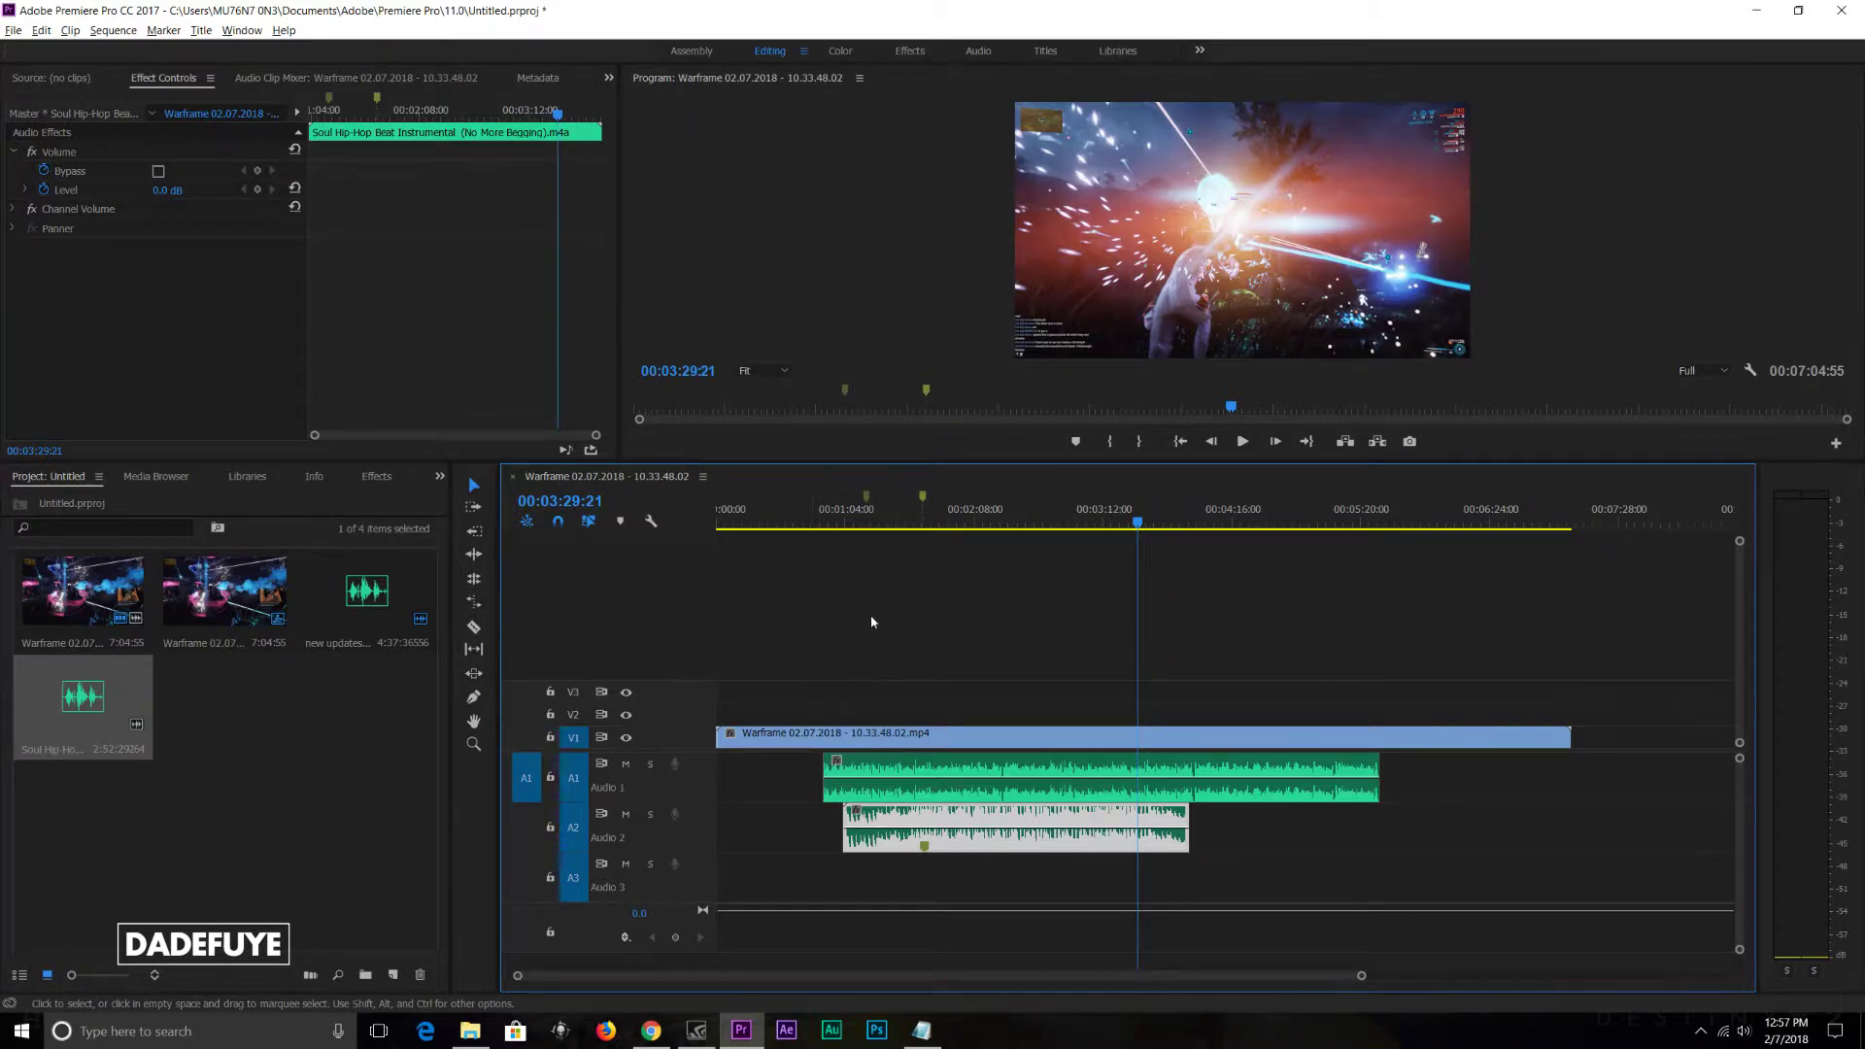
left_click(1023, 511)
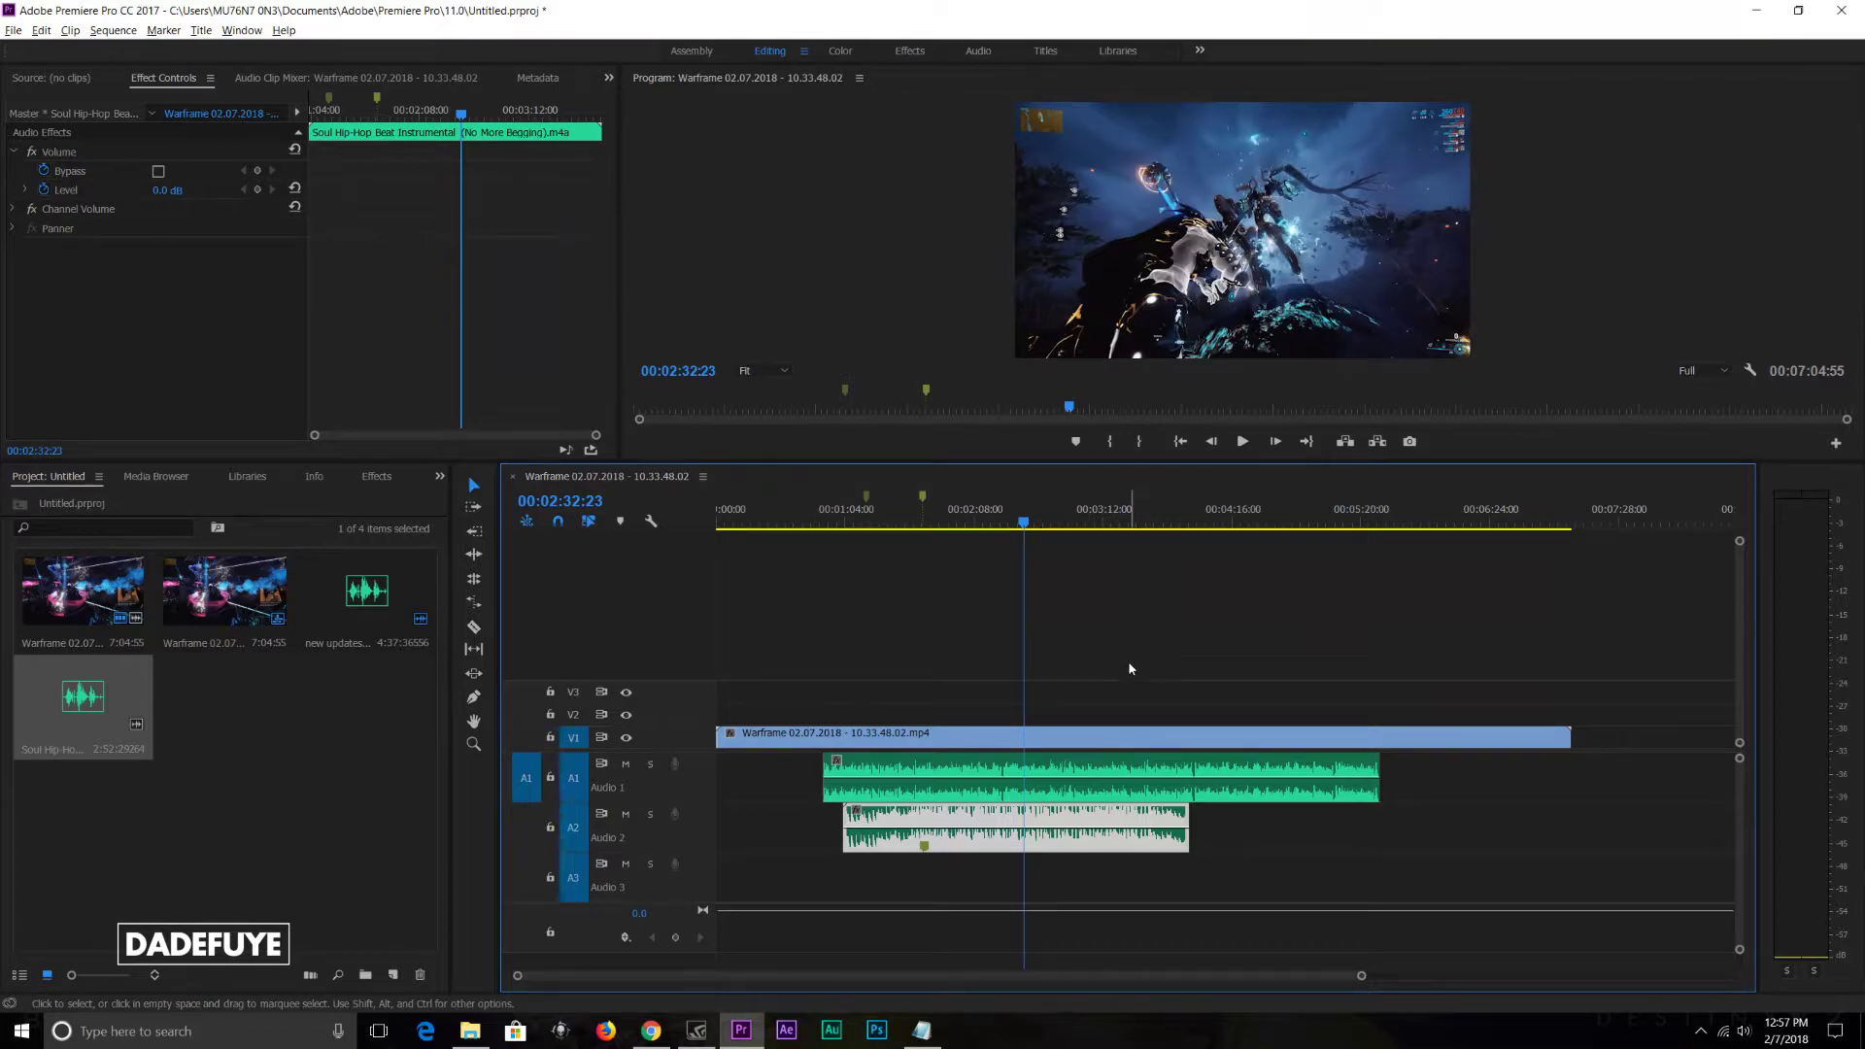
left_click(1079, 692)
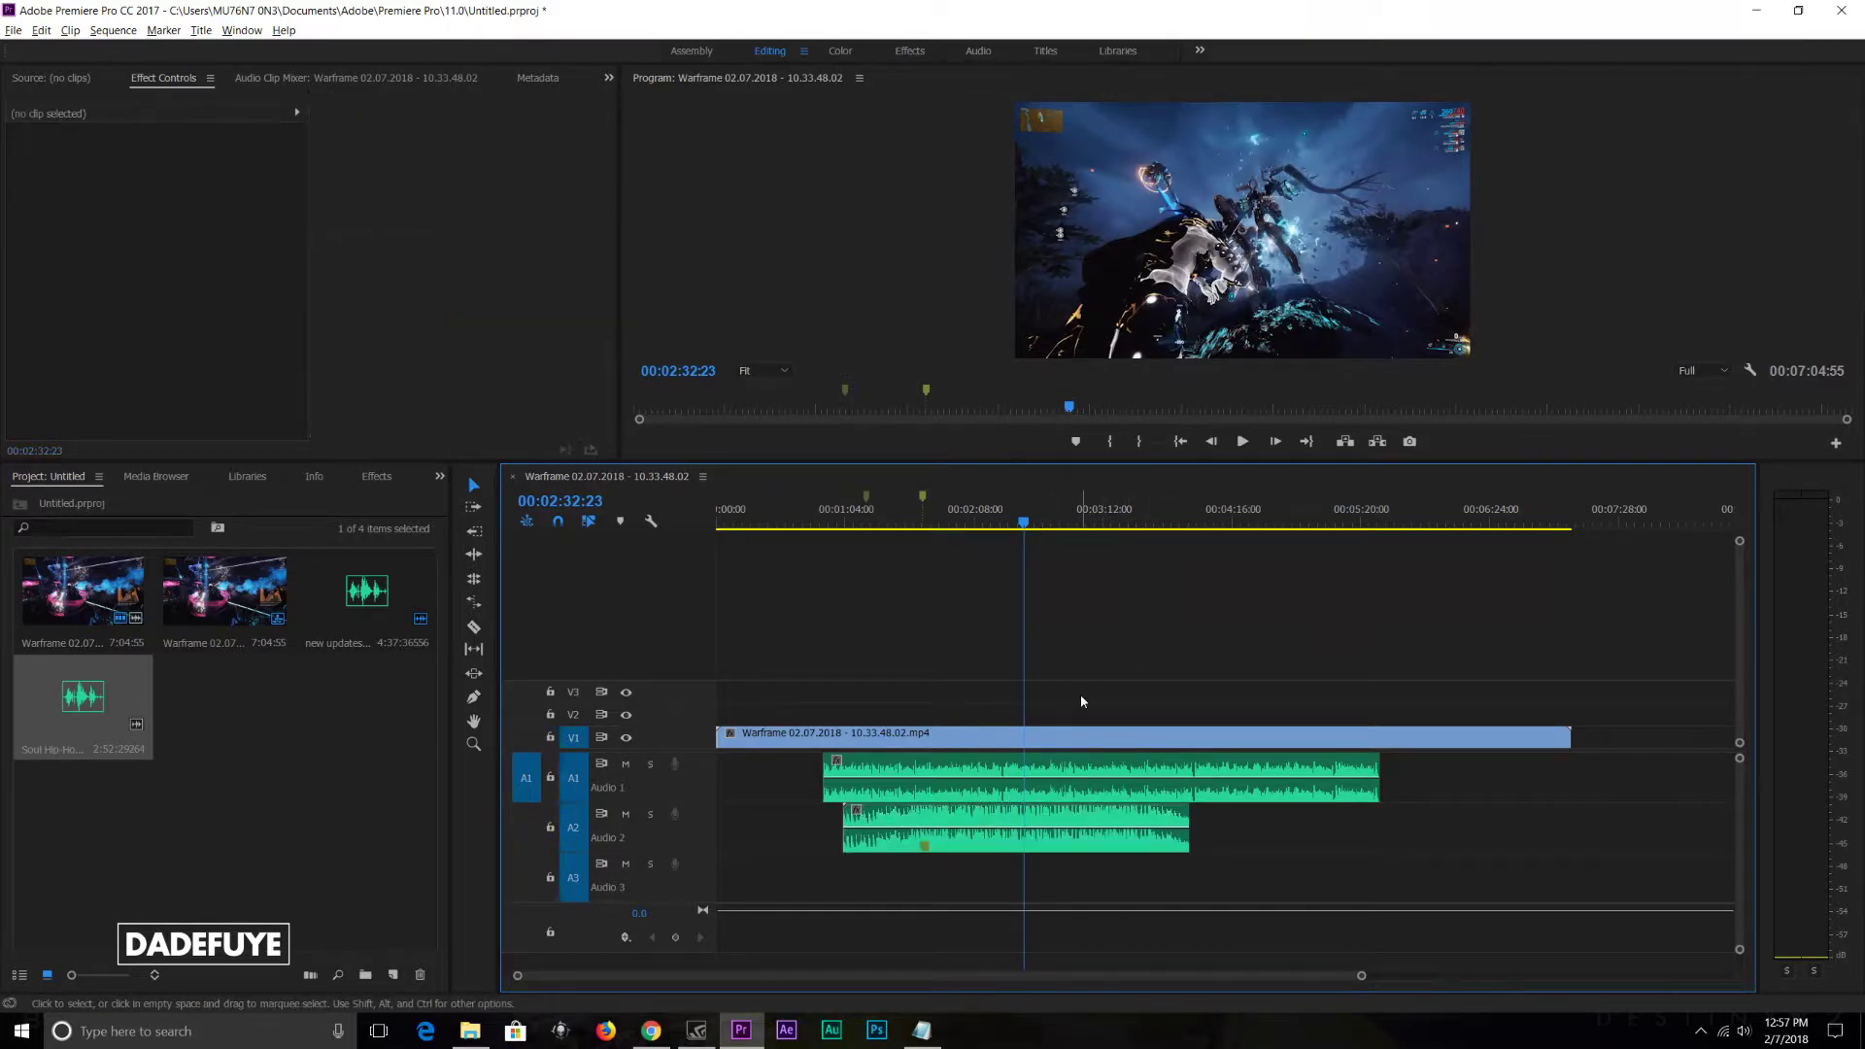
Step: Raise the volume level of the new updates.wav clip on track A1 to 6.0 dB
left_click(1071, 808, "ctrl")
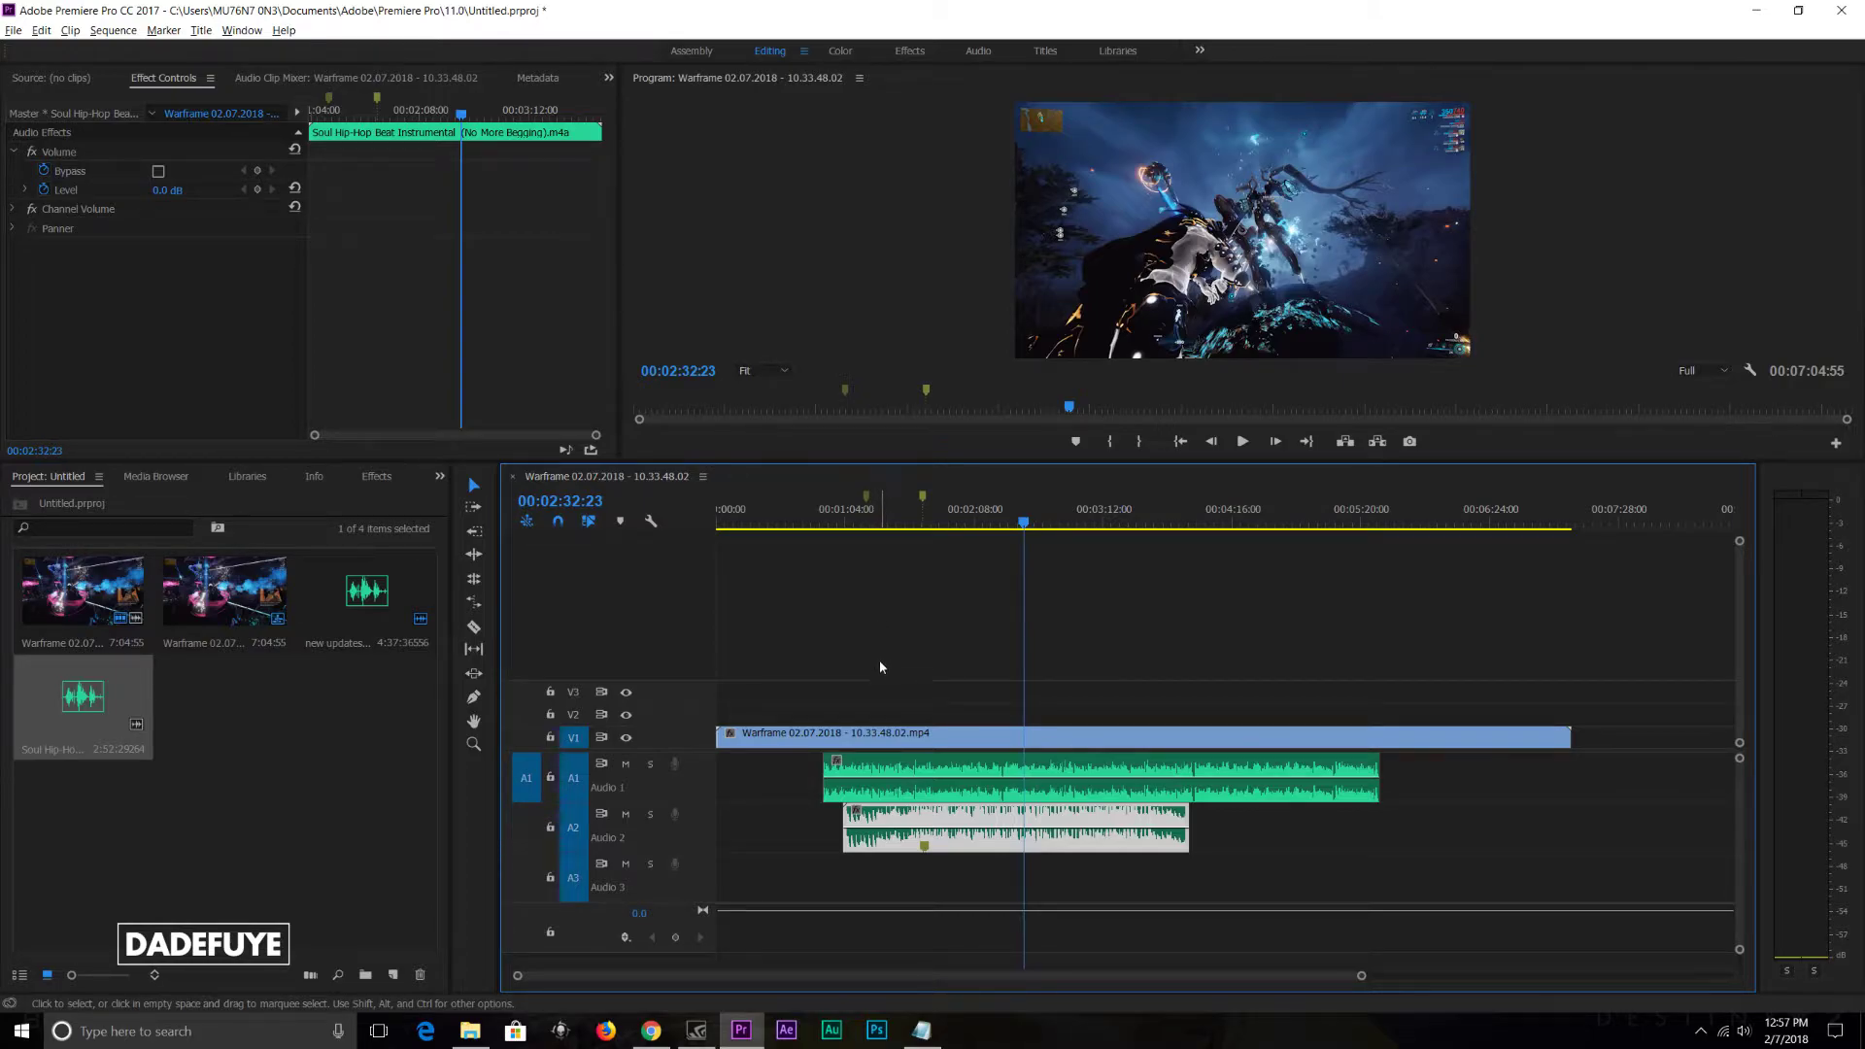
left_click(993, 777)
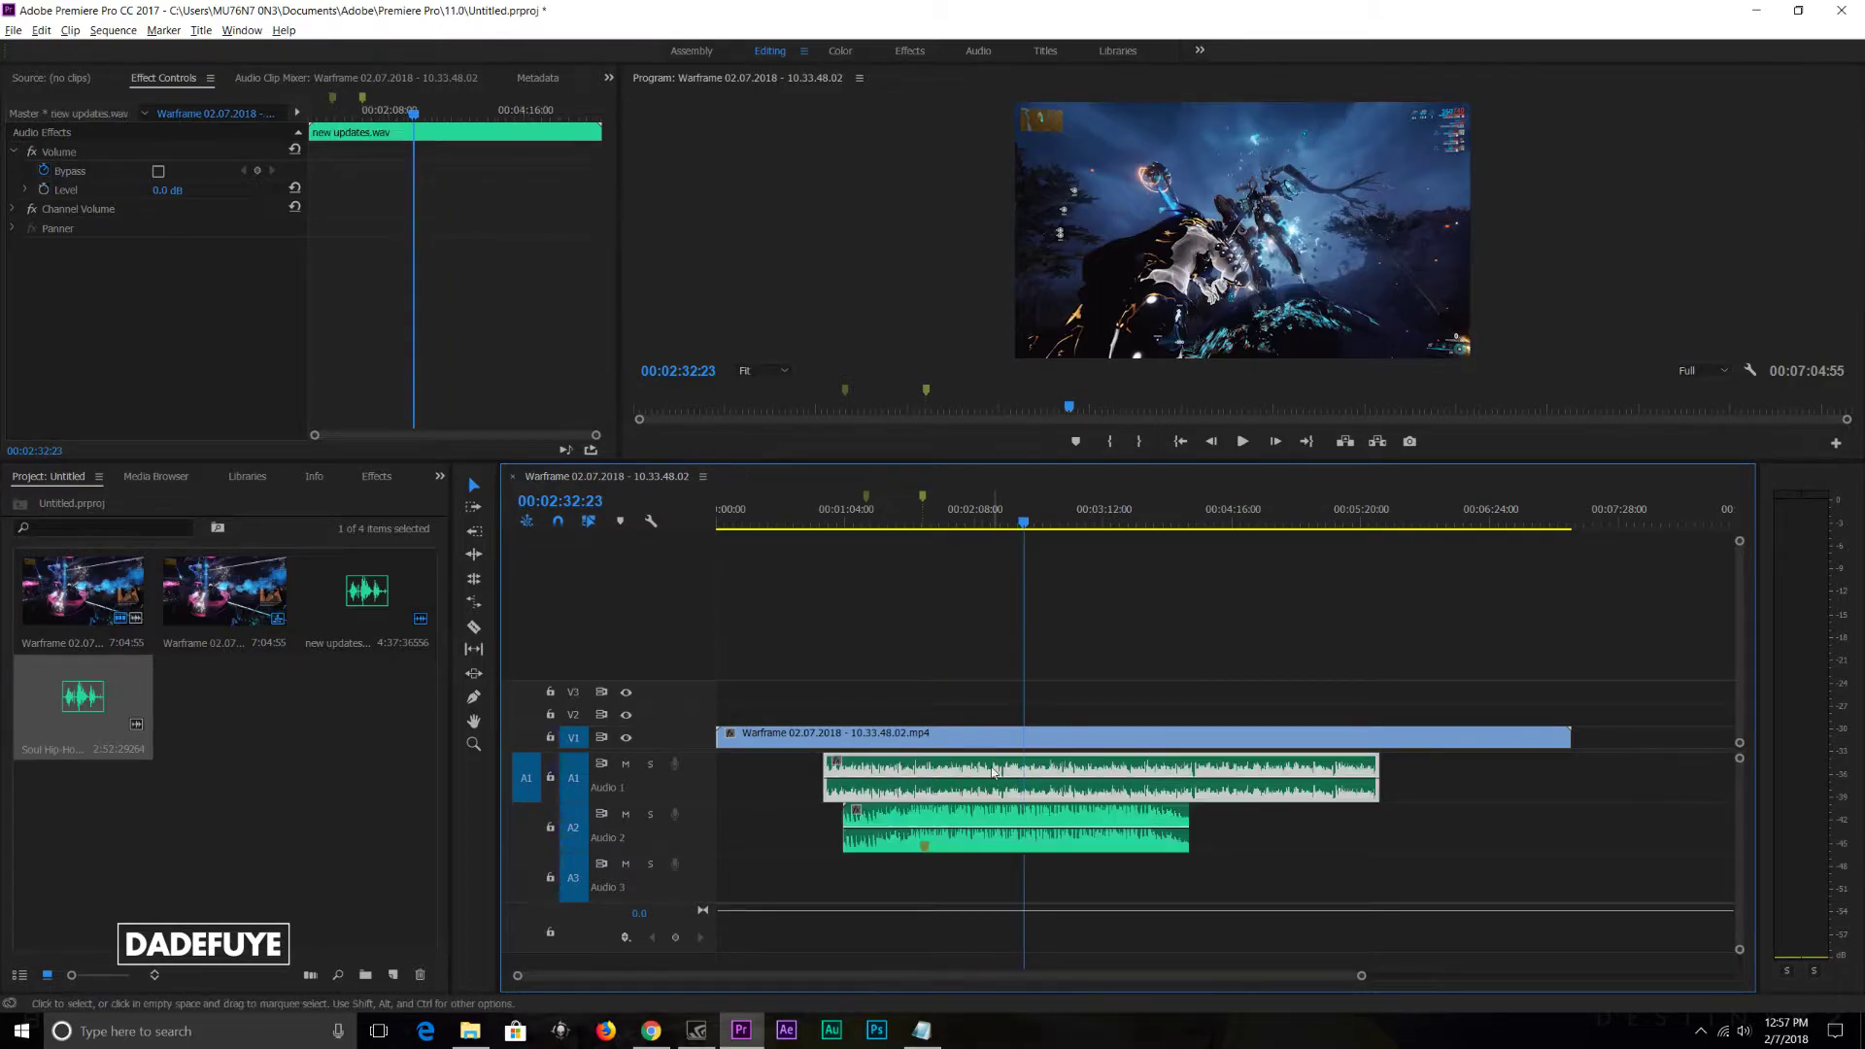
left_click_drag(180, 193, 238, 192)
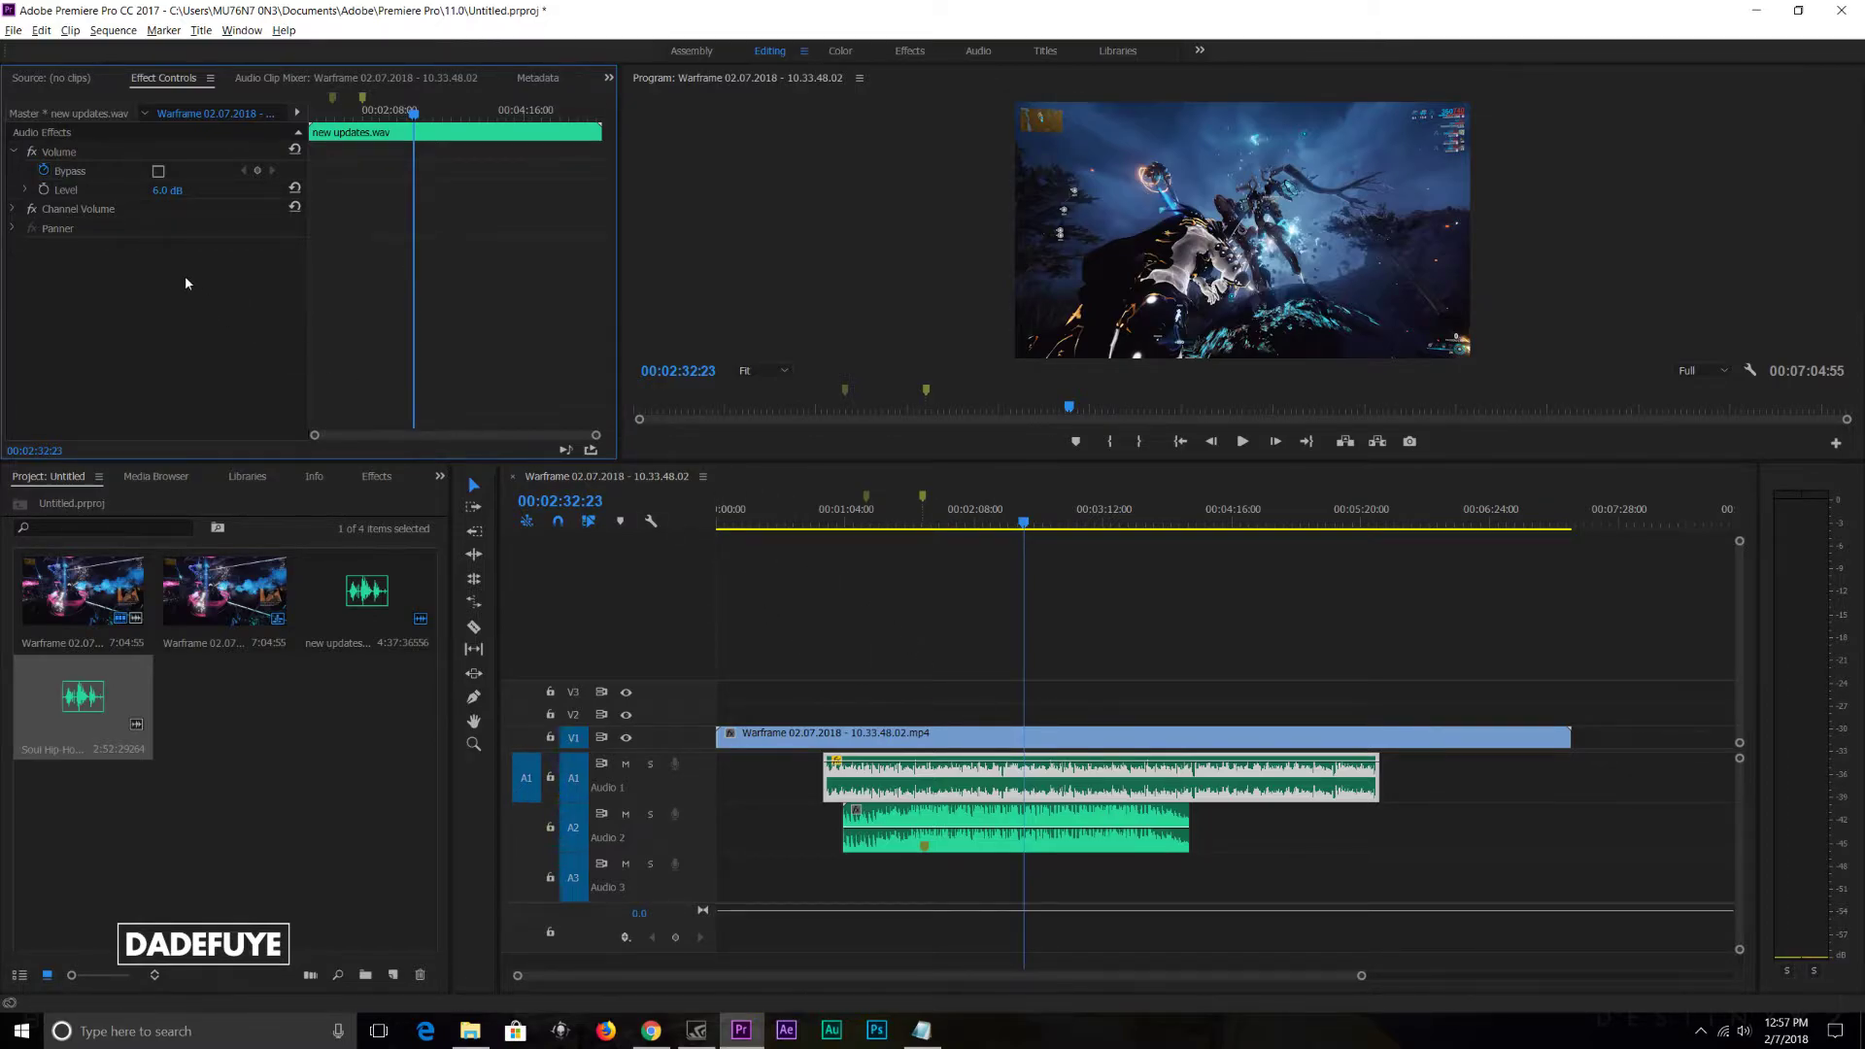
Step: Turn off level keyframing for the Soul Hip-Hop Beat clip on track A2 and set its volume level to -30 dB
left_click(920, 812)
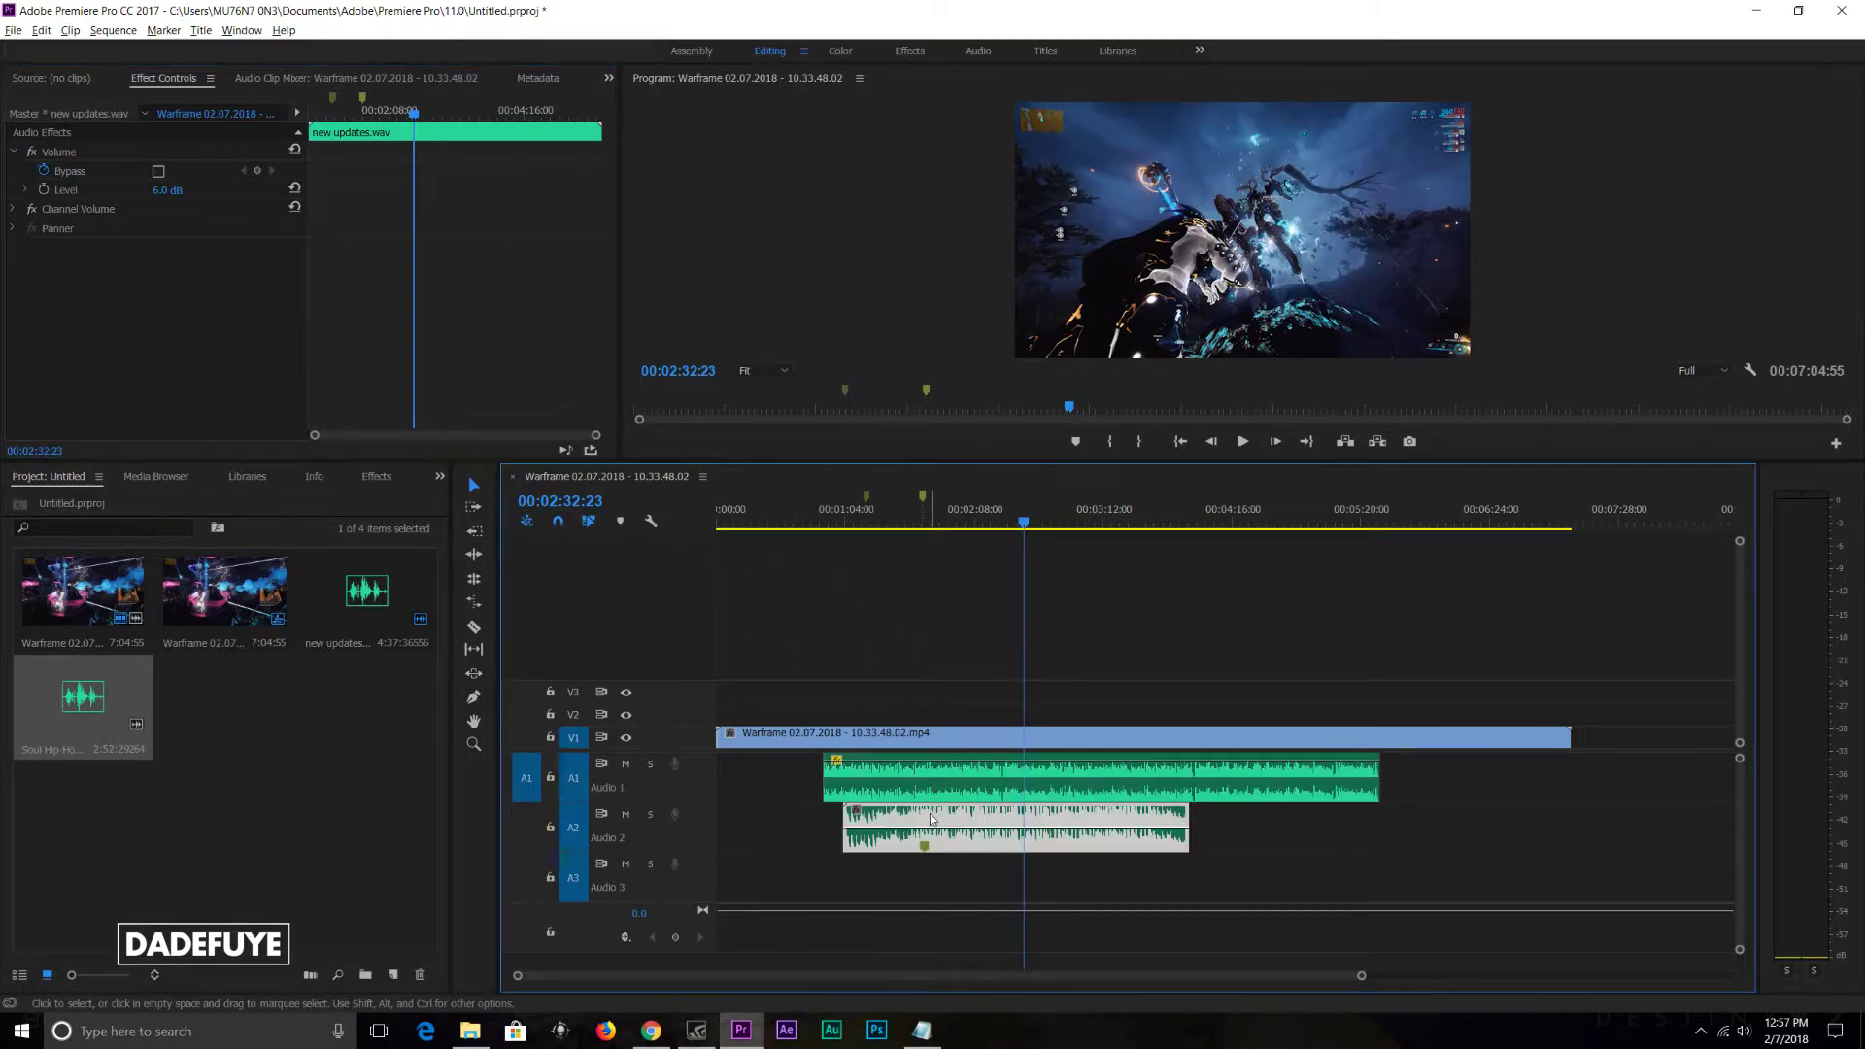
left_click(44, 190)
left_click(165, 190)
type("-30")
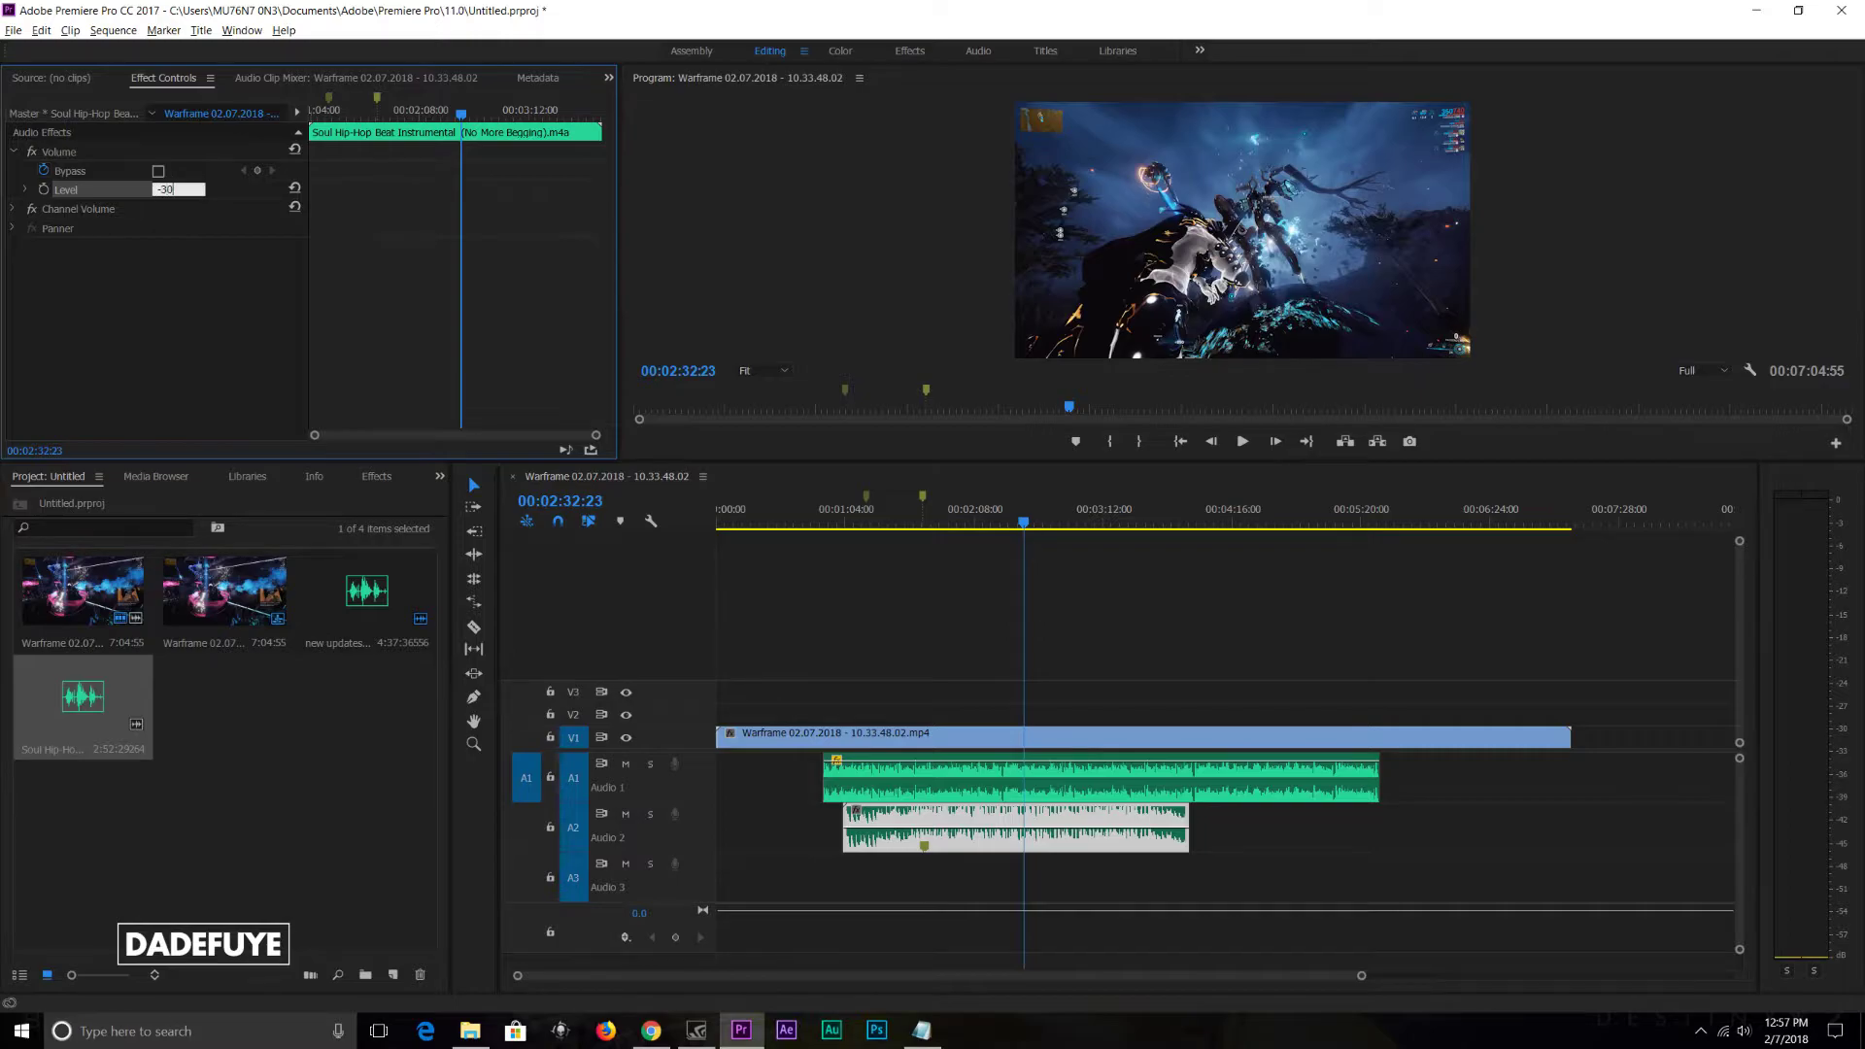
key("Return")
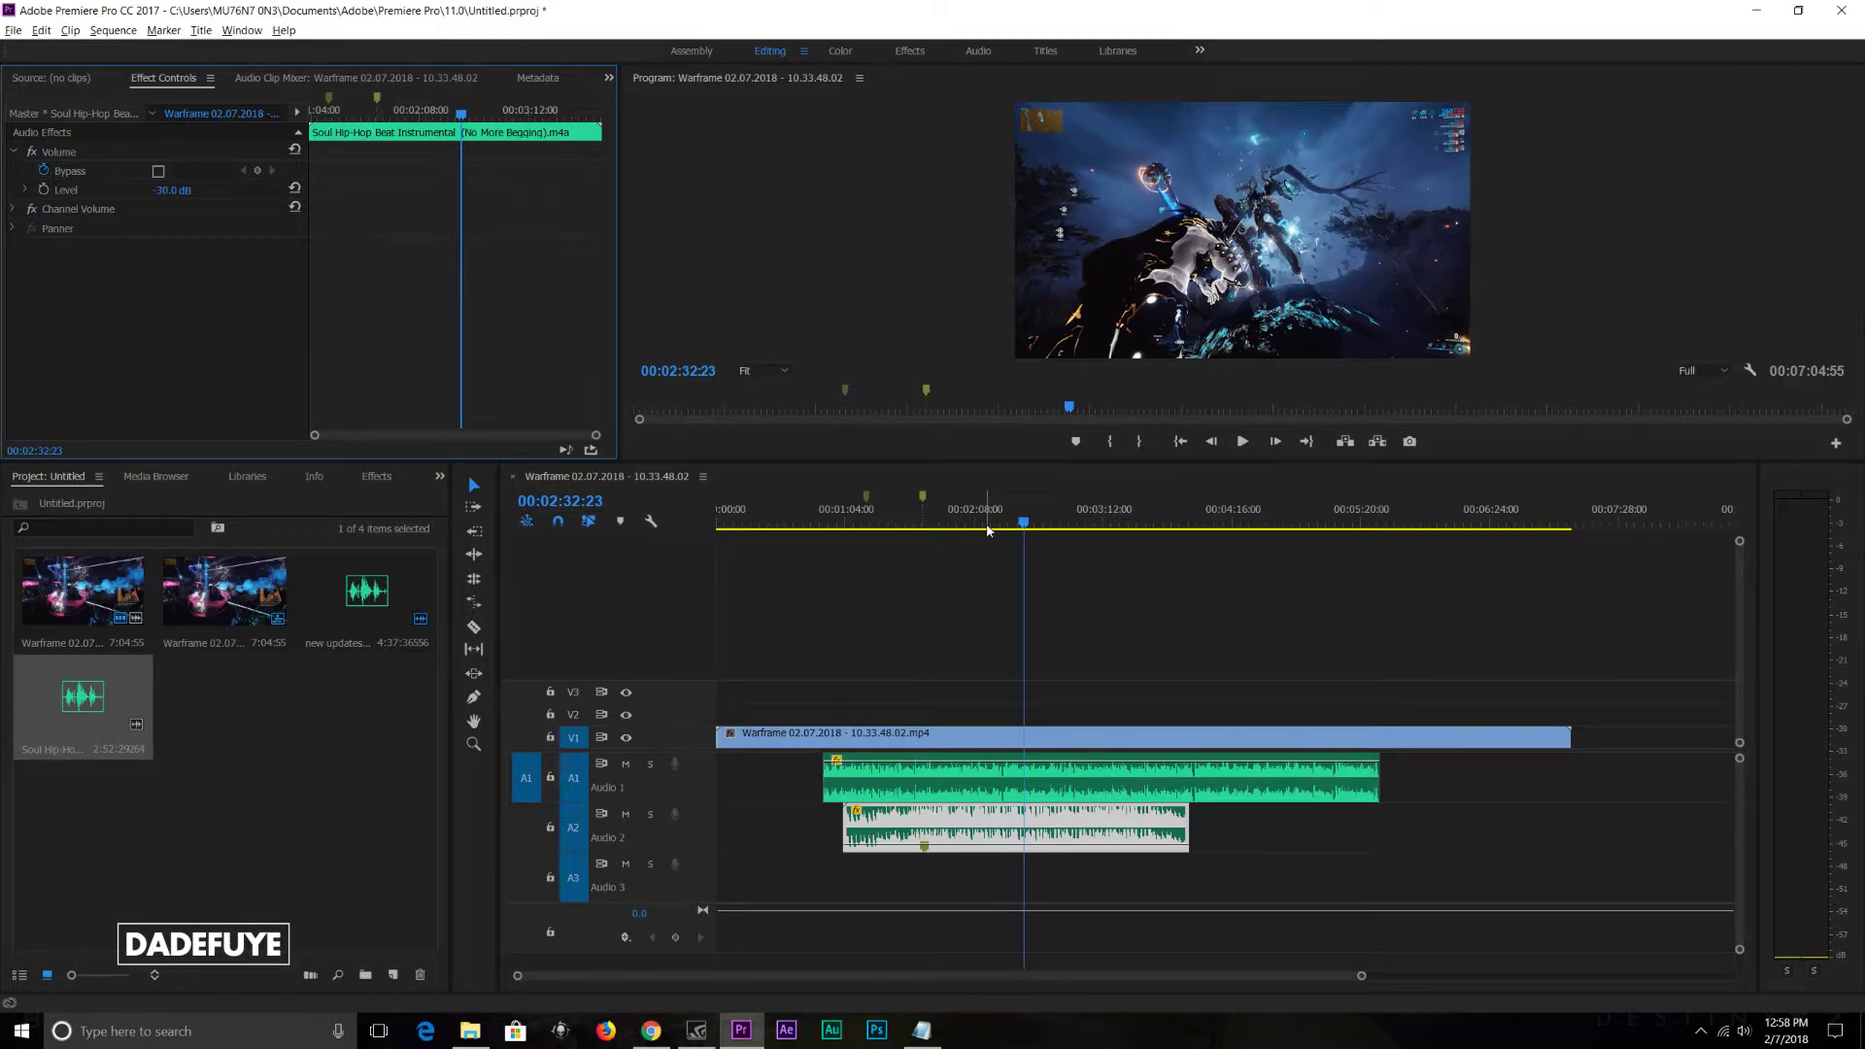
Step: Play the sequence from 00:02:01:11 for about eleven seconds to check the balance between voice and music
left_click(961, 519)
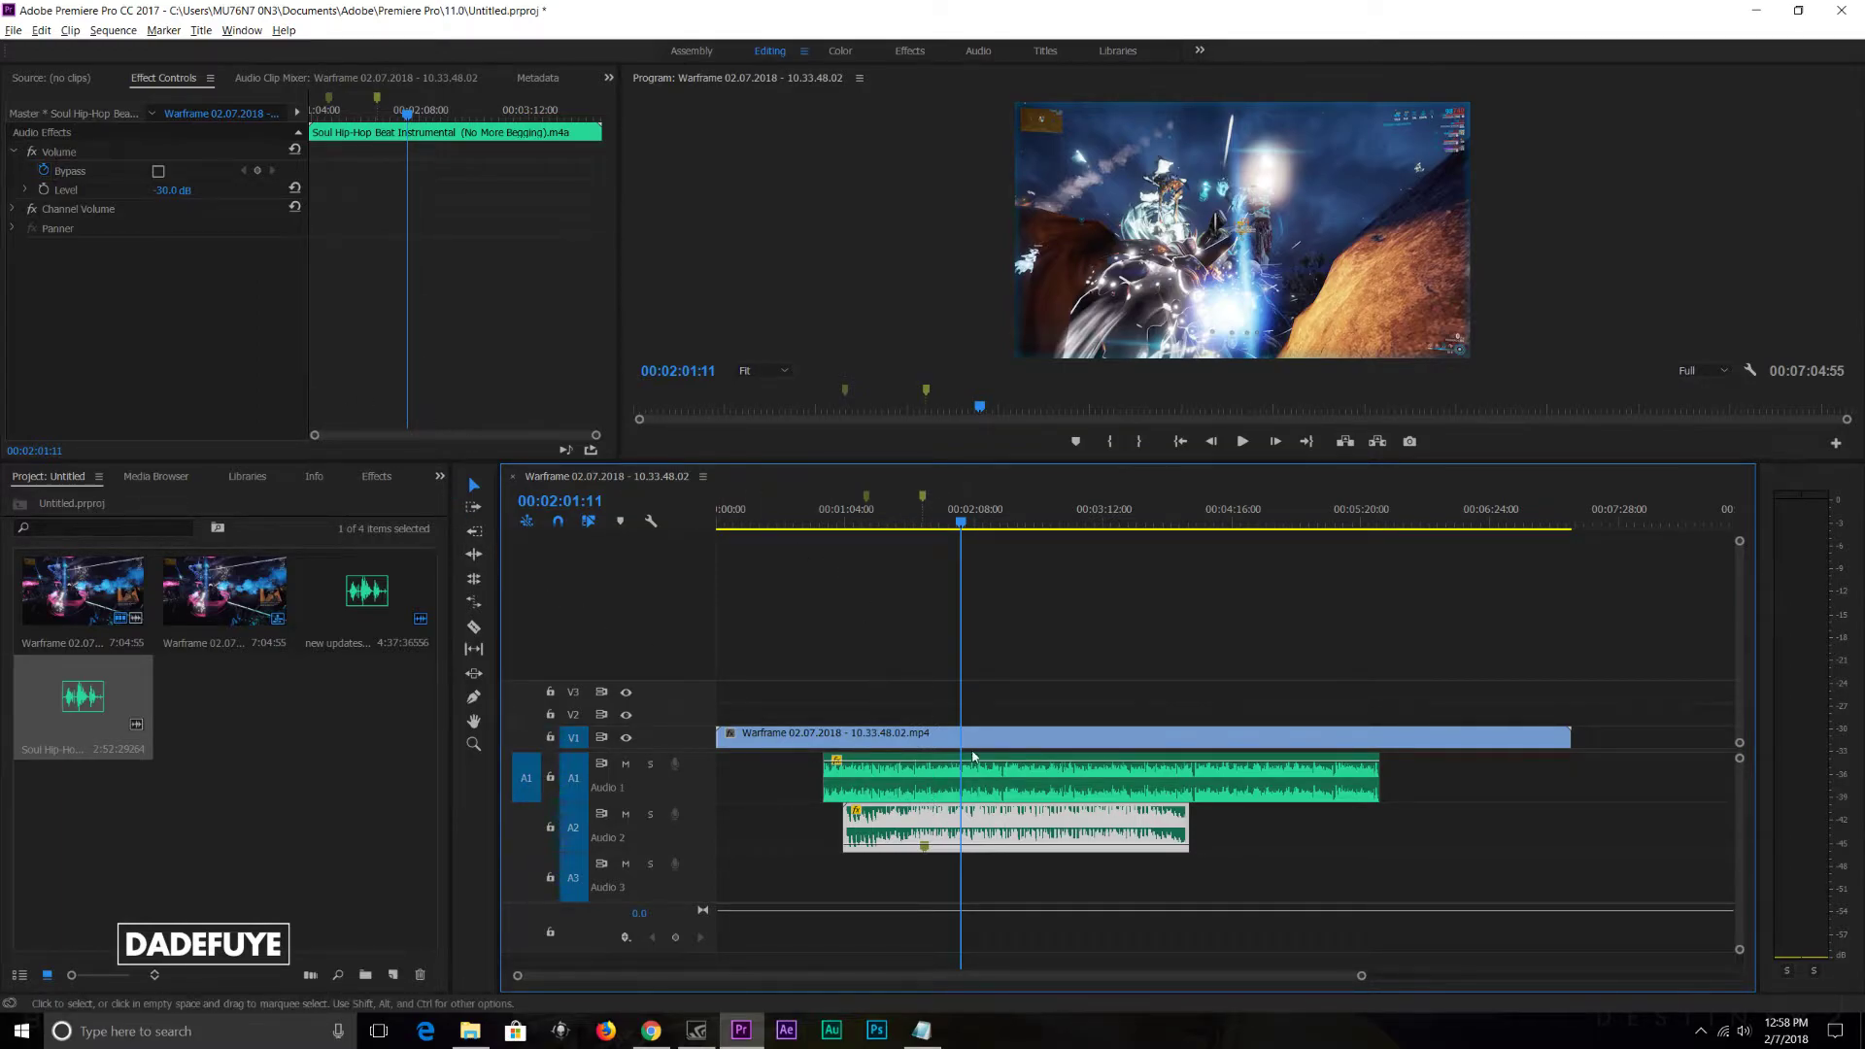
left_click(969, 825)
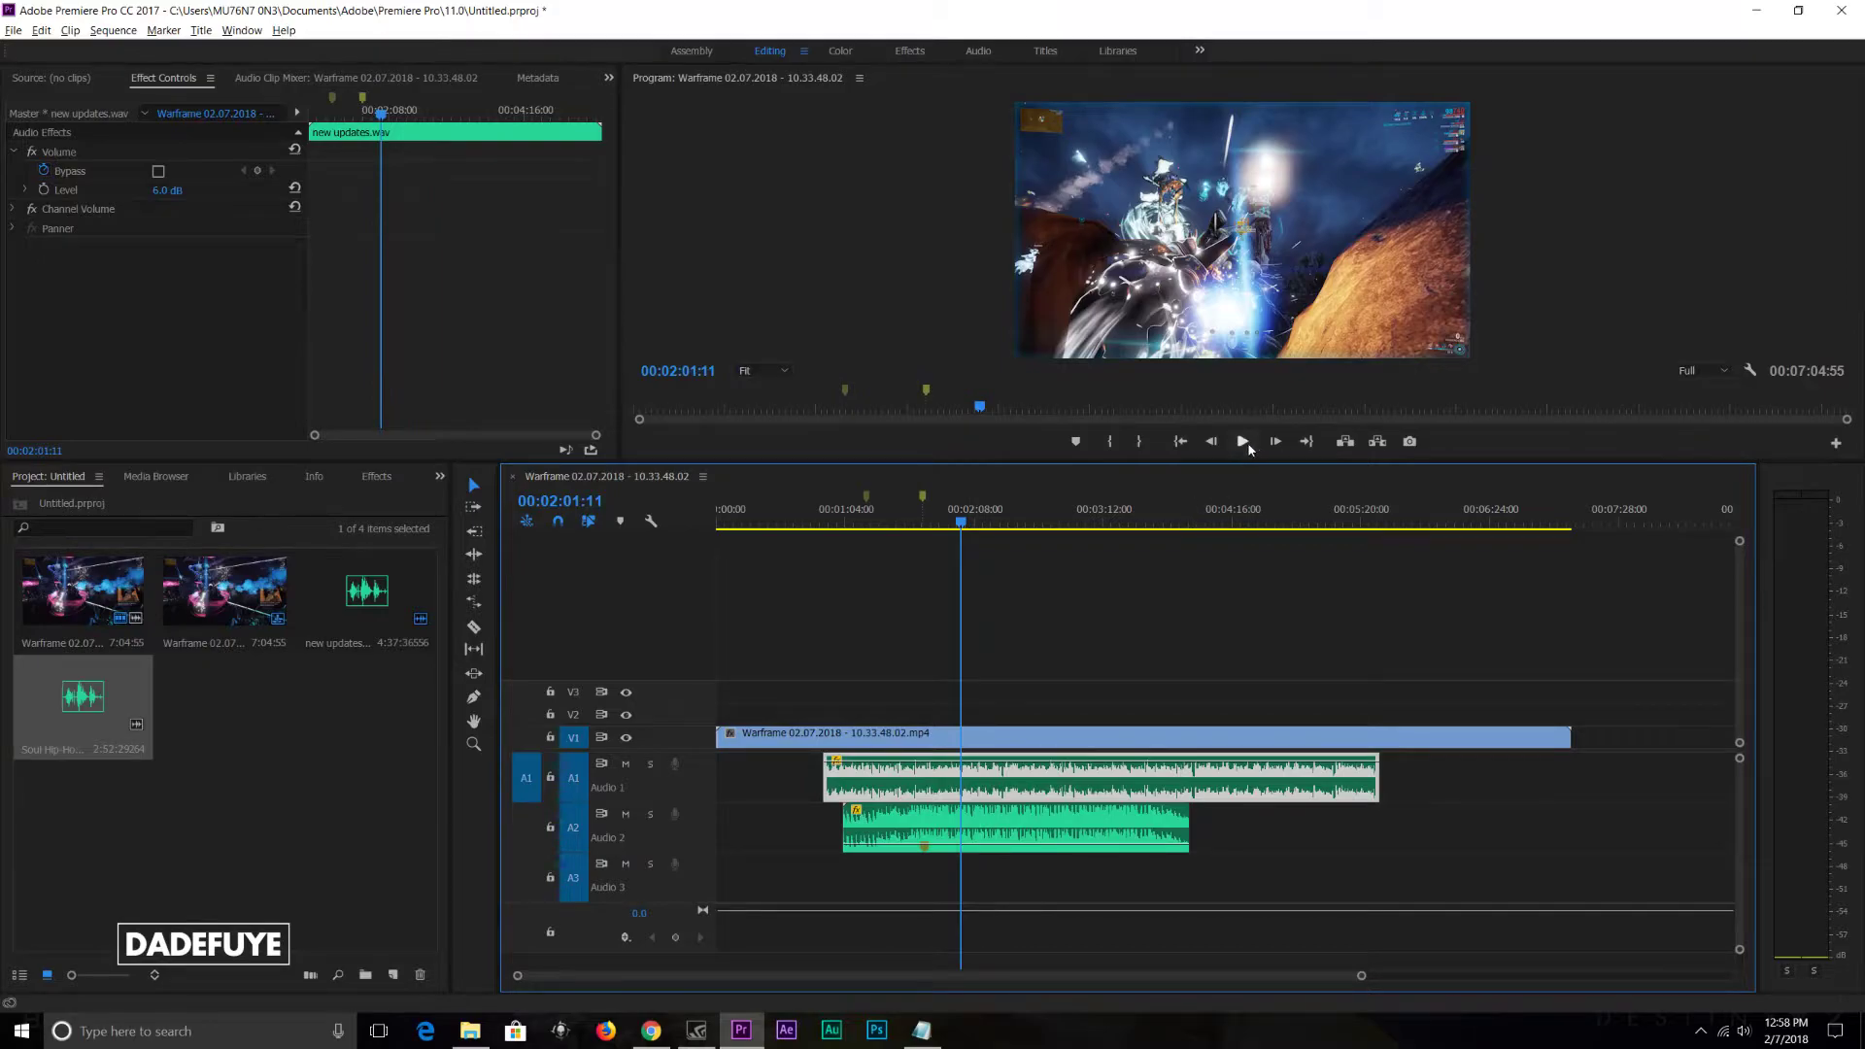
left_click(1247, 445)
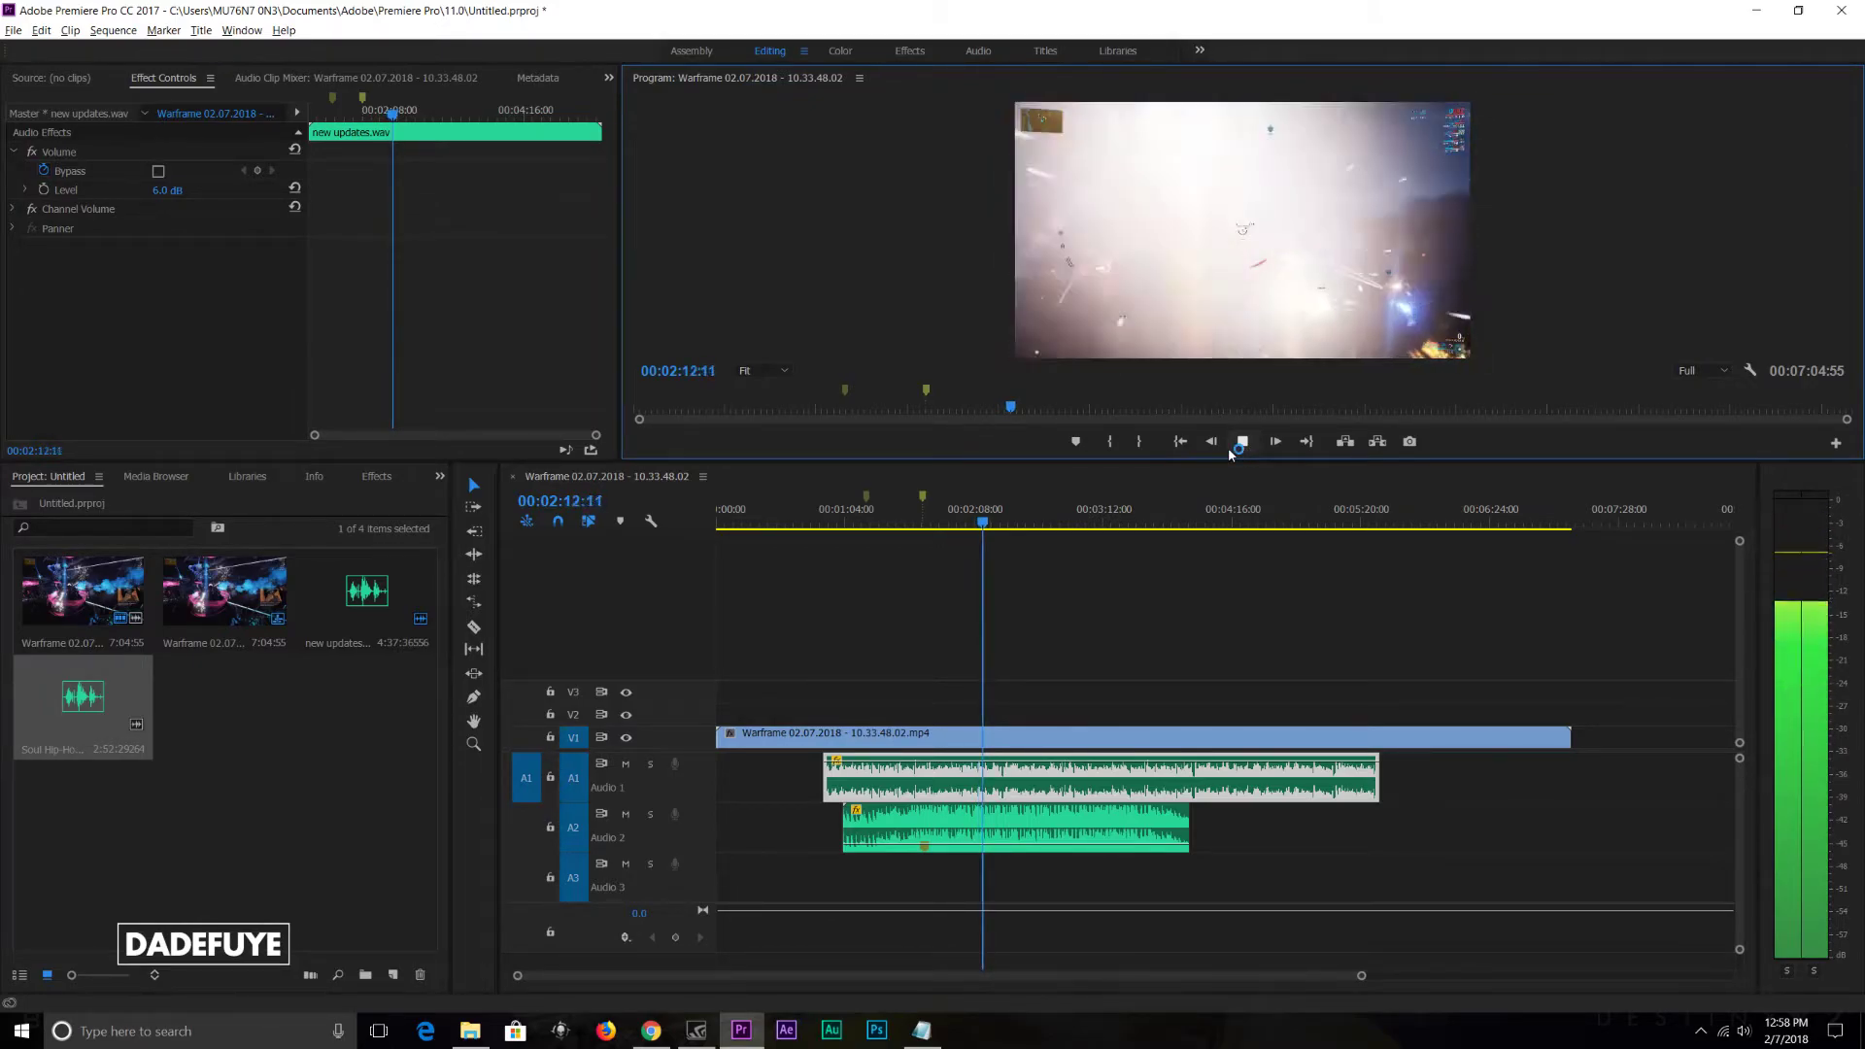
left_click(1227, 447)
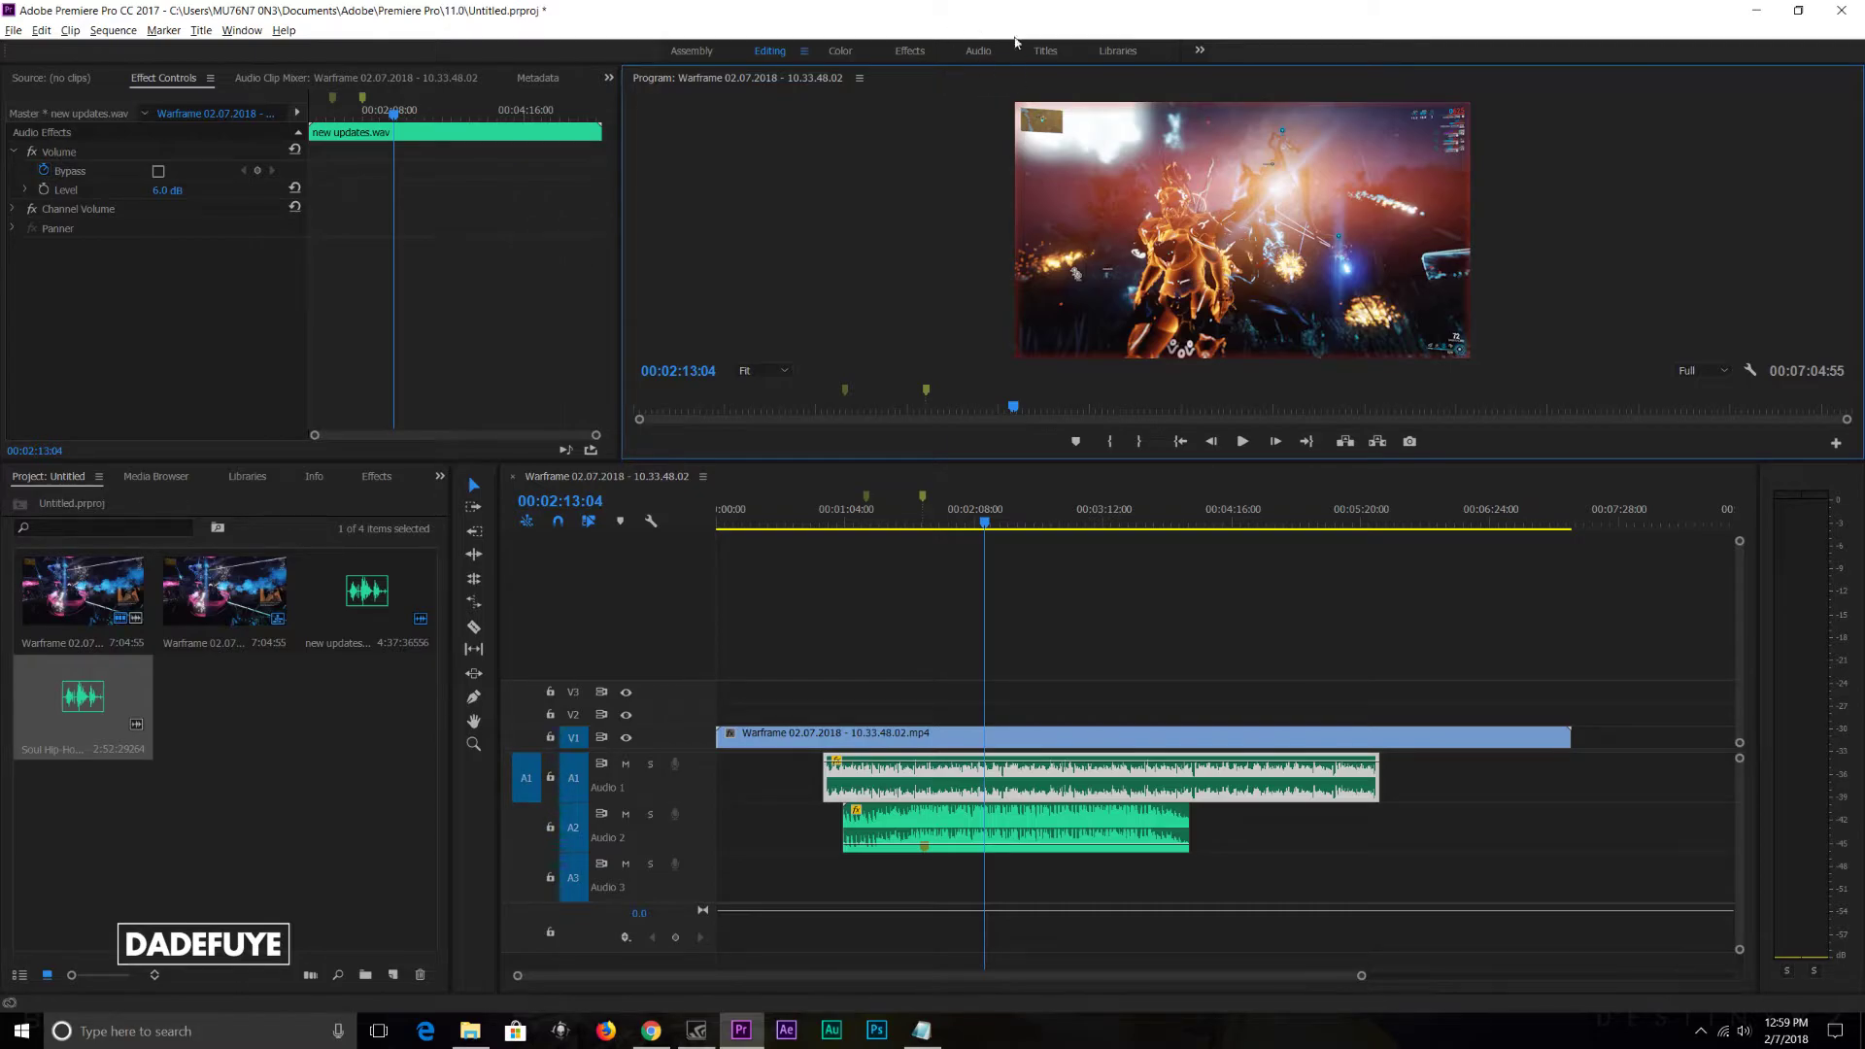
Step: Switch to the Audio workspace and set the Audio 1 track volume to 2.0 dB in the Audio Track Mixer
left_click(977, 51)
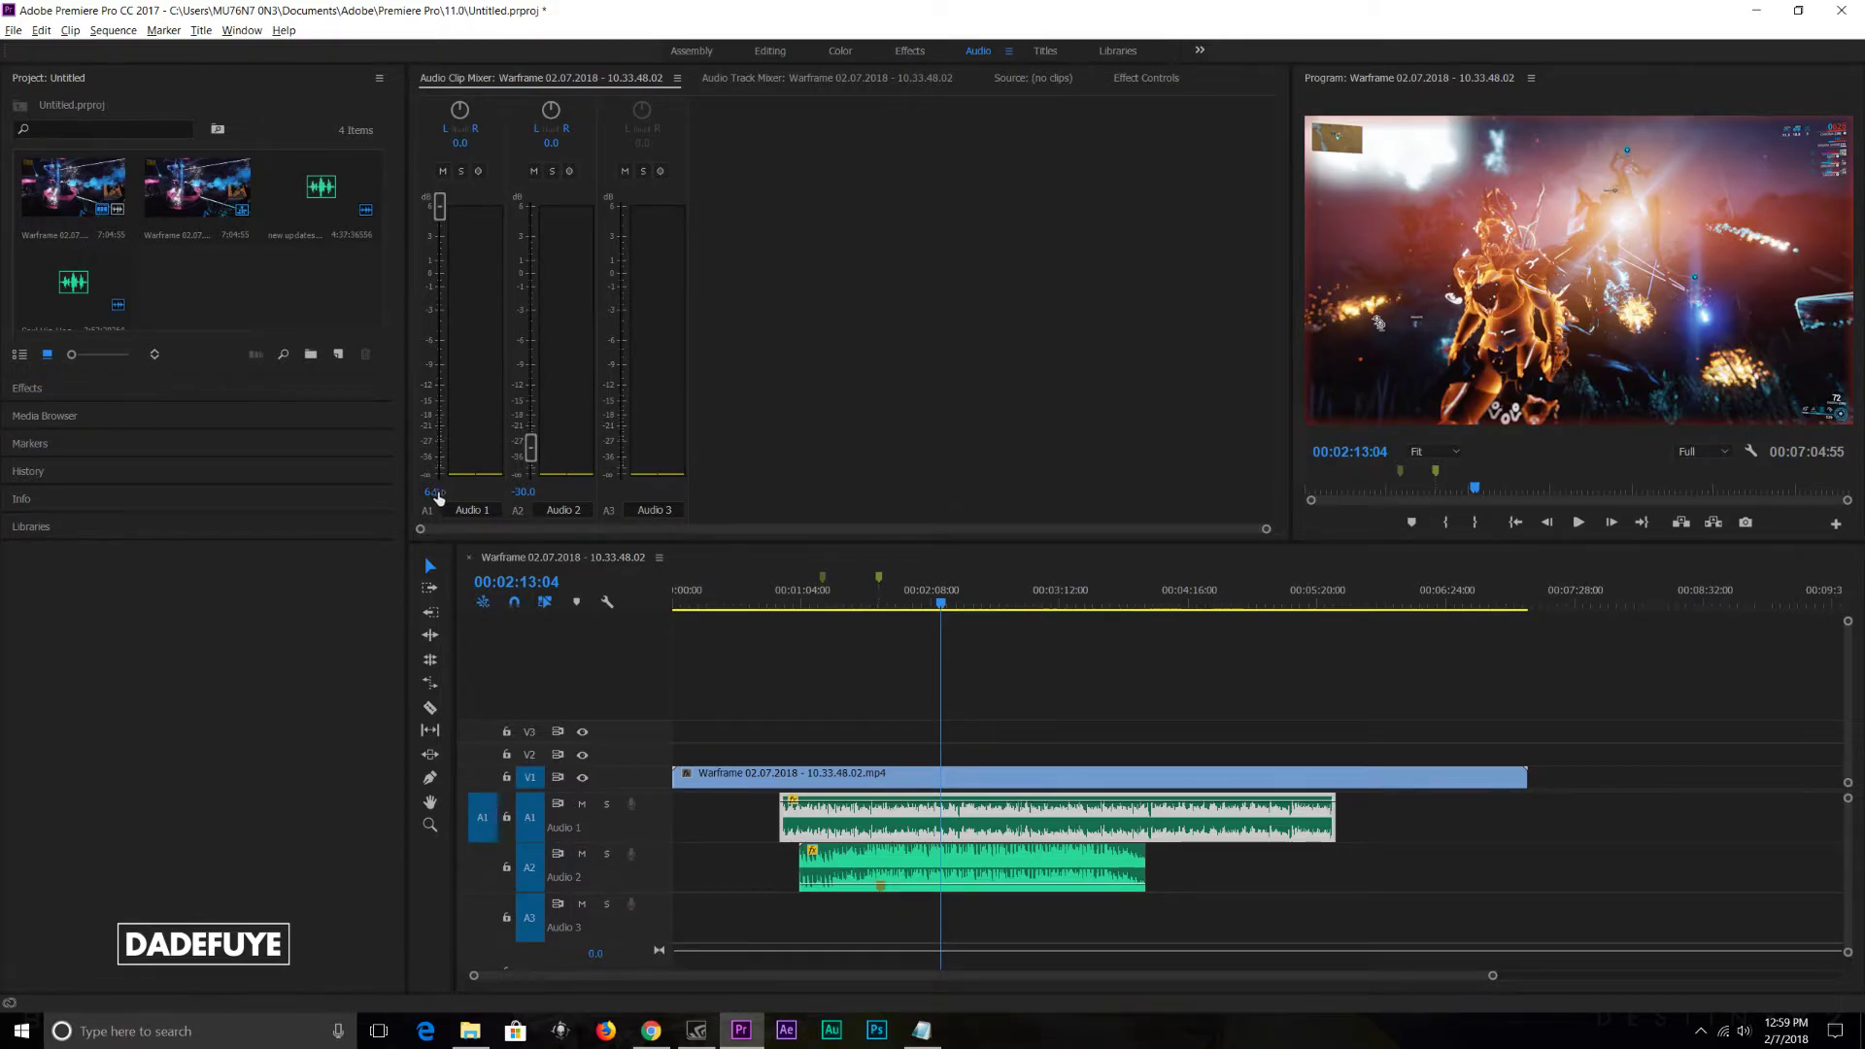
left_click(811, 82)
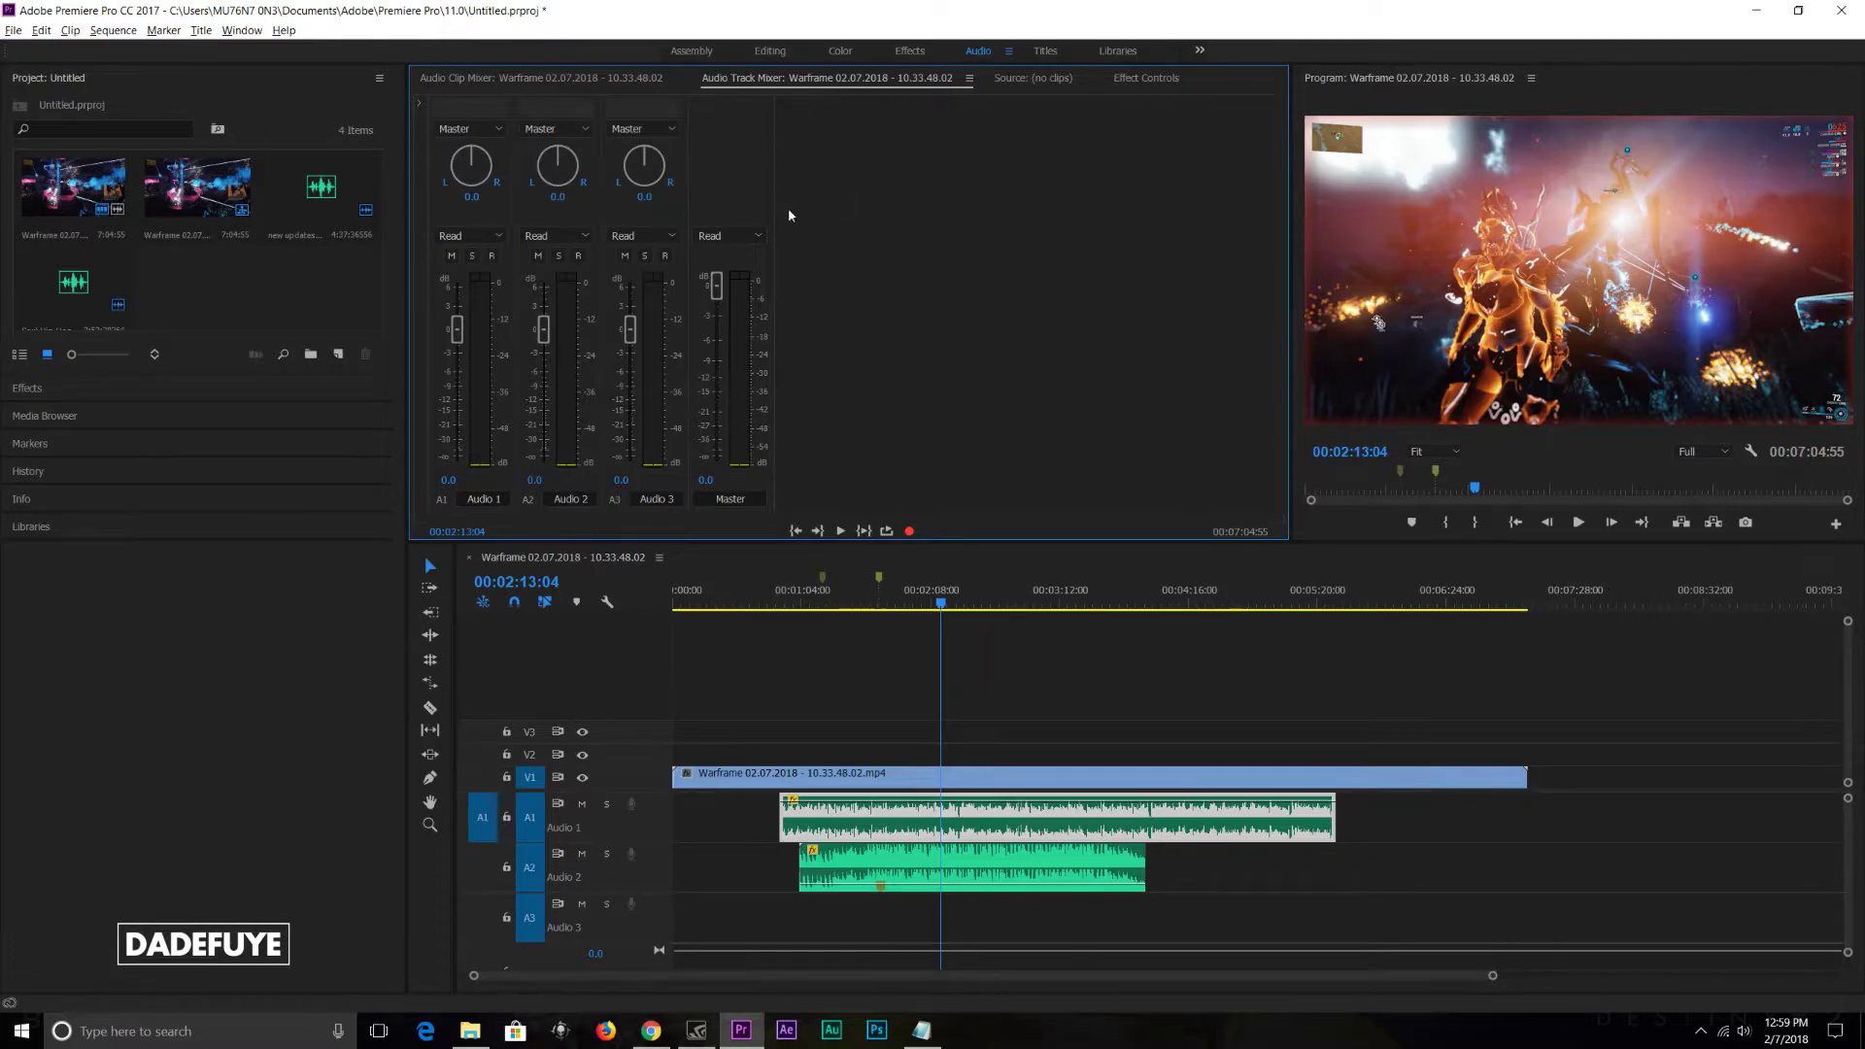
left_click(447, 481)
type("2")
key("Return")
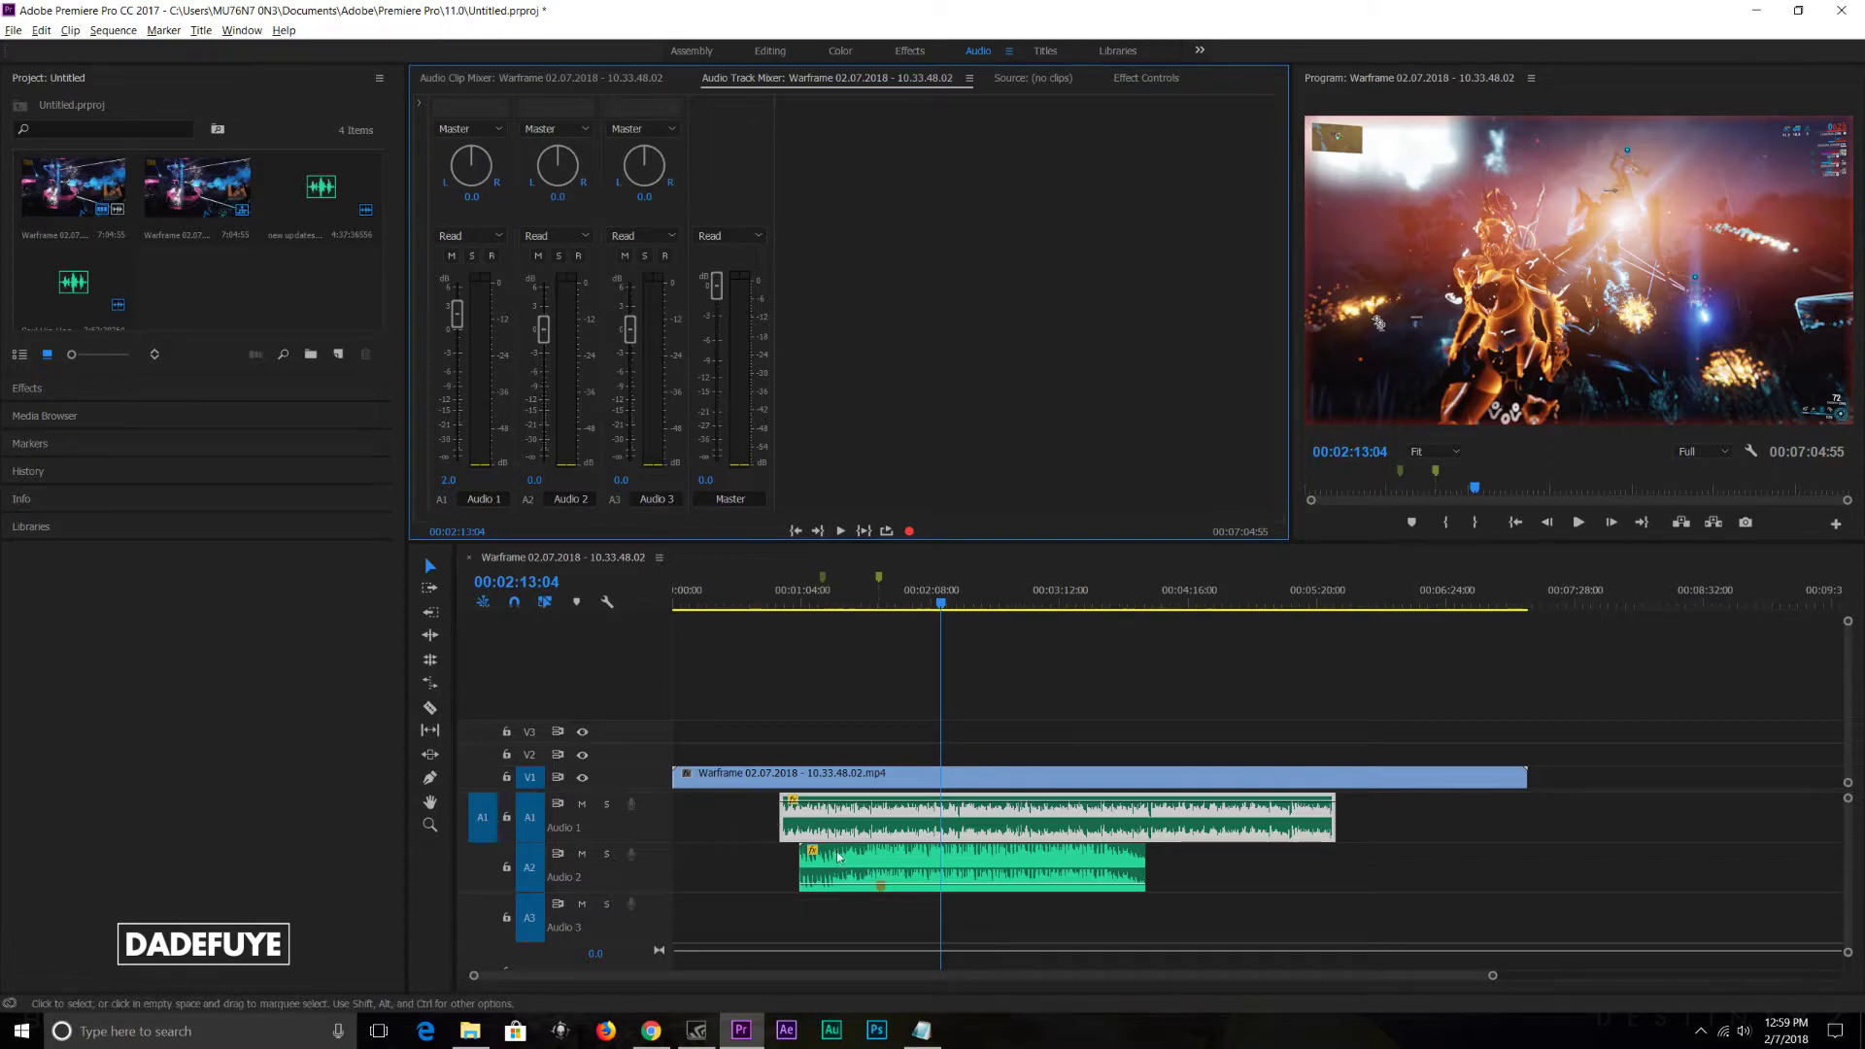
left_click(1420, 822)
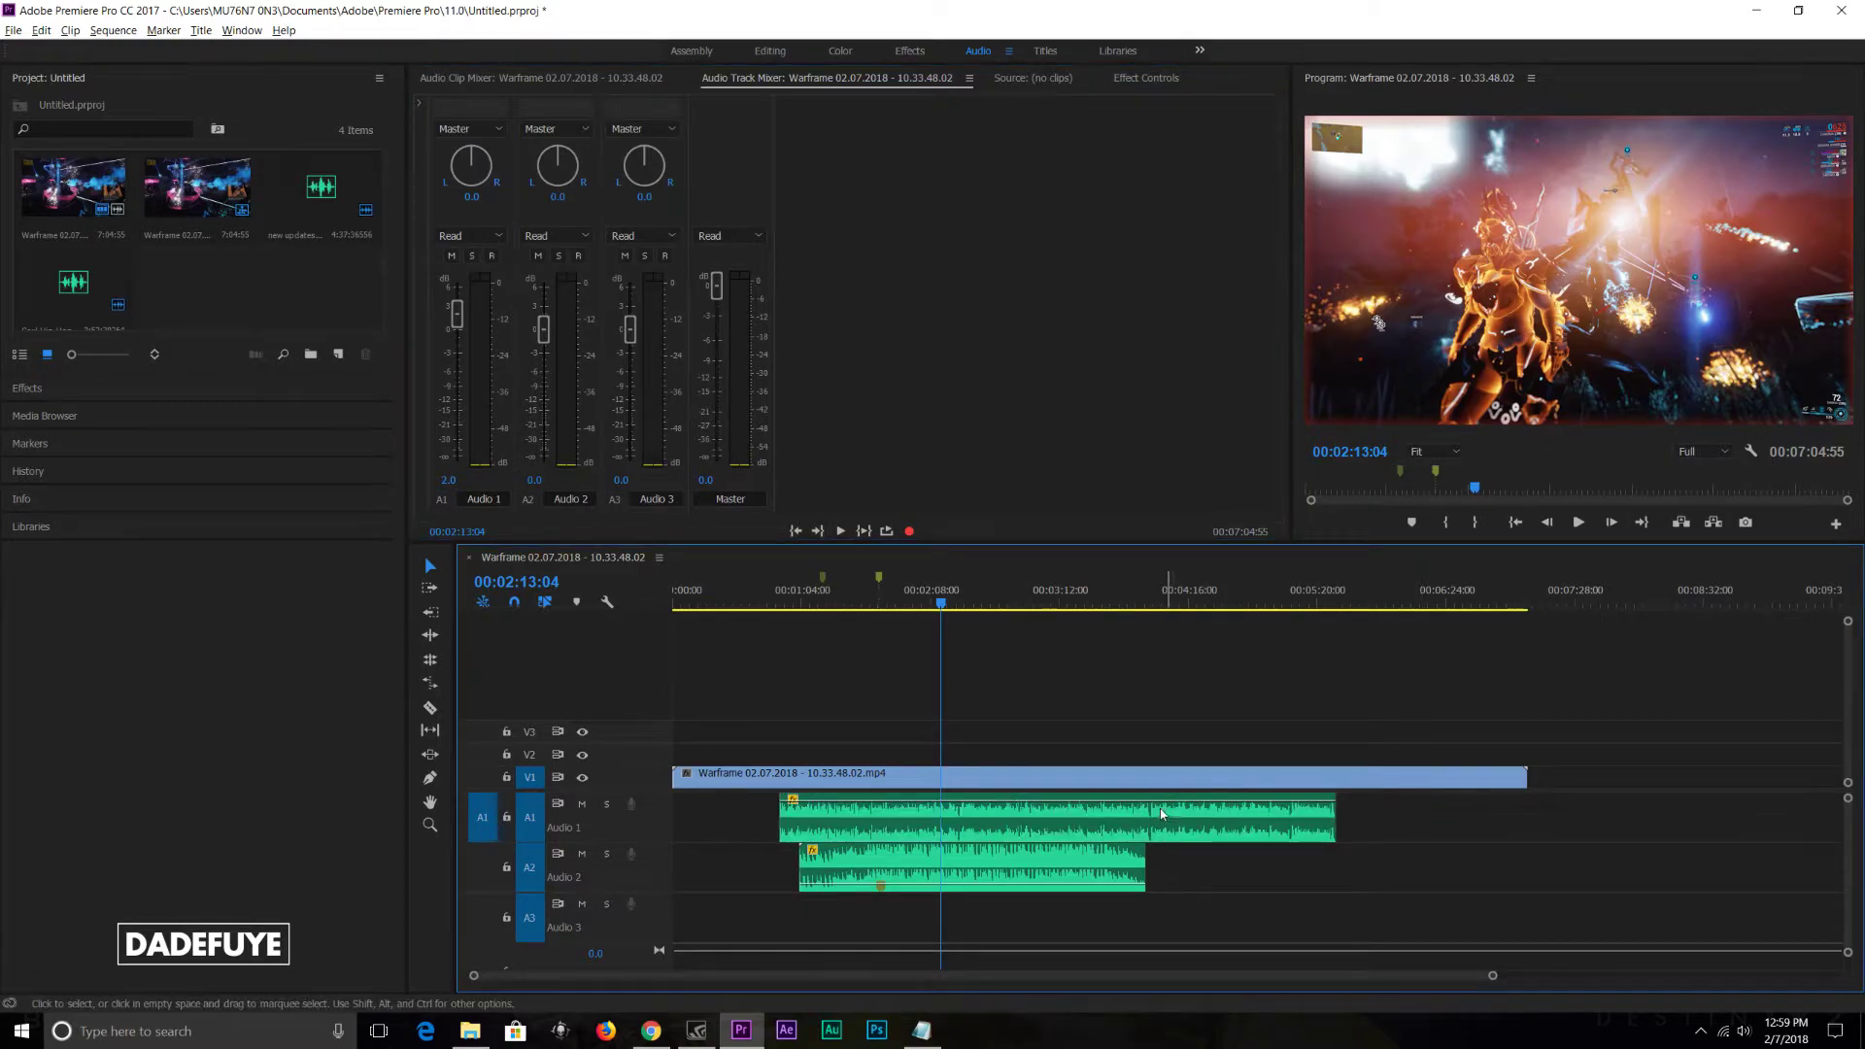
left_click_drag(1581, 823, 792, 836)
left_click_drag(1562, 814, 947, 821)
left_click_drag(1470, 819, 1104, 834)
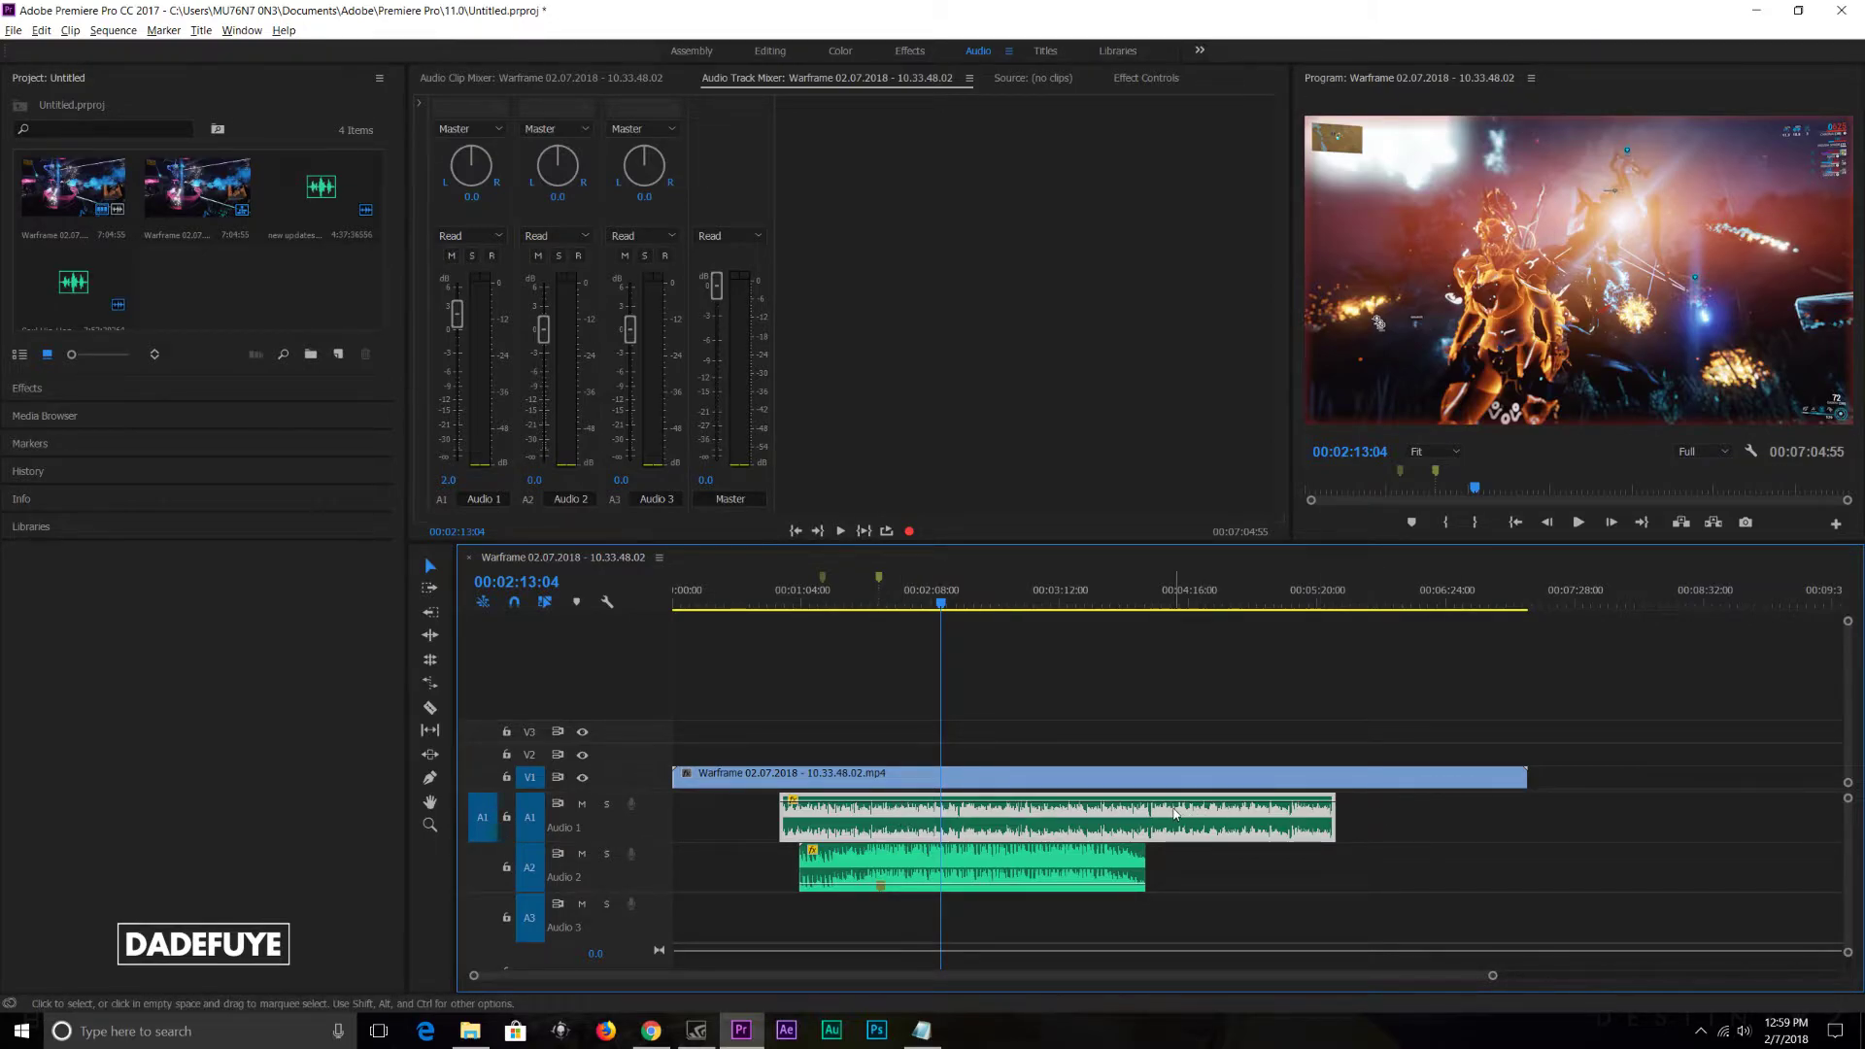
left_click(1503, 813)
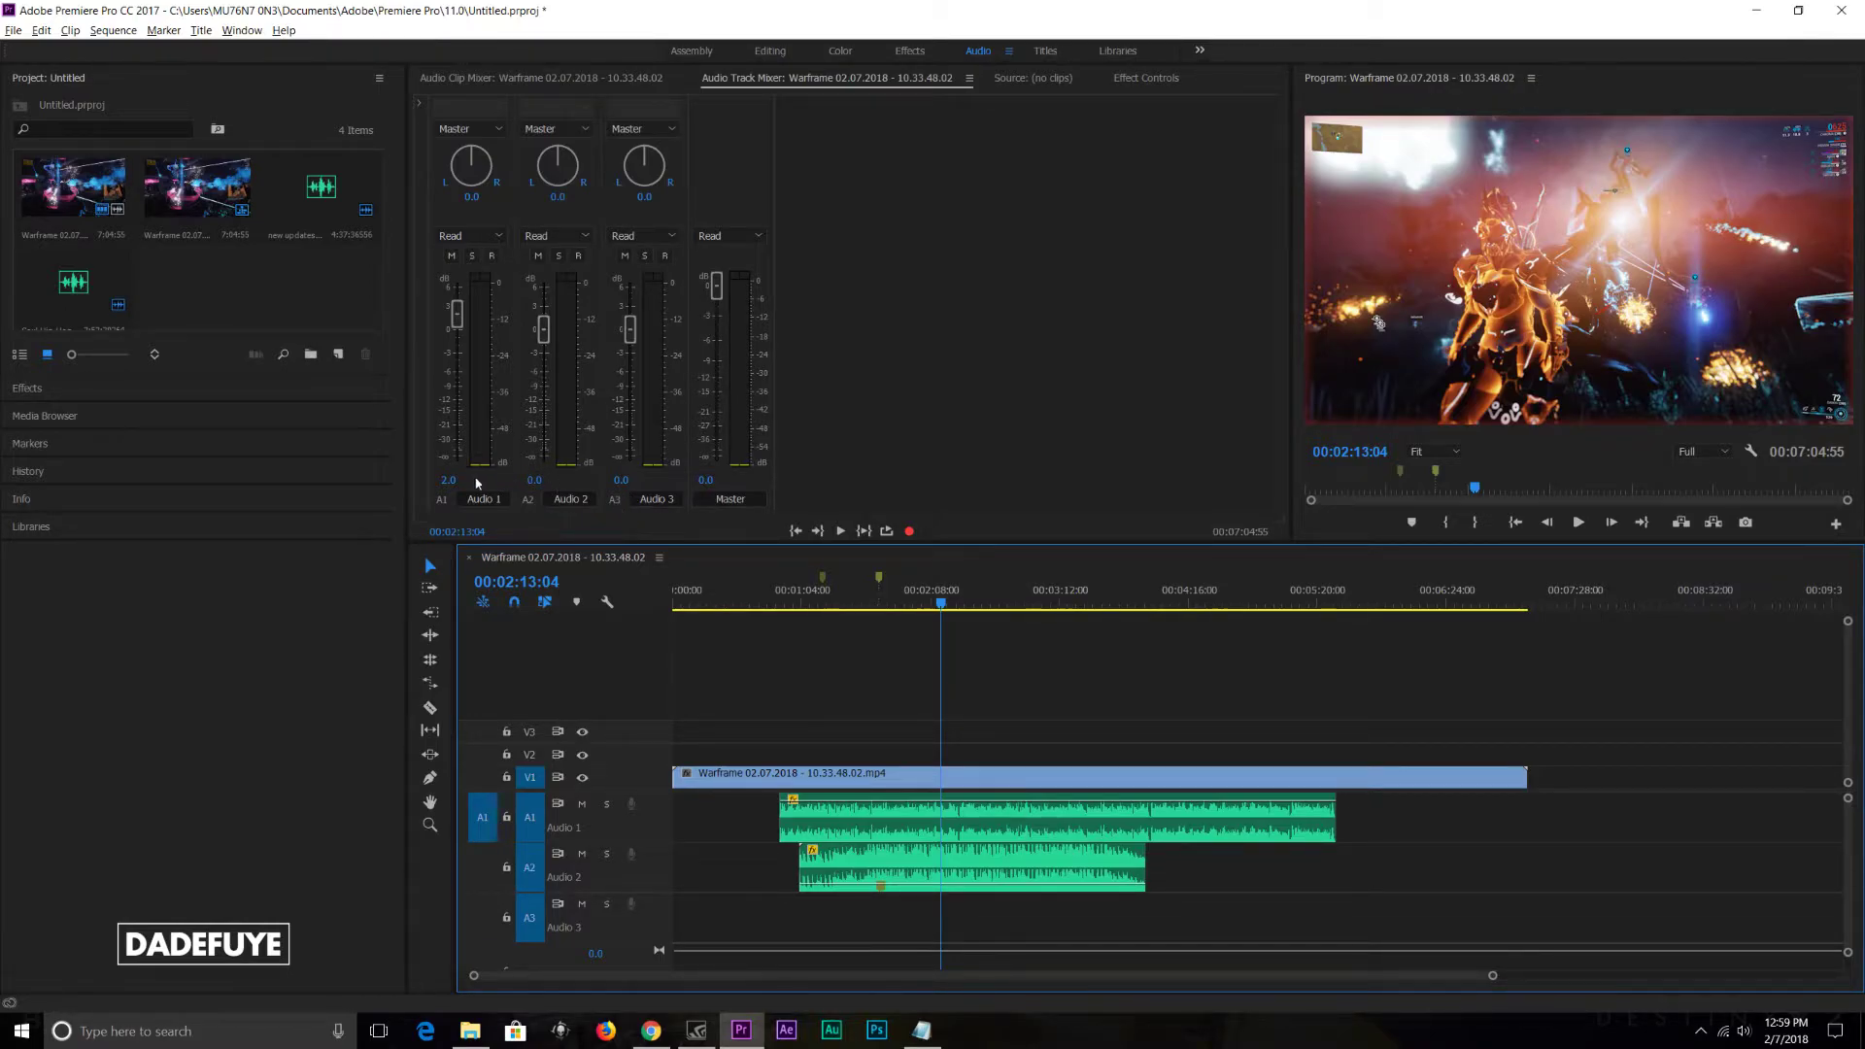
Step: Play the sequence from 00:02:13:04 to check the track levels on the mixer meters, and return to the Editing workspace
left_click(1578, 525)
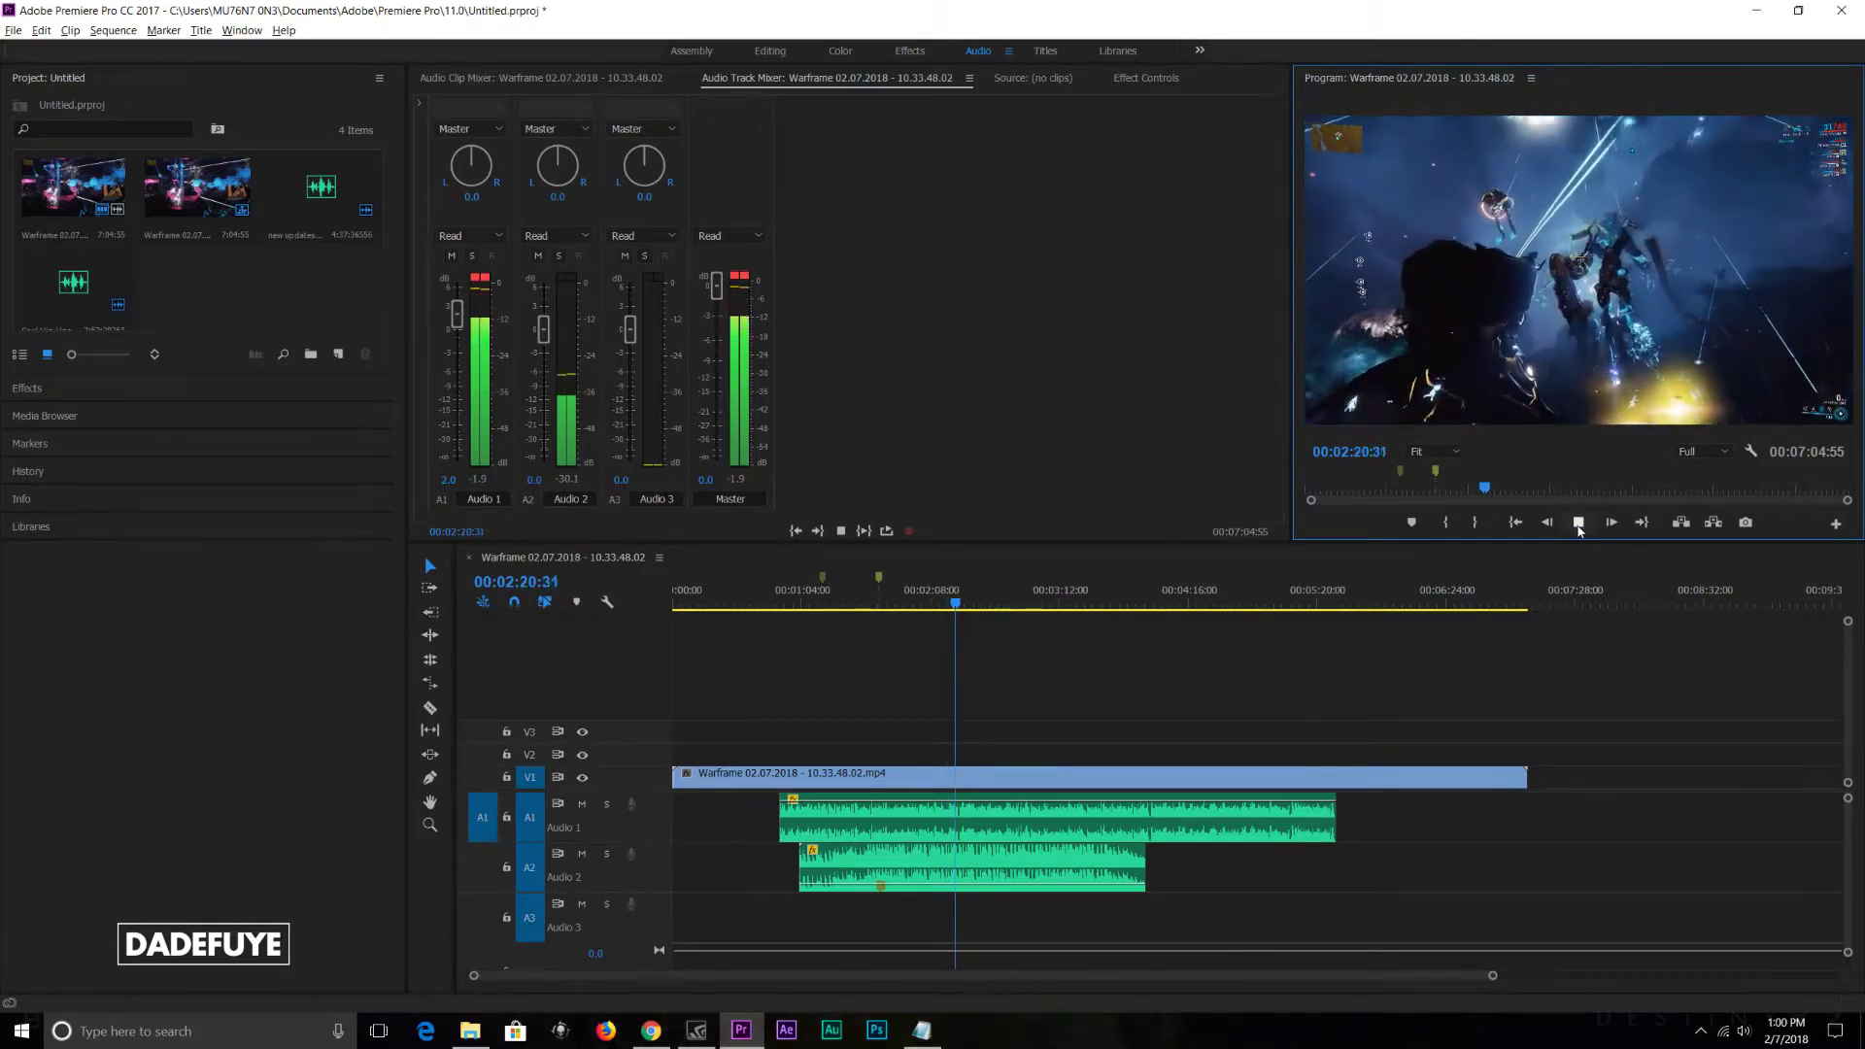
left_click(1580, 525)
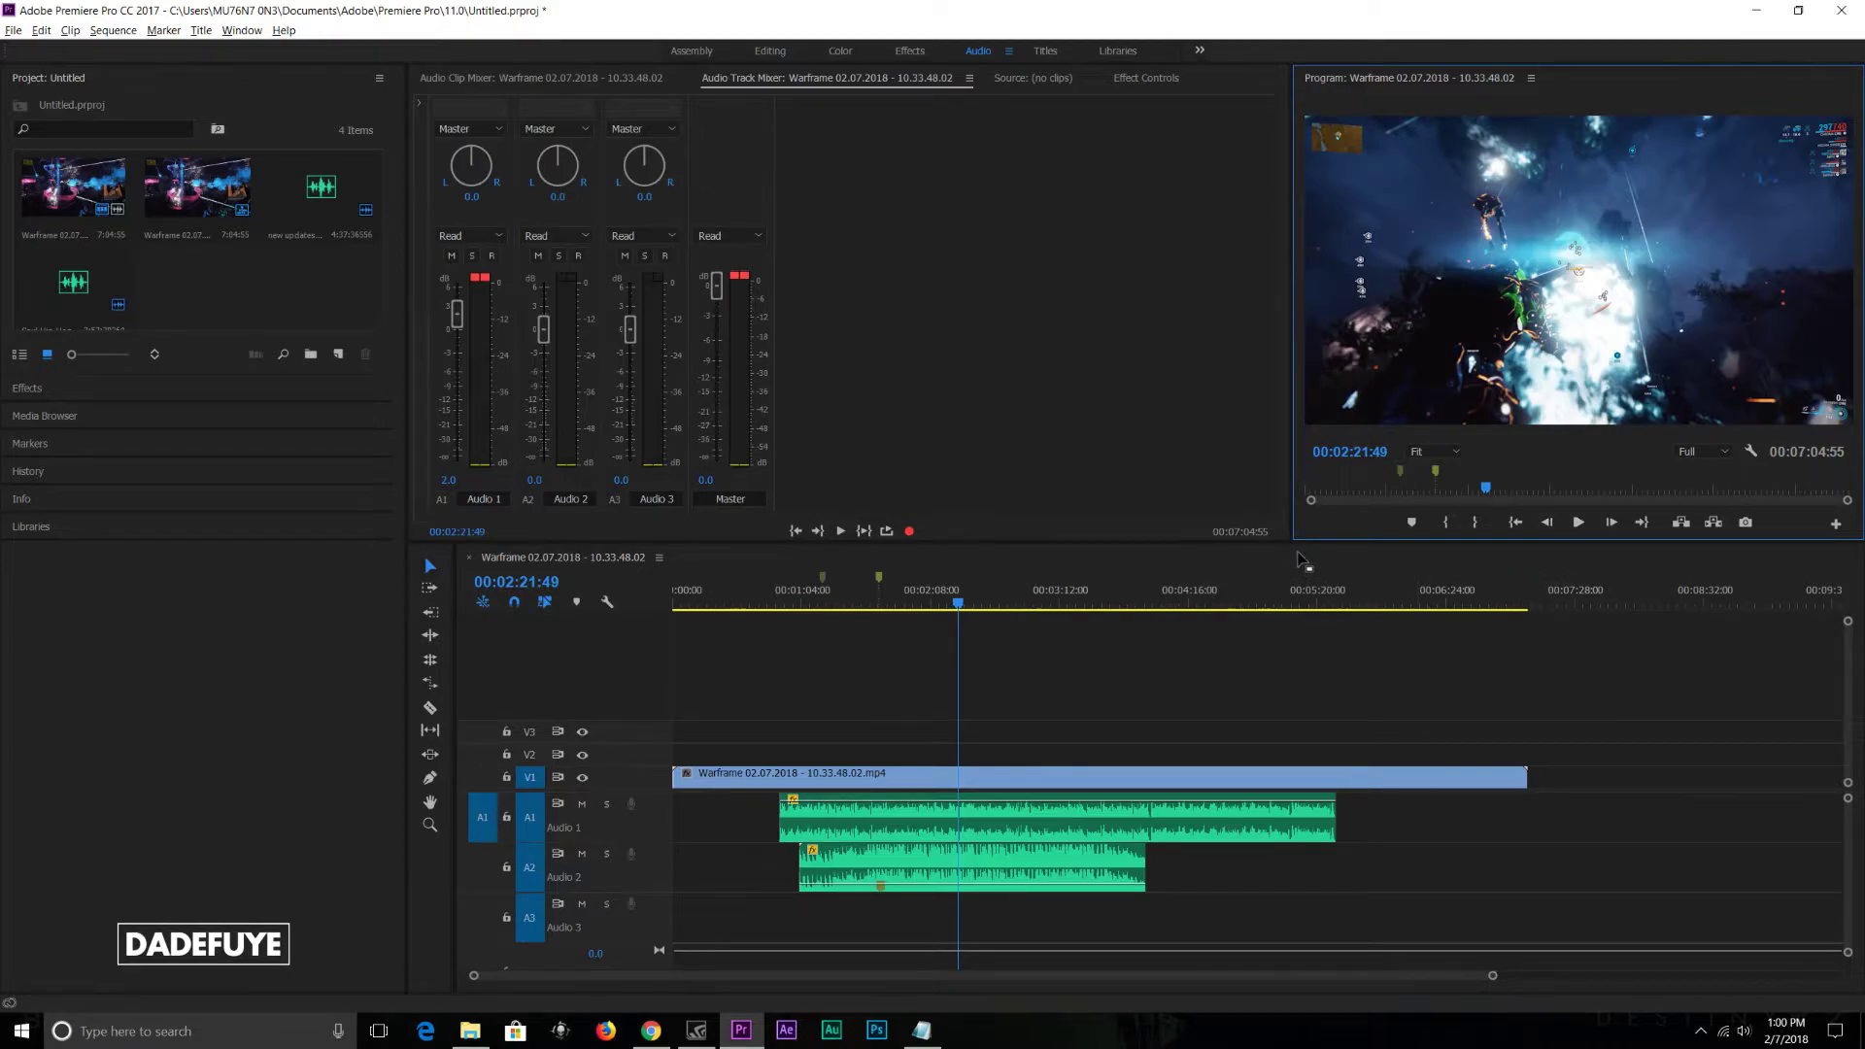
left_click(770, 51)
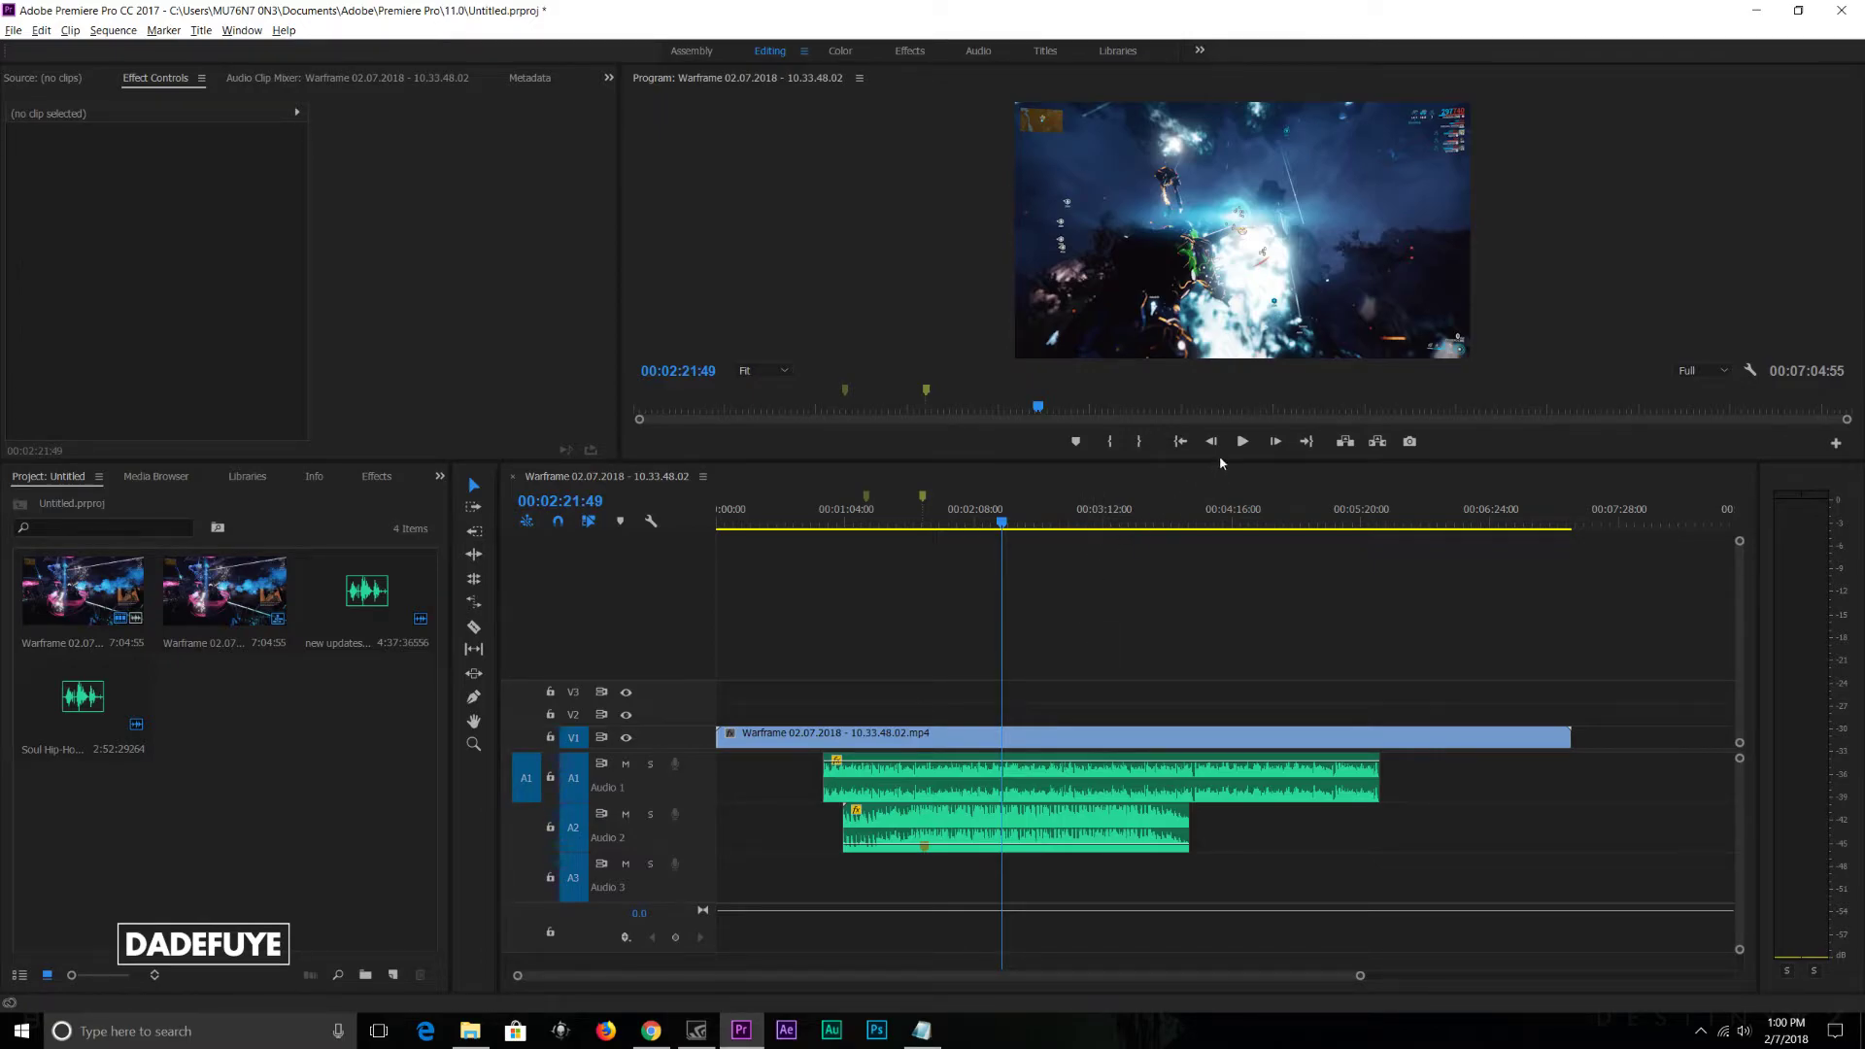
left_click(1071, 524)
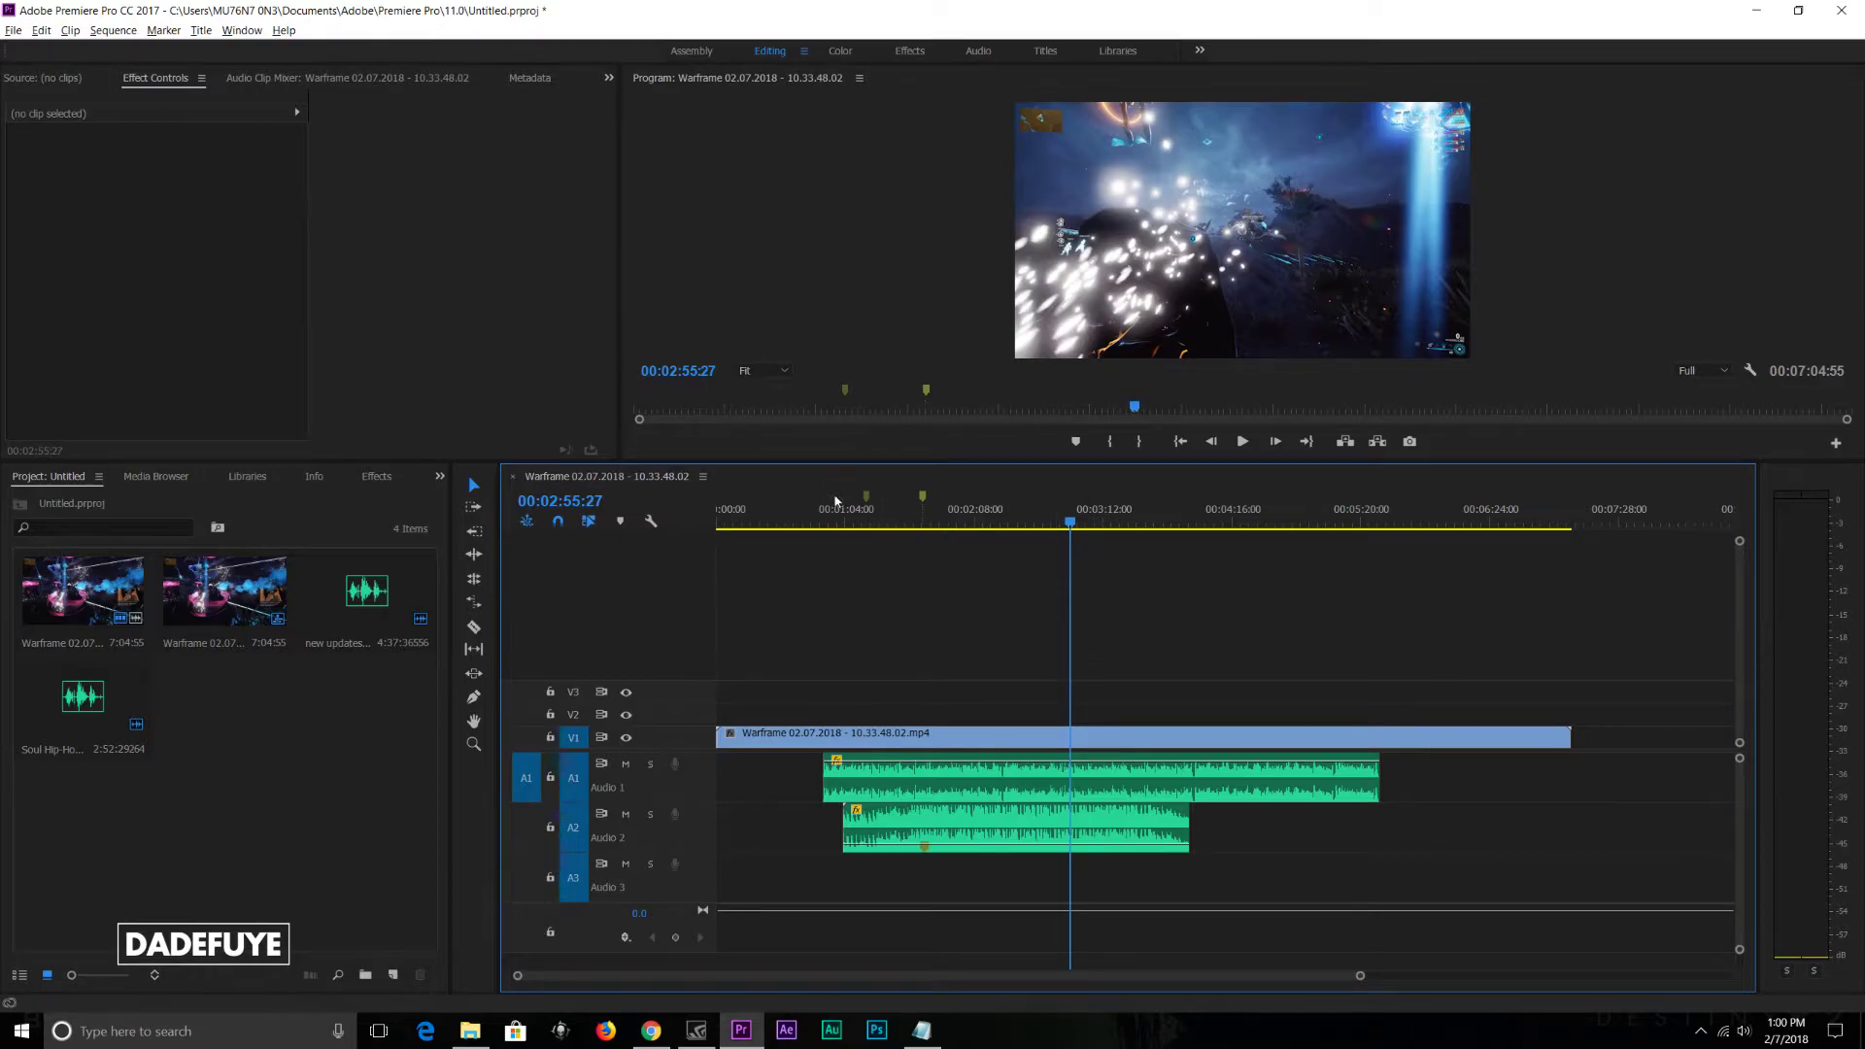
left_click(839, 519)
left_click(1288, 520)
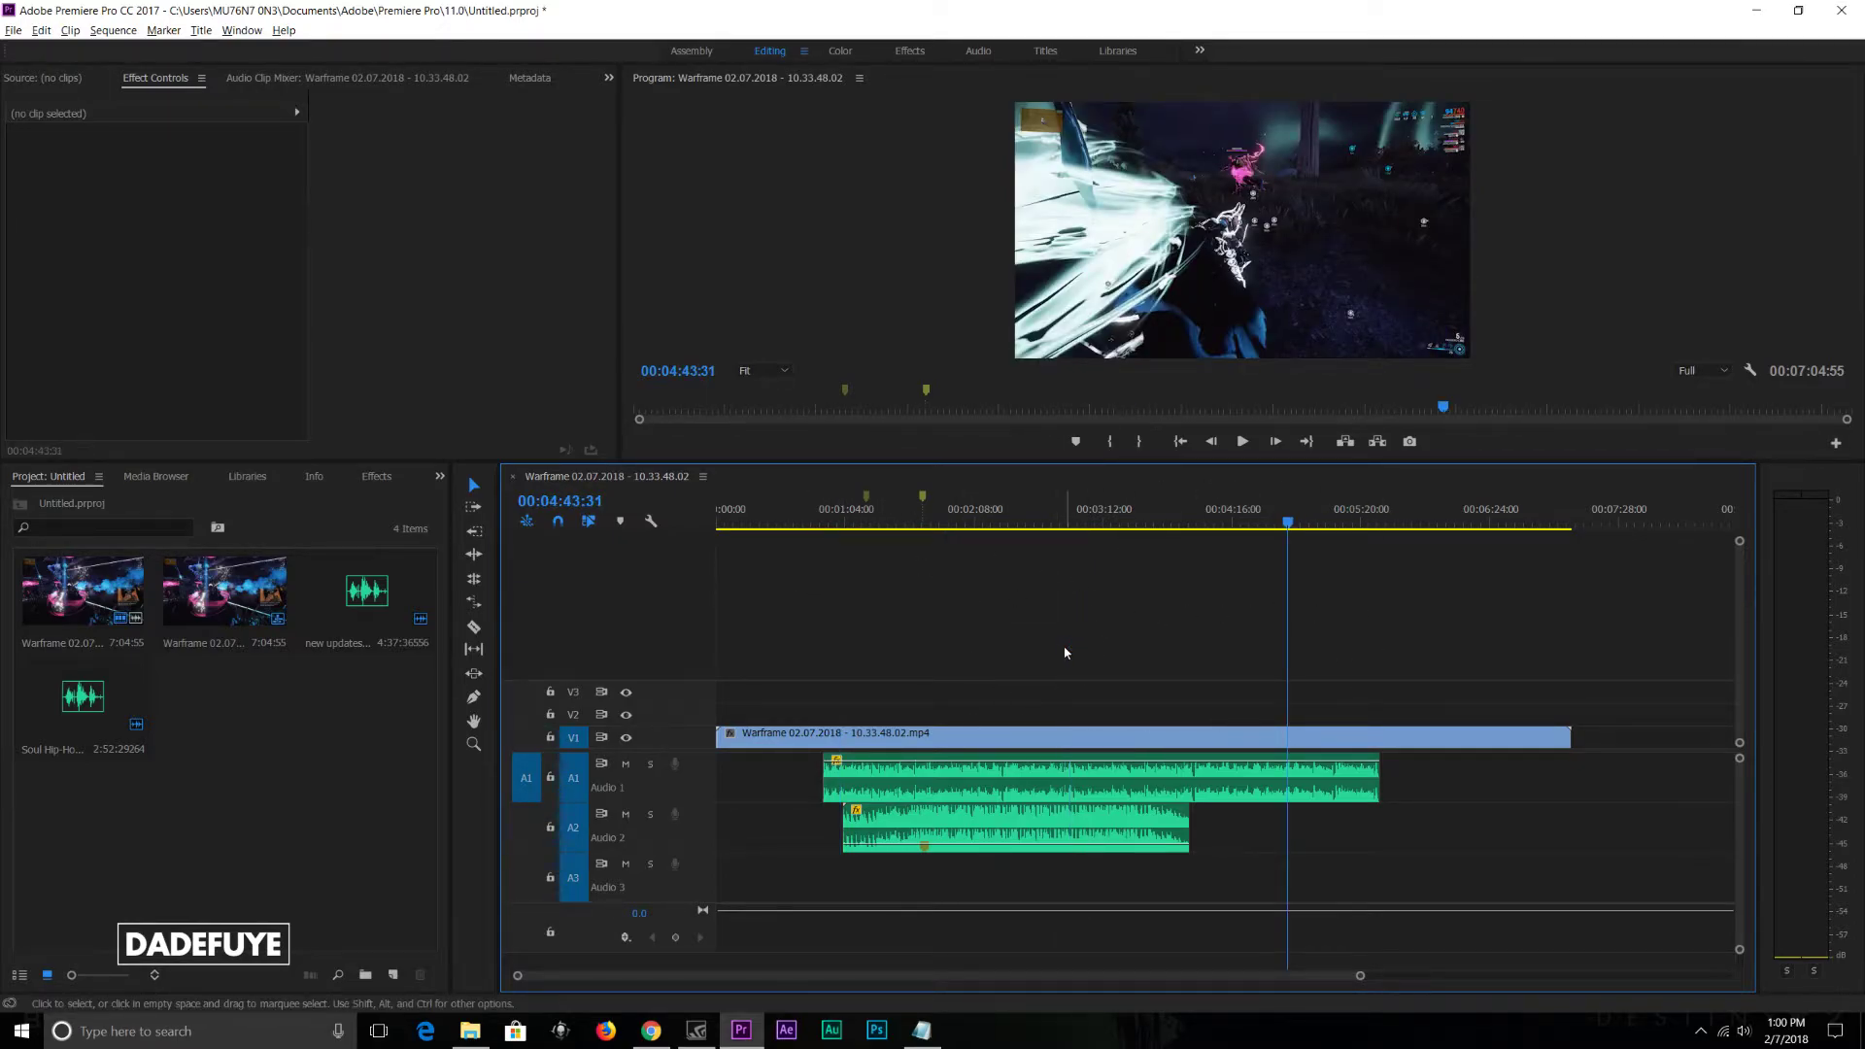
Step: Look through the Dissolve video transitions for Cross Dissolve and return to the project's media items
left_click(375, 476)
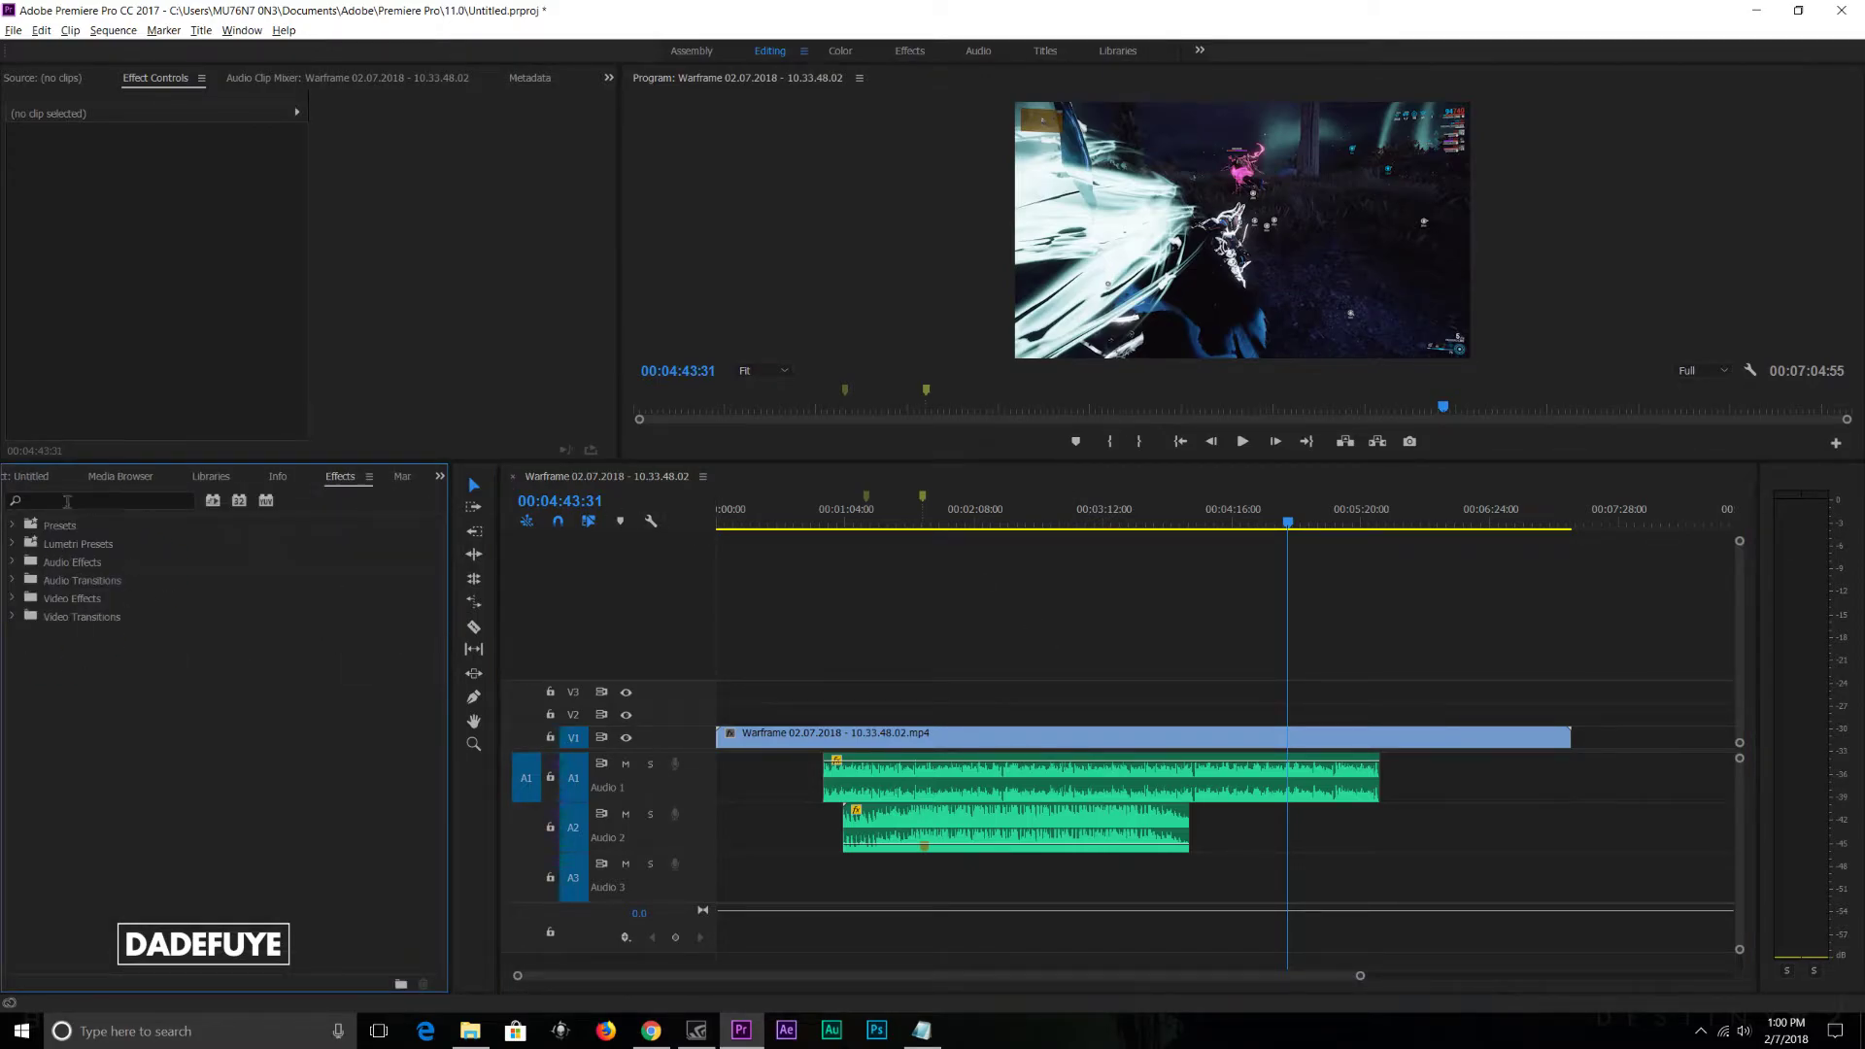
left_click(12, 616)
left_click(19, 653)
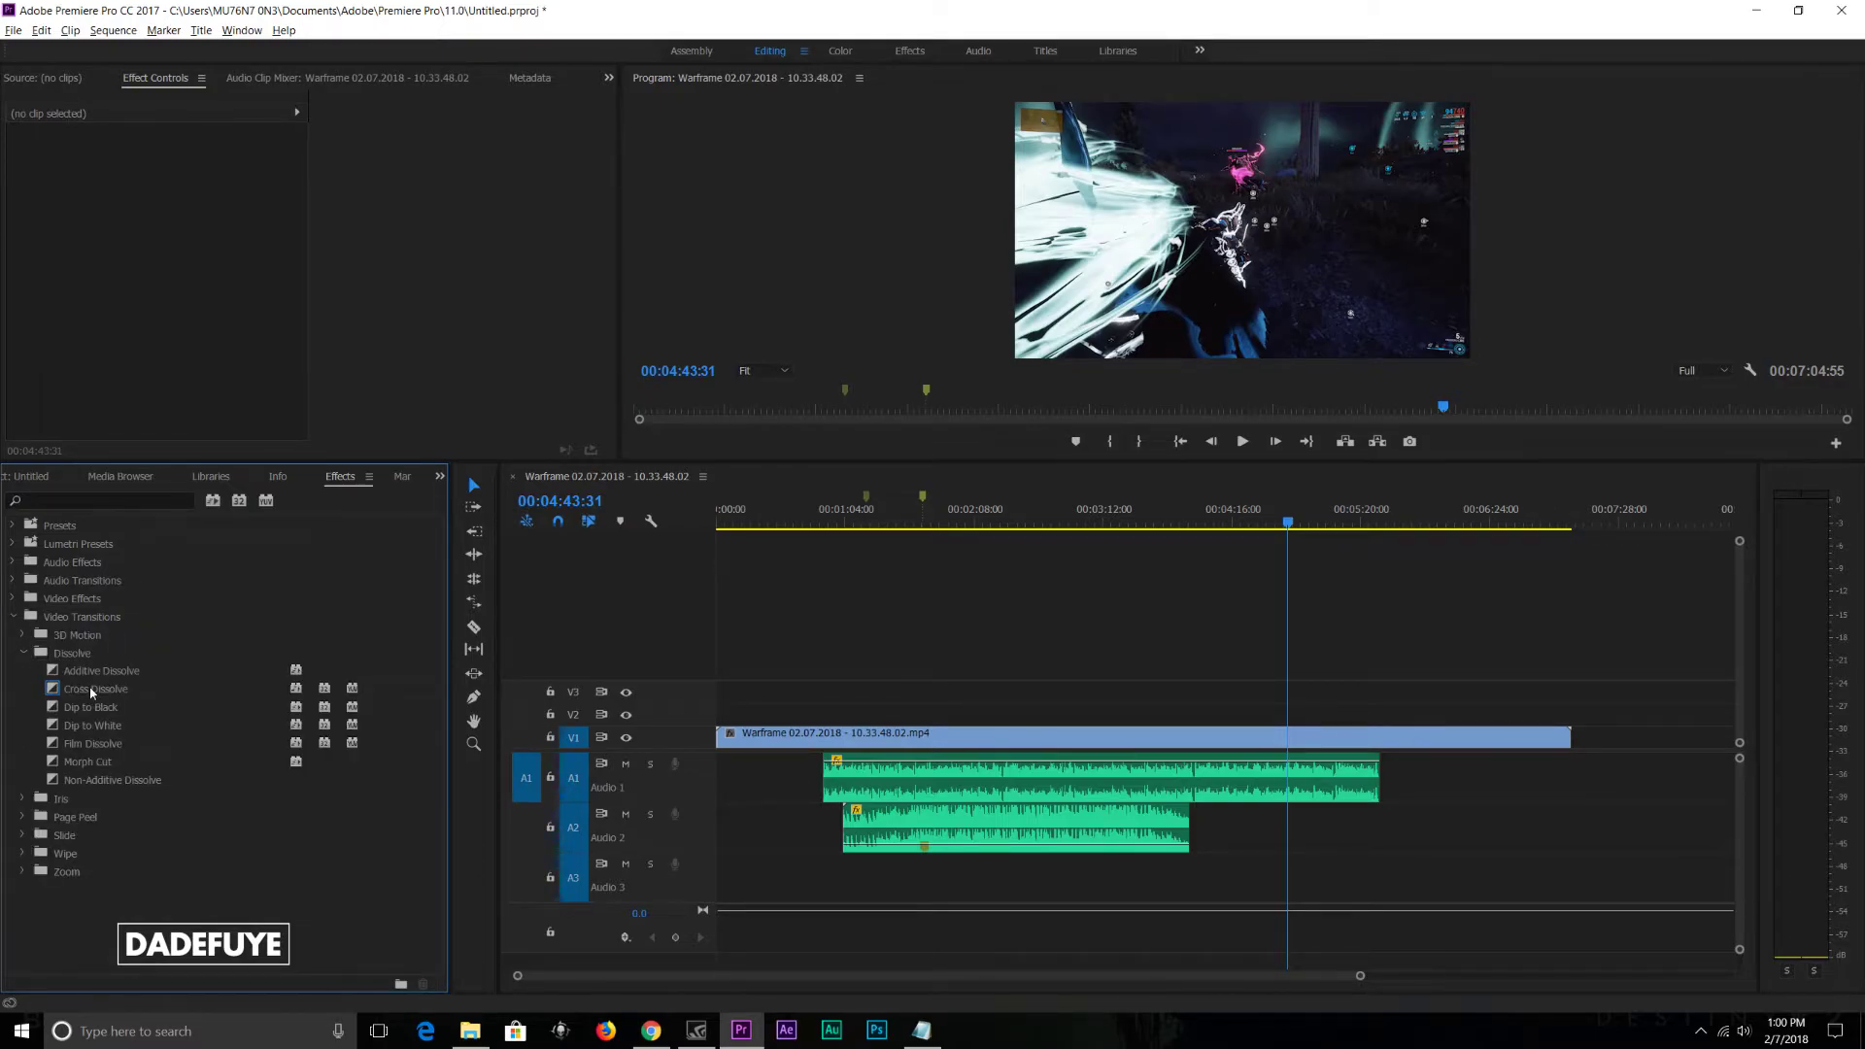
left_click_drag(93, 691, 607, 629)
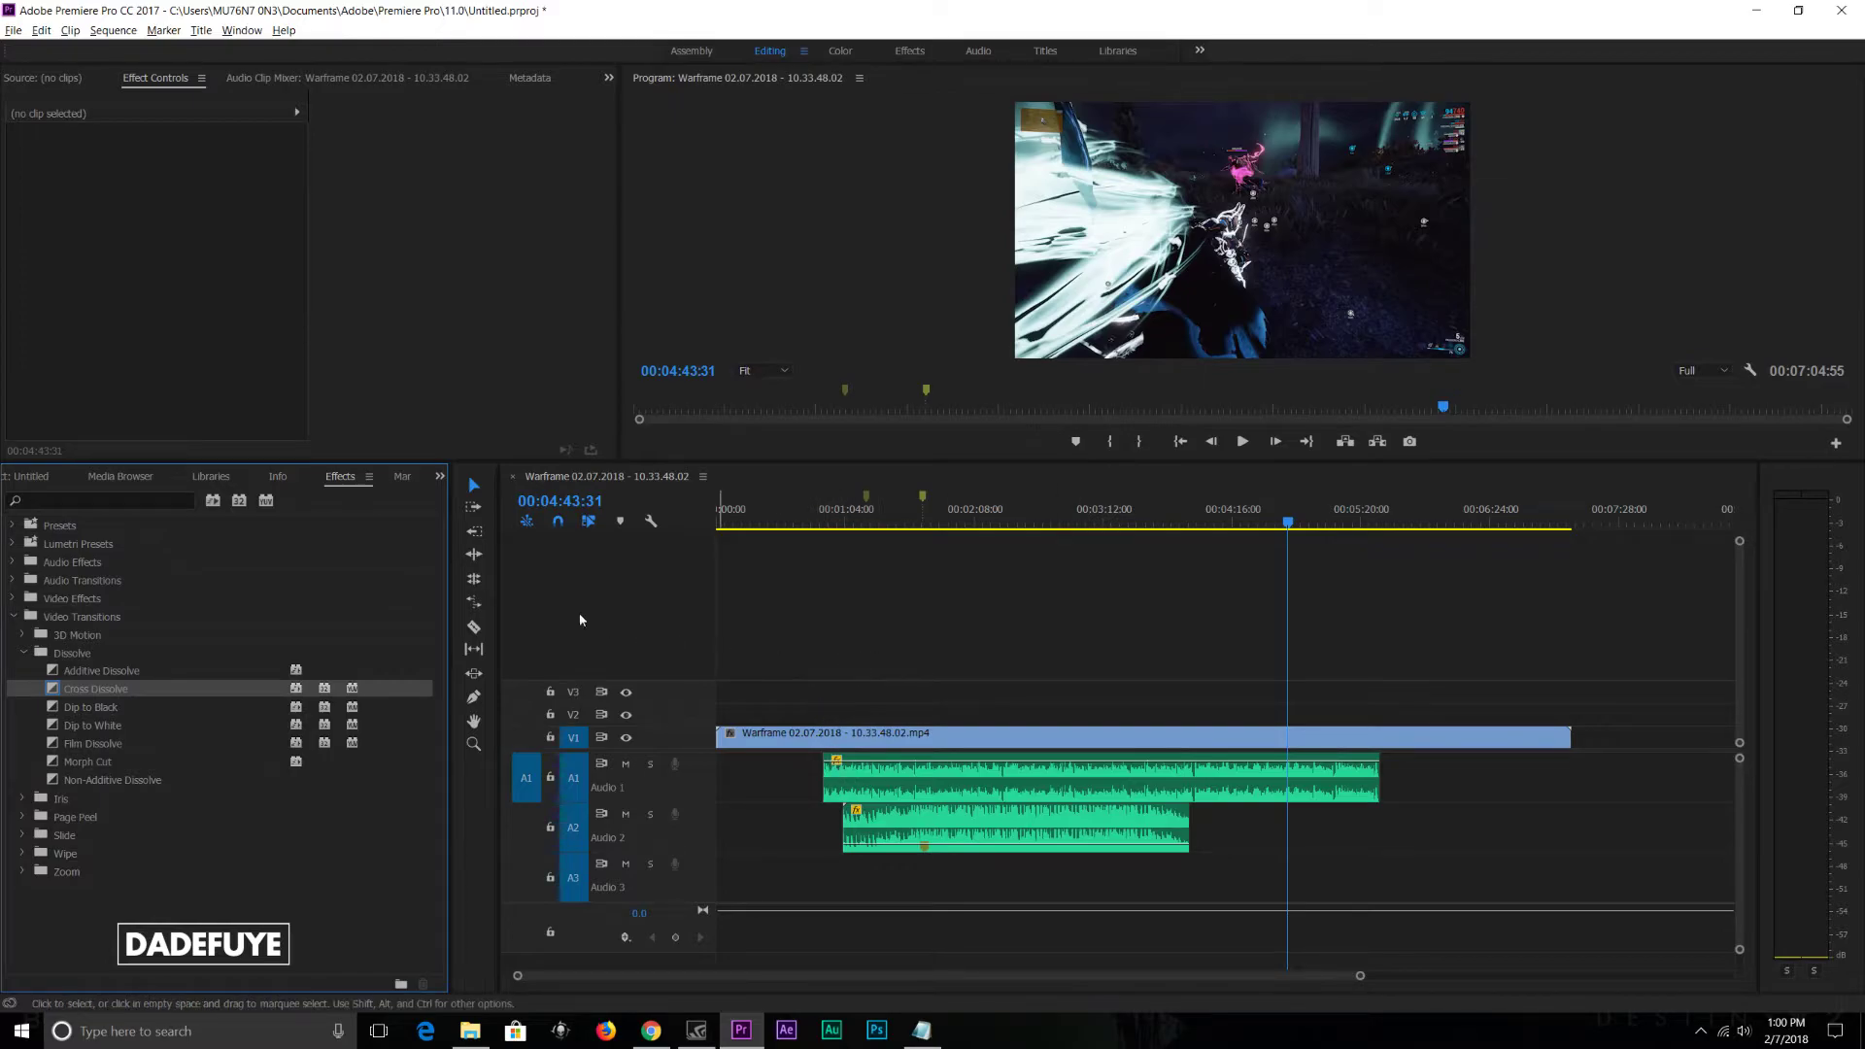
left_click(14, 617)
left_click(32, 476)
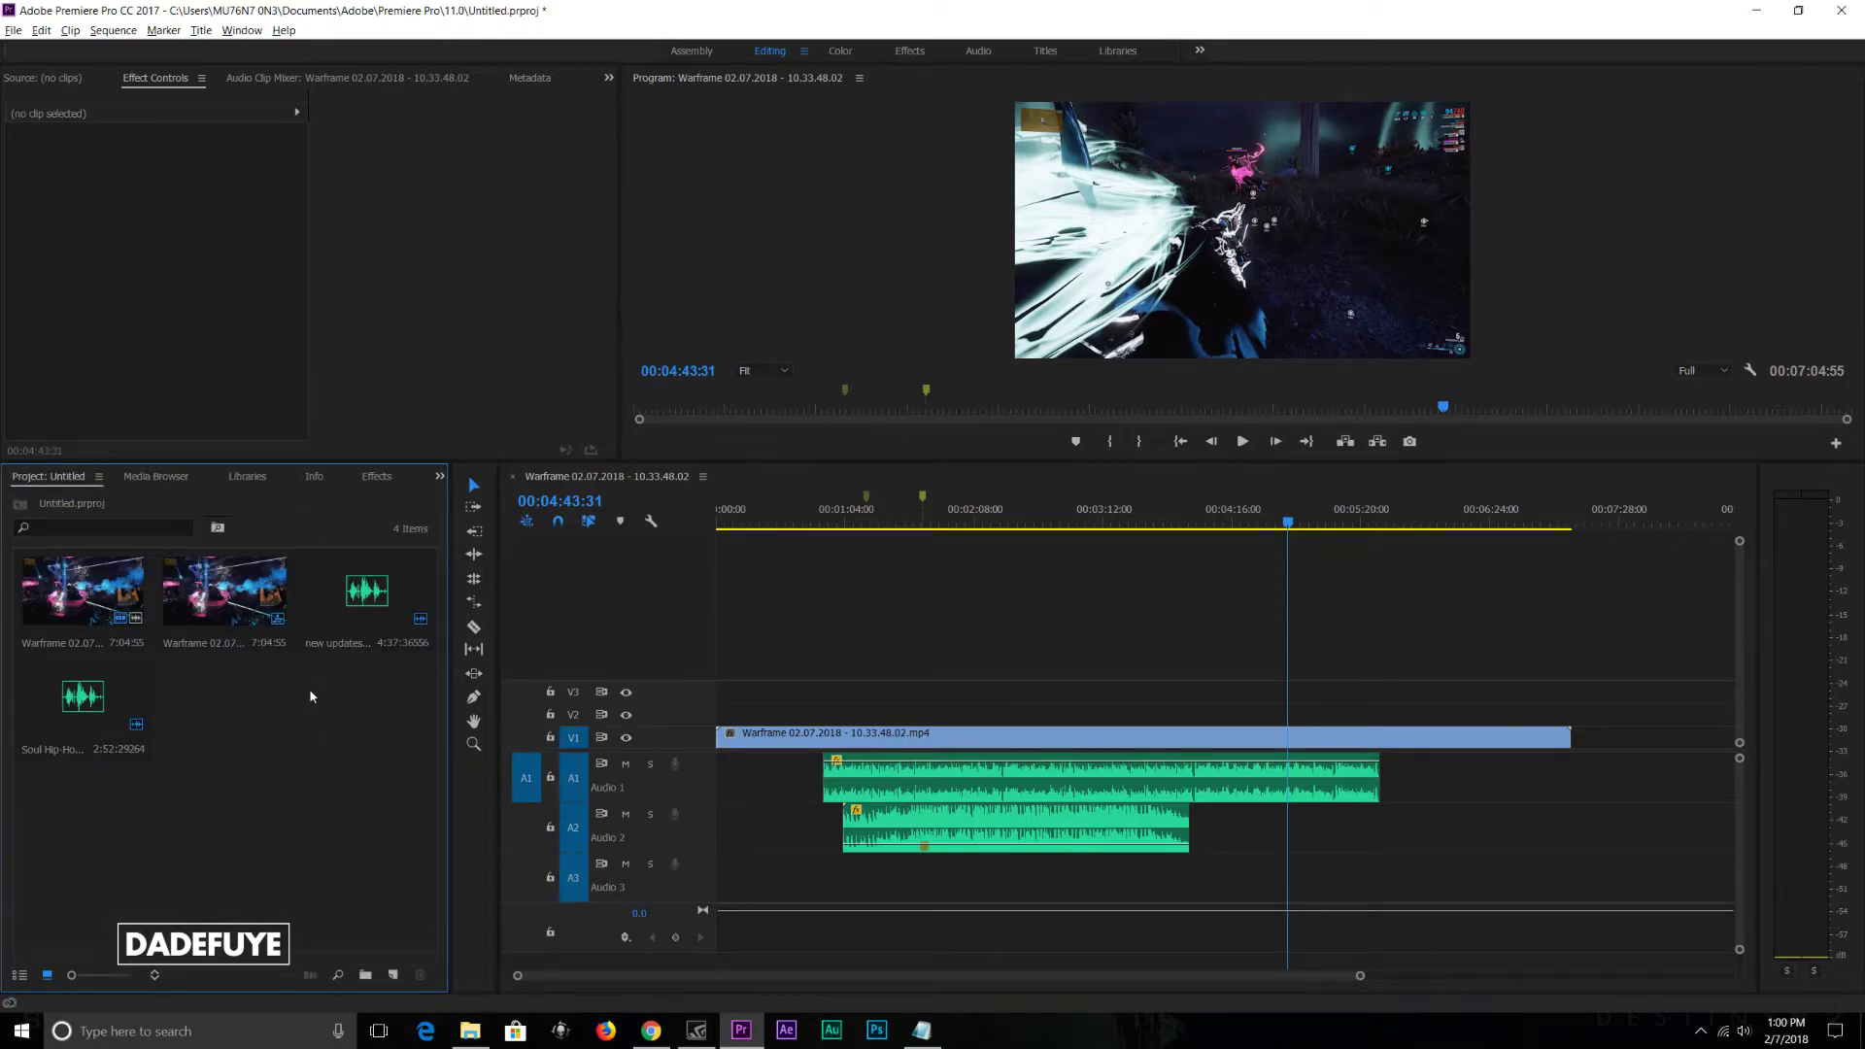
left_click(1020, 515)
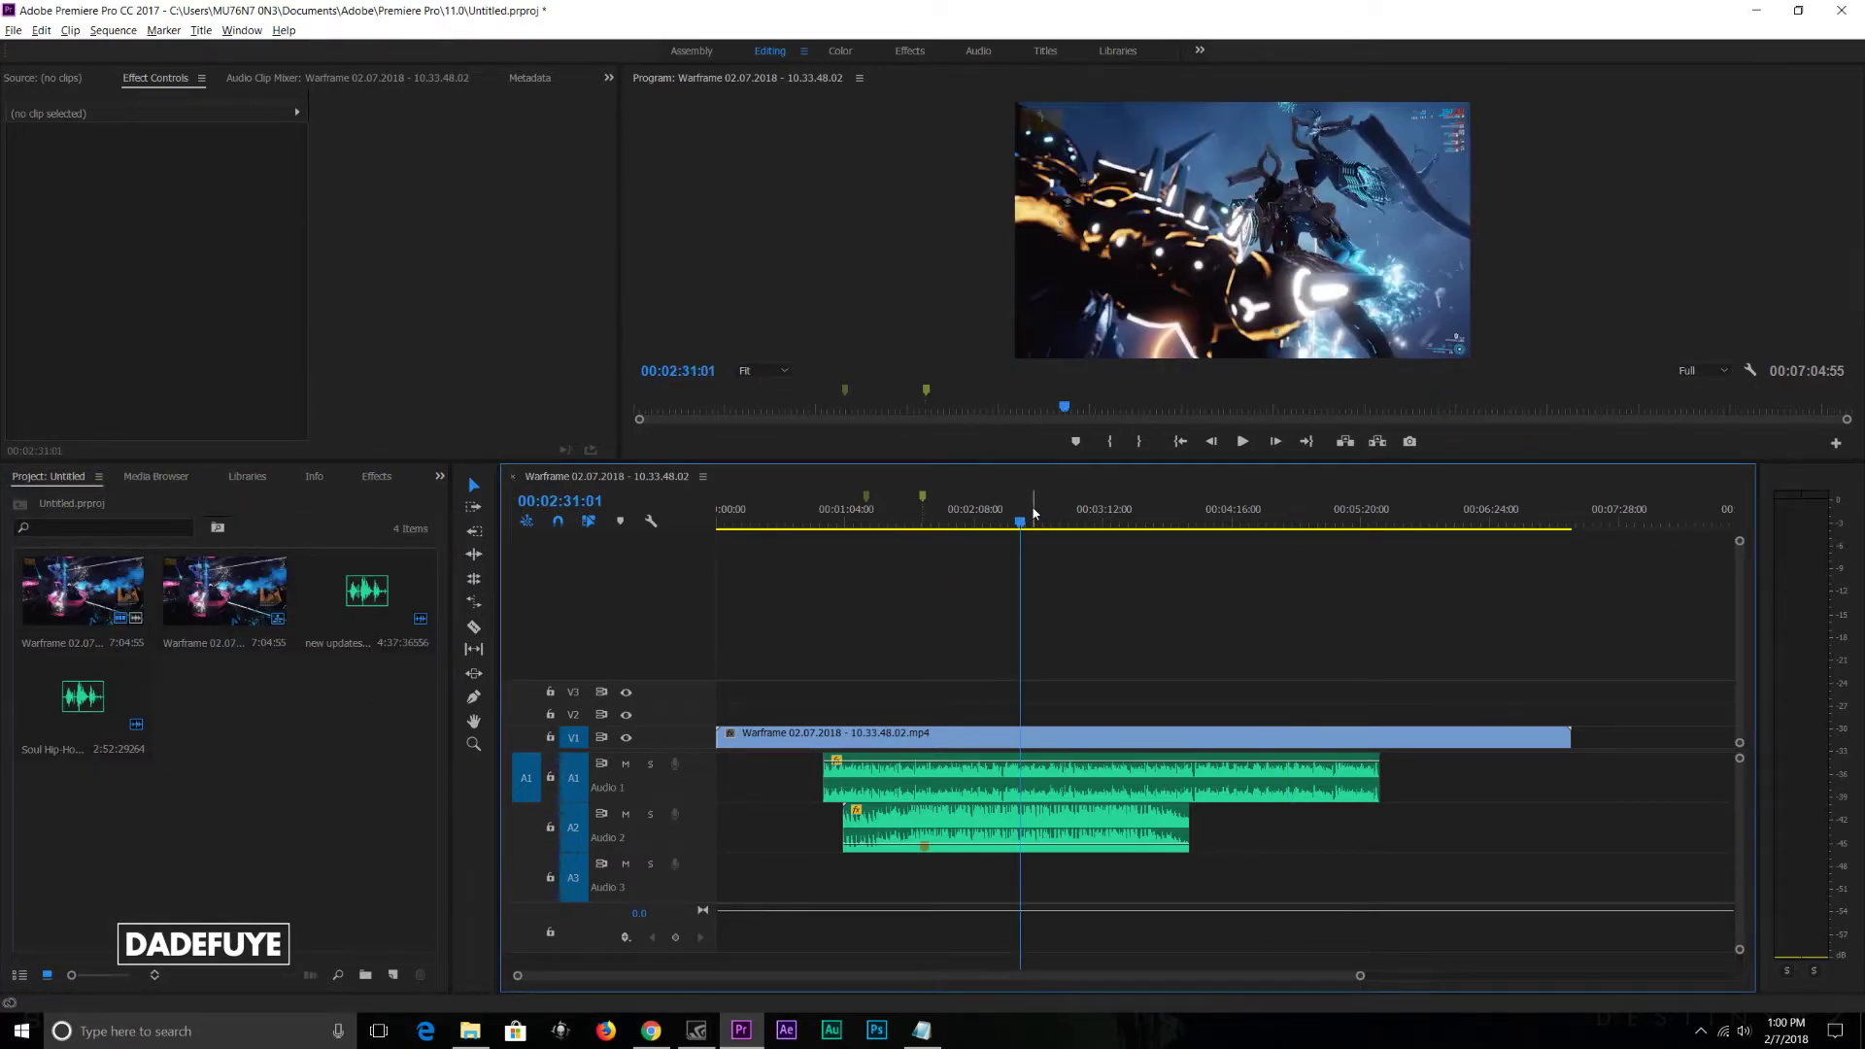
left_click(827, 515)
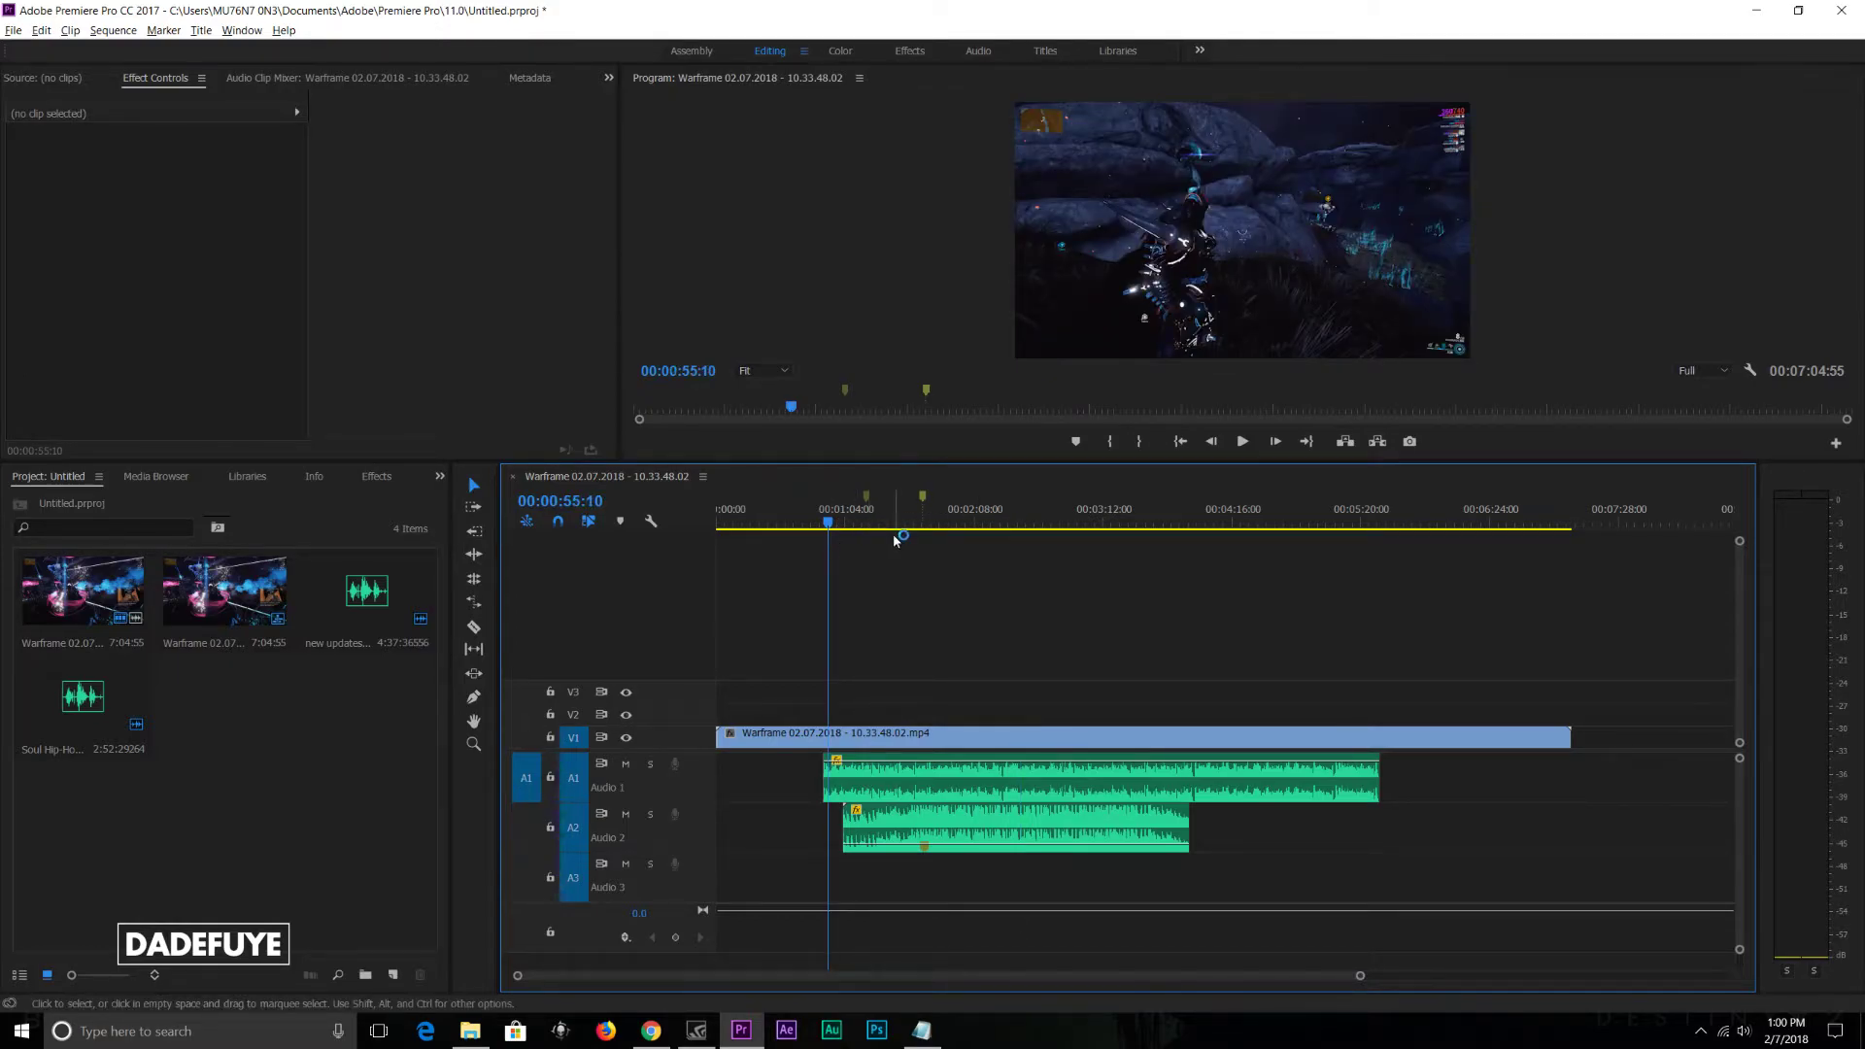
left_click(894, 522)
left_click(959, 735)
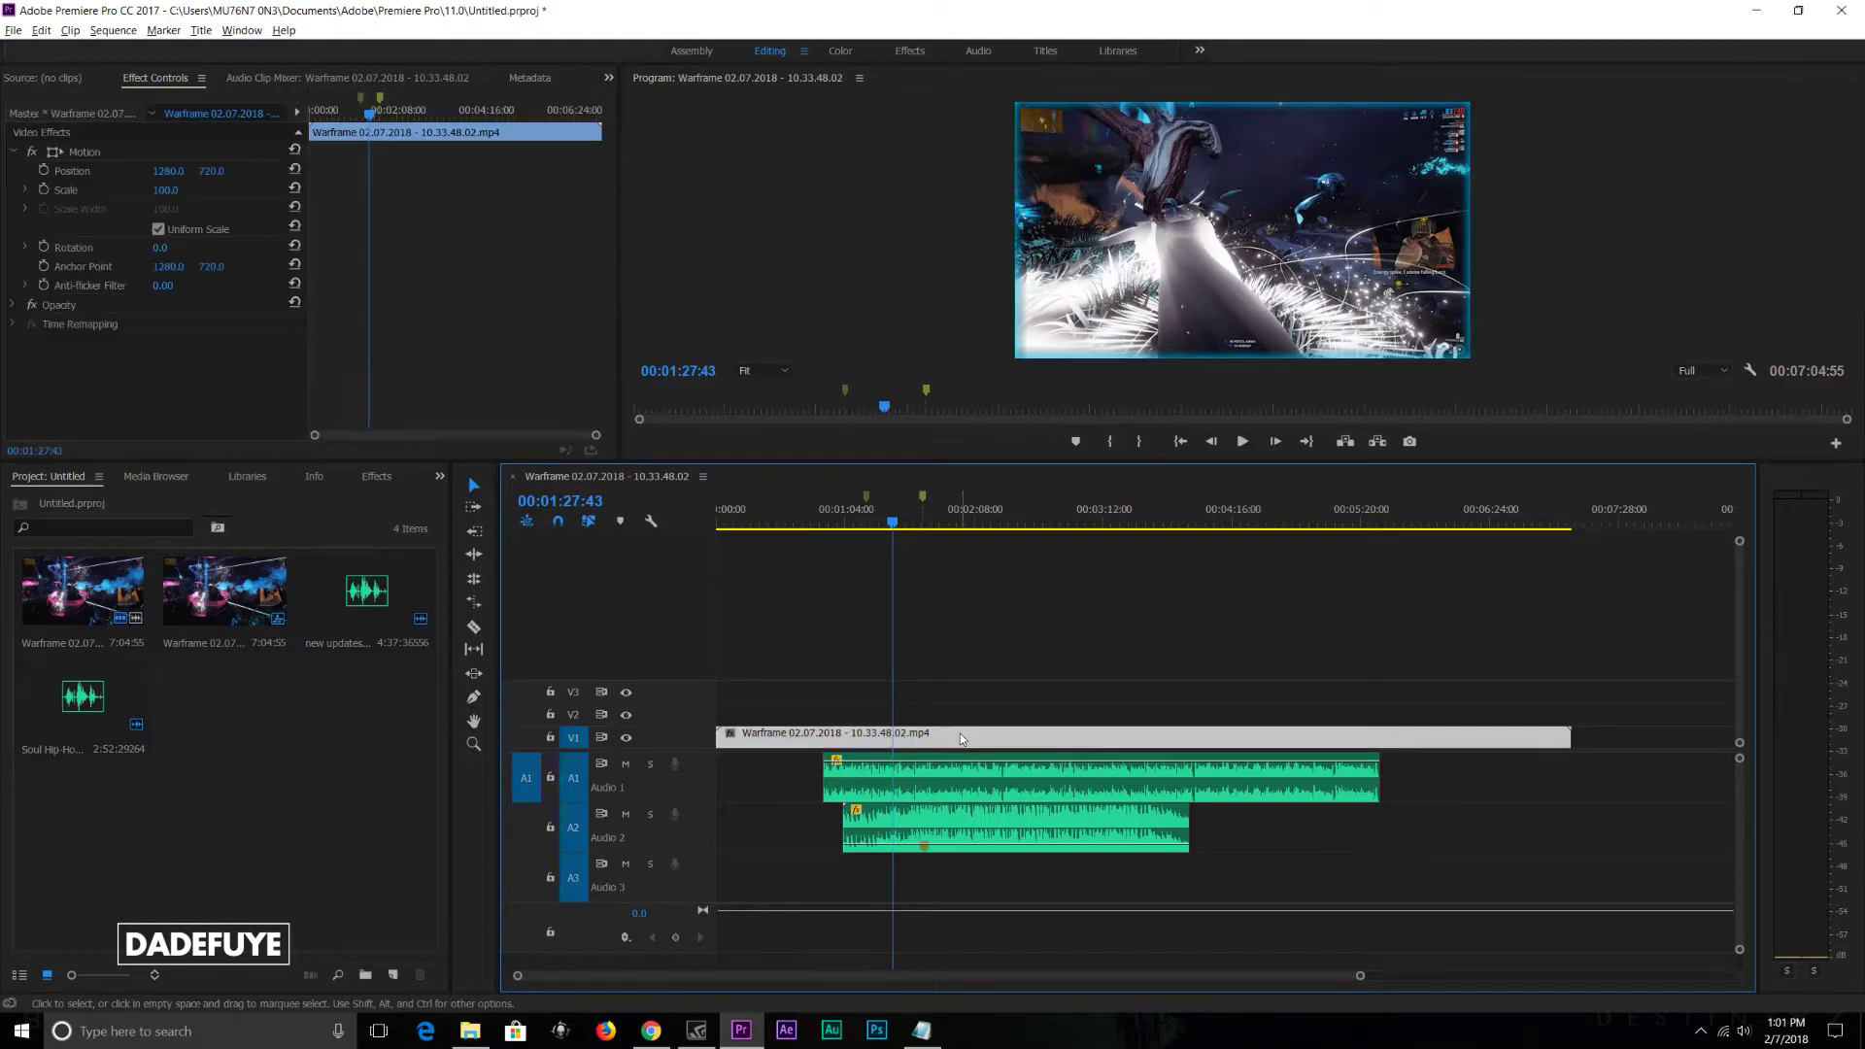
left_click(1375, 709)
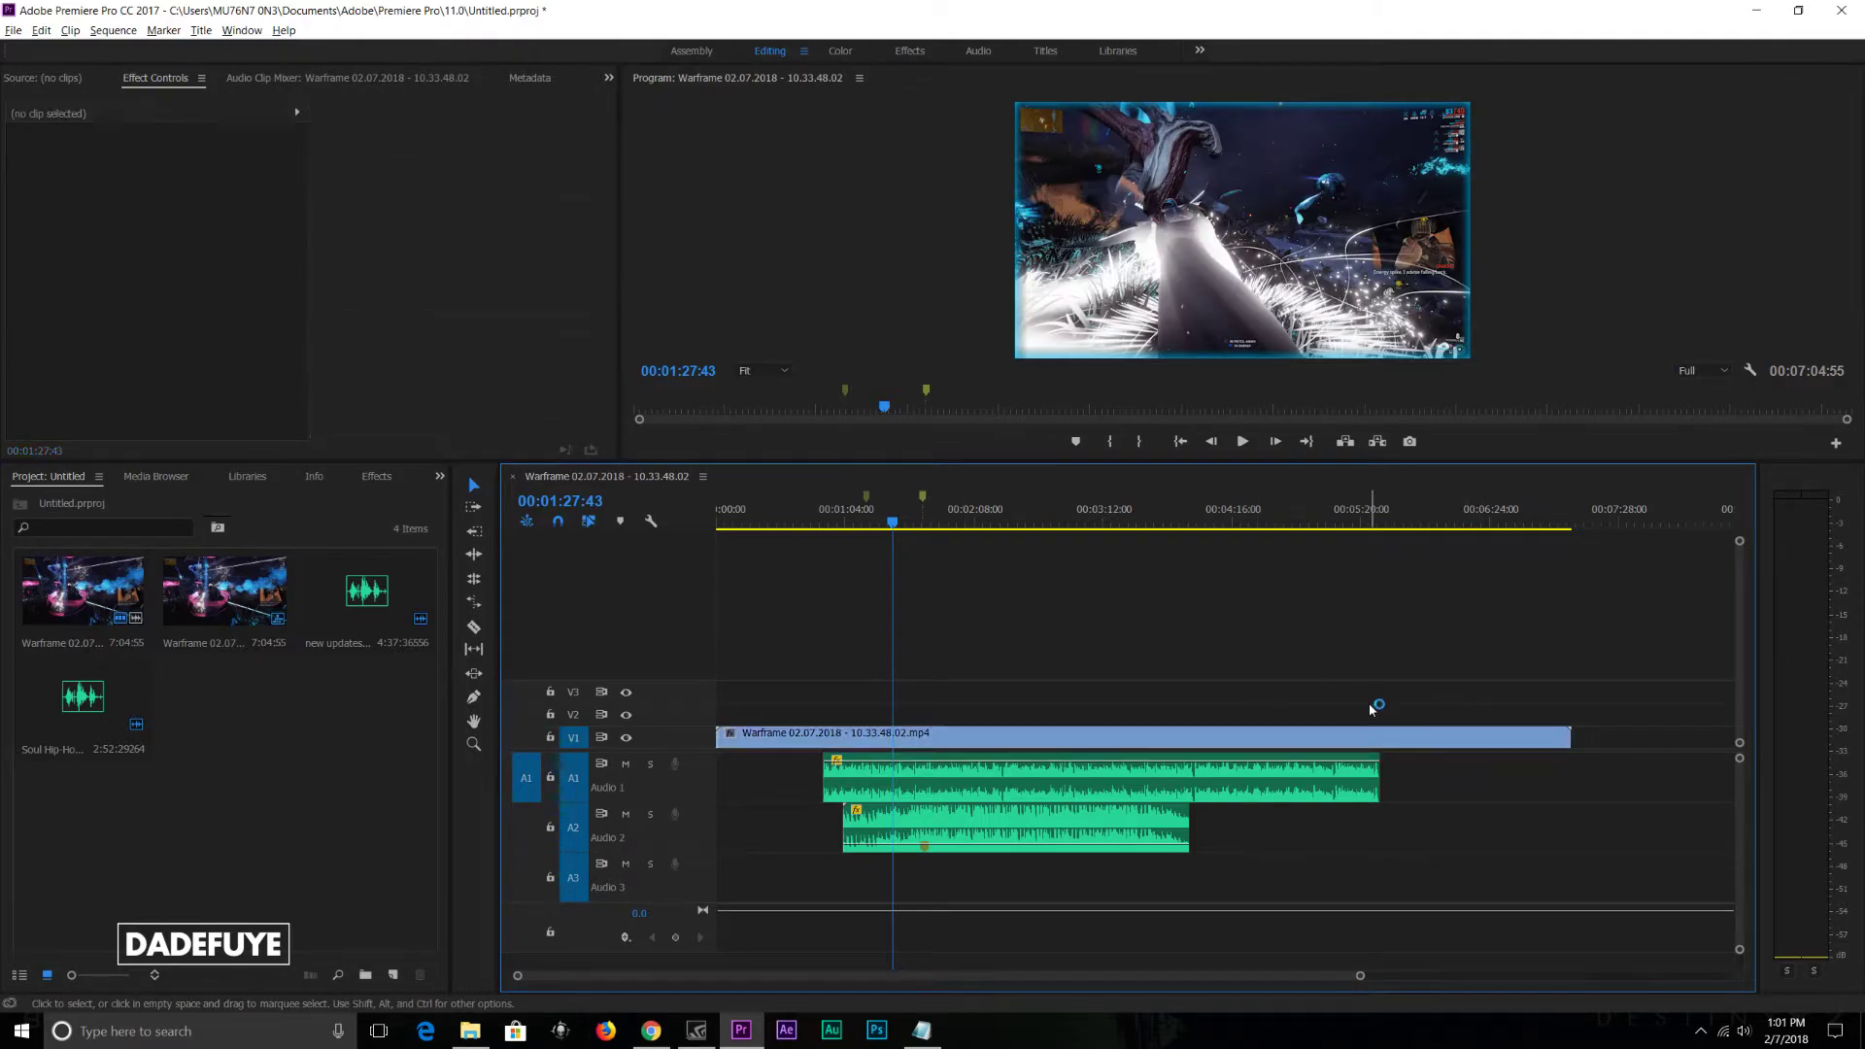
left_click(1371, 740)
left_click(972, 715)
left_click(974, 743)
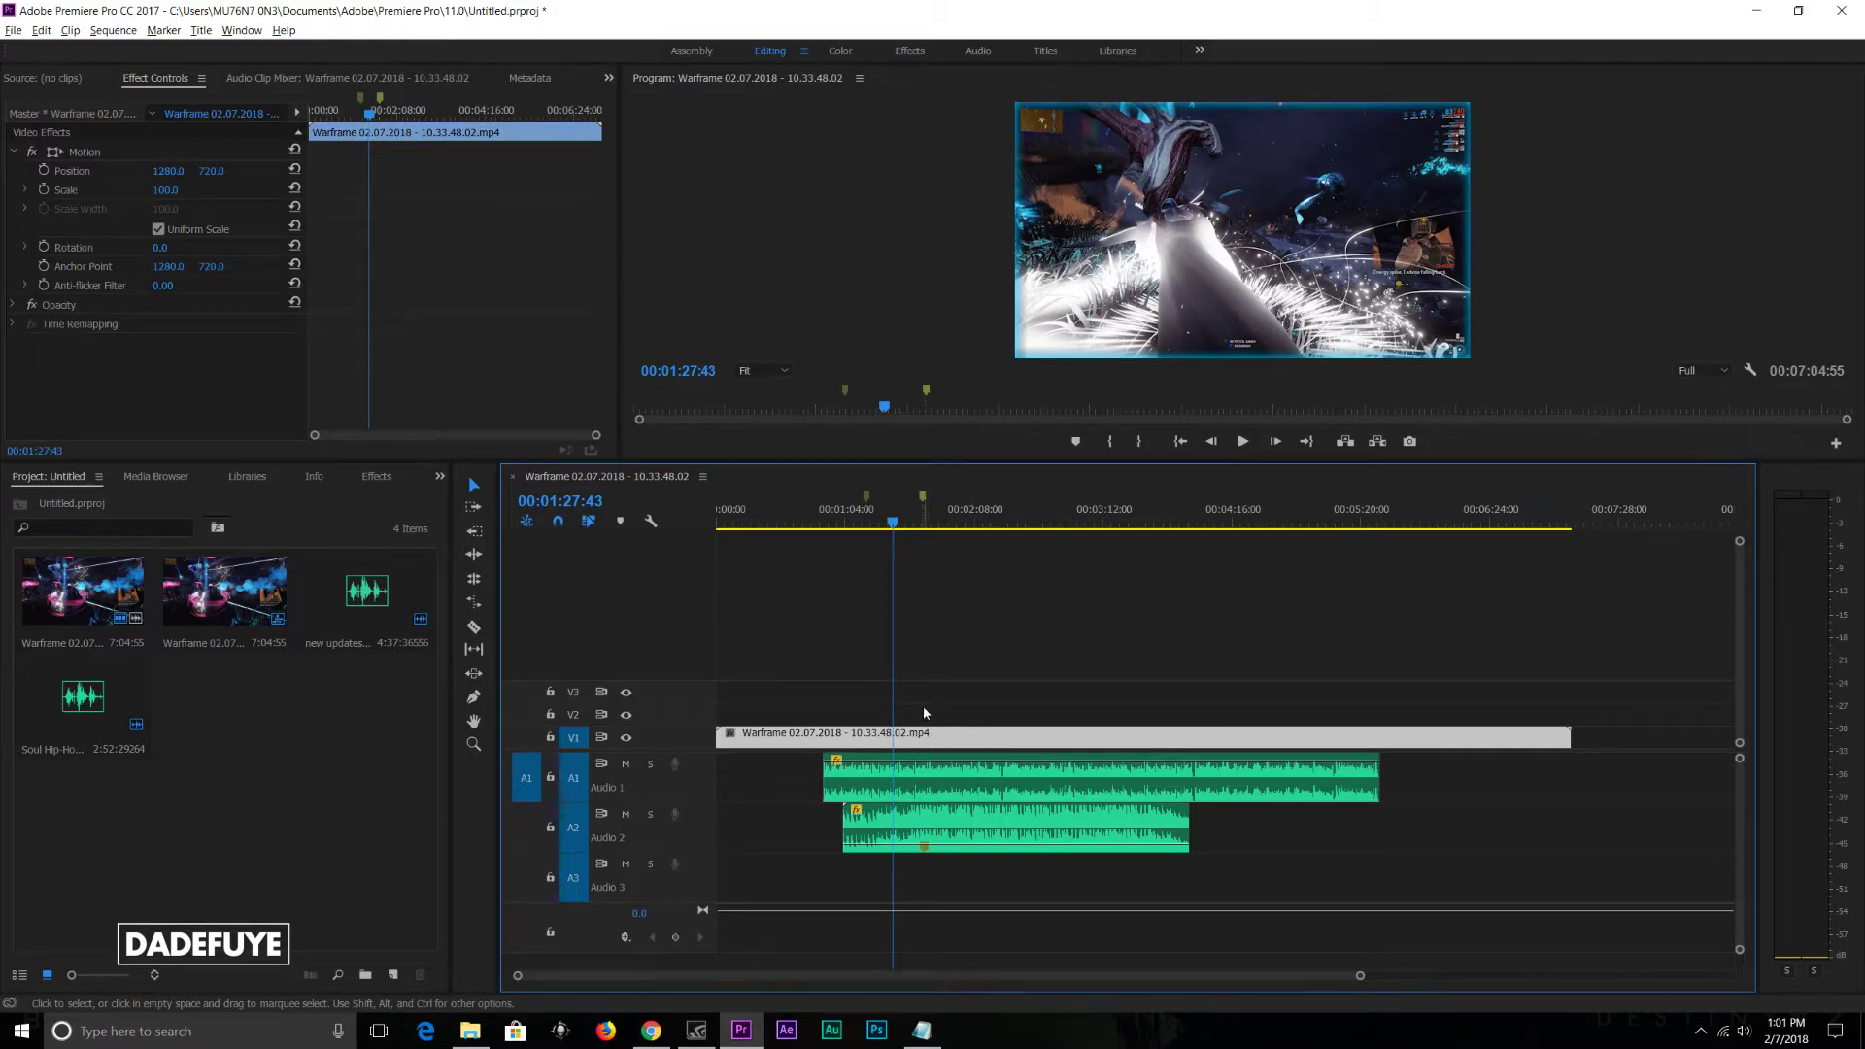
left_click(947, 694)
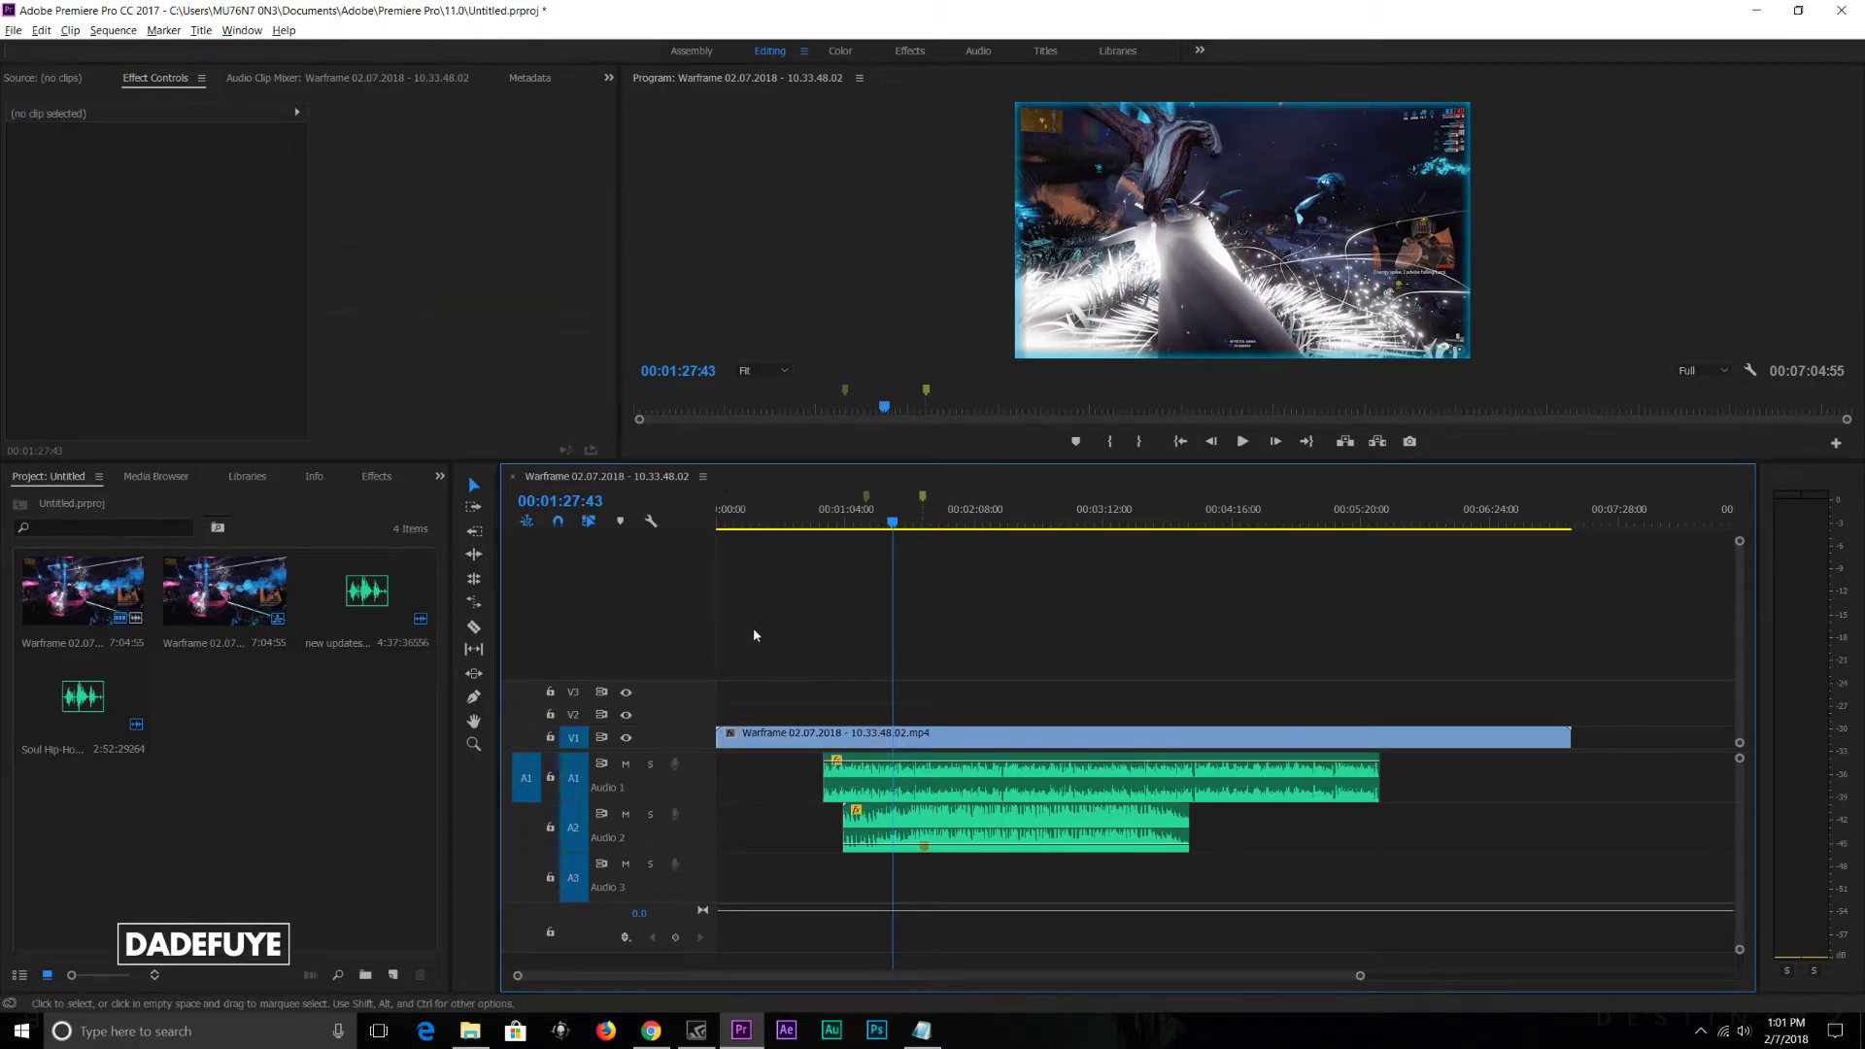
Step: Create a new 2560 by 1440 adjustment layer in the project at 59.94 fps with square pixels
right_click(332, 736)
mouse_move(447, 805)
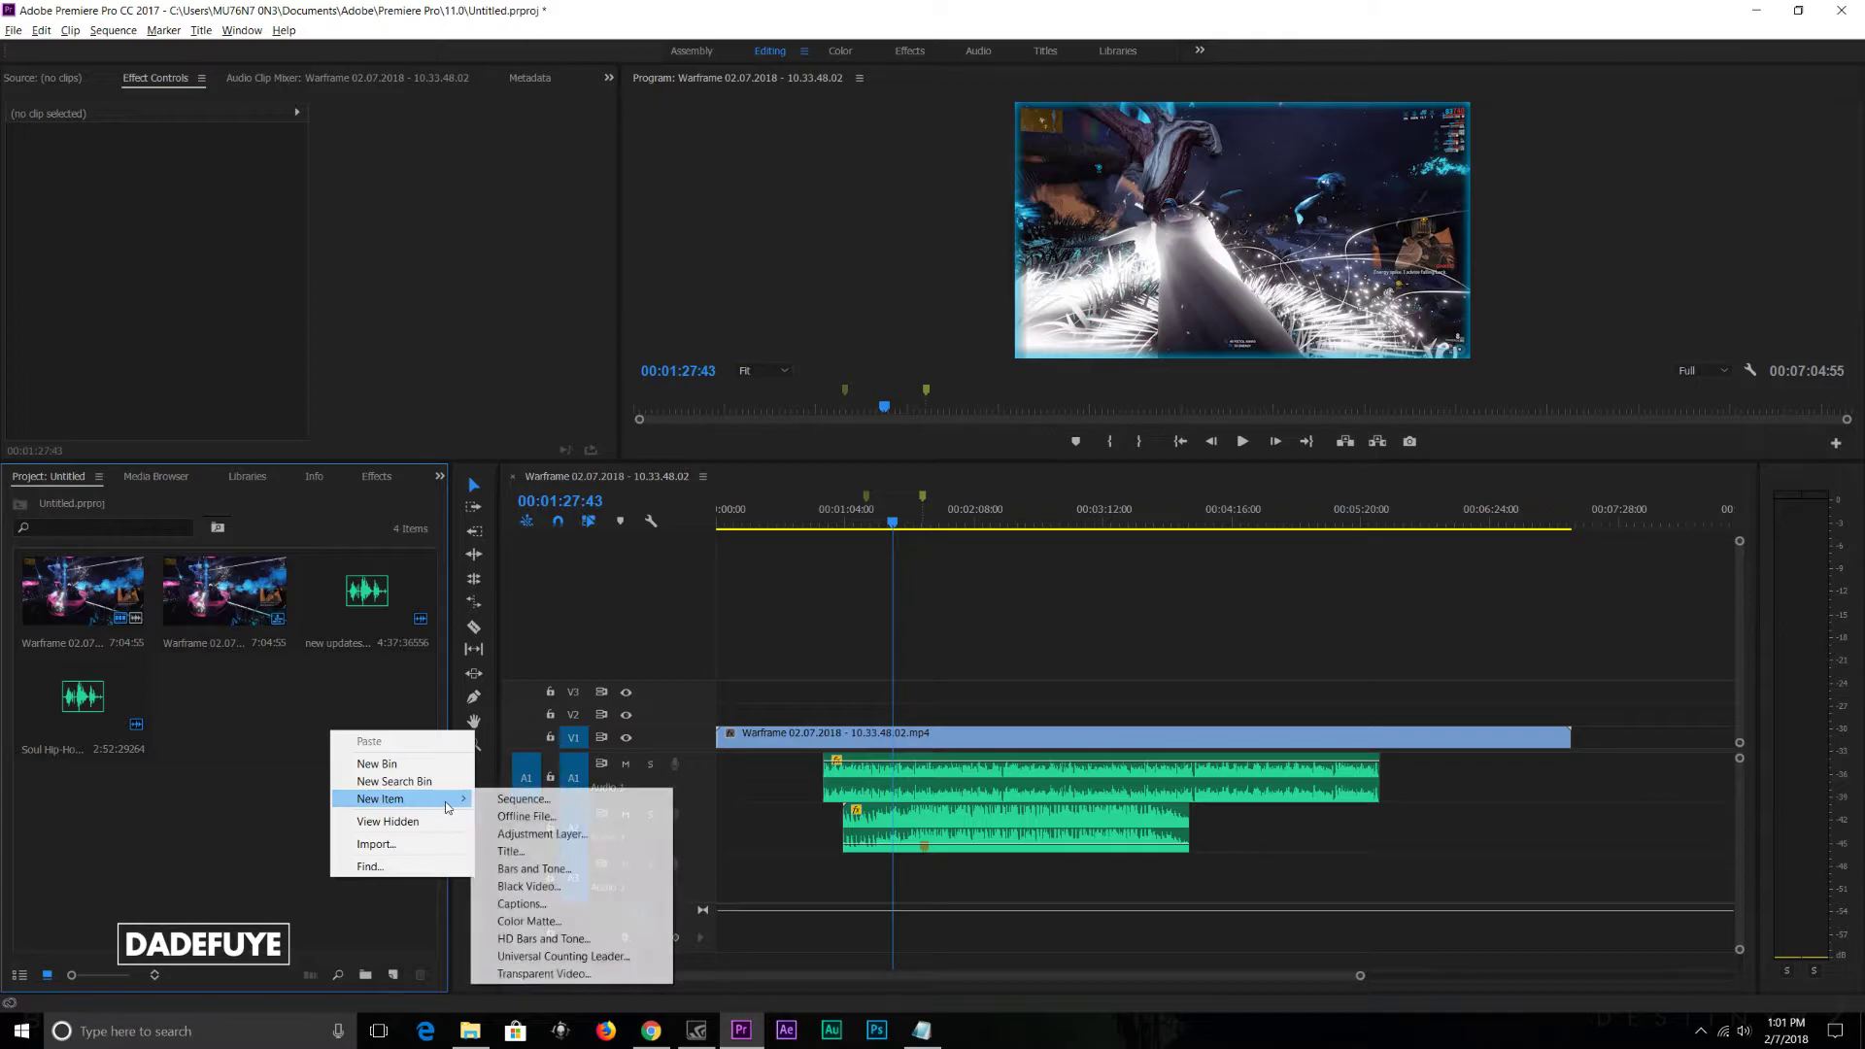
left_click(541, 834)
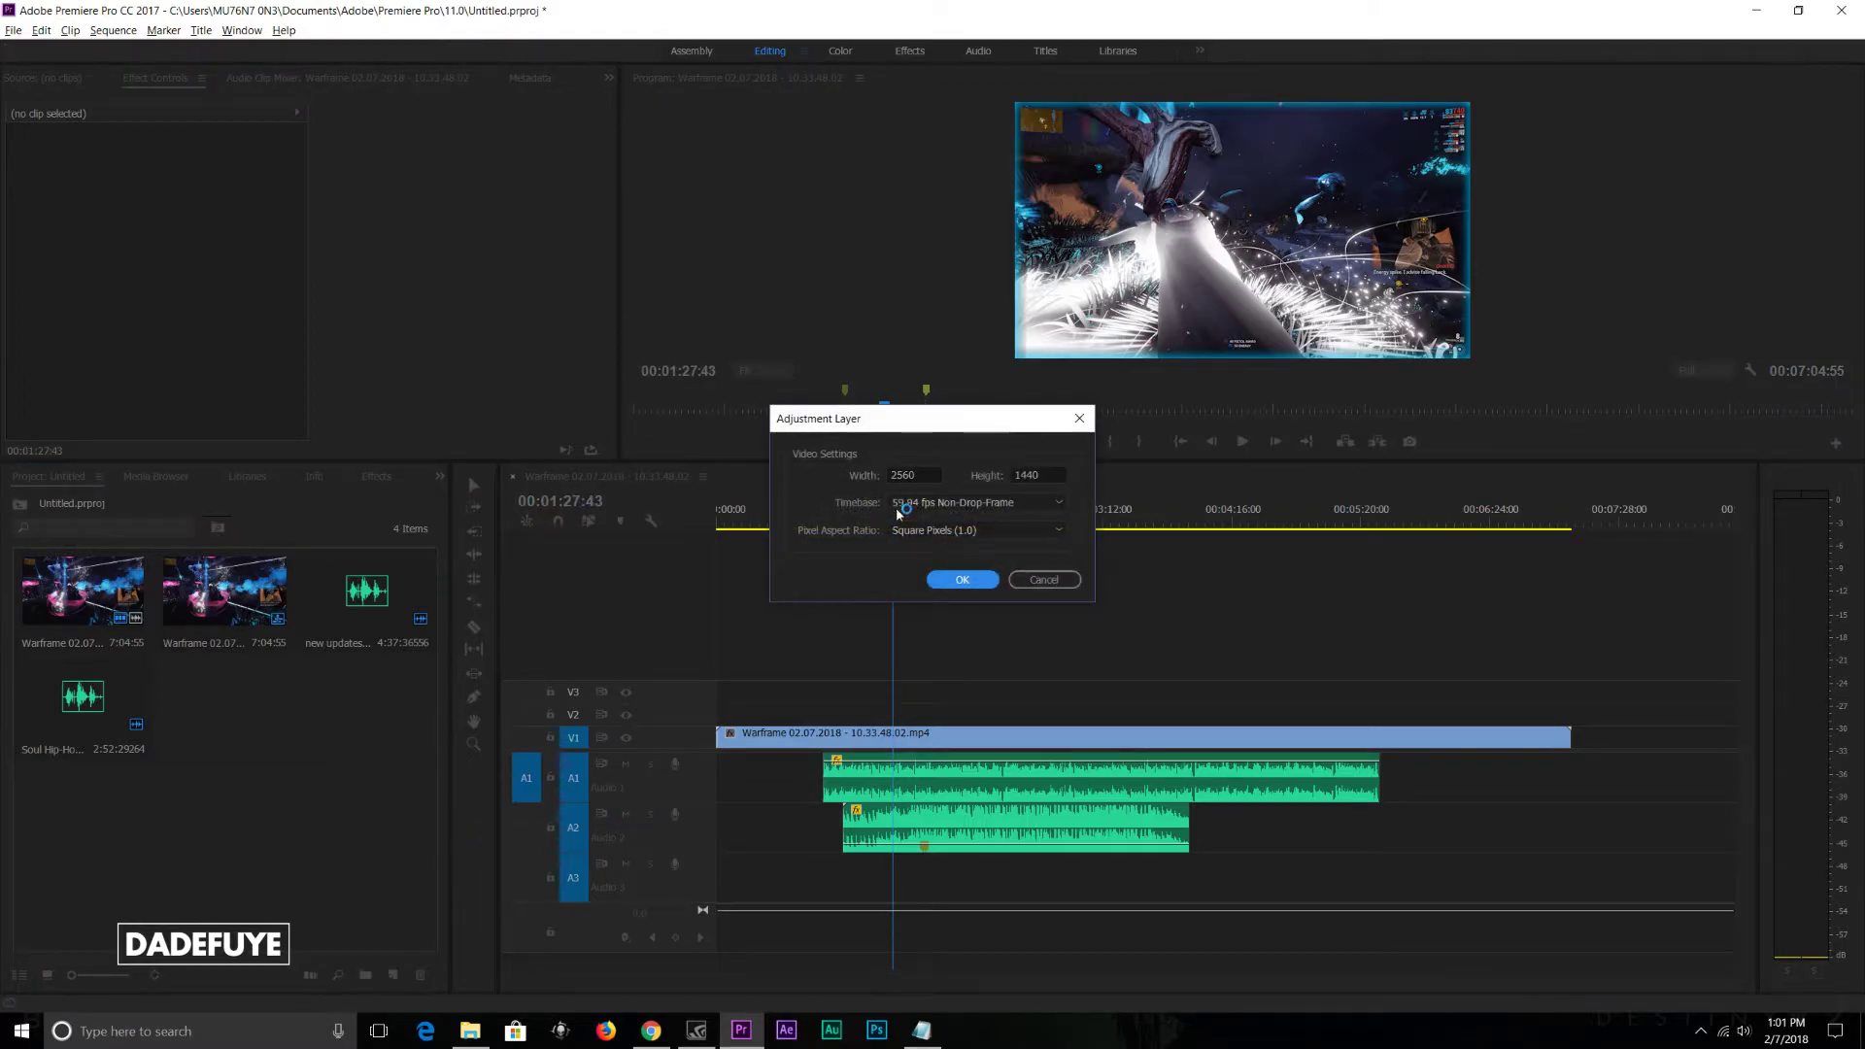
left_click(961, 579)
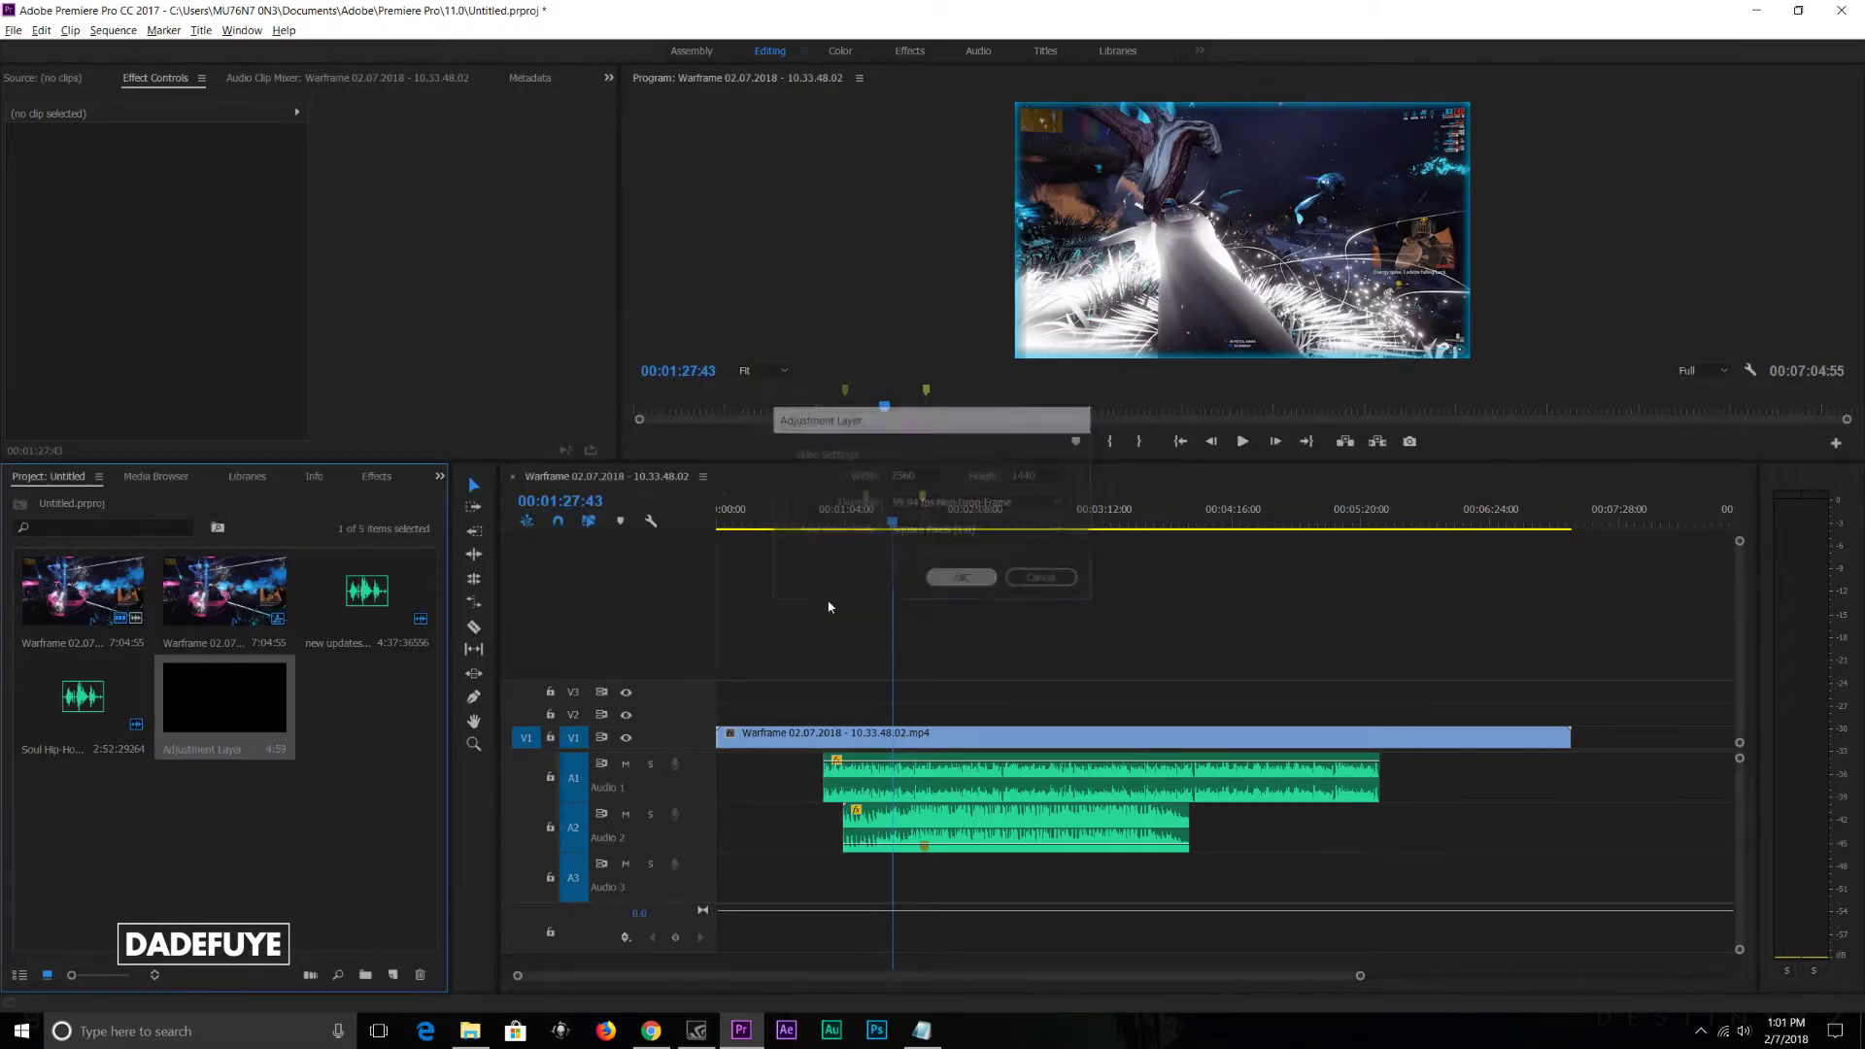
right_click(341, 718)
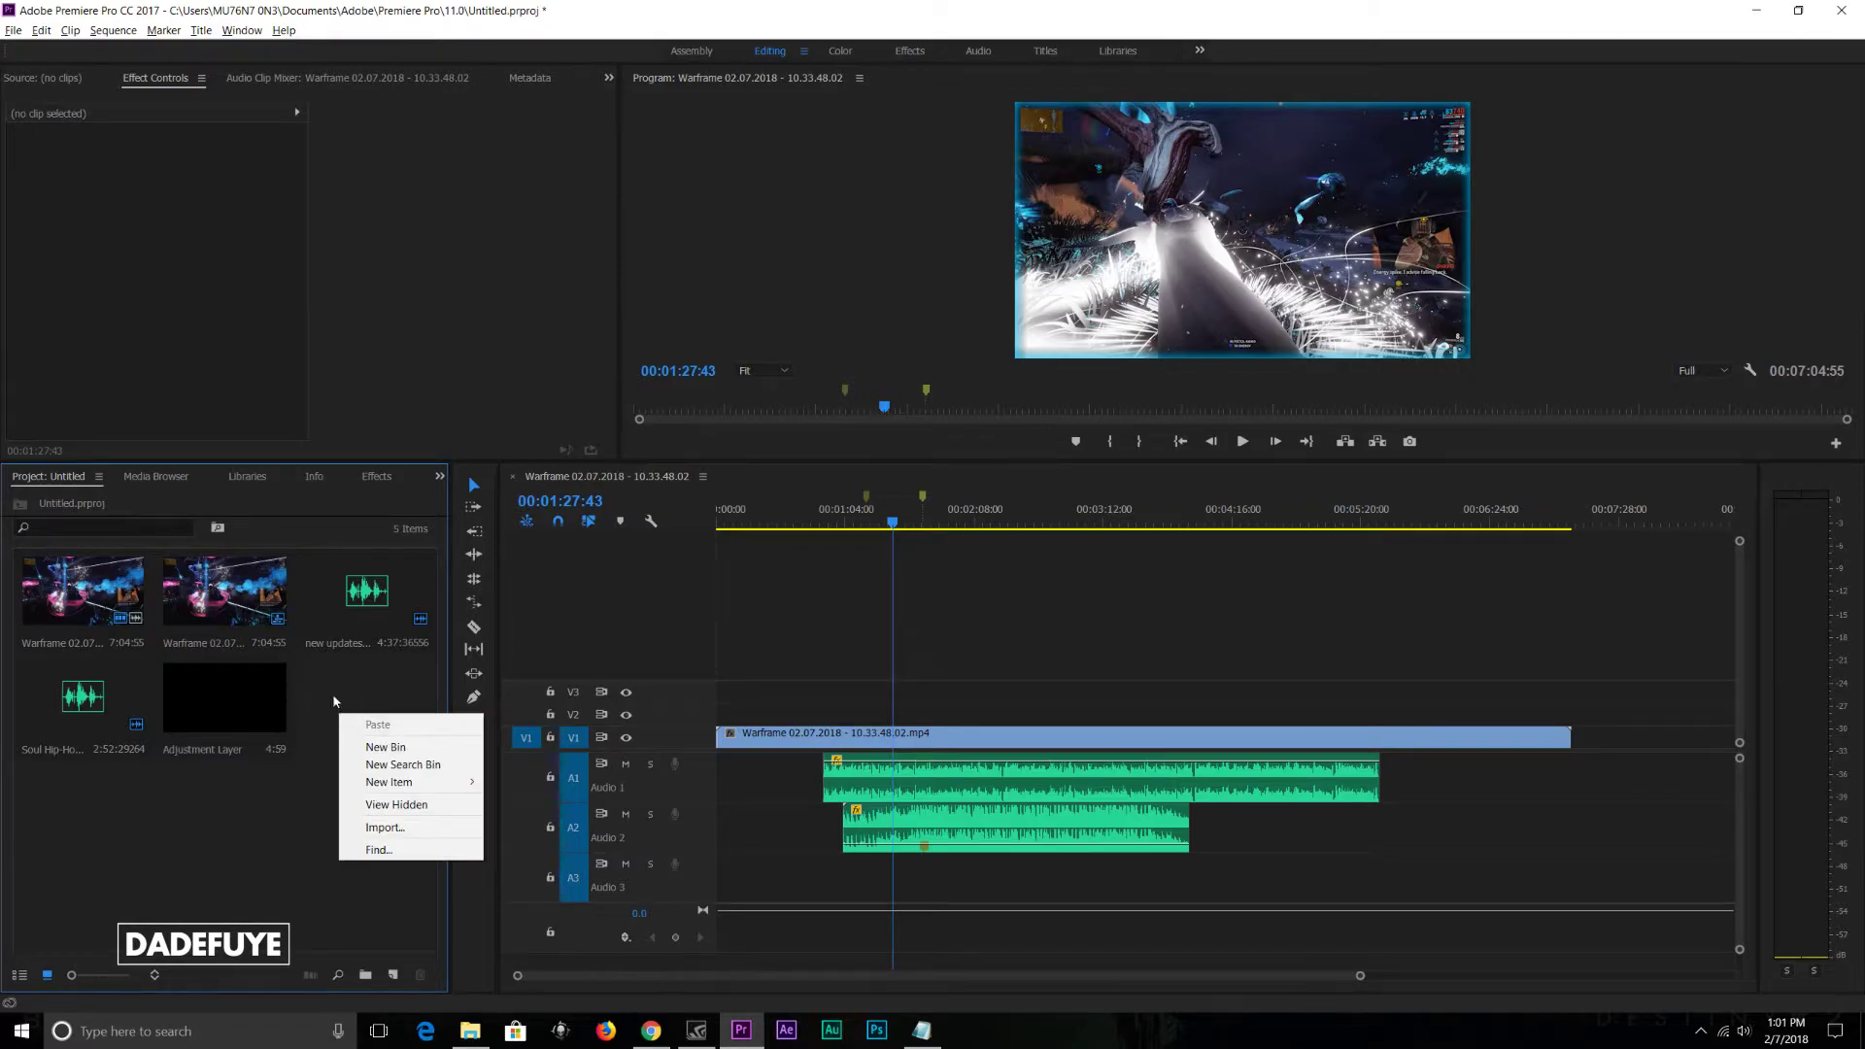
right_click(355, 505)
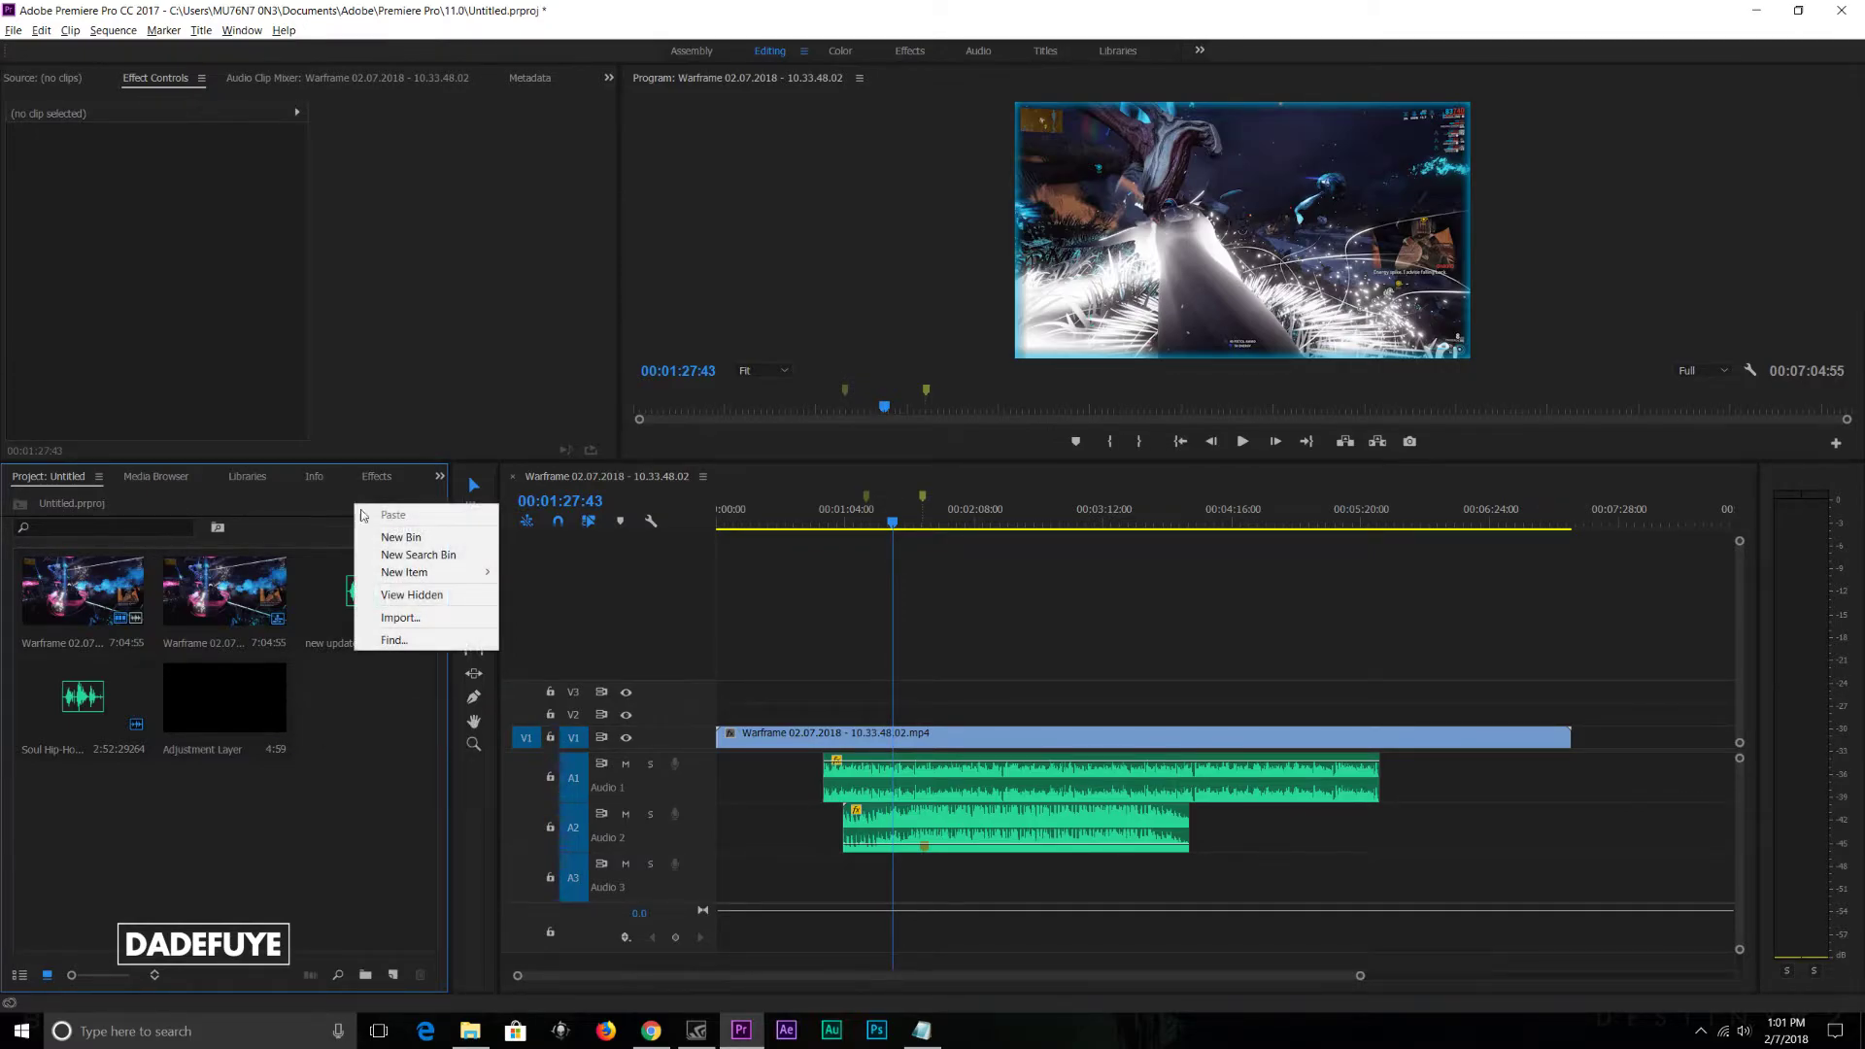
mouse_move(427, 572)
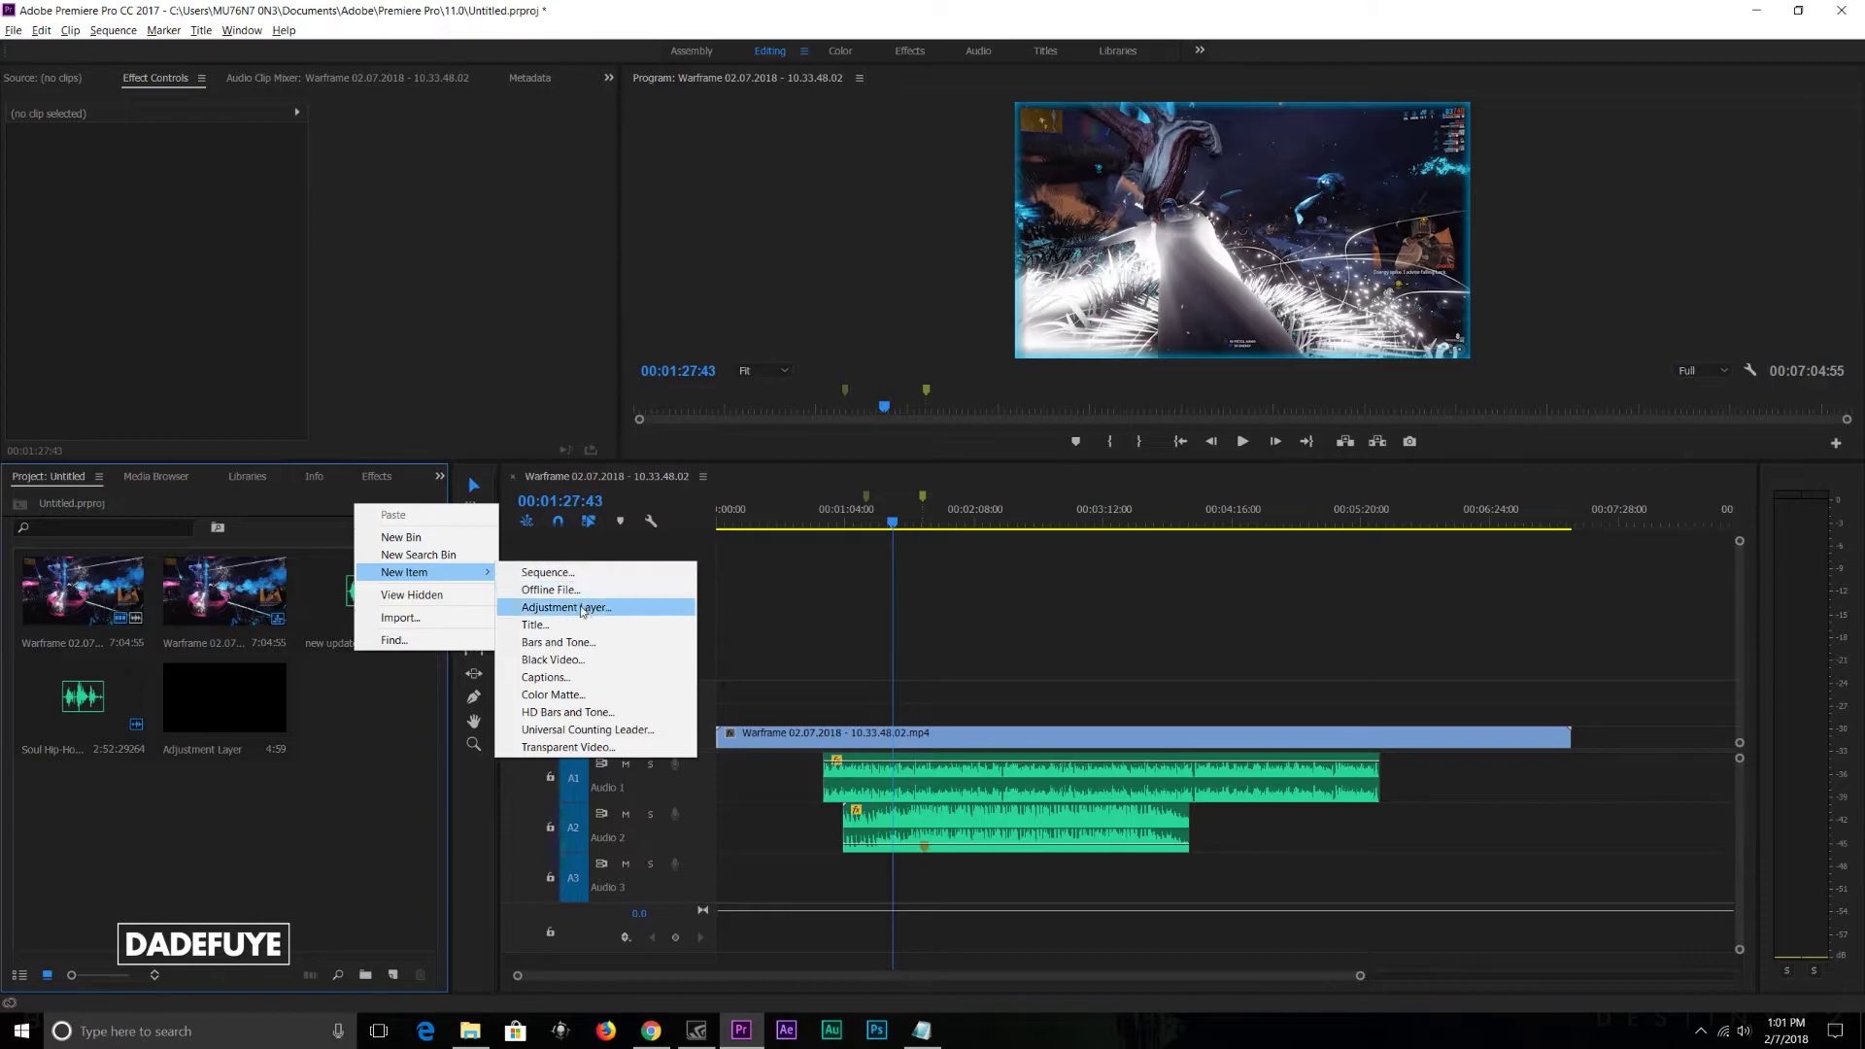
Step: Place the adjustment layer on track V2 and extend it over the full length of the Warframe gameplay clip
left_click(231, 713)
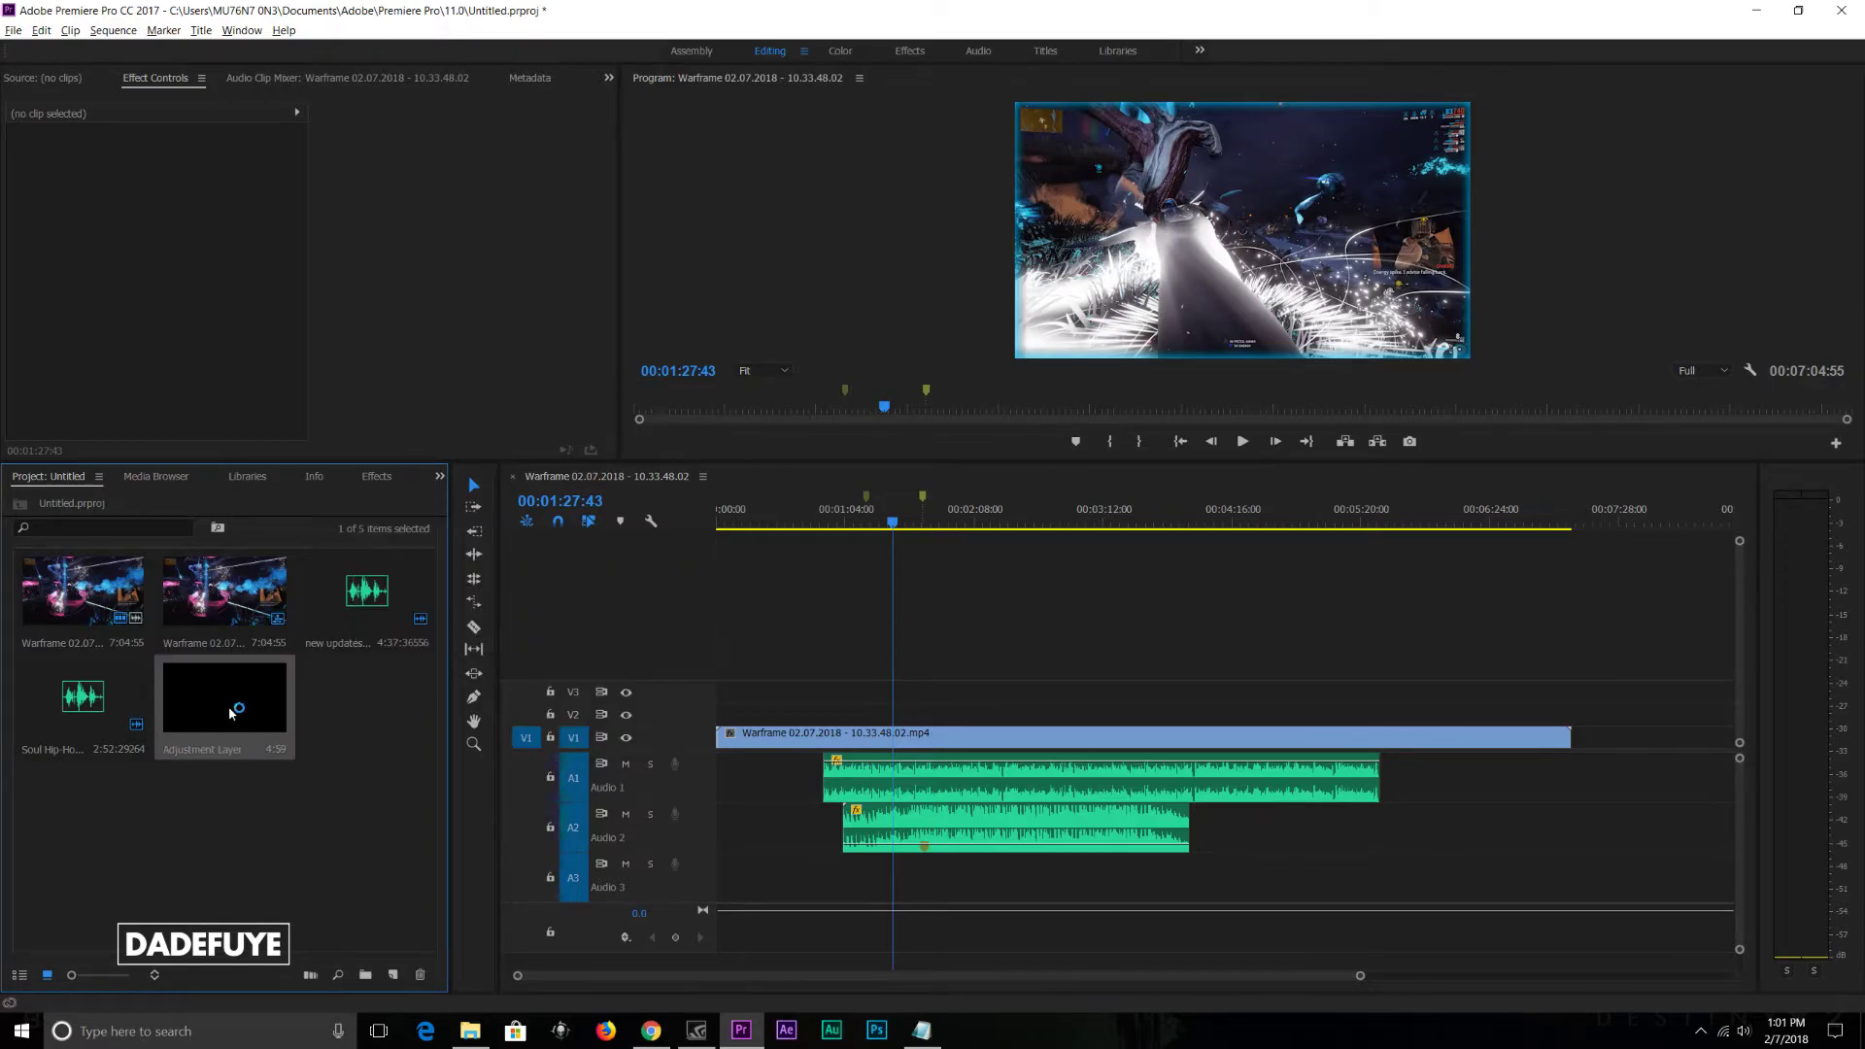
left_click_drag(231, 713, 1570, 717)
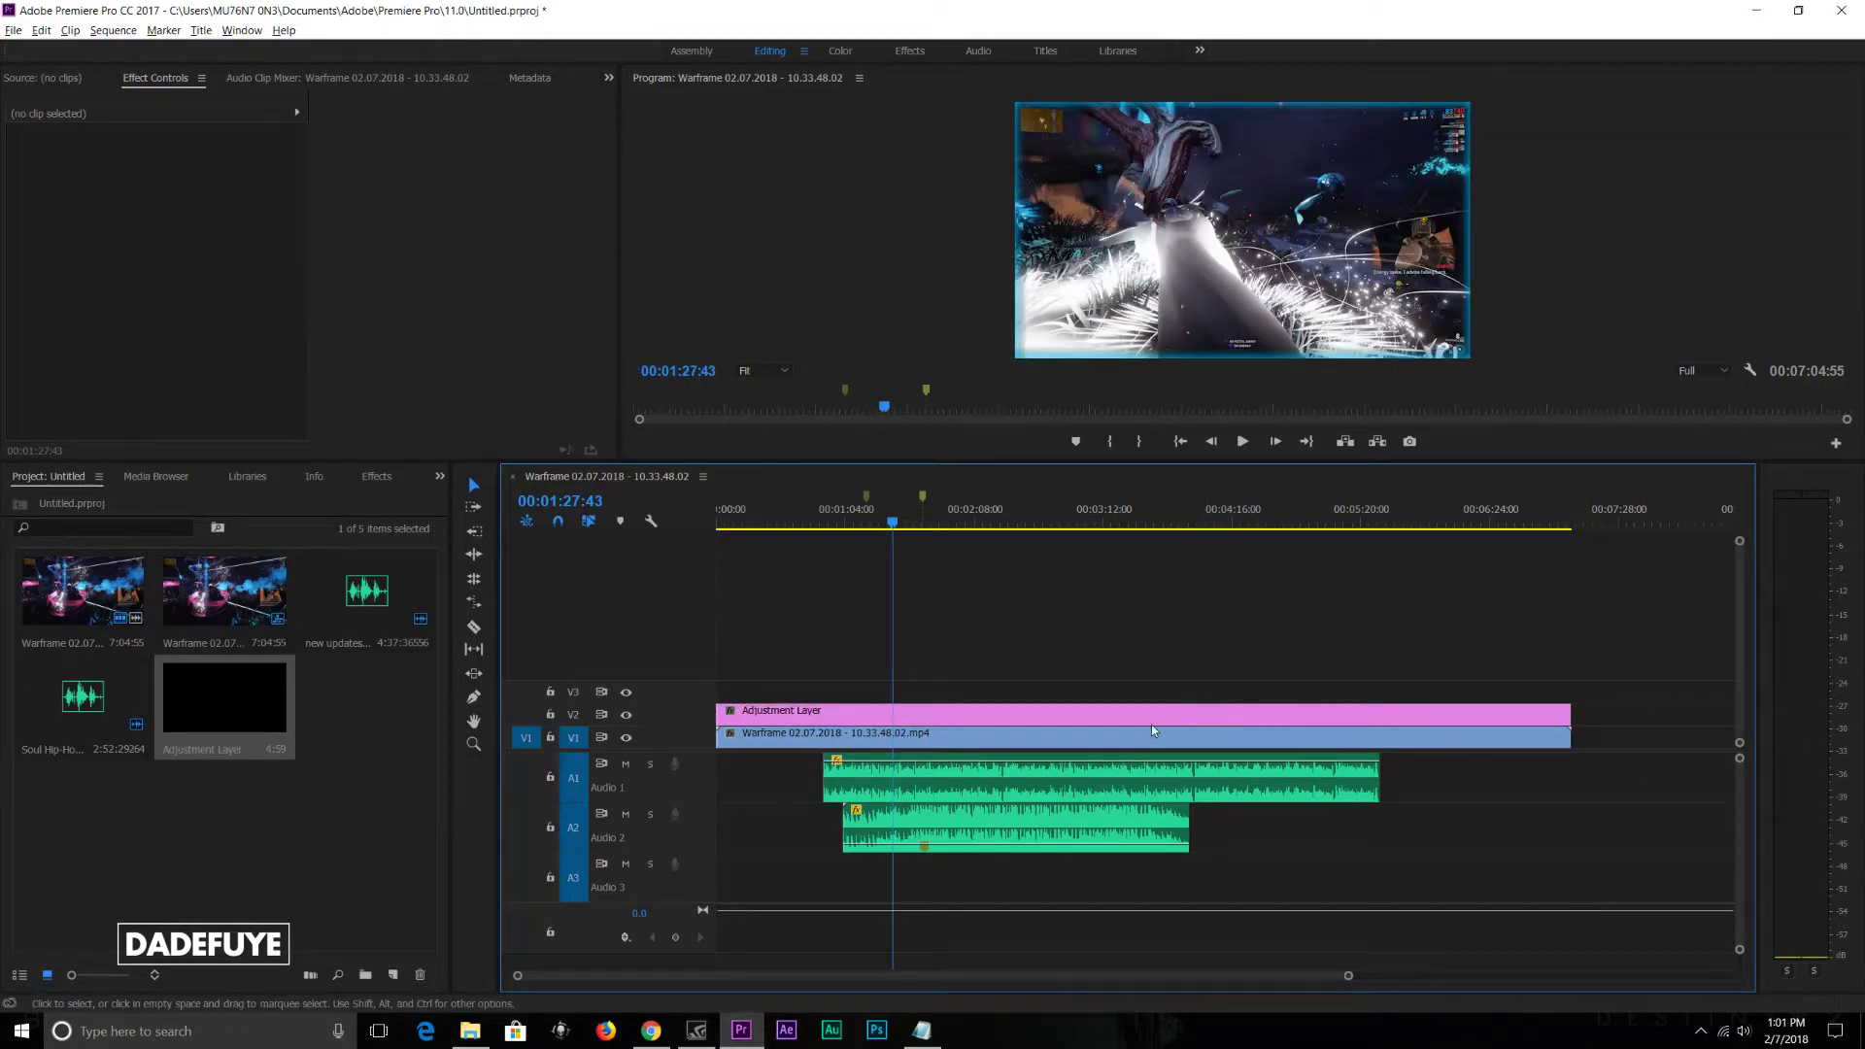
left_click(1043, 713)
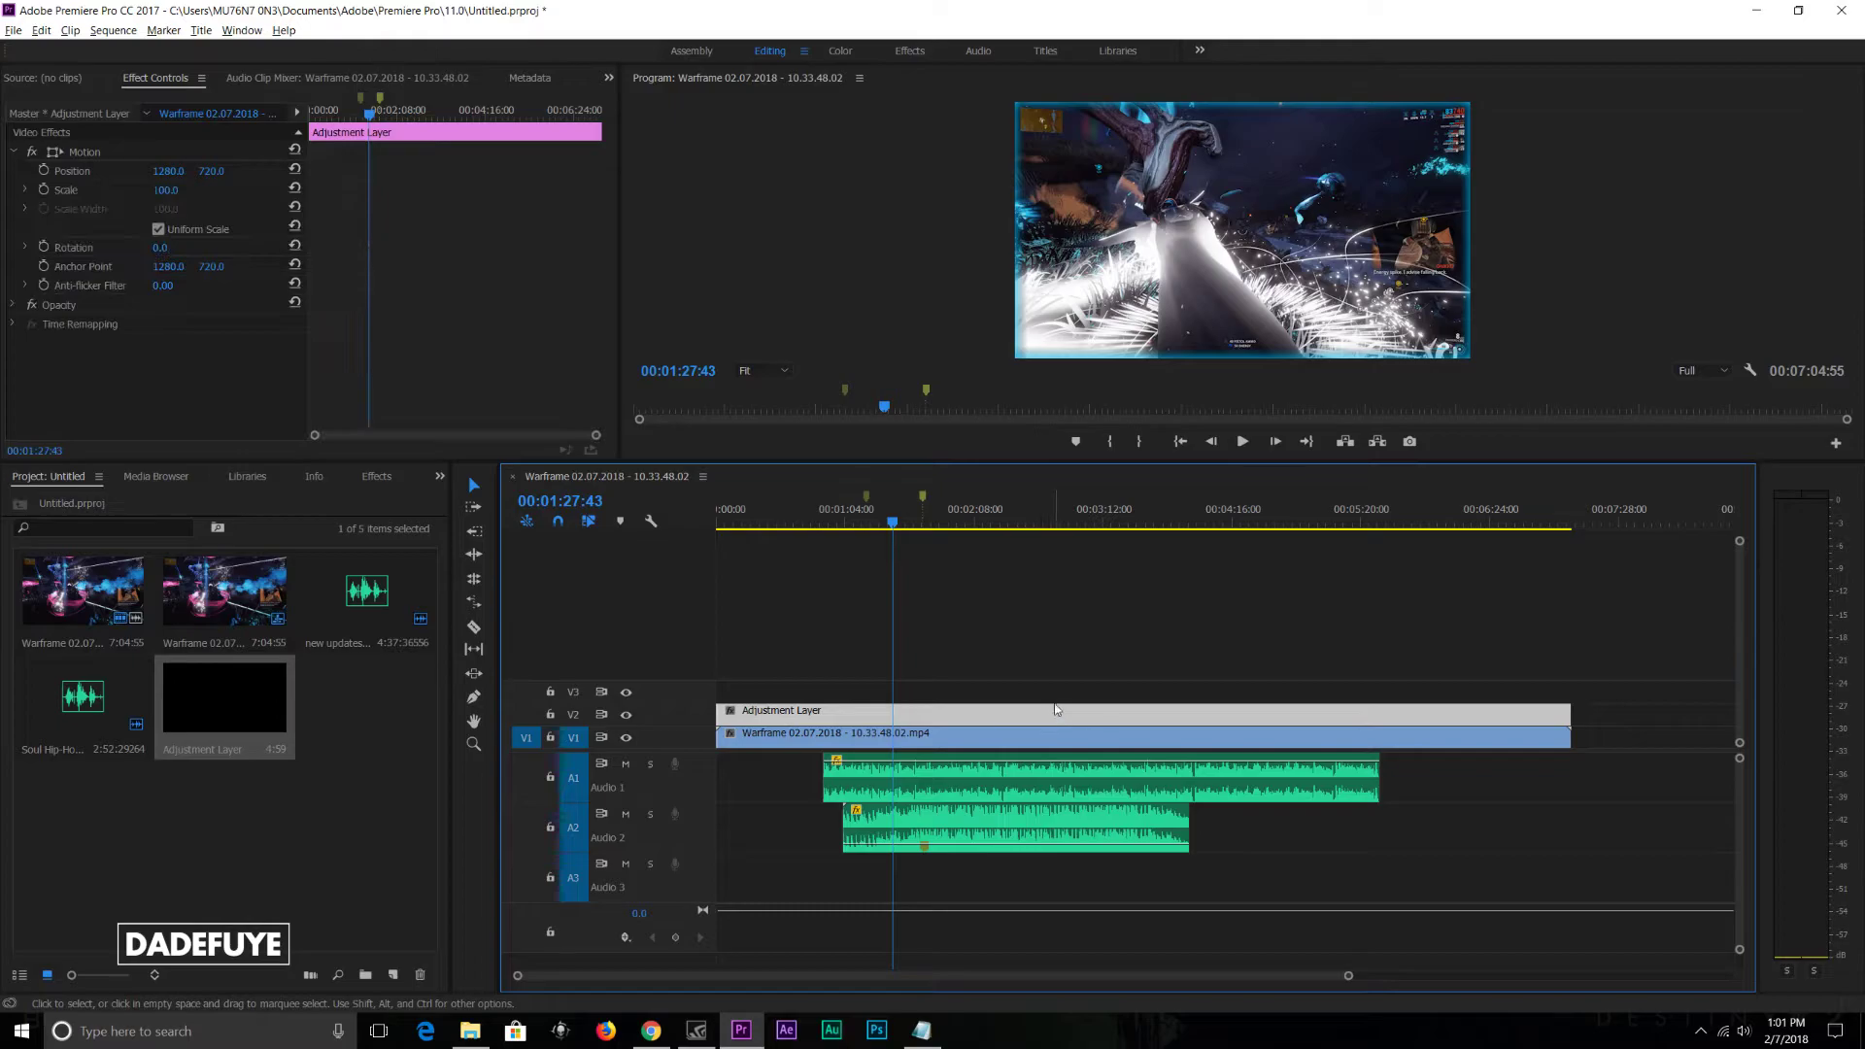
left_click(432, 746)
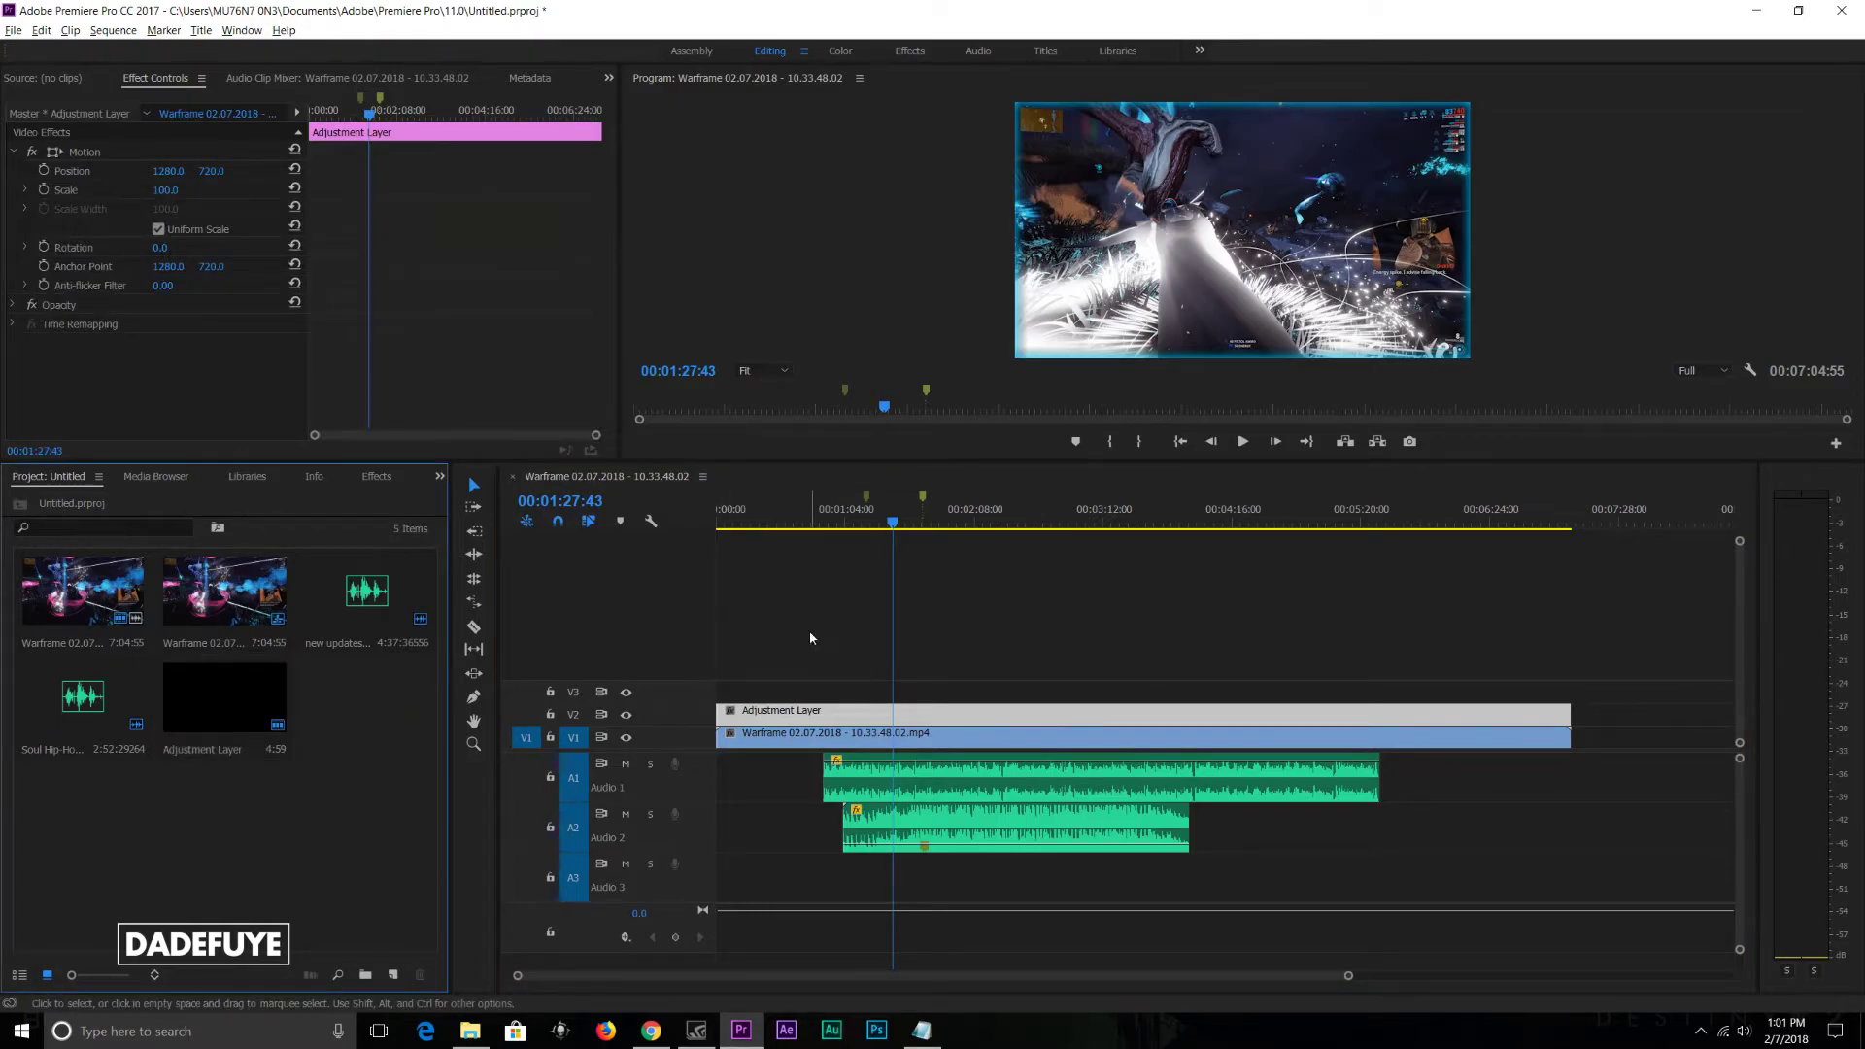
left_click(827, 650)
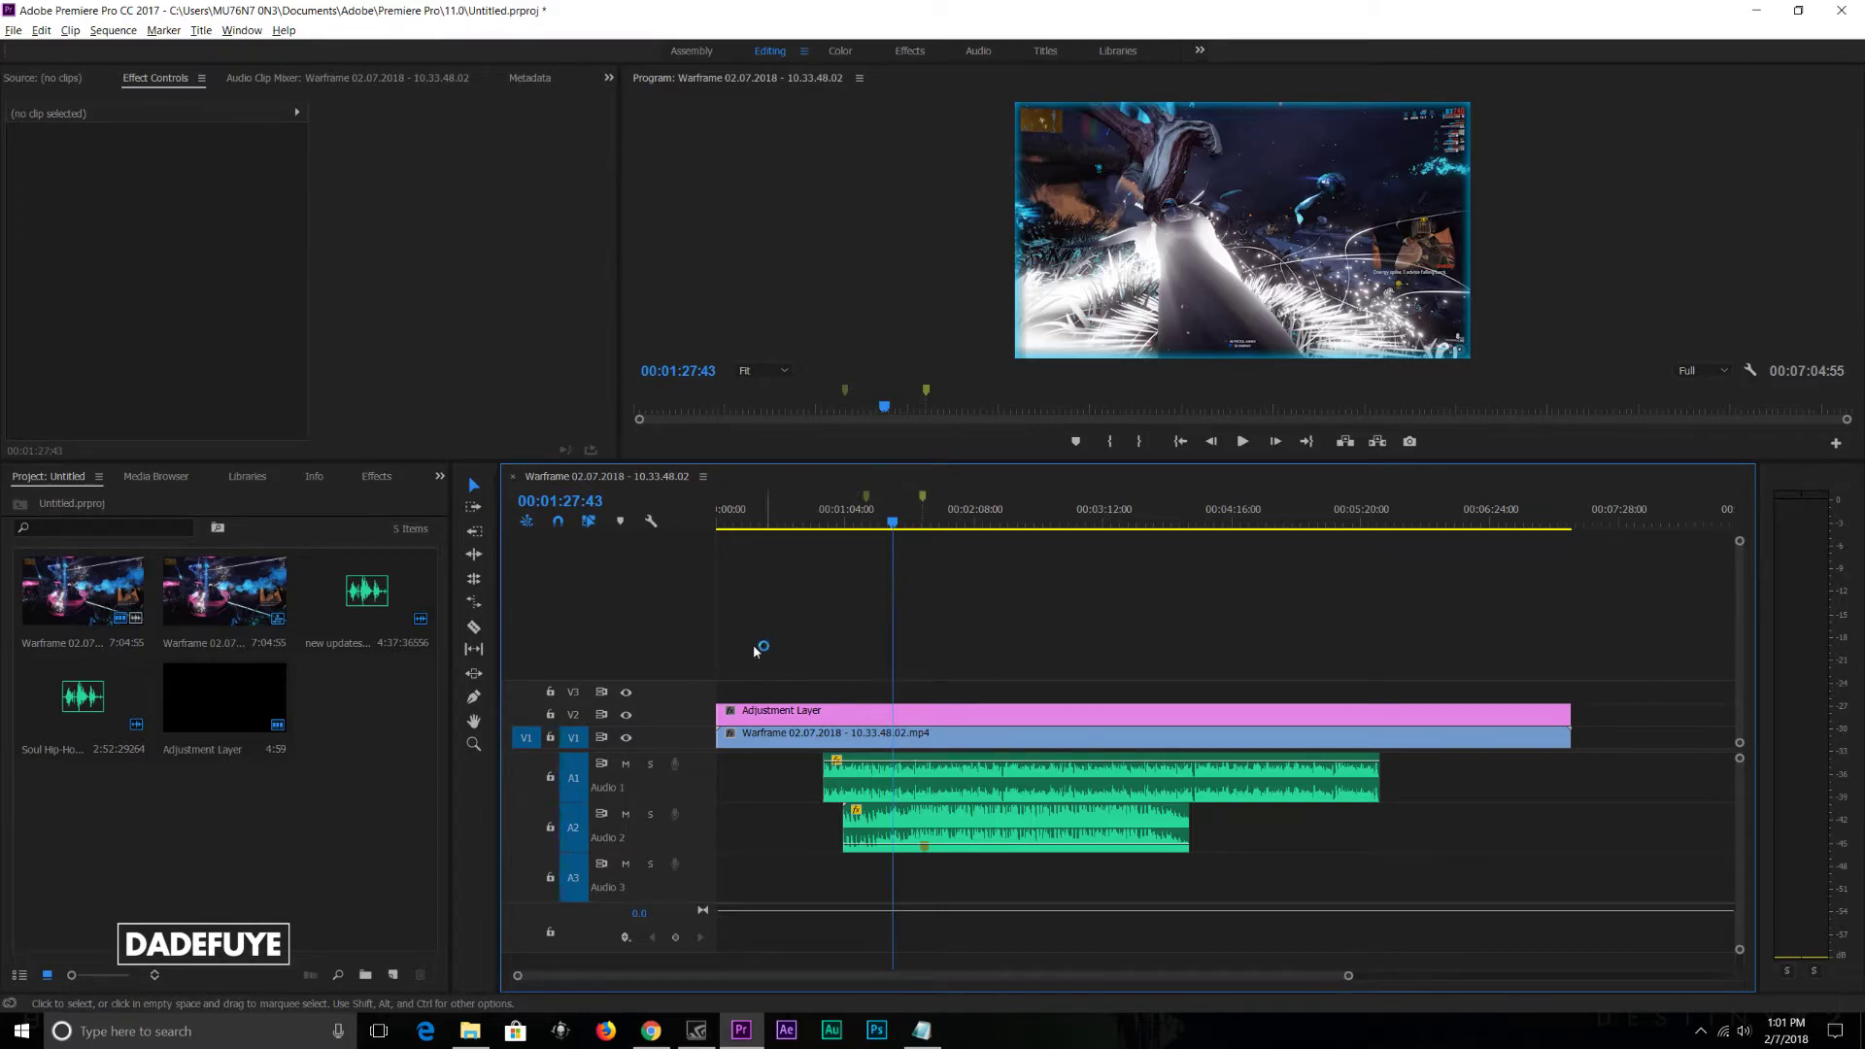
Step: Move the adjustment layer clip up to track V4, keeping it aligned with the start of the gameplay clip
left_click_drag(776, 660, 1398, 697)
left_click(1088, 717)
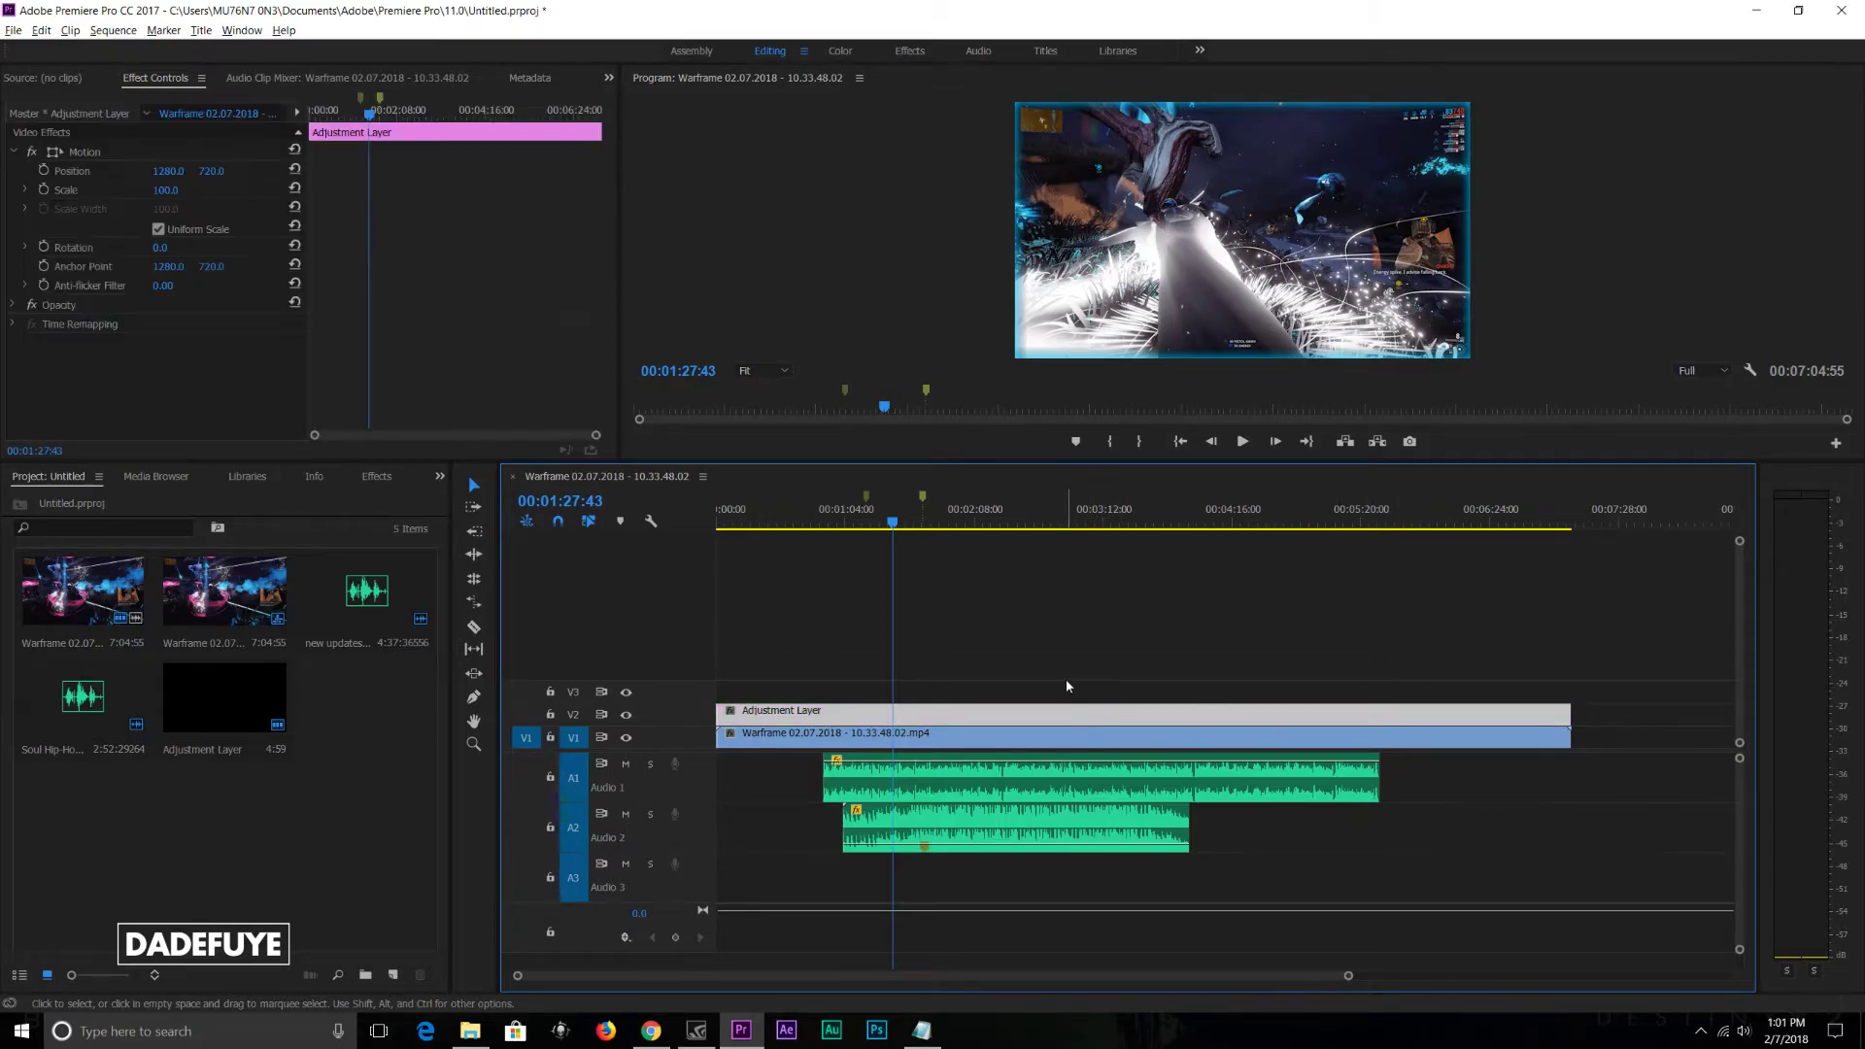
left_click(1064, 679)
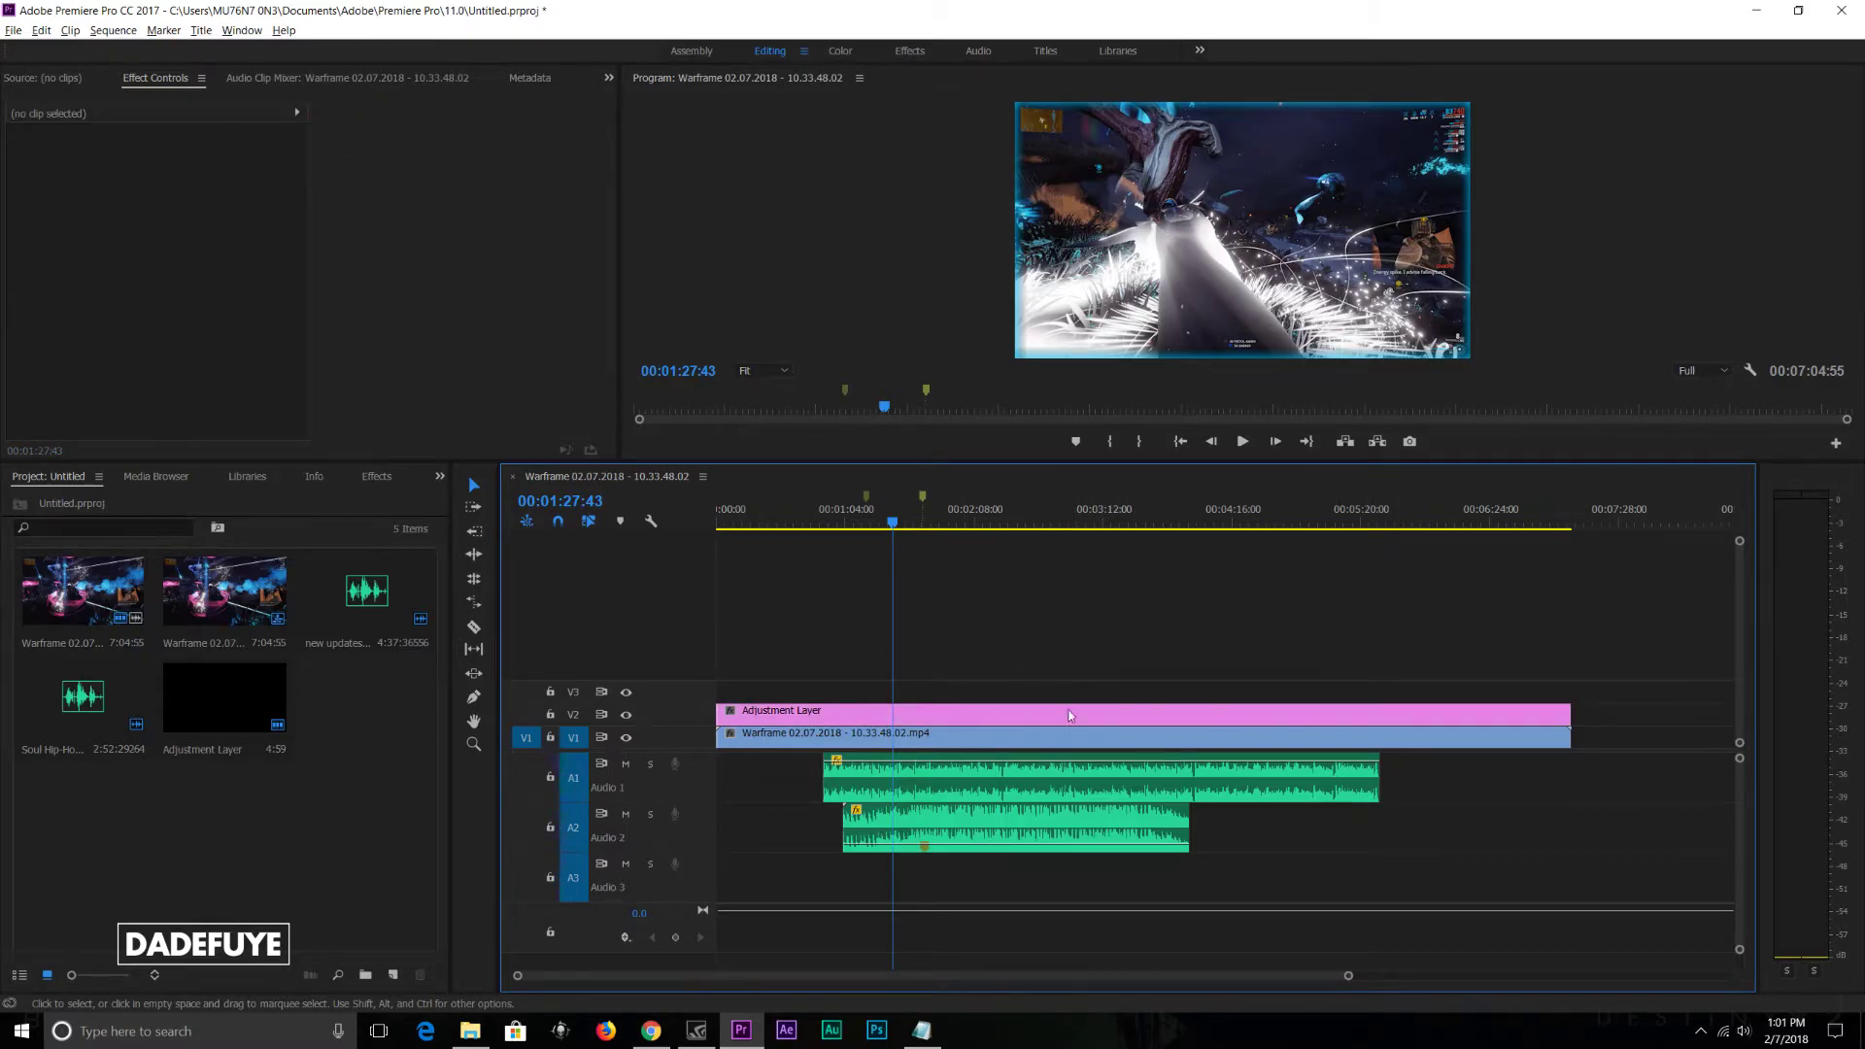
left_click_drag(1047, 711, 1068, 588)
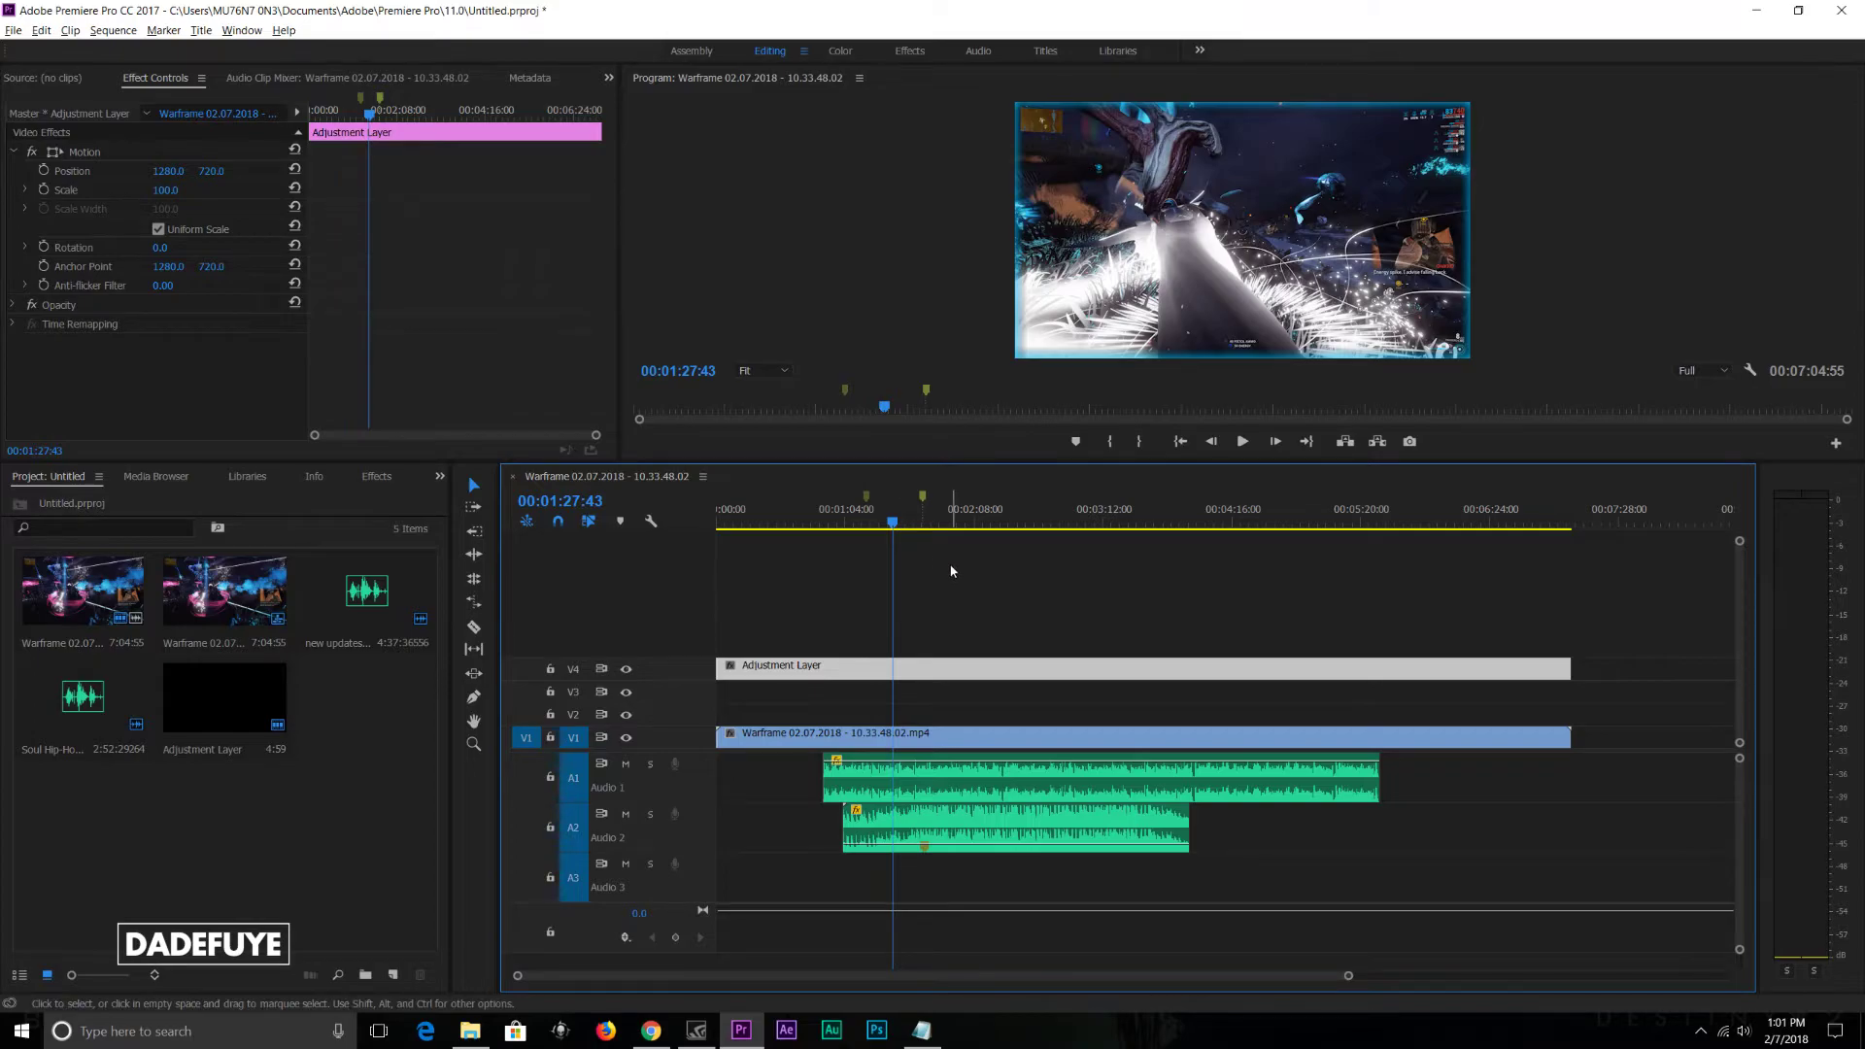
left_click(977, 672)
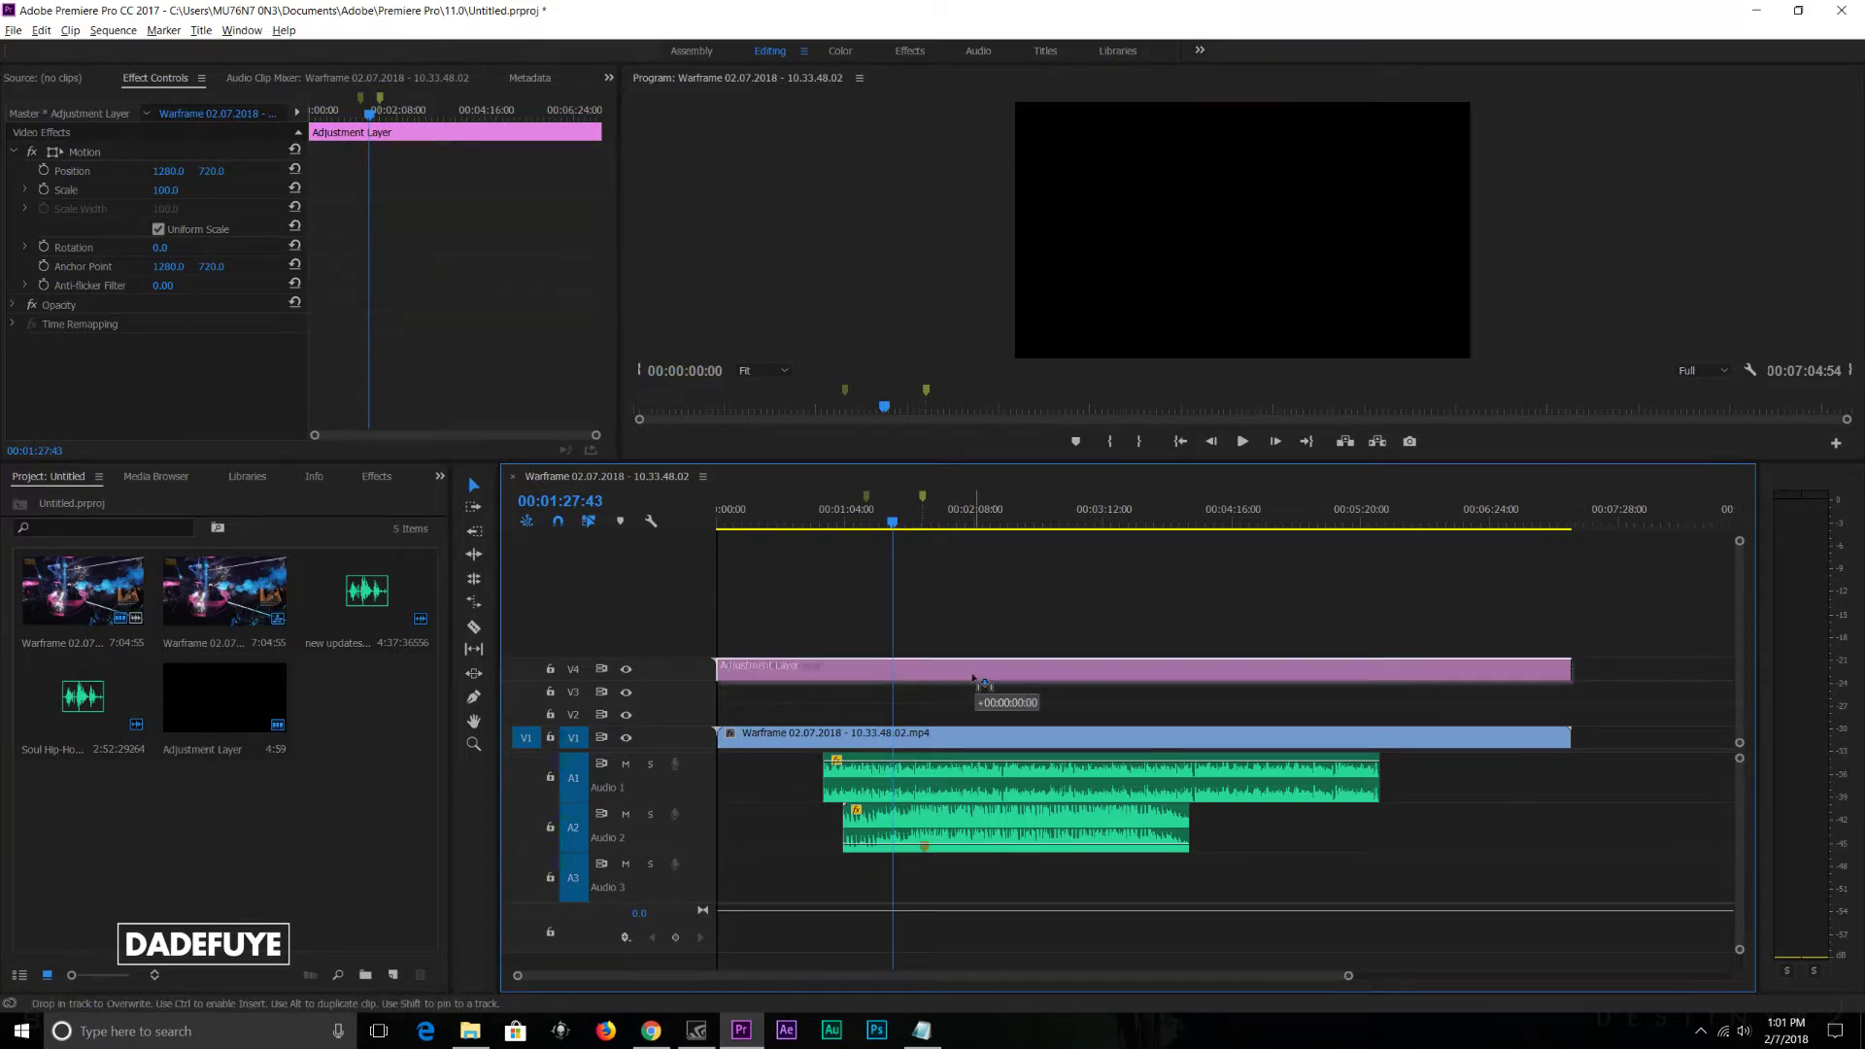
Step: In the Color workspace, set the adjustment layer's Creative Sharpen to 10 and Saturation to 105
left_click(841, 50)
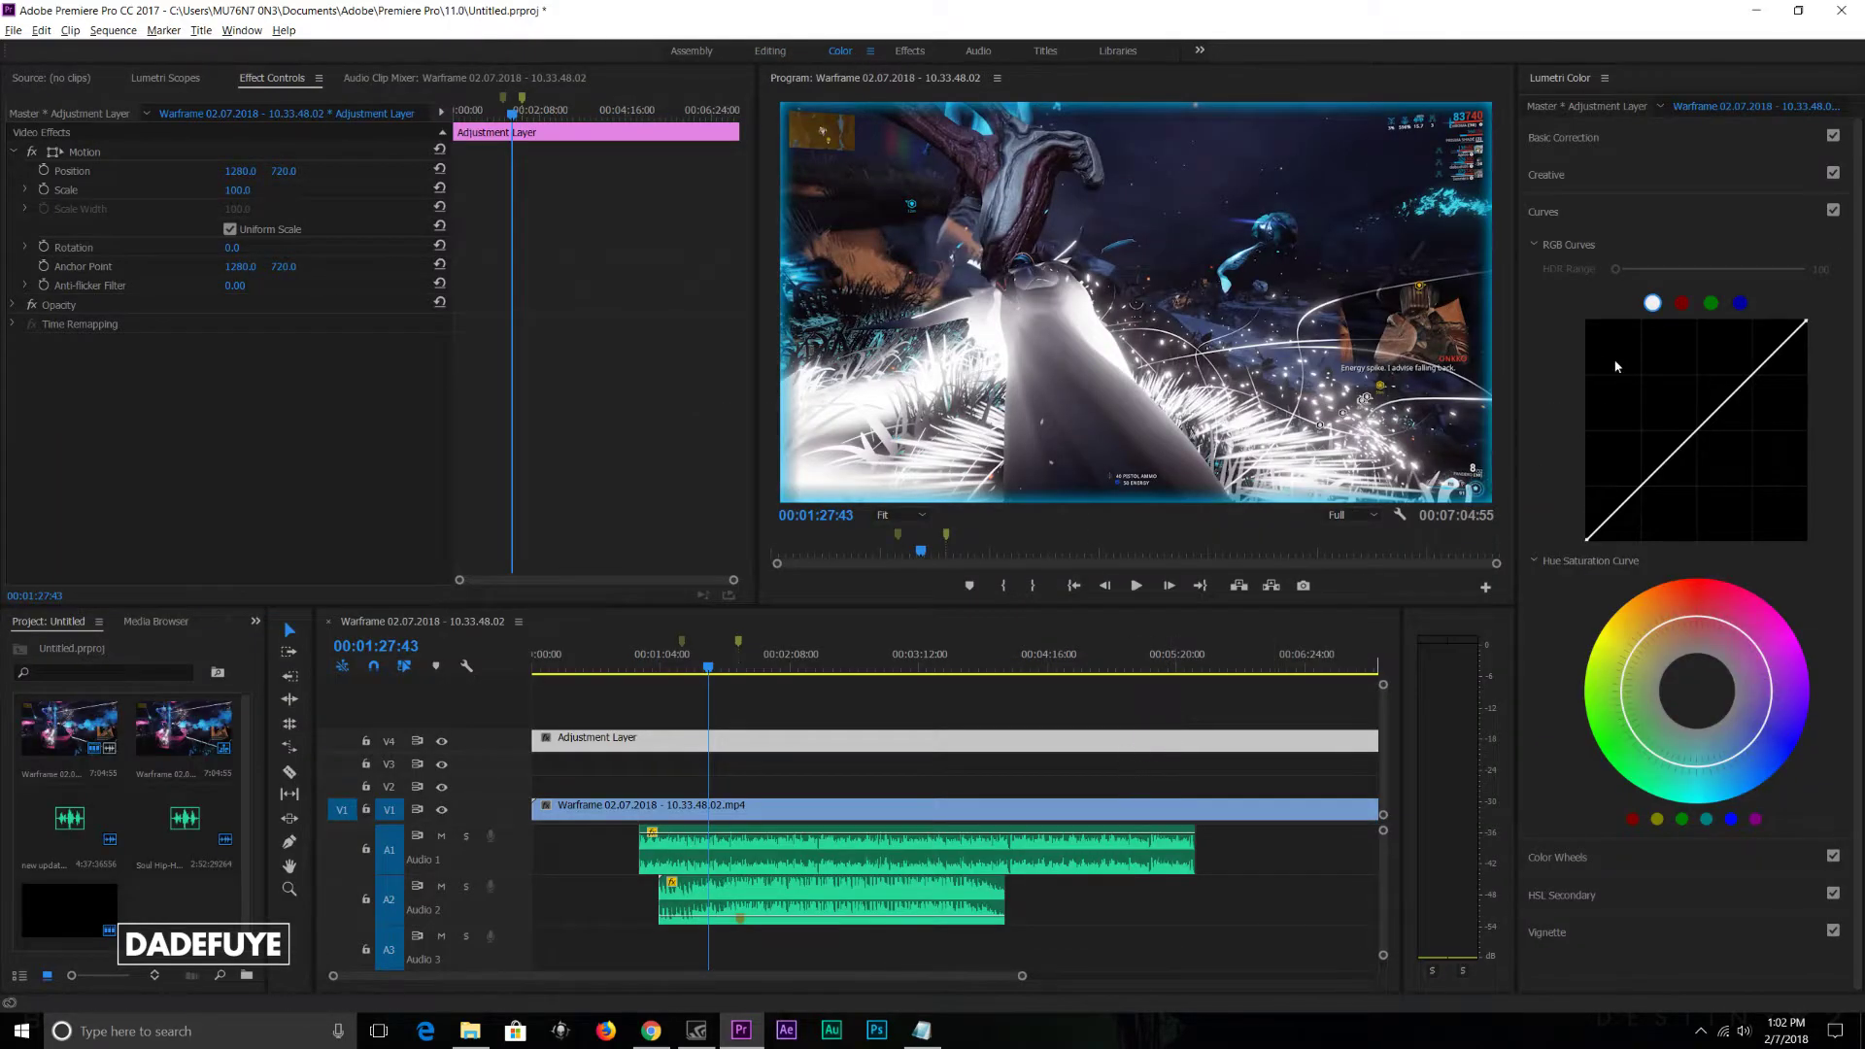
left_click(1635, 179)
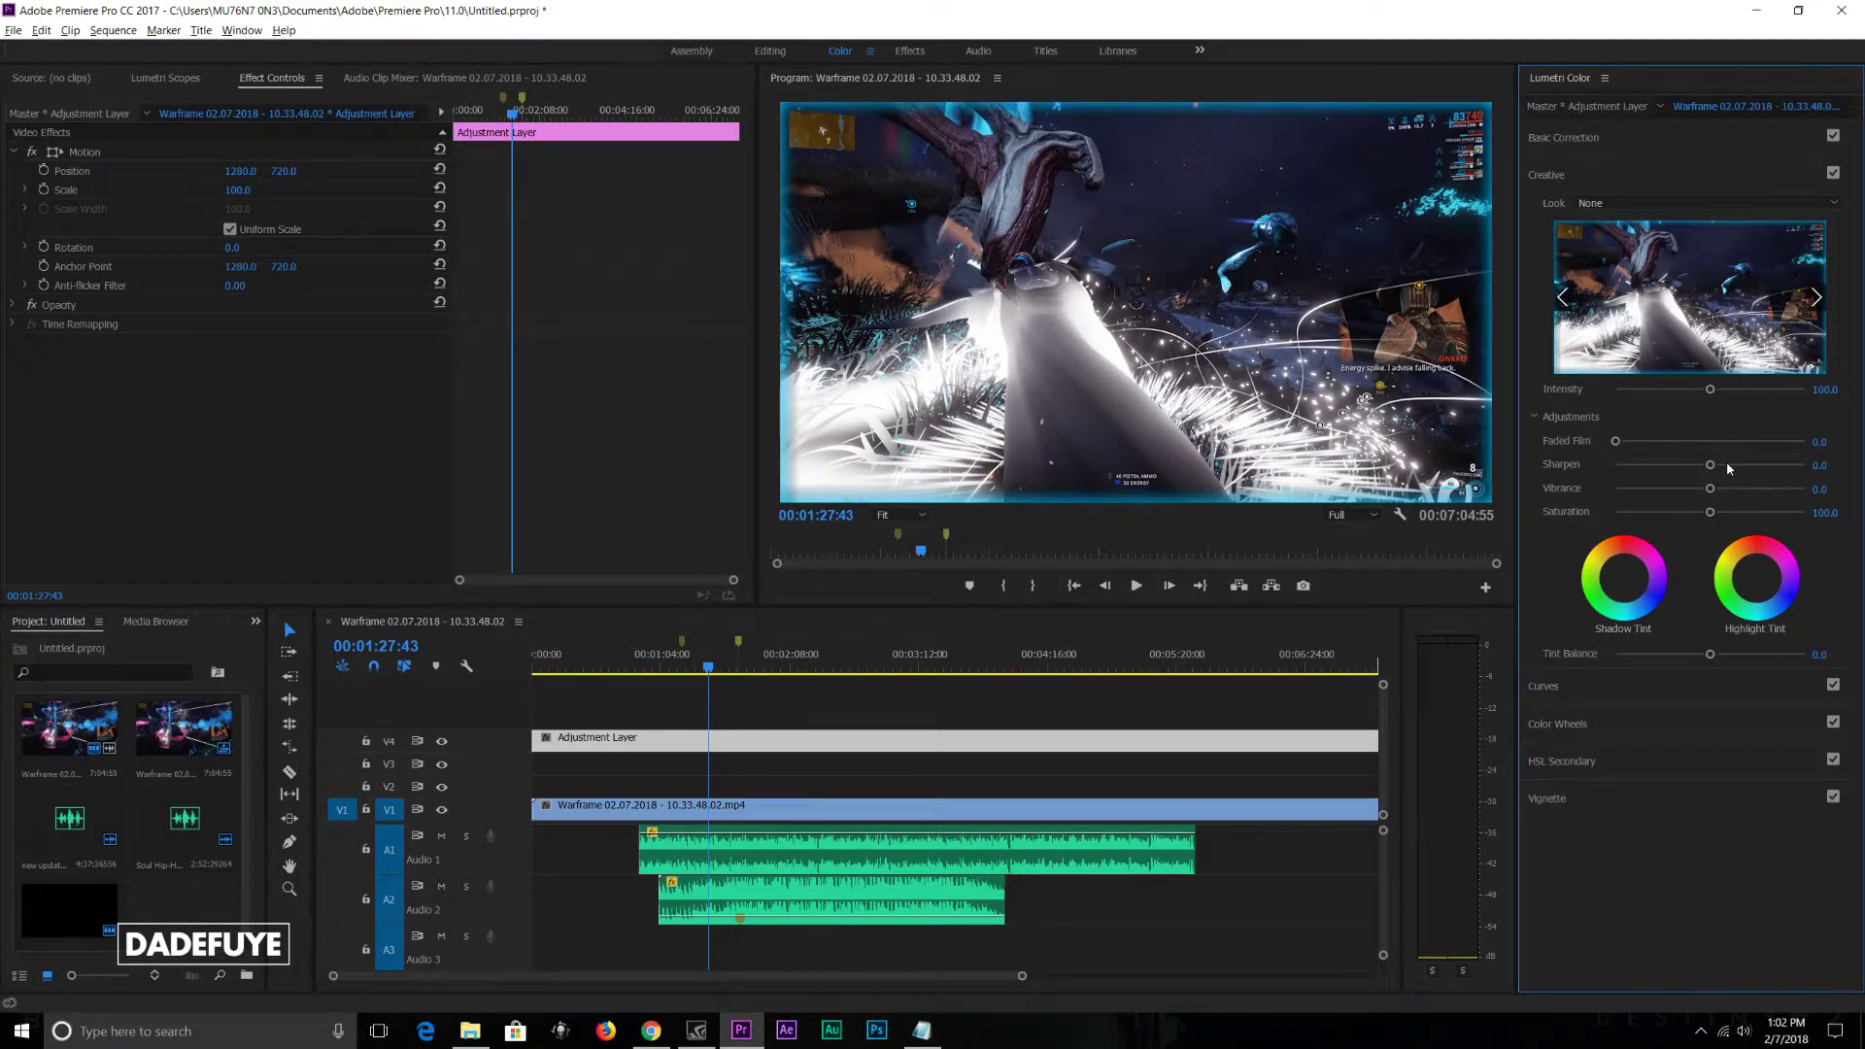
left_click(1819, 464)
type("10")
key("Return")
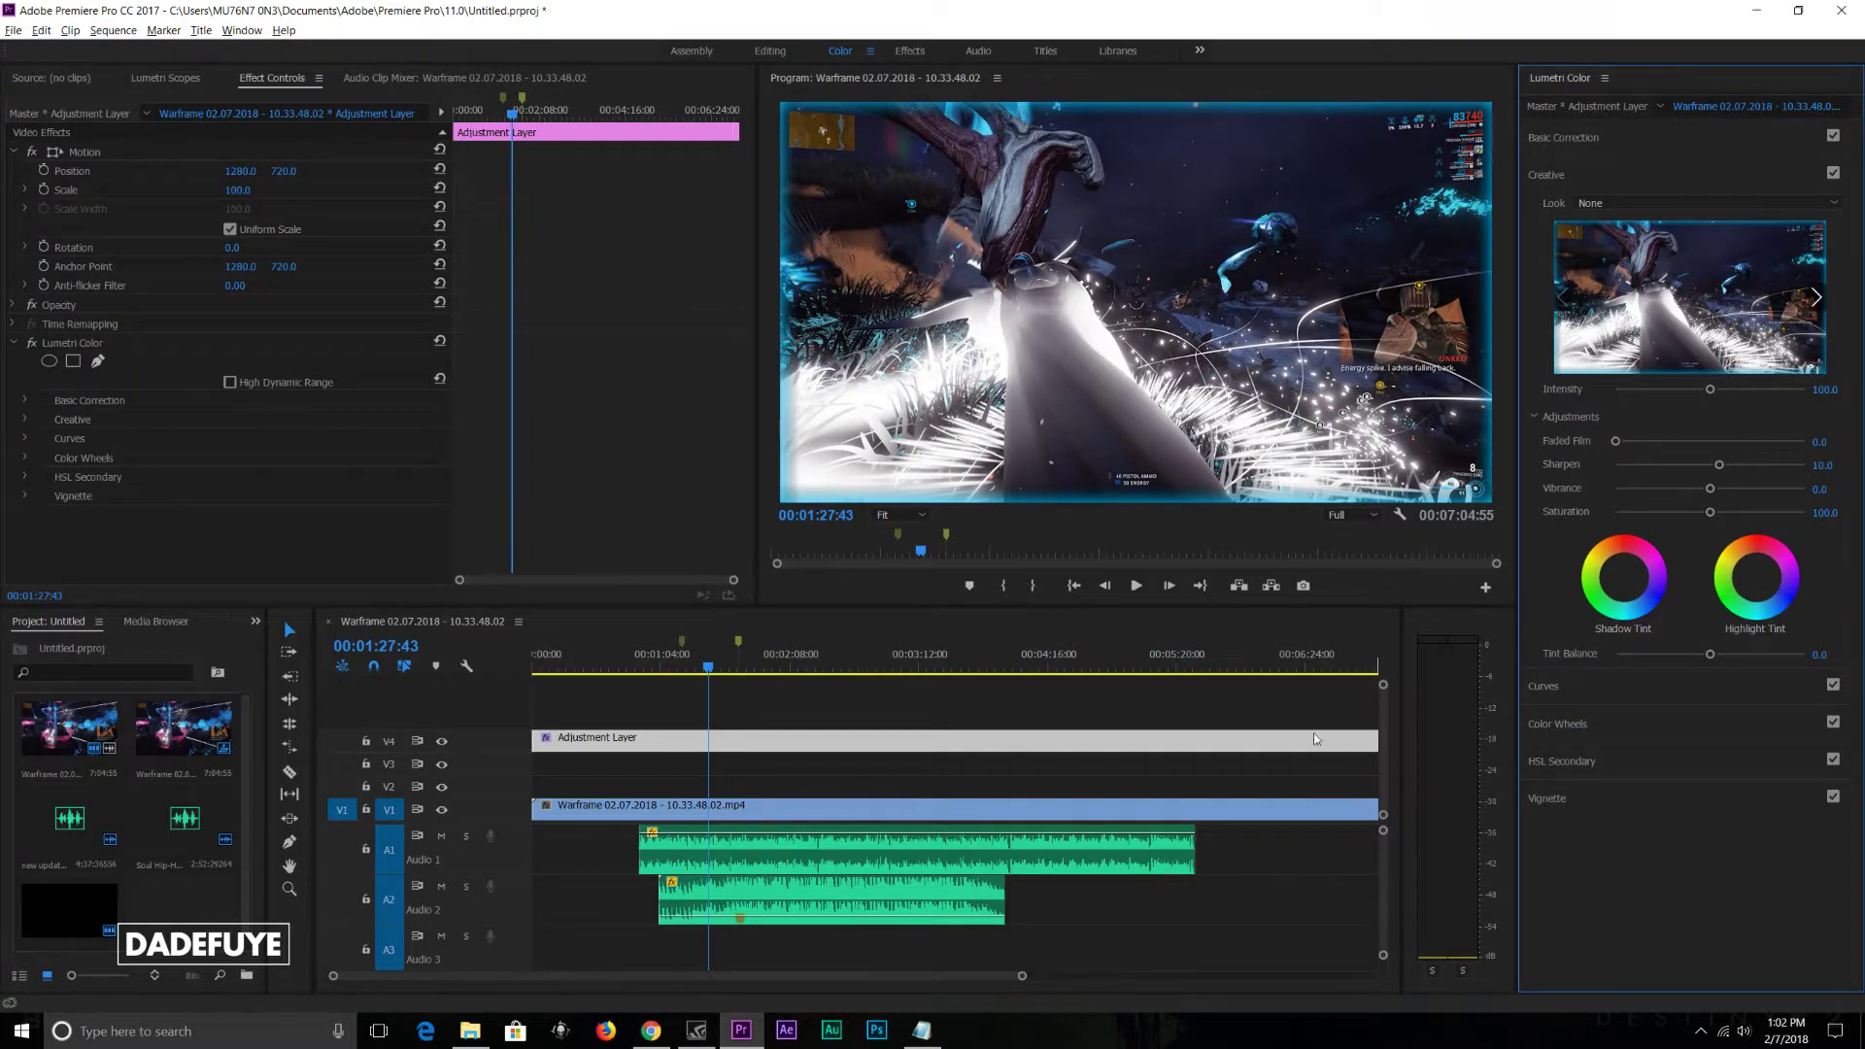
left_click(851, 737)
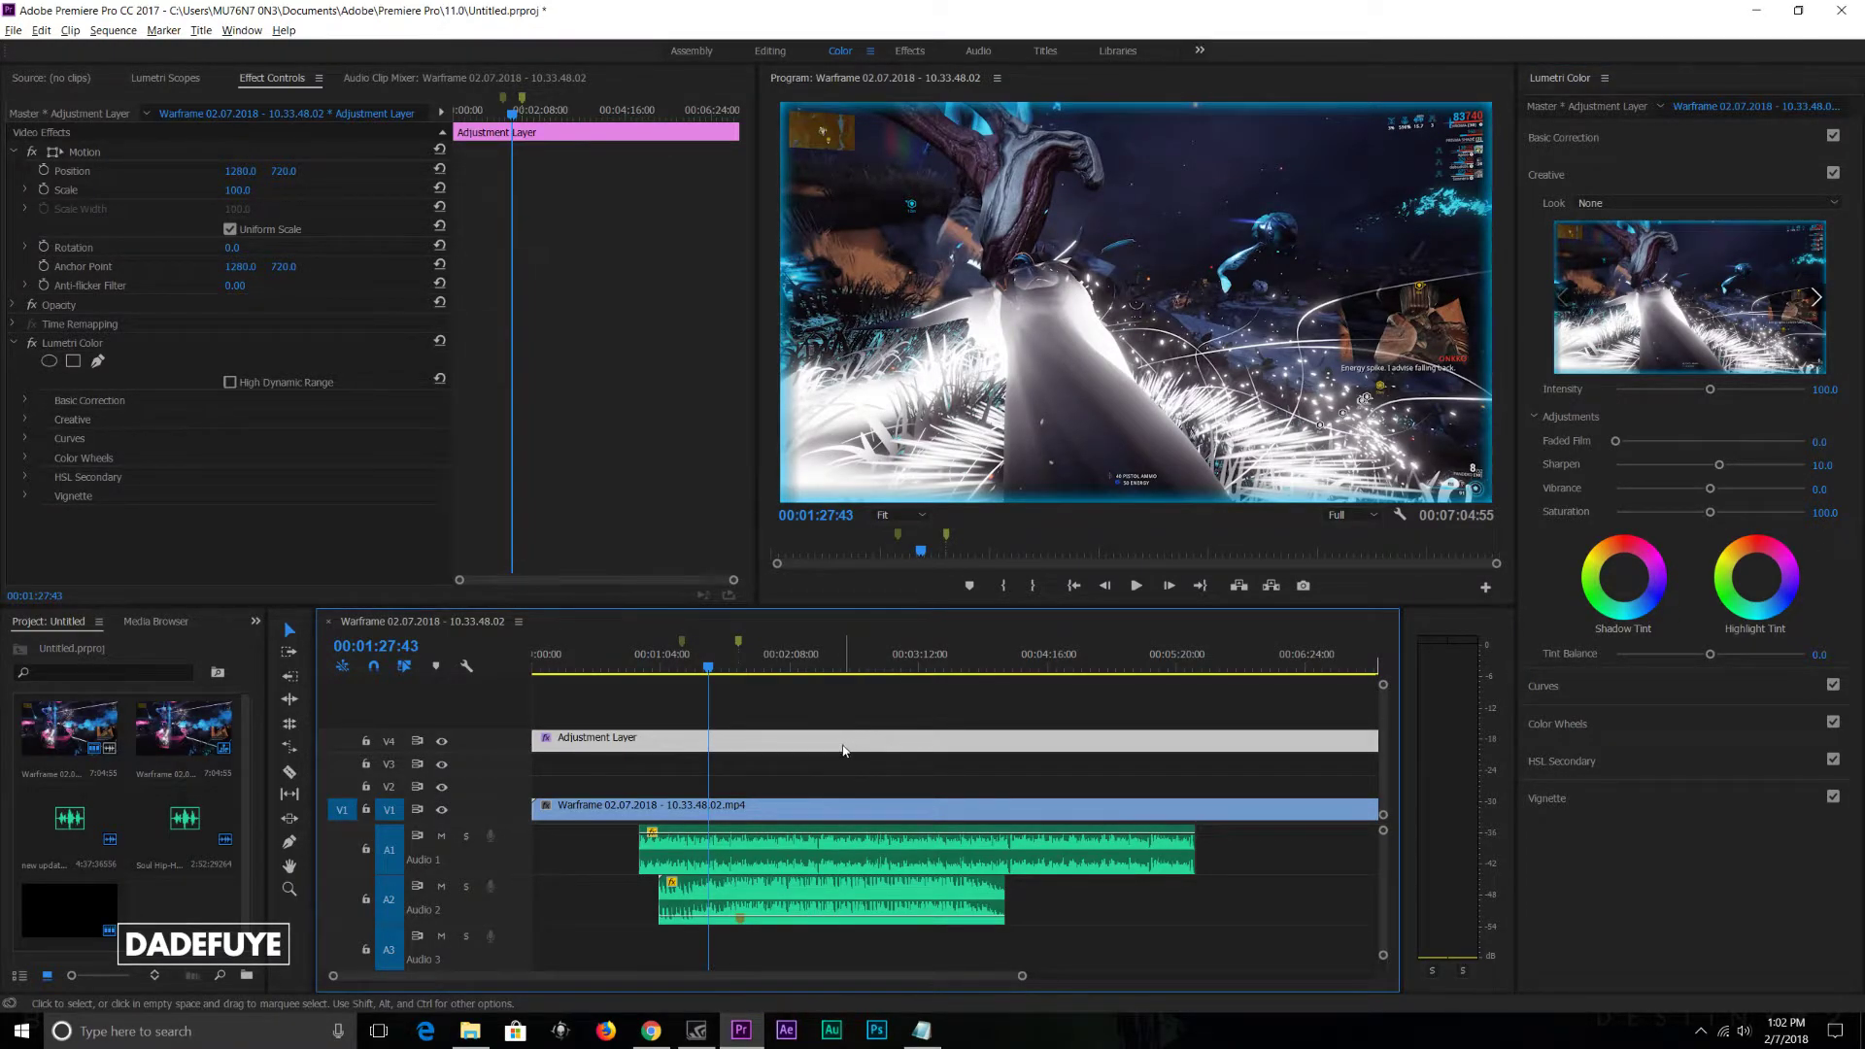
left_click(1824, 512)
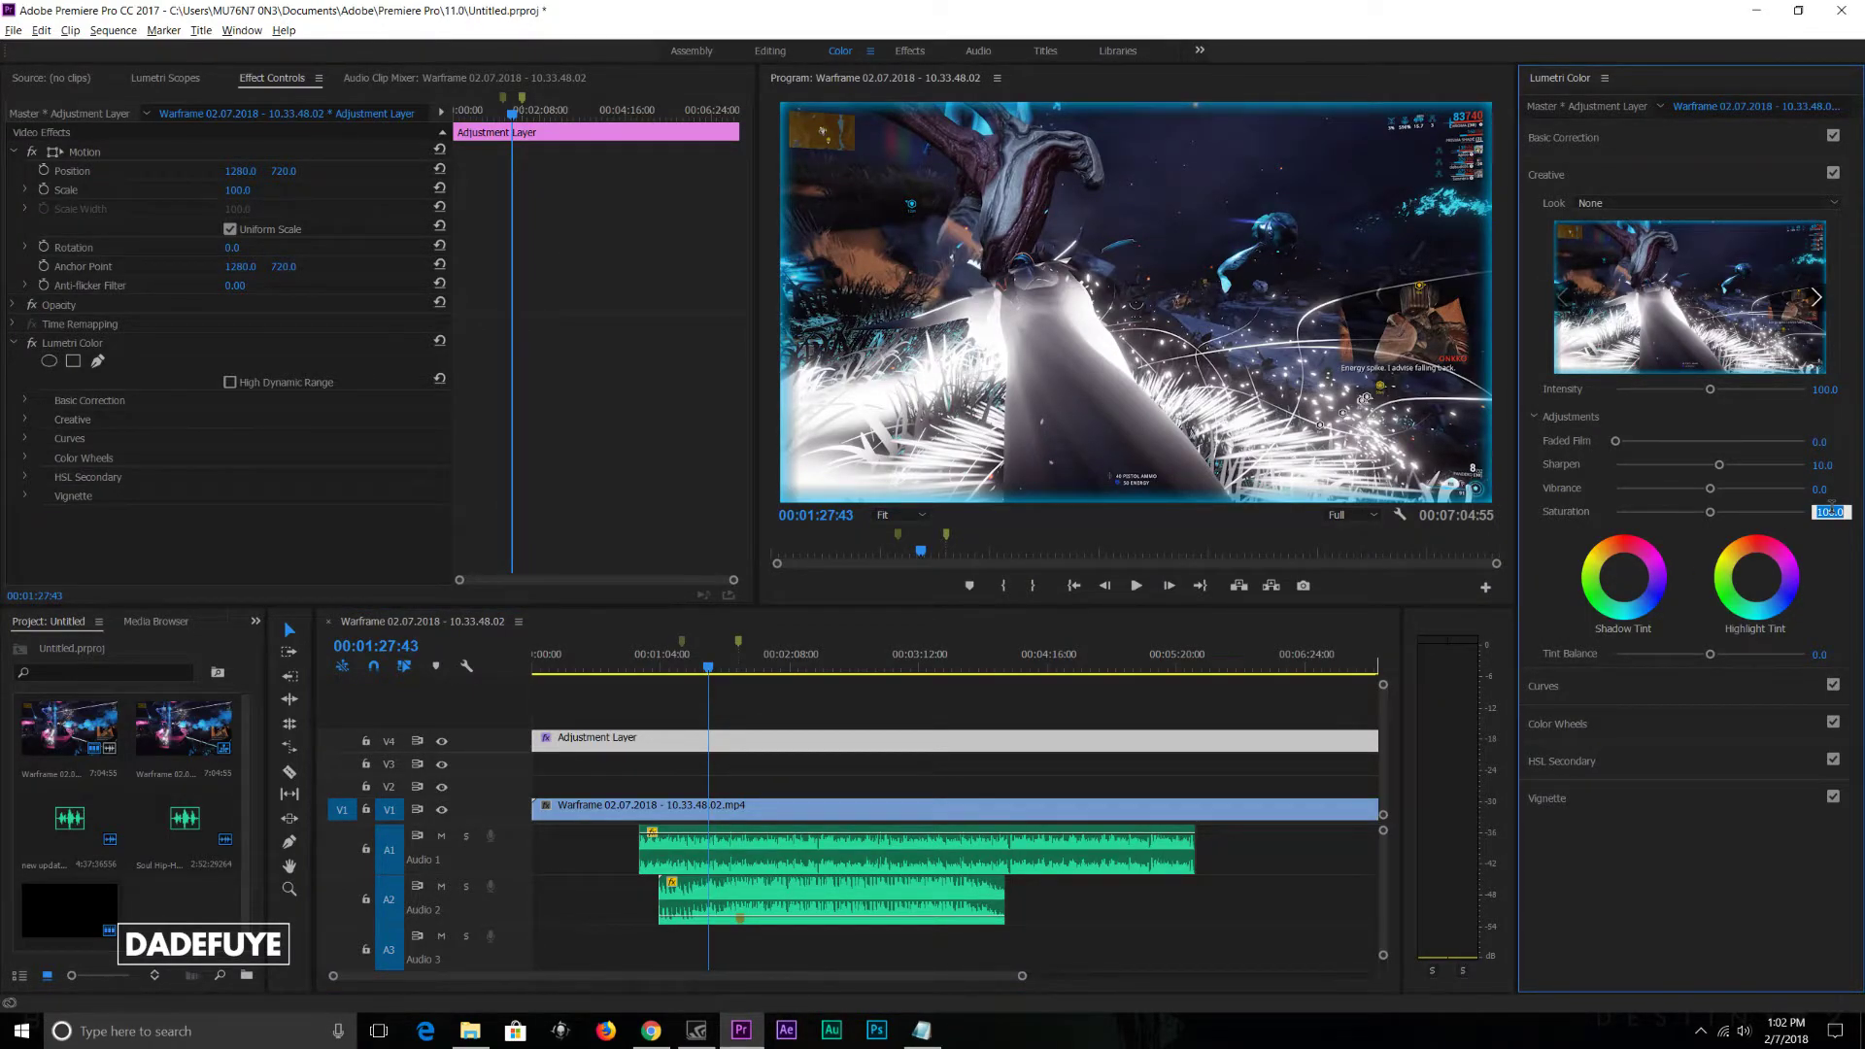
type("105")
key("Return")
Step: Shape the adjustment layer's RGB curve into a gentle S at 00:02:42:20, lowering the shadows and raising the highlights
left_click(1535, 416)
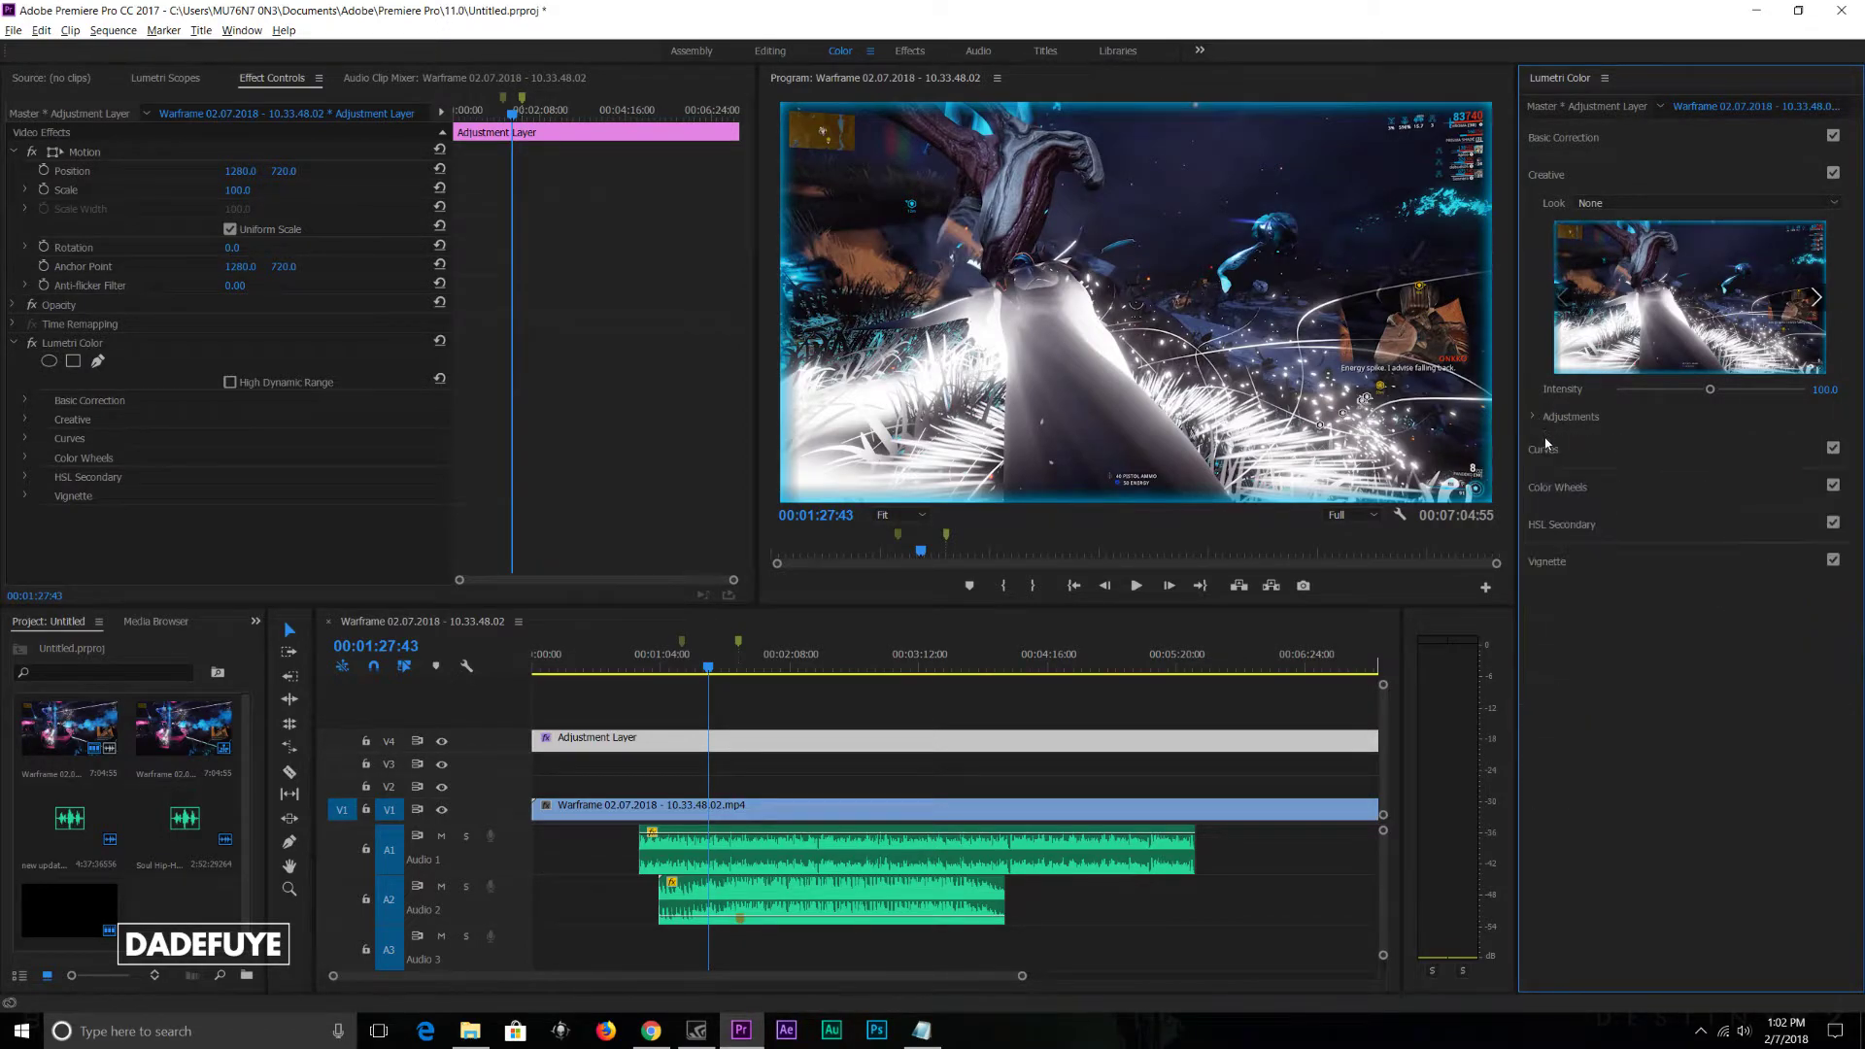
left_click(1574, 451)
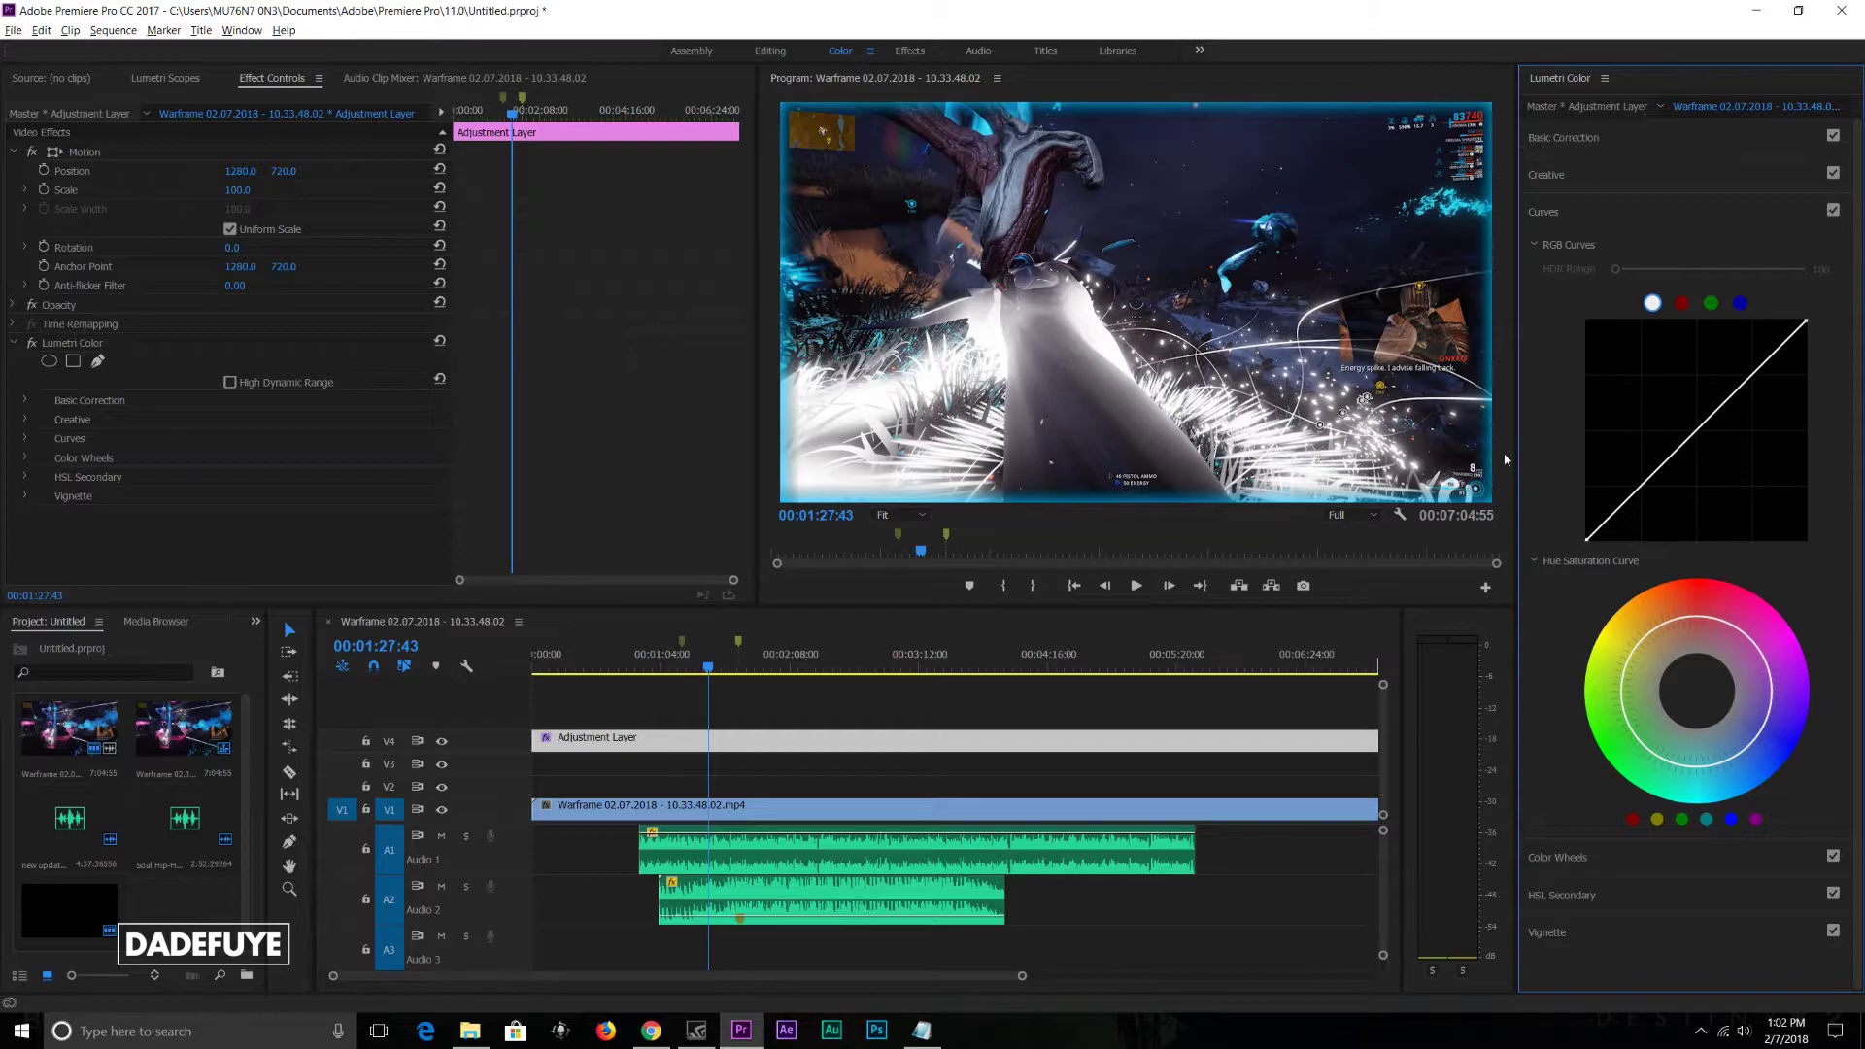
left_click(879, 668)
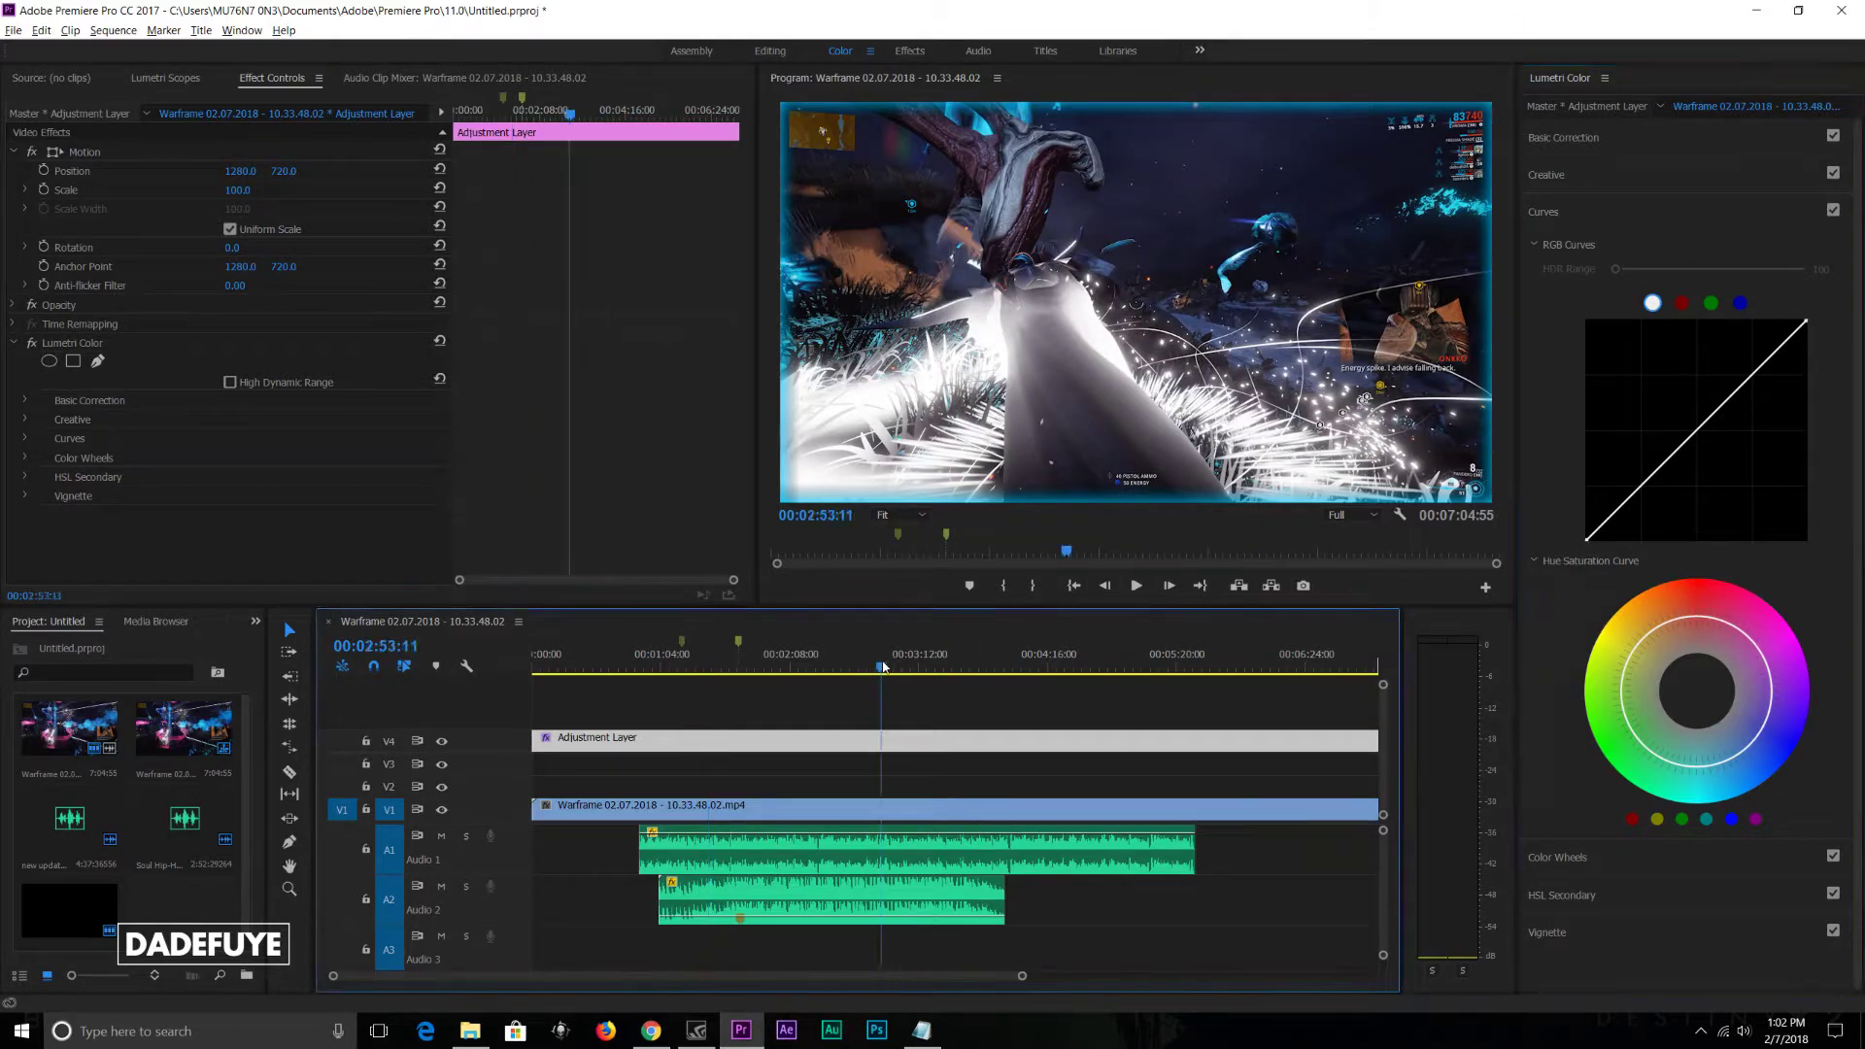
left_click(859, 670)
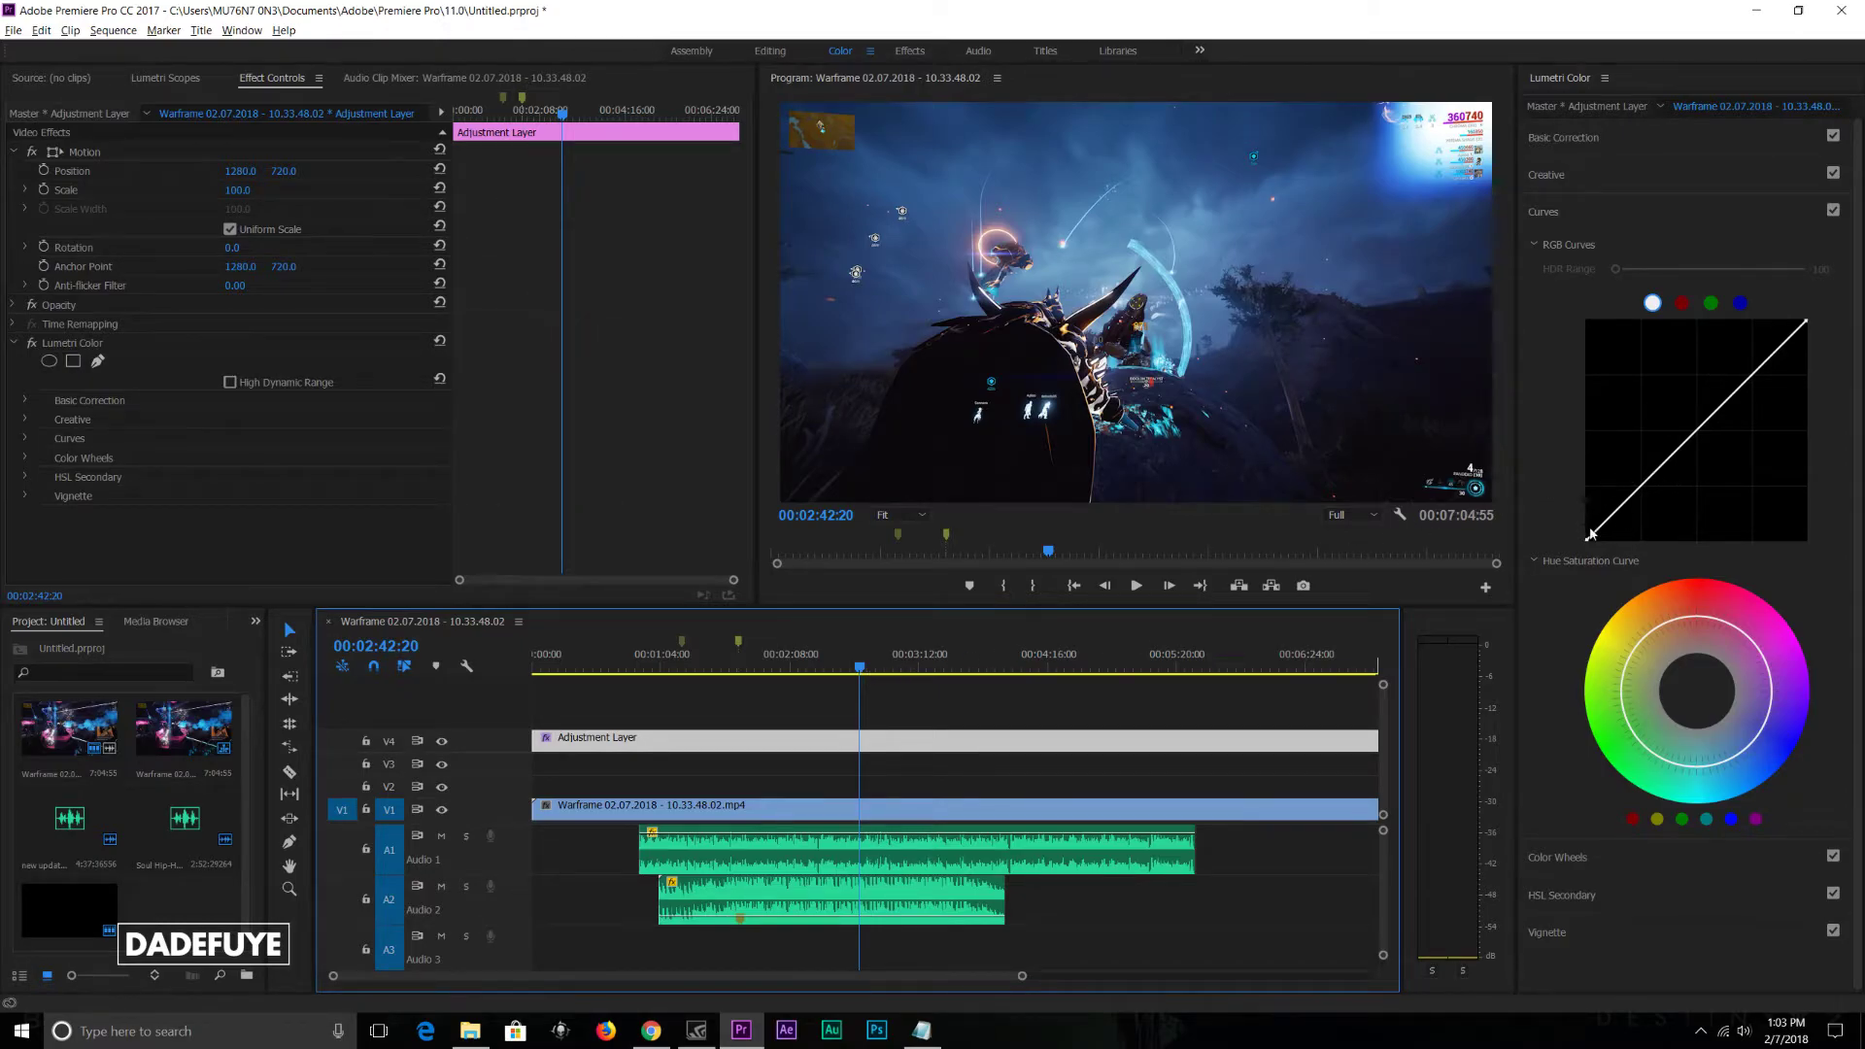
left_click(1633, 493)
left_click(1635, 493, "ctrl")
left_click_drag(1610, 515, 1617, 527)
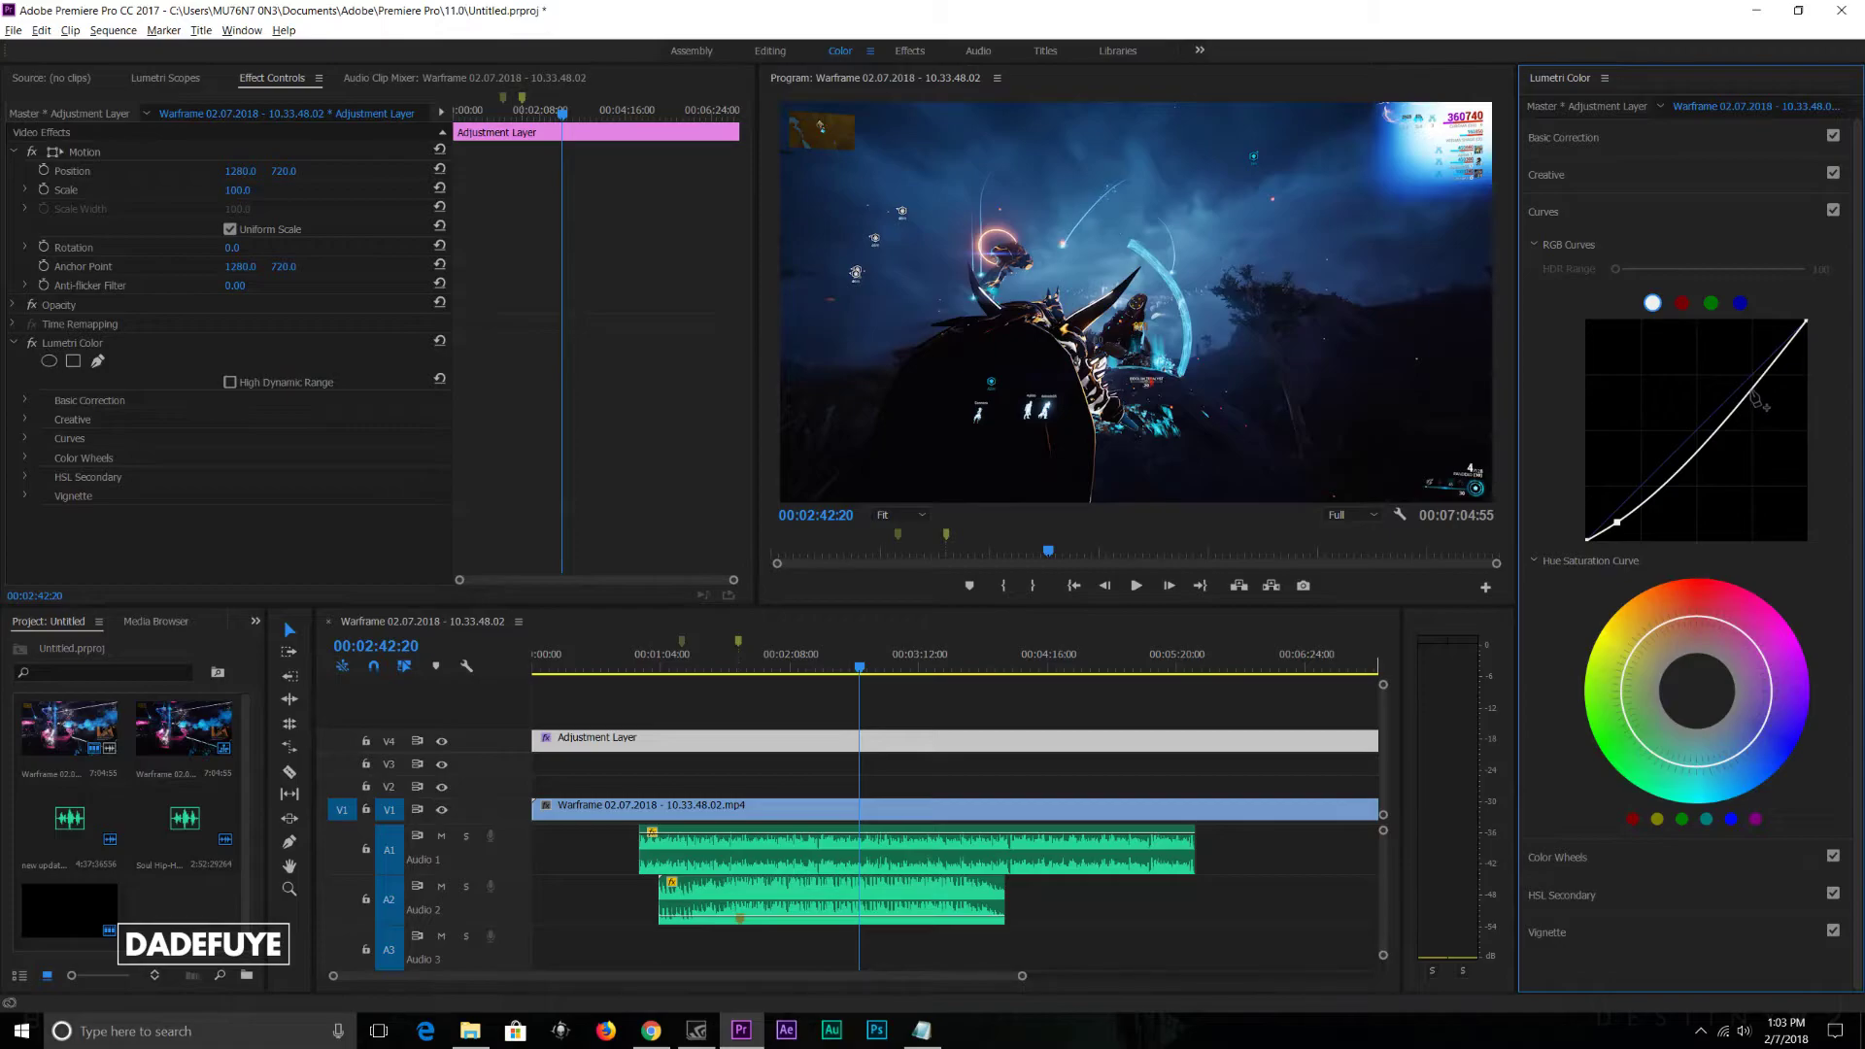
left_click_drag(1741, 389, 1734, 379)
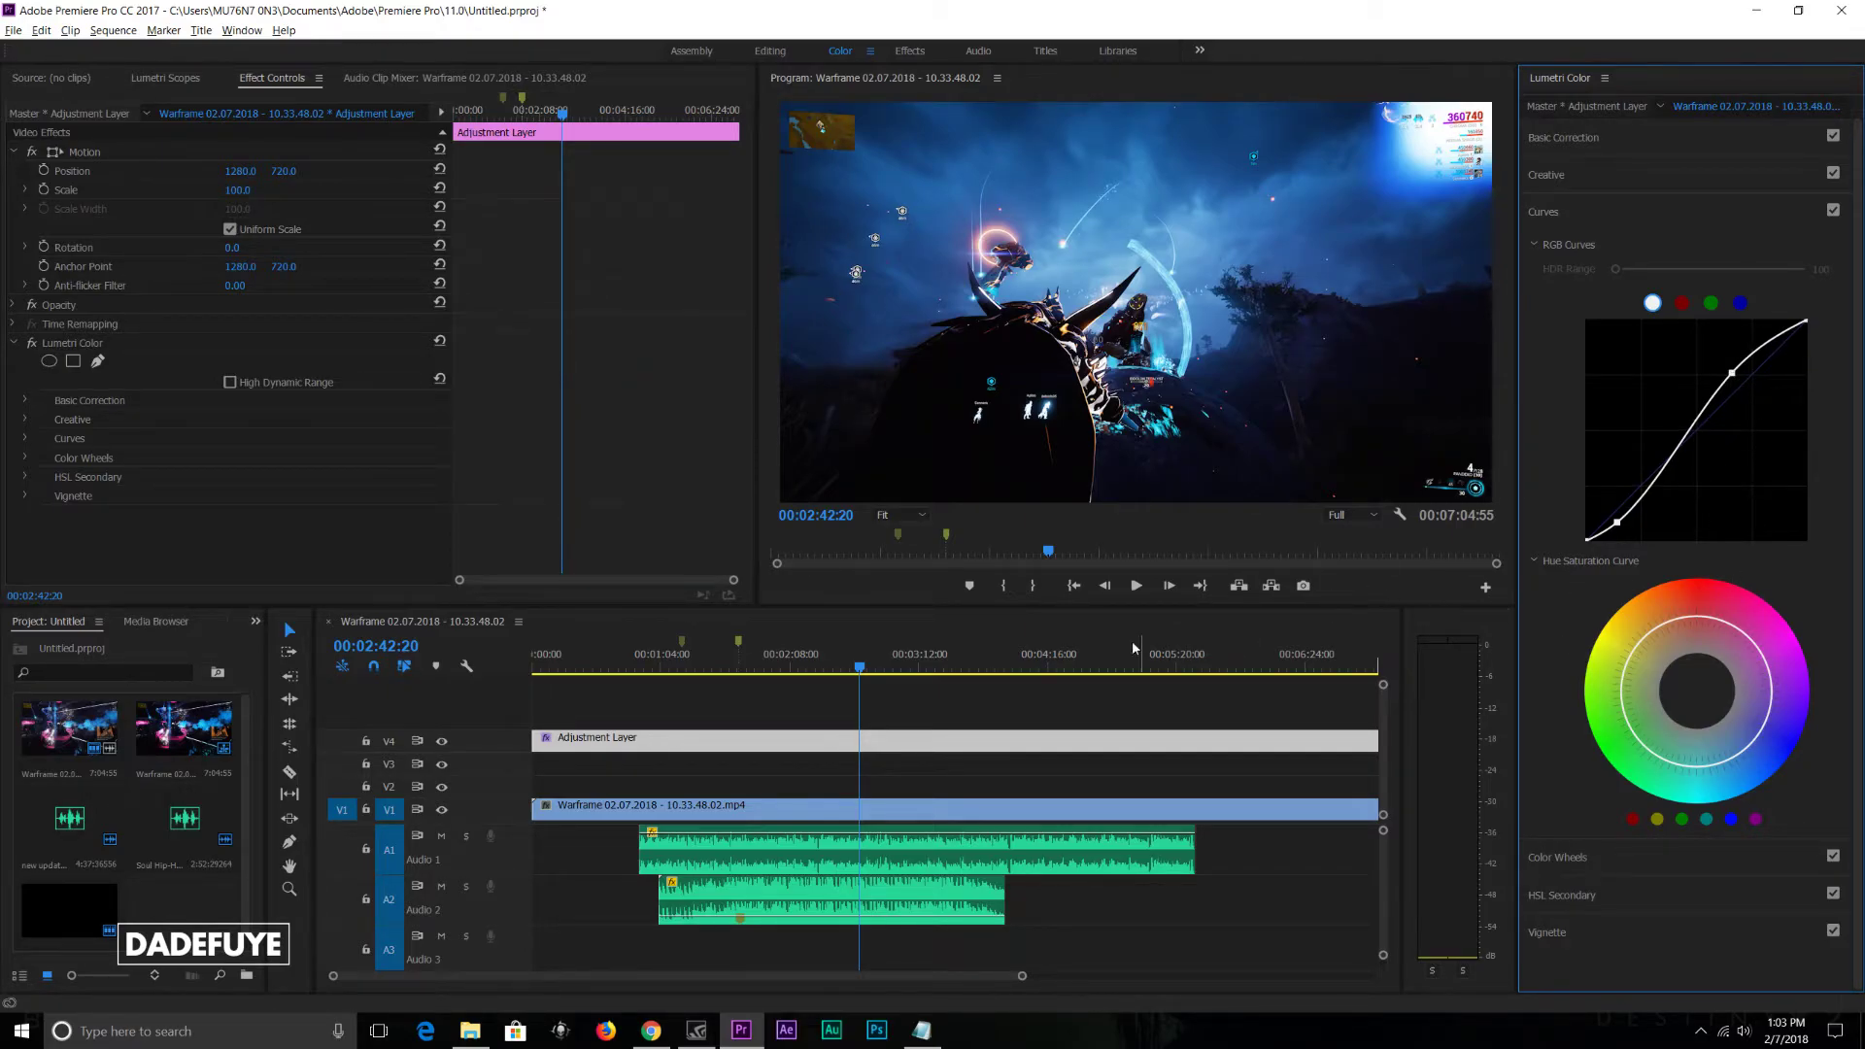
Step: Hide track V4 and show it again to compare the footage without and with the adjustment layer's color correction
left_click(695, 777)
left_click(747, 738)
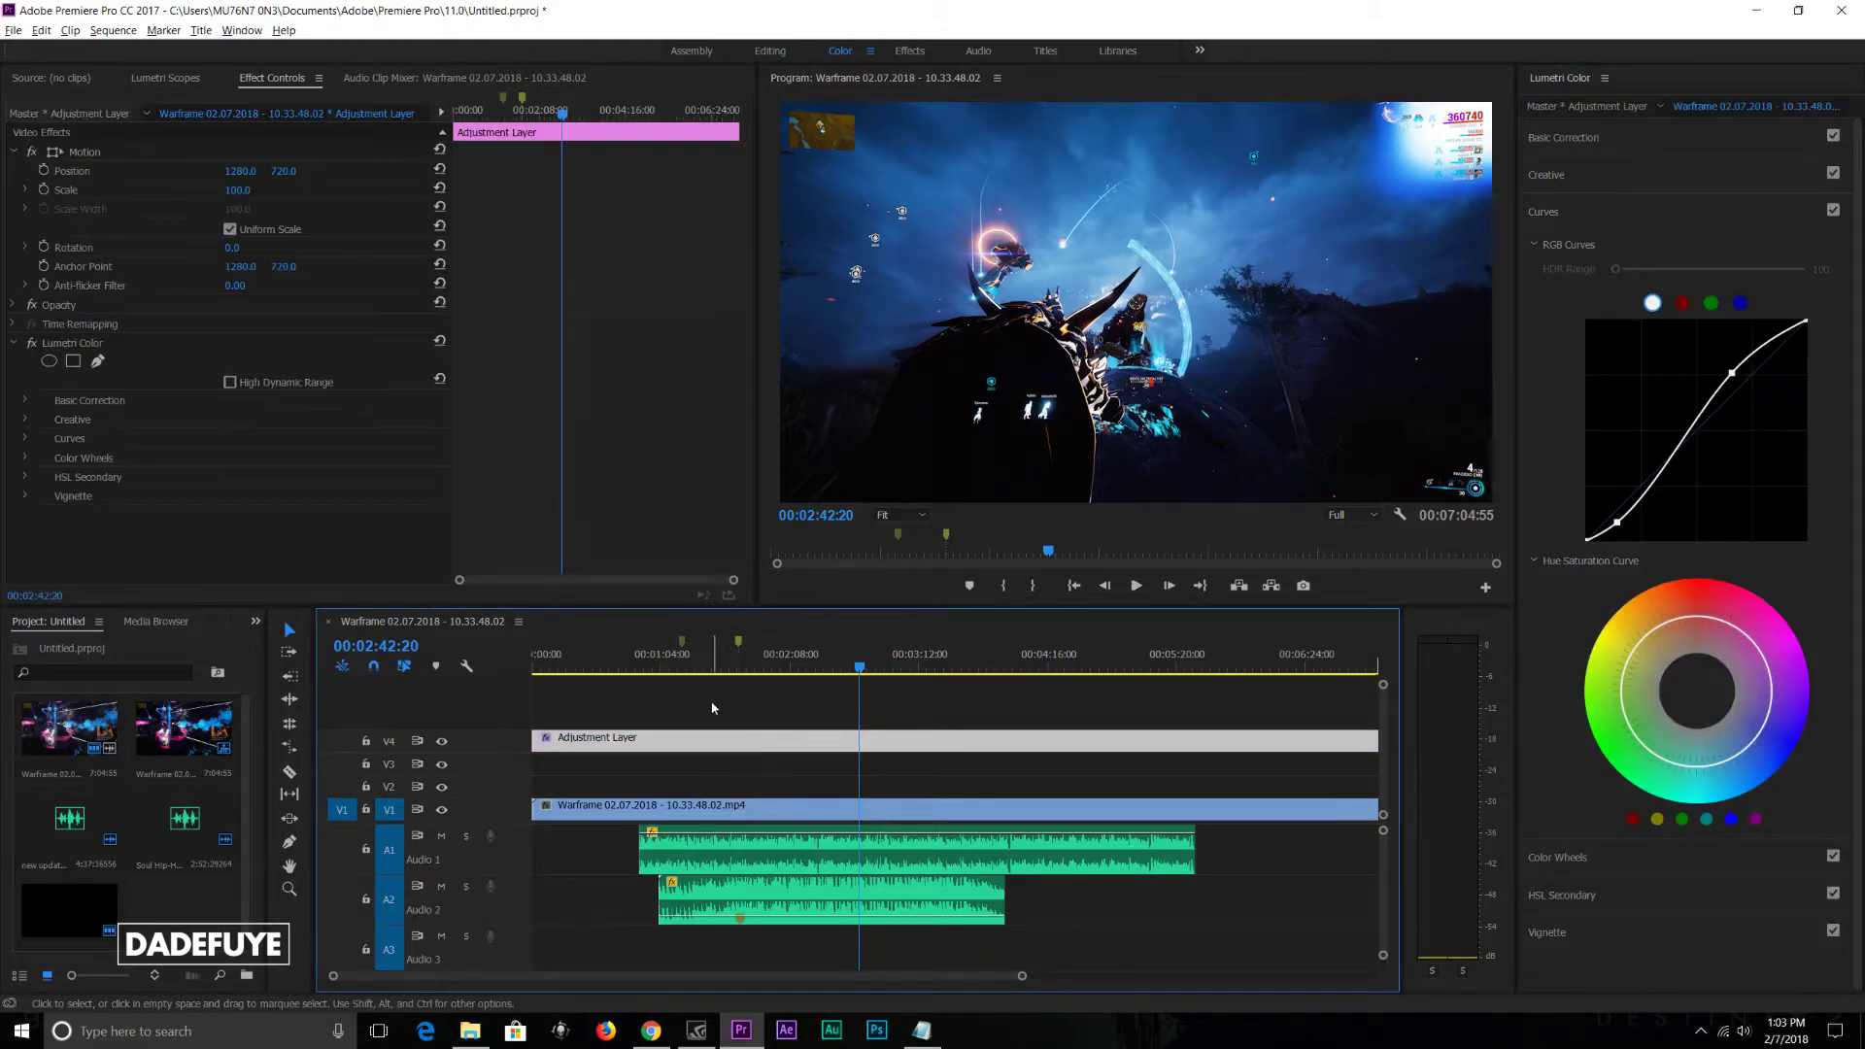
left_click(443, 742)
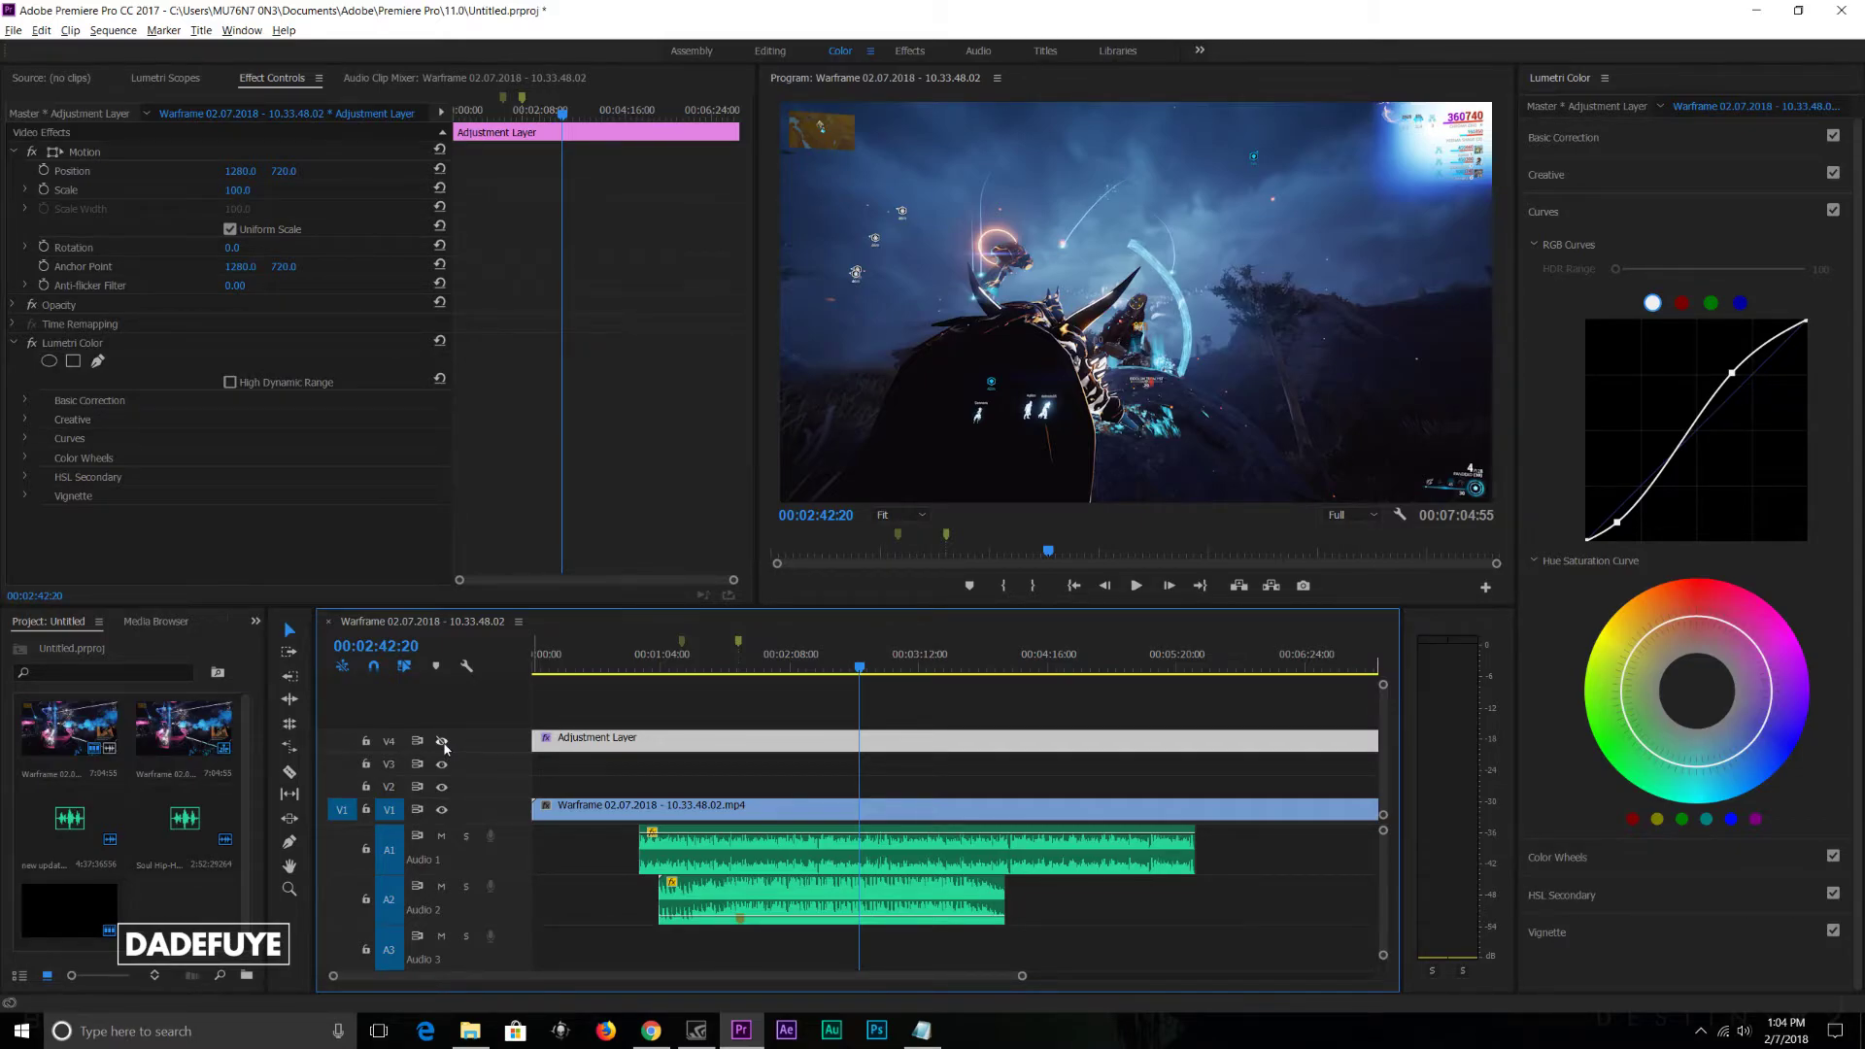
left_click(443, 742)
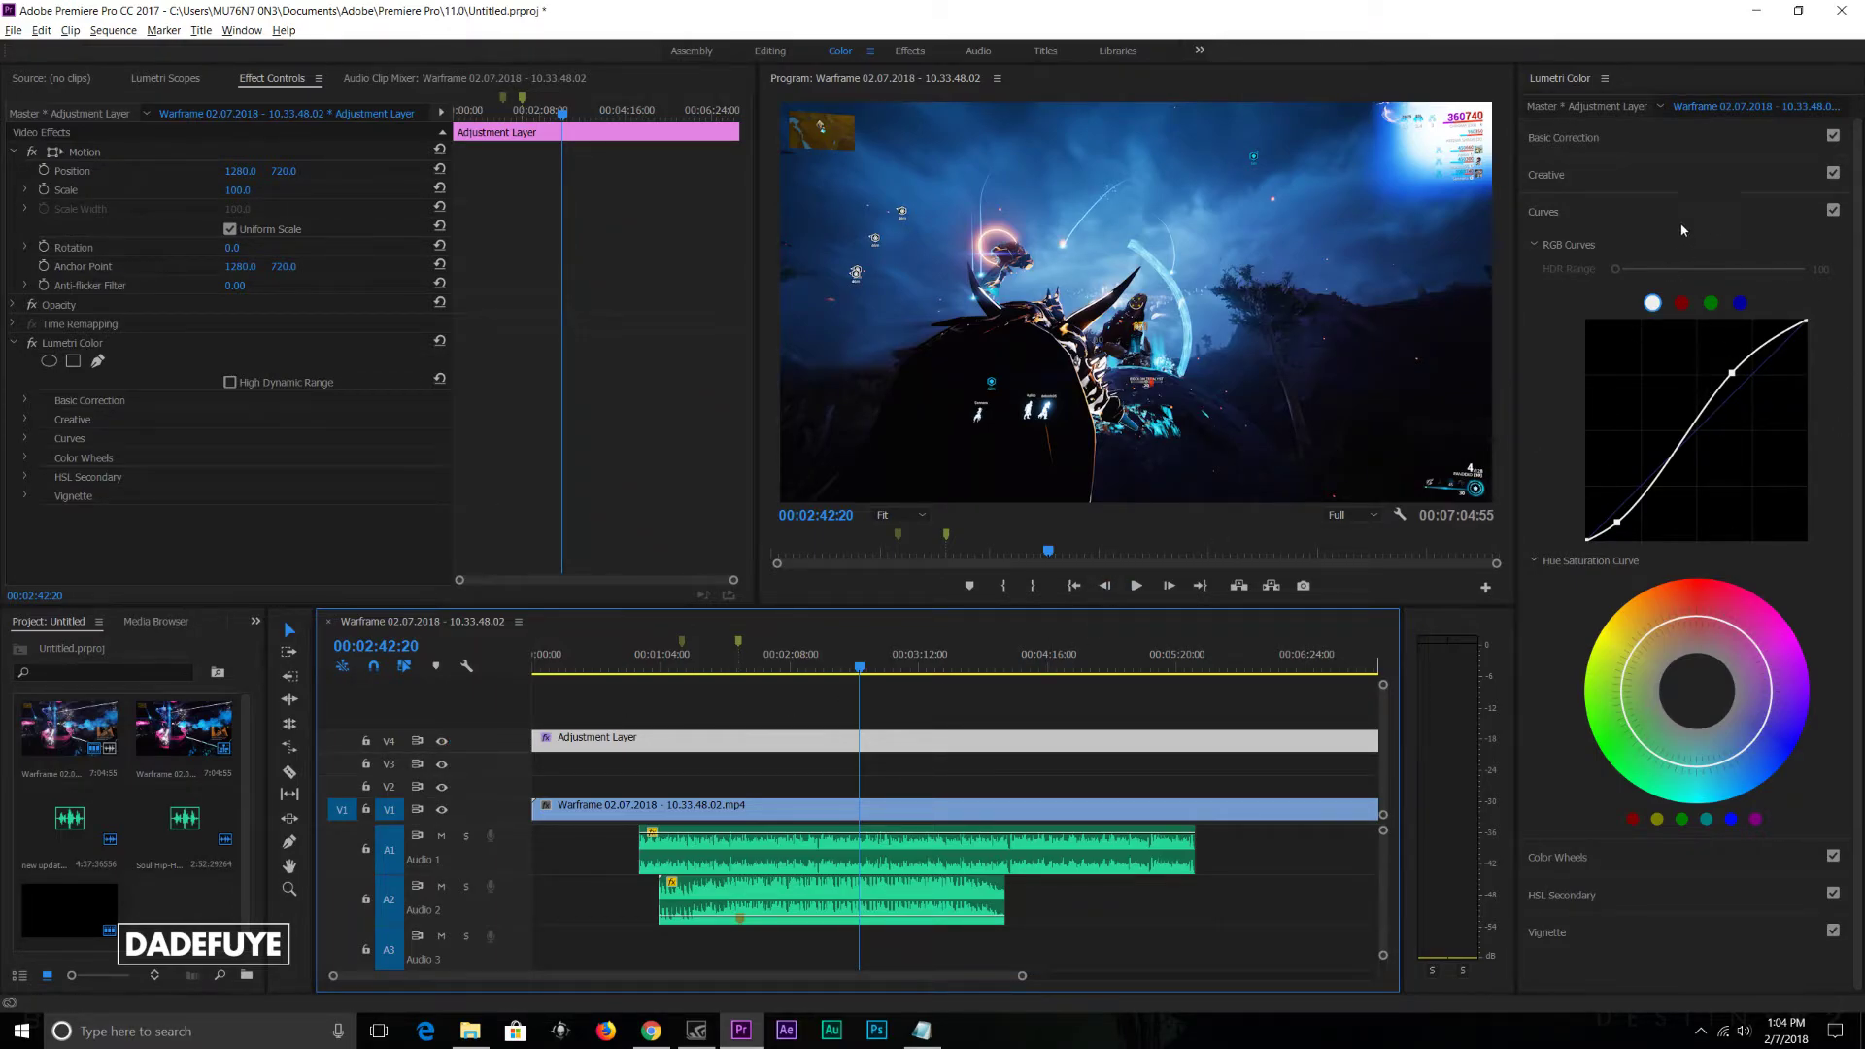
Step: Reduce the adjustment layer's Creative Sharpen to 5 and return to the Curves settings
left_click(1659, 174)
left_click(1543, 417)
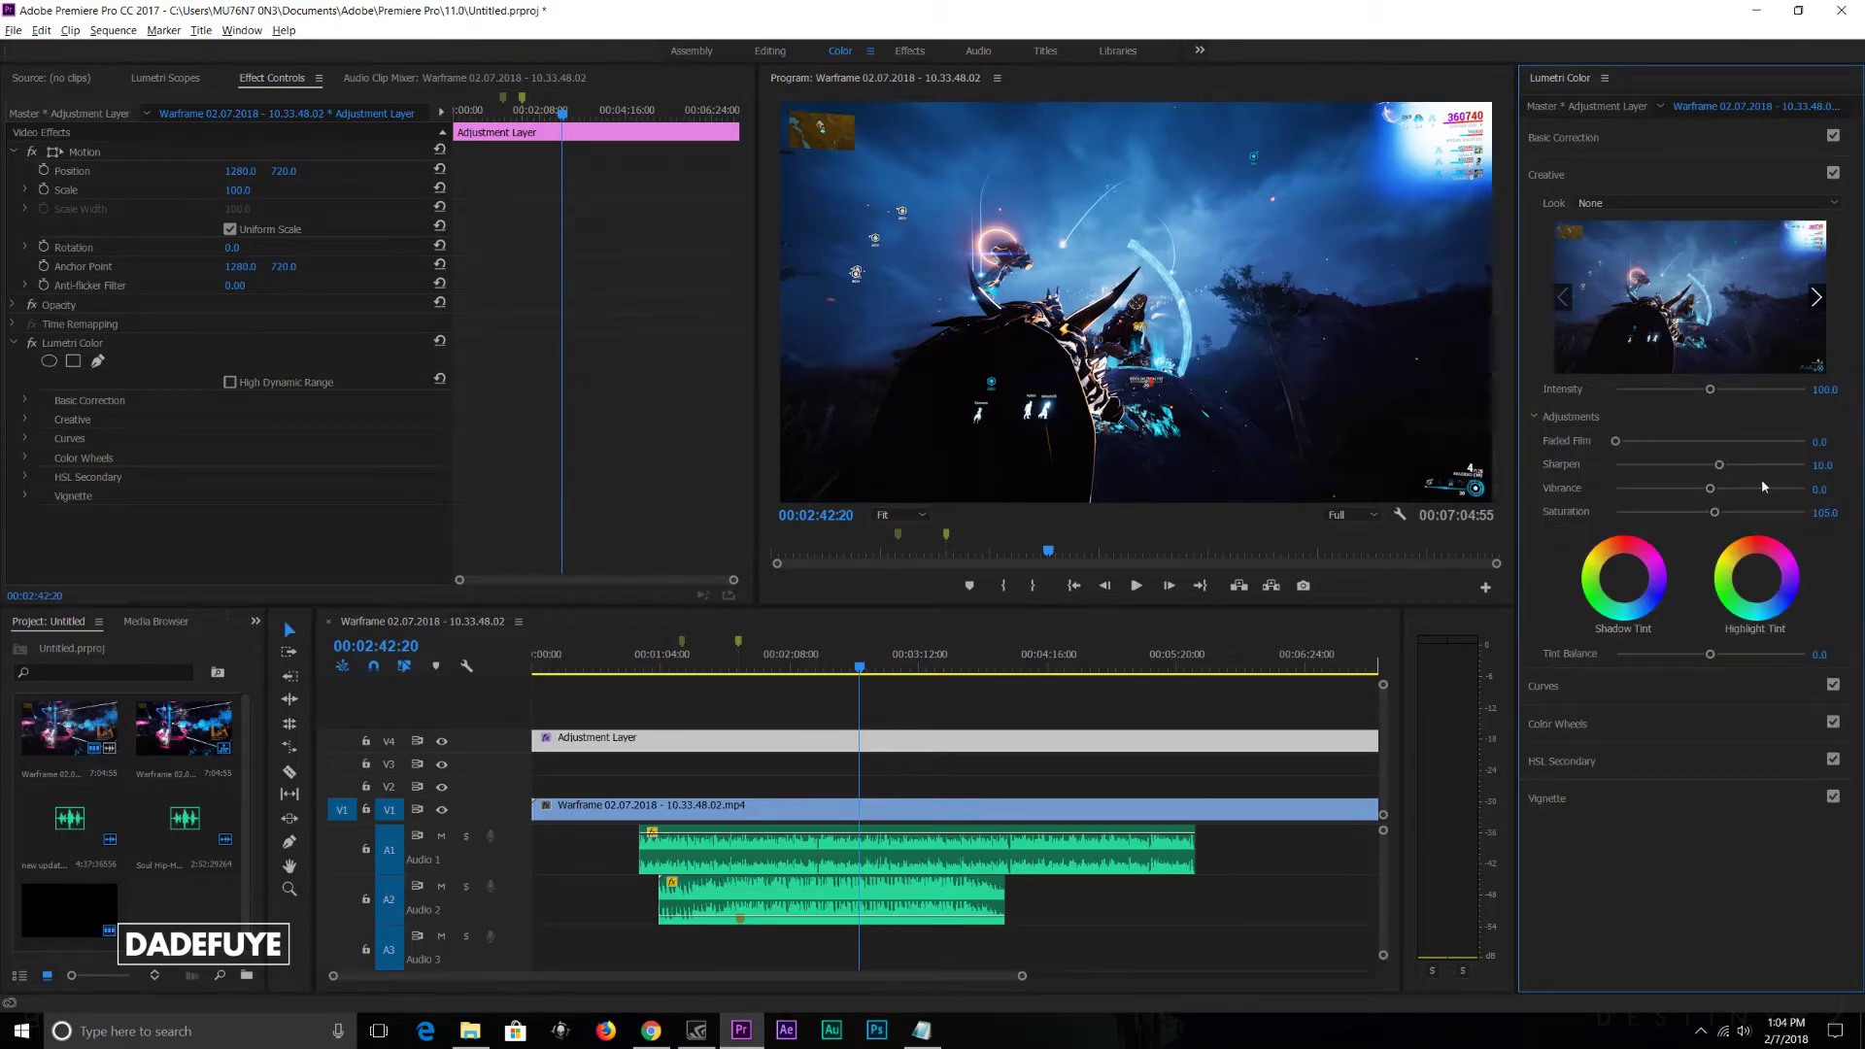
left_click(1824, 464)
type("5")
key("Return")
left_click(1554, 685)
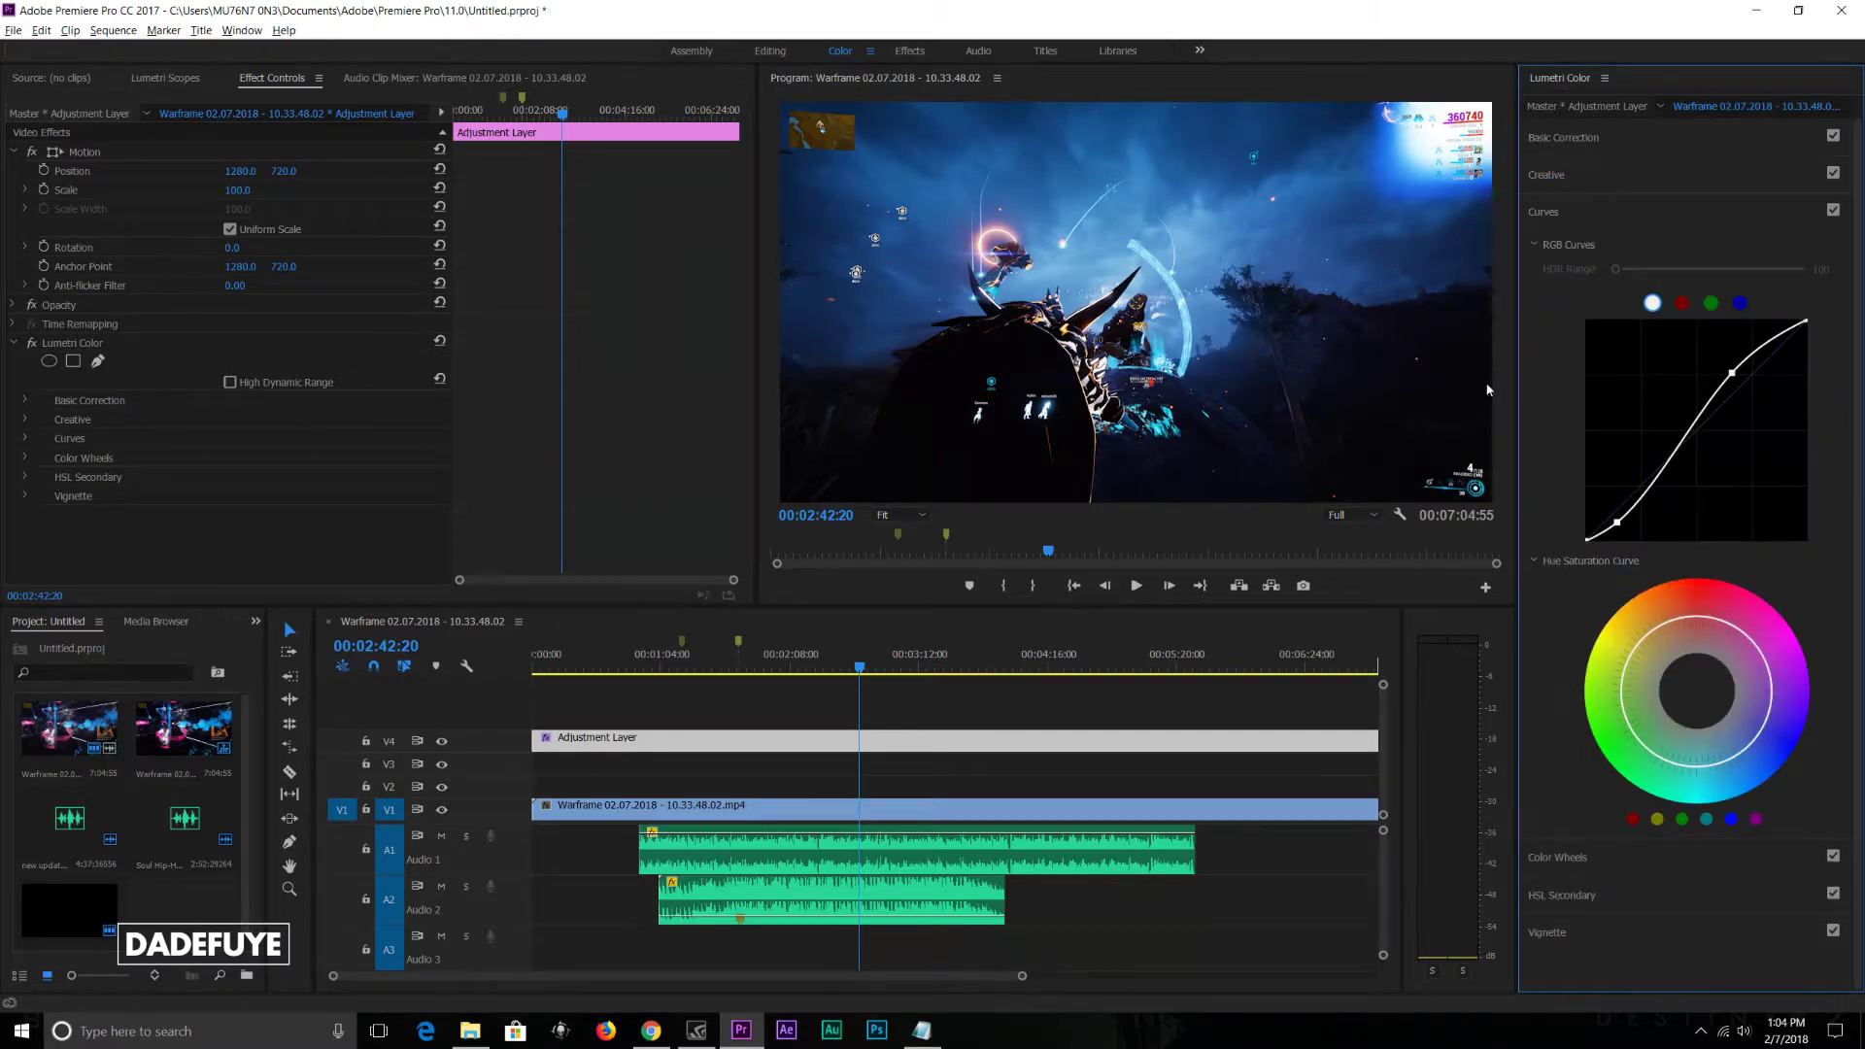
Step: Play the sequence from 00:02:36:27, toggling track V4's visibility to check the color correction in motion, and stop playback
left_click(860, 679)
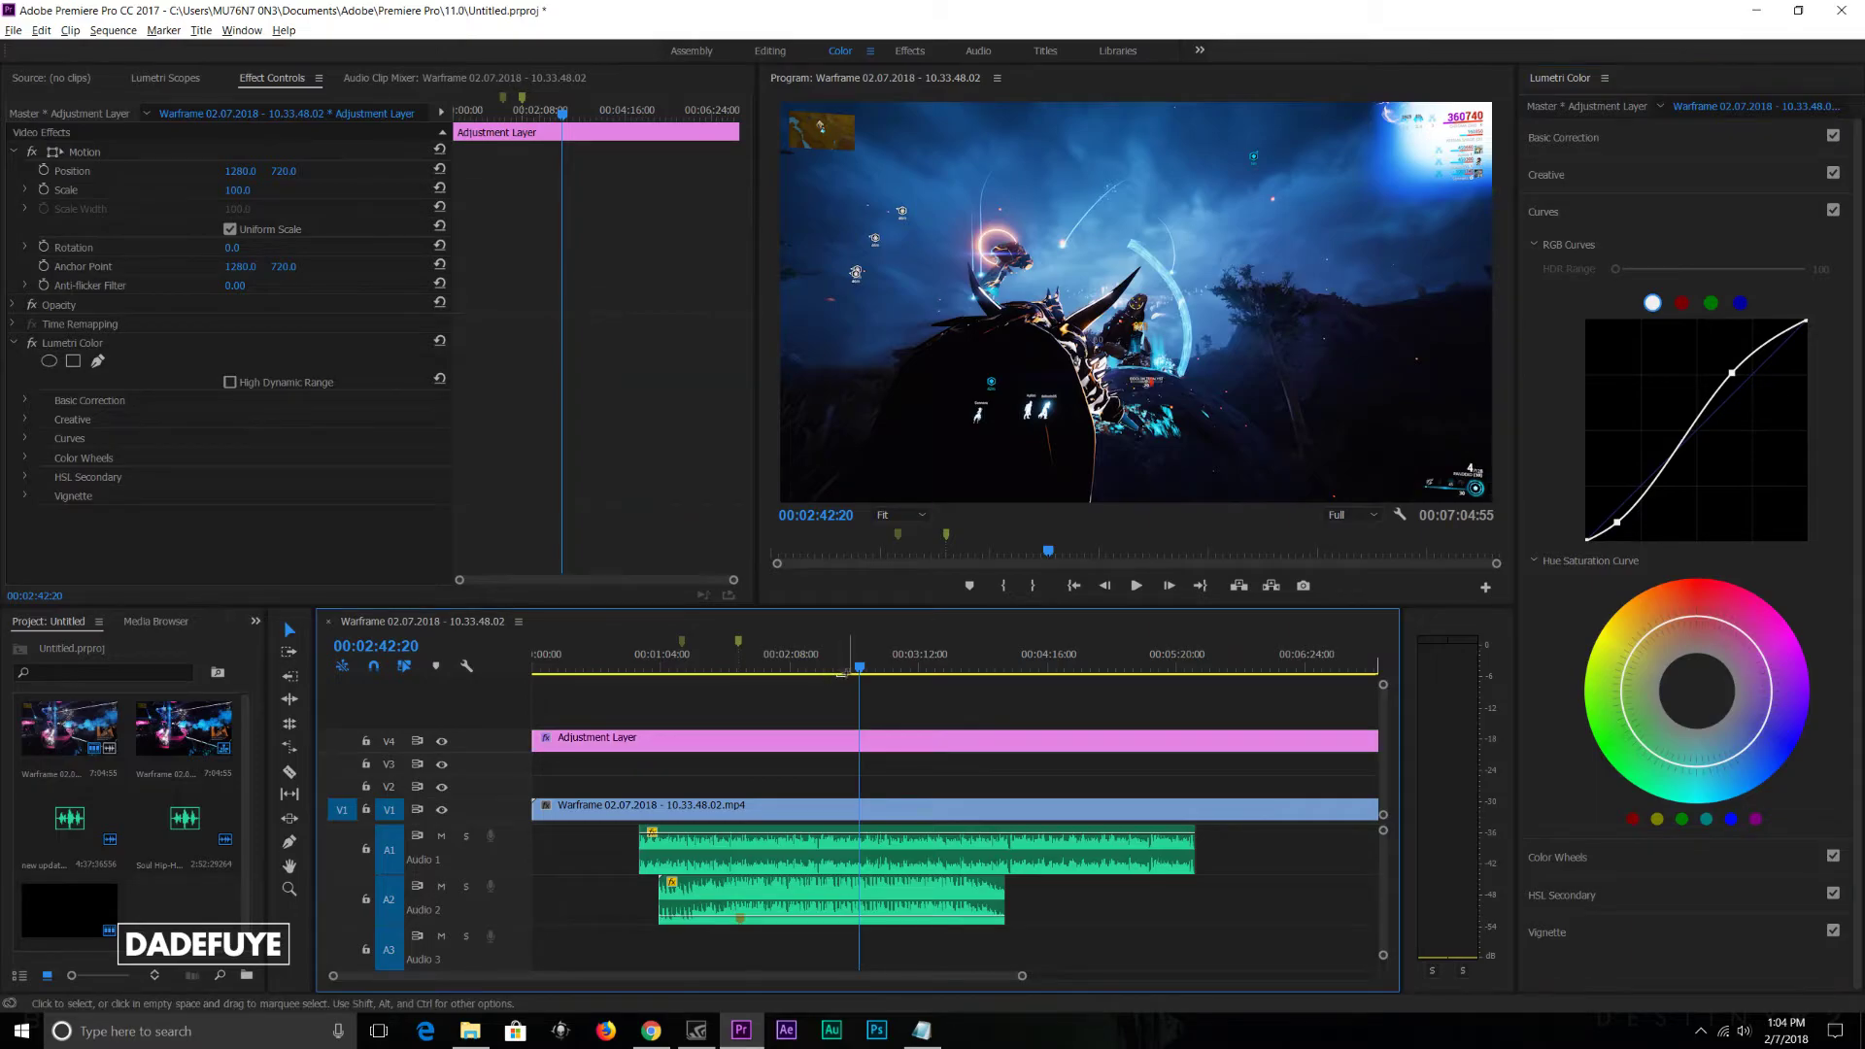
left_click_drag(864, 672, 847, 669)
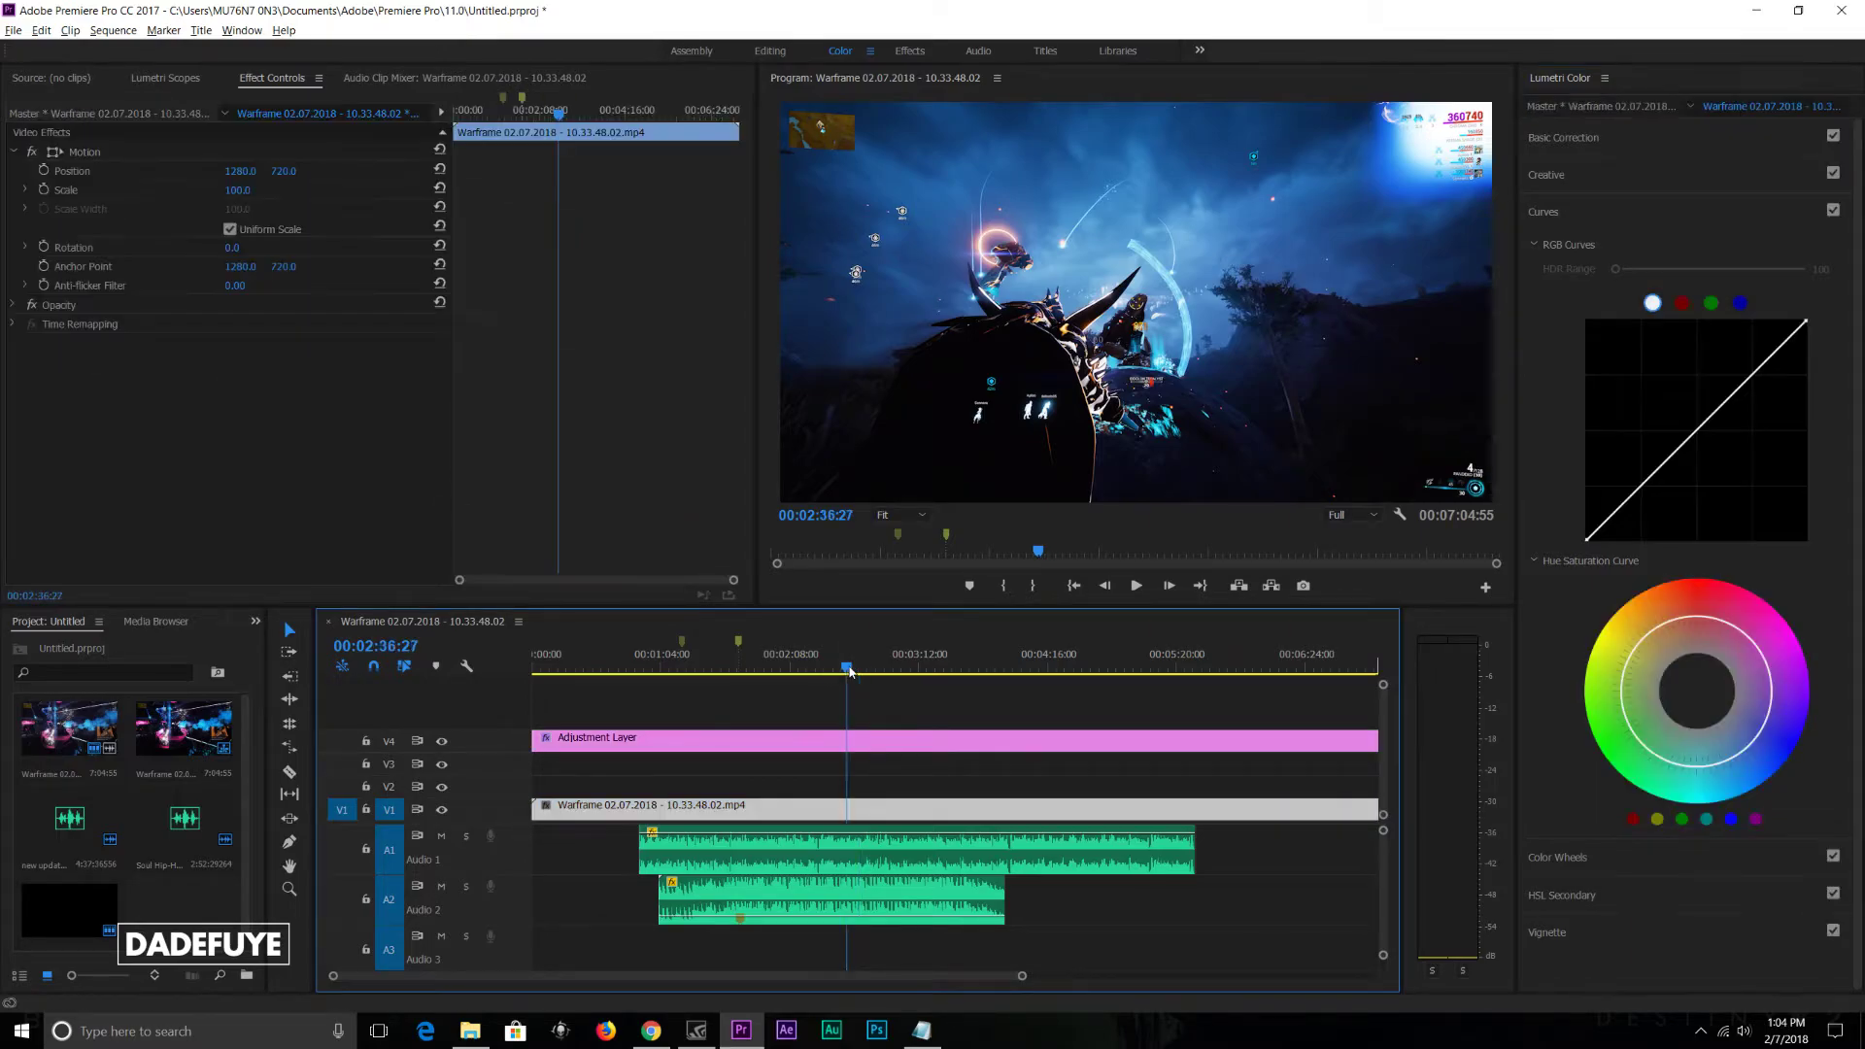
left_click(1142, 585)
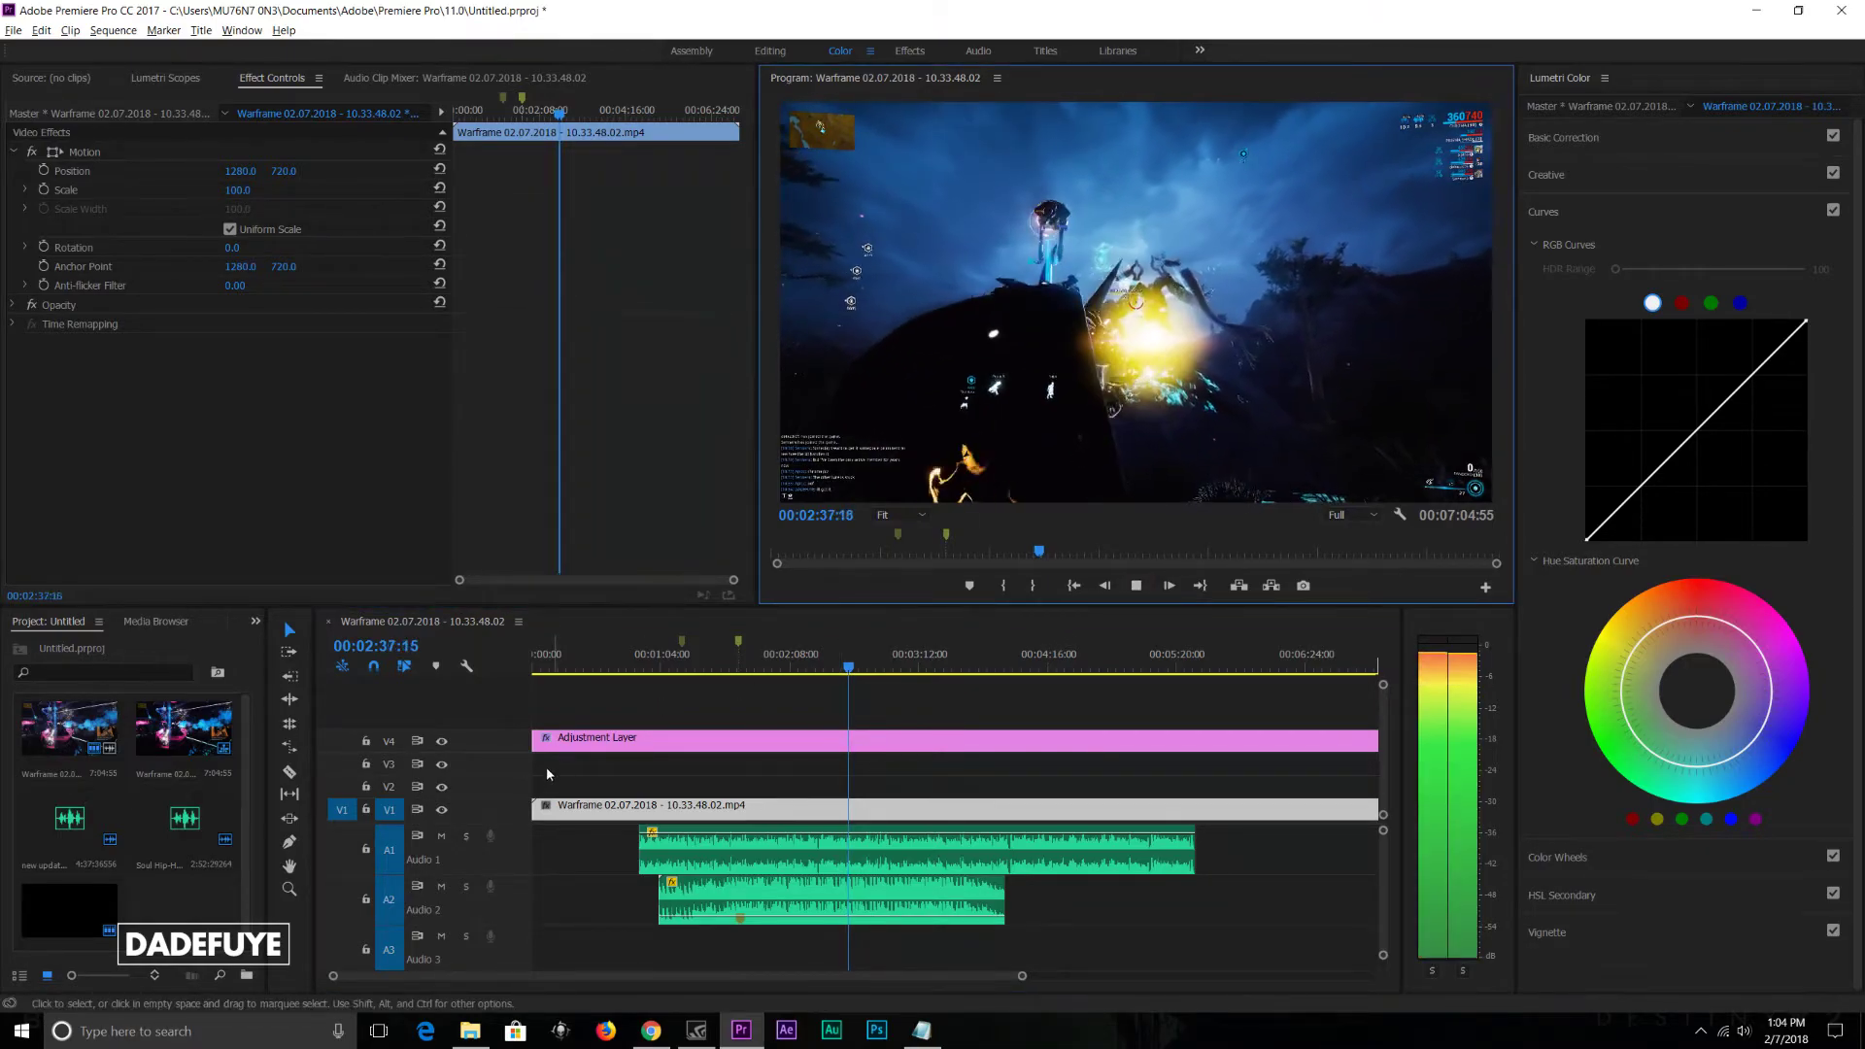
left_click(443, 741)
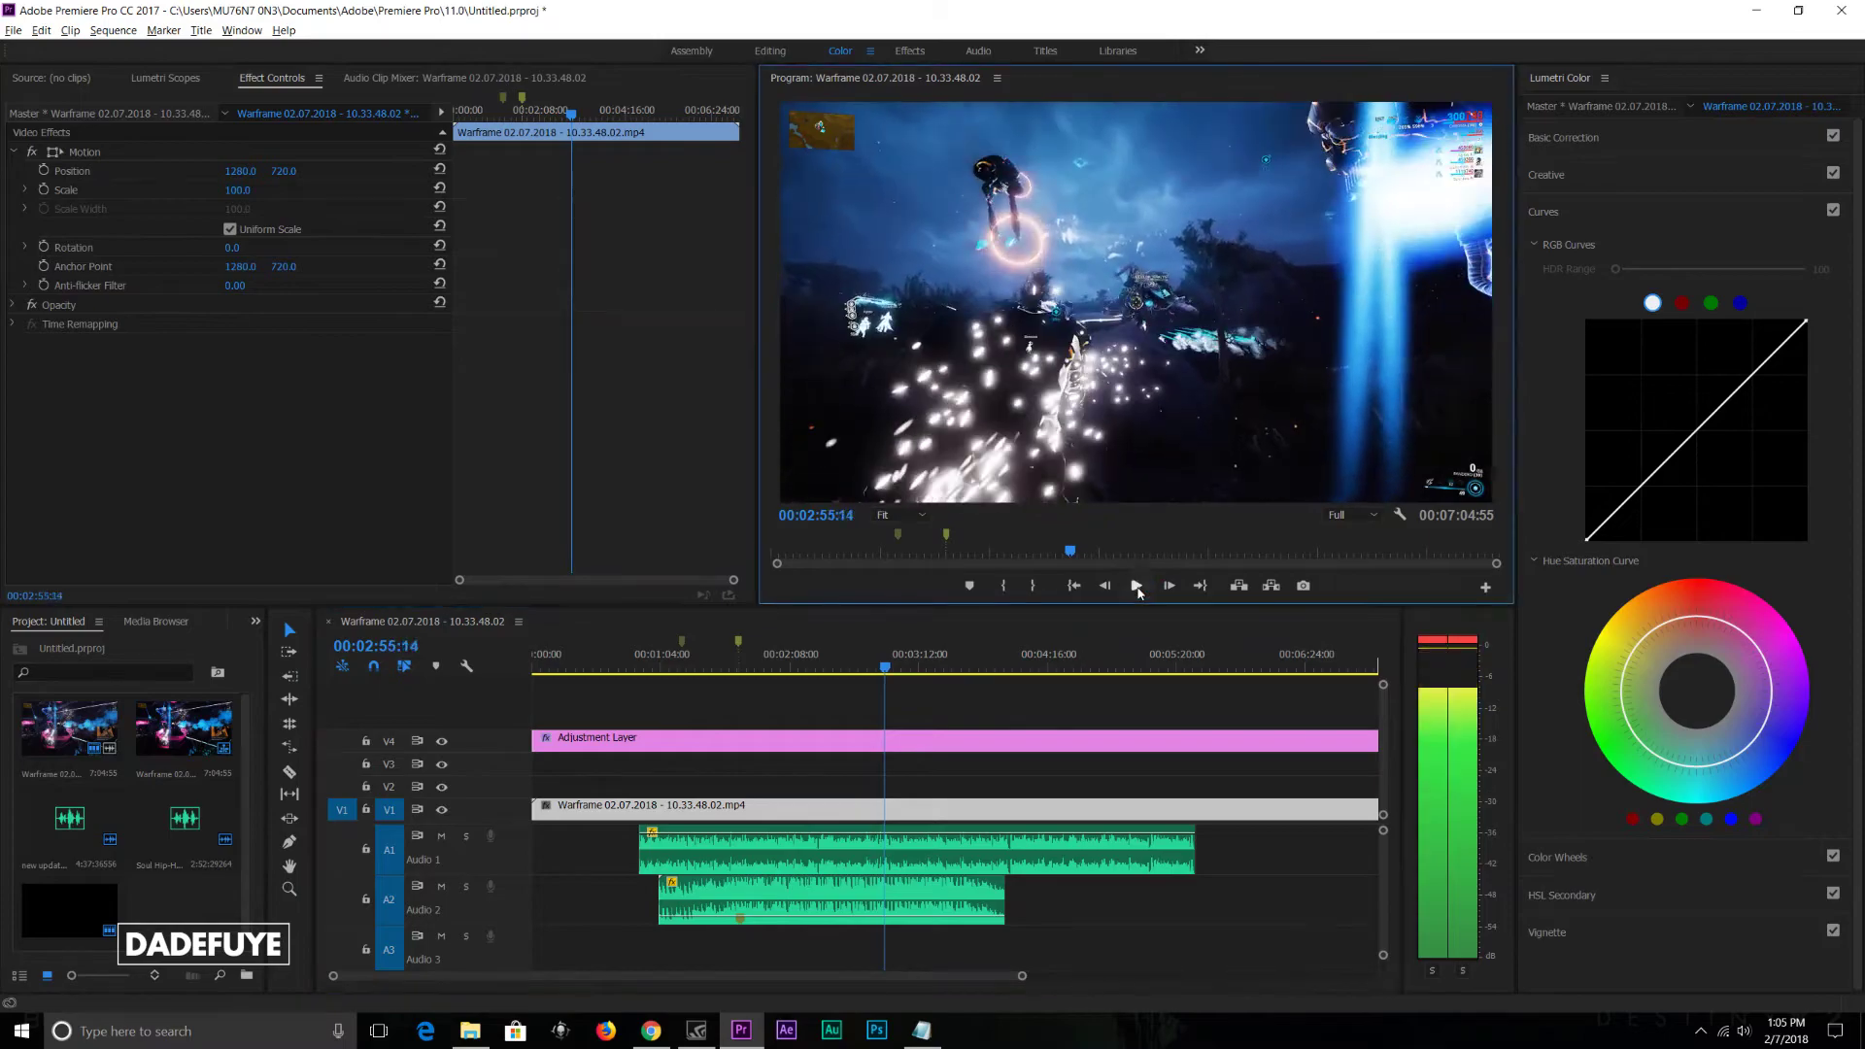
left_click(1132, 588)
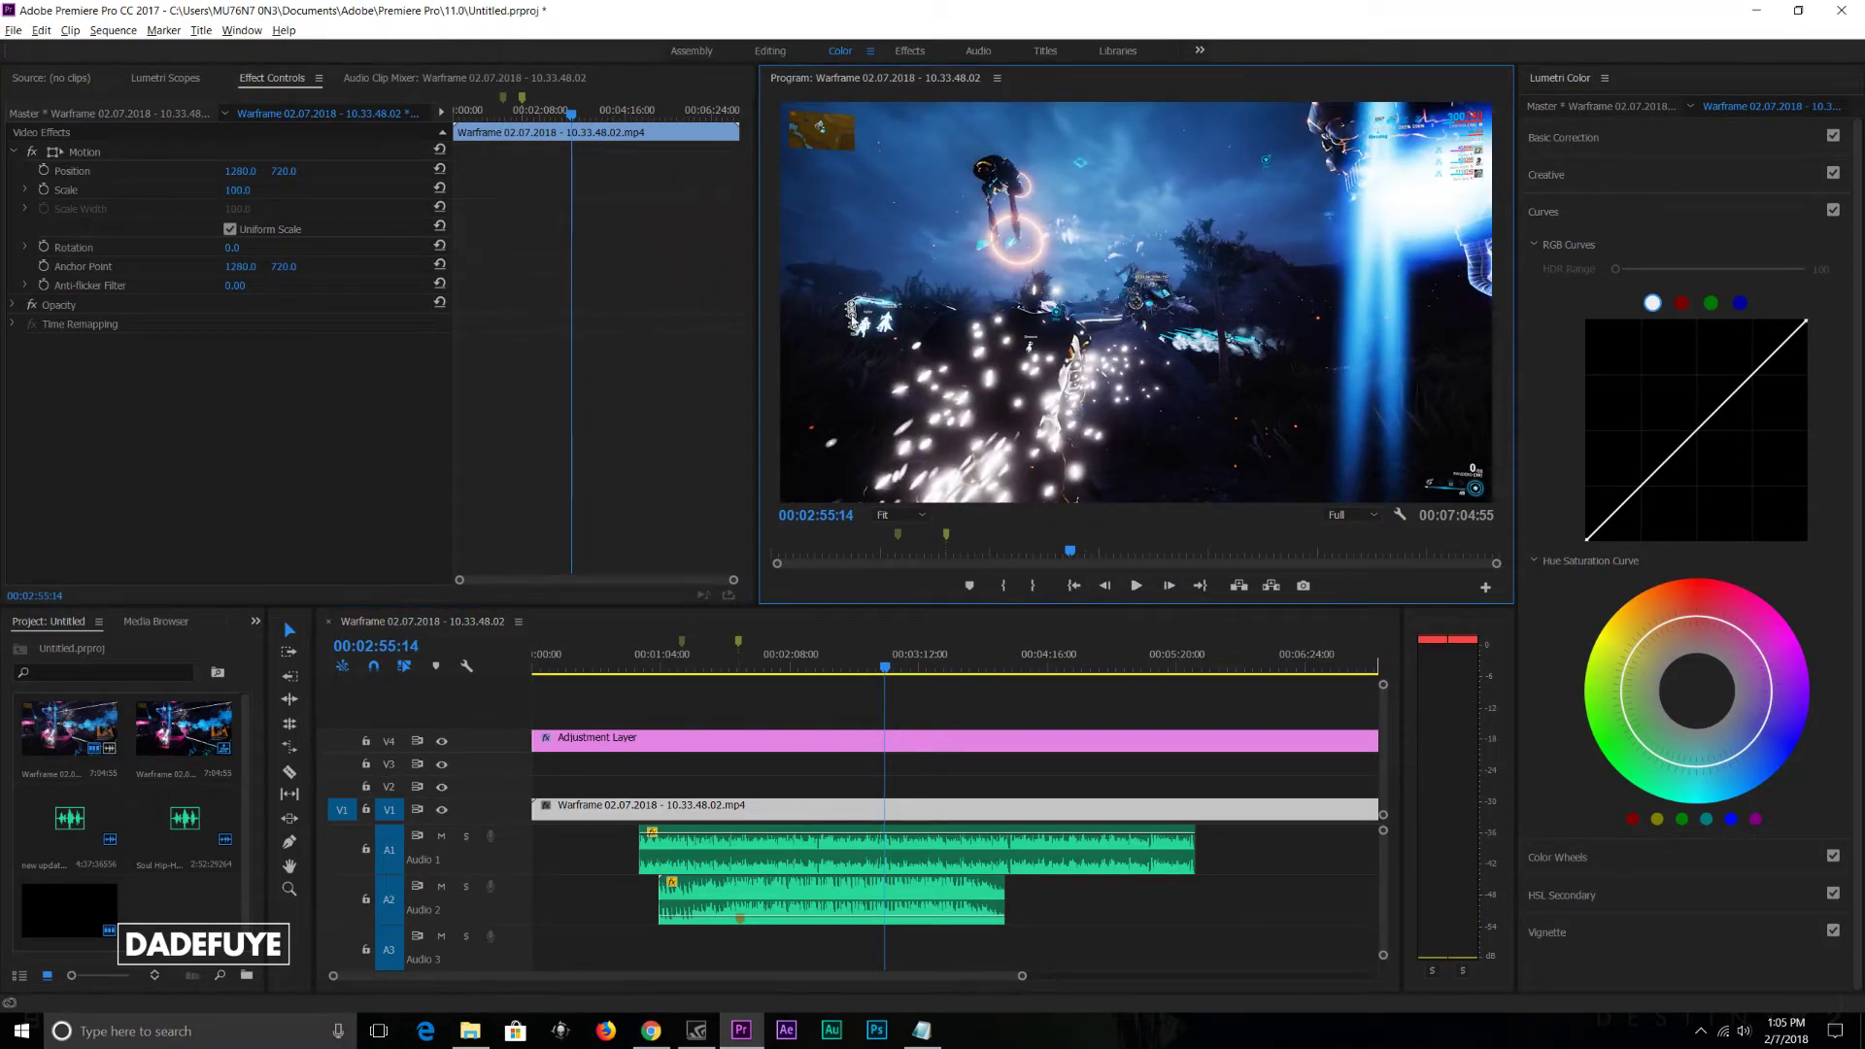
Step: Return to the Editing workspace and move the playhead to 00:03:17:09
left_click(783, 57)
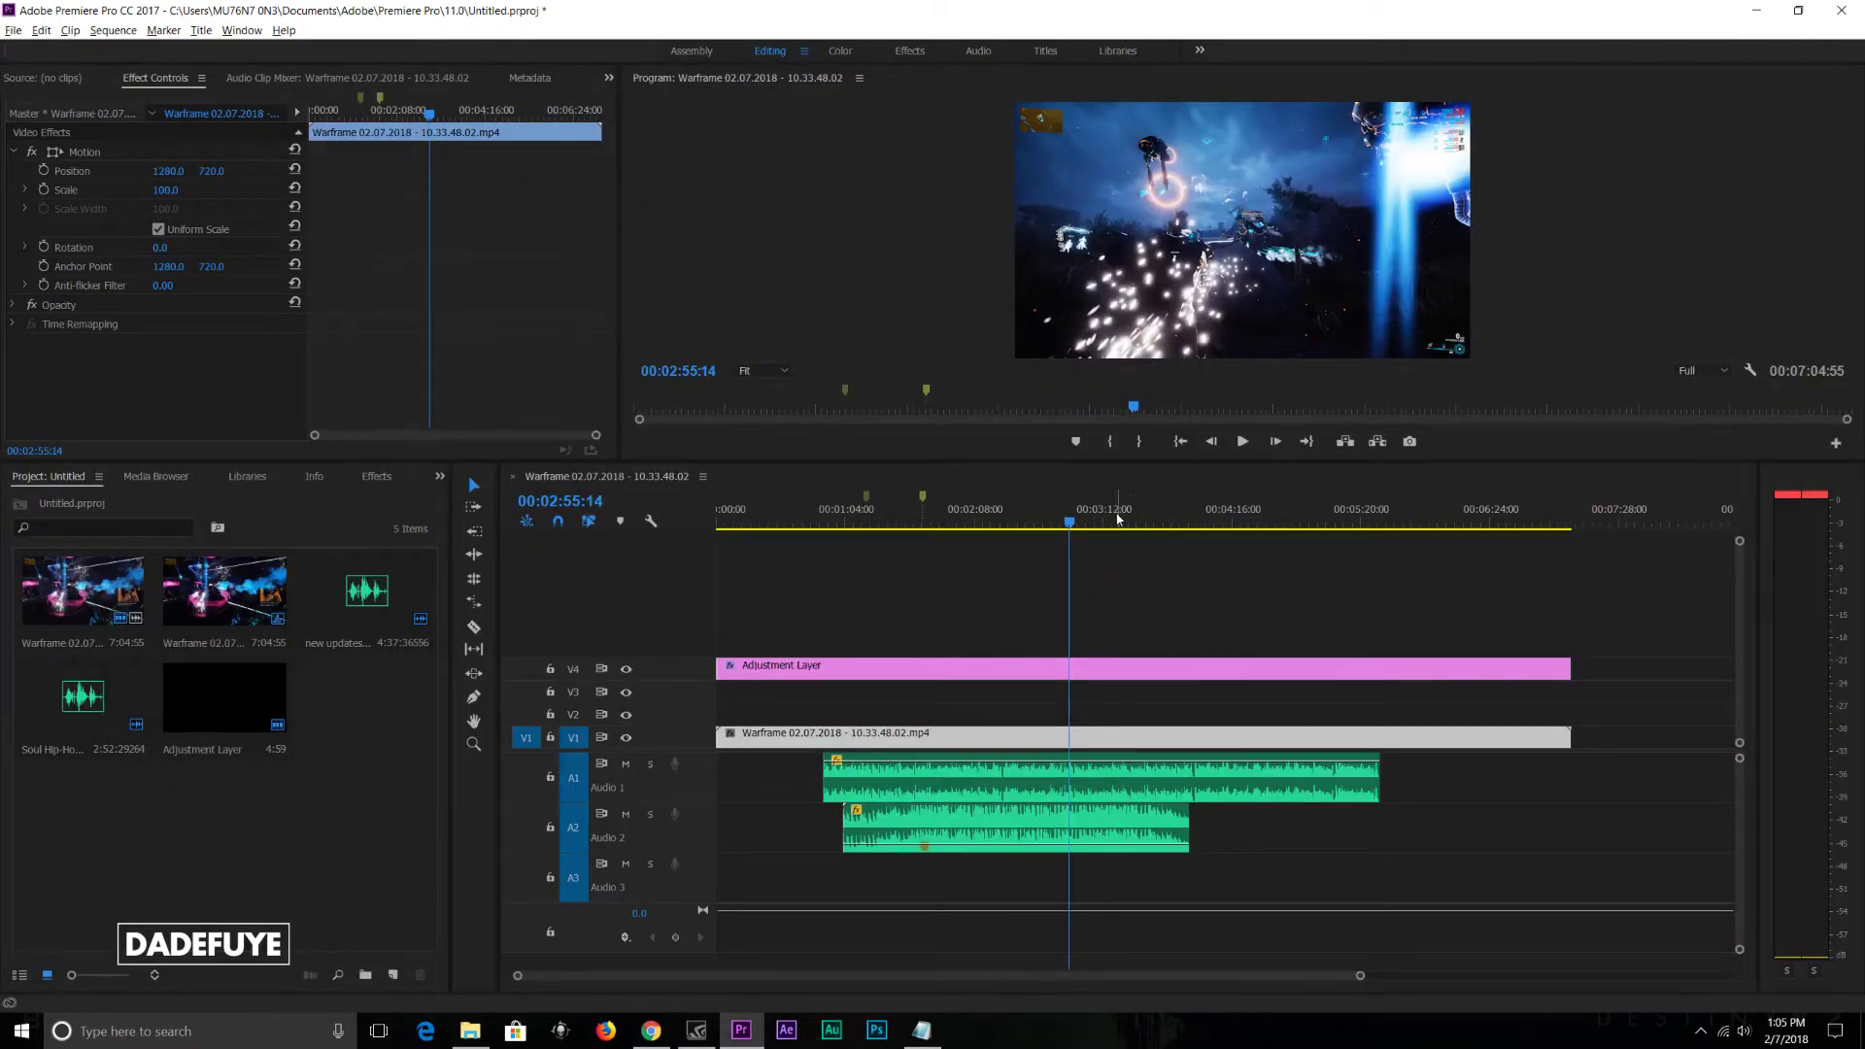
left_click(1114, 516)
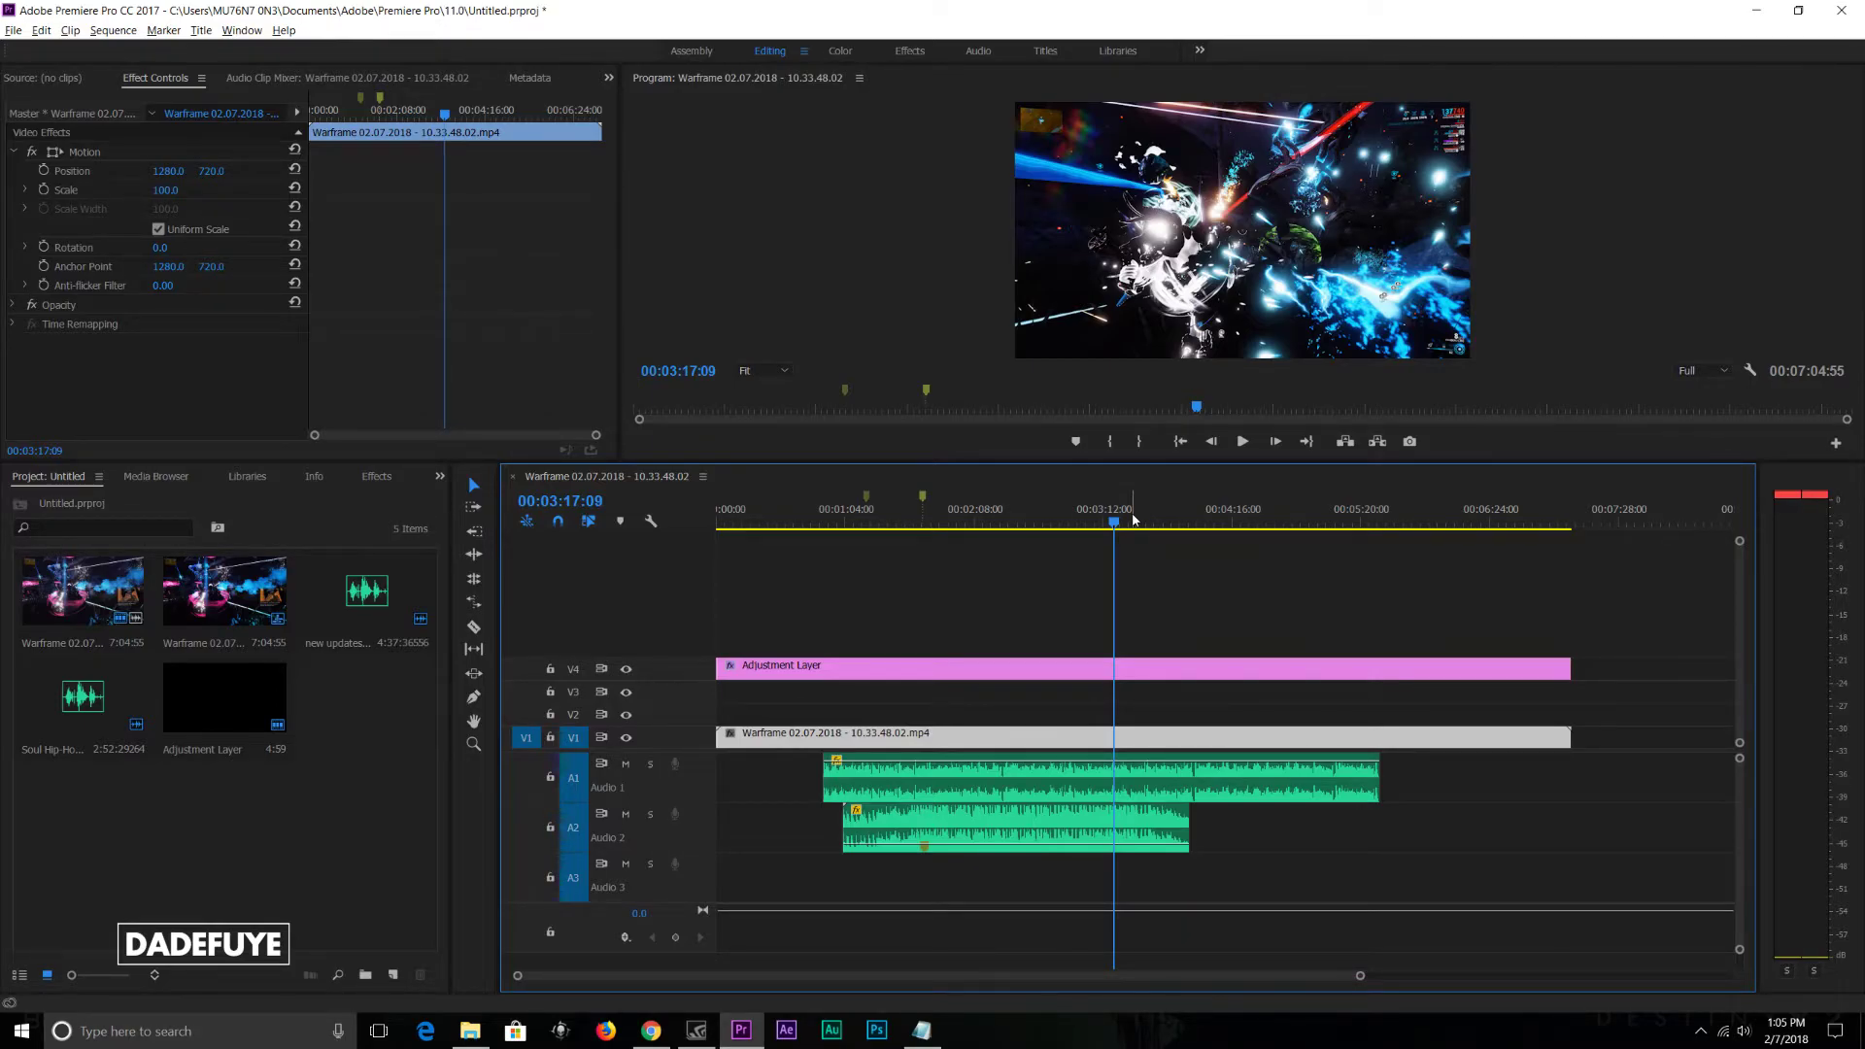
Step: Trim the start of the Warframe clip on V1 to the playhead at 00:00:14:55
left_click(1144, 522)
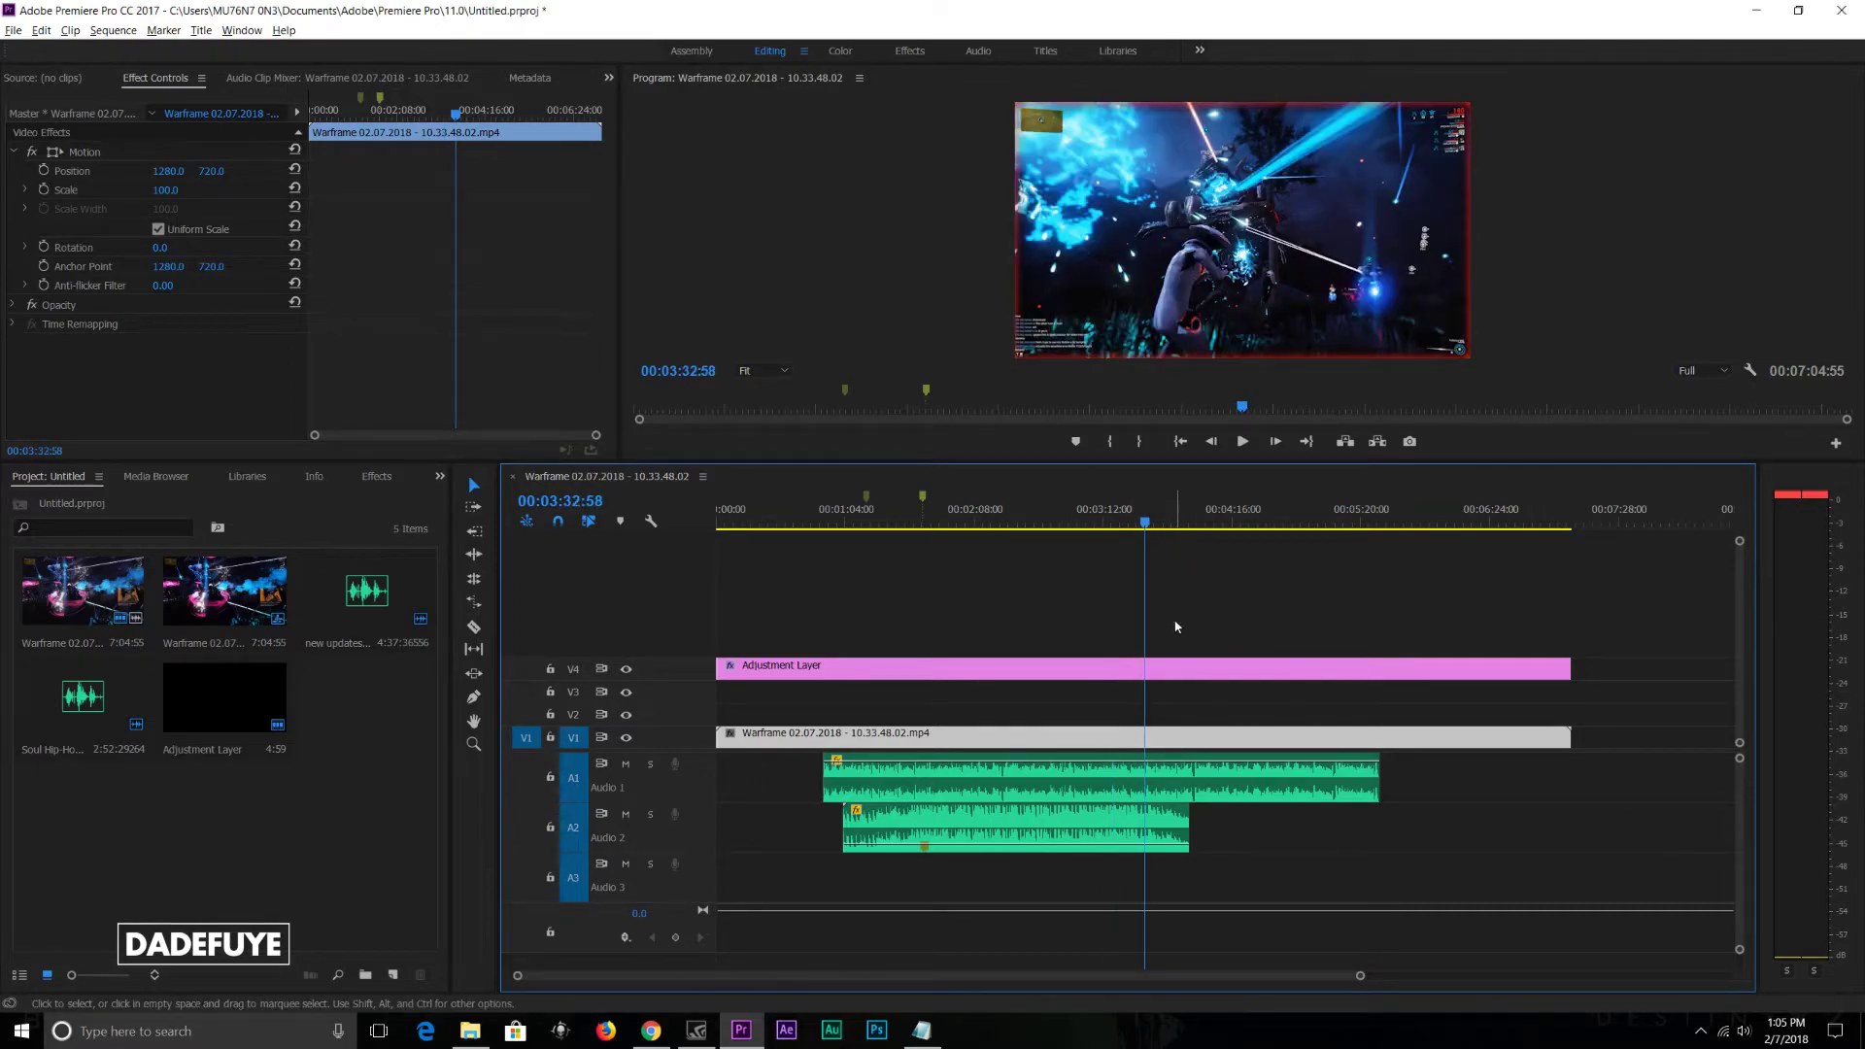
left_click(1103, 695)
left_click(1015, 738)
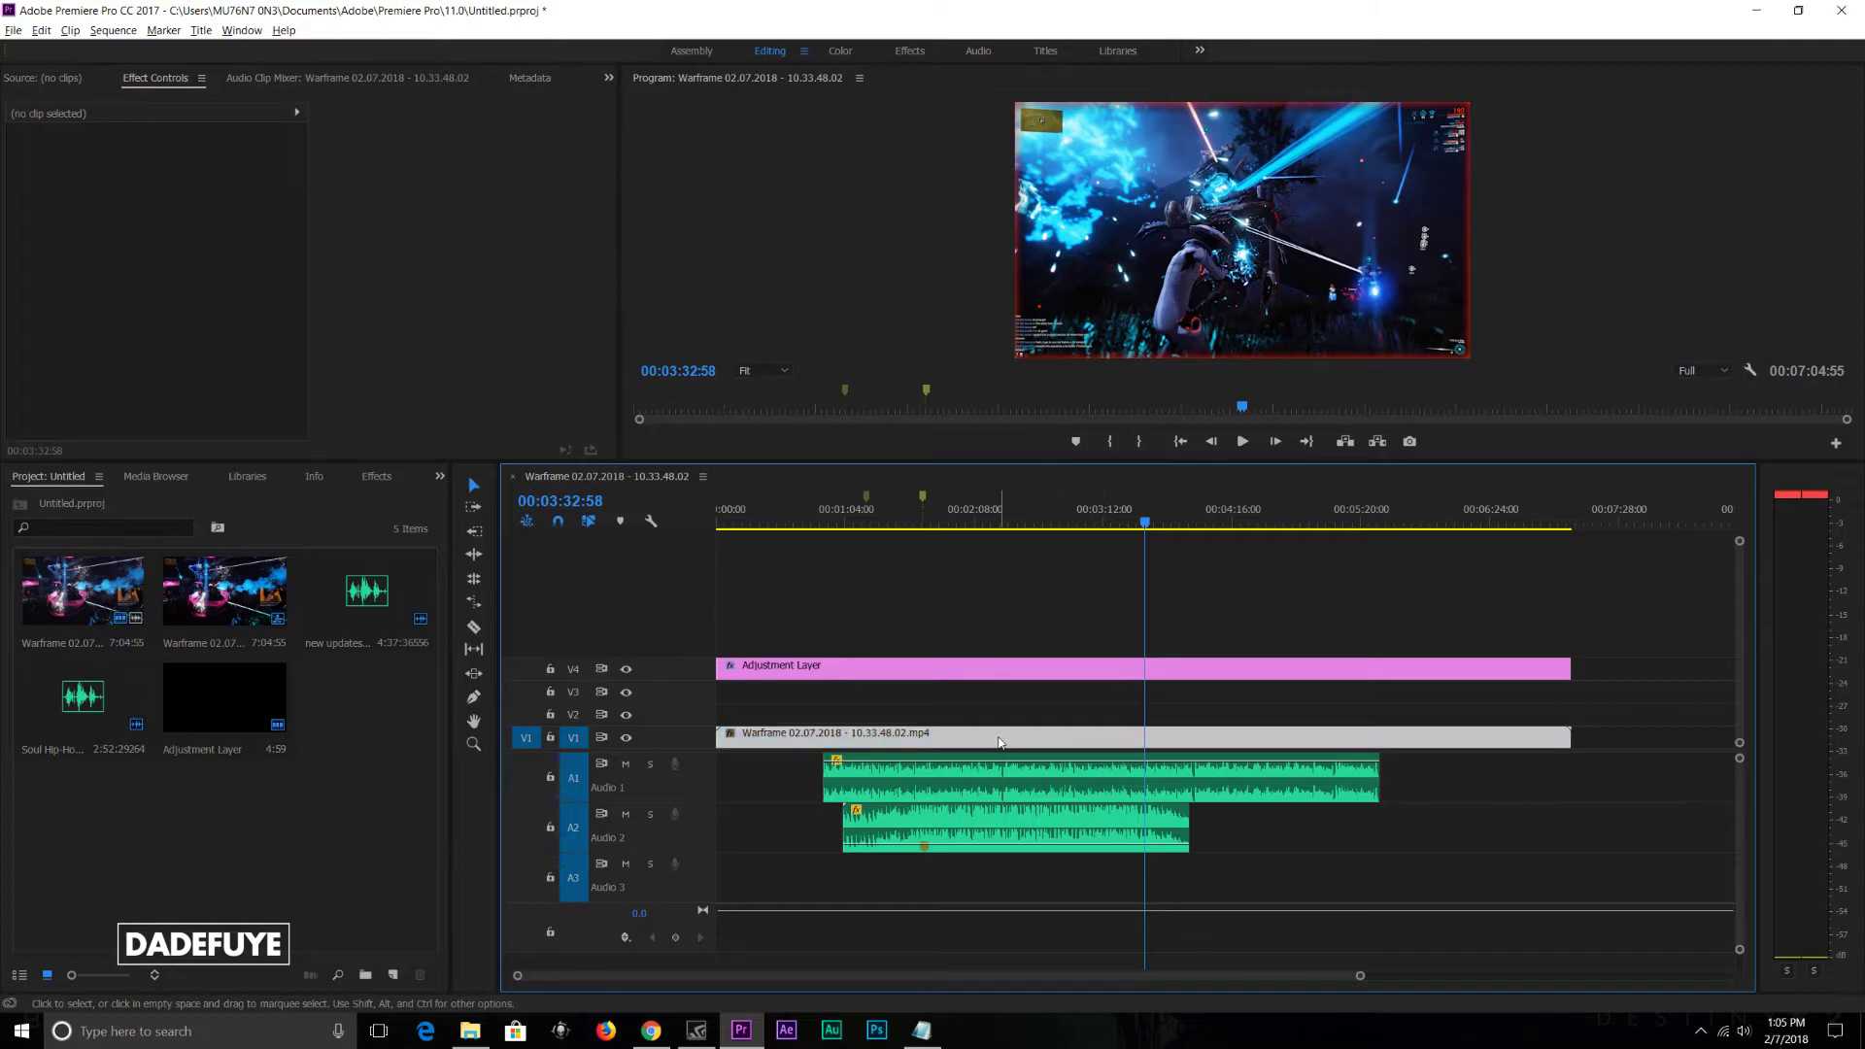
left_click_drag(759, 513, 746, 513)
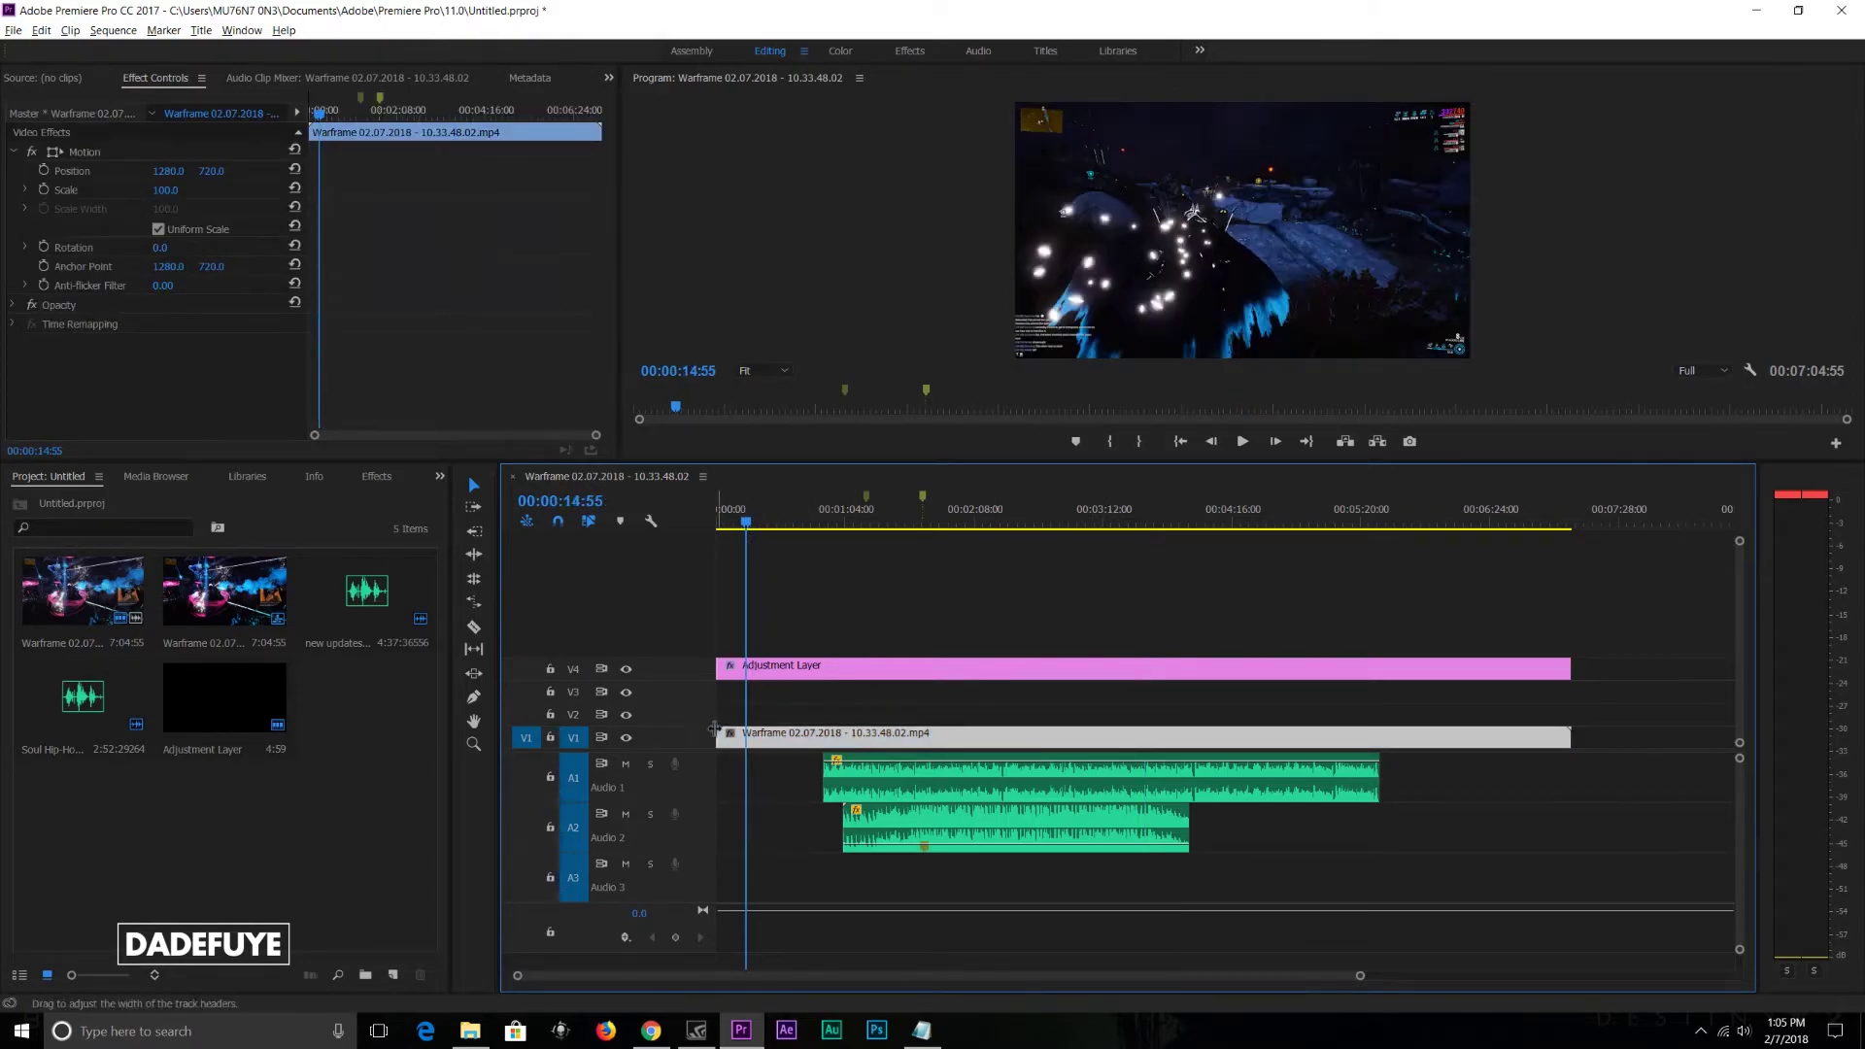
left_click_drag(723, 735, 746, 735)
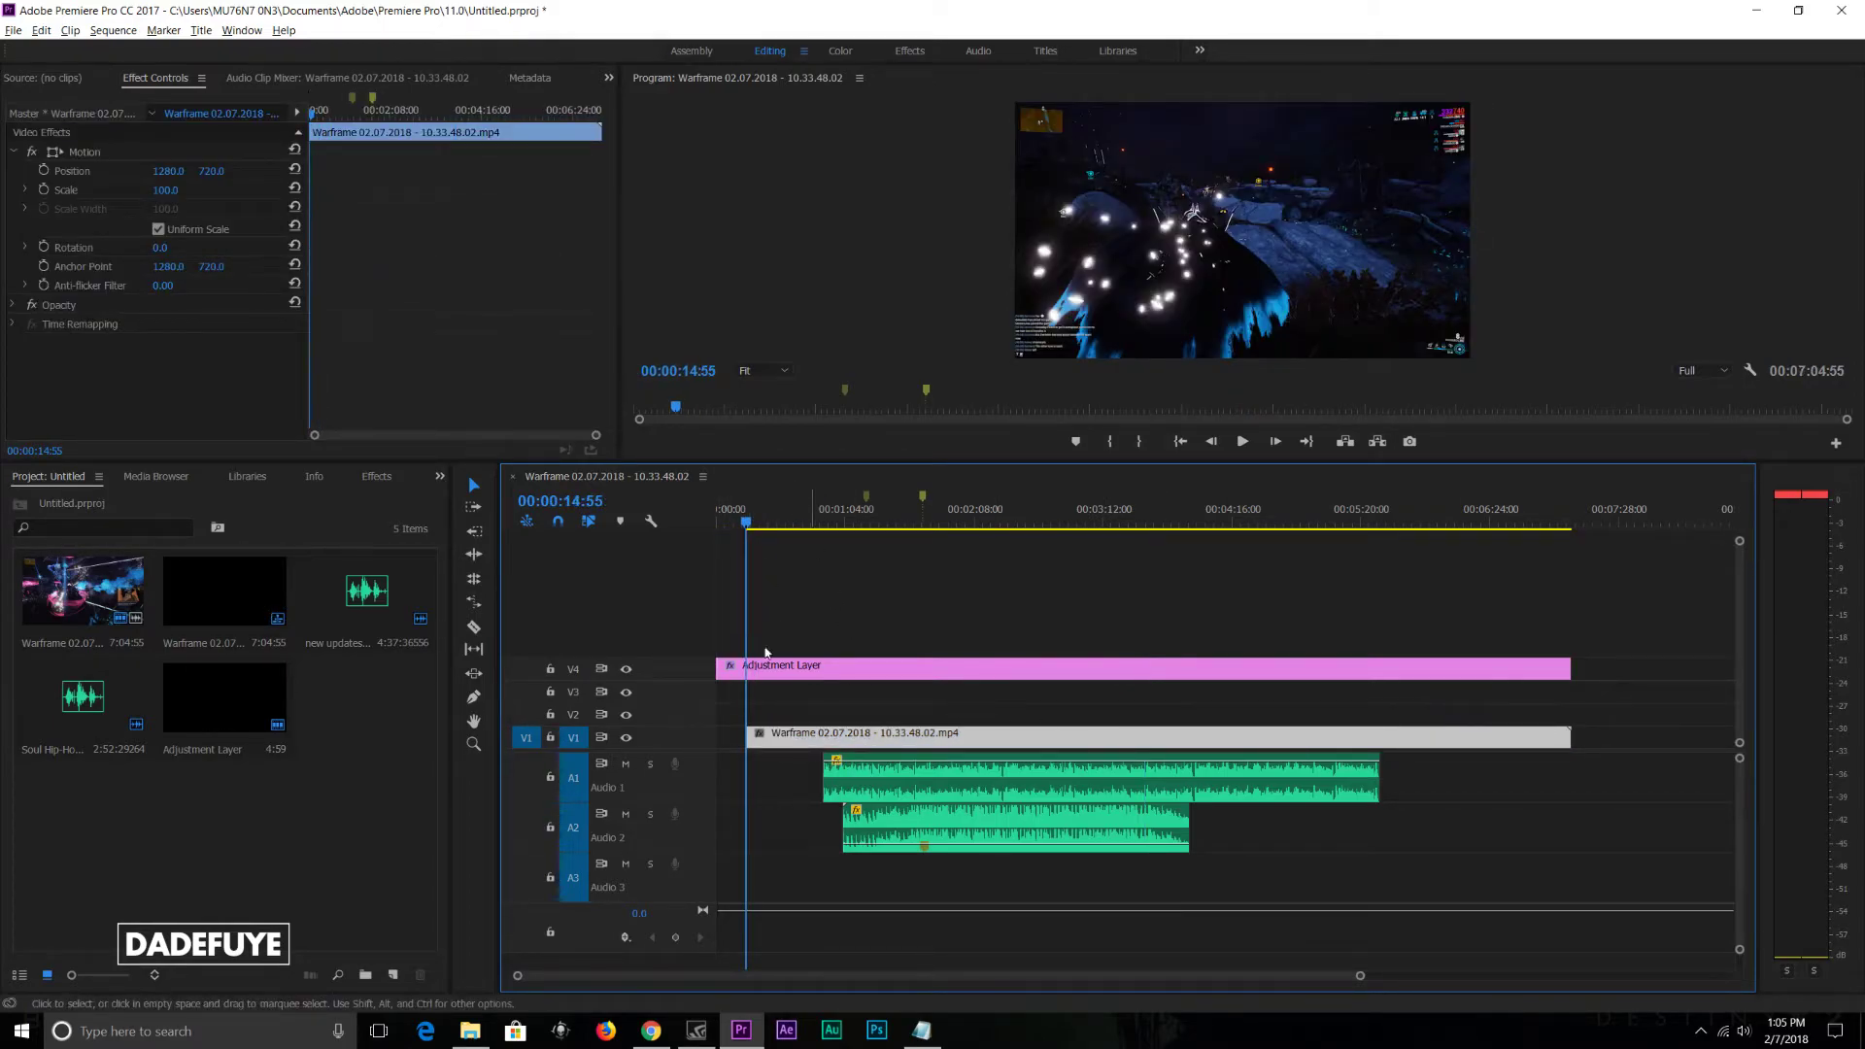
Step: Split the Warframe clip on V1 between the two sequence markers with the Razor tool and return to the Selection tool
left_click(474, 627)
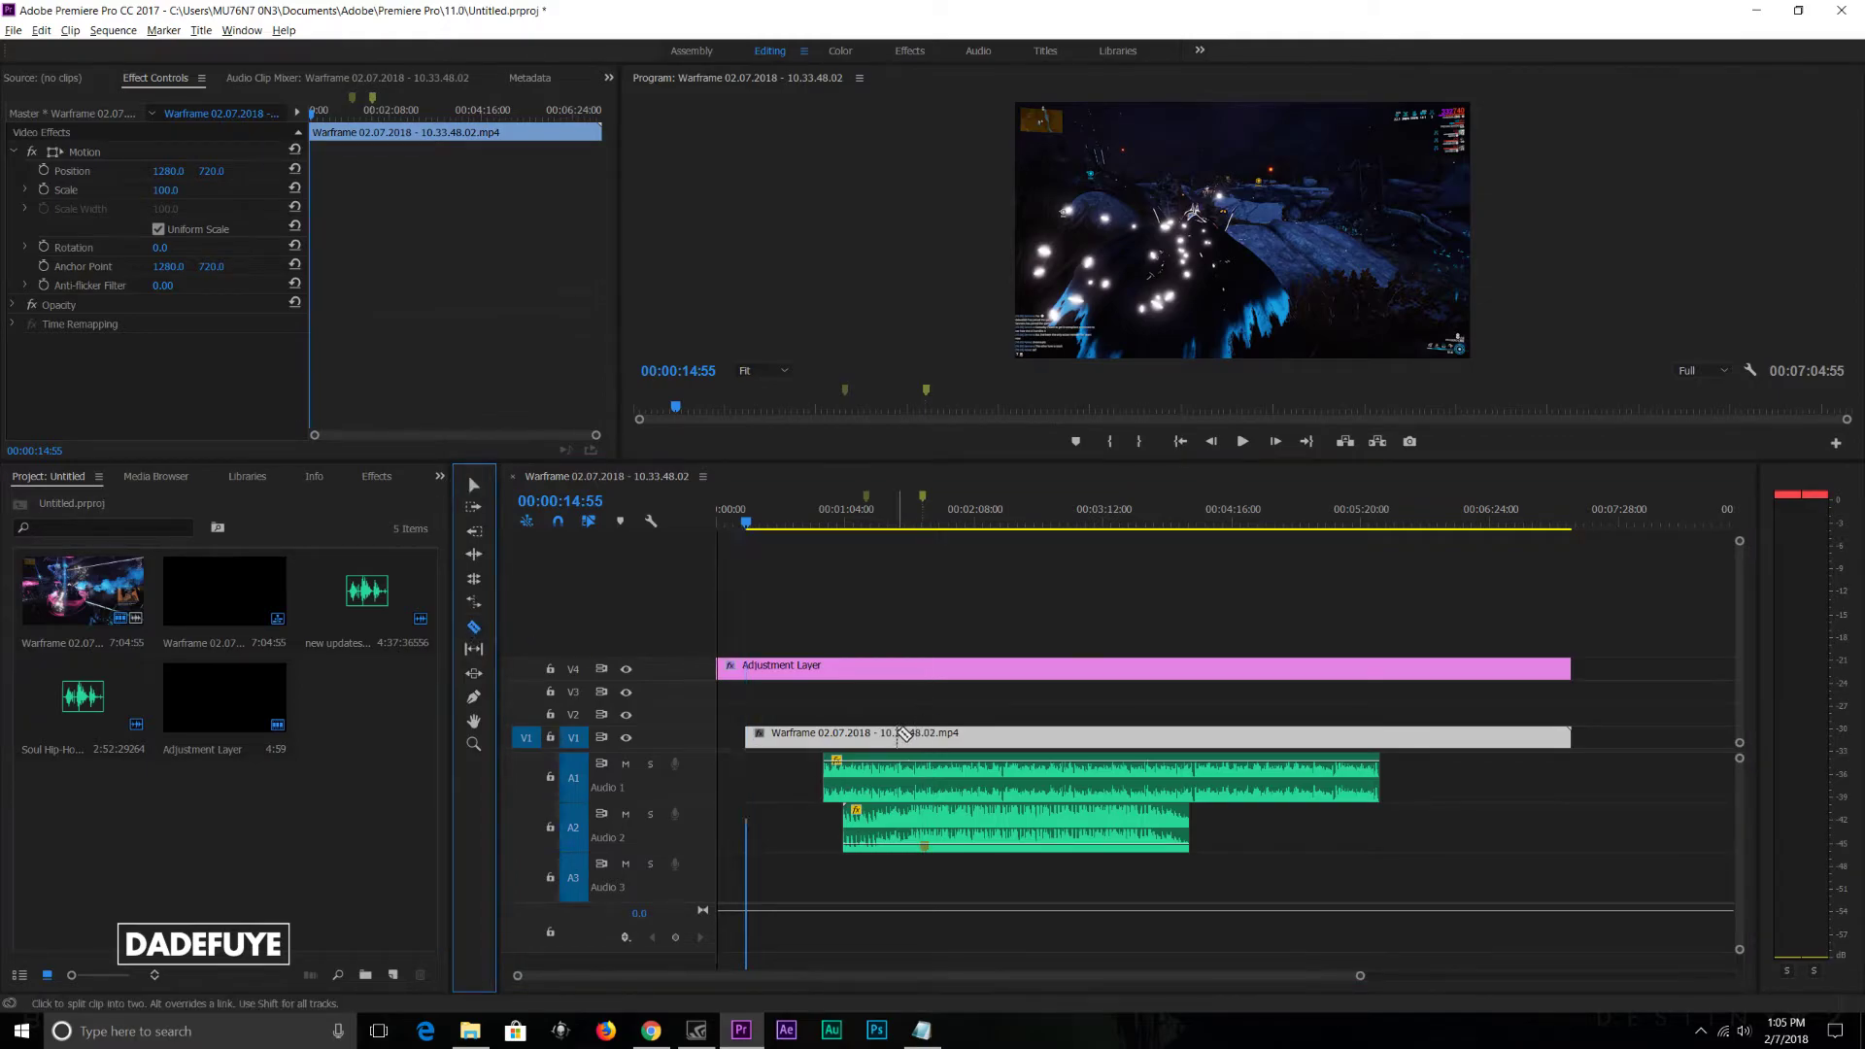
left_click(903, 734)
left_click(474, 485)
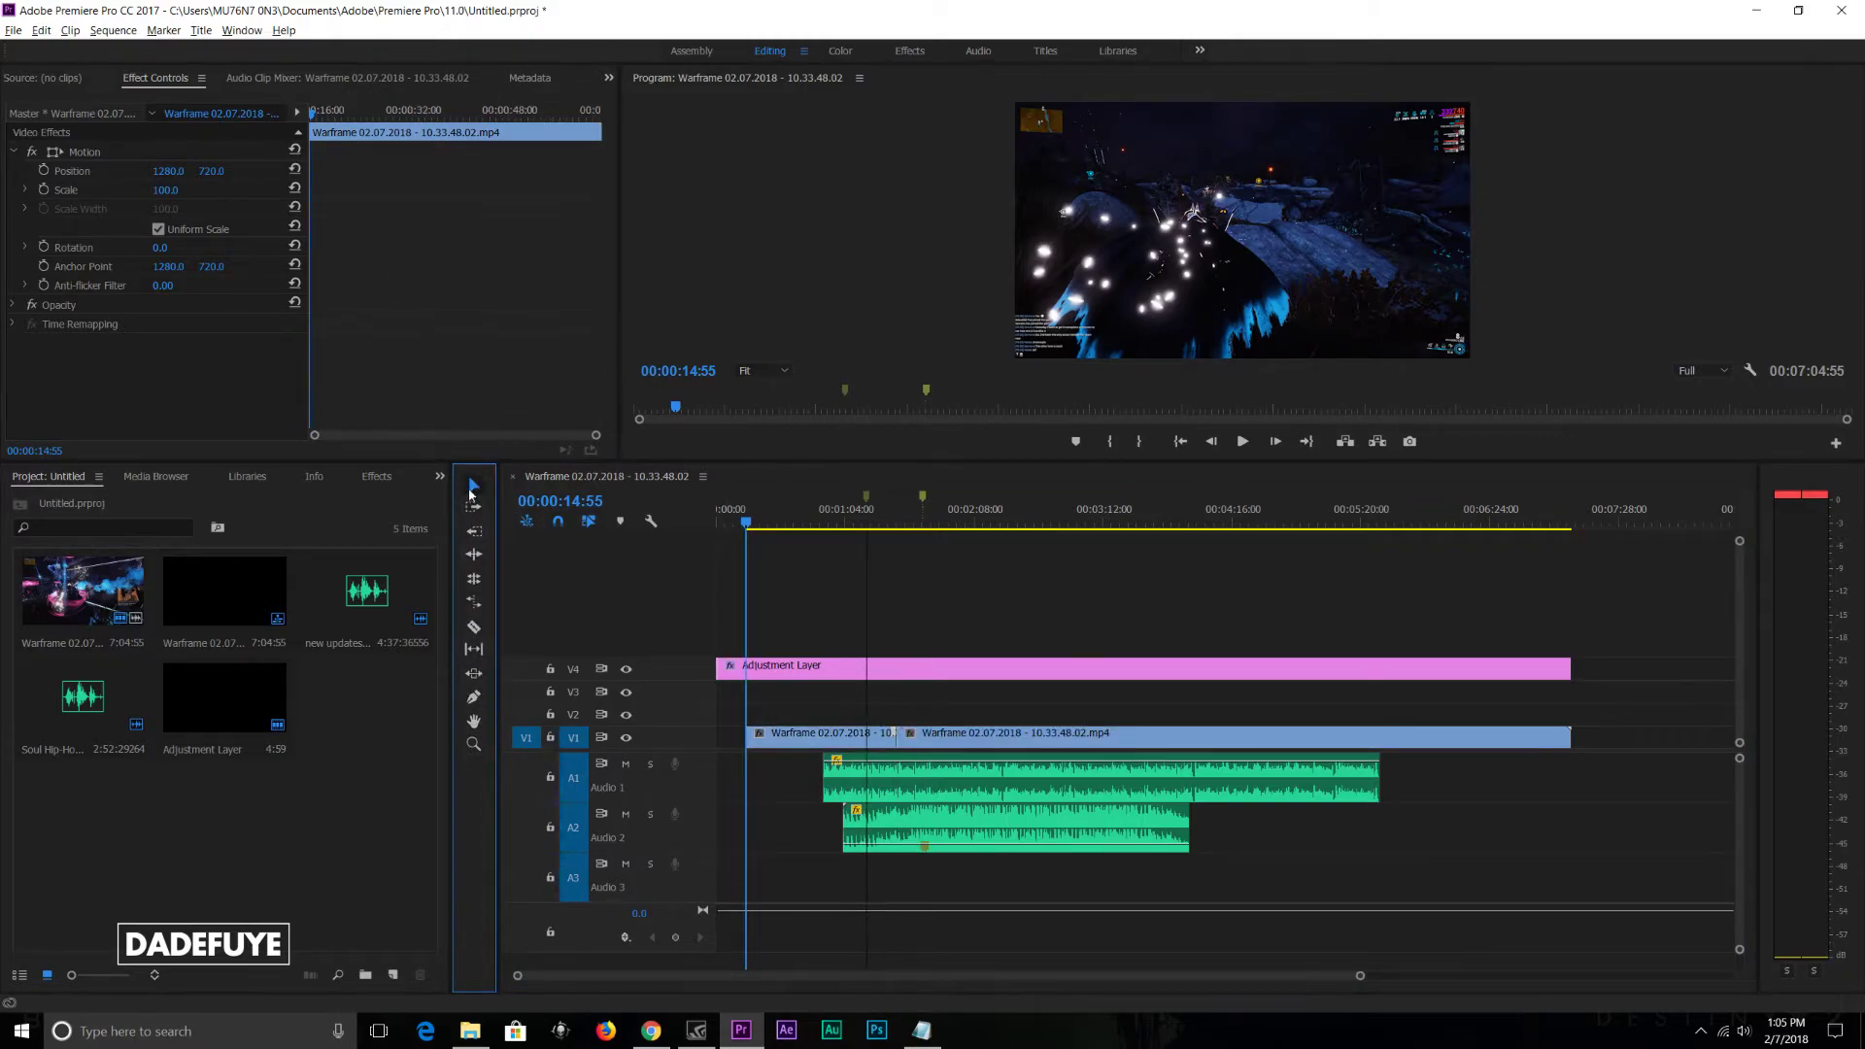
Step: Move the second Warframe piece about a minute later on V1 and butt the first piece against its start
left_click_drag(933, 743, 1040, 740)
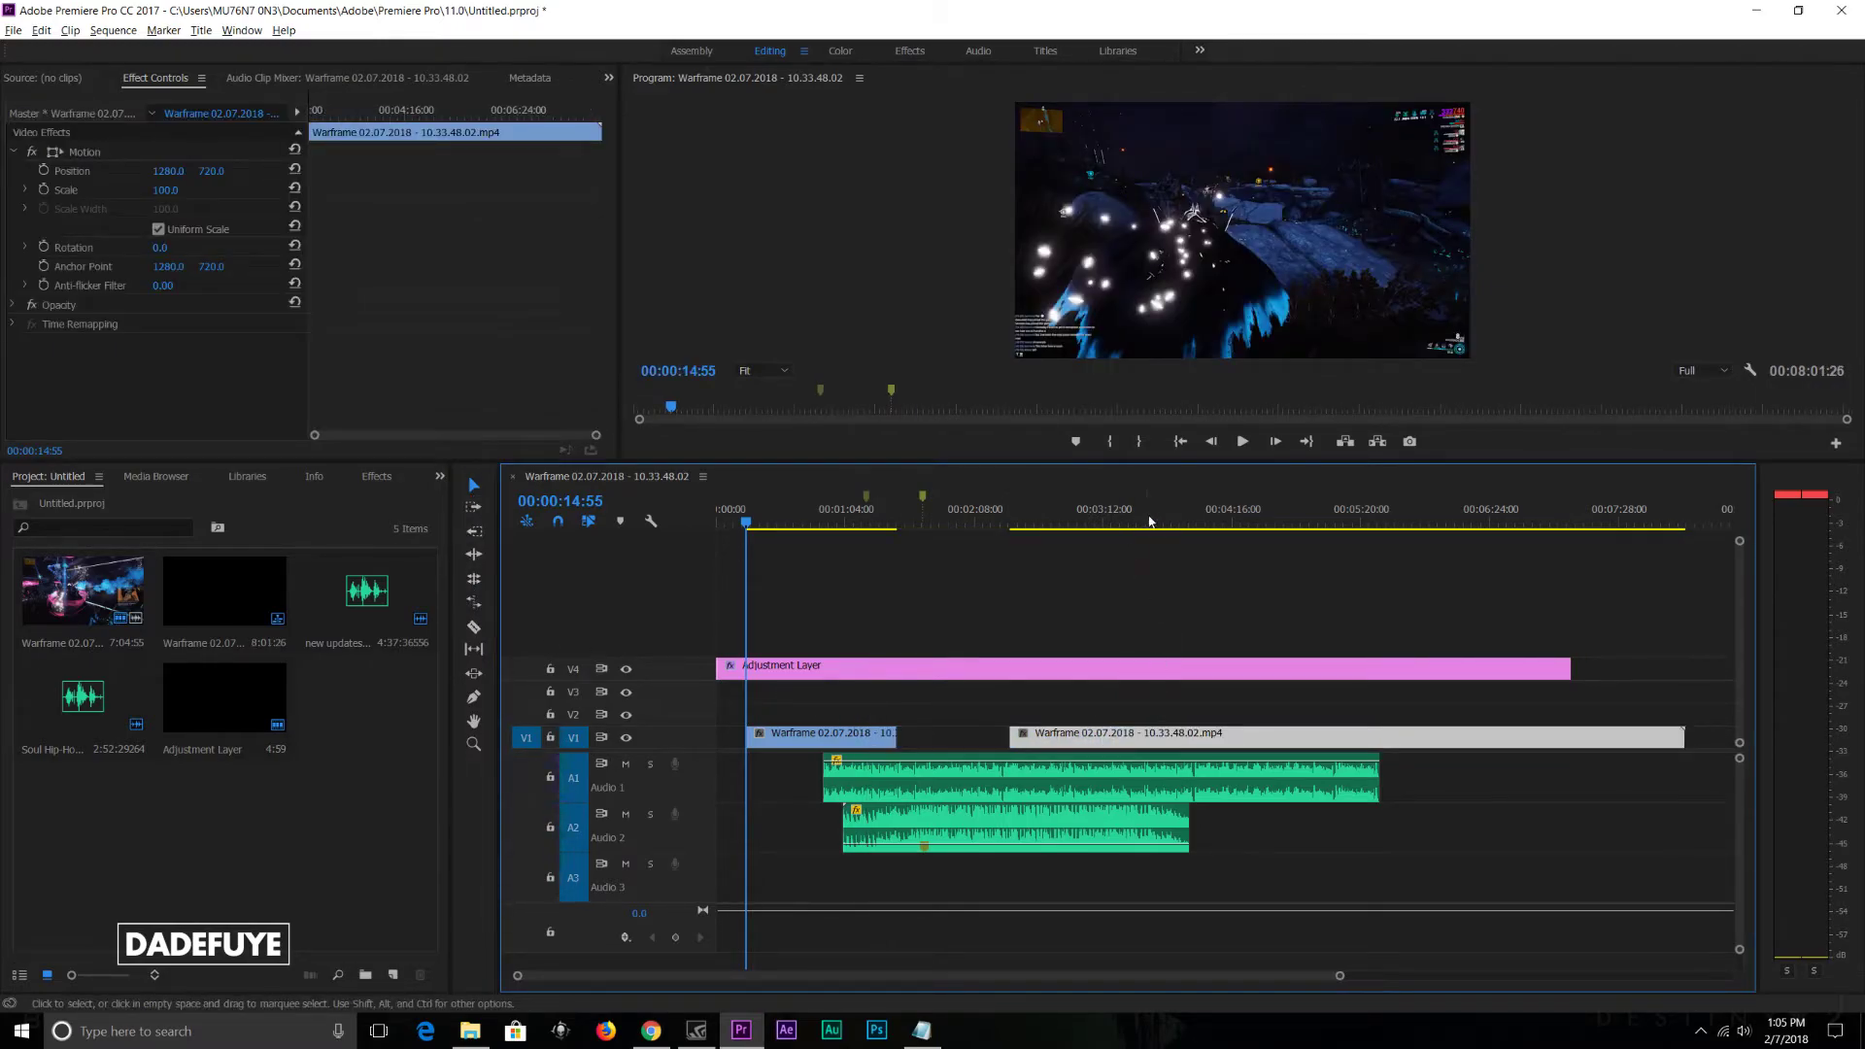
left_click(1185, 517)
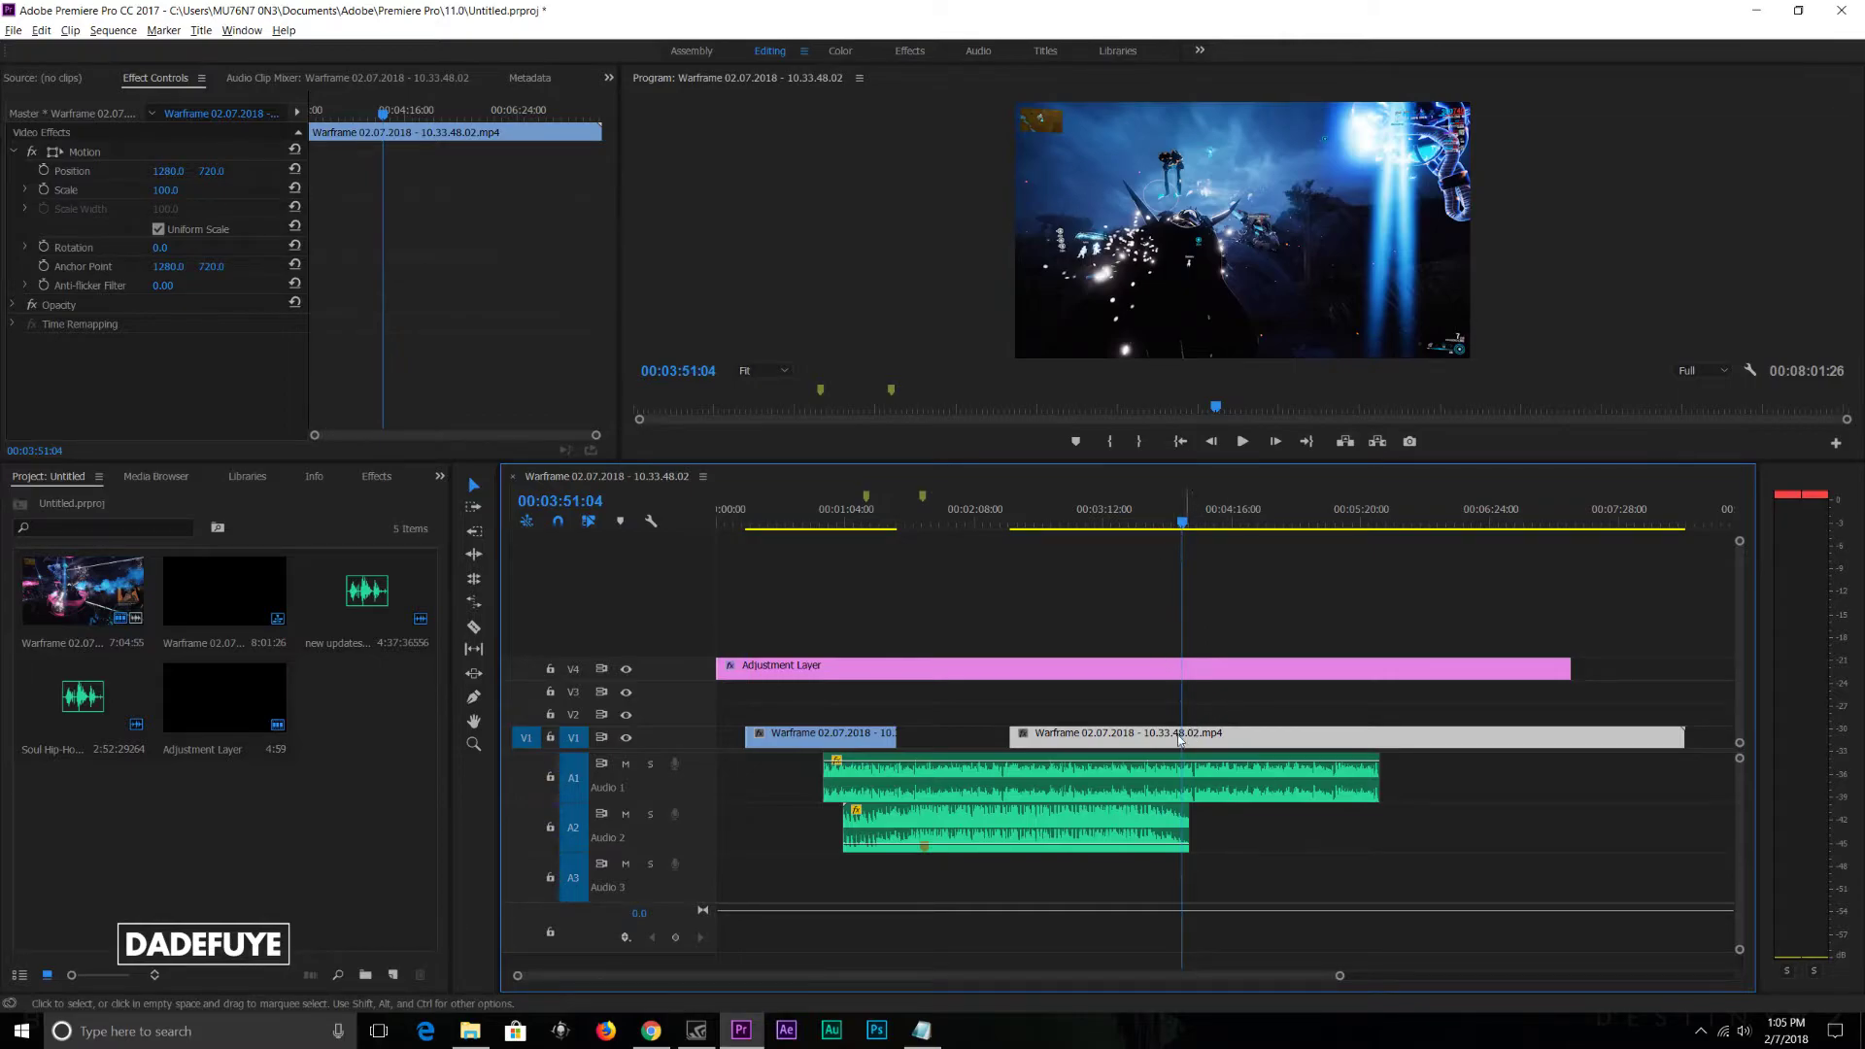
left_click_drag(853, 743, 966, 745)
Step: Browse the Video Transitions and Video Effects folders in the effects library and collapse them again
left_click(377, 476)
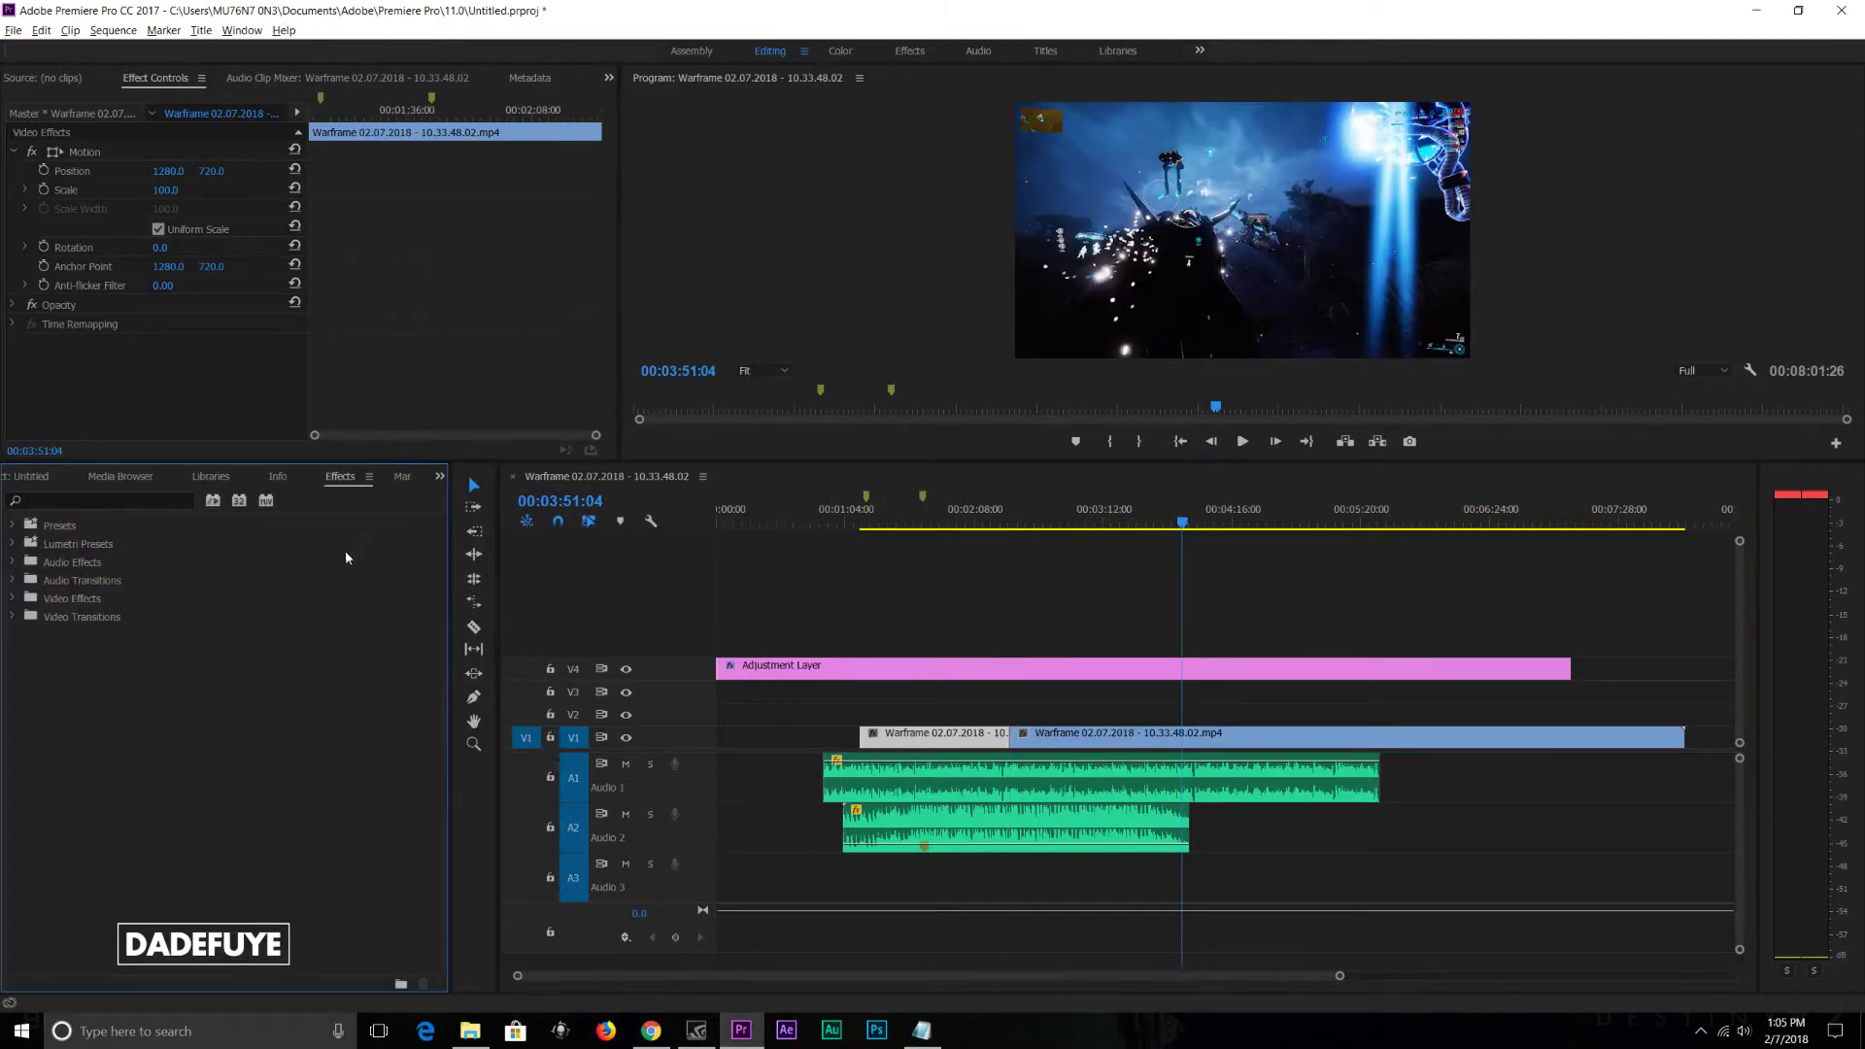
left_click(11, 618)
left_click(11, 618)
left_click(11, 599)
left_click(11, 600)
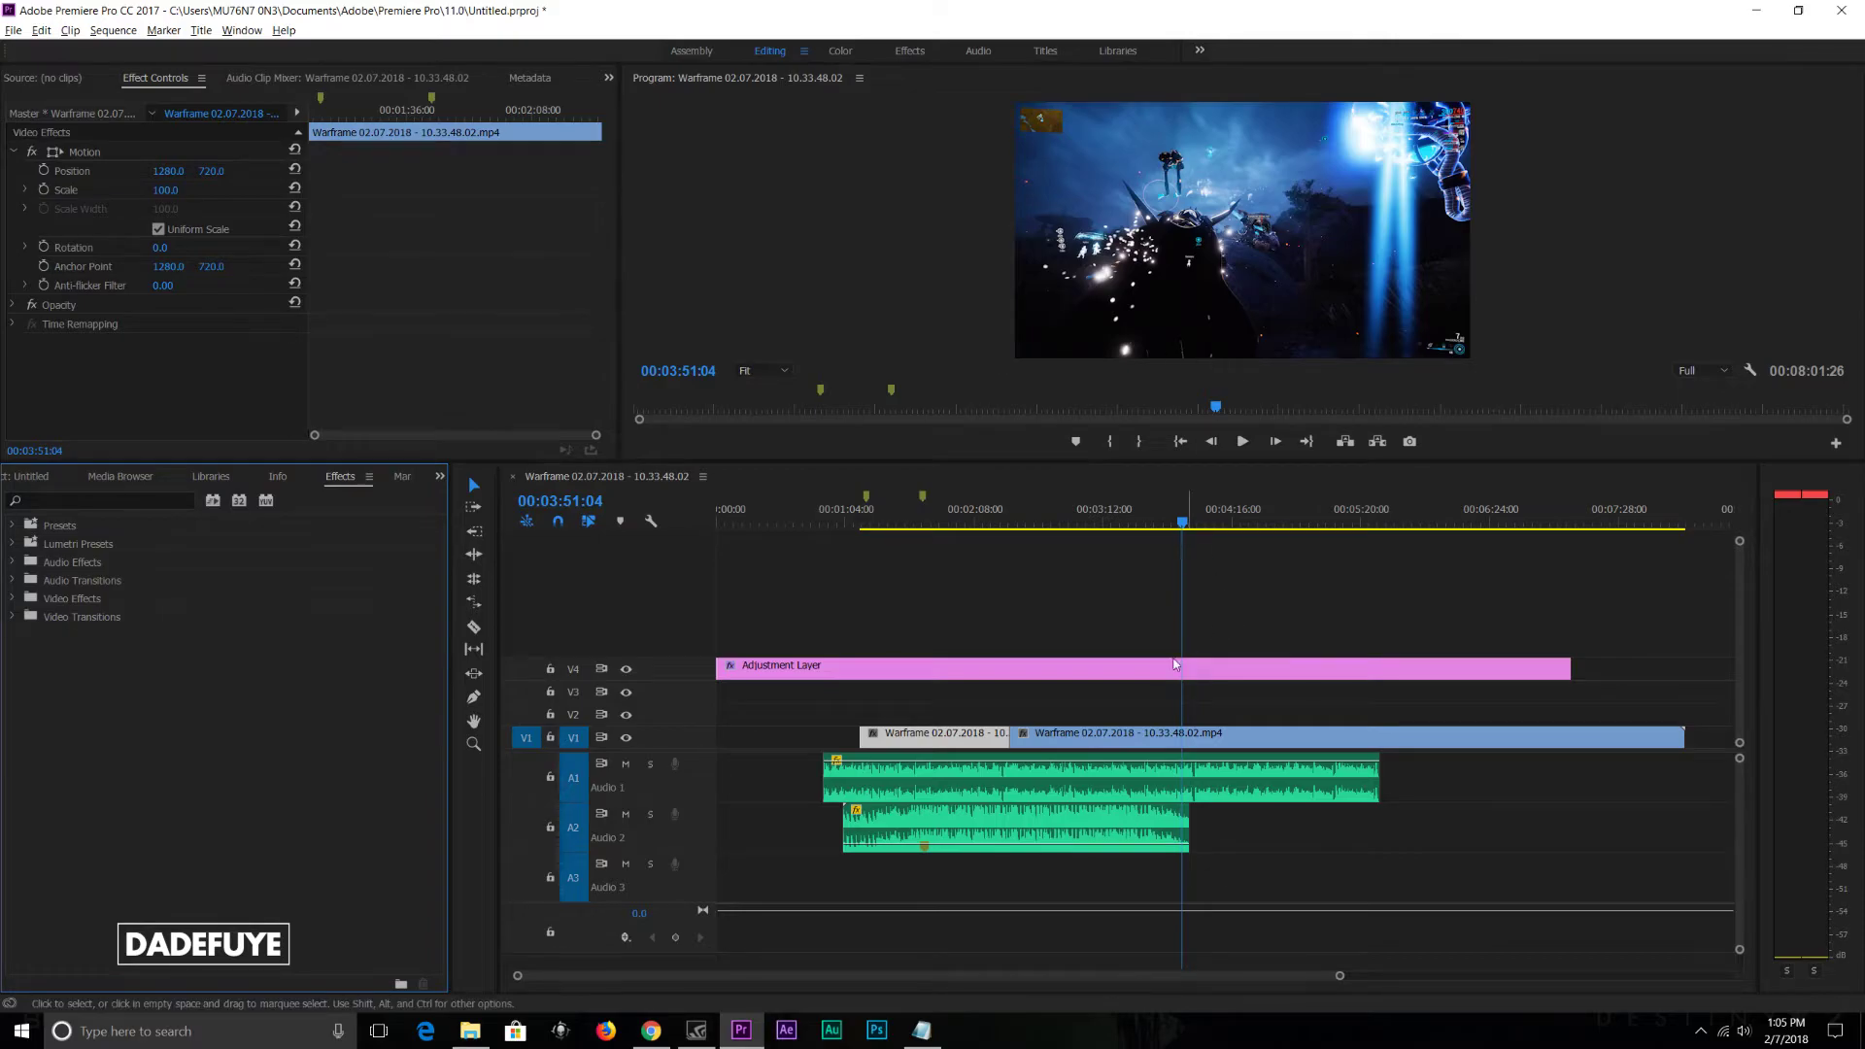
Step: Select the adjustment layer, check the footage with track V4's visibility, and clear the selection
left_click(1116, 664)
left_click(625, 669)
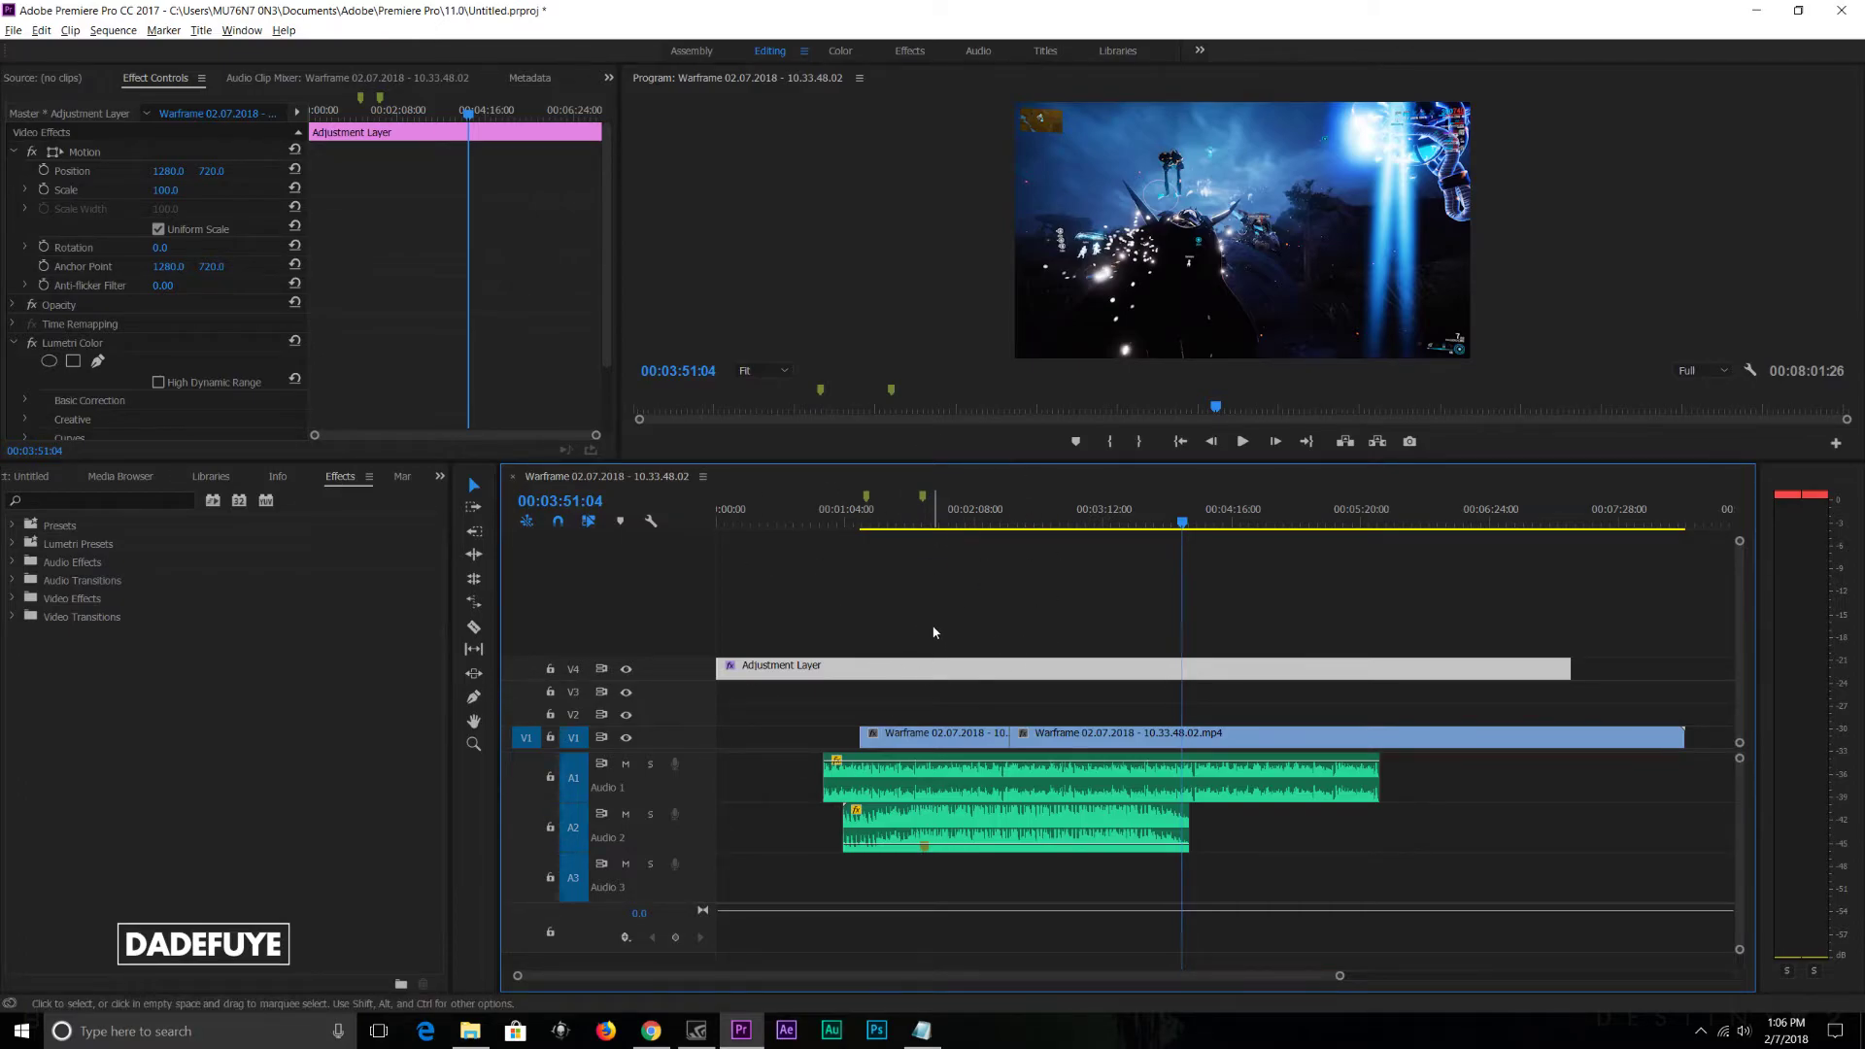
left_click(963, 617)
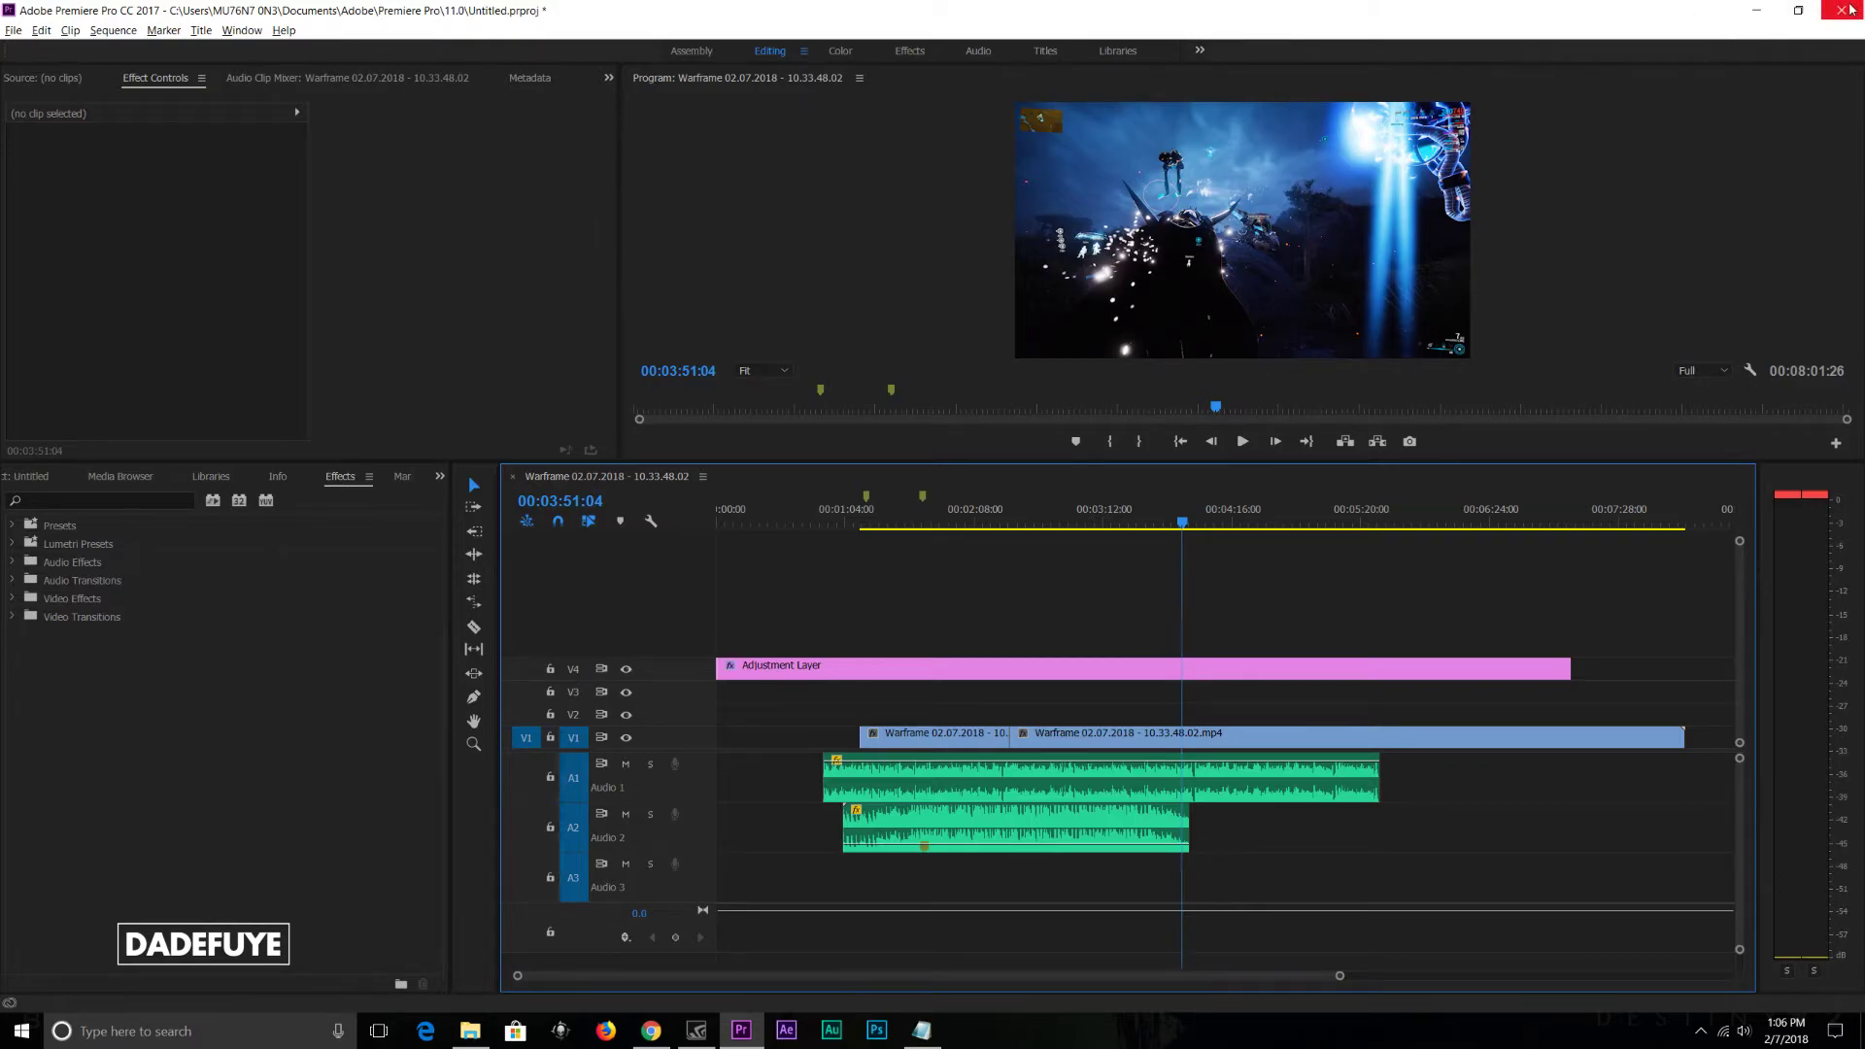
Step: Launch After Effects and close the Premiere Pro project without saving its changes
left_click(799, 1032)
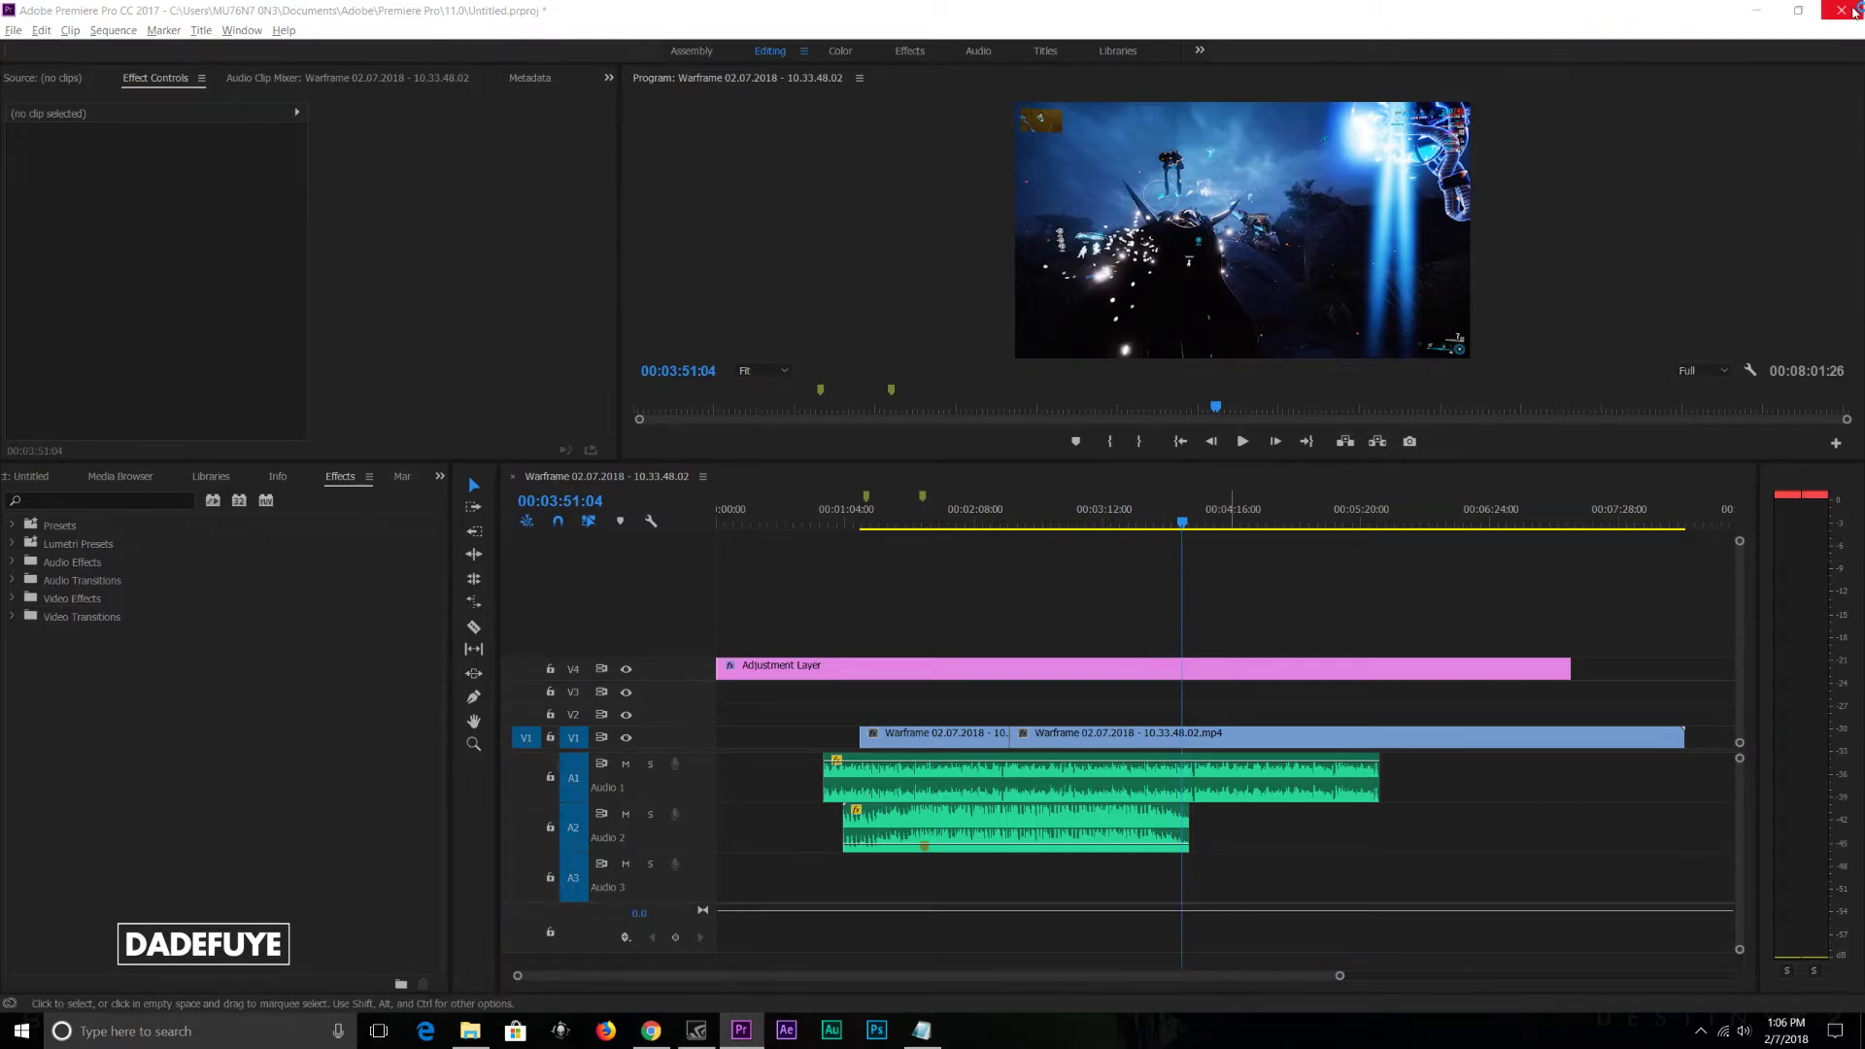
left_click(1852, 10)
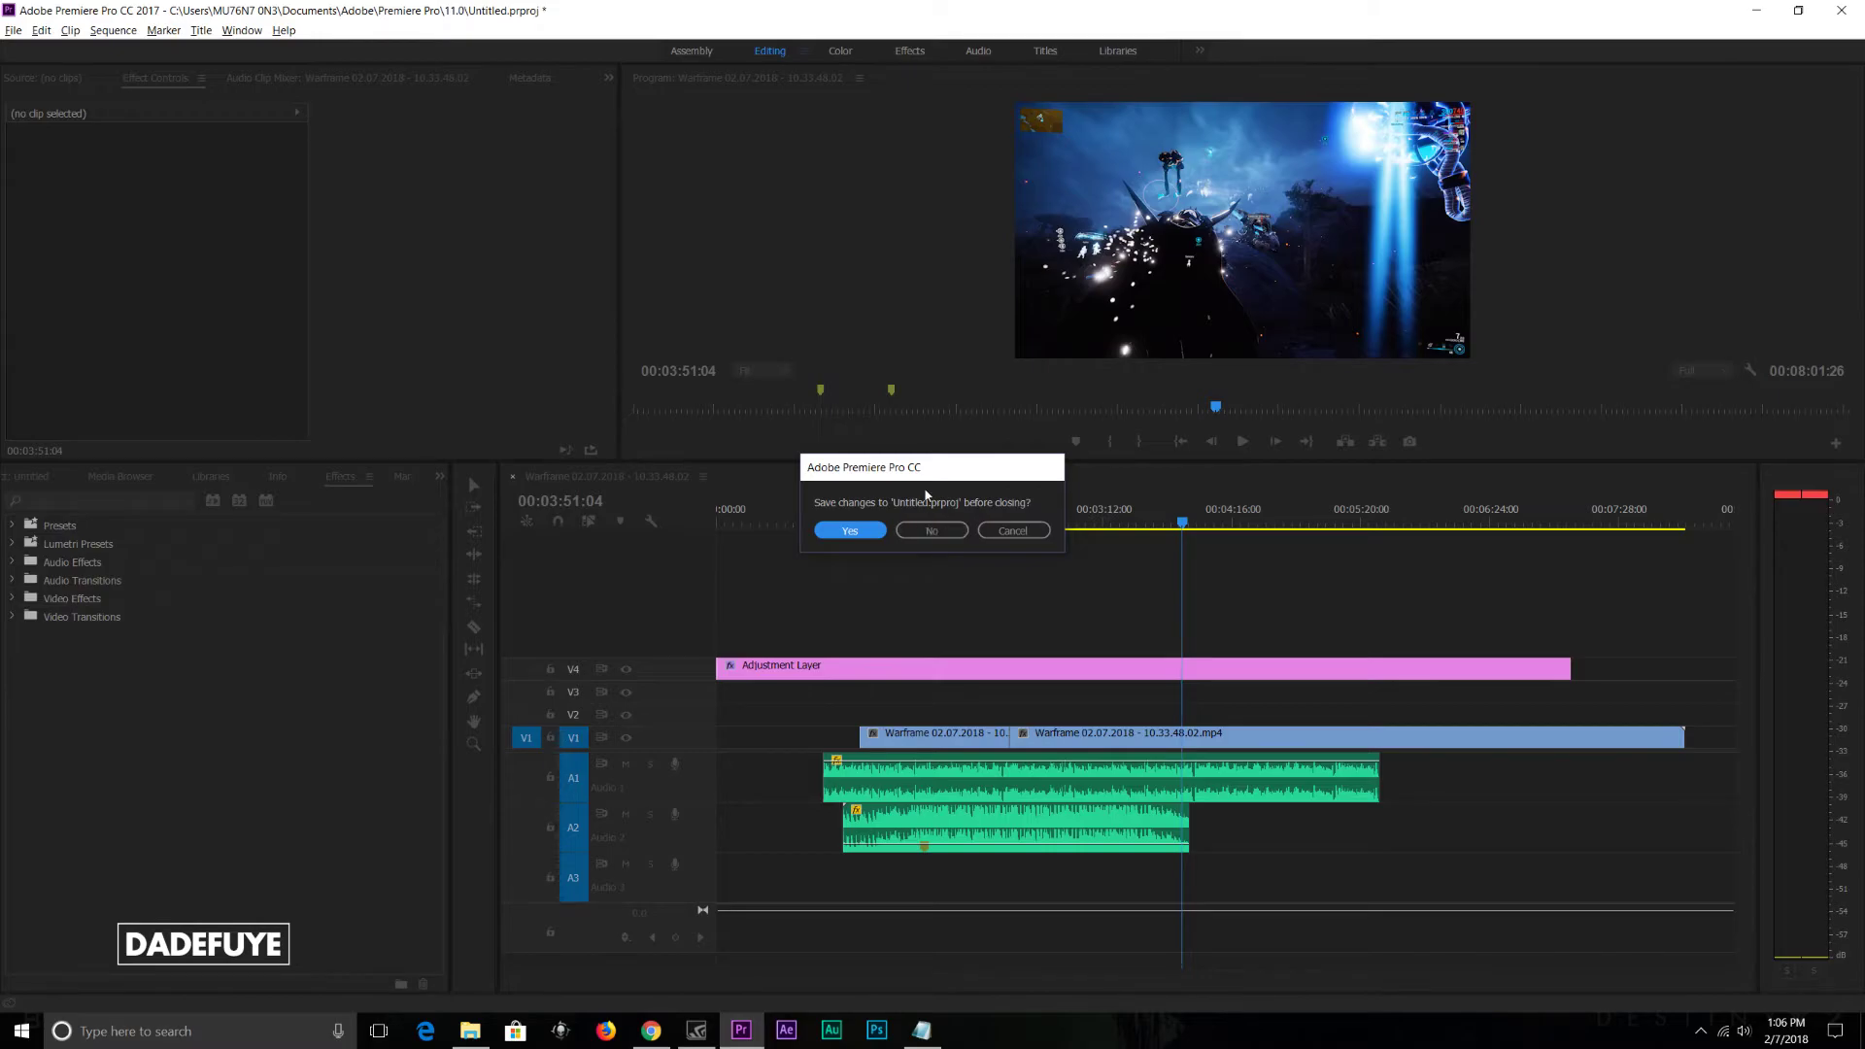
left_click(932, 530)
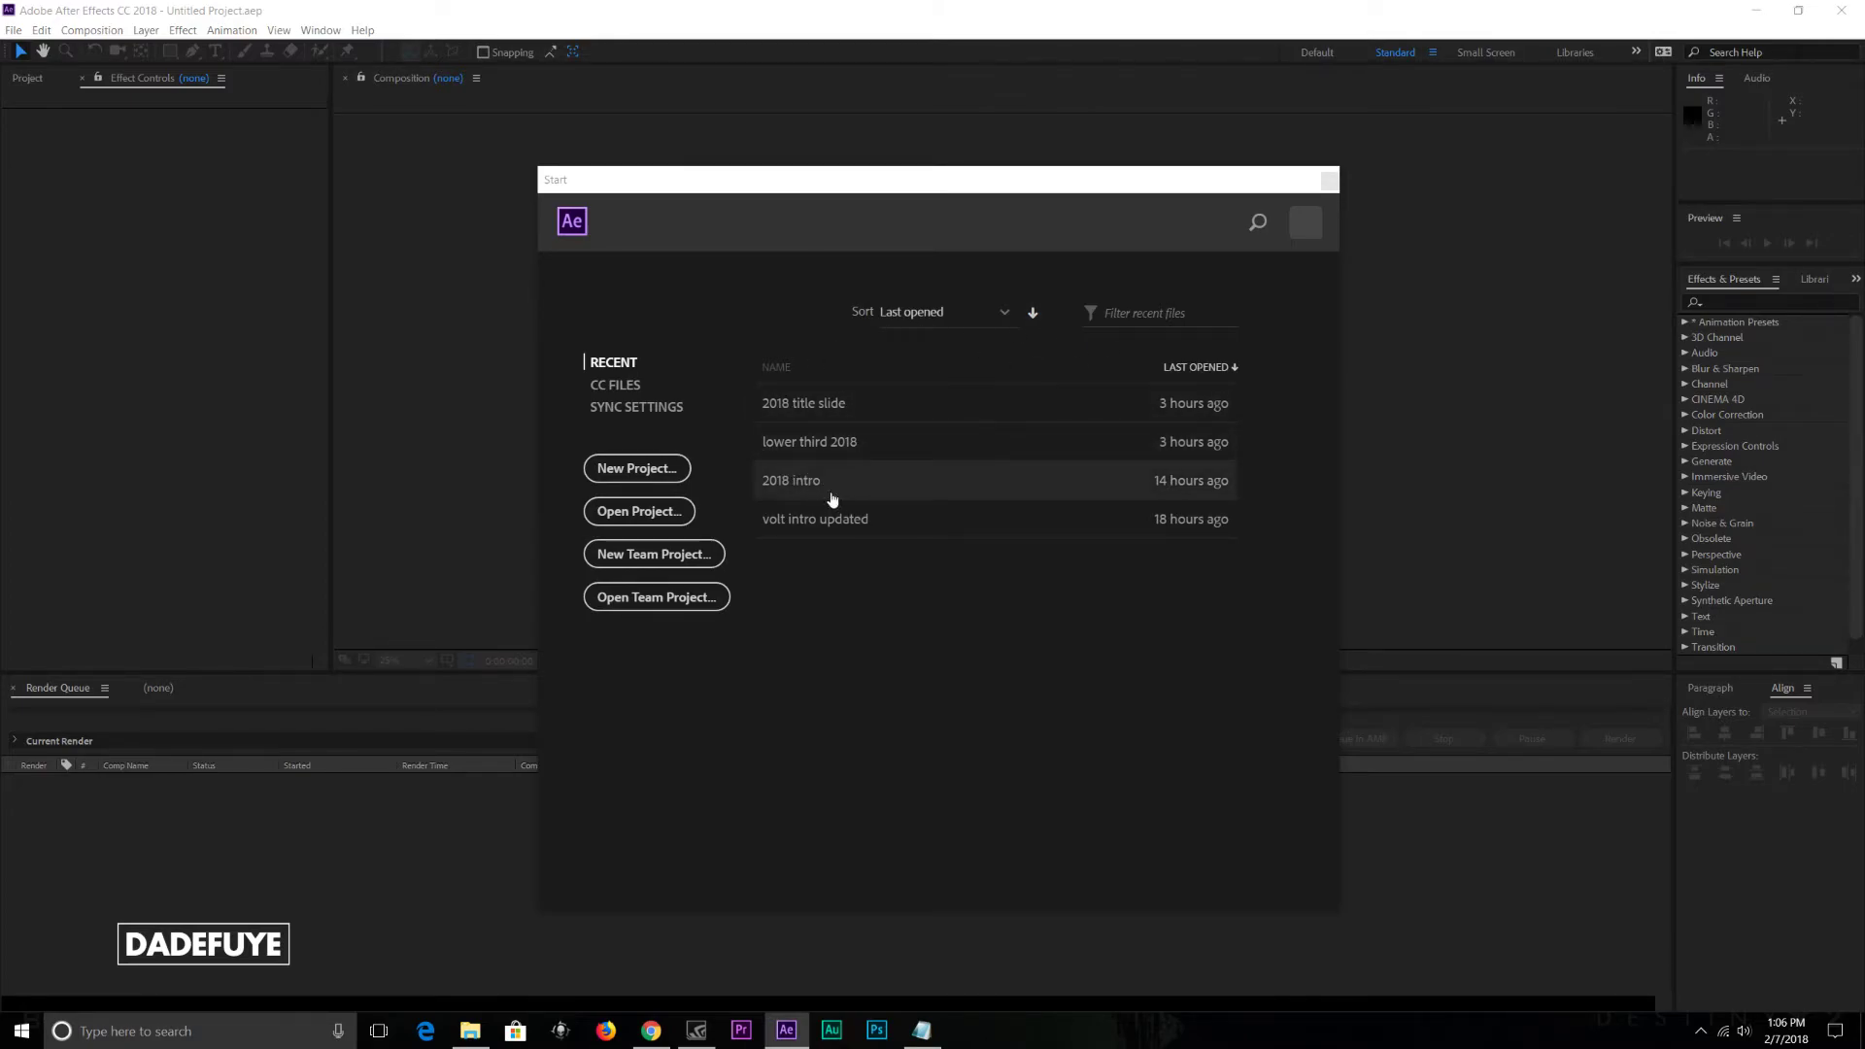
Step: Open the recent 2018 title slide project and hide the Gentulyst.jpg layer at 0;00;00;14 in the render this composition
left_click(855, 400)
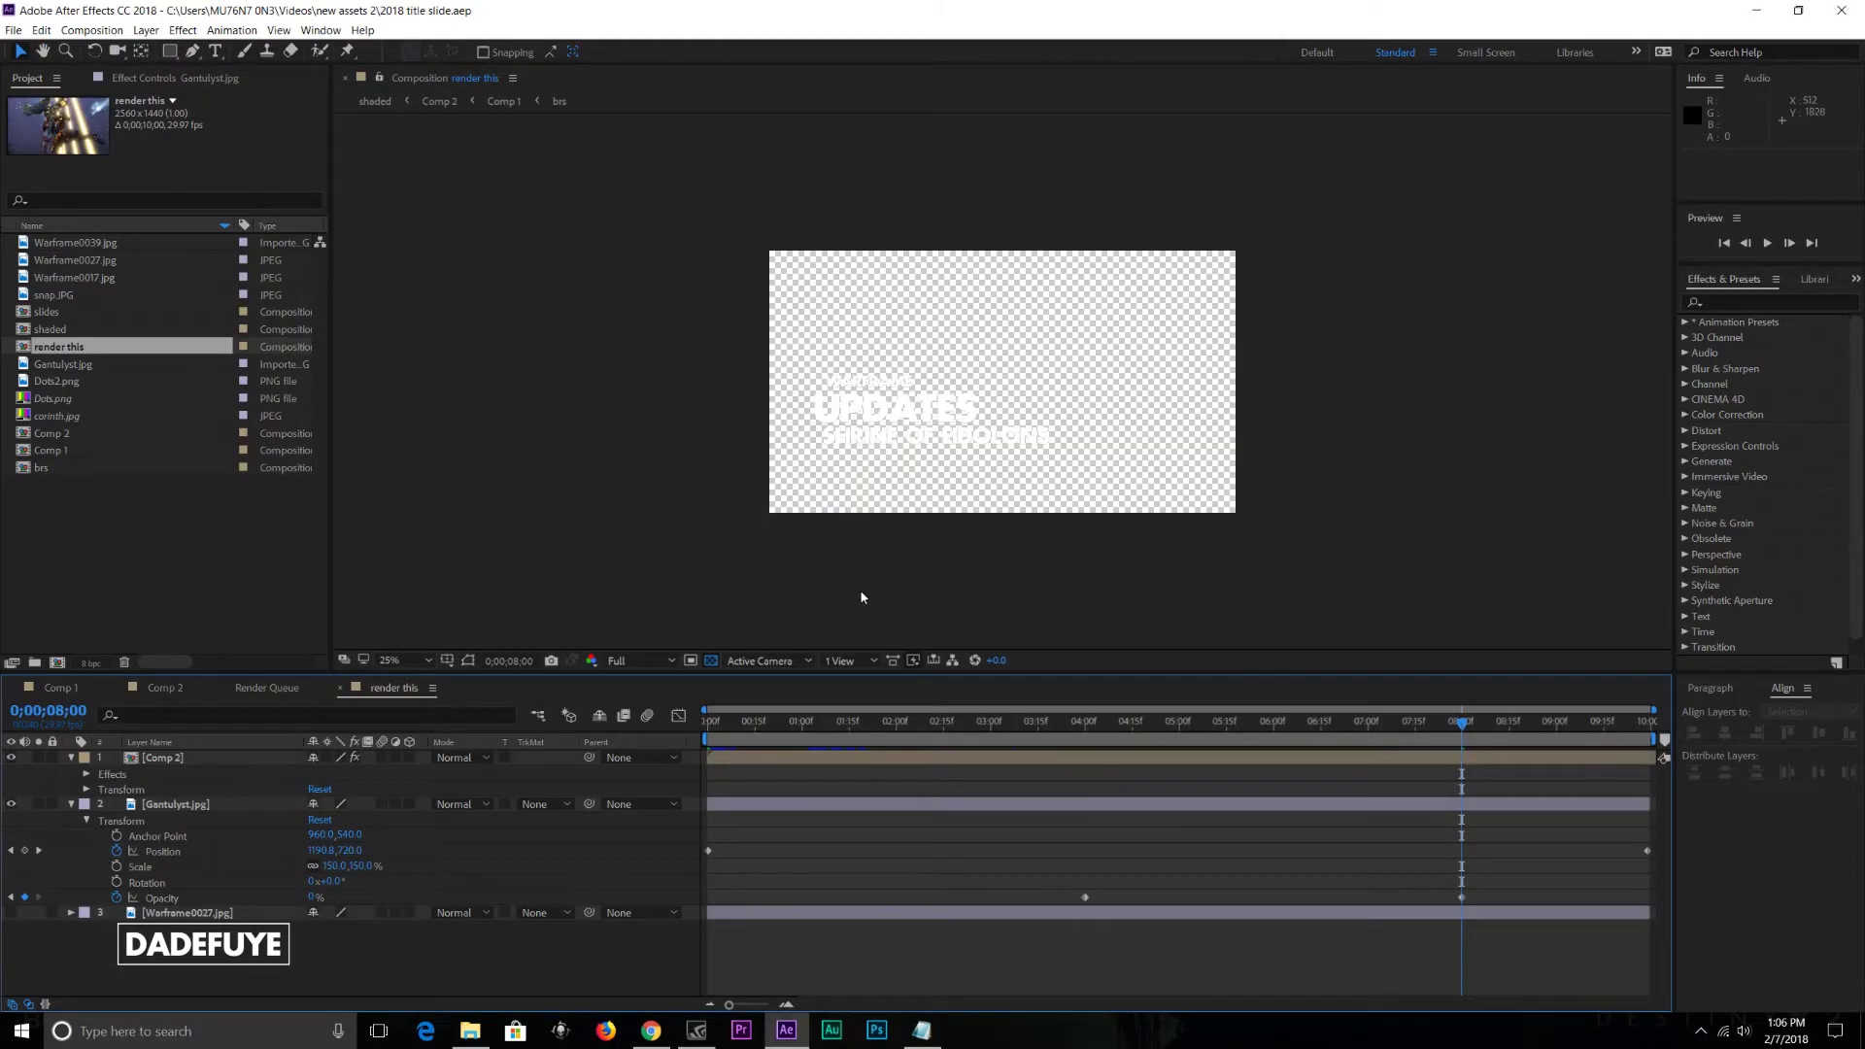
left_click(752, 721)
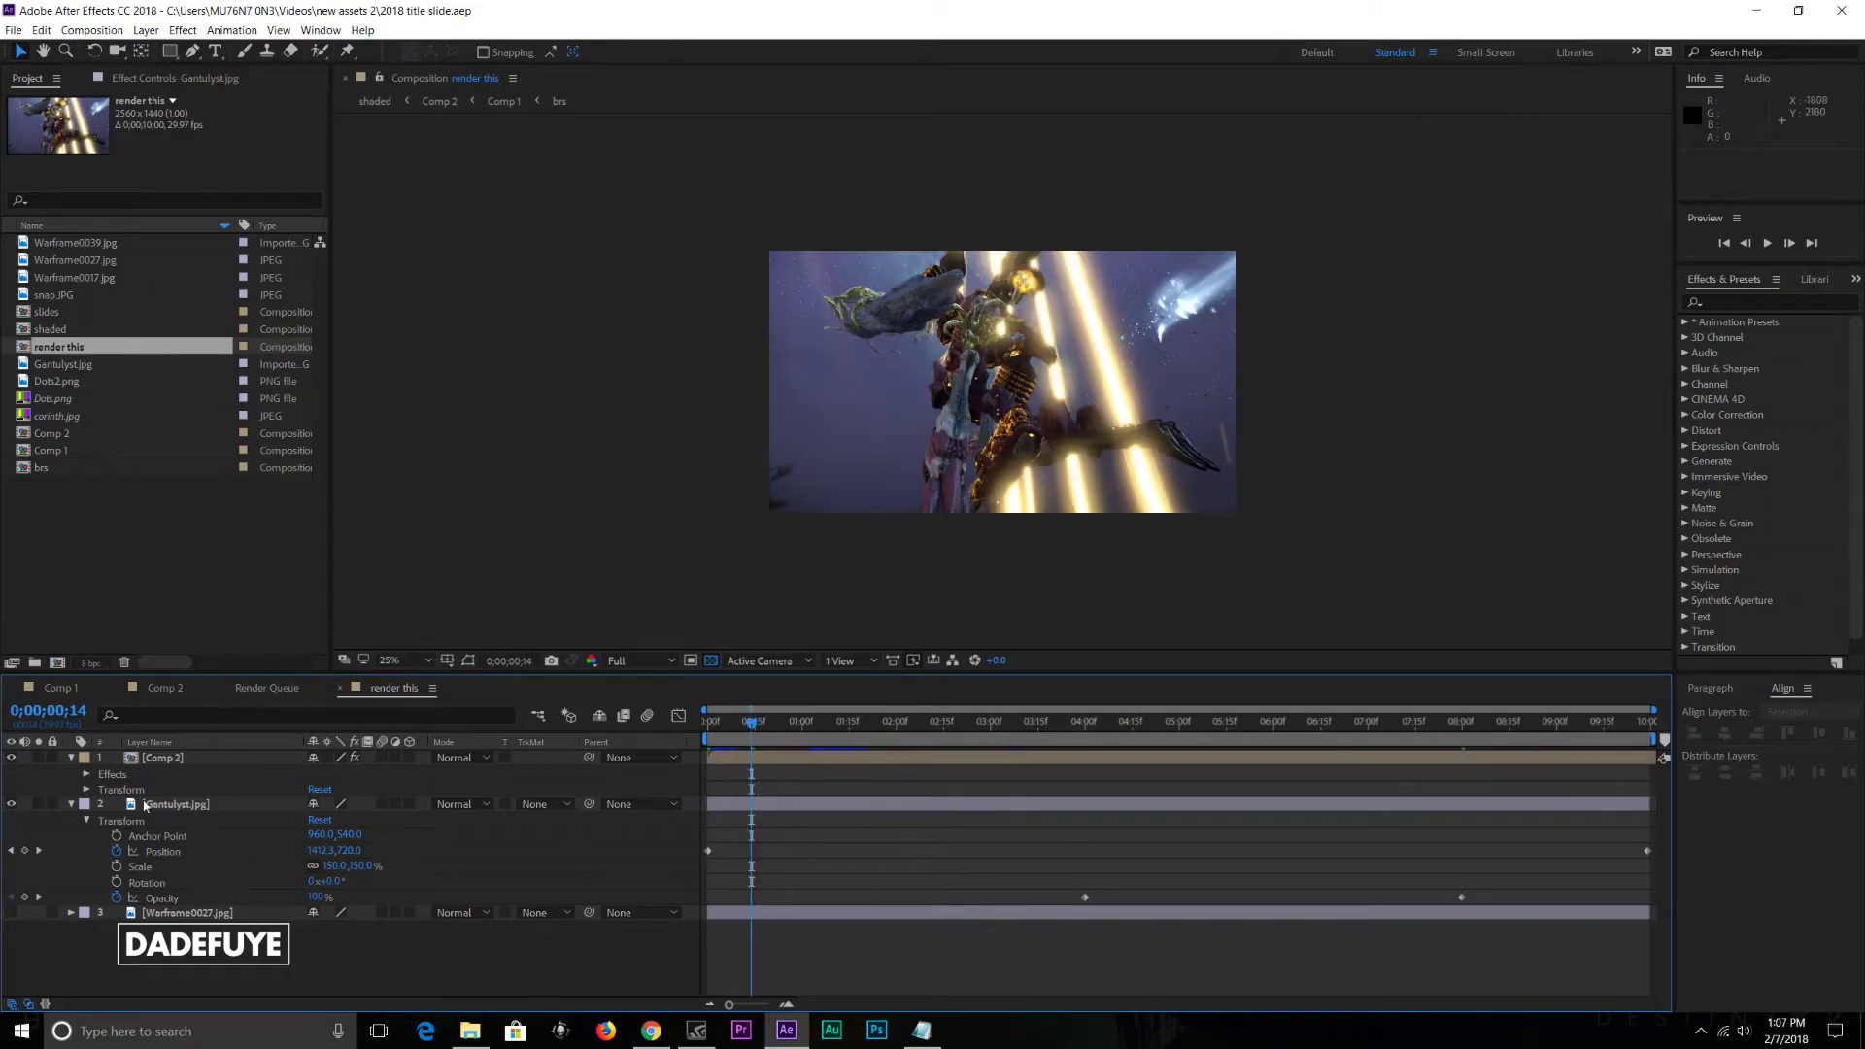
left_click(12, 805)
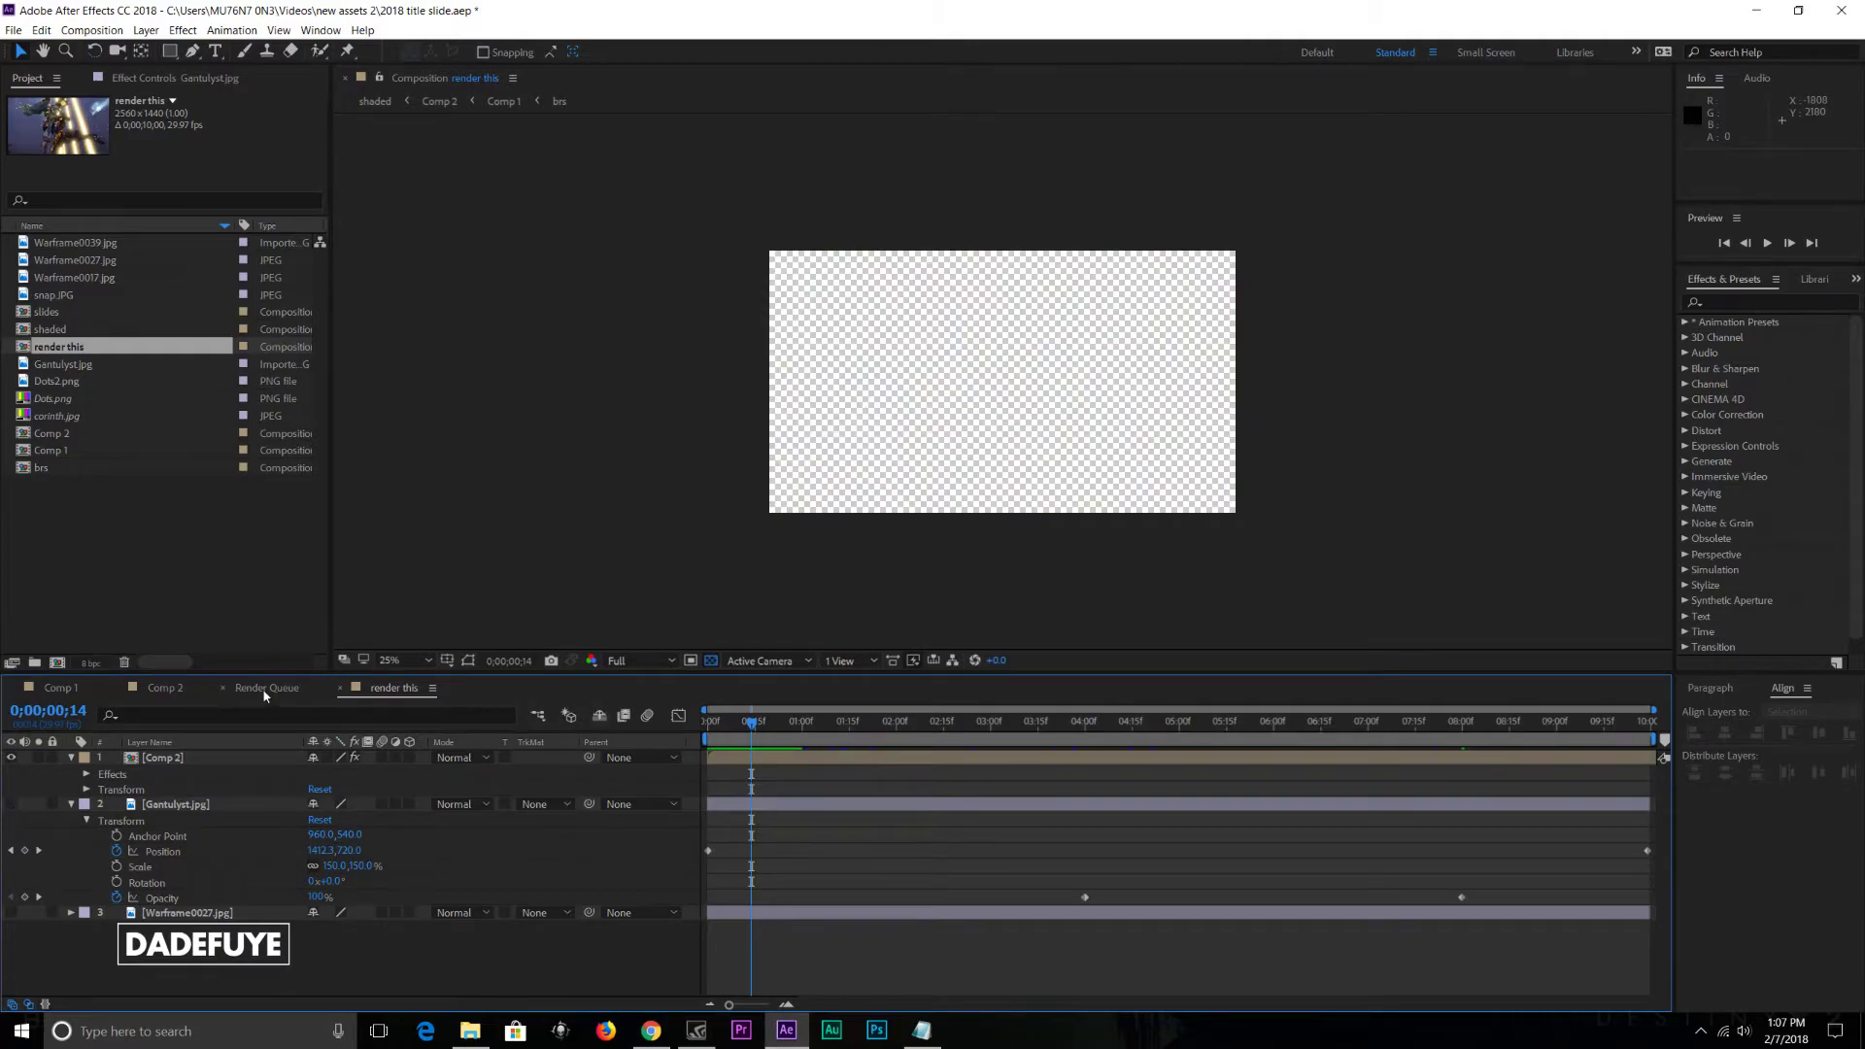
Step: Look through the render queue, Comp 2 and Comp 1, and return to the render this composition
left_click(264, 689)
left_click(155, 689)
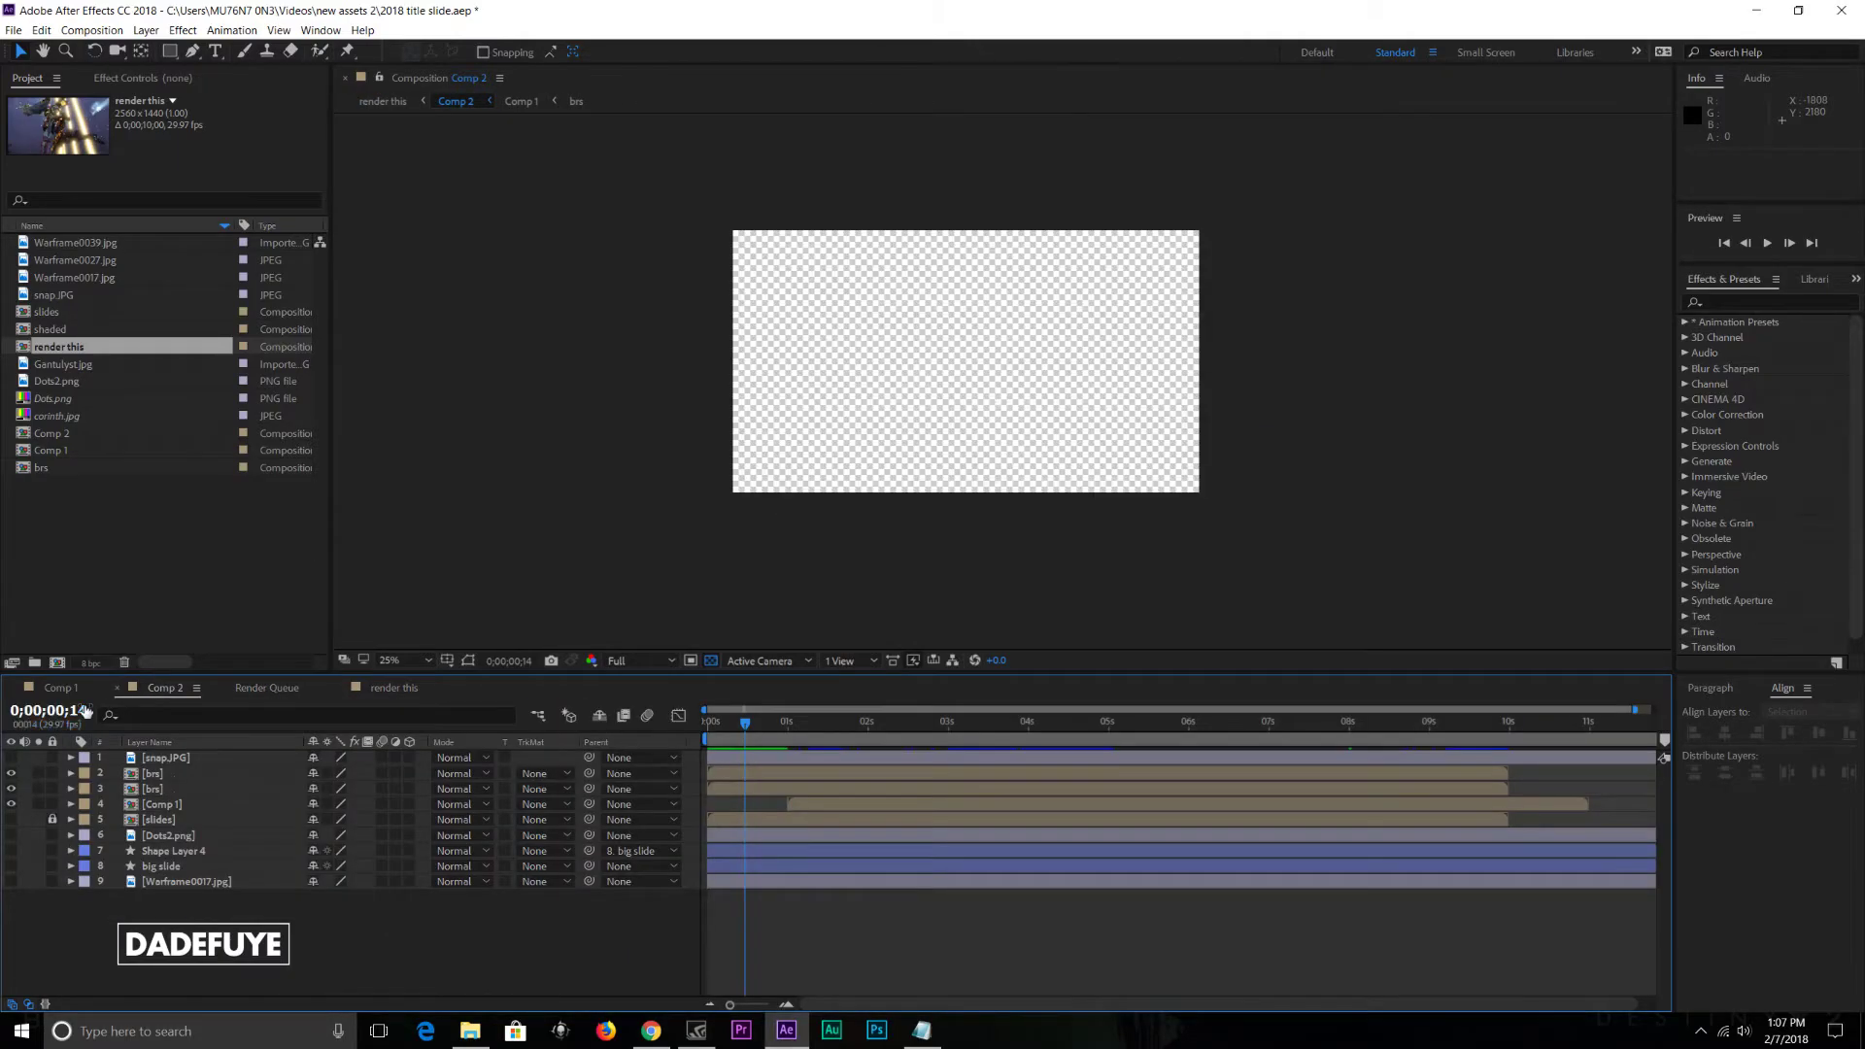
left_click(60, 688)
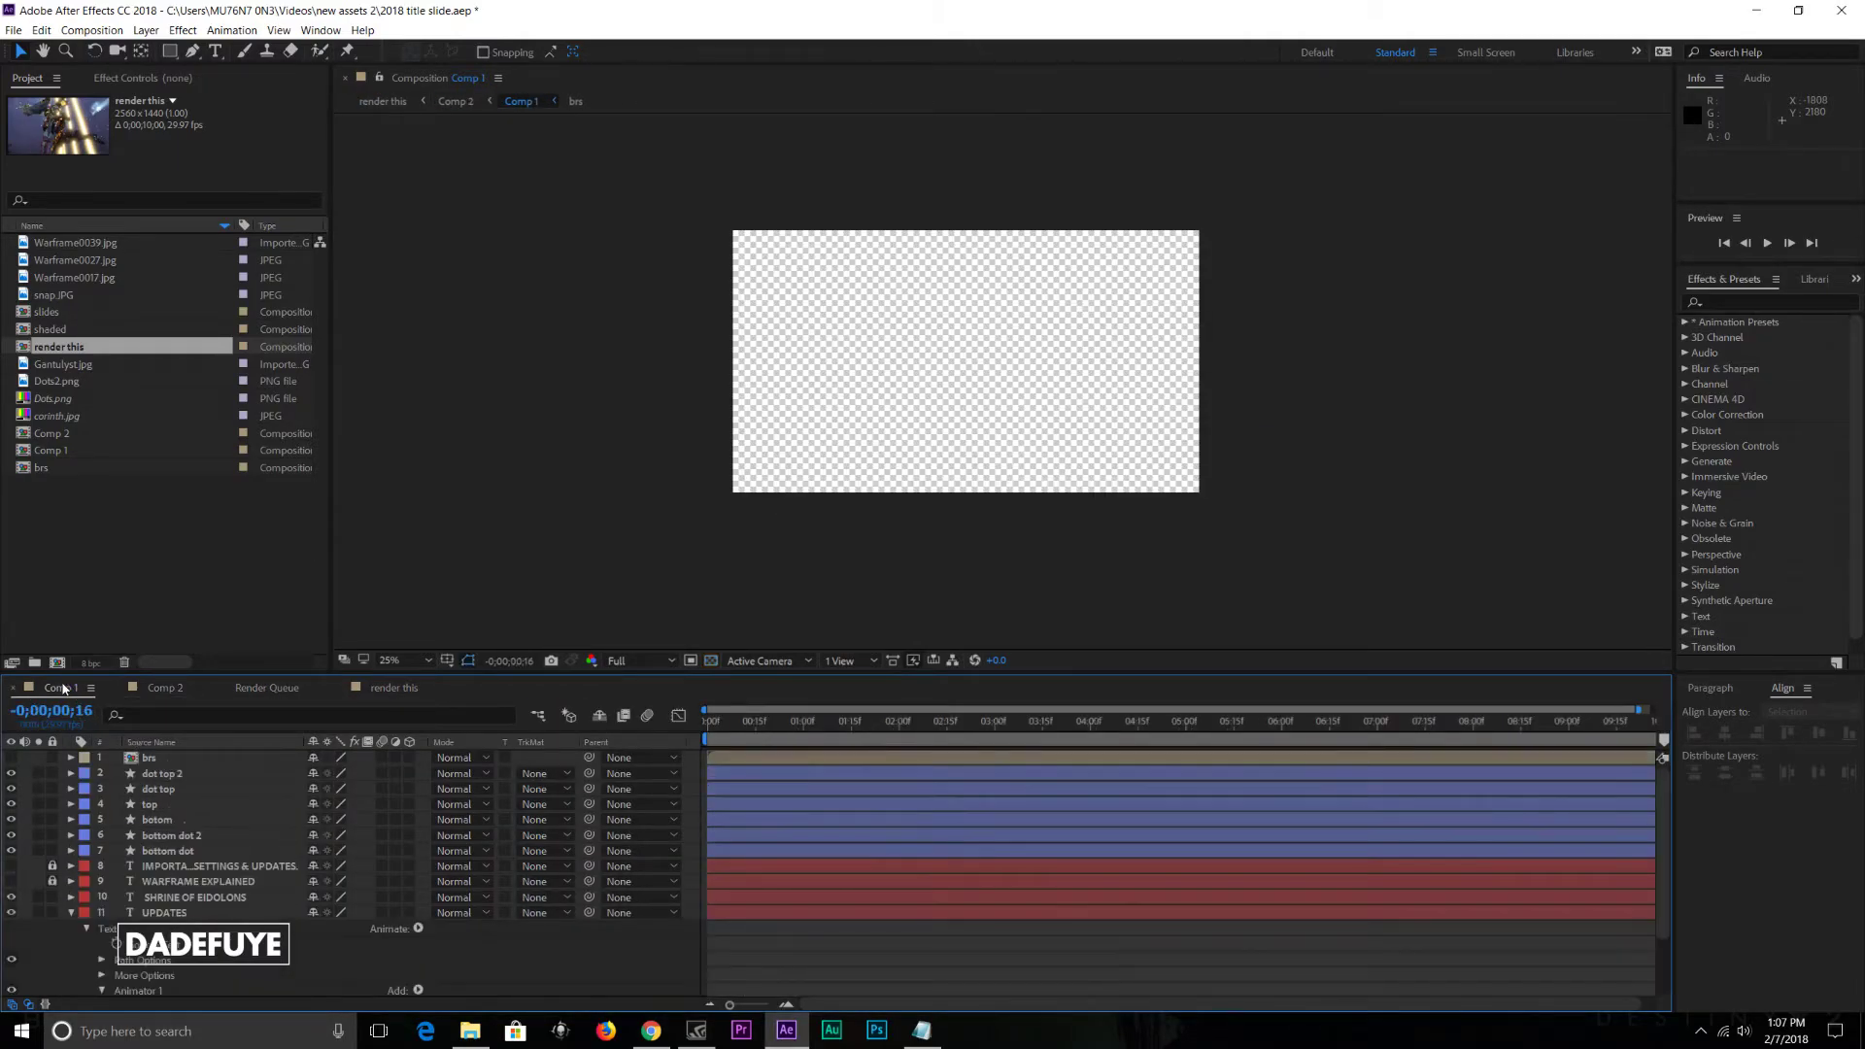
left_click(159, 688)
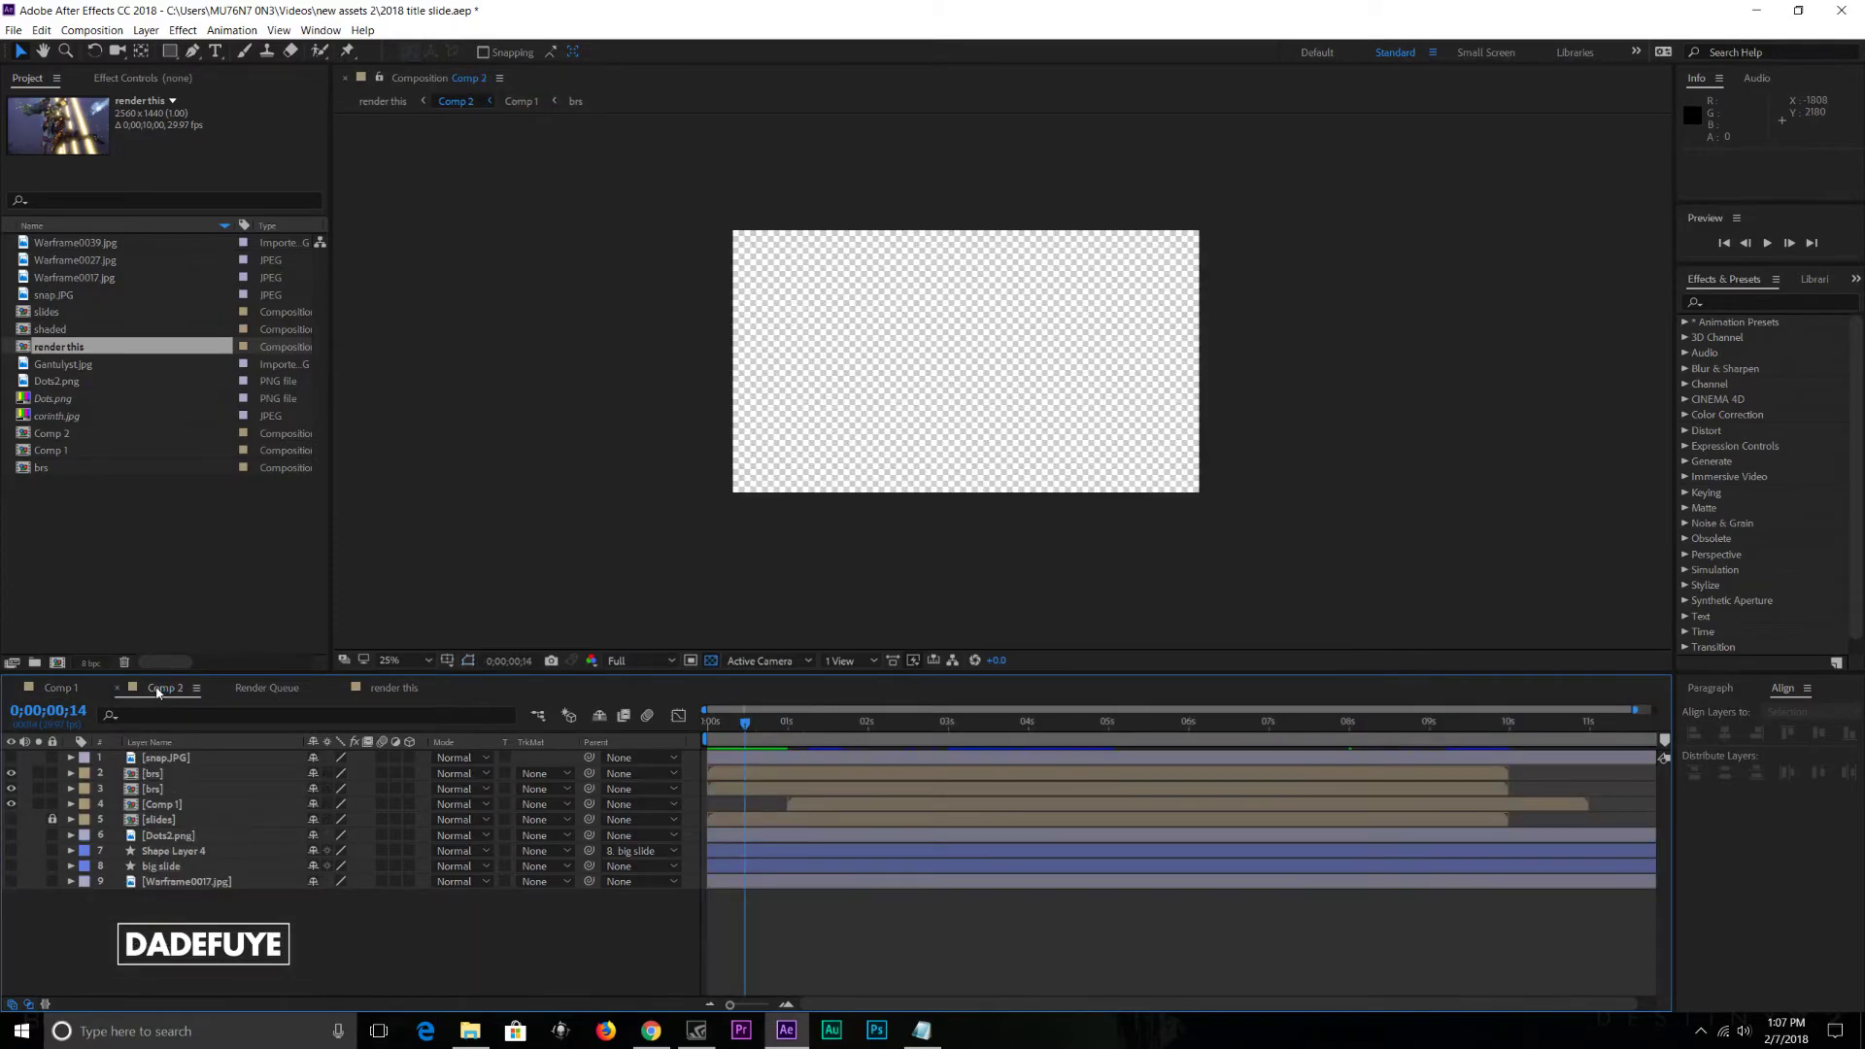
left_click(384, 688)
Step: Play the render this composition briefly, turn off its transparency grid, and return the playhead to the start
key("space")
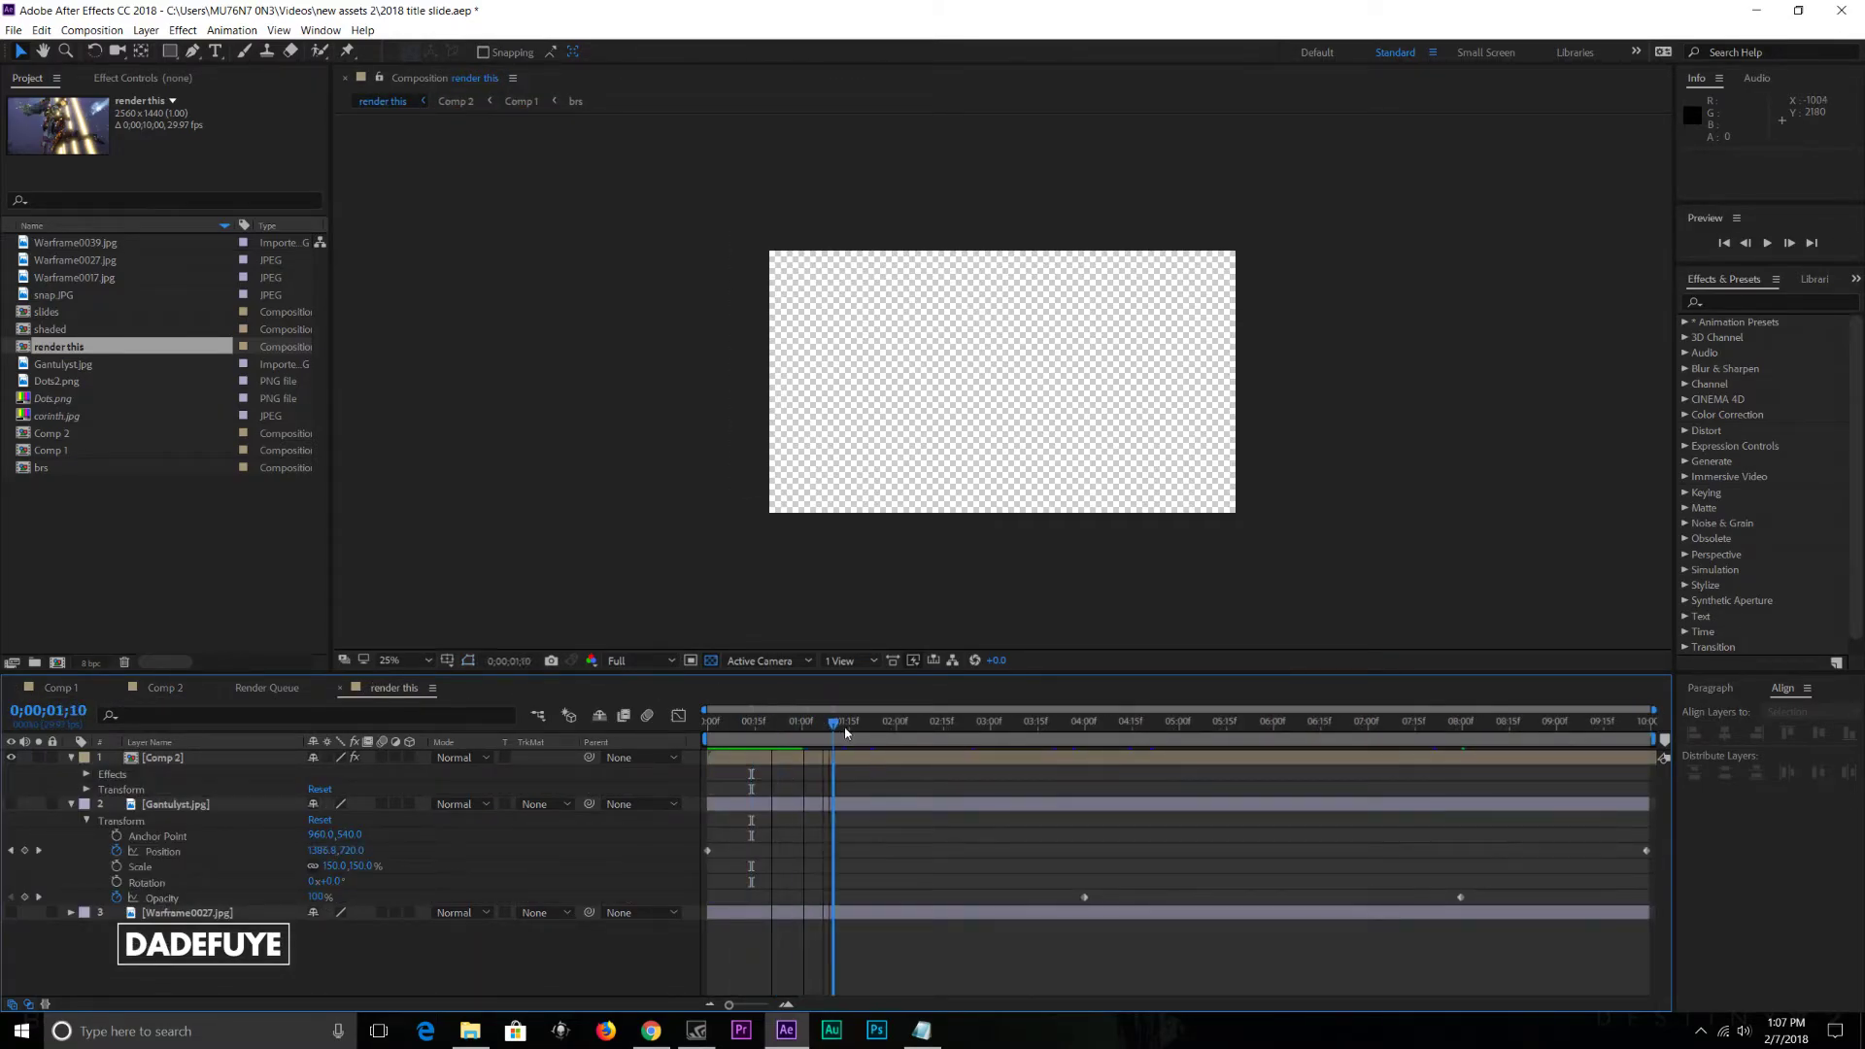
left_click(575, 661)
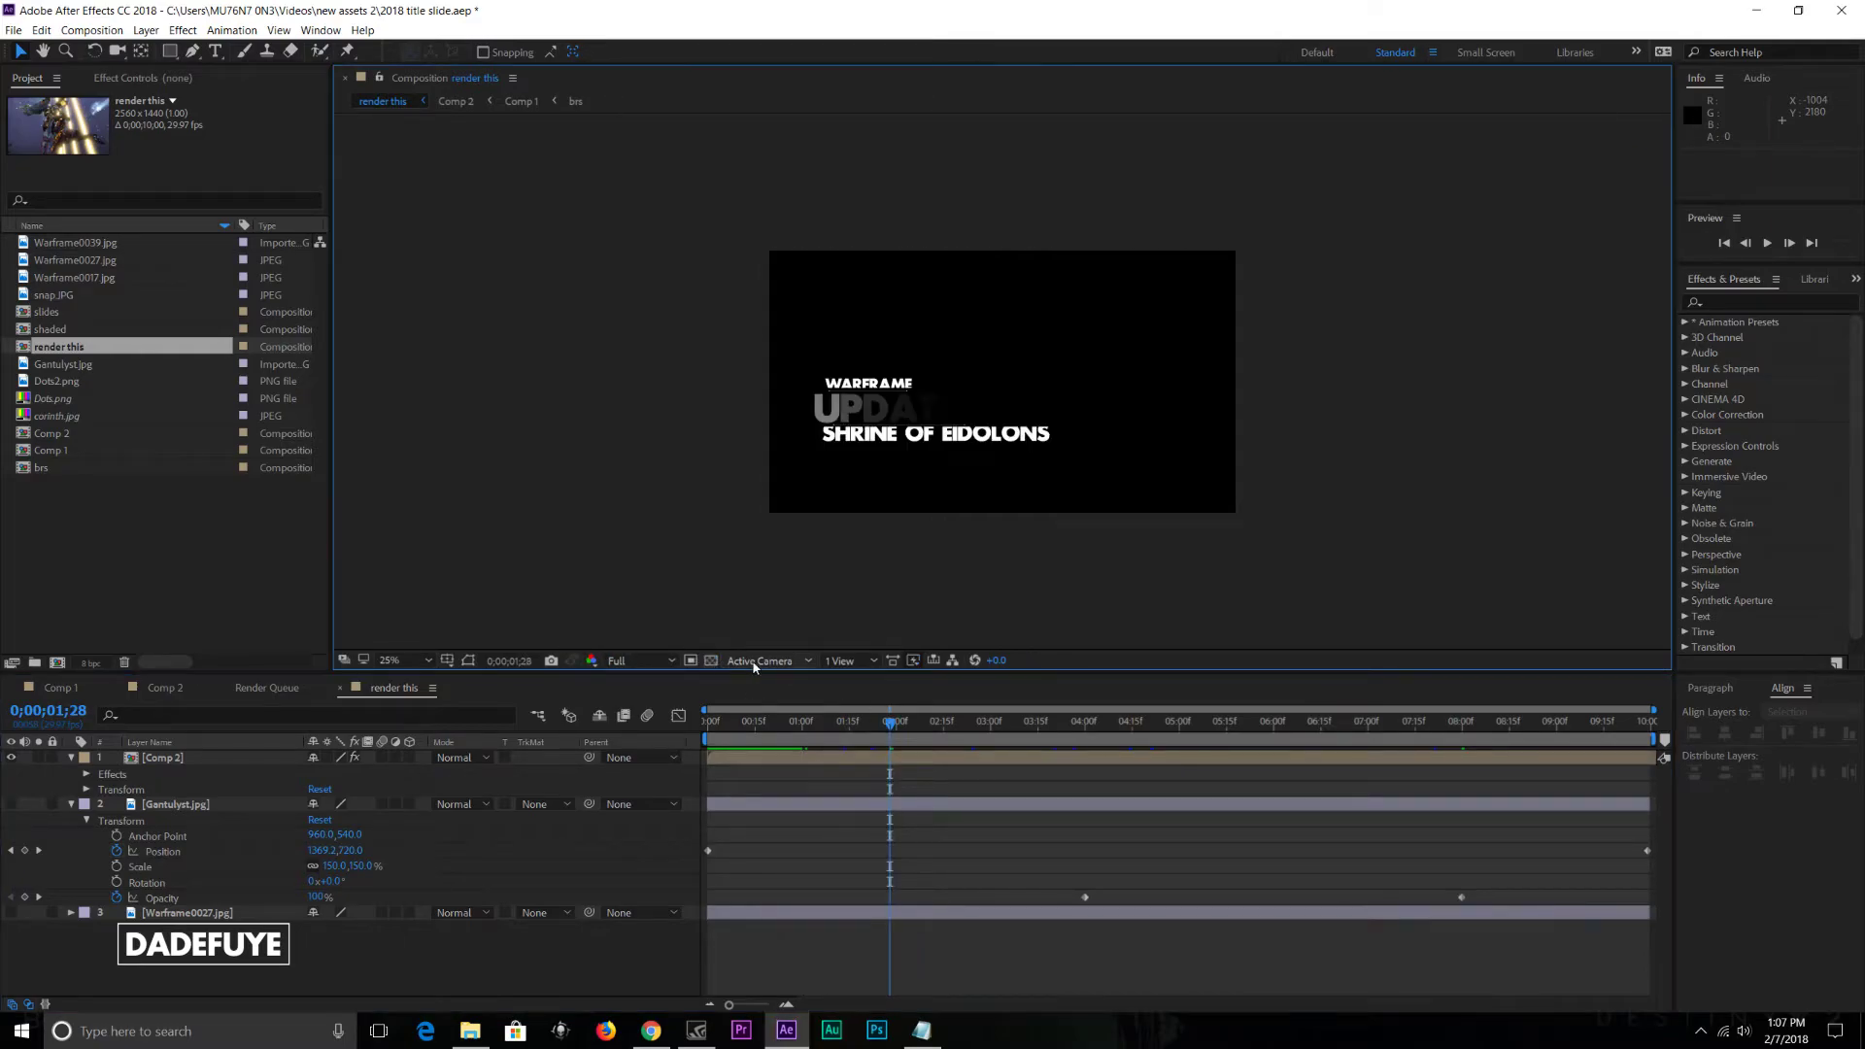
left_click_drag(889, 724, 708, 723)
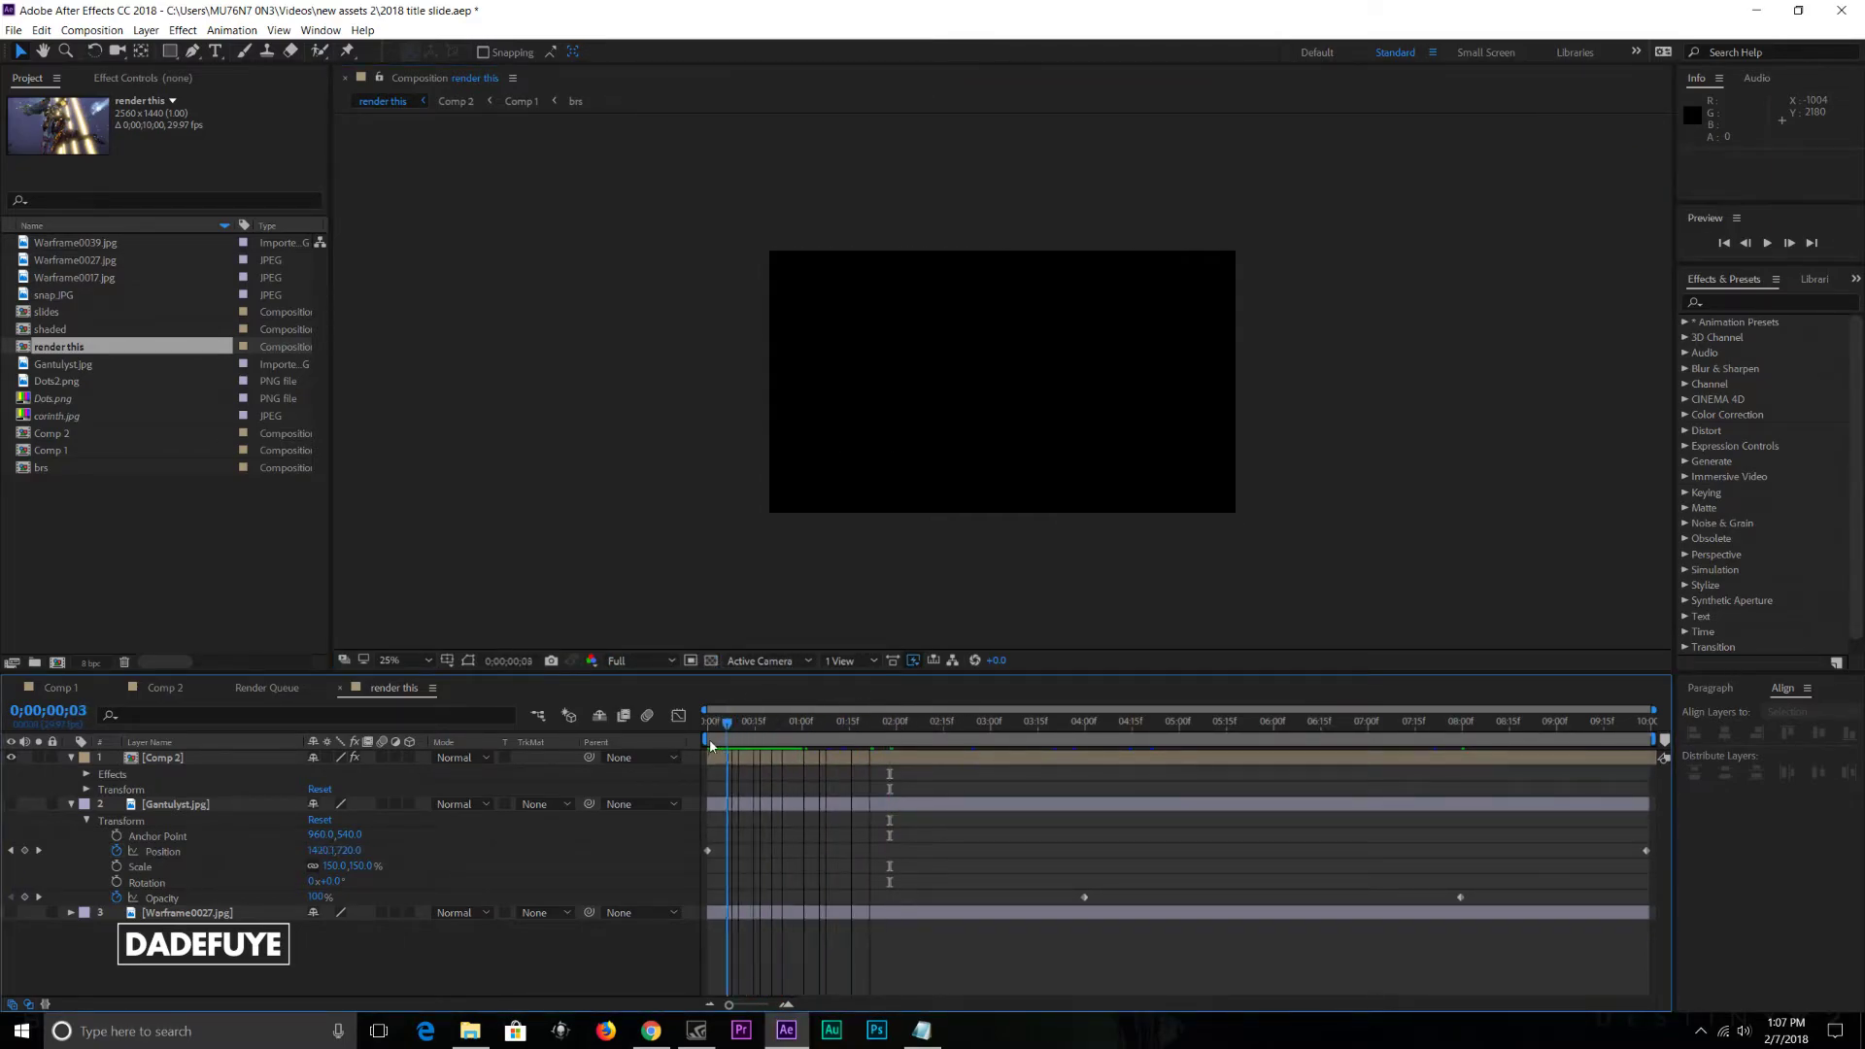
Step: Preview the title animation in render this from the start, stop playback, and move the playhead to 0;00;00;10
left_click(1768, 244)
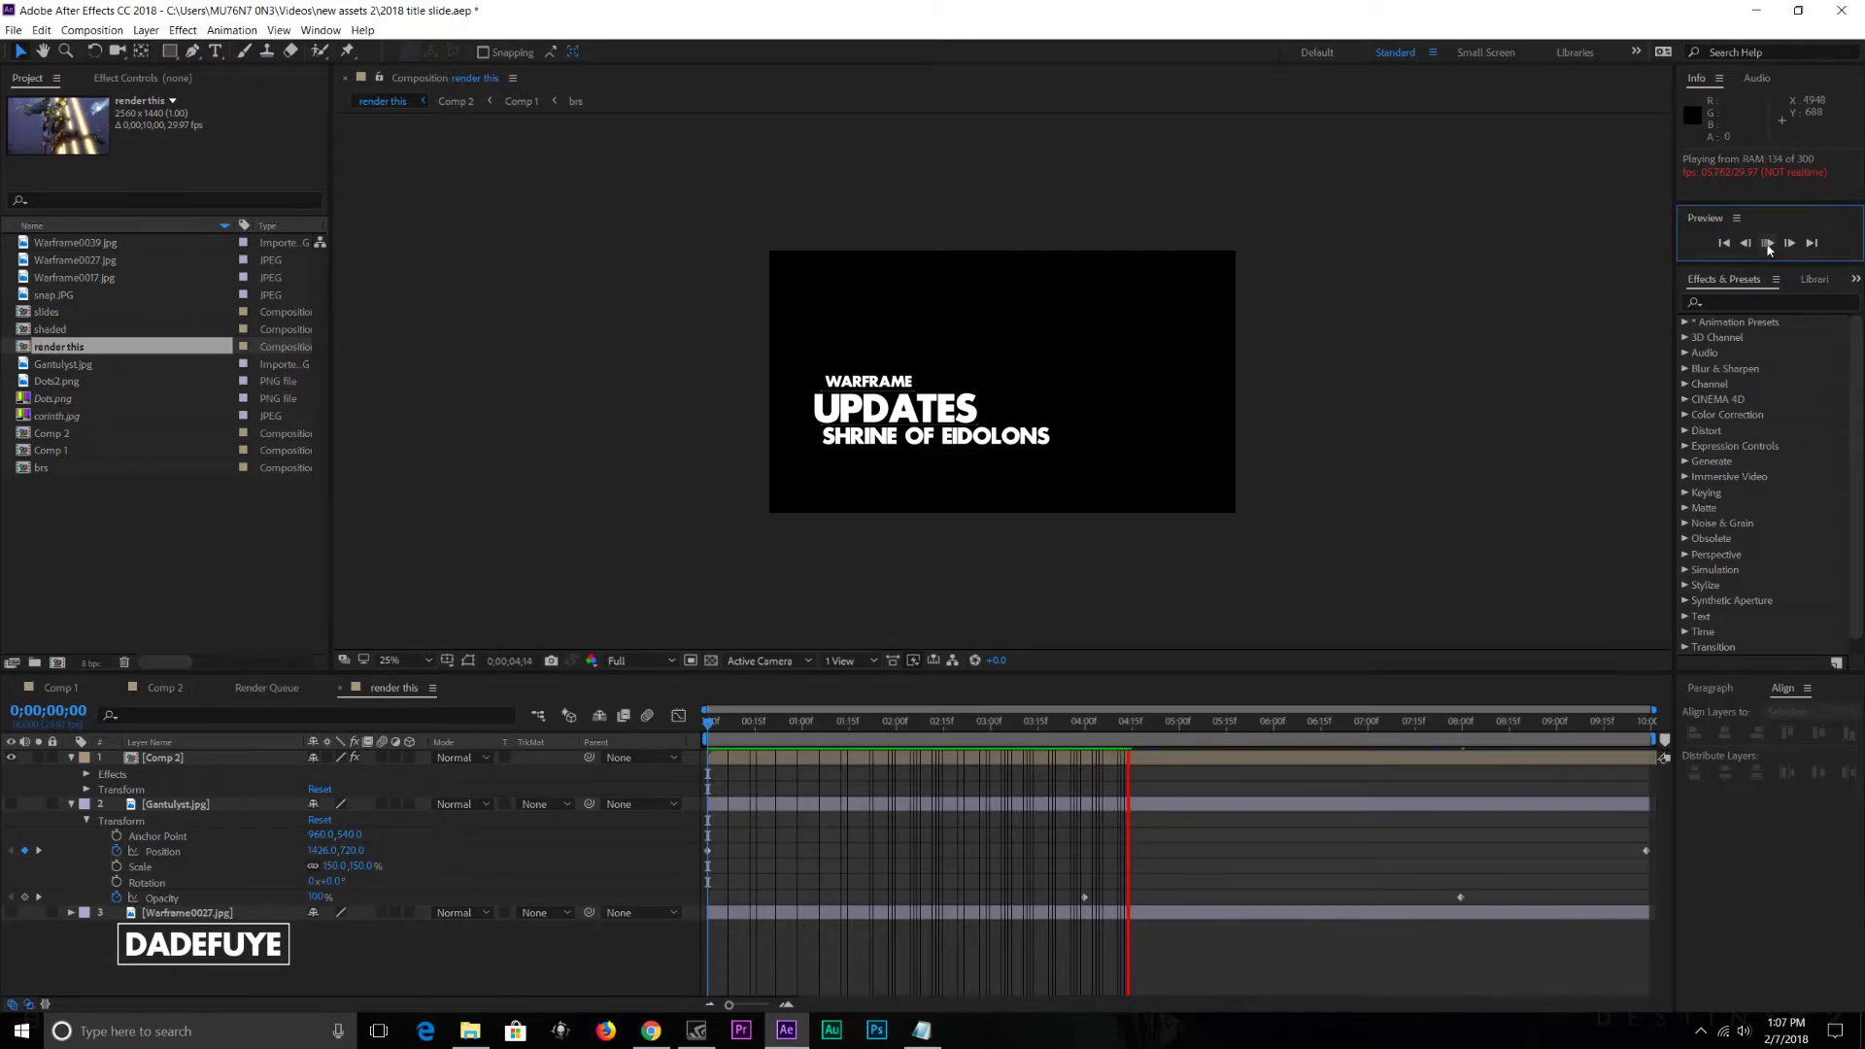
left_click(1768, 245)
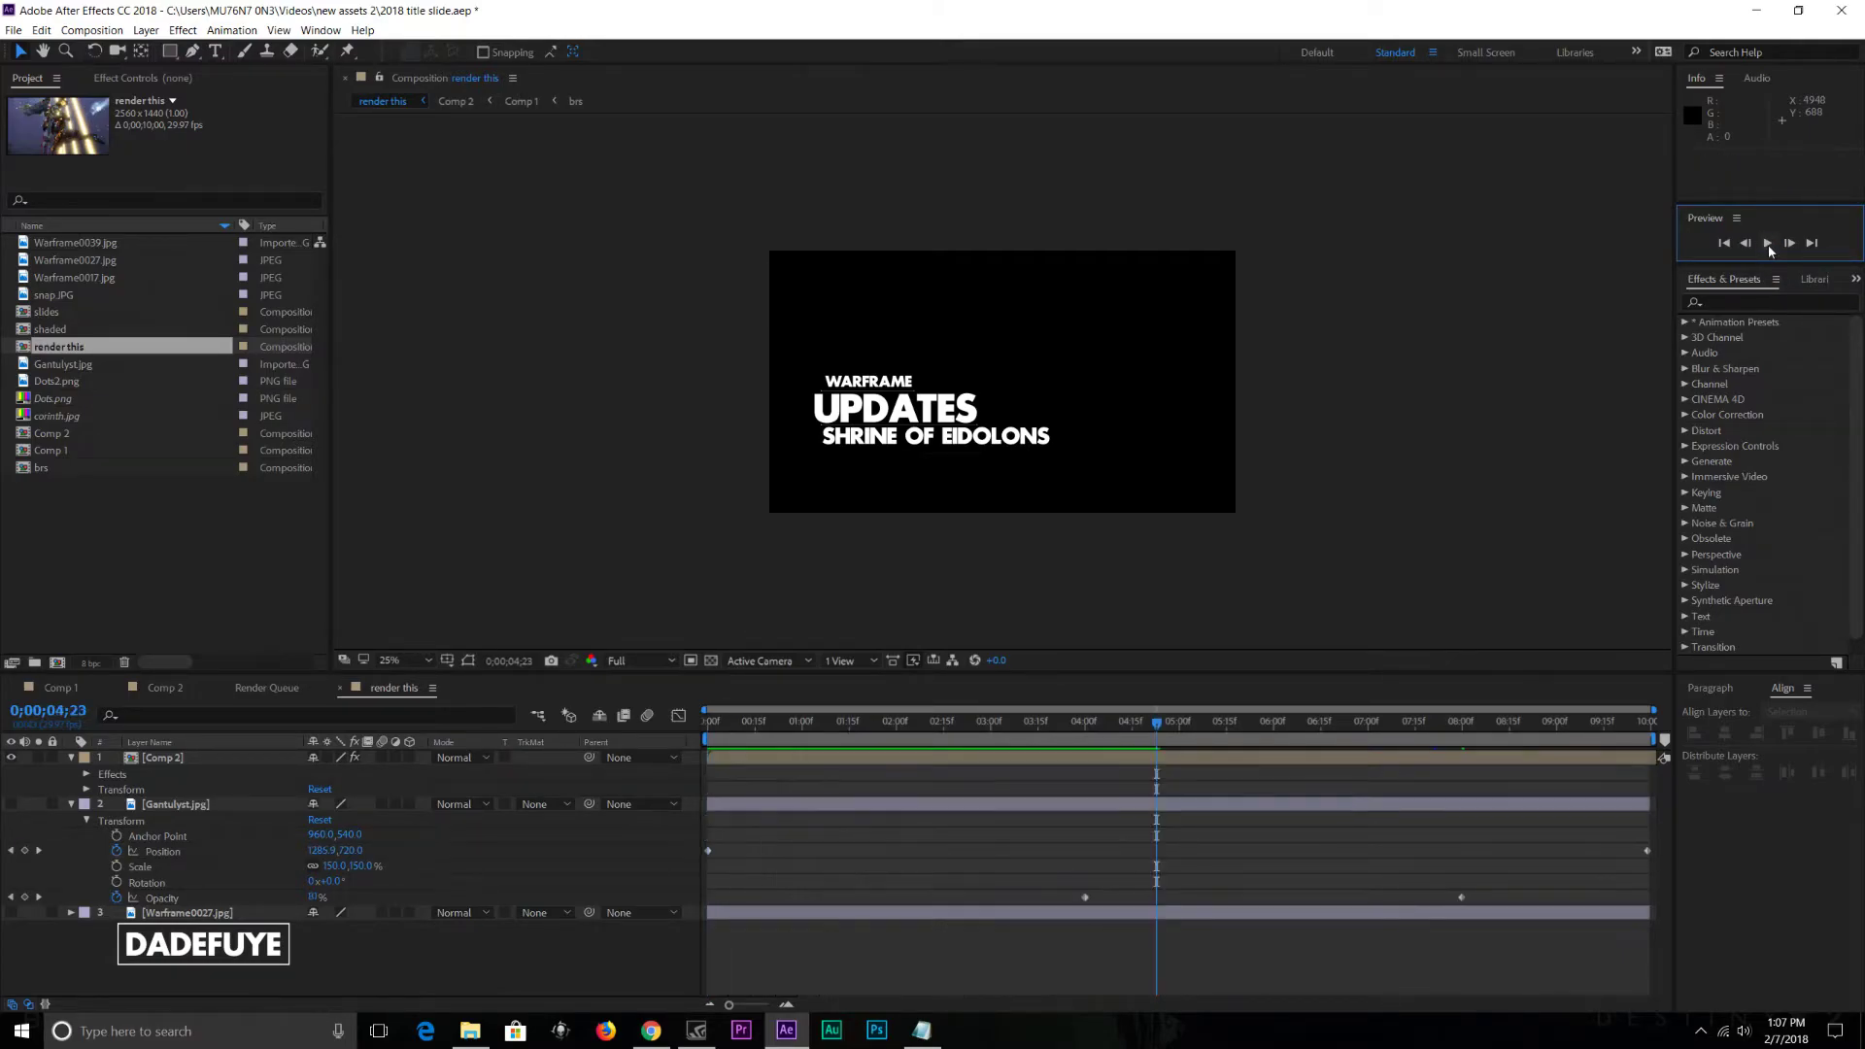
left_click(1768, 245)
left_click(1768, 245)
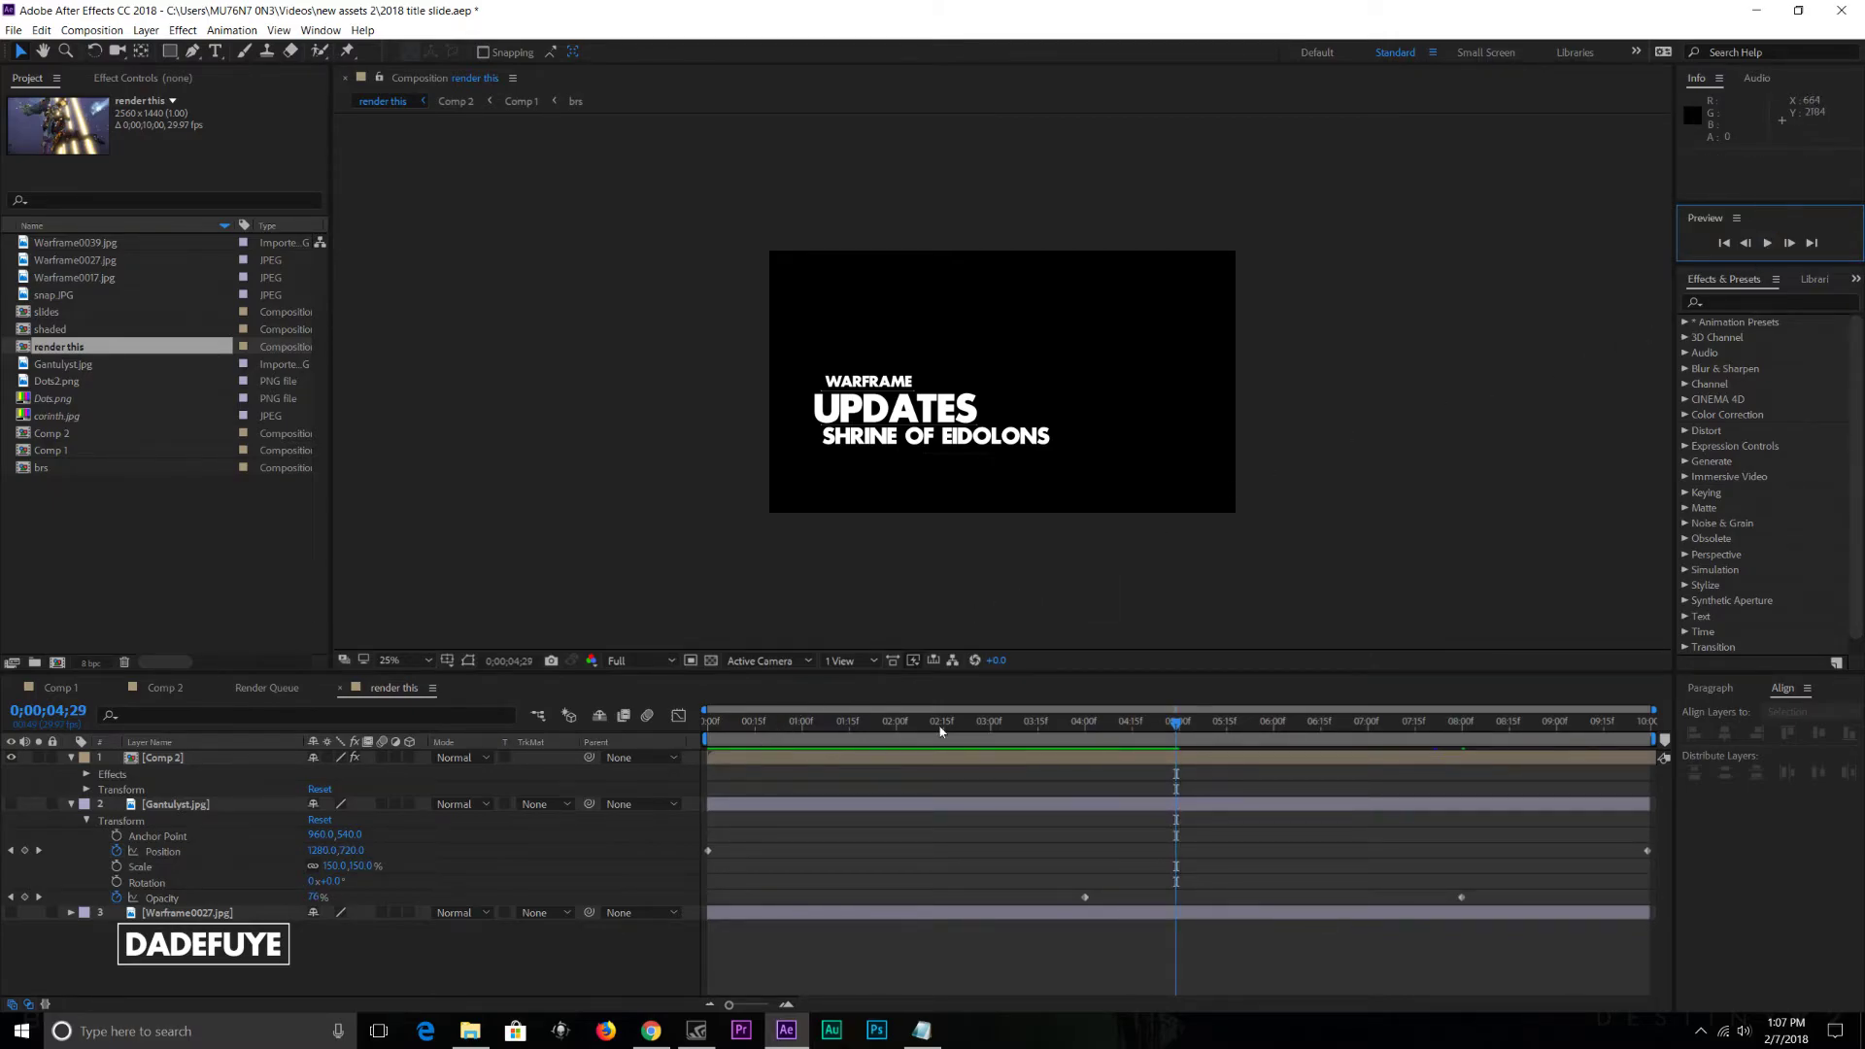
left_click(739, 720)
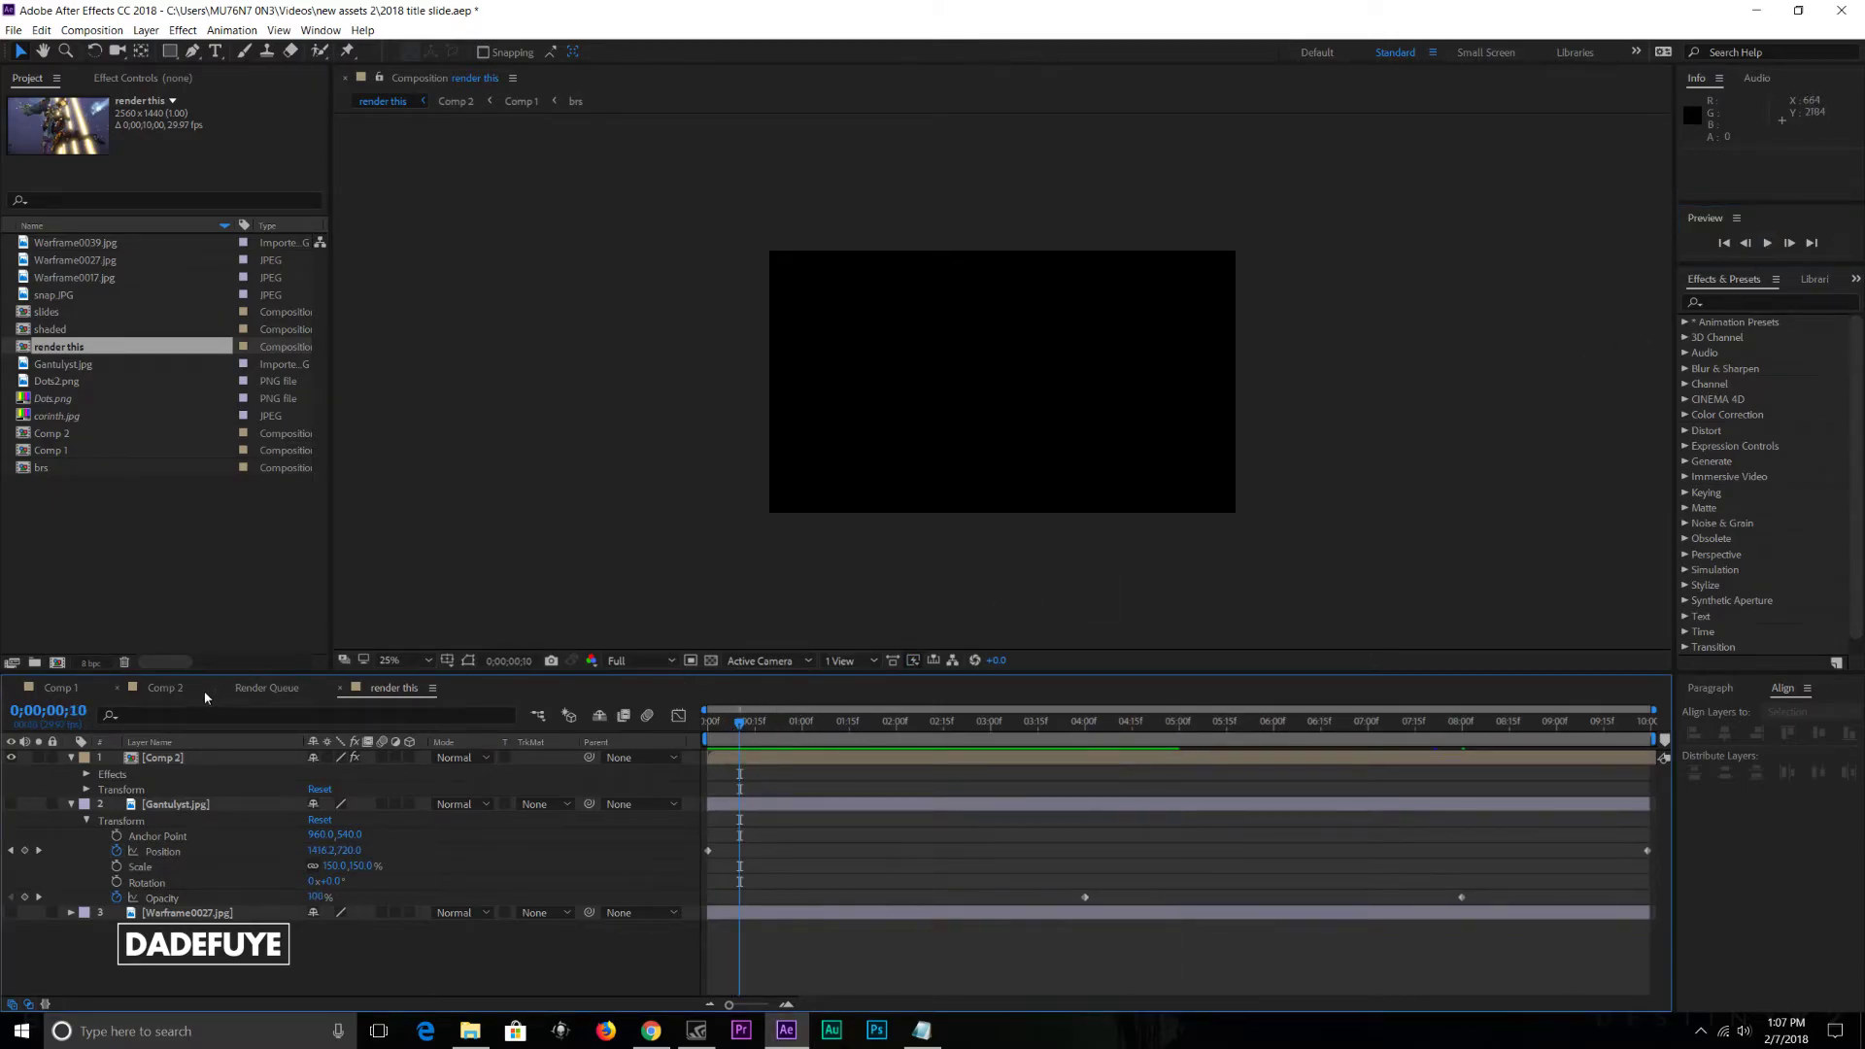
Step: Open Comp 1, move to 0;00;00;28, and pick the UPDATES title text with the Type tool
left_click(56, 686)
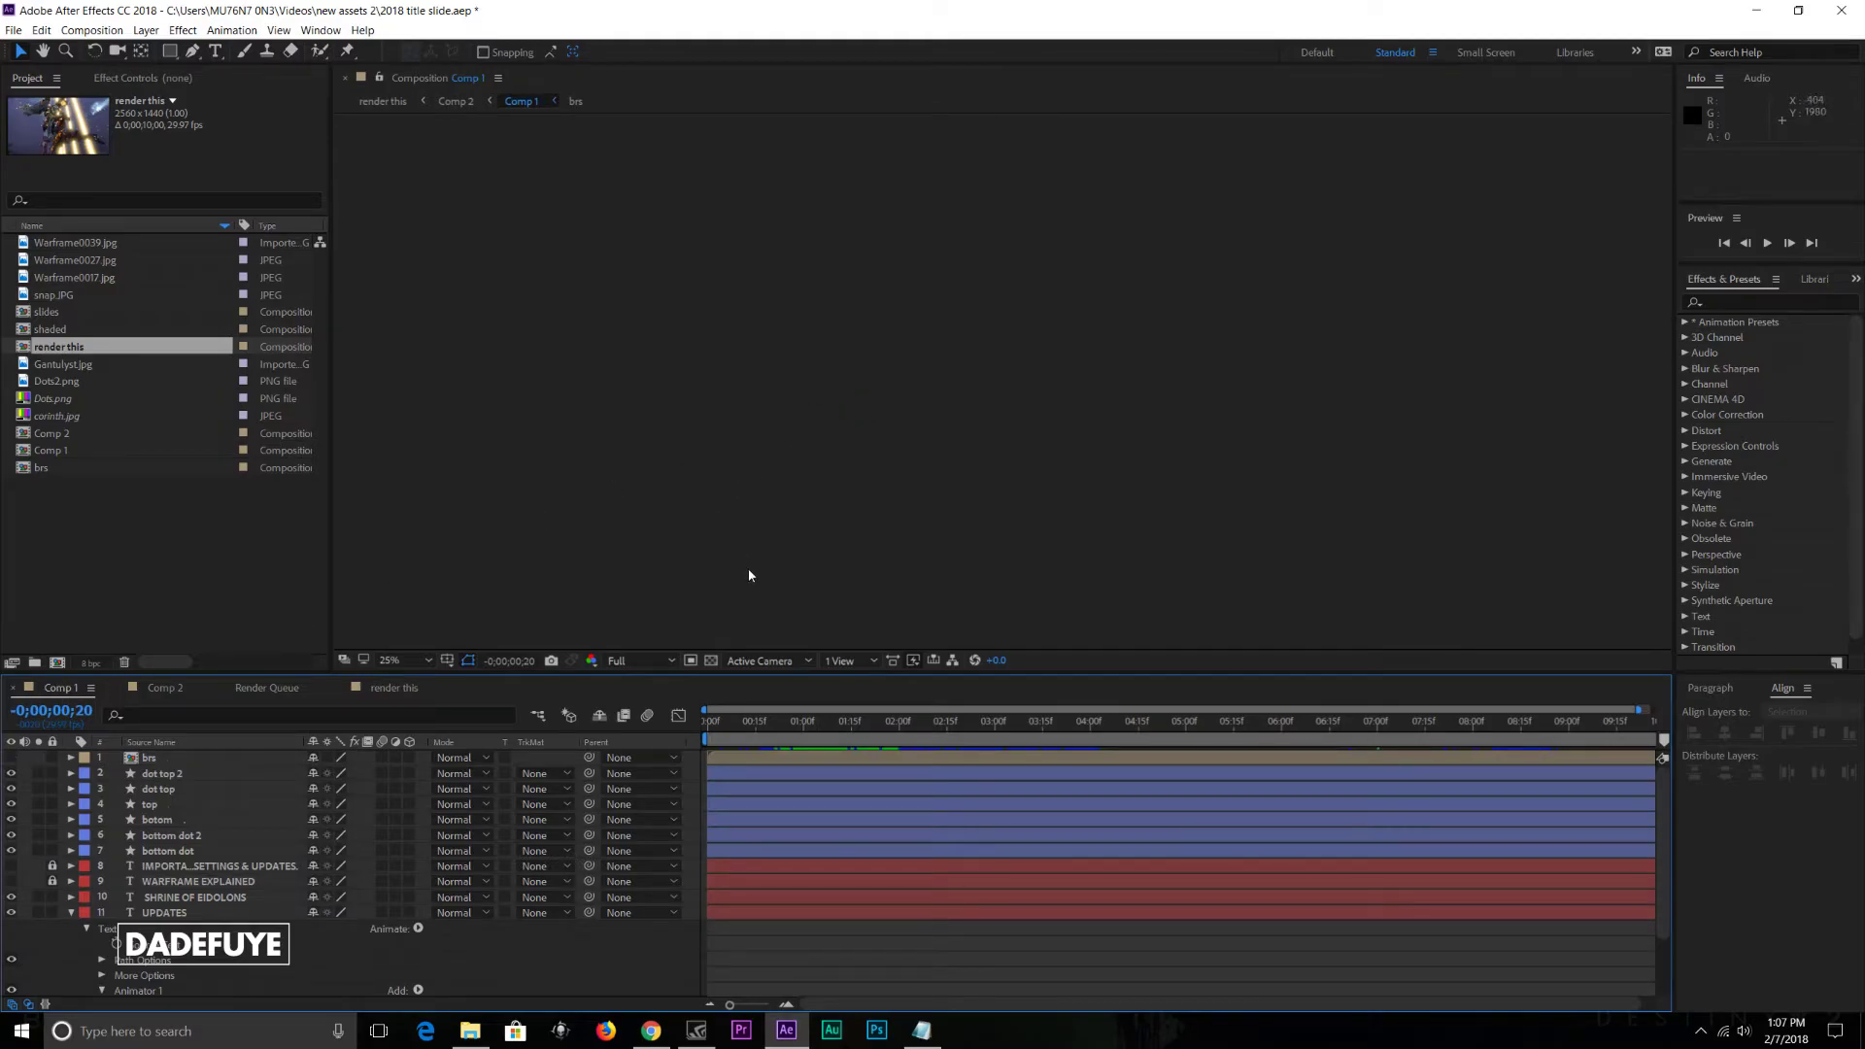
left_click(216, 52)
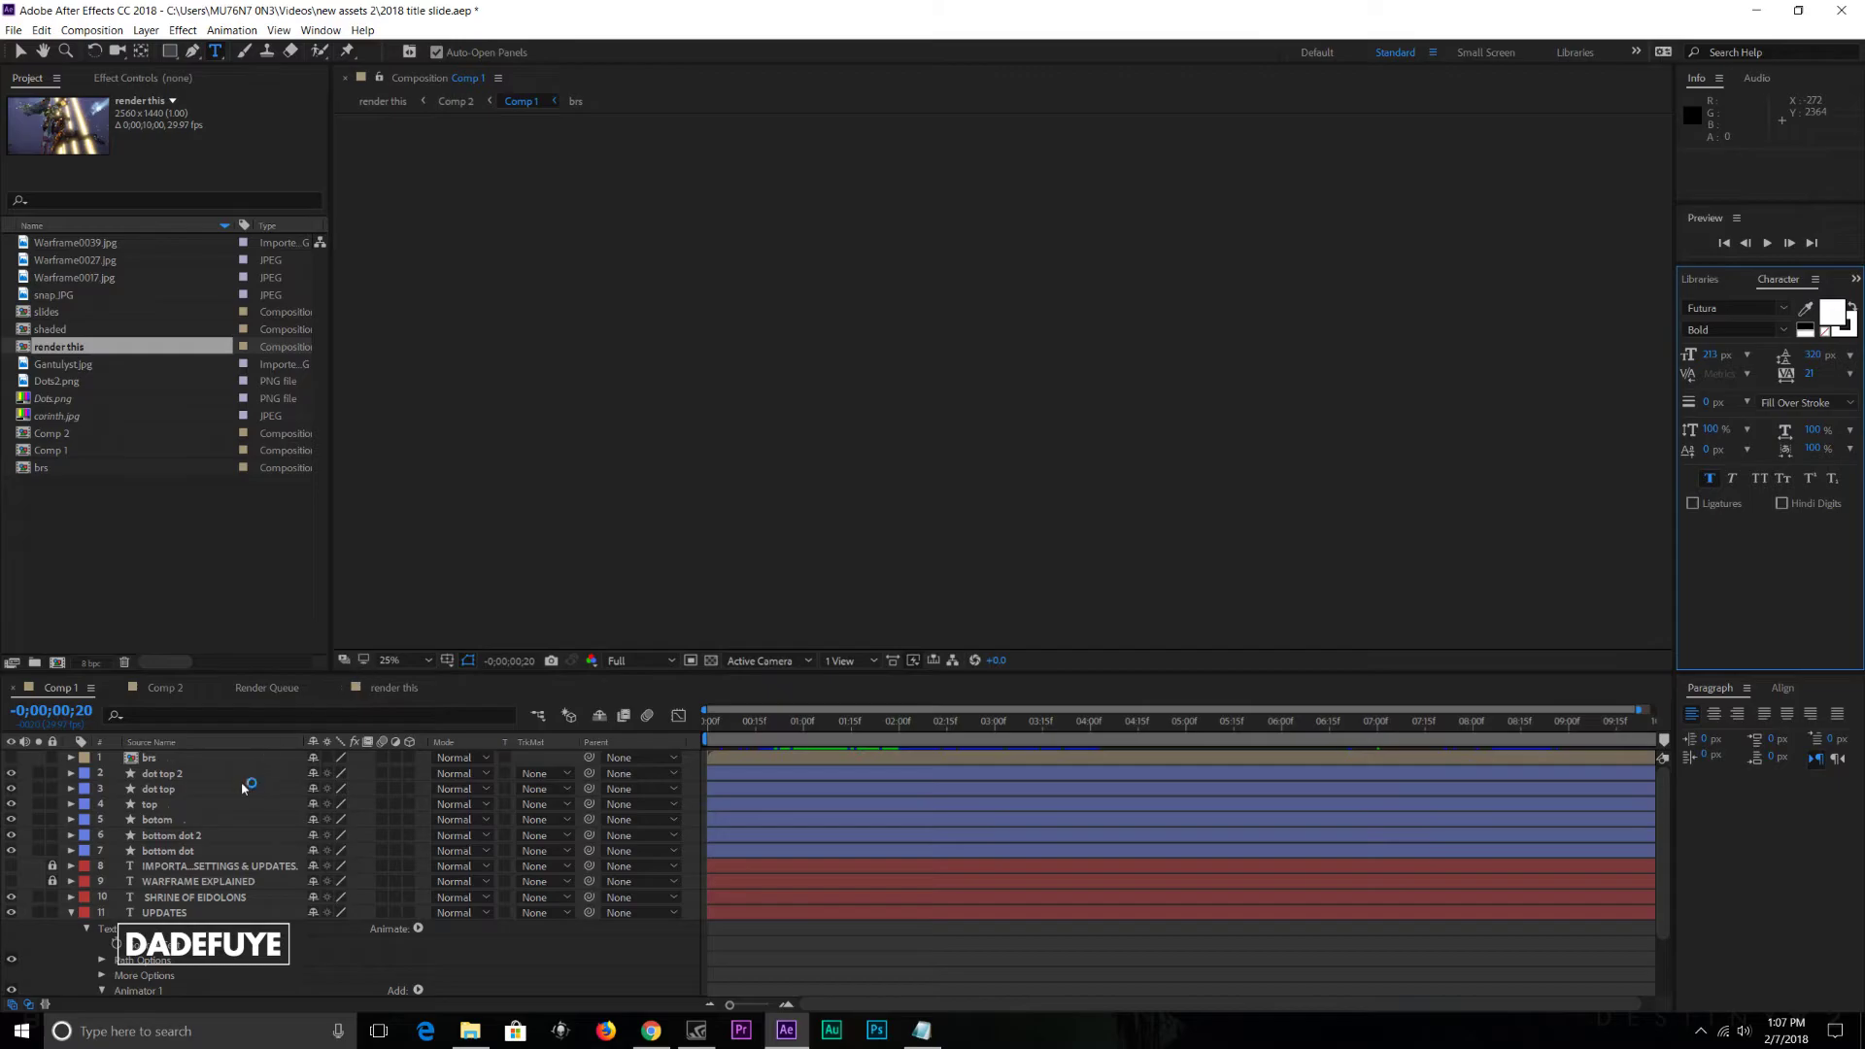
left_click(230, 909)
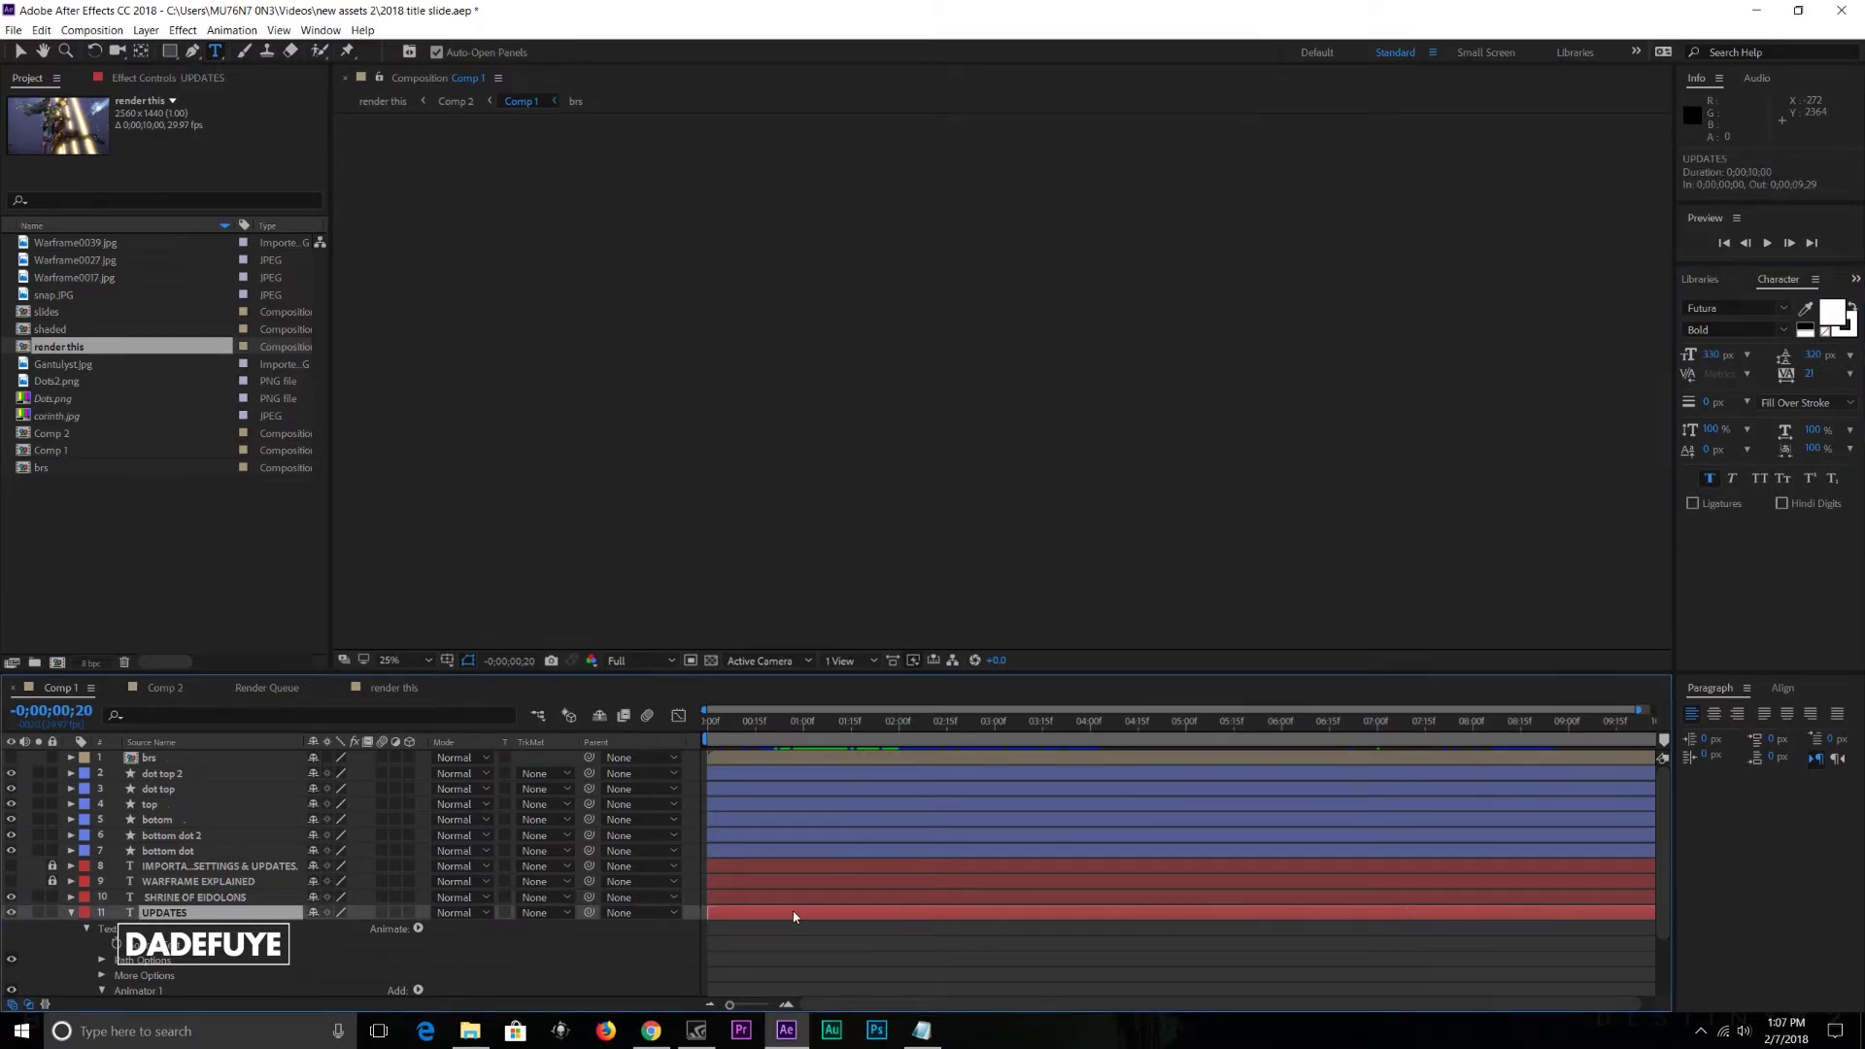
left_click_drag(743, 740, 797, 730)
left_click(889, 391)
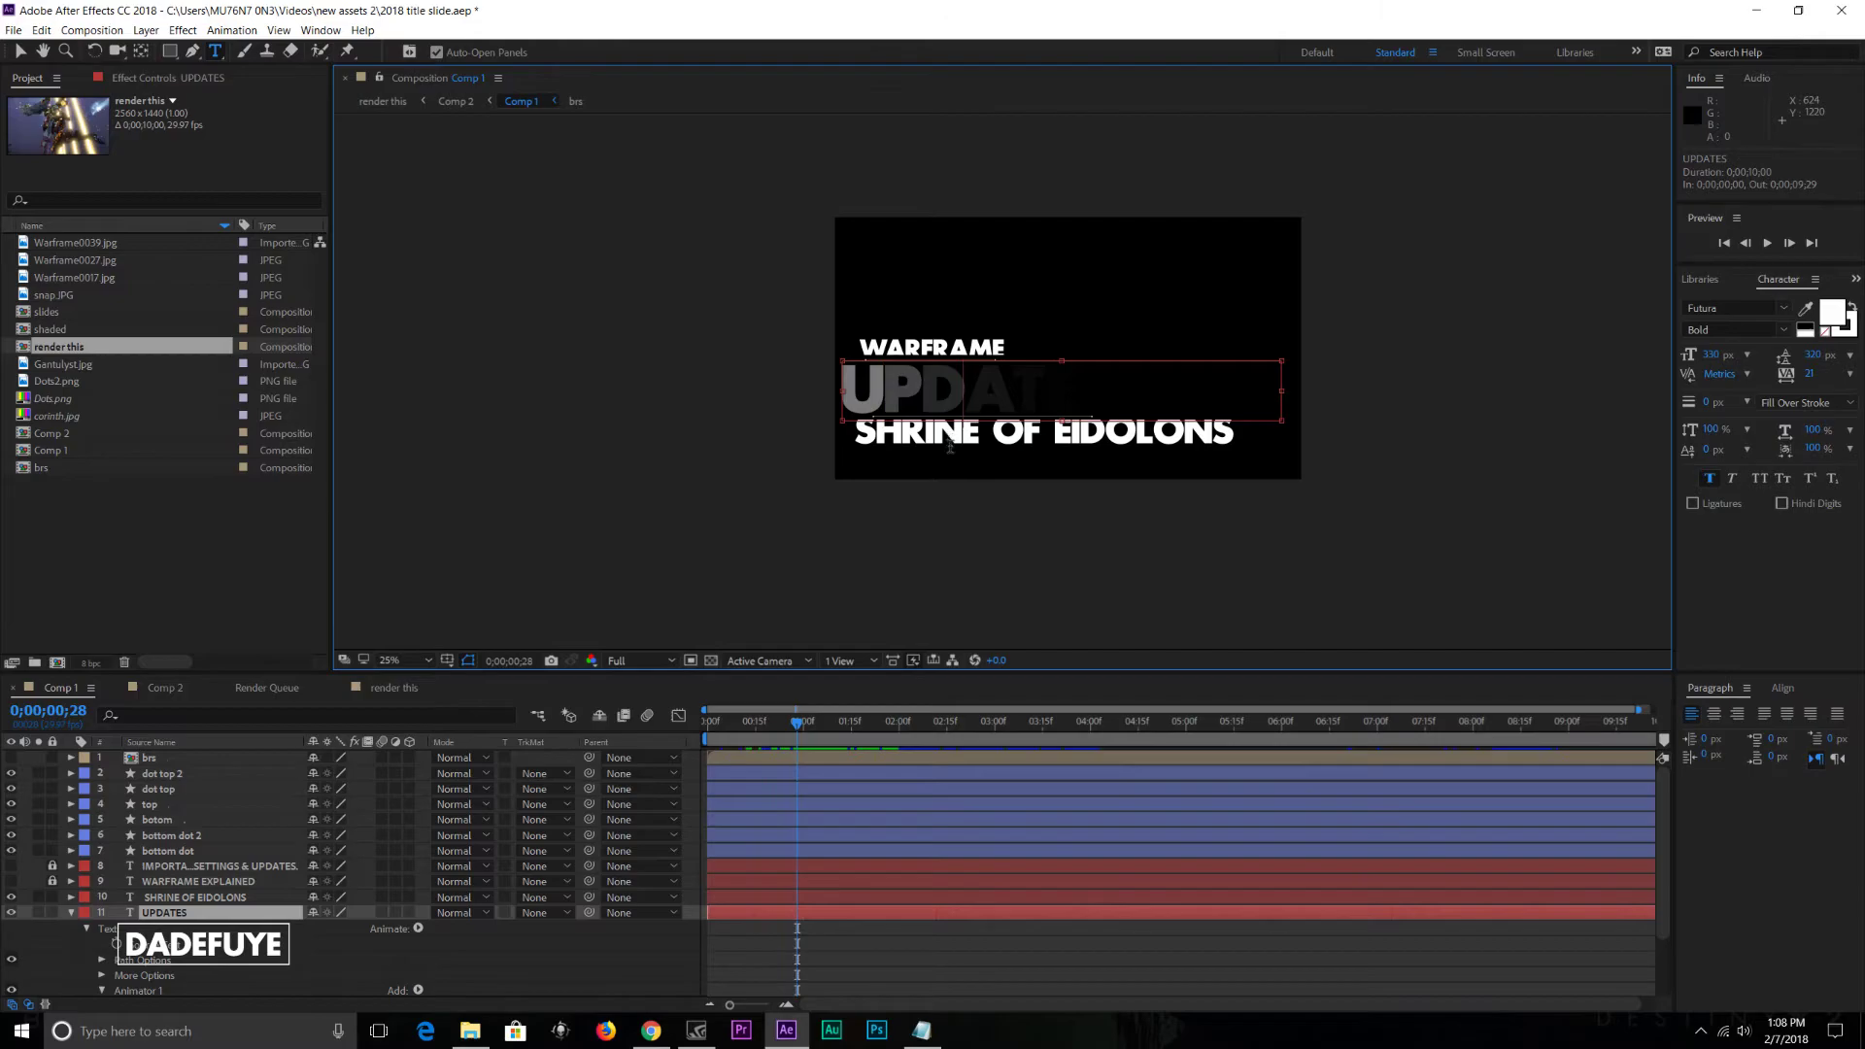
Step: Pick the SHRINE OF EIDOLONS text in Comp 1, and look at the render this and Comp 2 compositions
left_click(194, 896)
left_click(961, 430)
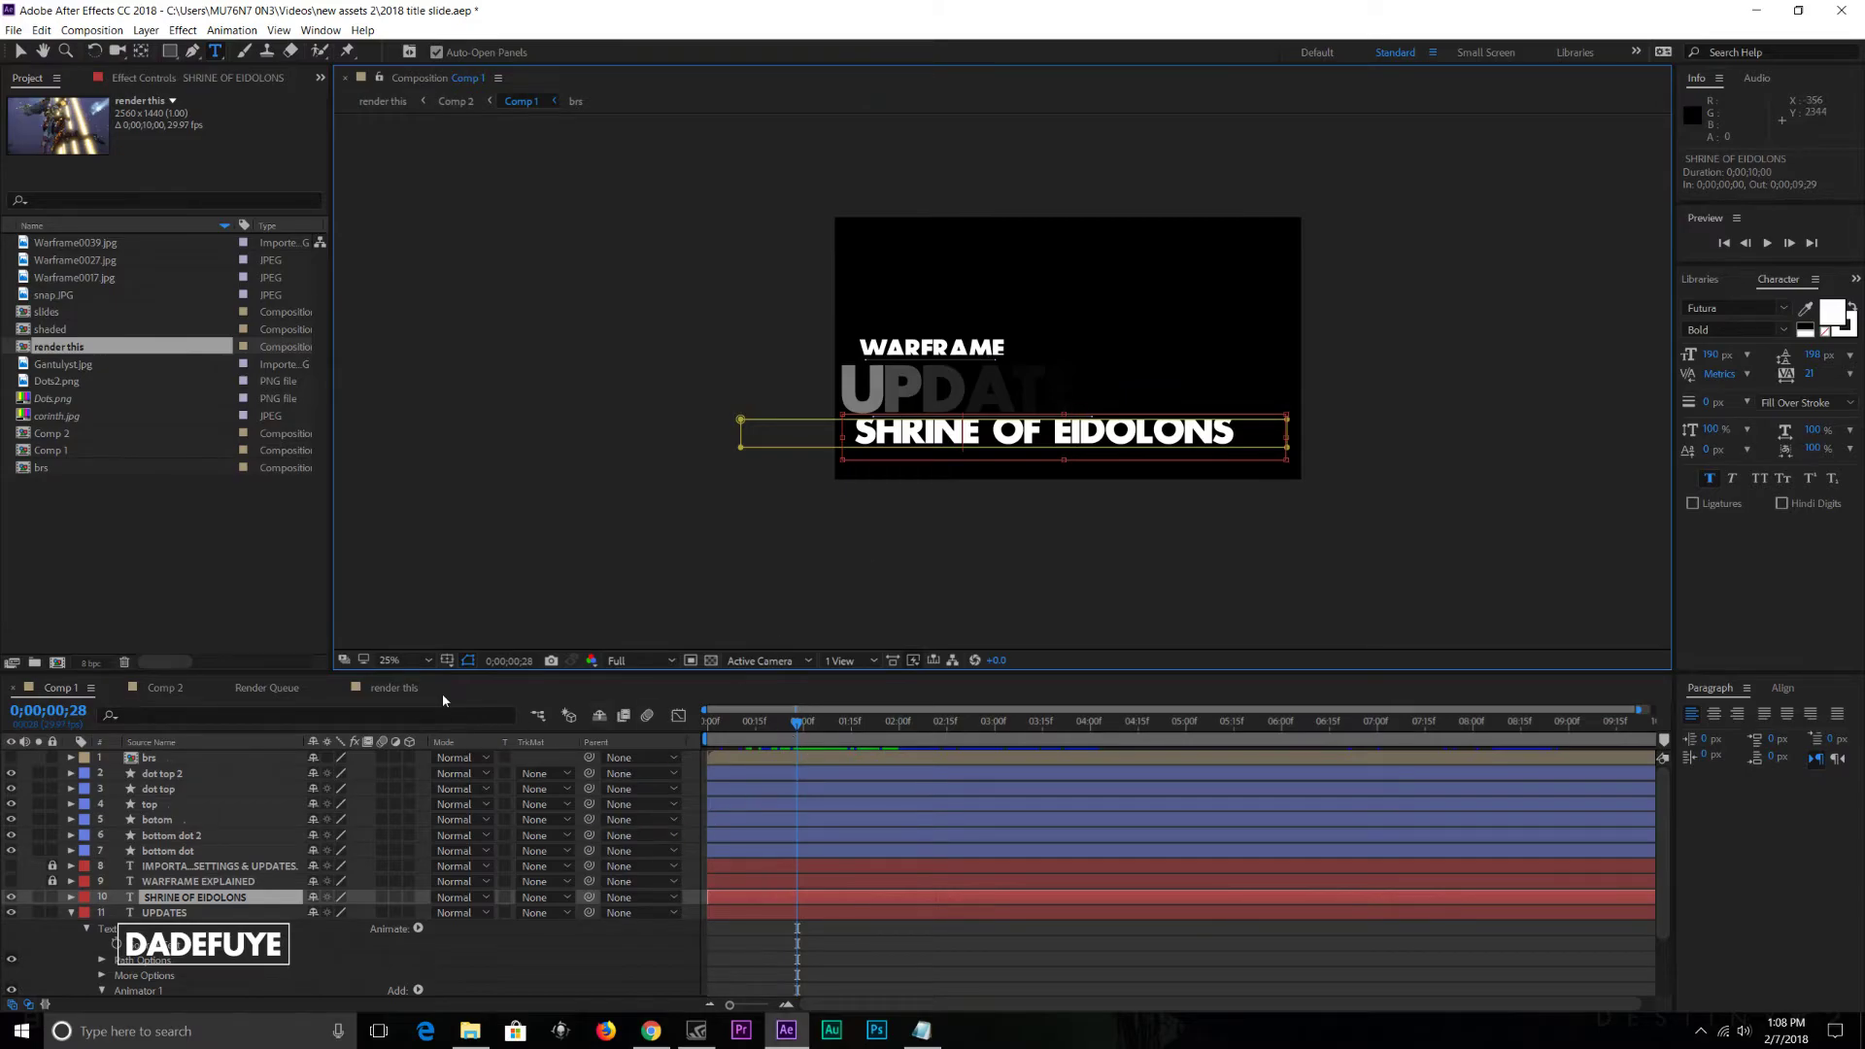
left_click(392, 687)
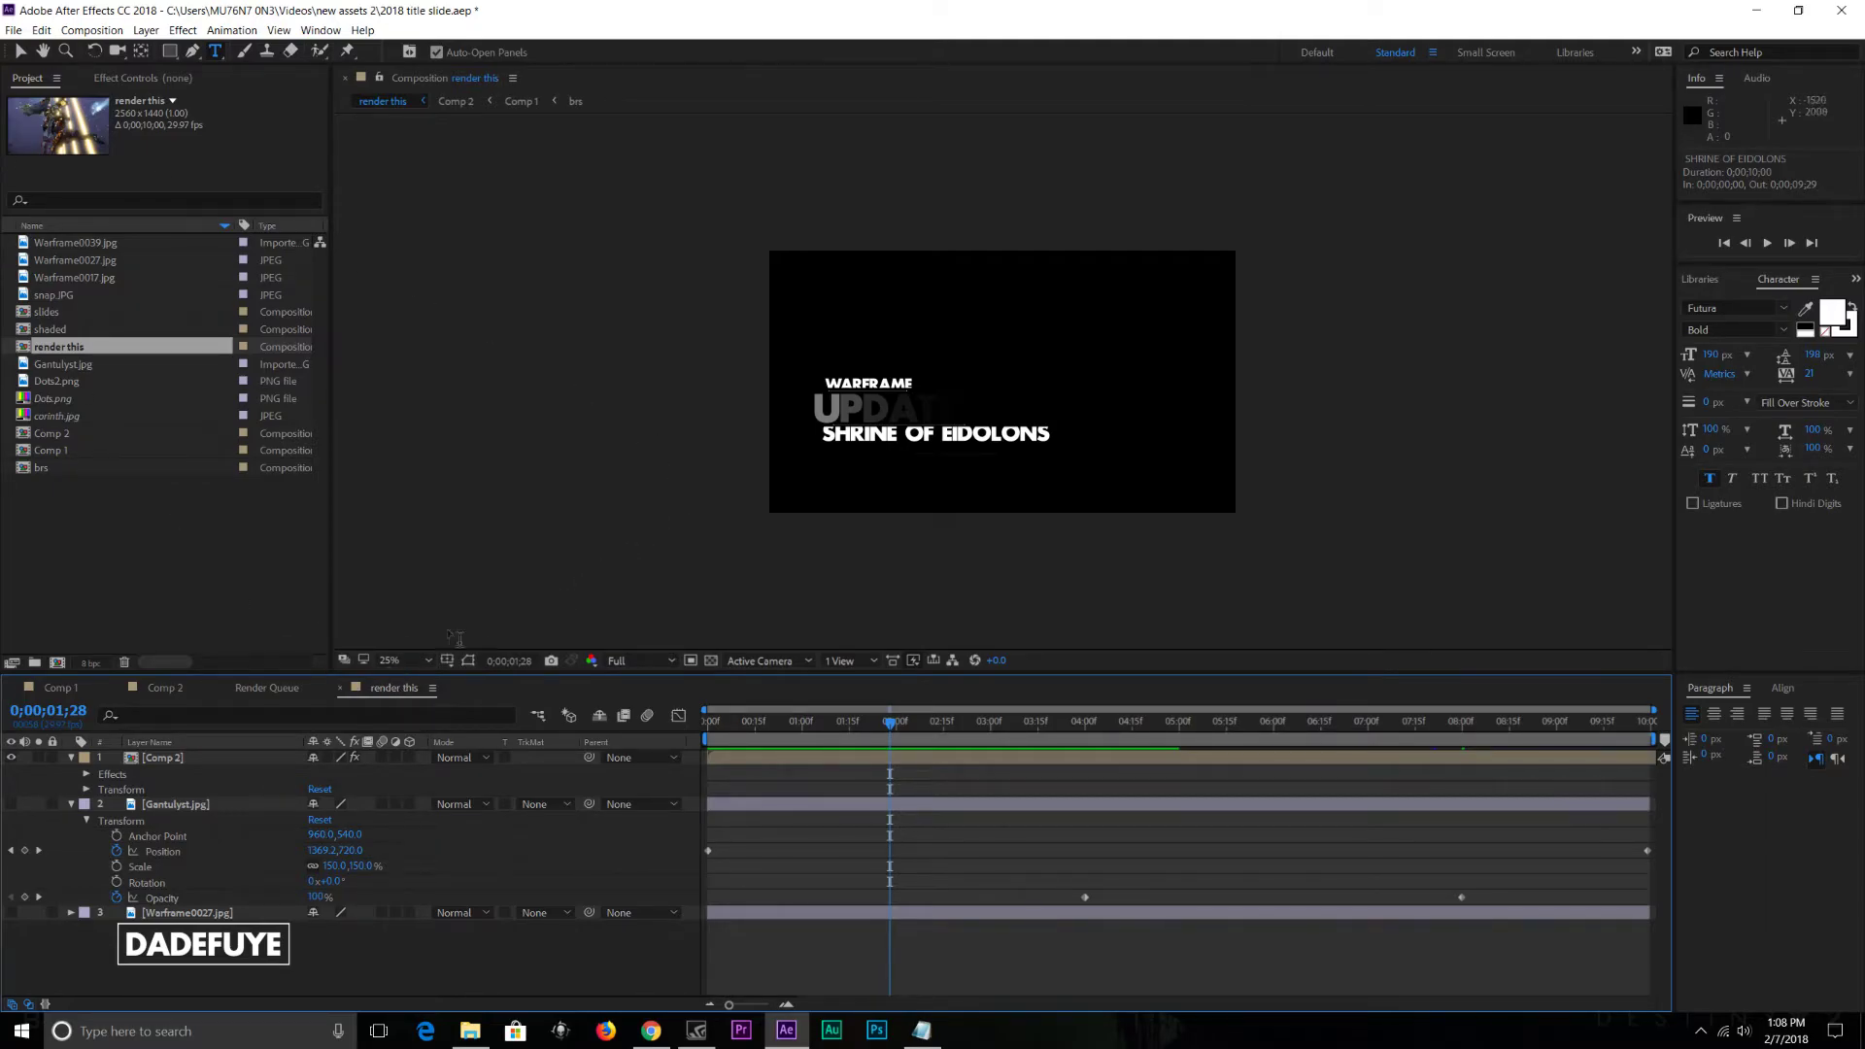
left_click(134, 692)
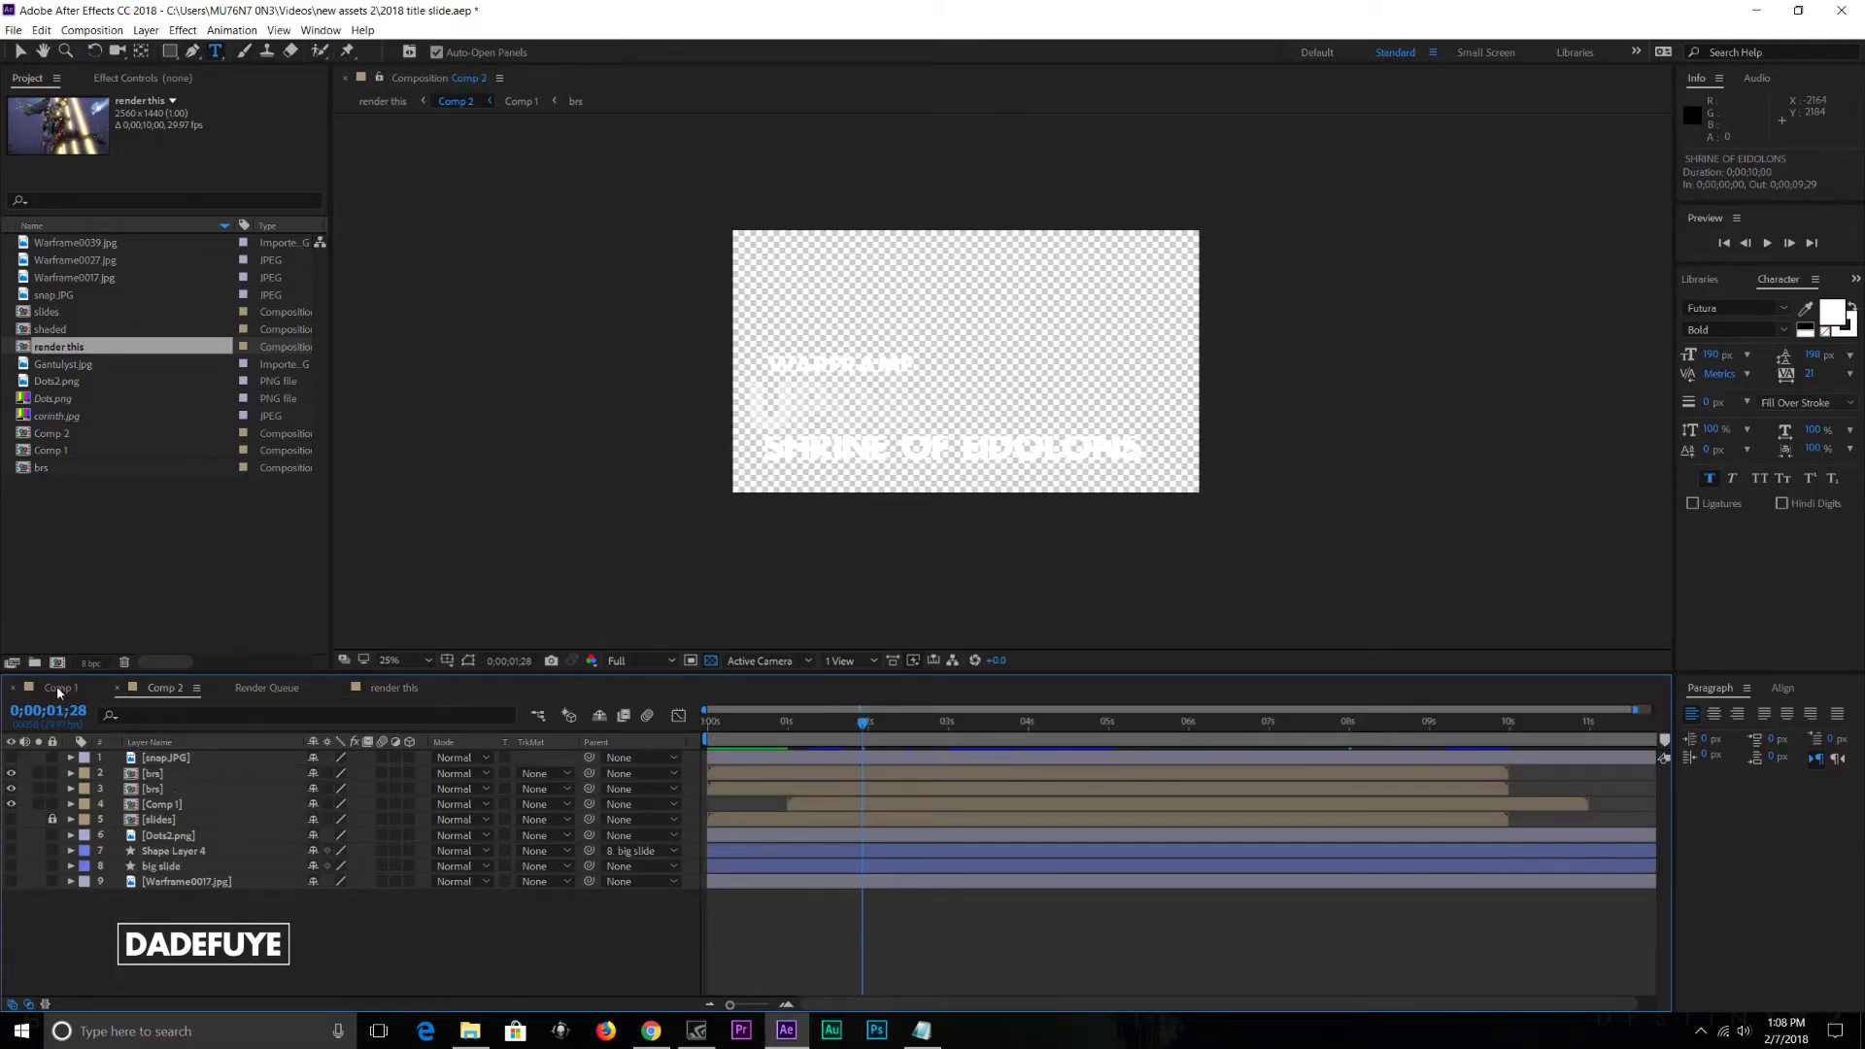
Step: Open Comp 1 and scrub through its title animation, leaving the playhead at 0;00;03;26
left_click(56, 689)
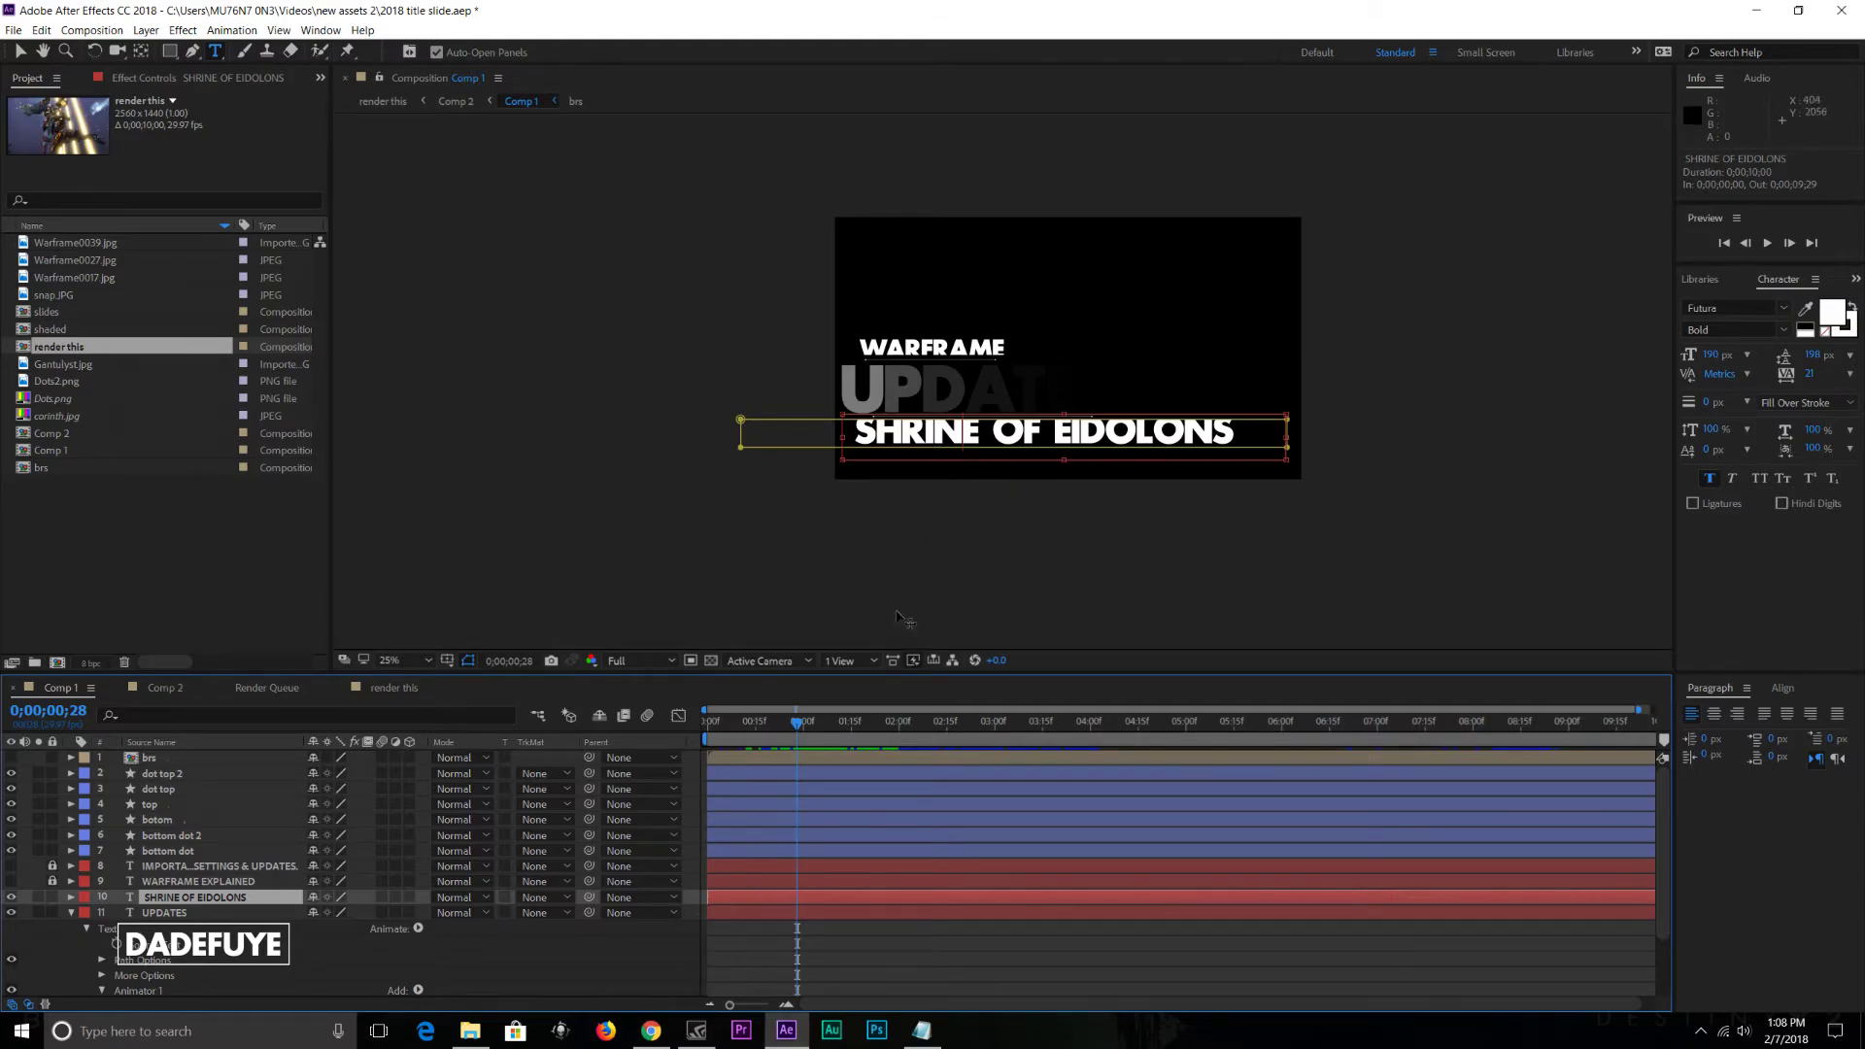
left_click(829, 722)
left_click_drag(854, 727, 983, 731)
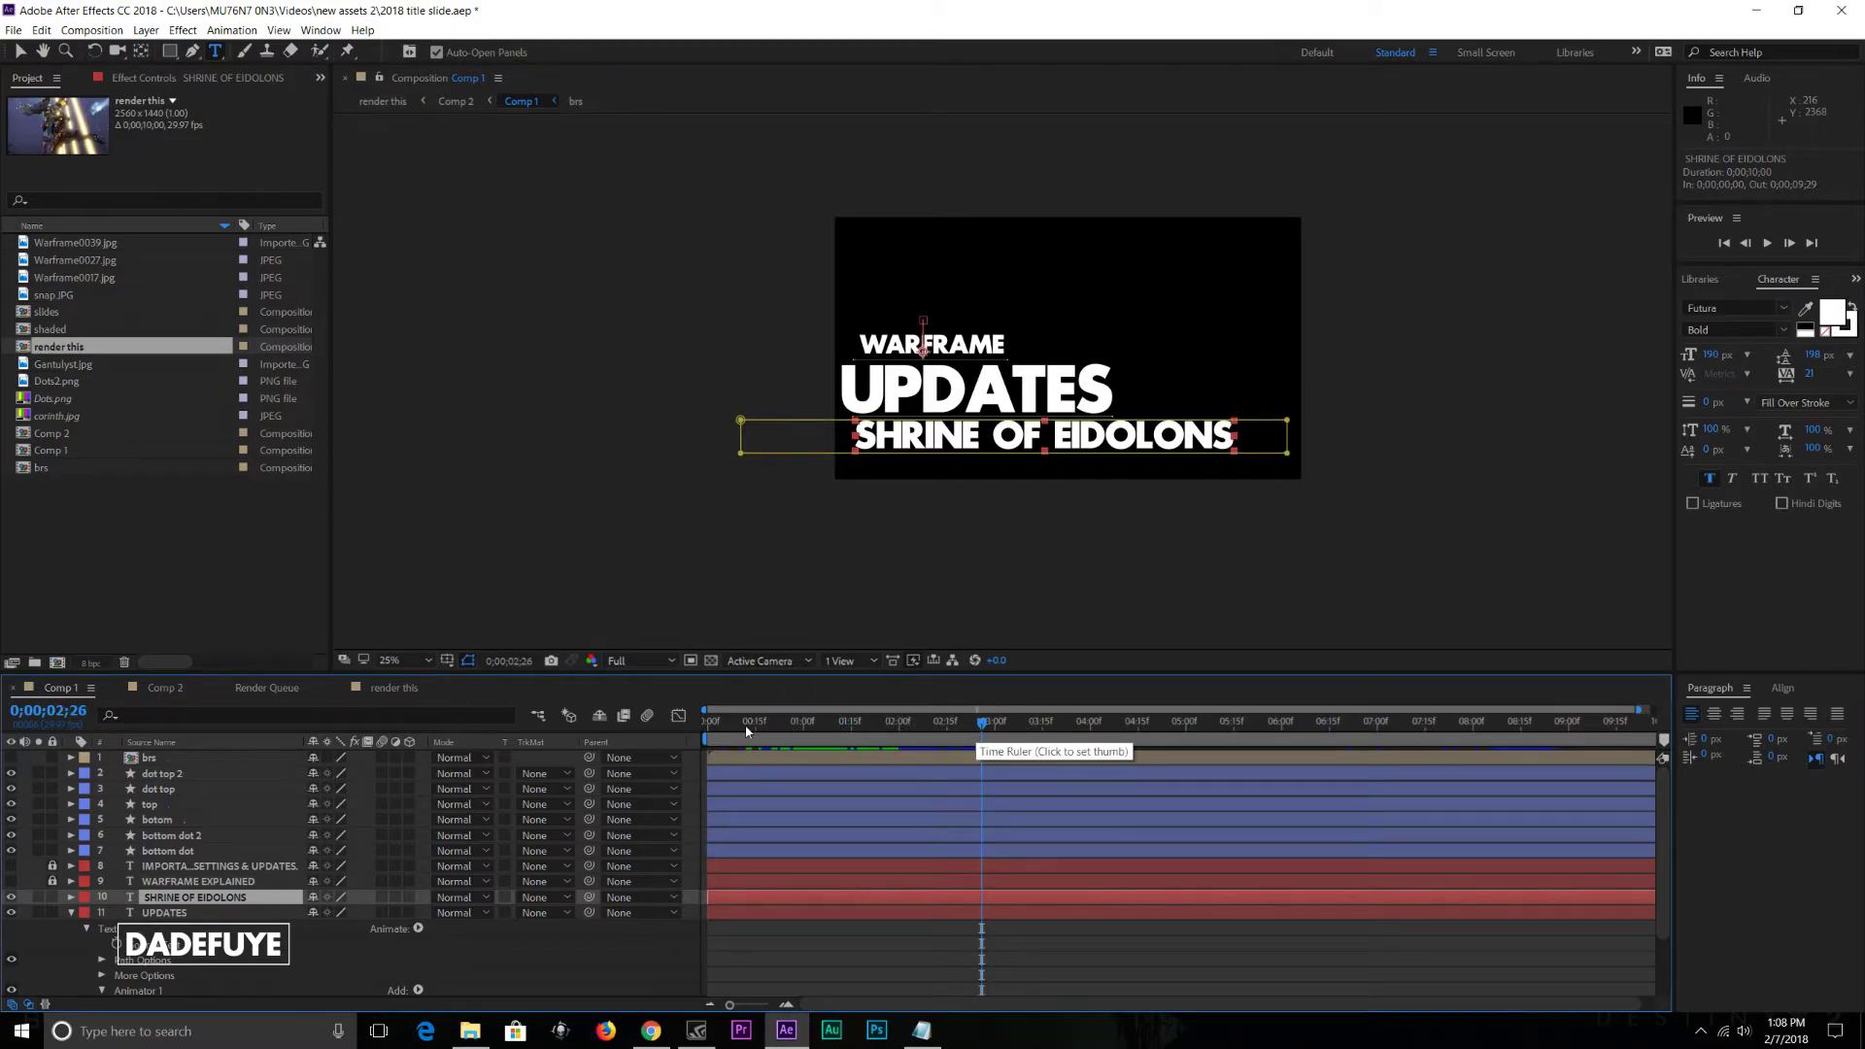
left_click_drag(749, 725, 932, 732)
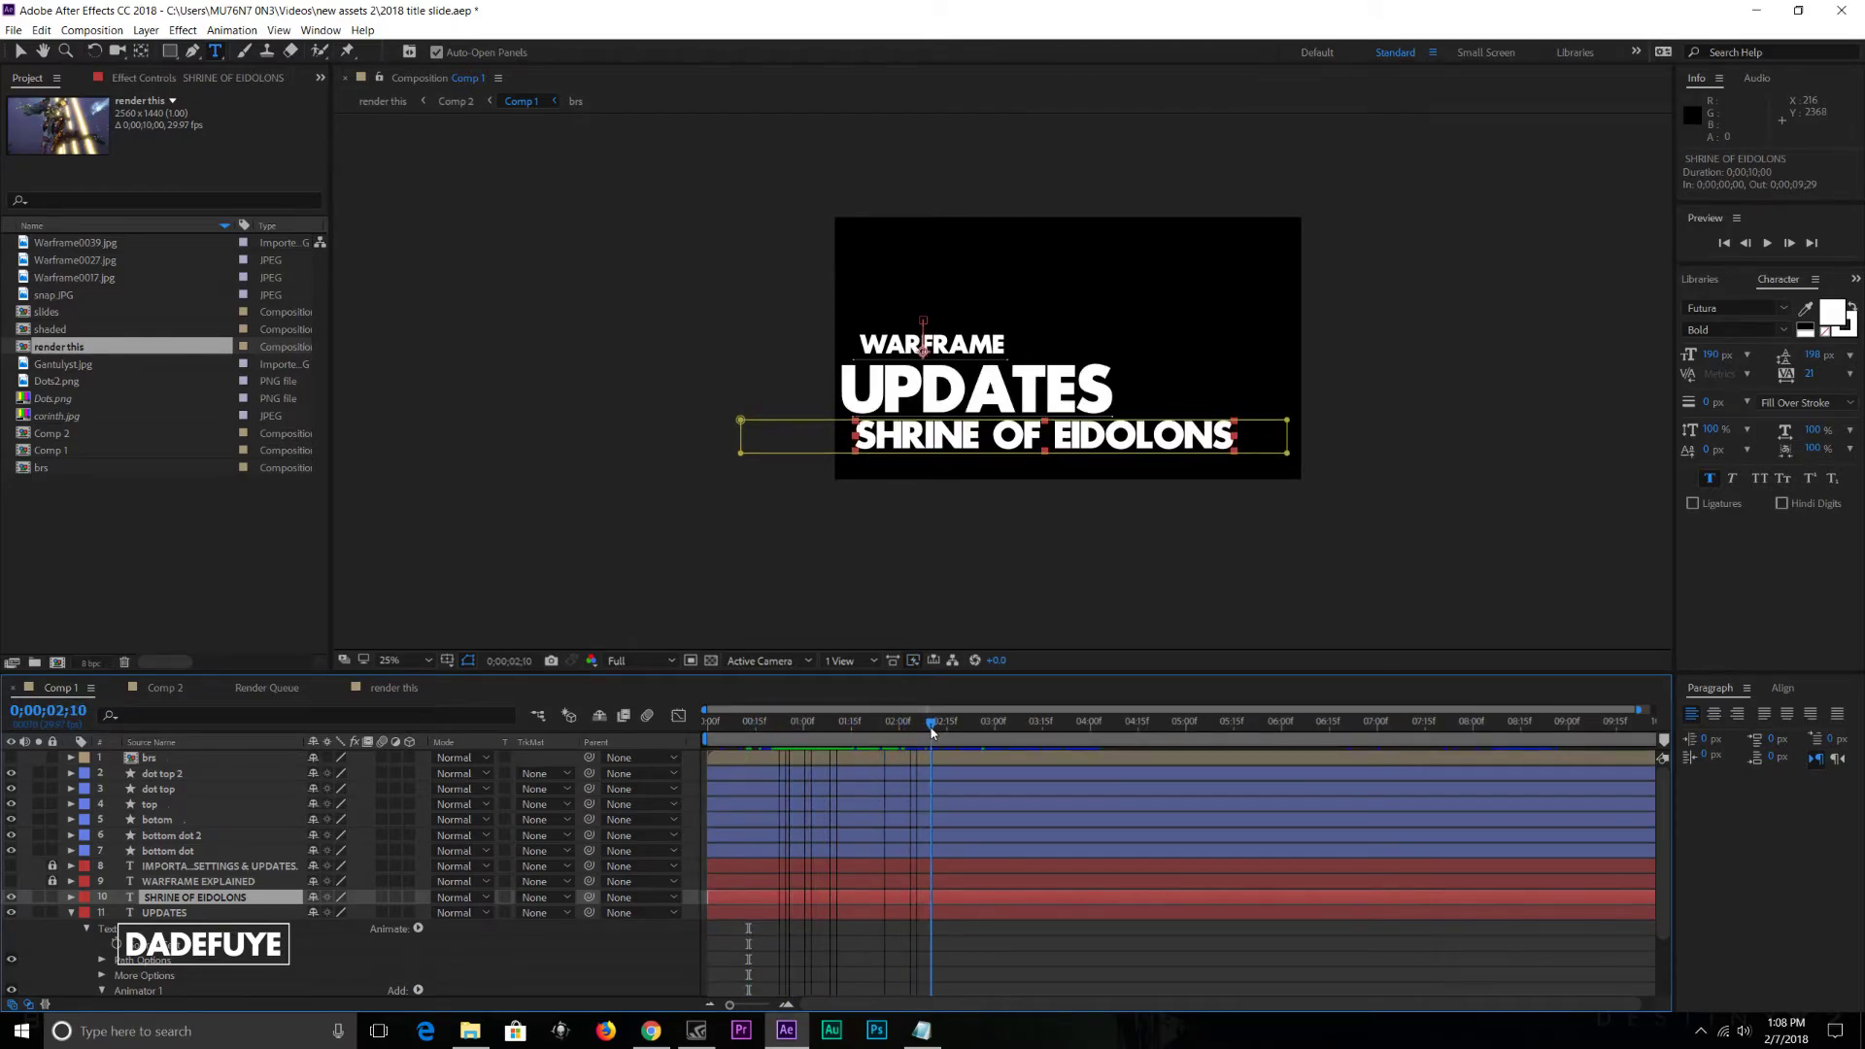
left_click(1077, 731)
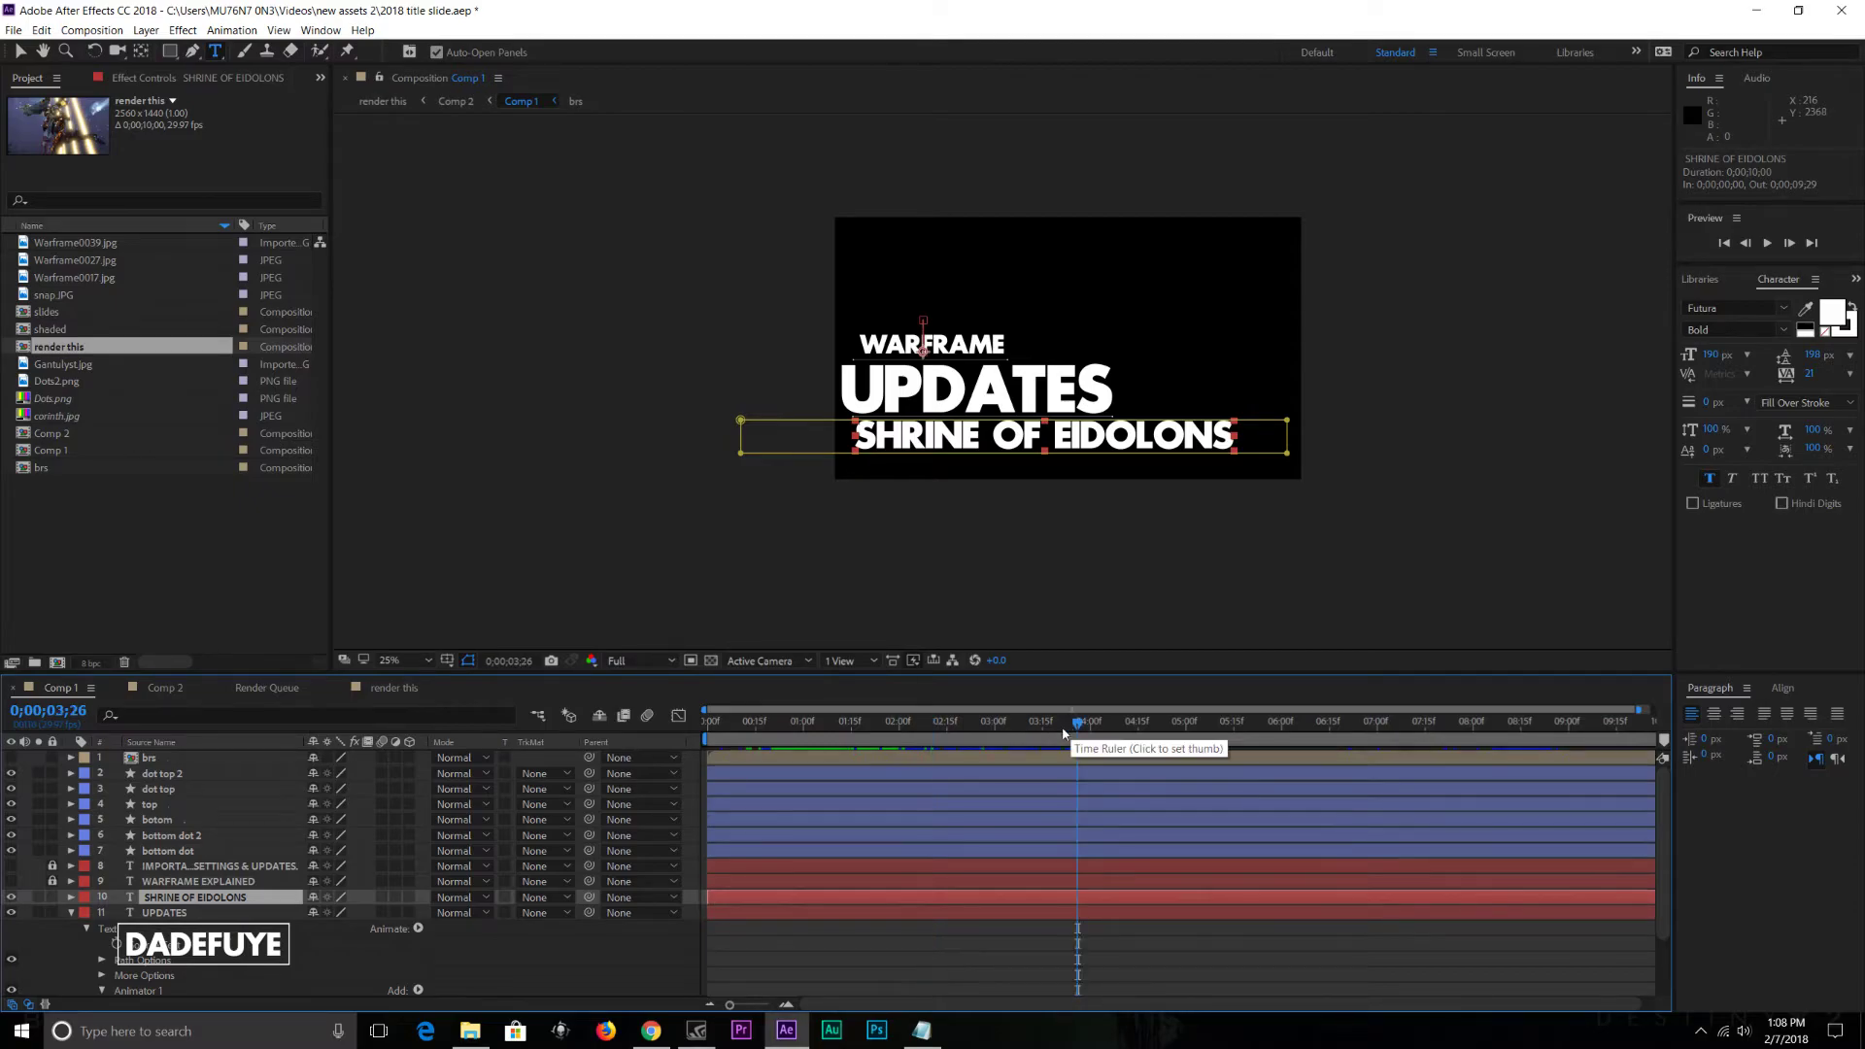
Step: Collapse the UPDATES layer's properties and scrub the title reveal in Comp 1, stopping at 0;00;01;03
left_click(70, 913)
left_click(130, 971)
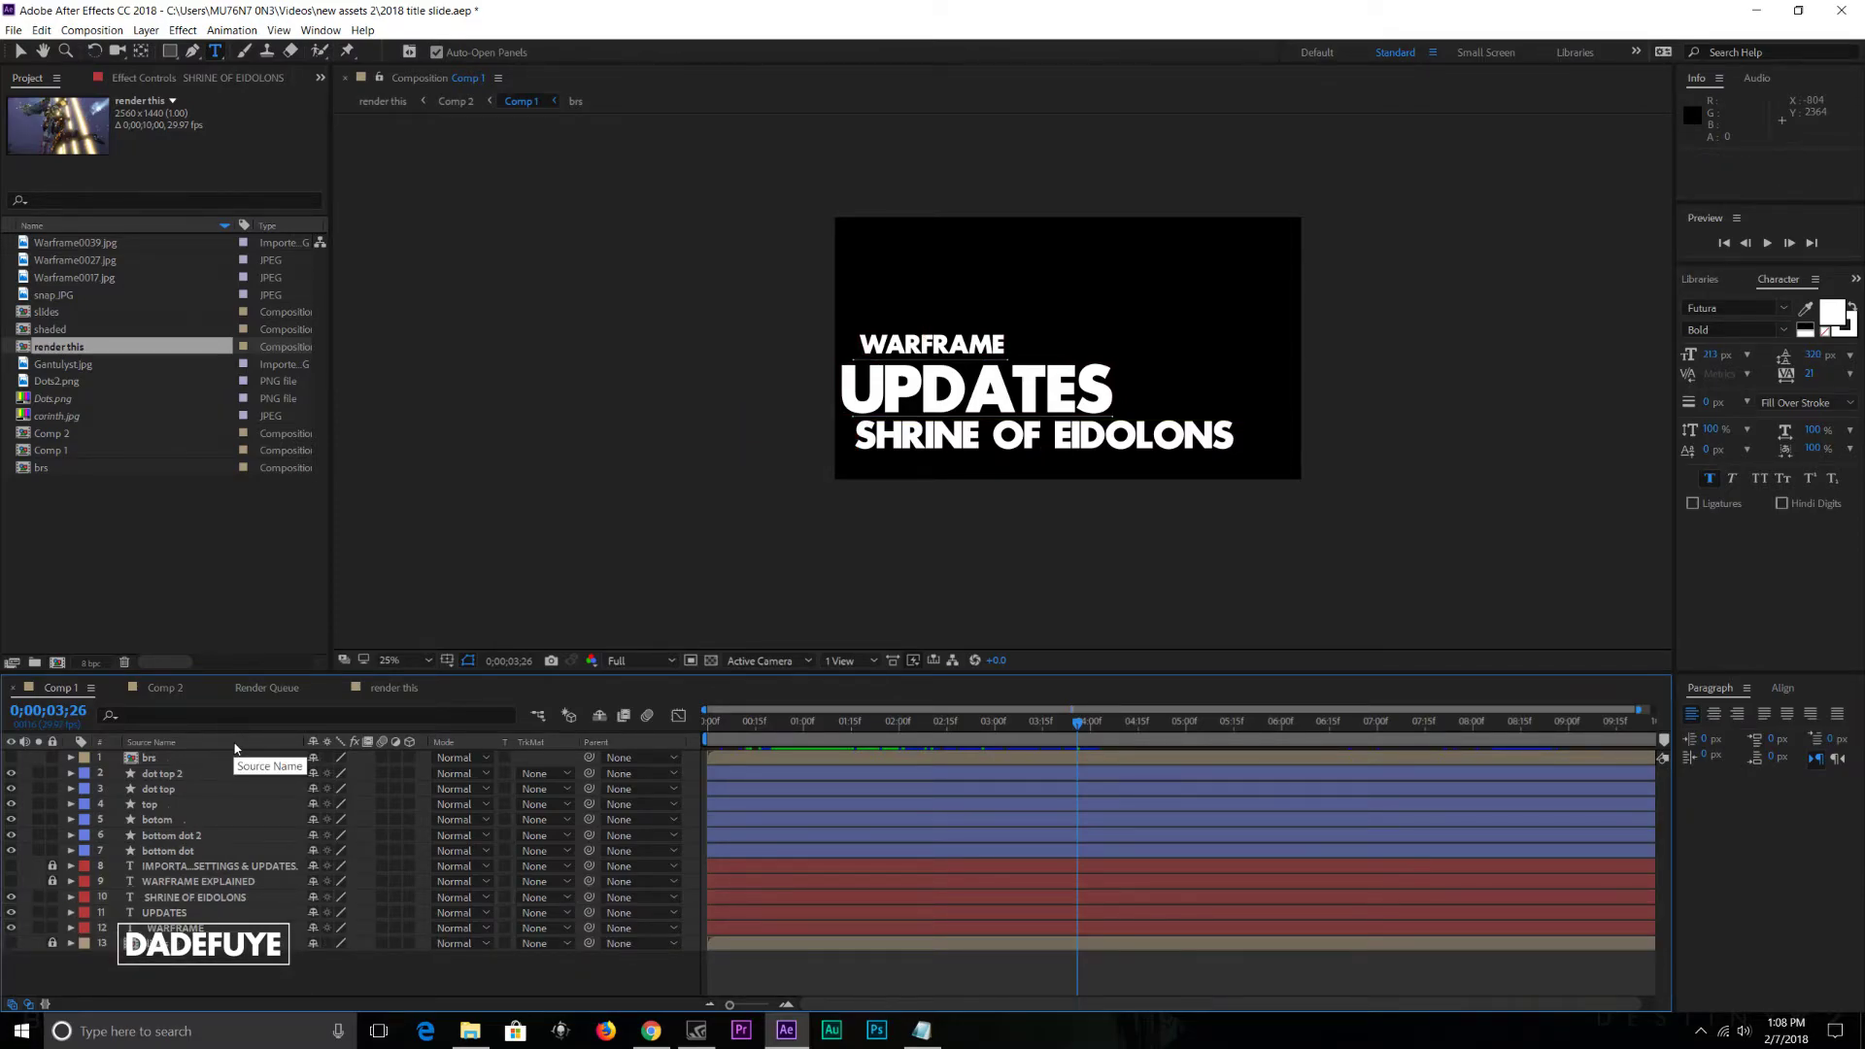
left_click(778, 724)
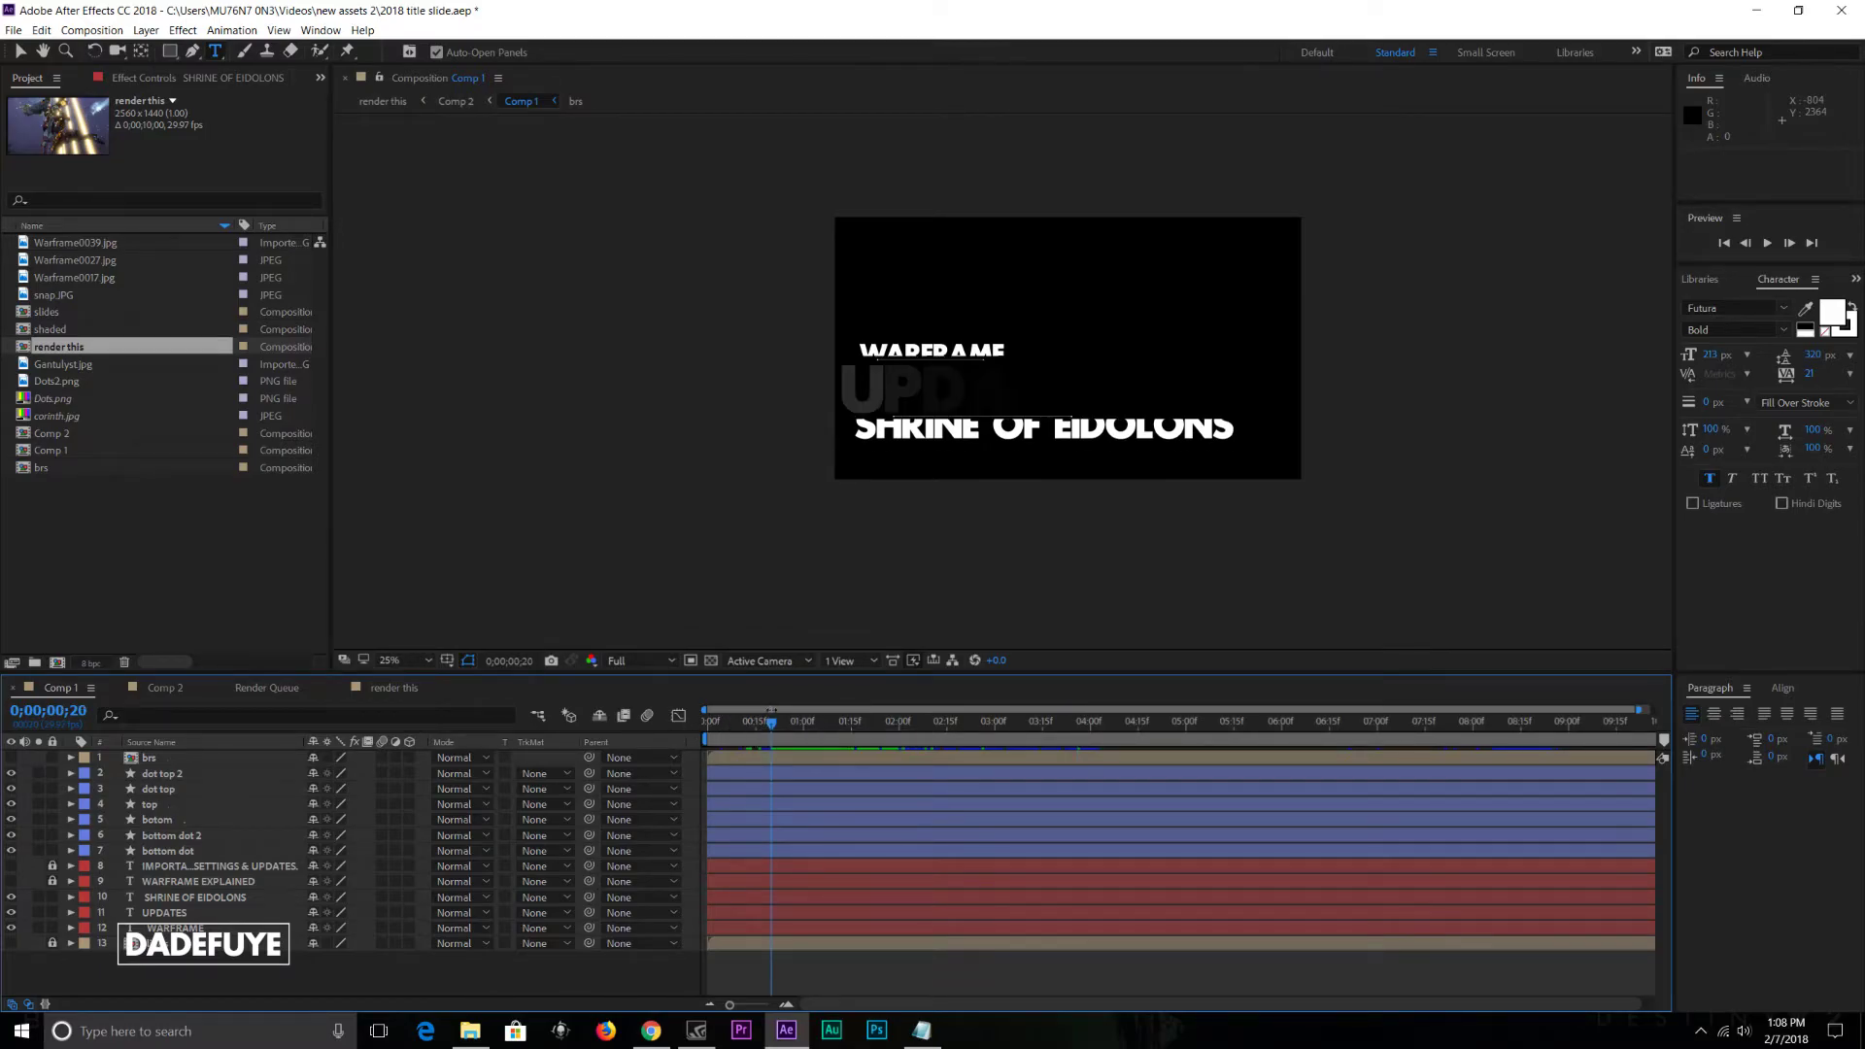
left_click(821, 723)
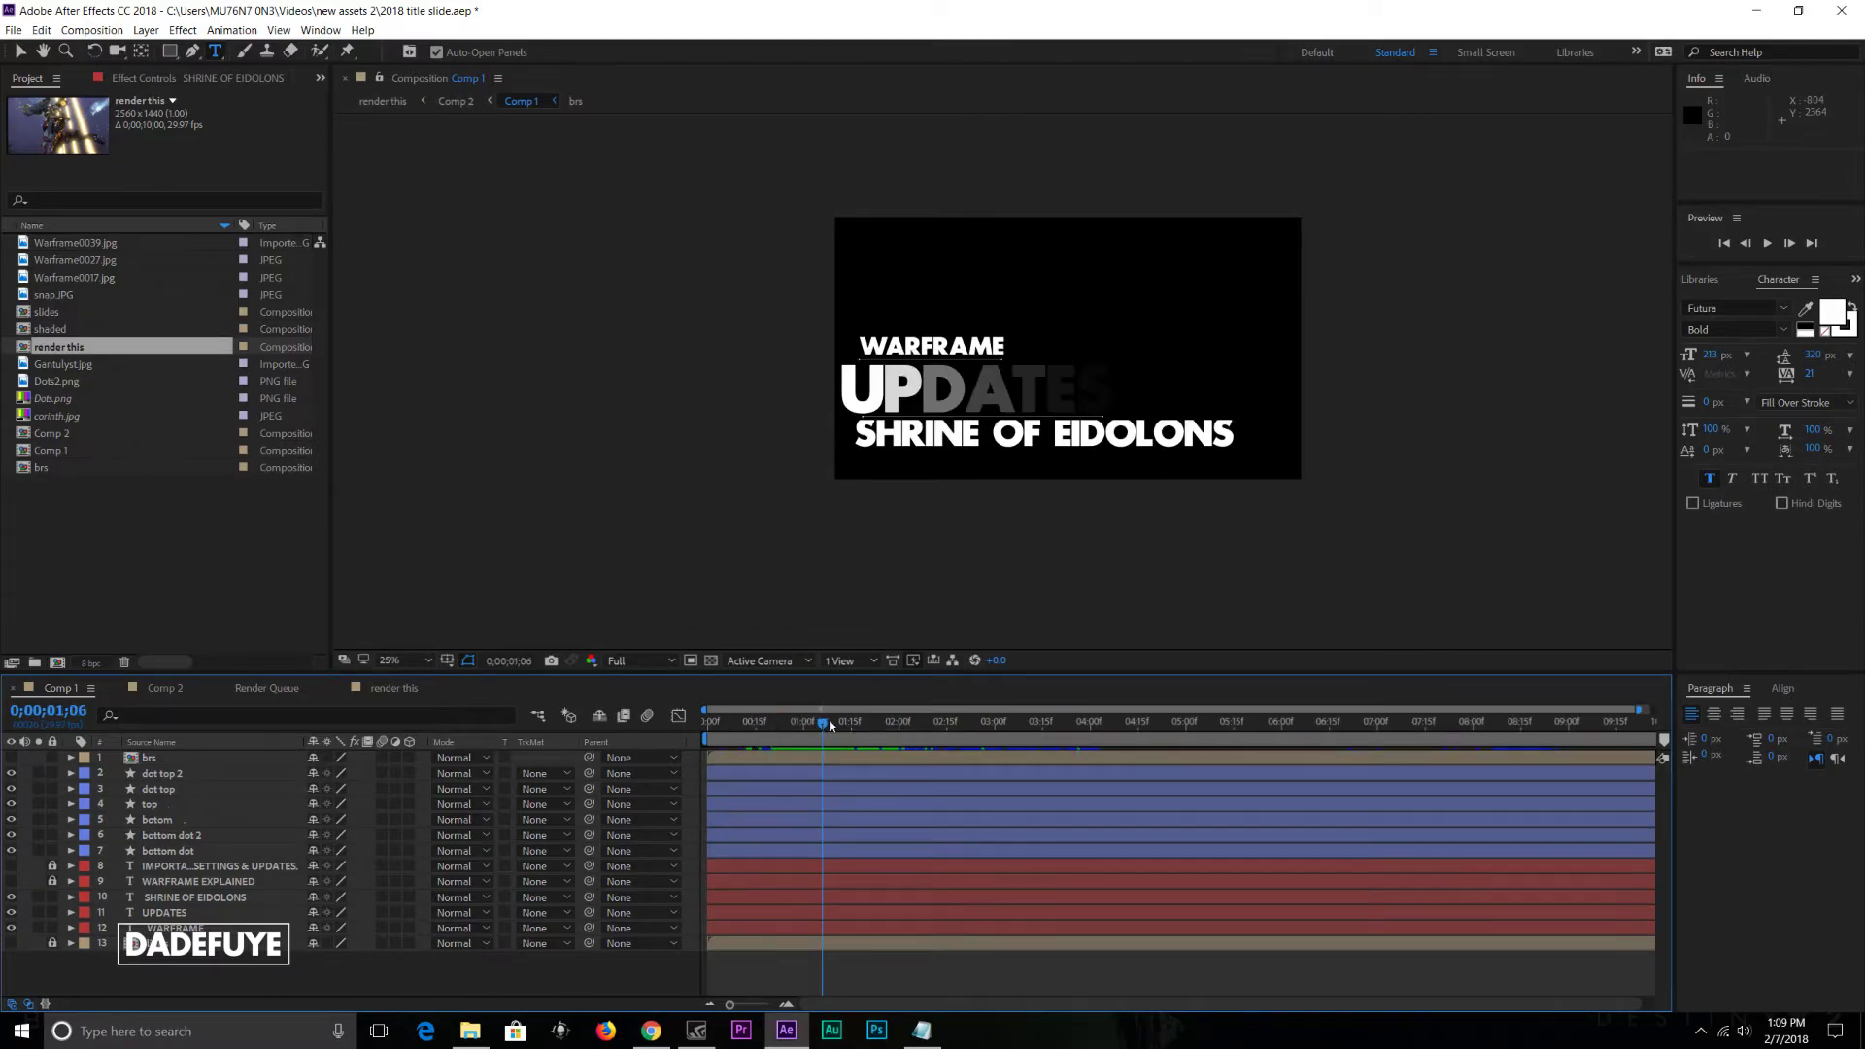
left_click(845, 724)
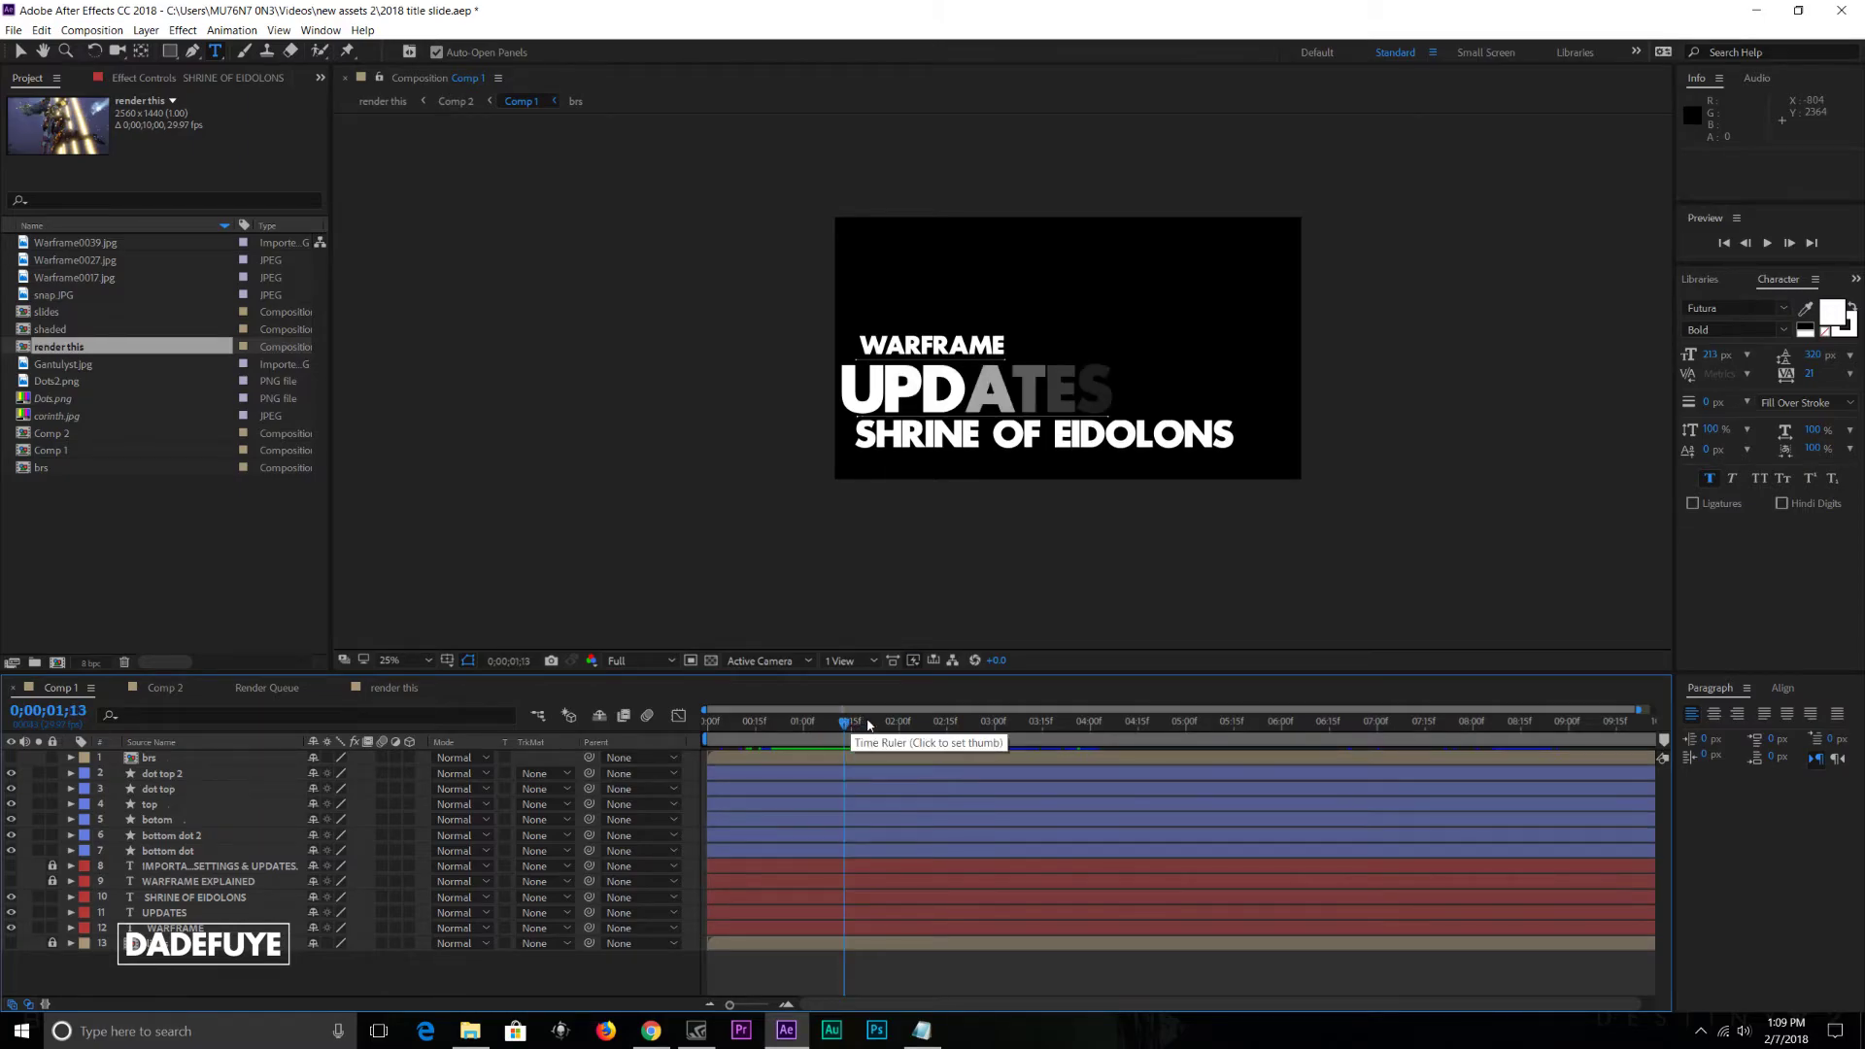
left_click(869, 723)
left_click_drag(870, 723, 815, 724)
left_click_drag(211, 974, 163, 768)
right_click(169, 767)
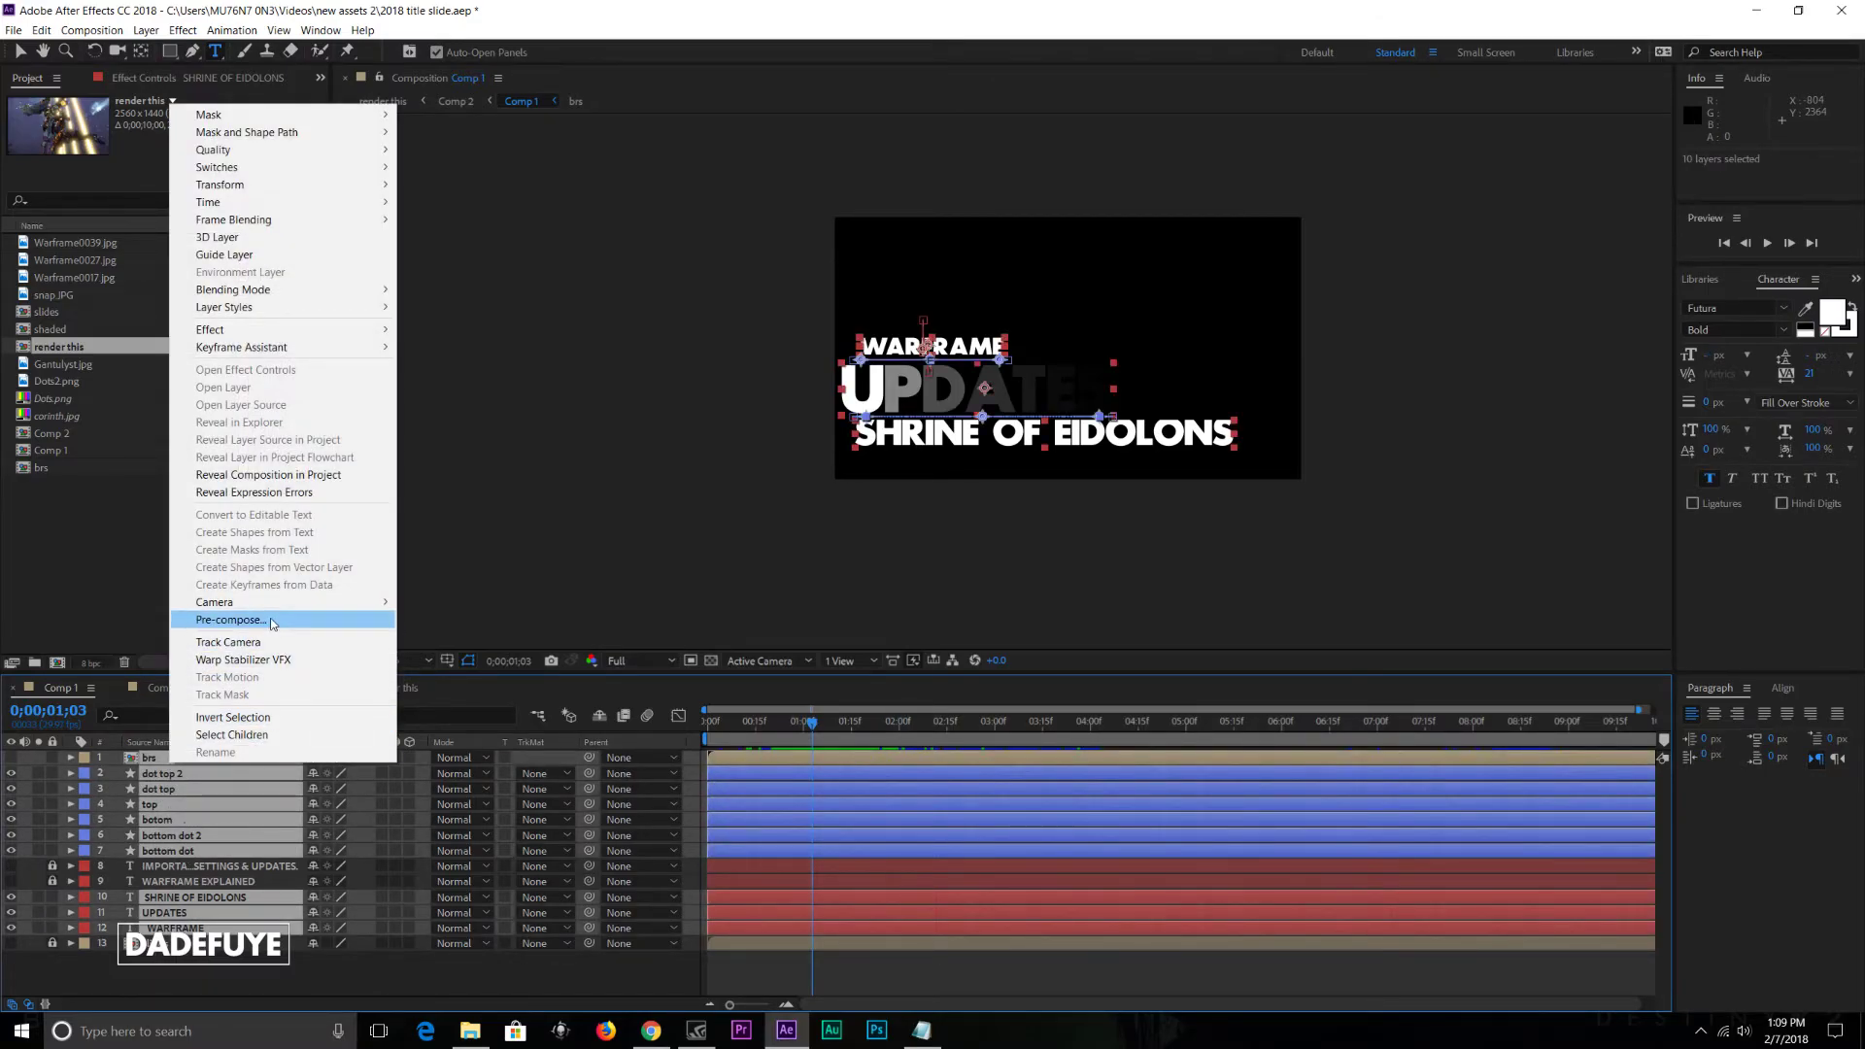
left_click(272, 983)
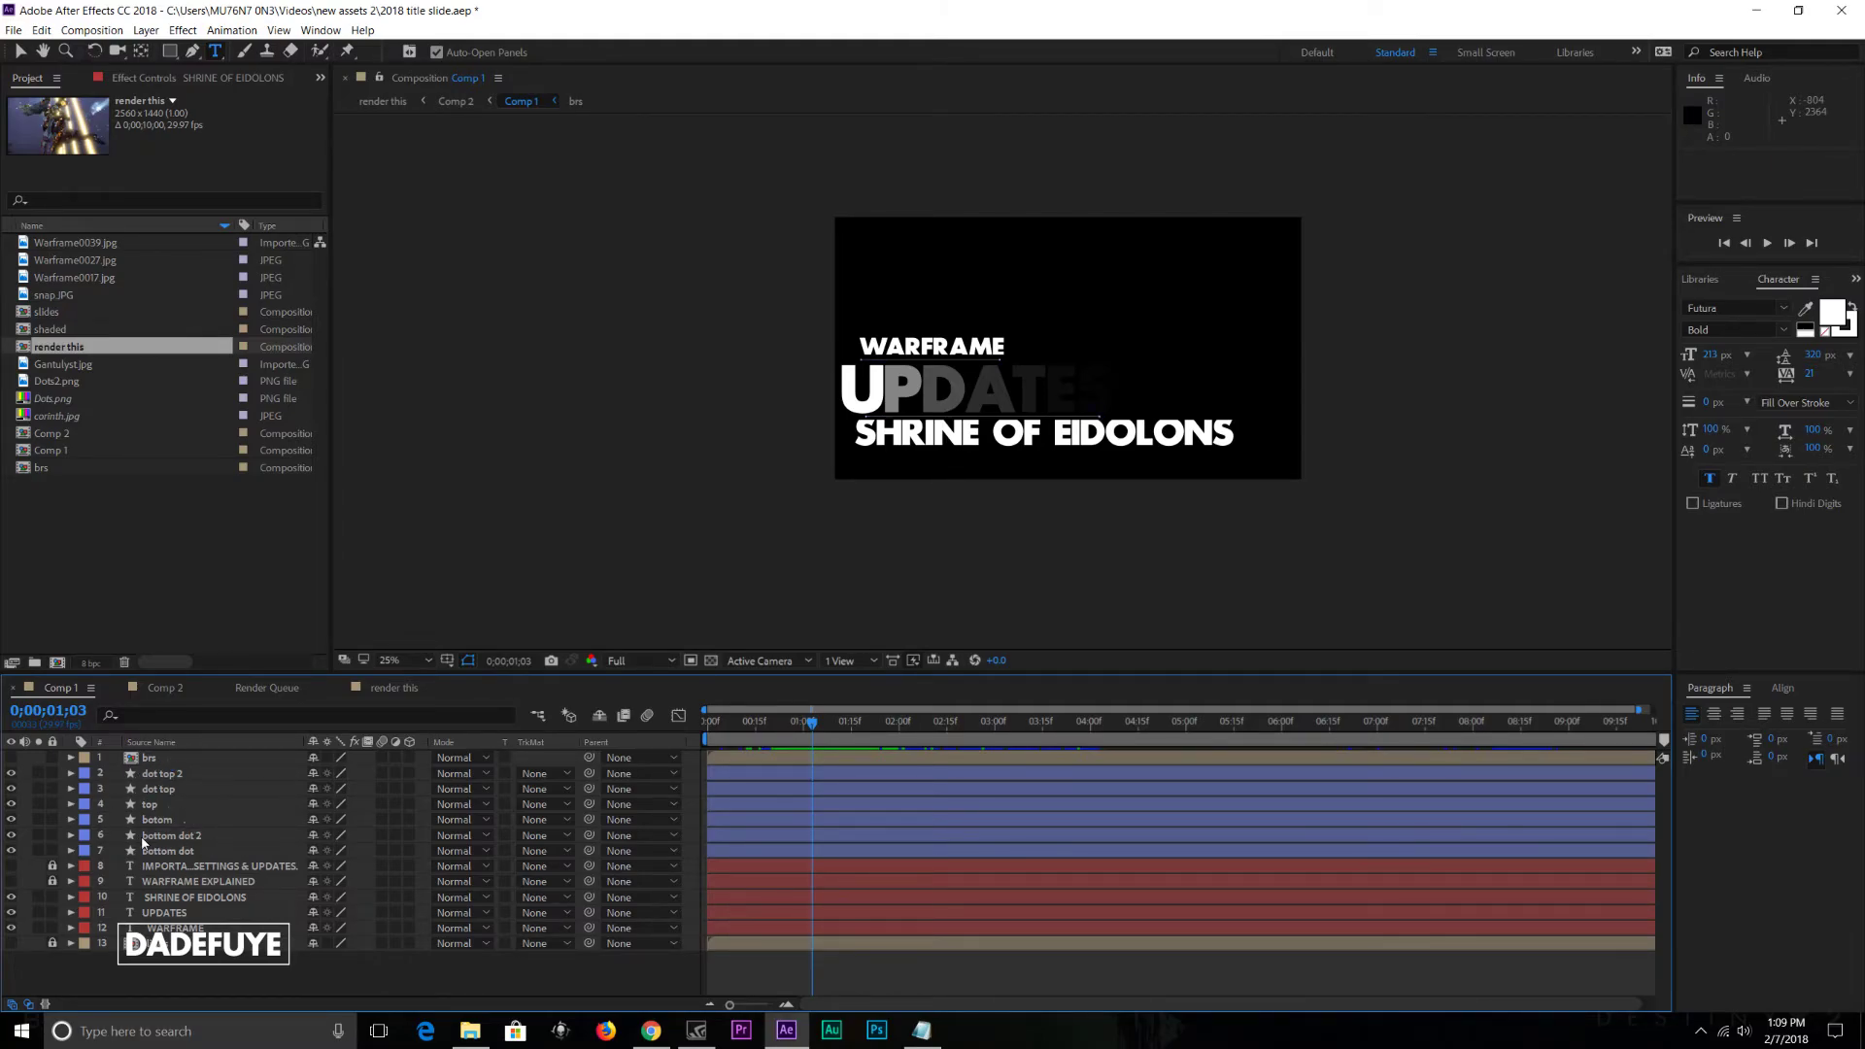
left_click(165, 852)
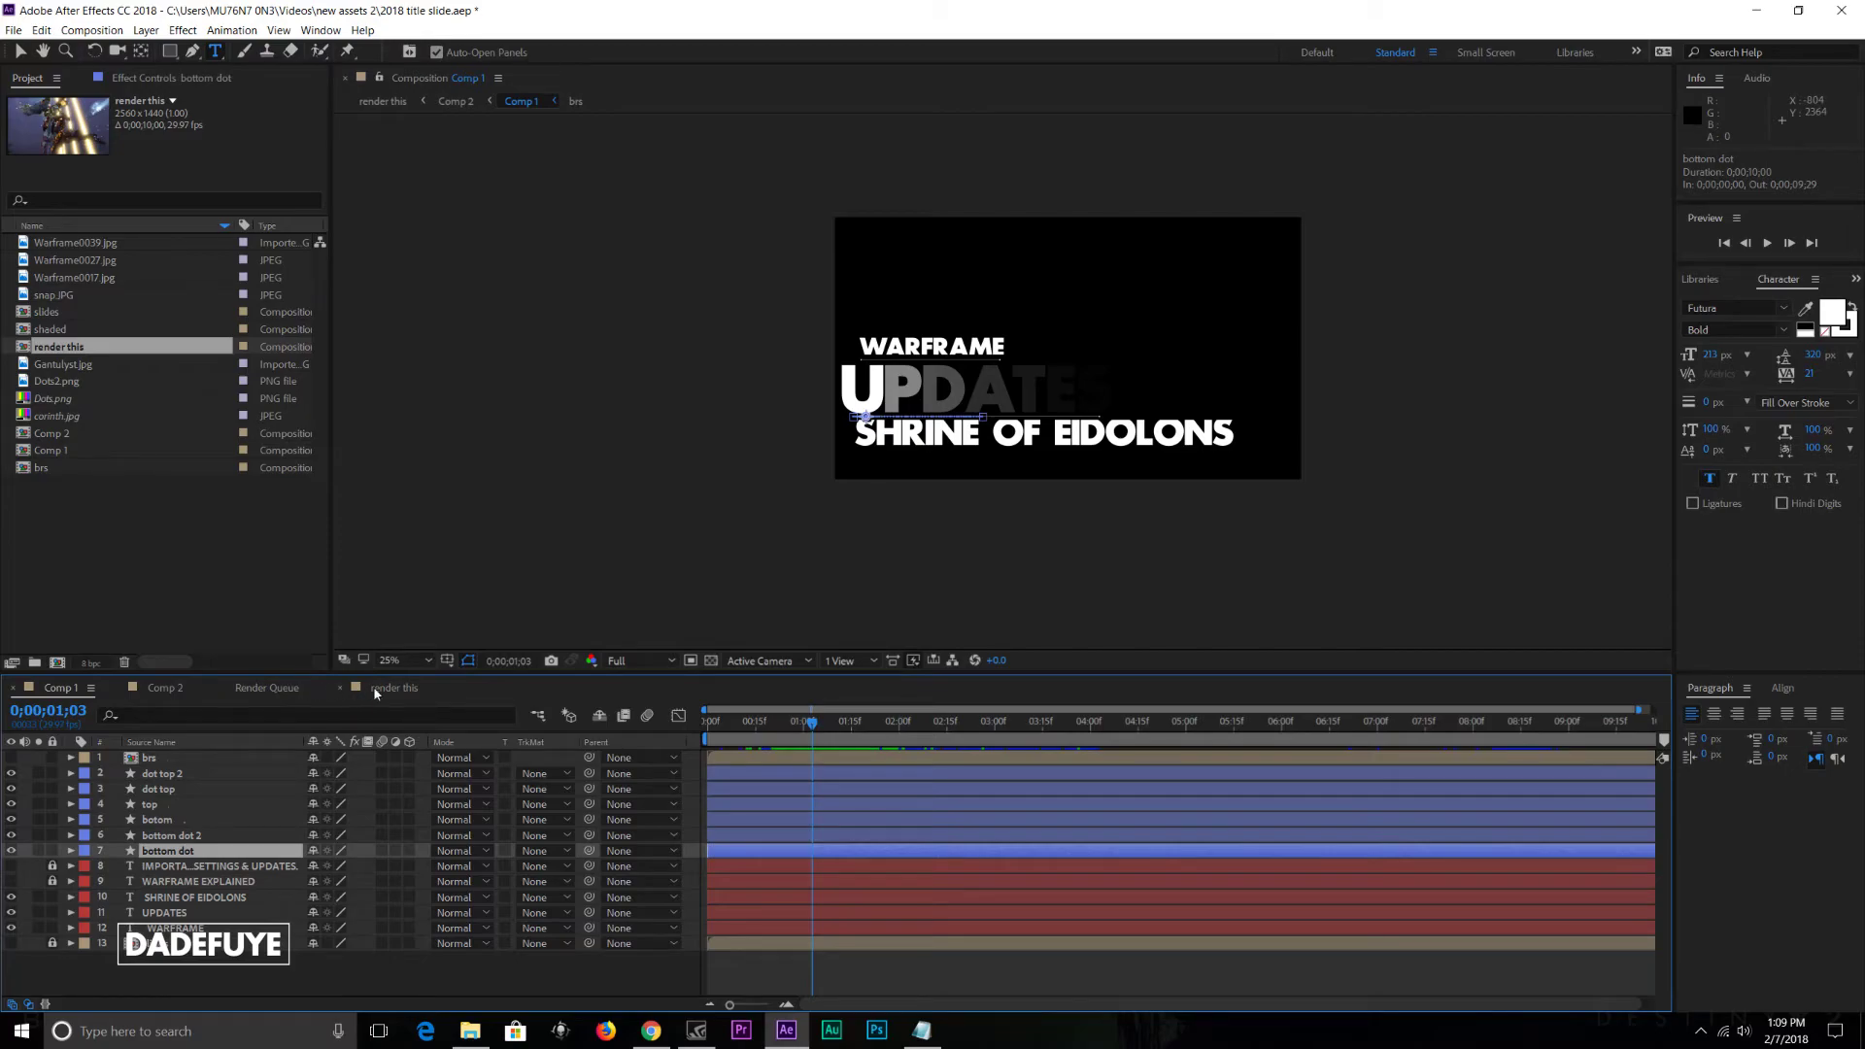
left_click(411, 959)
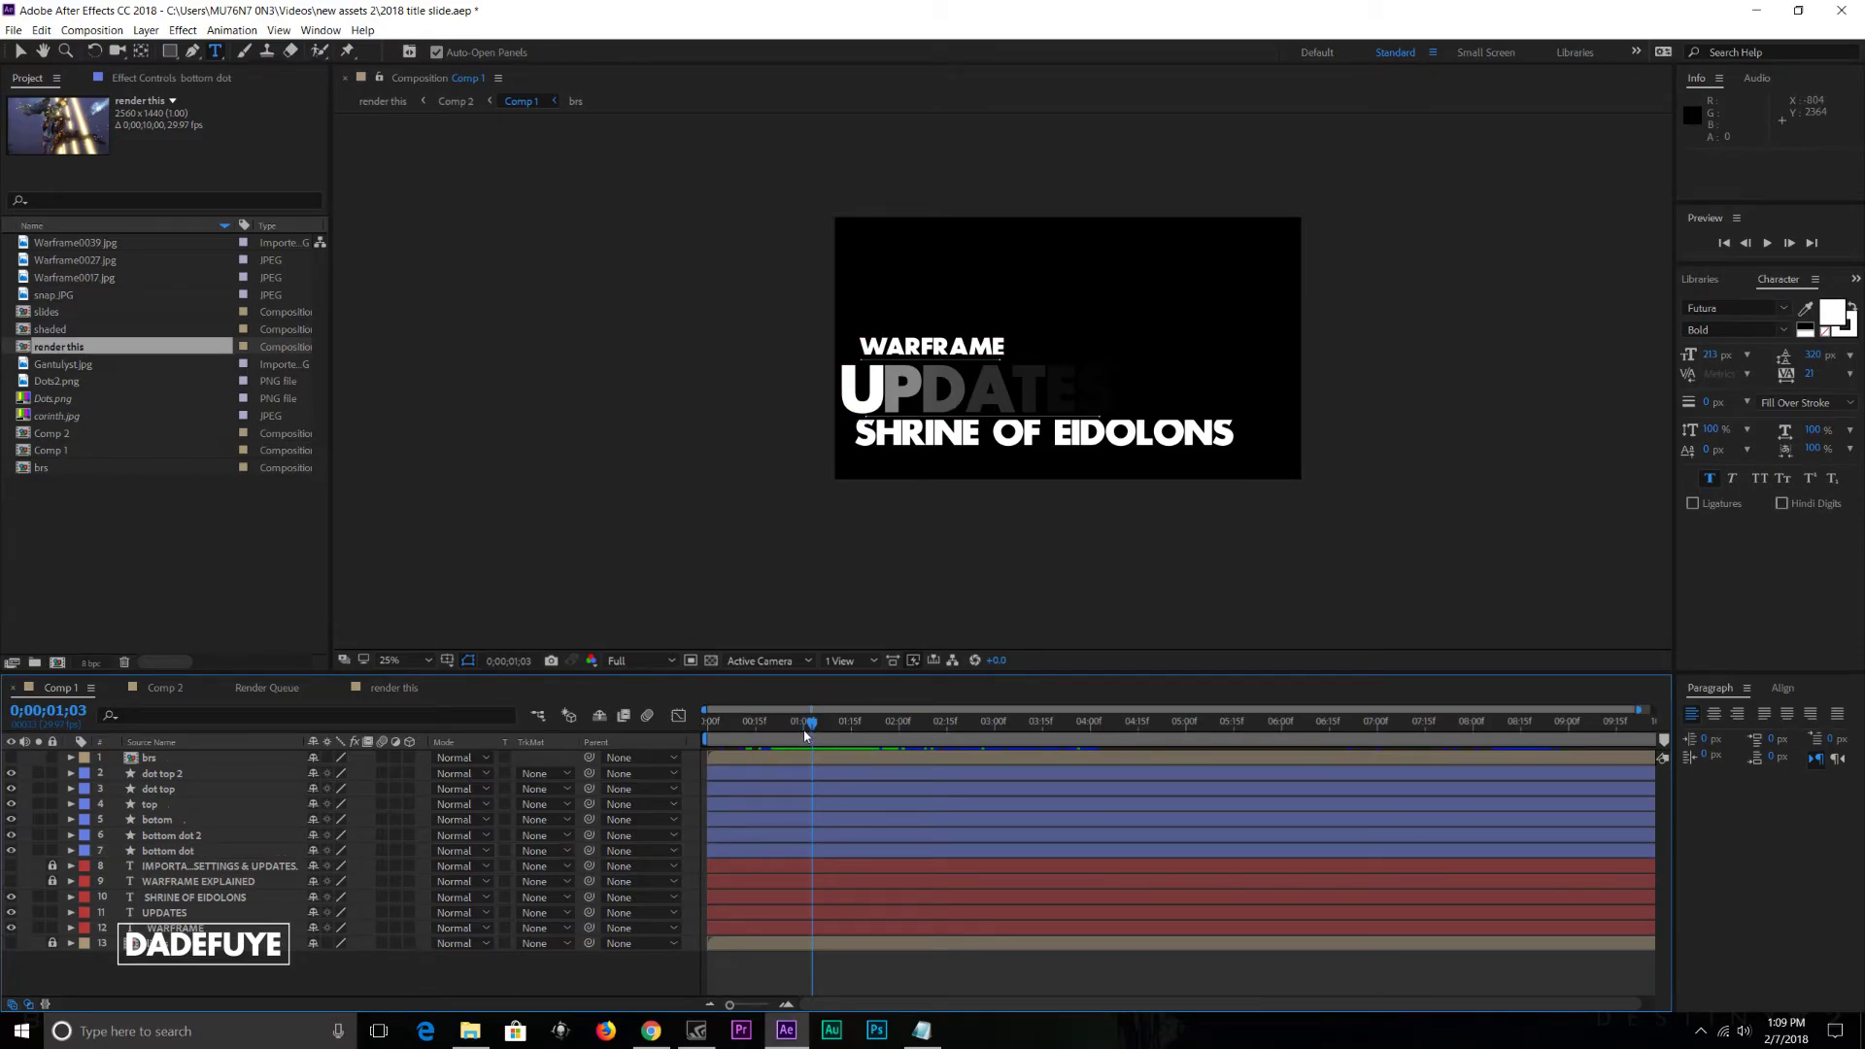
Step: Scrub Comp 1 to 0;00;02;02, and scrub the title in the render this composition to 0;00;04;08
left_click_drag(796, 731, 906, 723)
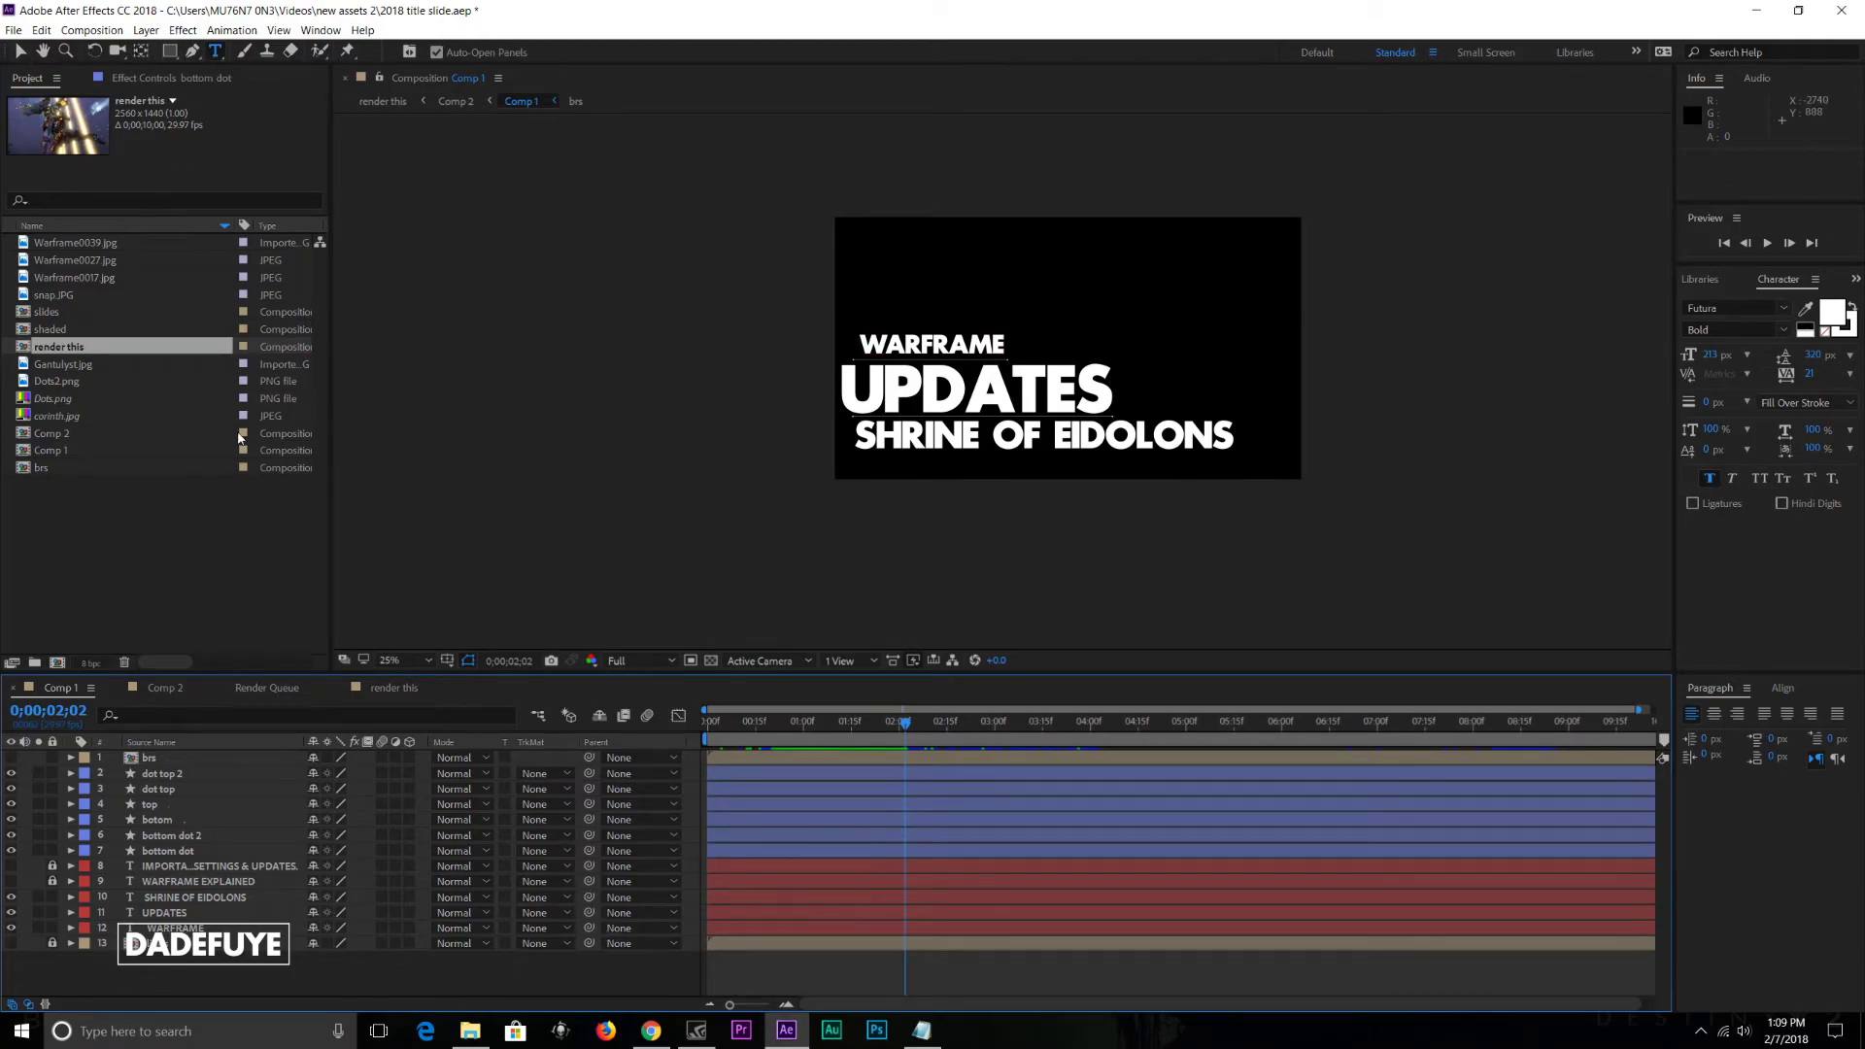
left_click(282, 693)
left_click(402, 689)
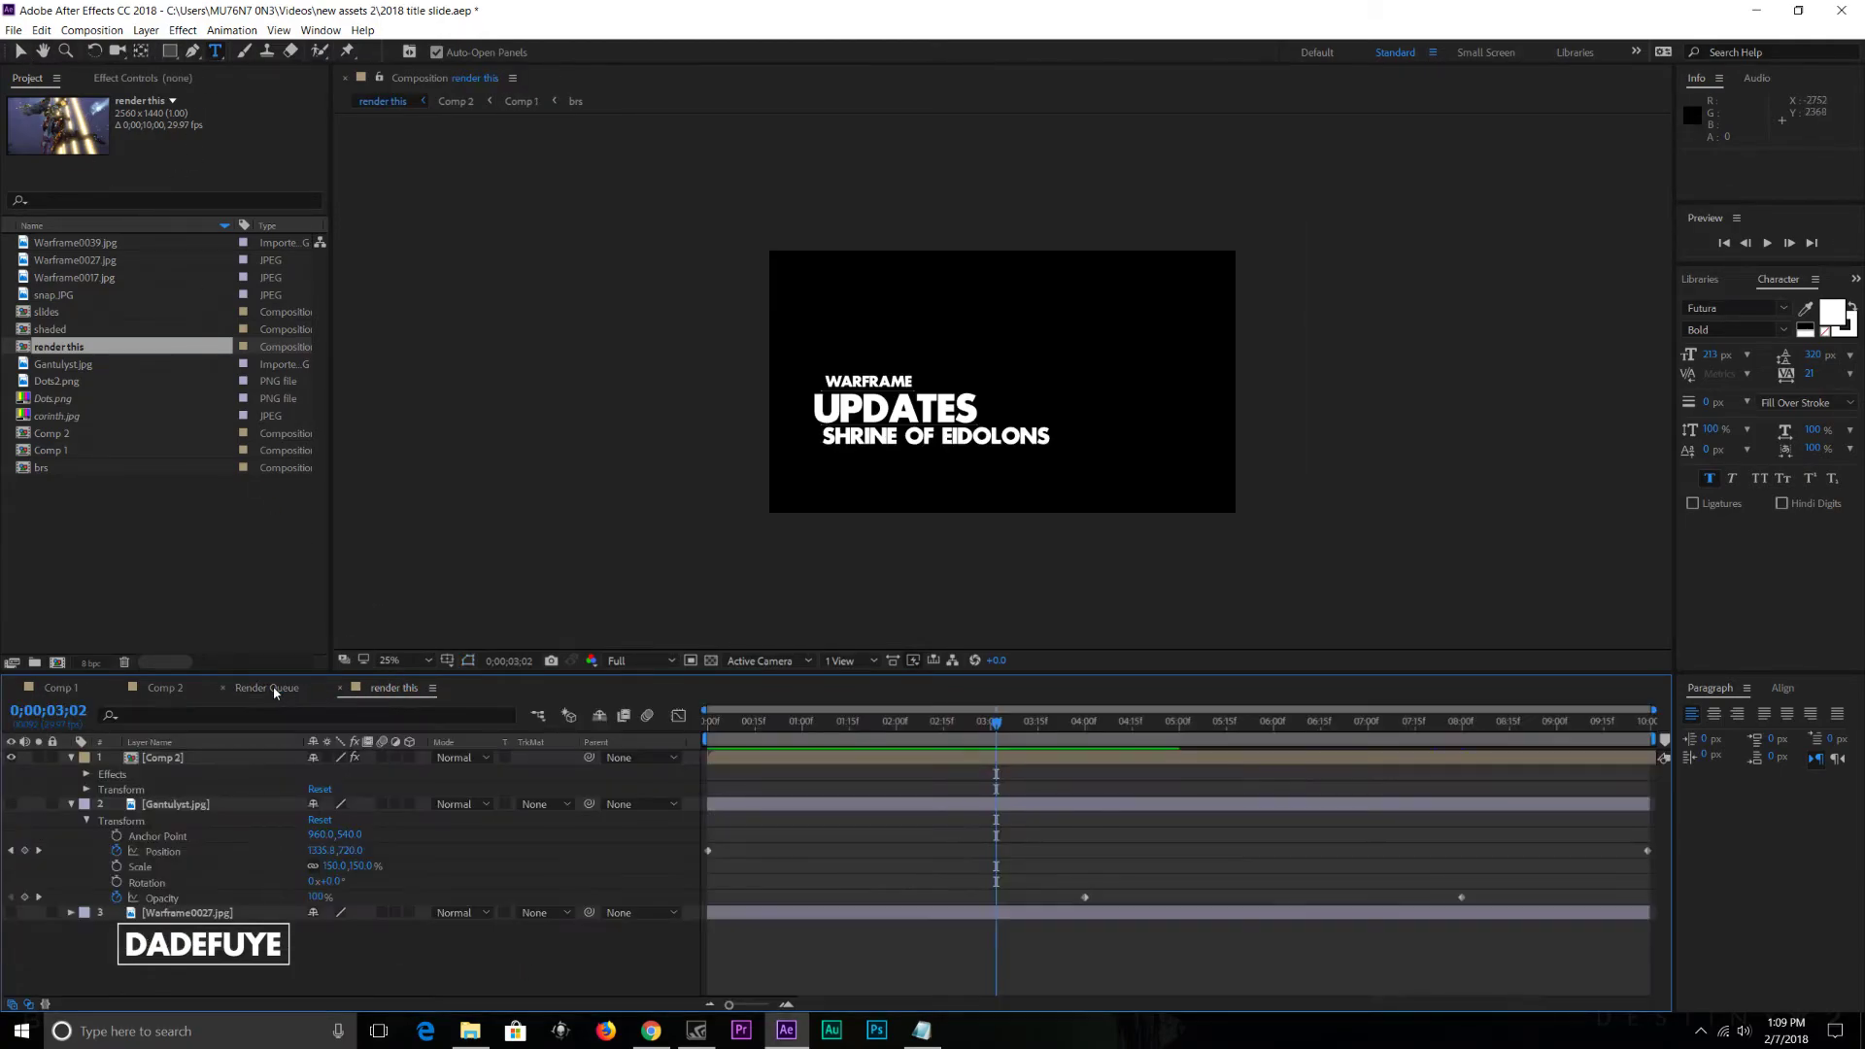
left_click_drag(810, 736, 996, 738)
left_click_drag(782, 726, 1110, 743)
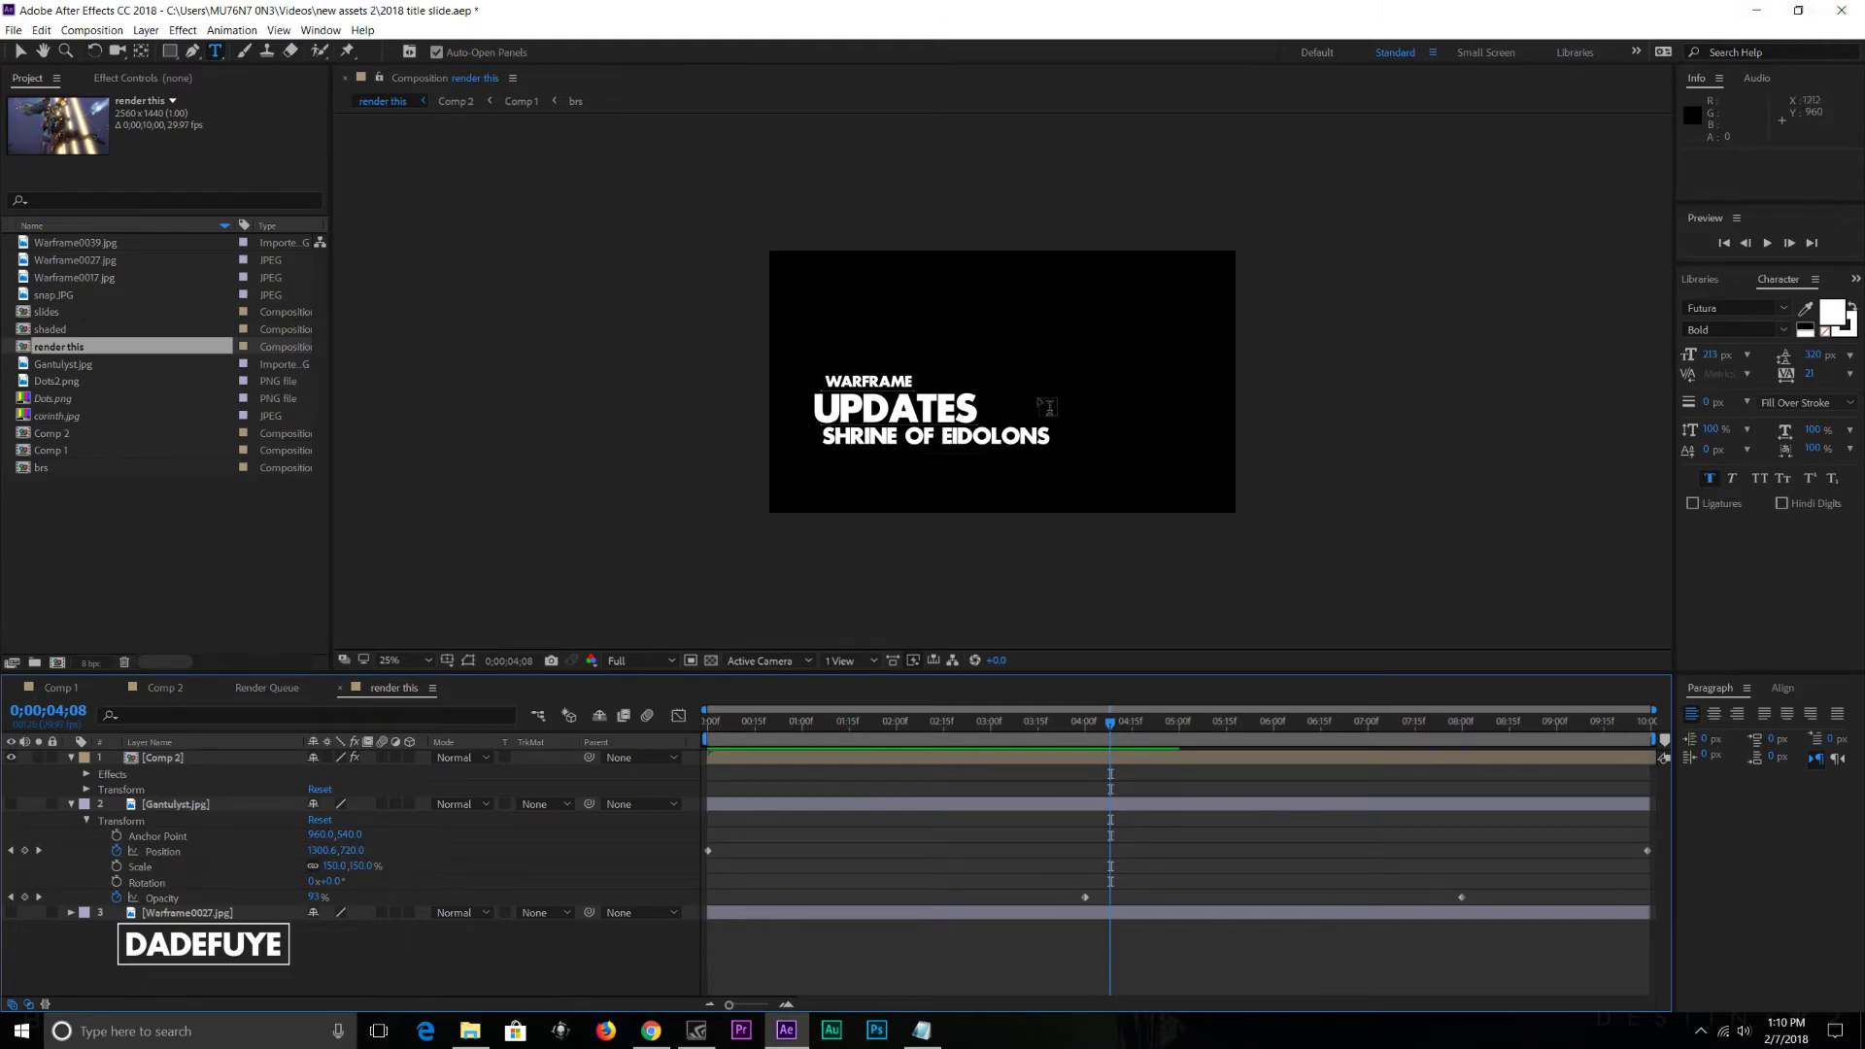
Step: Add the render this composition to the render queue
left_click(14, 30)
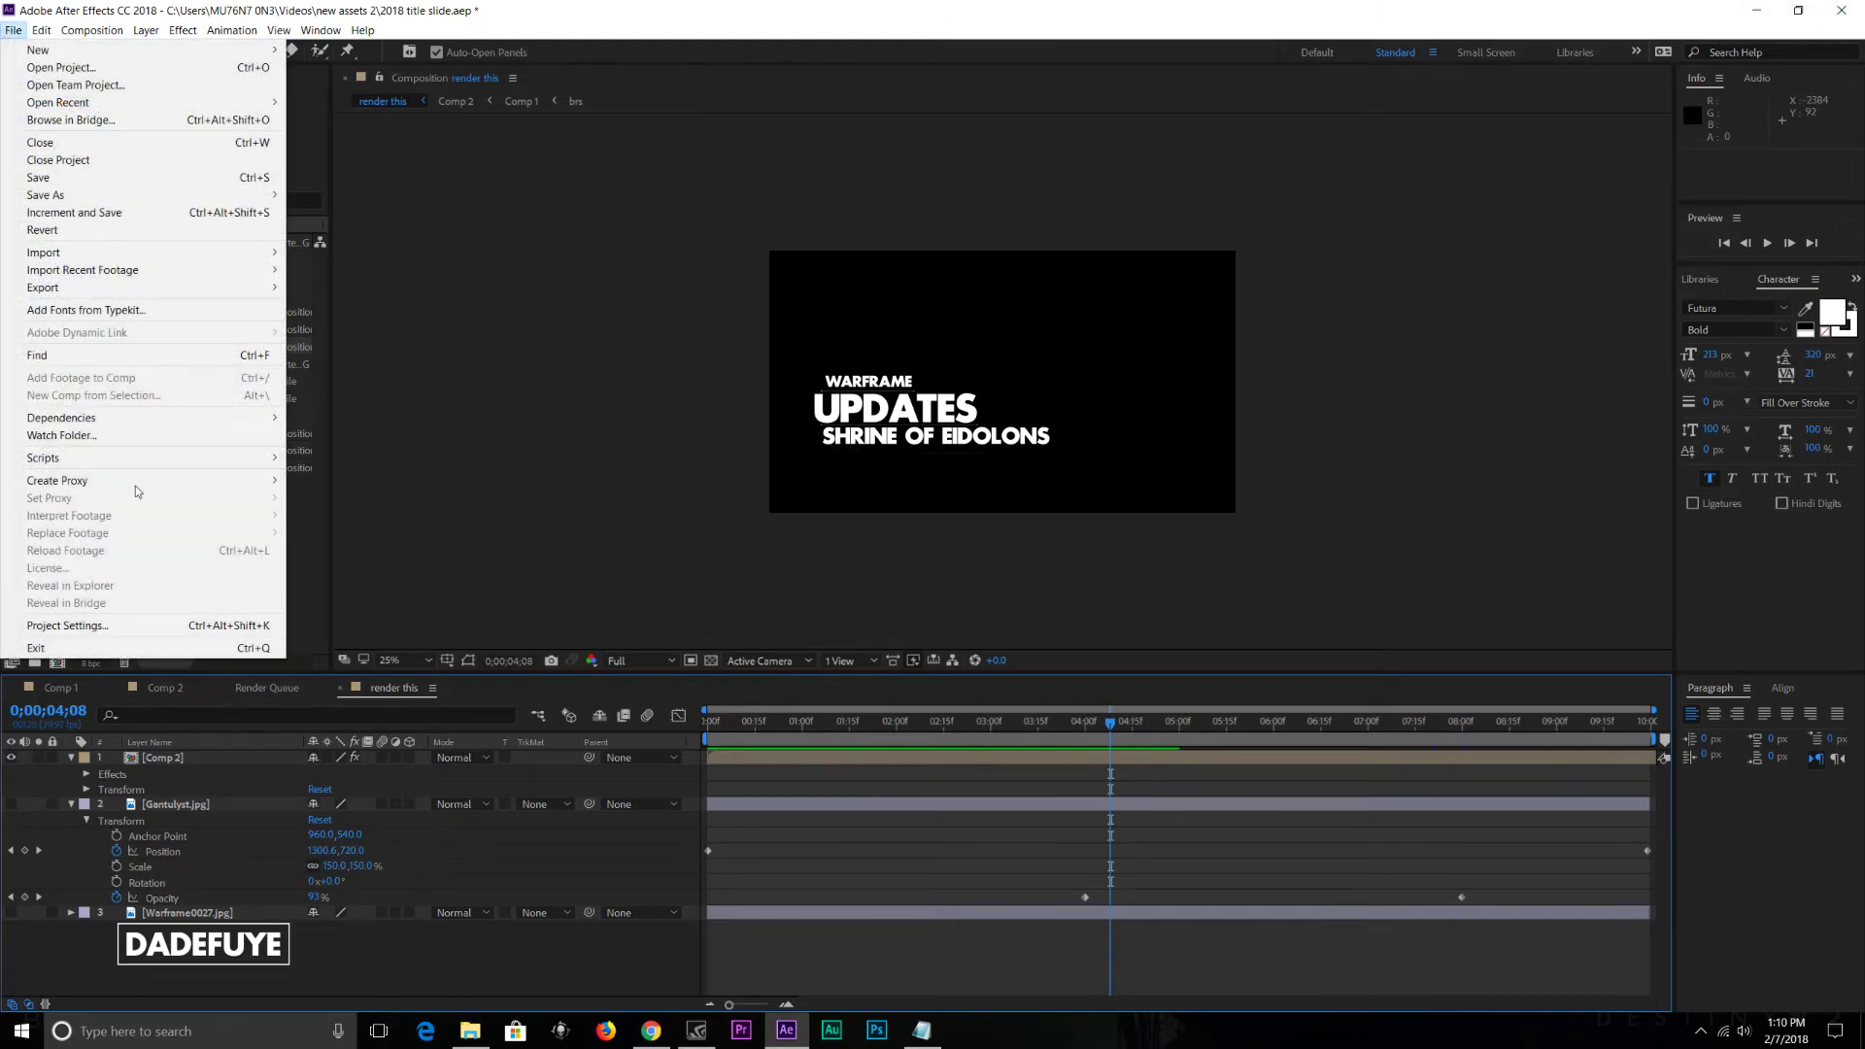
mouse_move(189, 291)
left_click(384, 305)
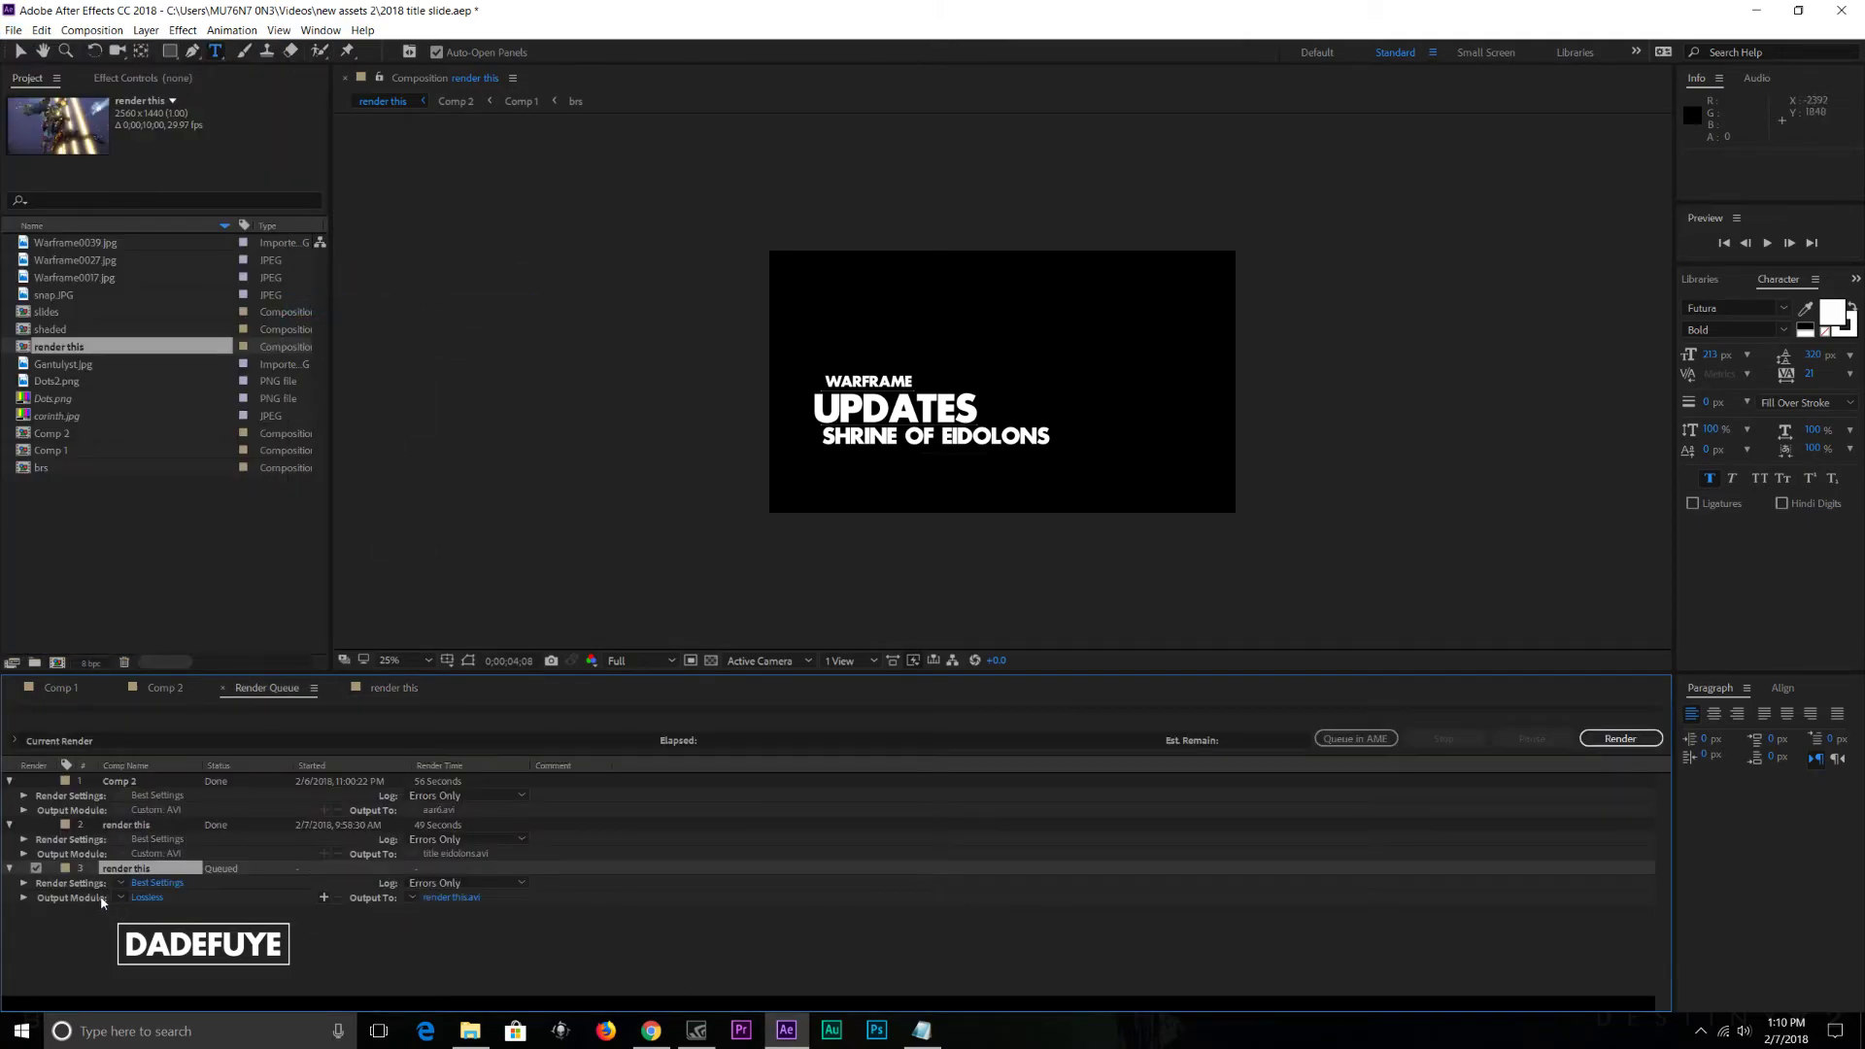
left_click(141, 897)
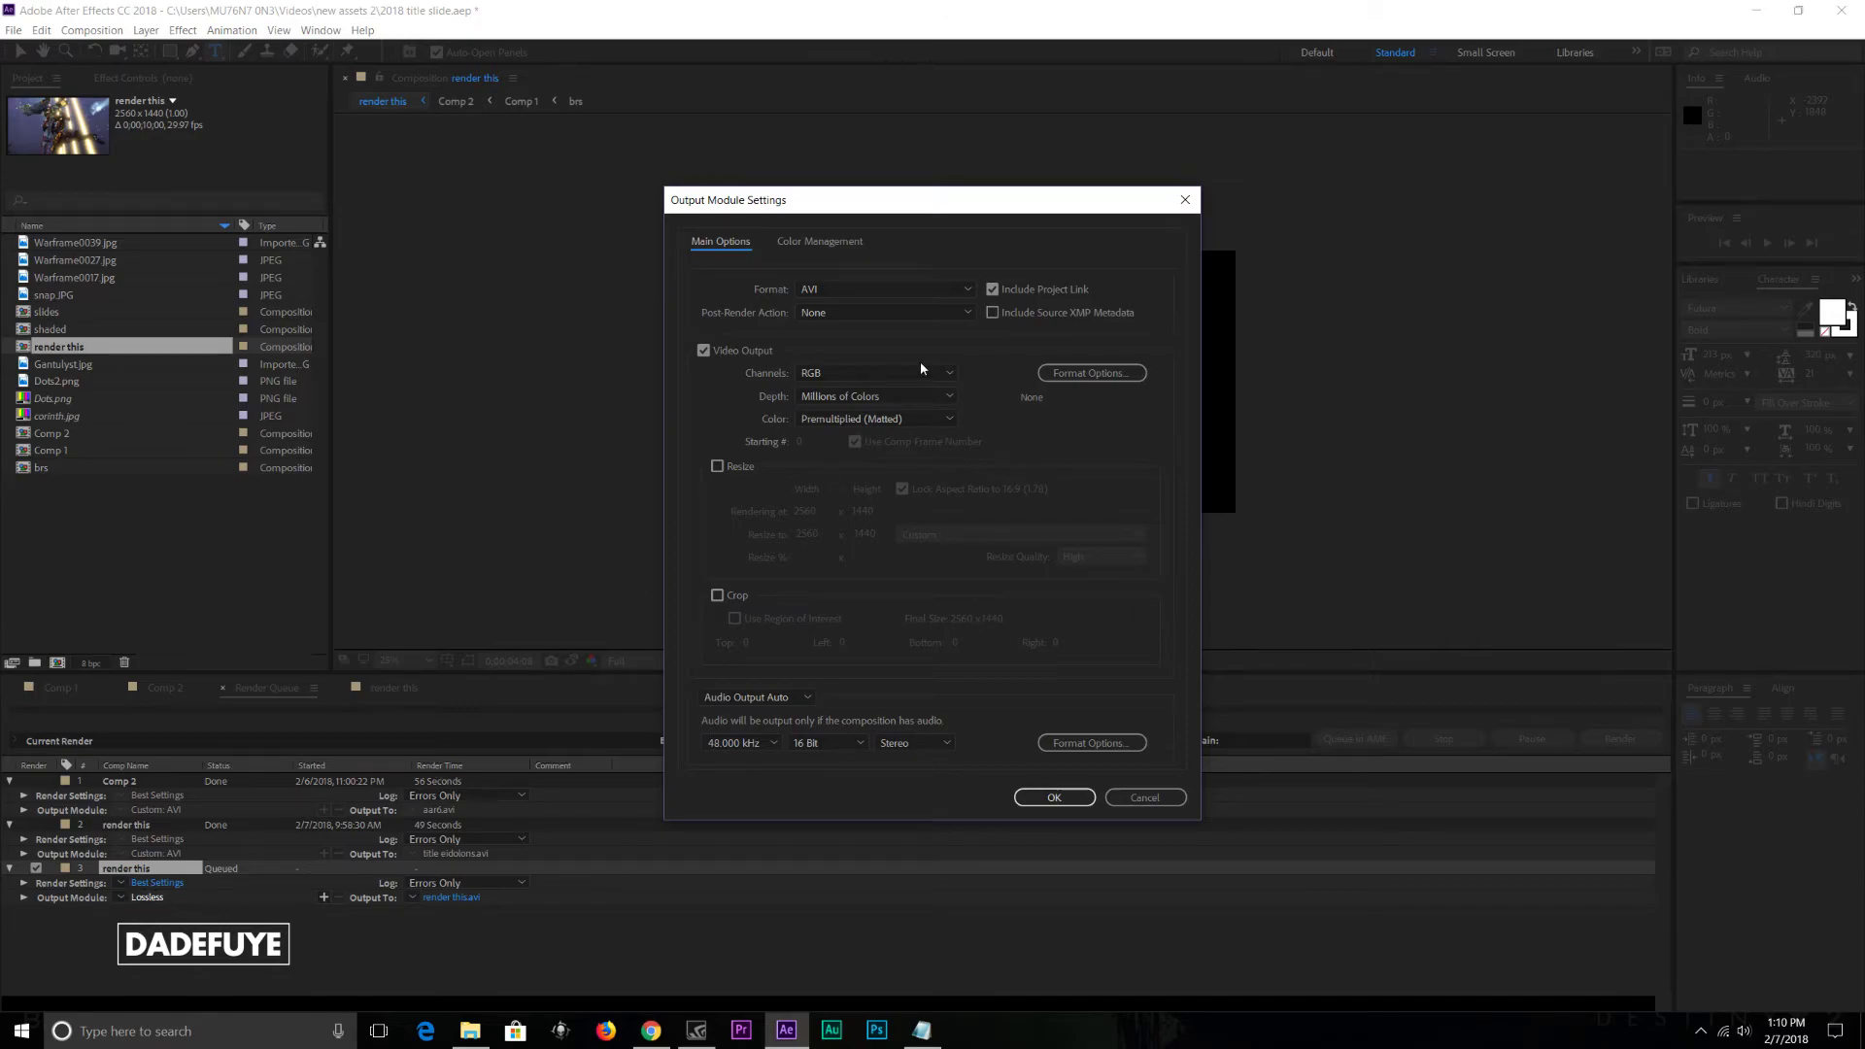
left_click(889, 374)
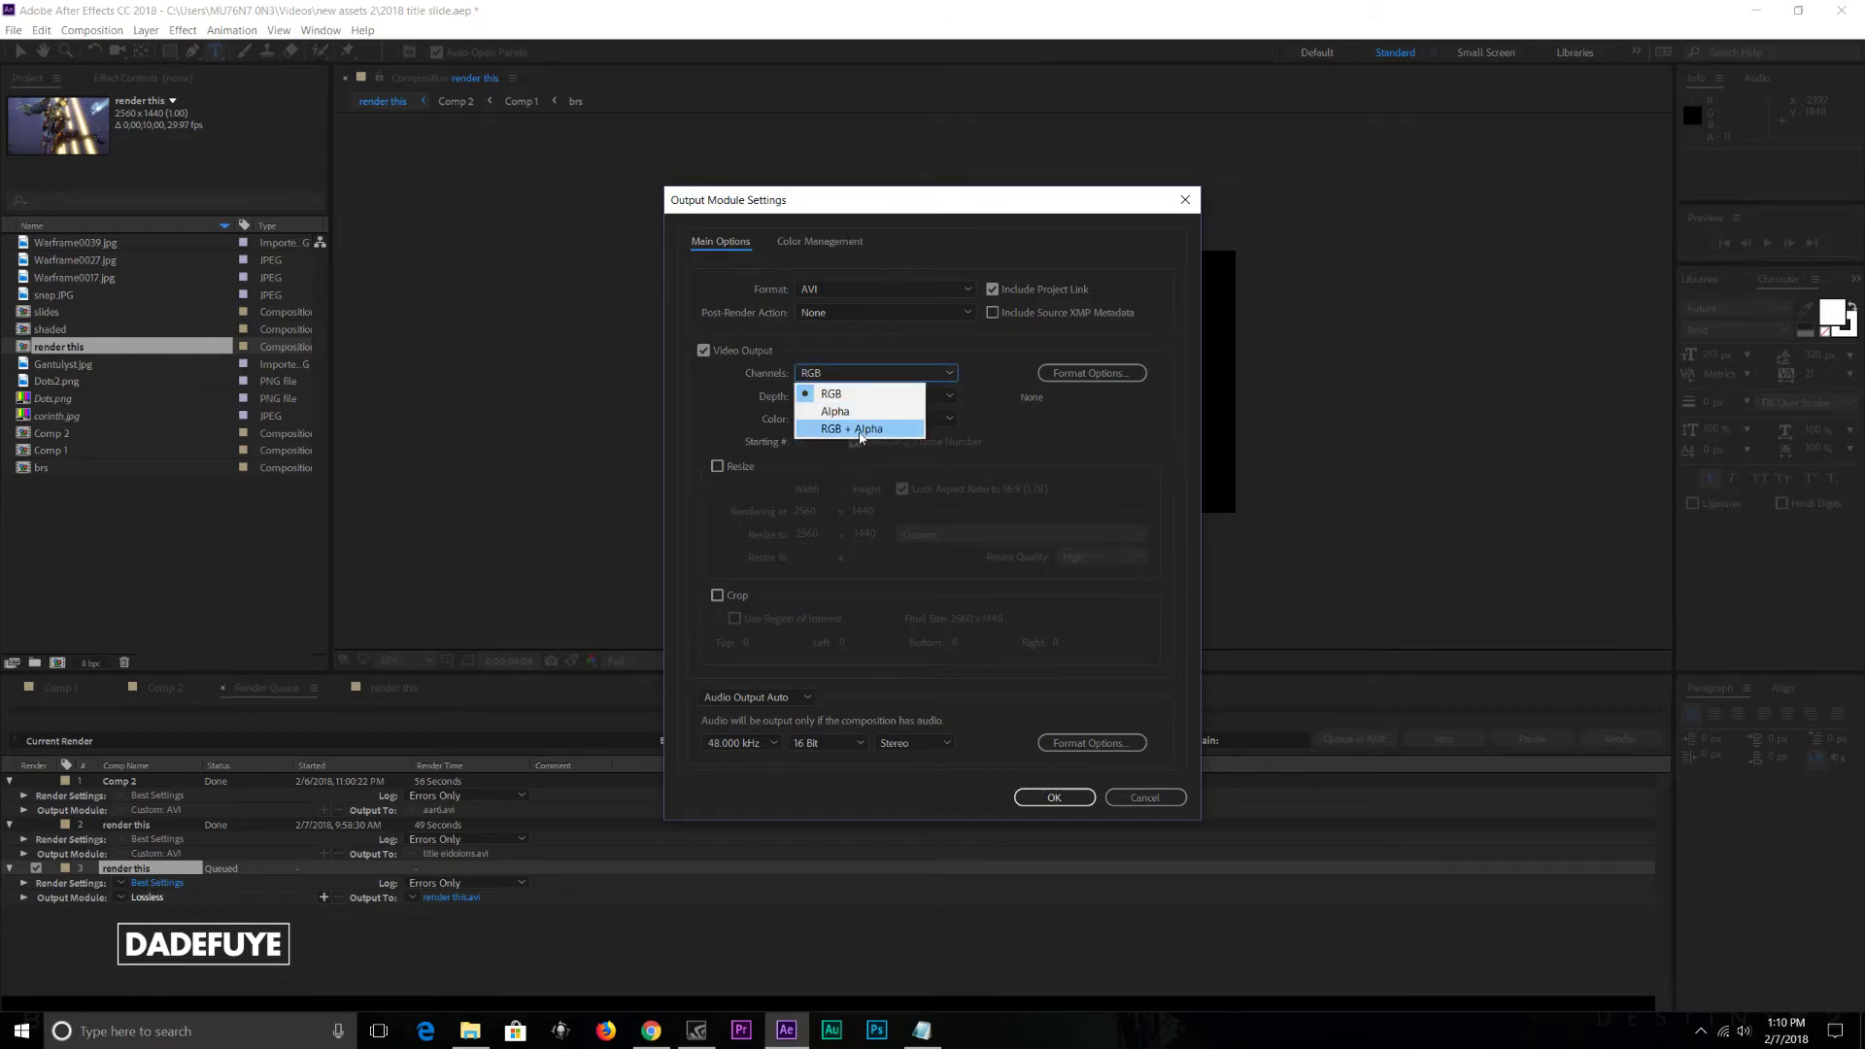
left_click(858, 429)
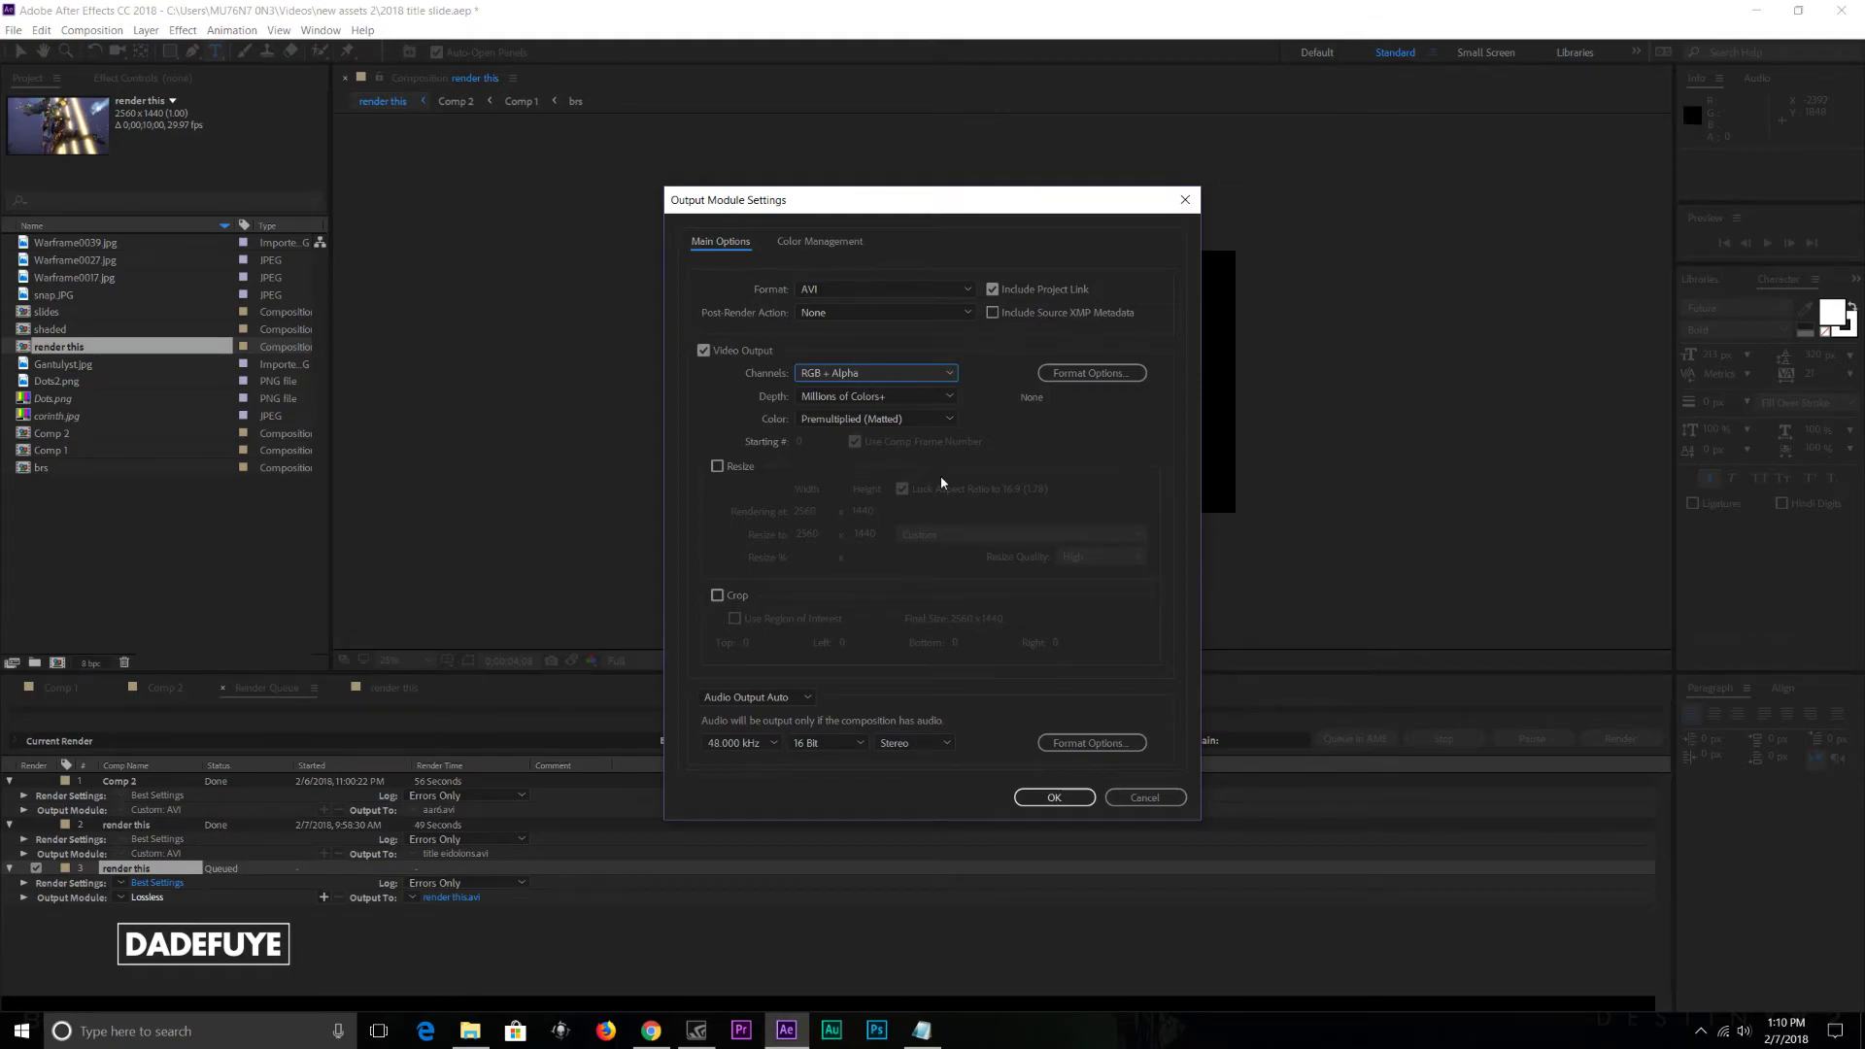
left_click(1132, 799)
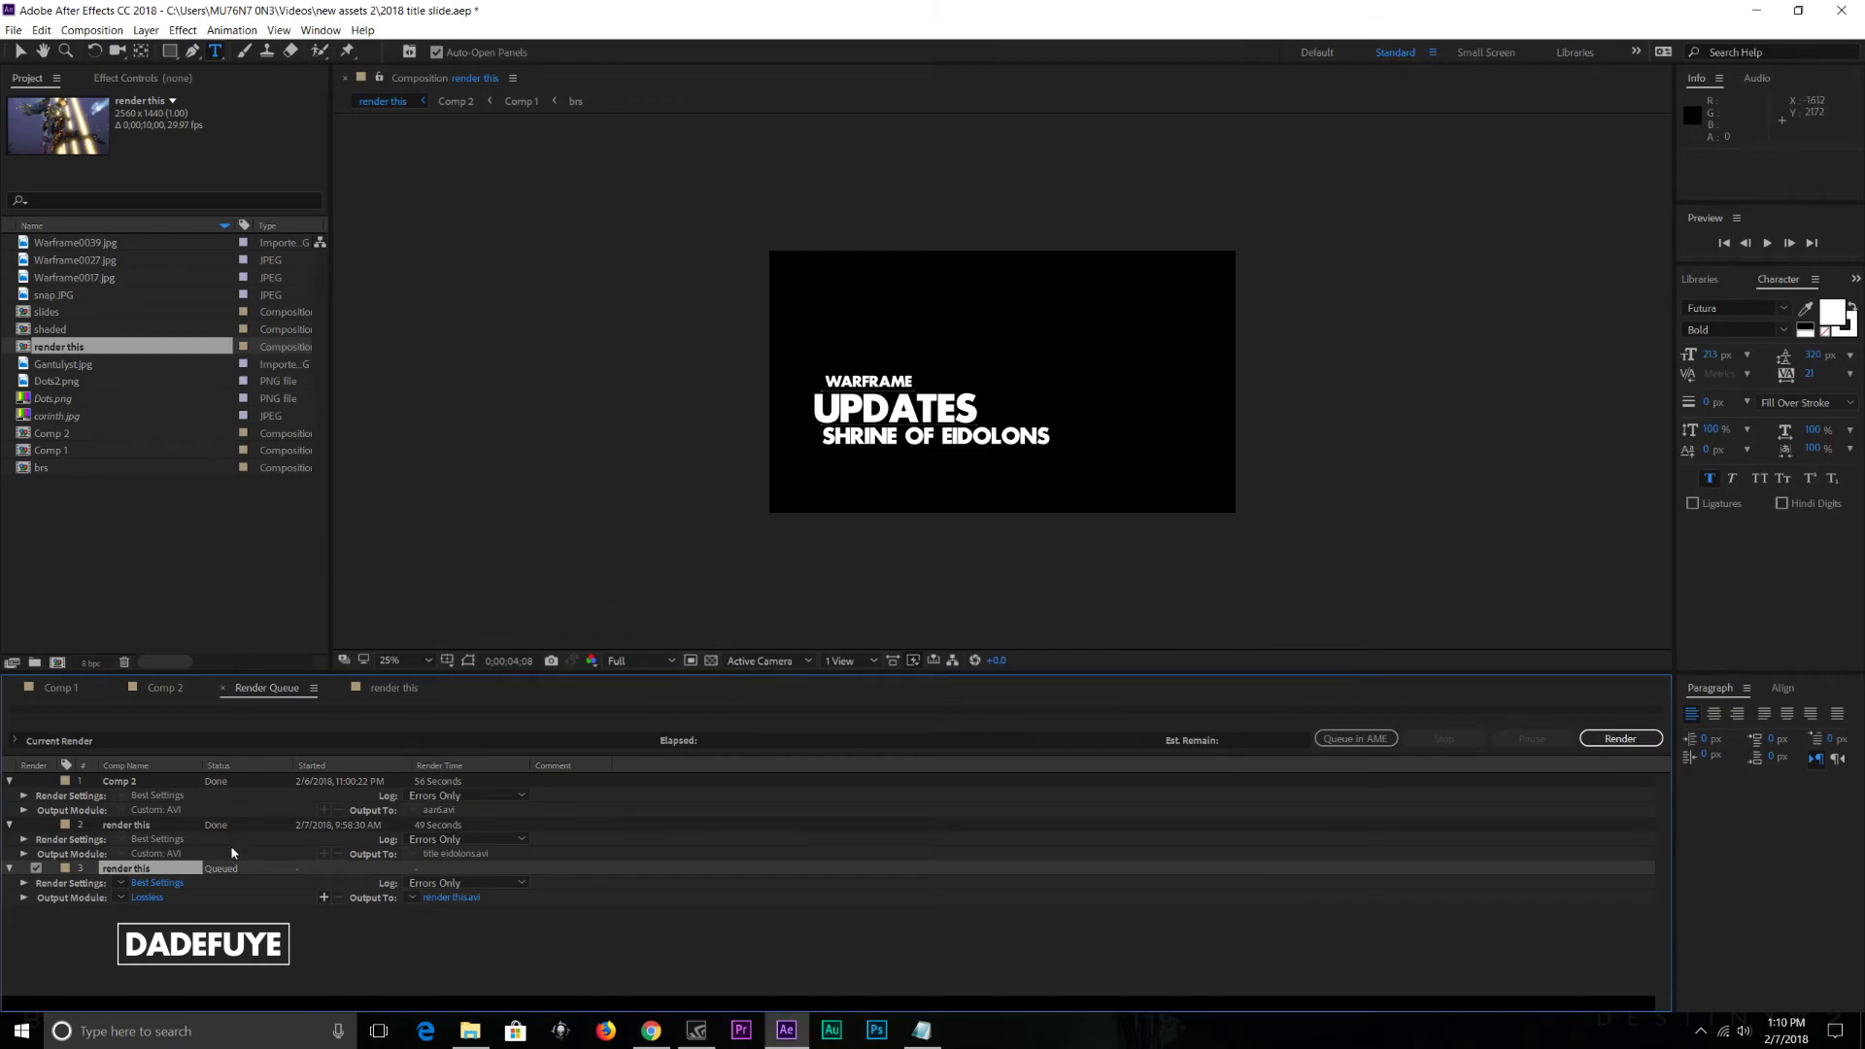
left_click(151, 897)
left_click(805, 374)
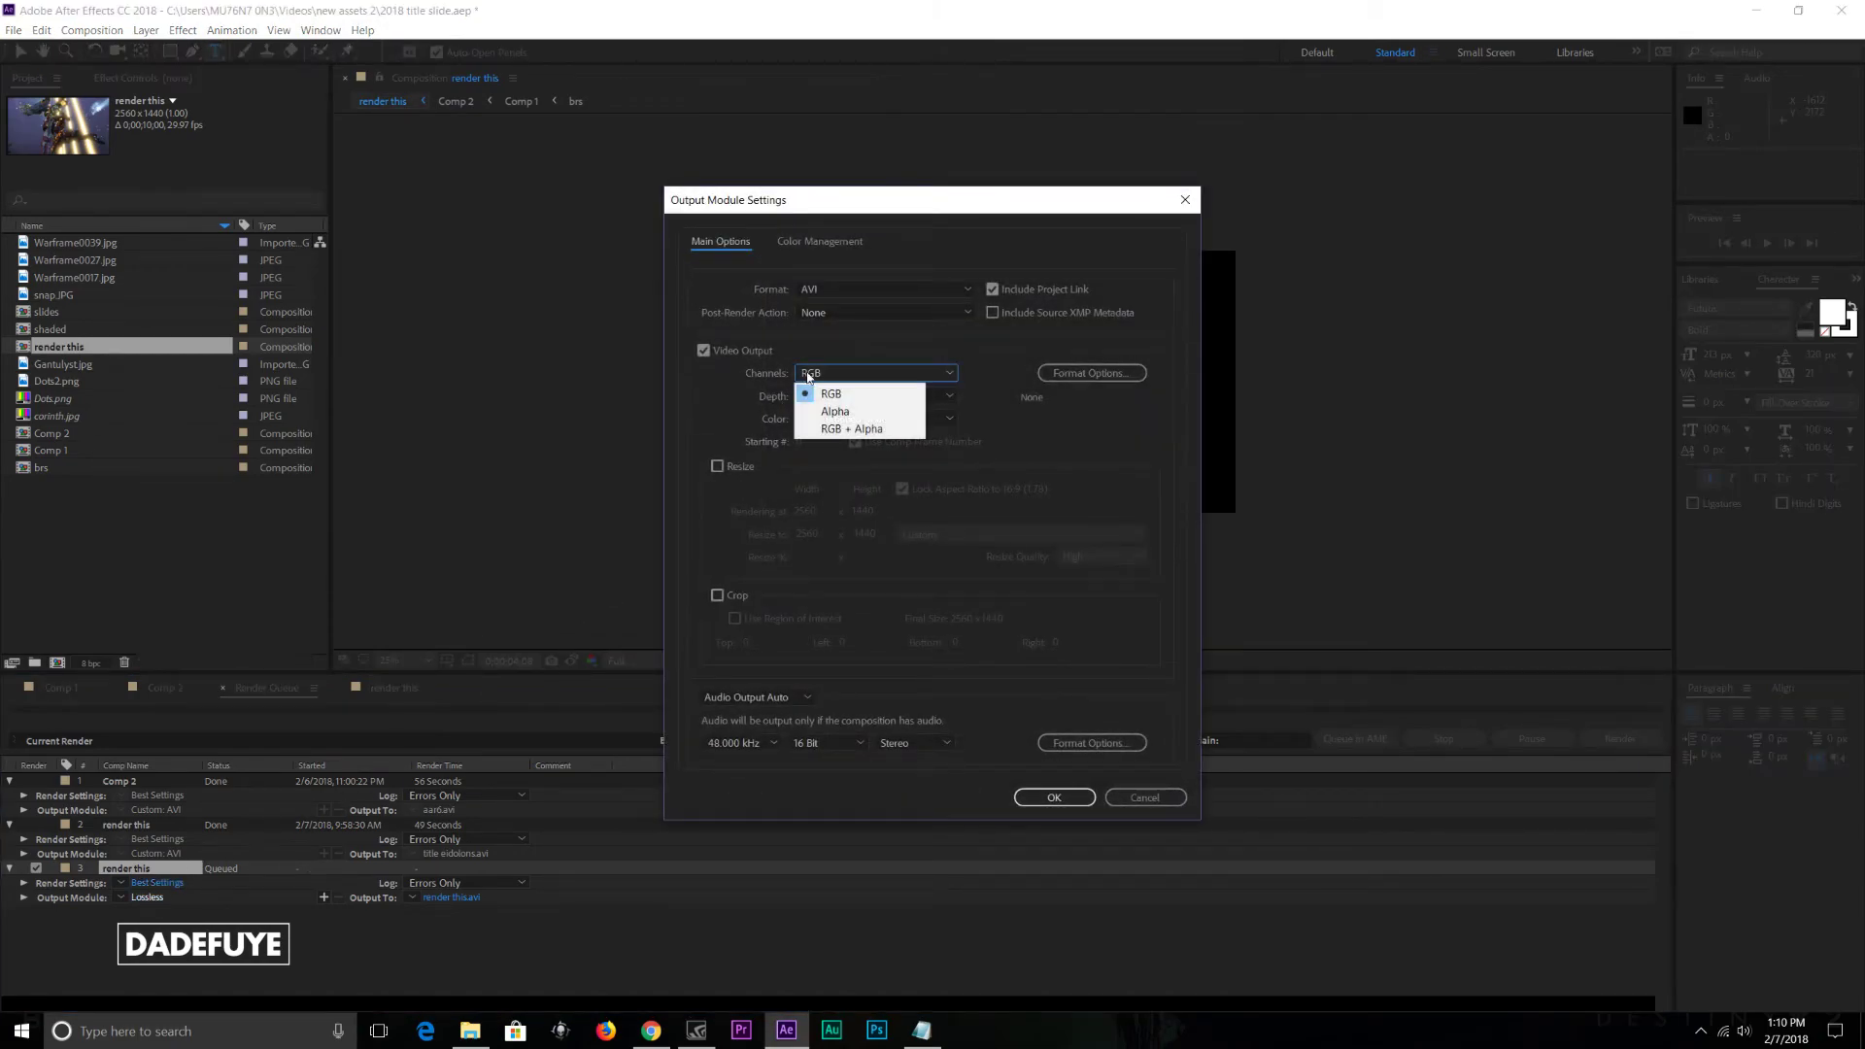
left_click(1130, 794)
left_click(1131, 795)
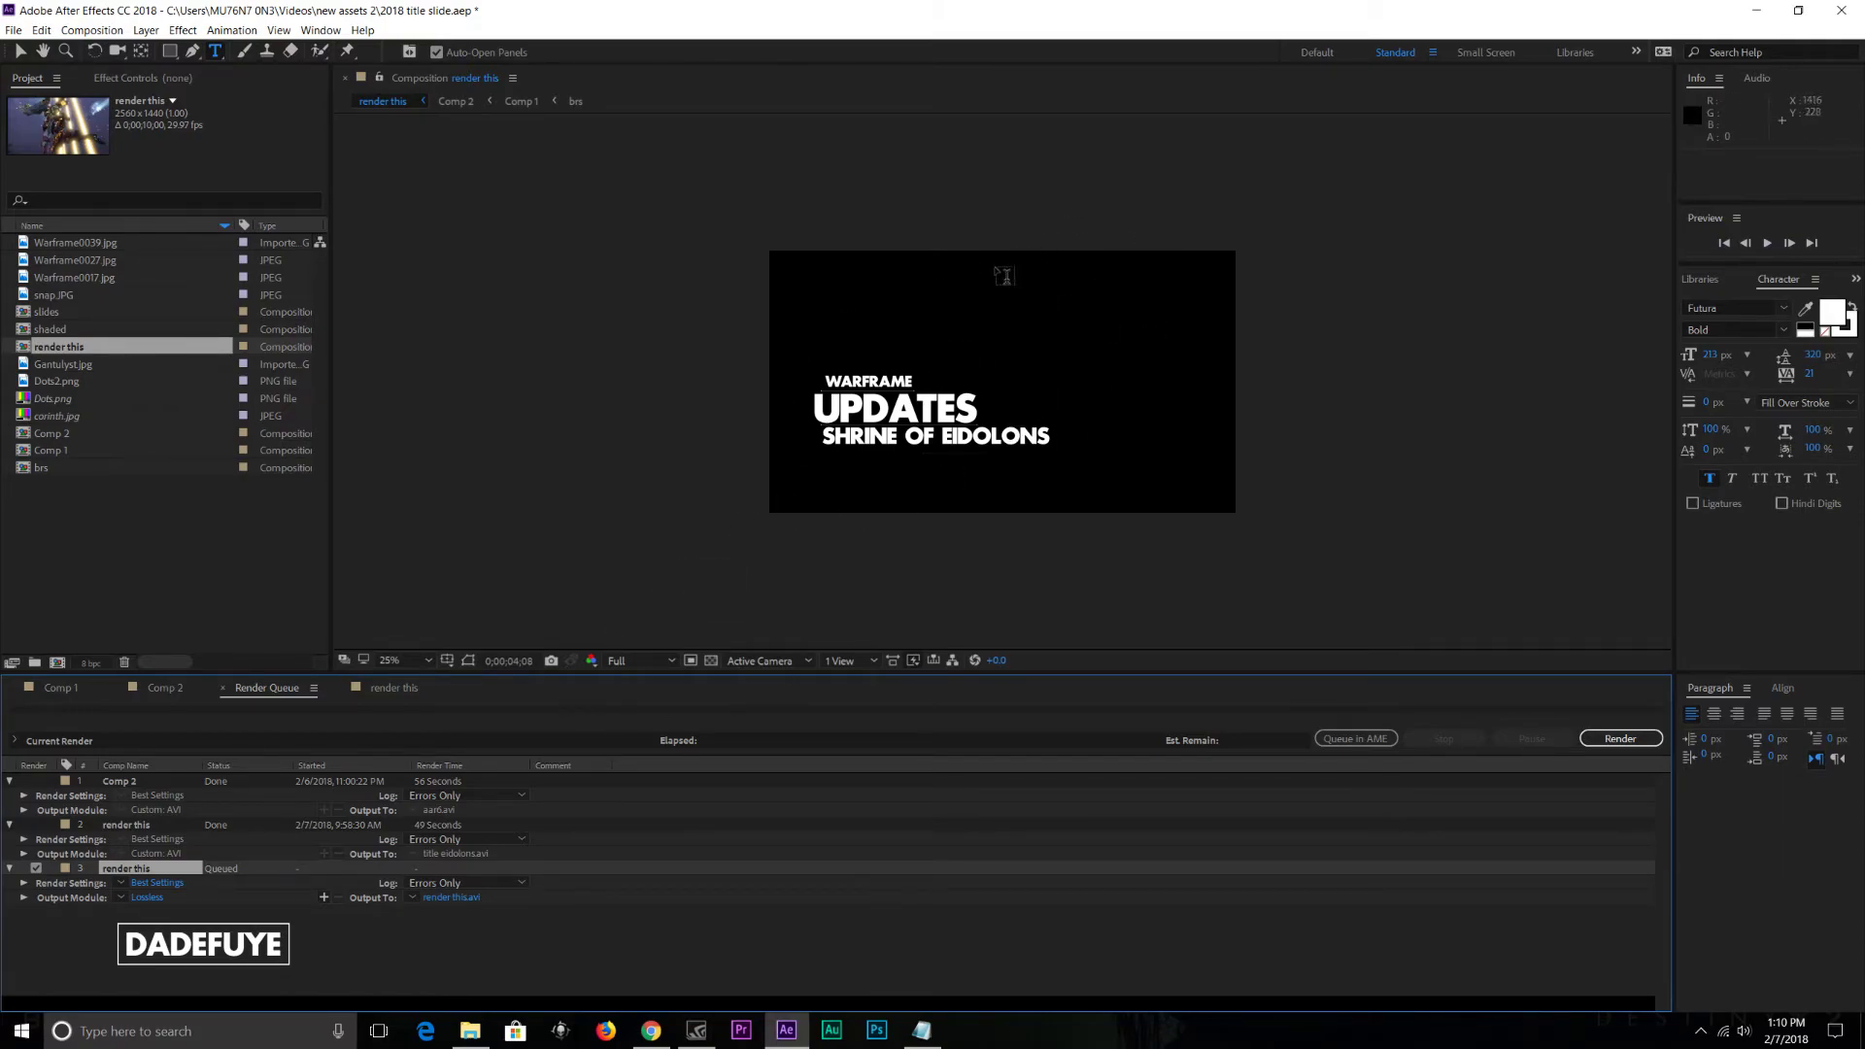
left_click(452, 897)
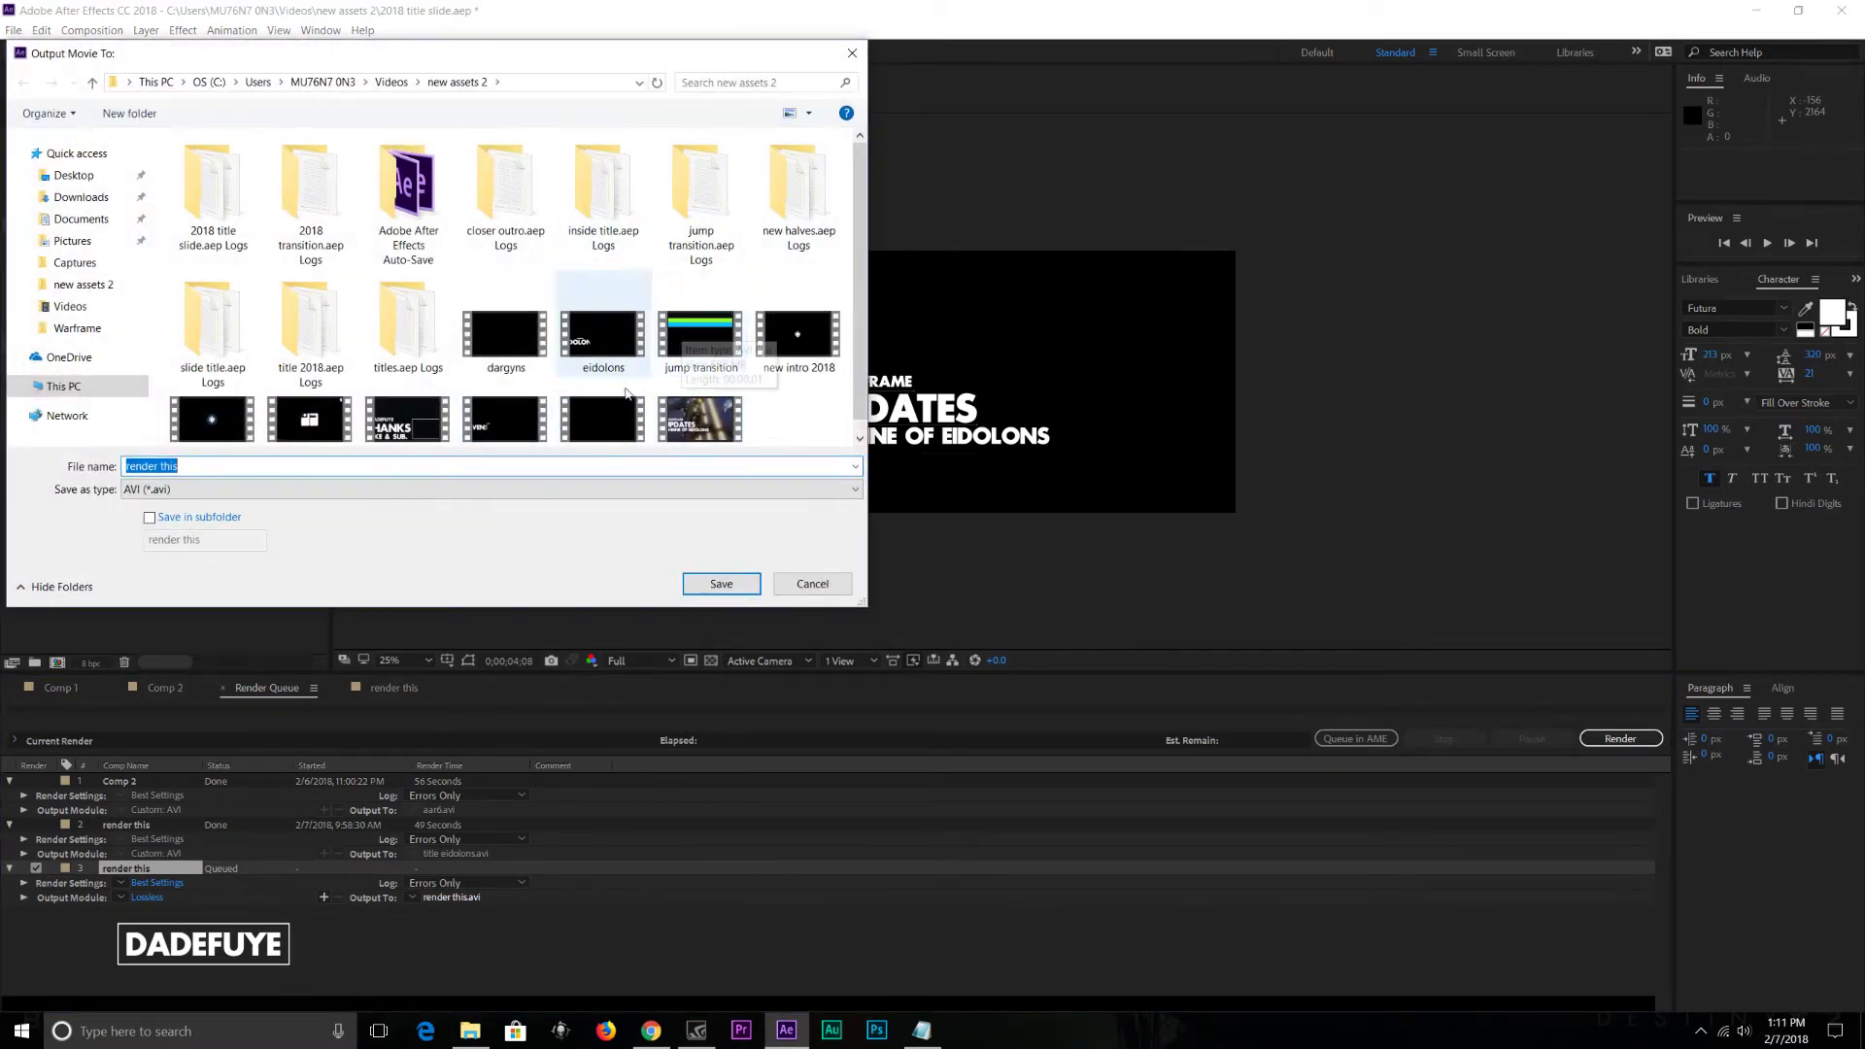
left_click(811, 583)
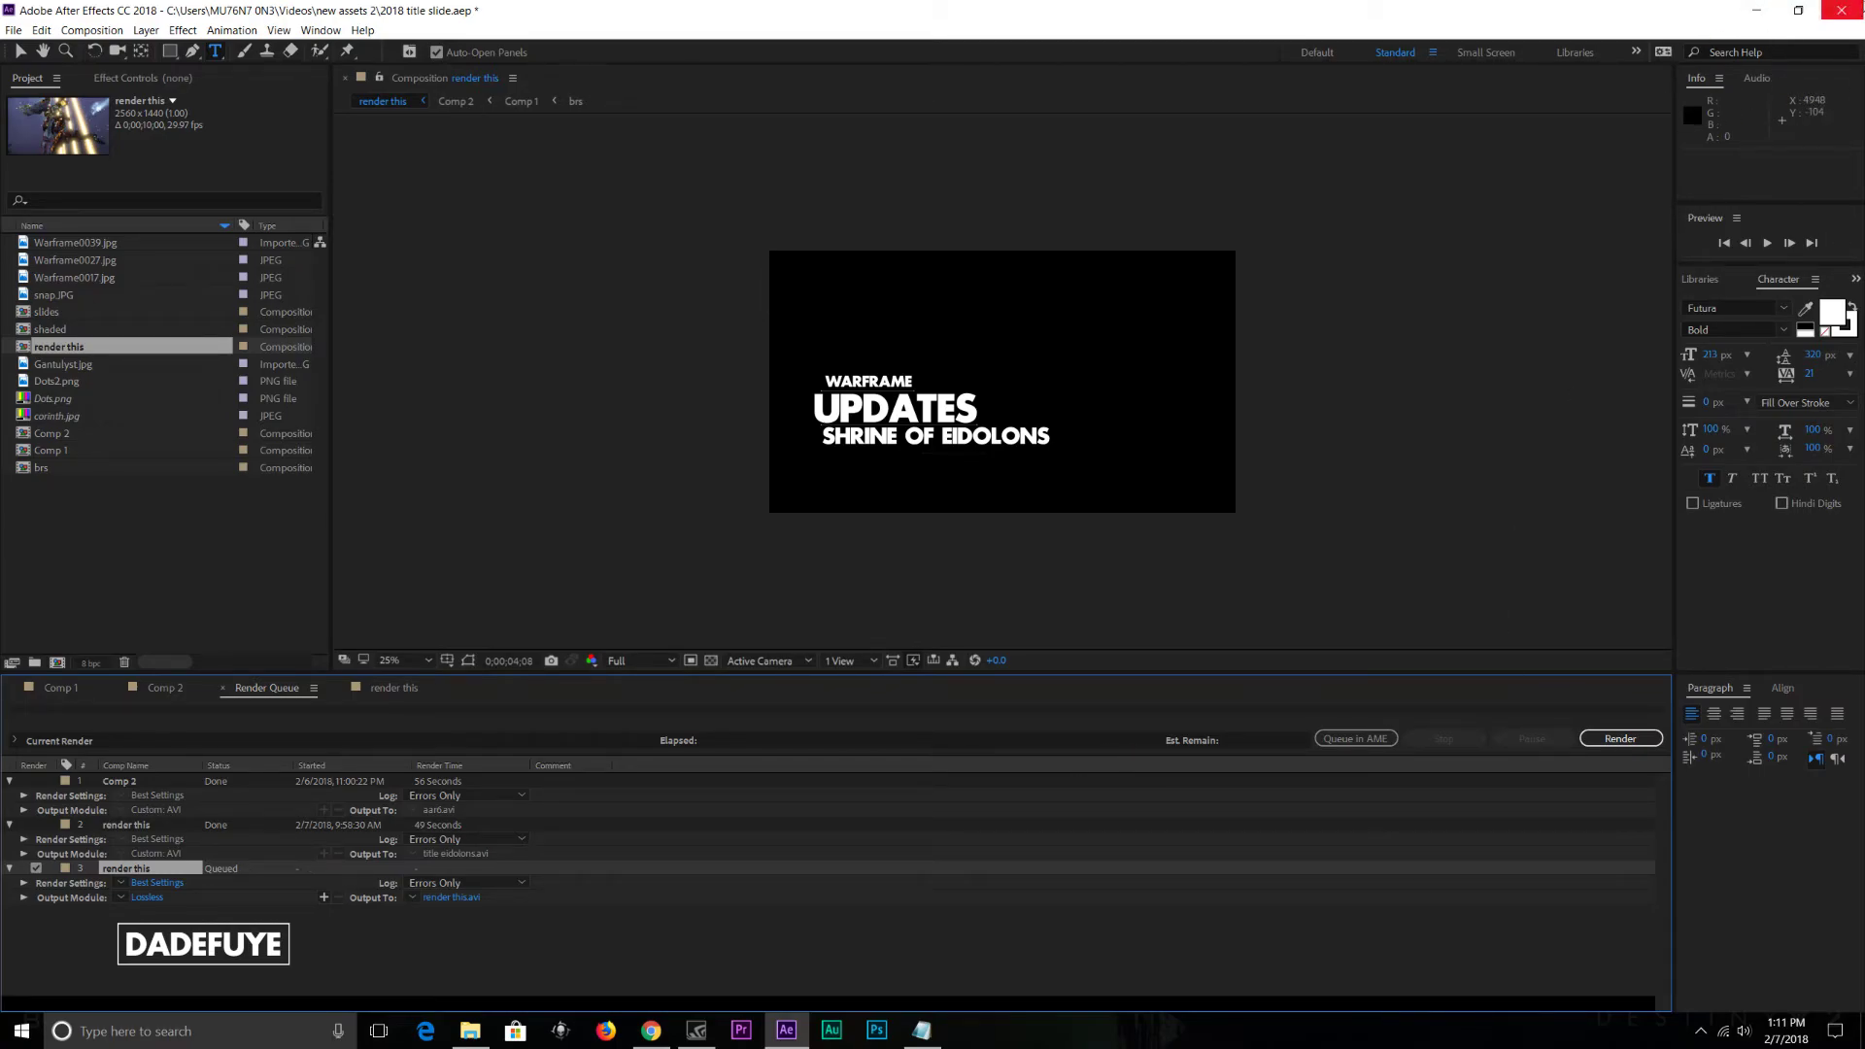
Step: Switch to Photoshop and open the recent file NEW THUMB 2.psd
mouse_move(920, 1029)
left_click(877, 1032)
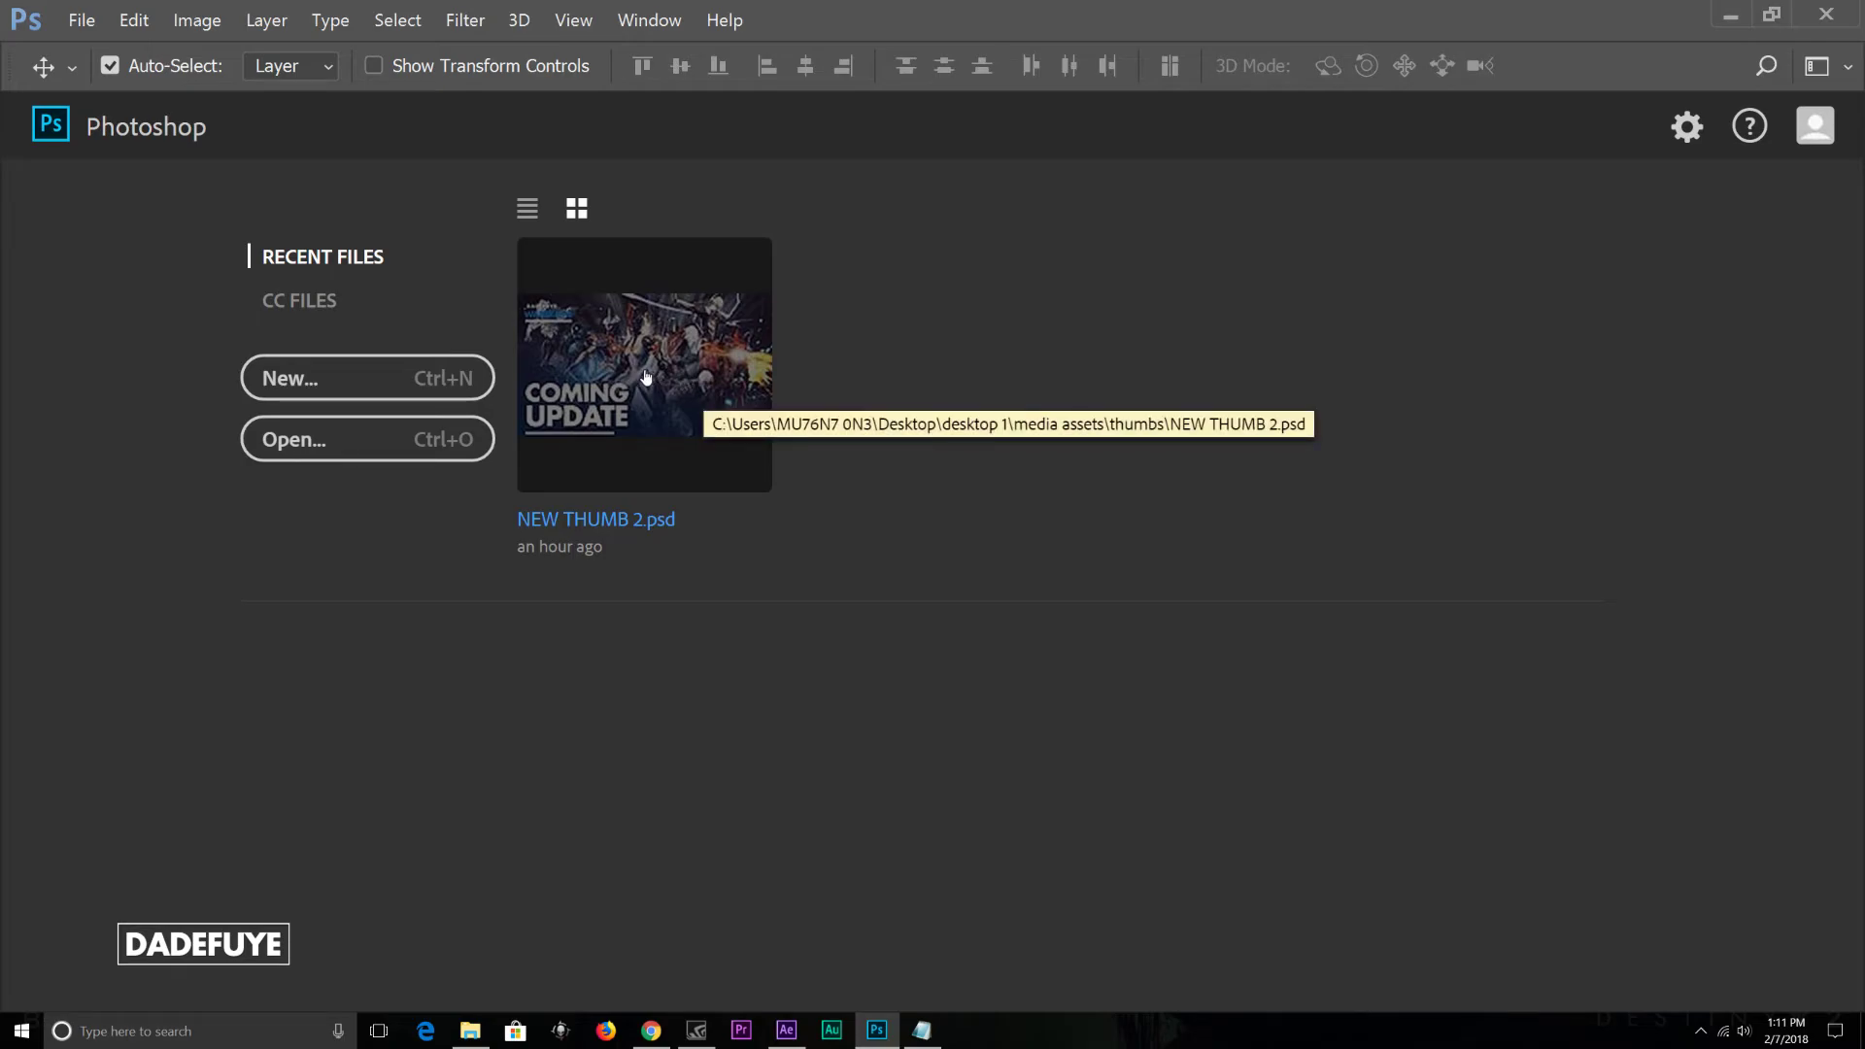
left_click(645, 376)
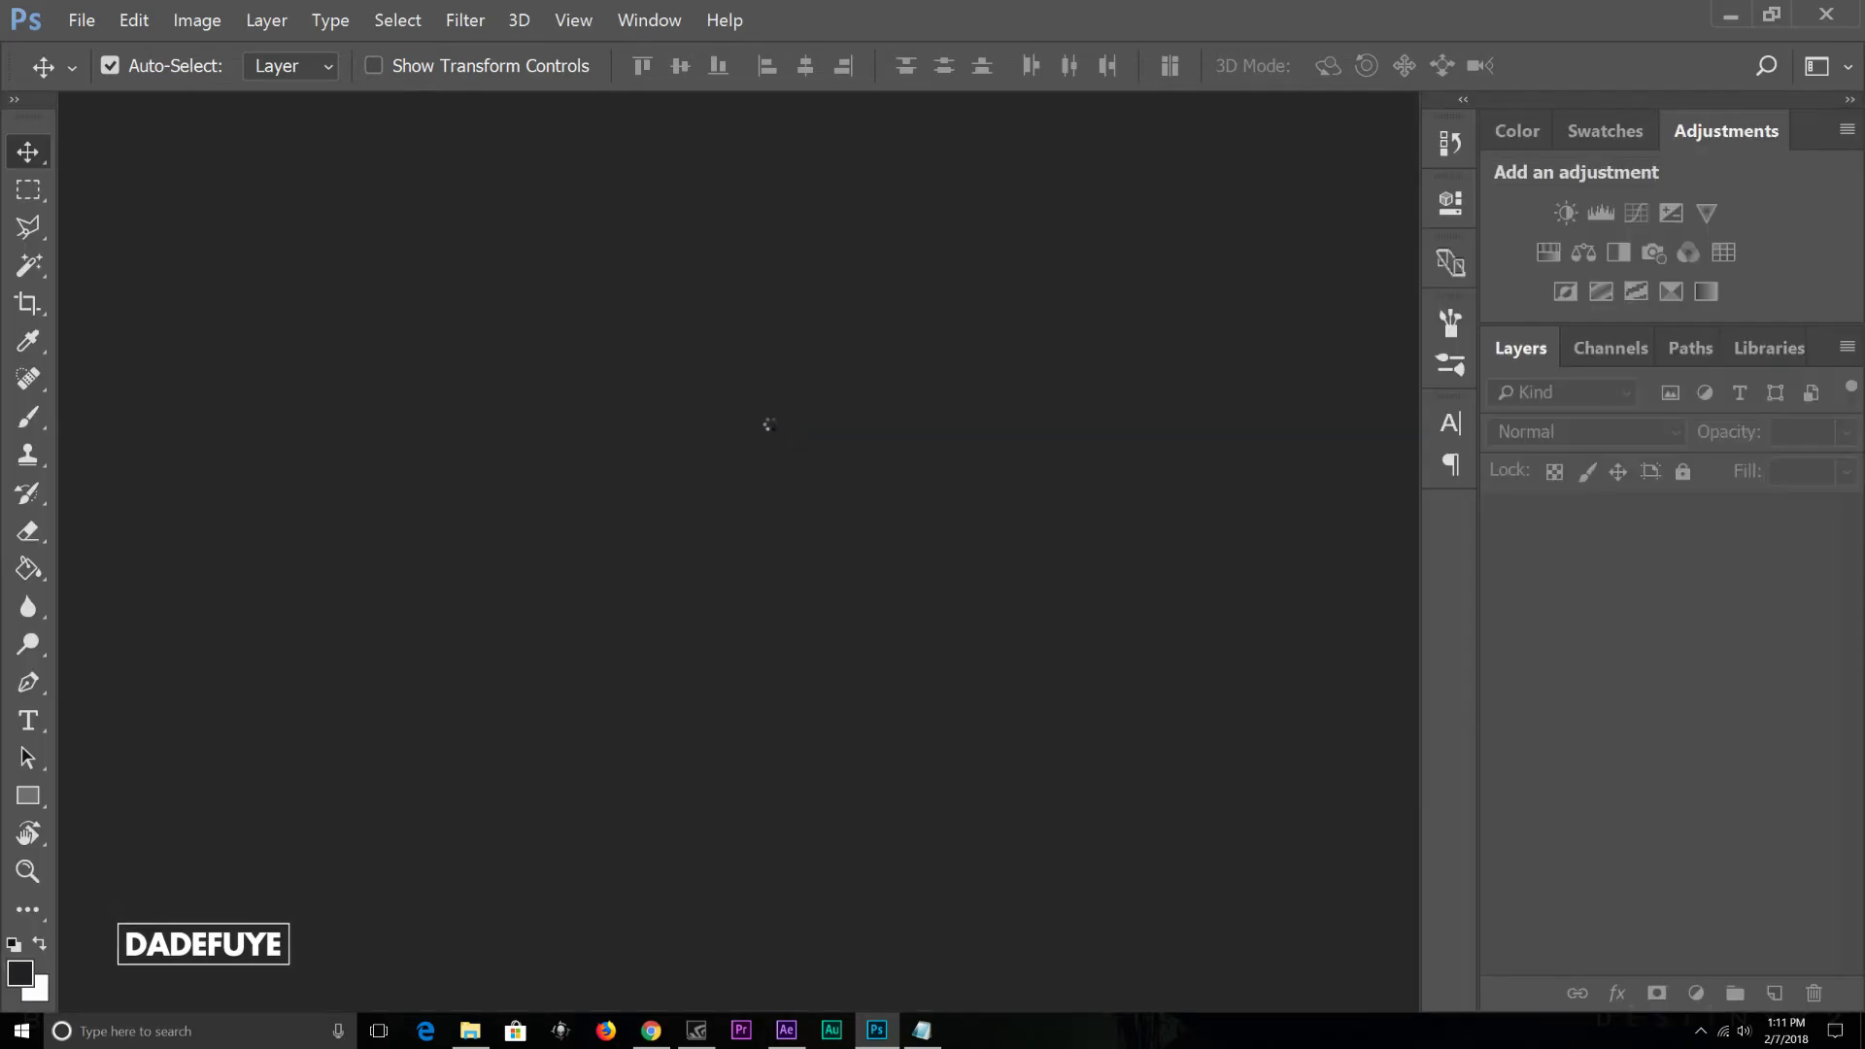
Step: Switch to After Effects, replace the title slide project with a new empty project, and return to Photoshop
mouse_move(787, 1030)
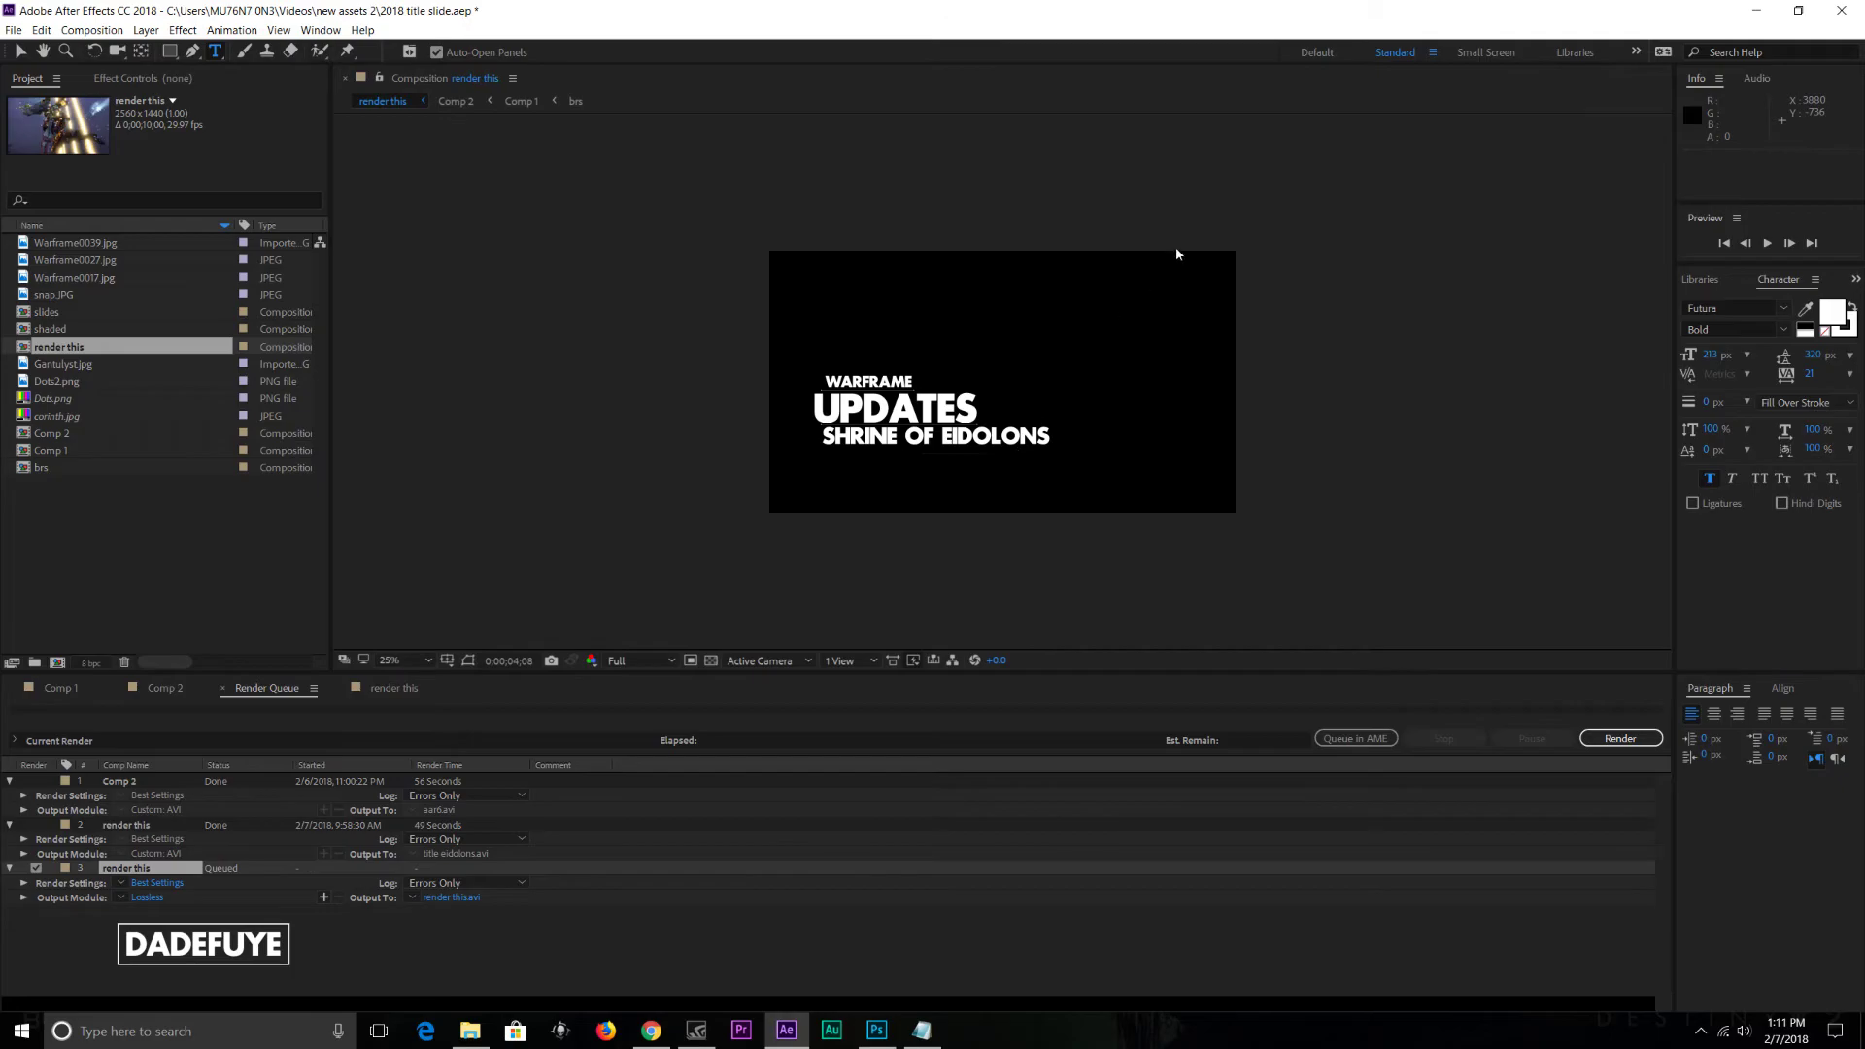
key("ctrl+alt+n")
left_click(956, 539)
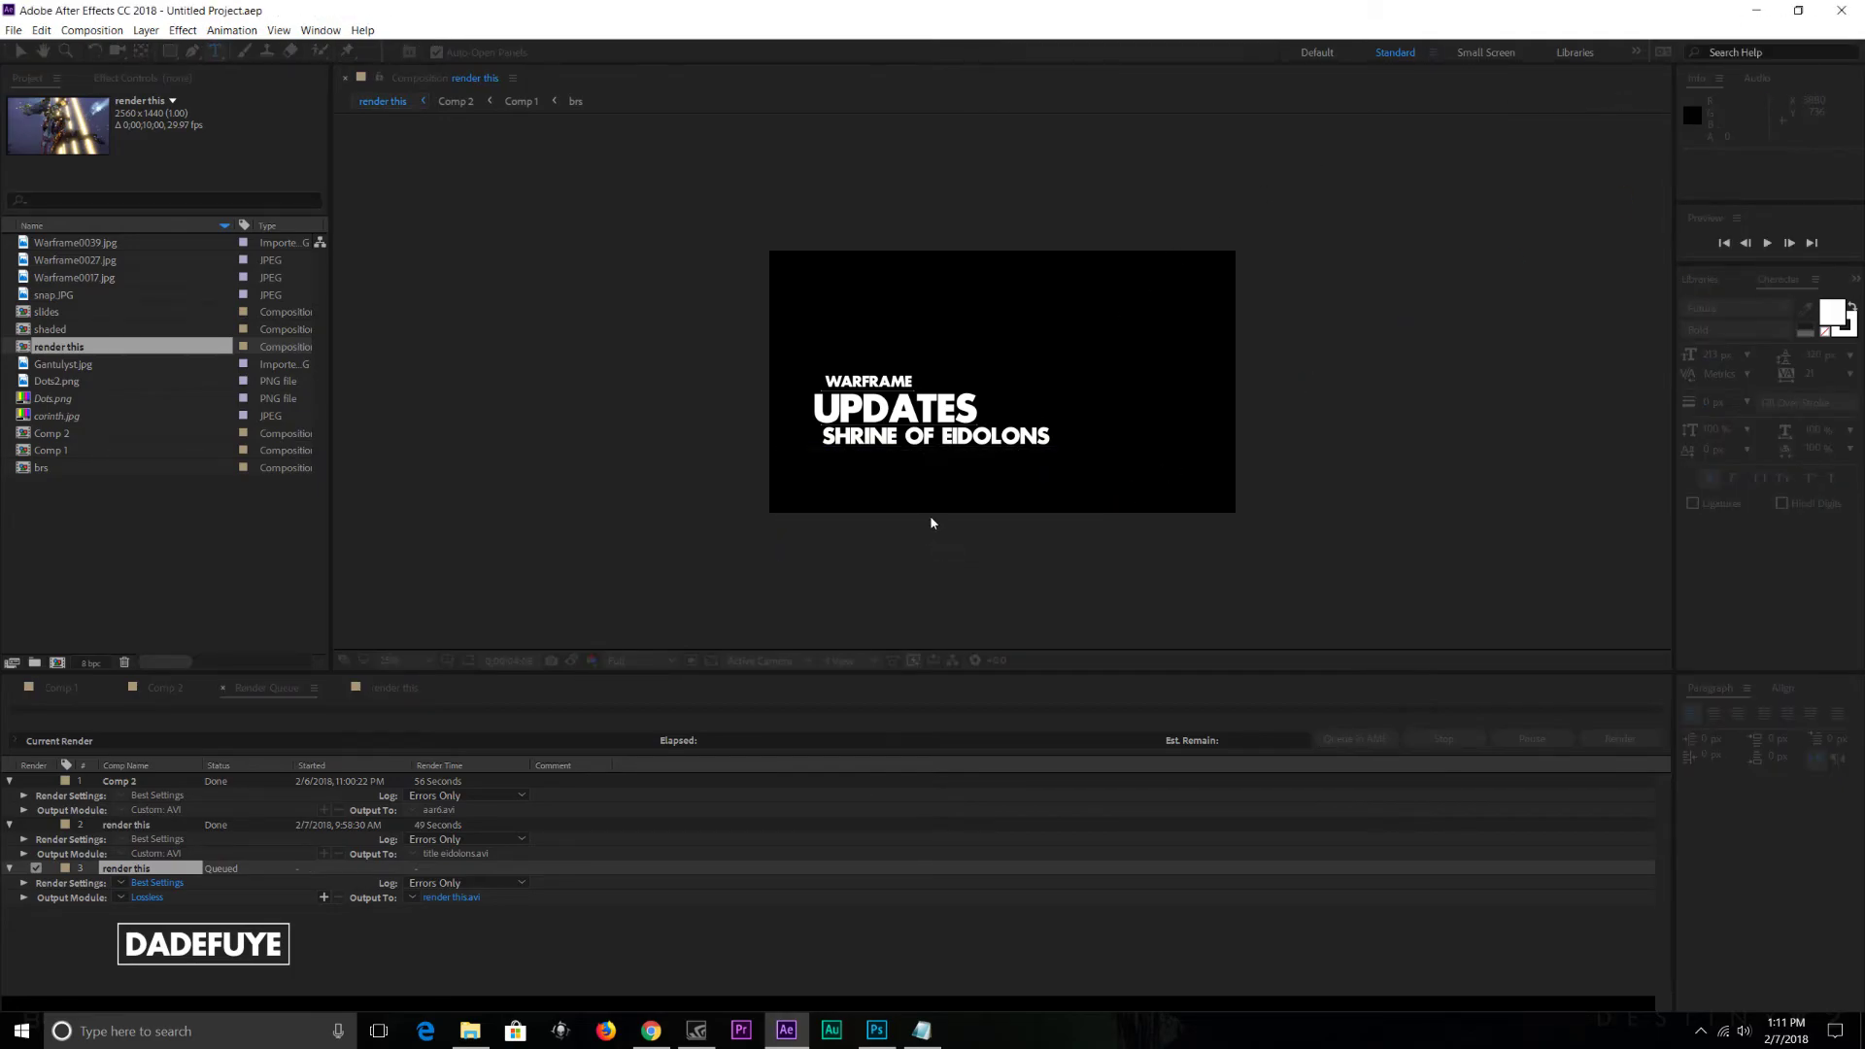
key("alt+Tab")
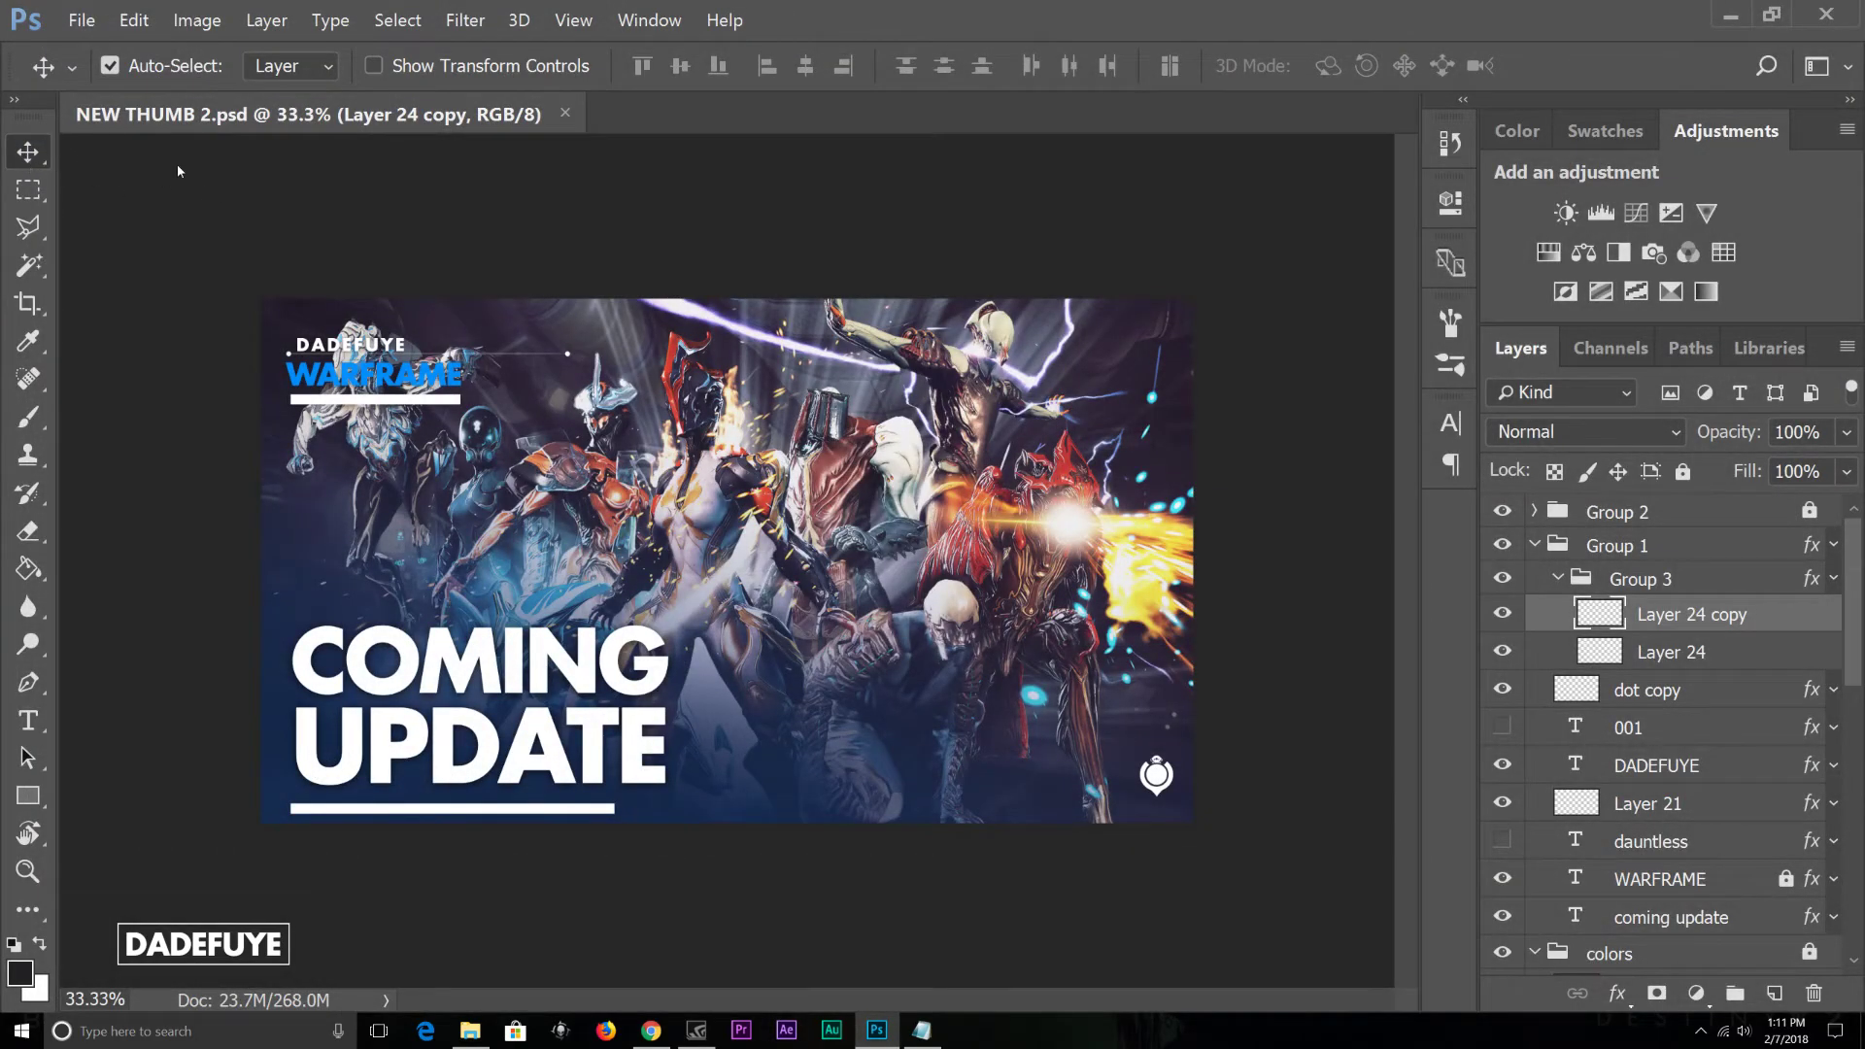
Step: Hide the WarframeGroupShot and Gantulyst image layers in the NEW THUMB 2.psd thumbnail
scroll(146, 236, "down", 5)
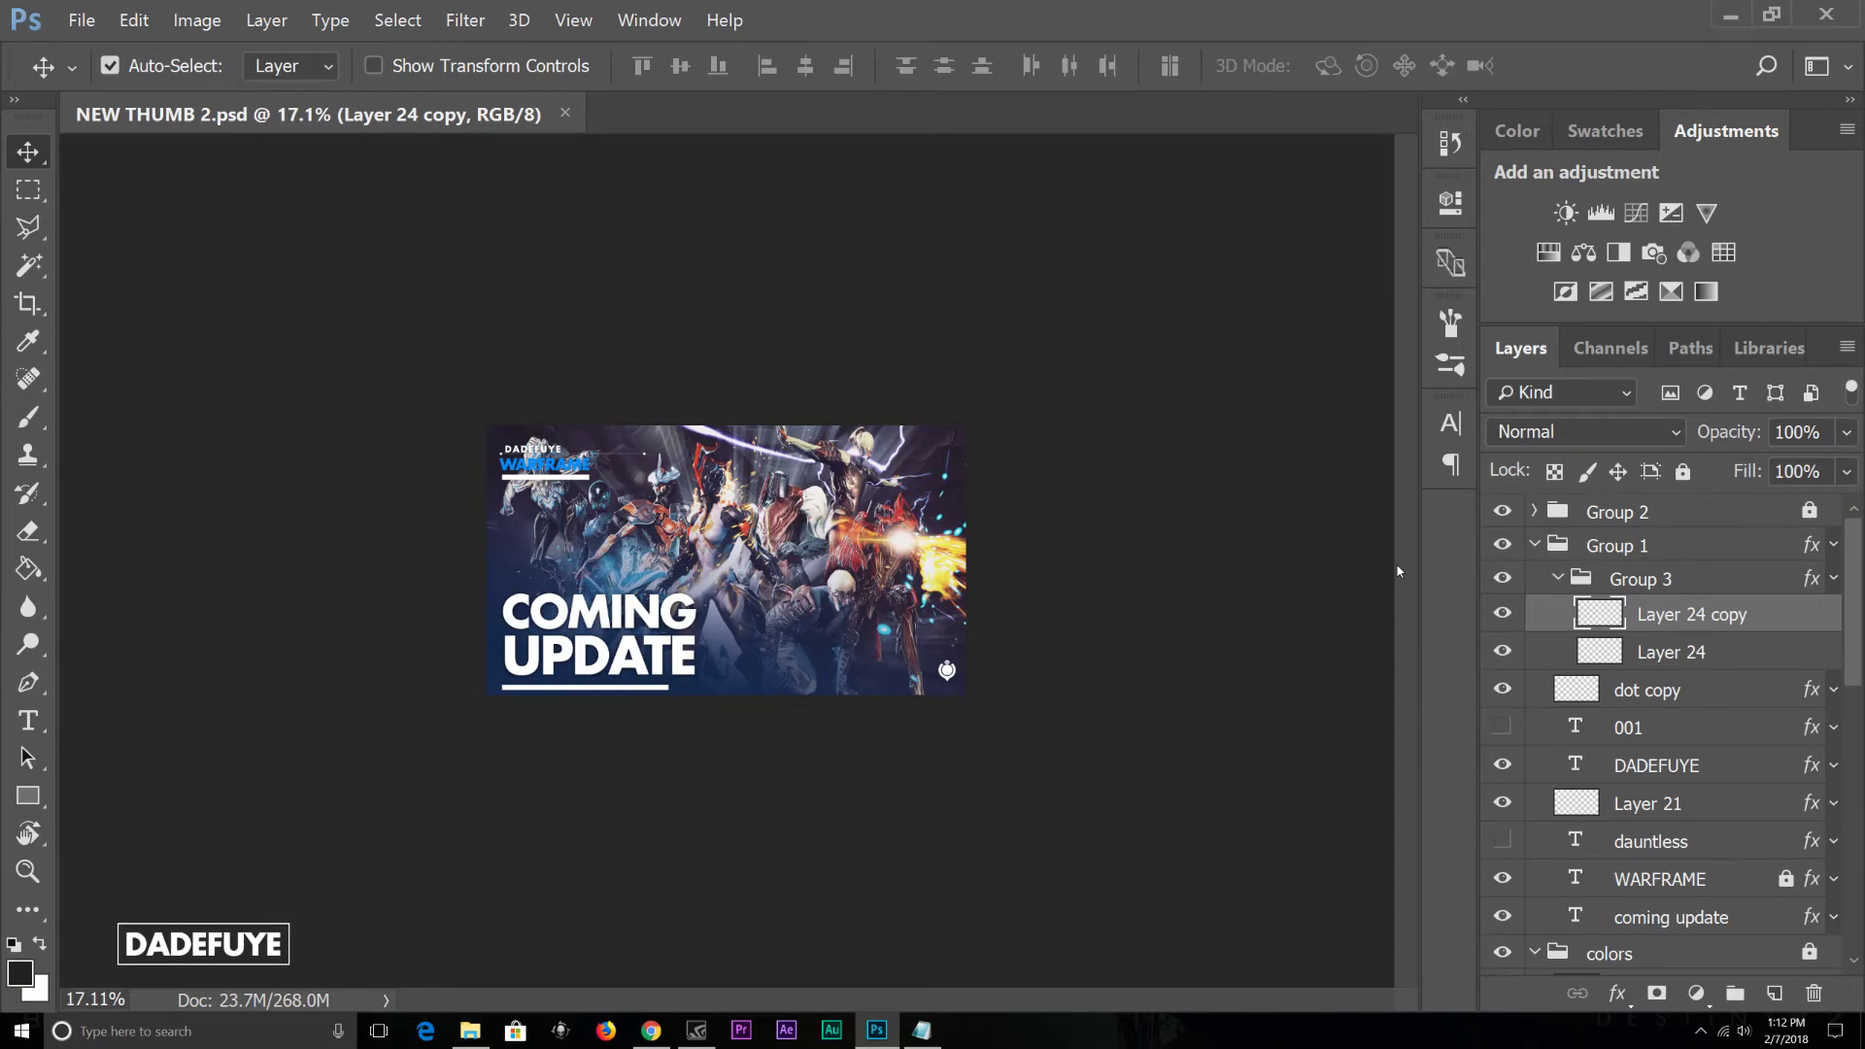
scroll(1616, 512, "down", 10)
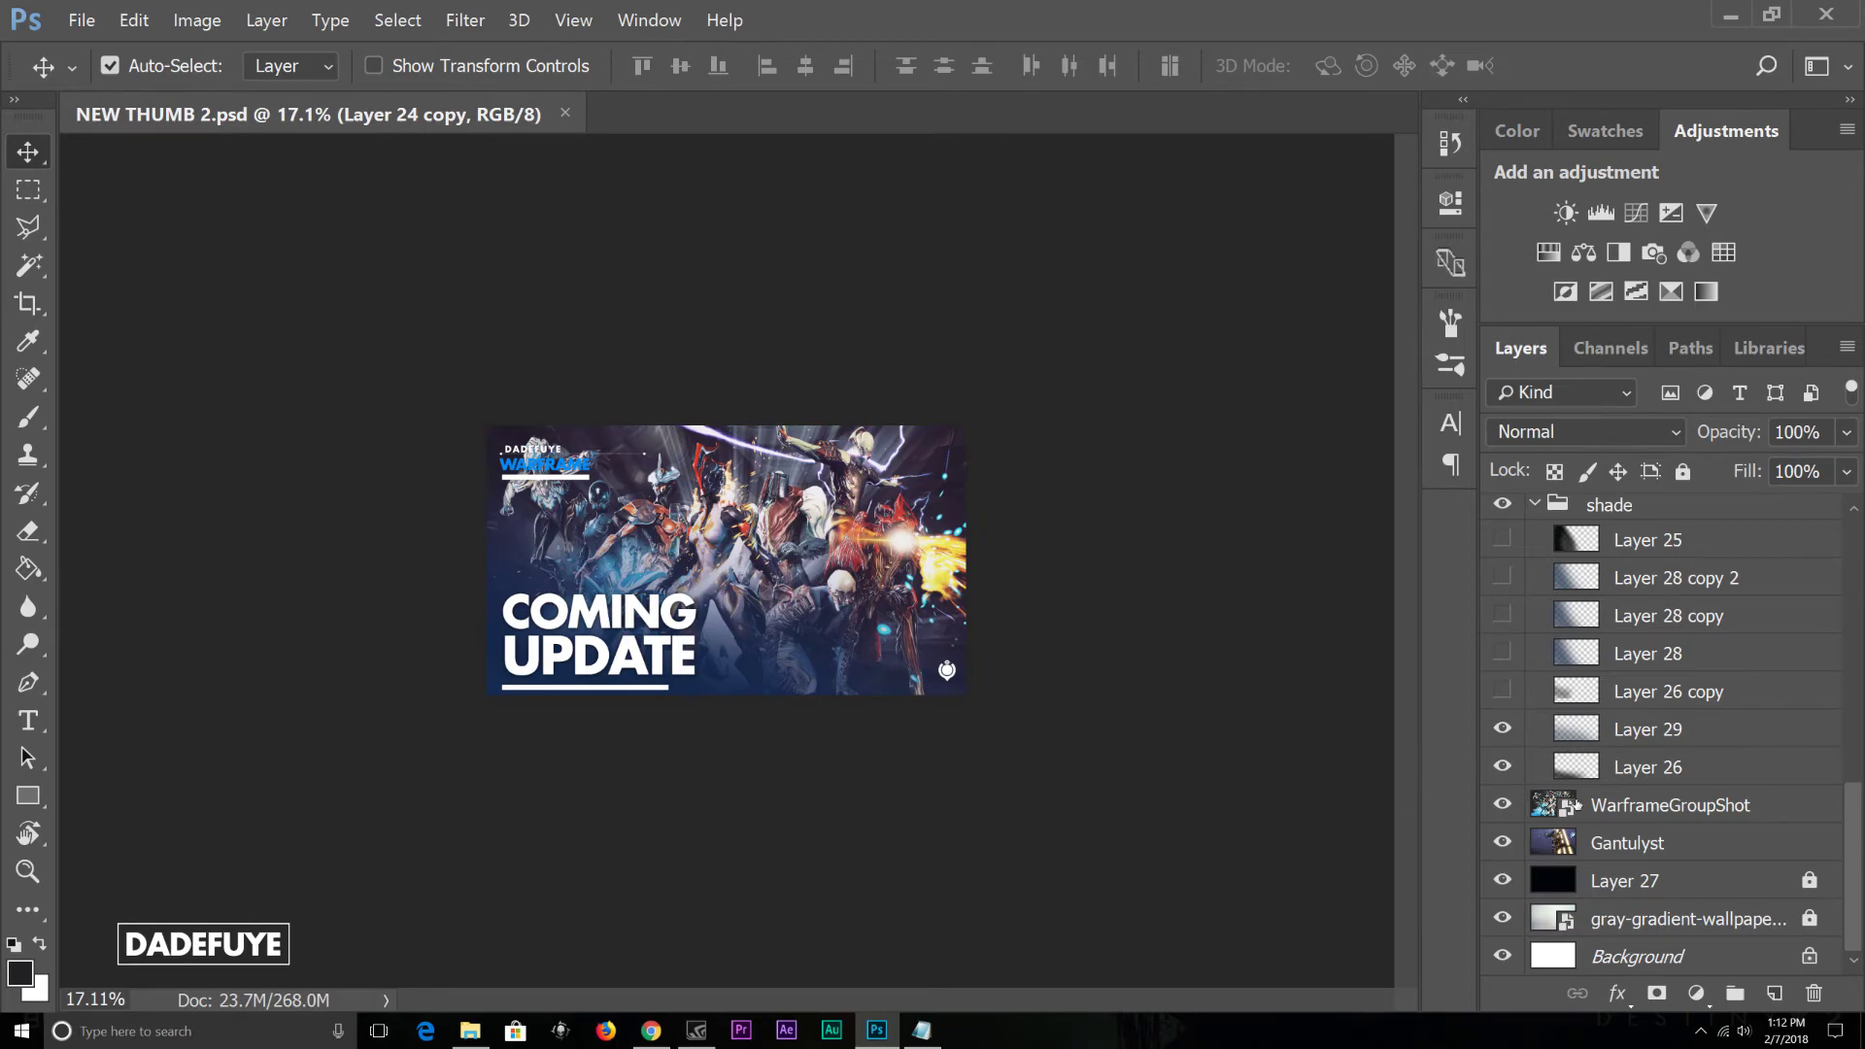
left_click(1627, 802)
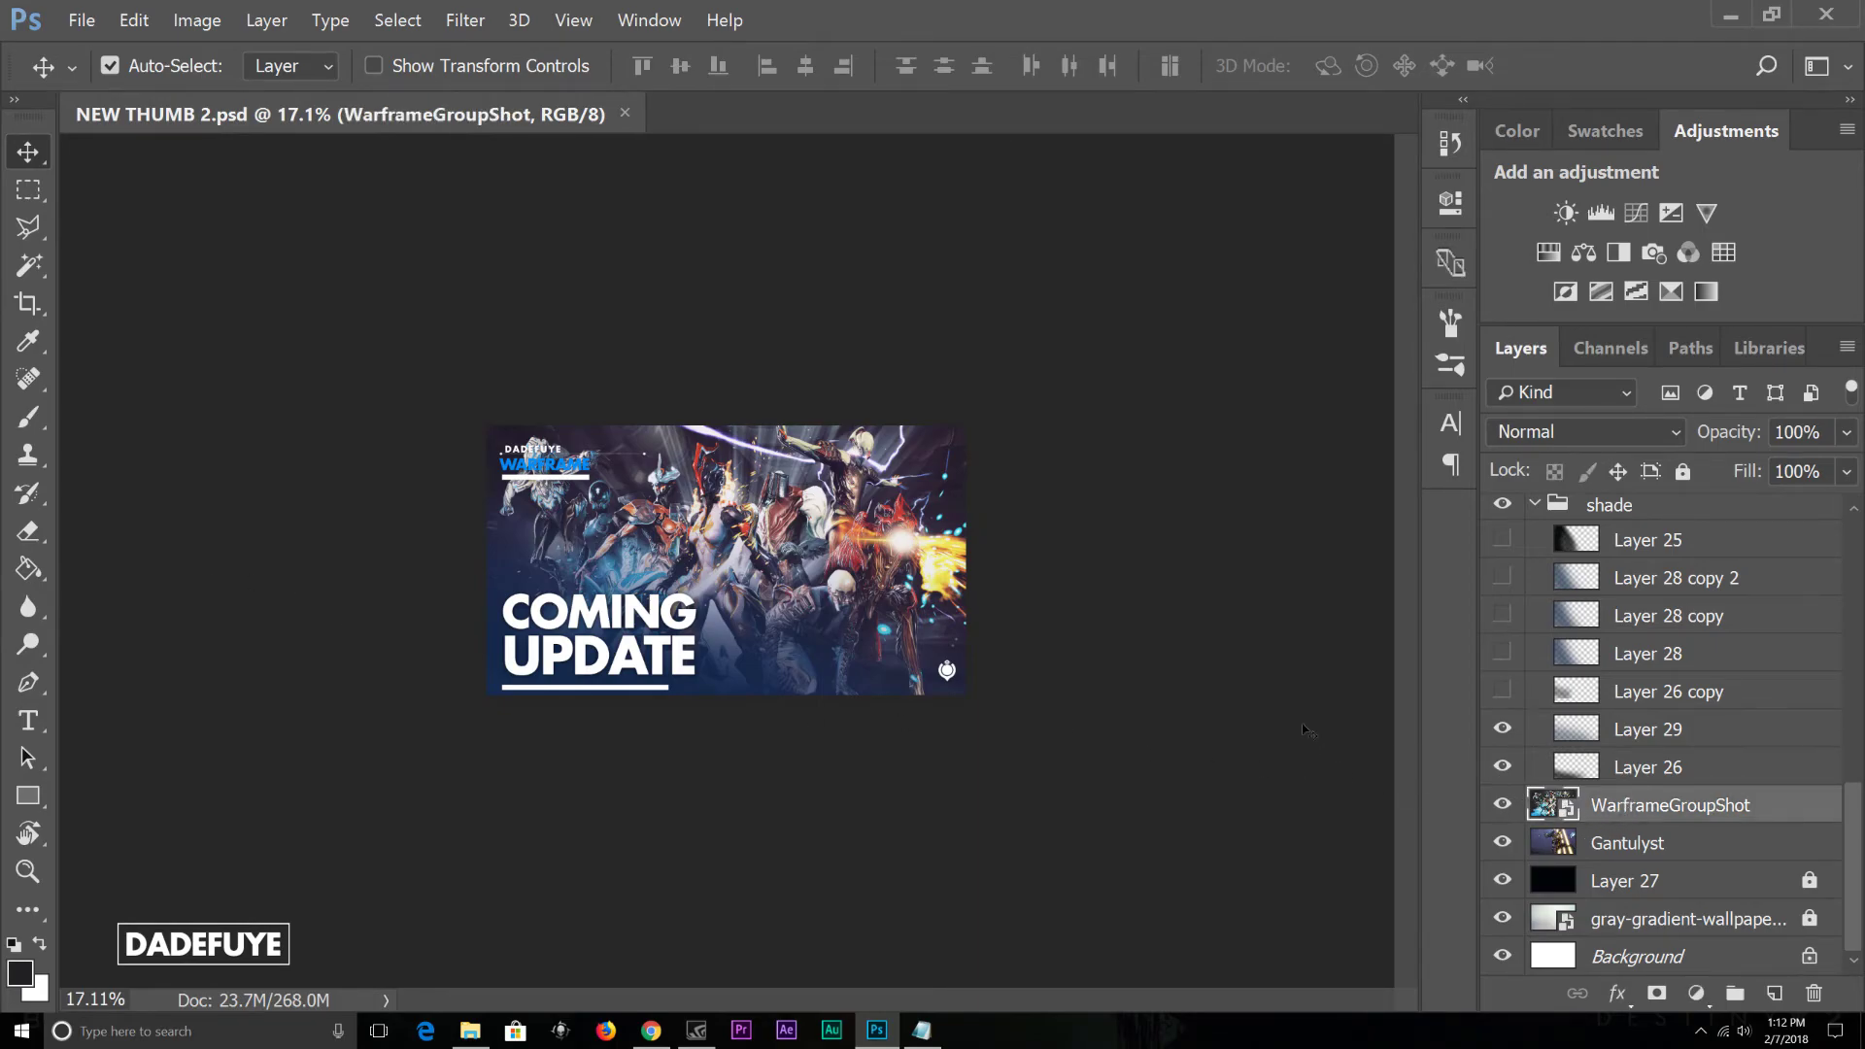
left_click(1502, 804)
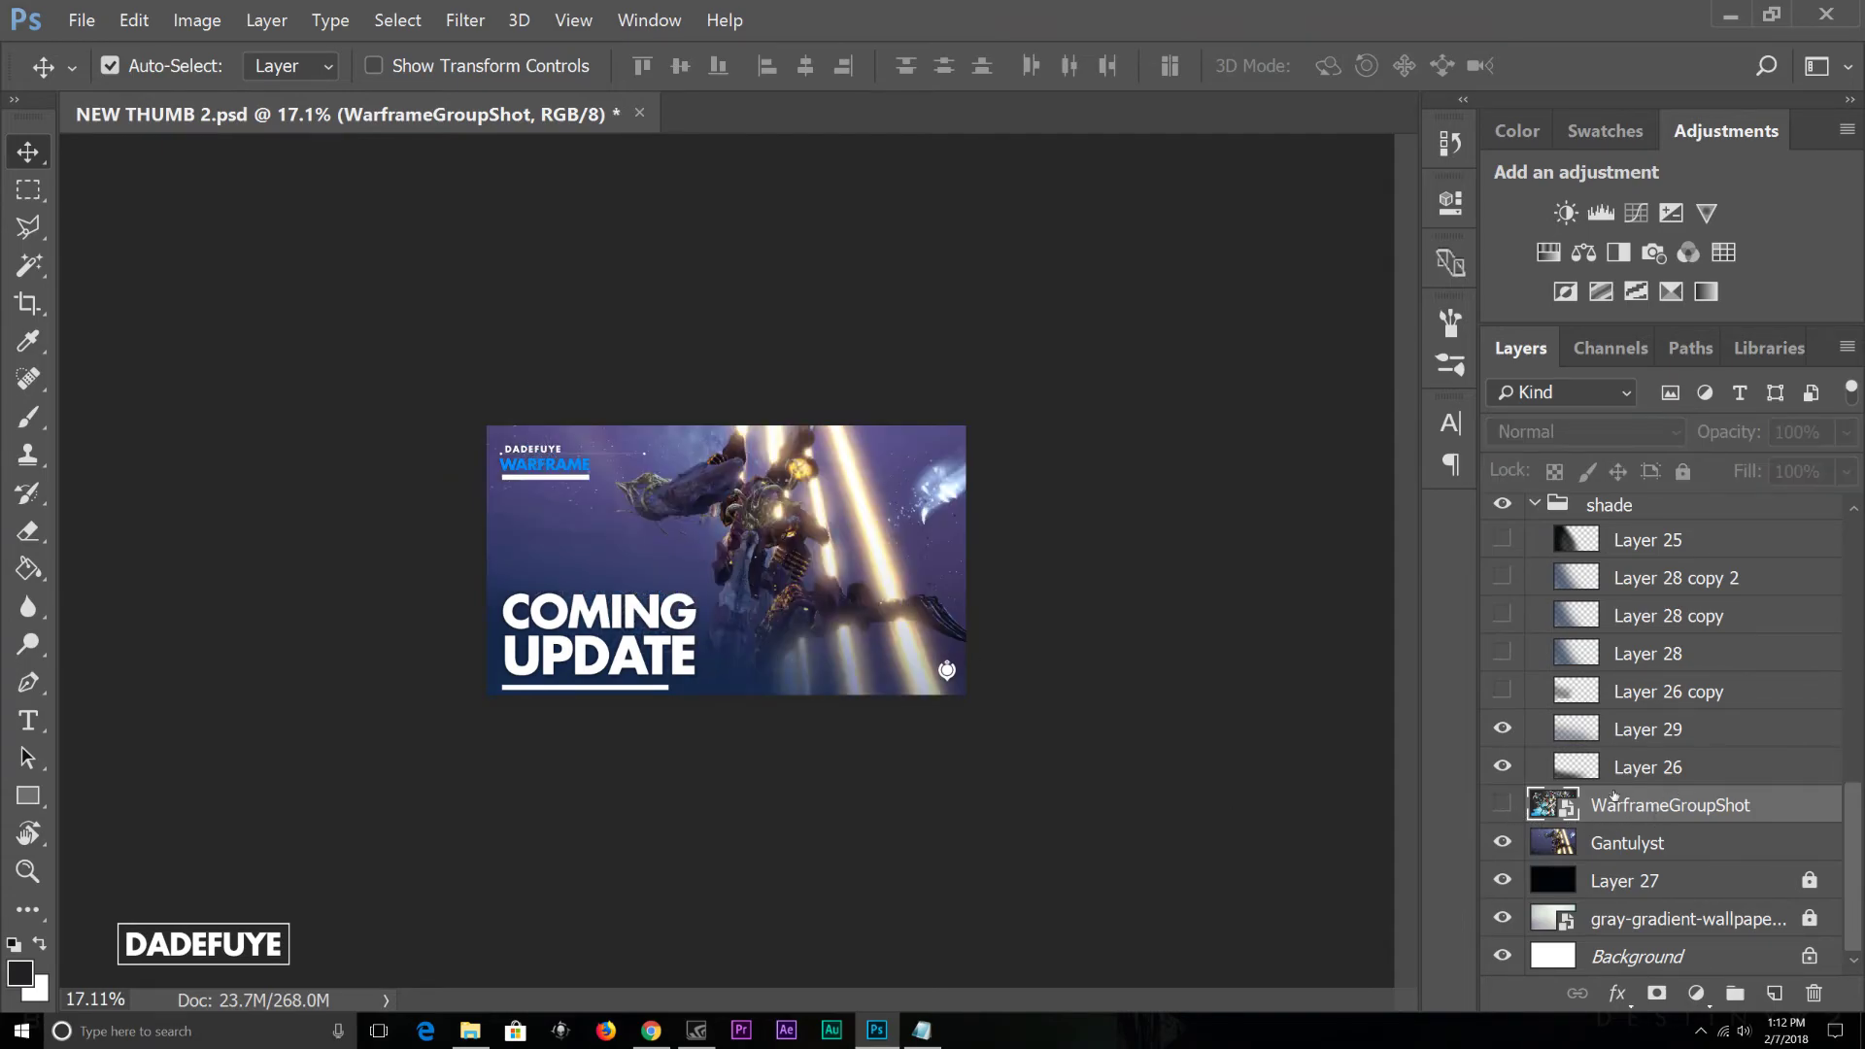
left_click(1503, 842)
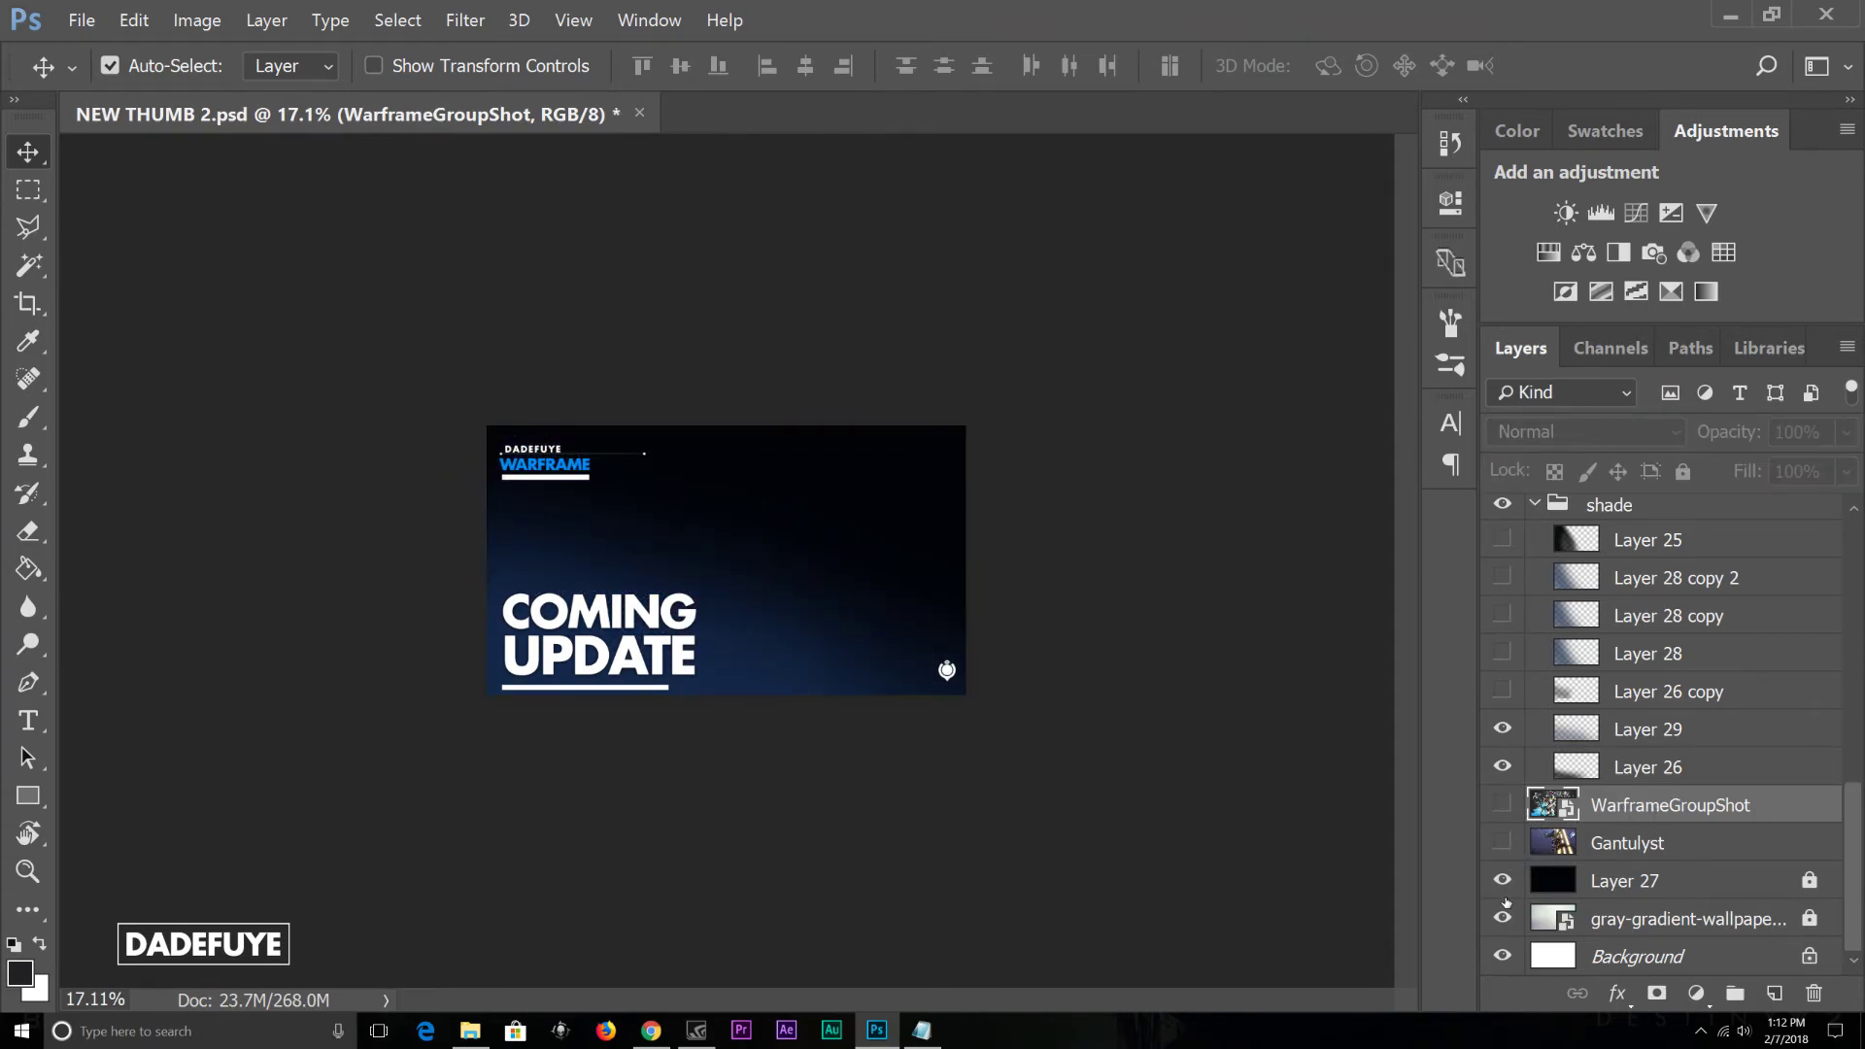
Step: Toggle the black Layer 27 off and back on, and show the Gantulyst and WarframeGroupShot image layers again
left_click(1503, 881)
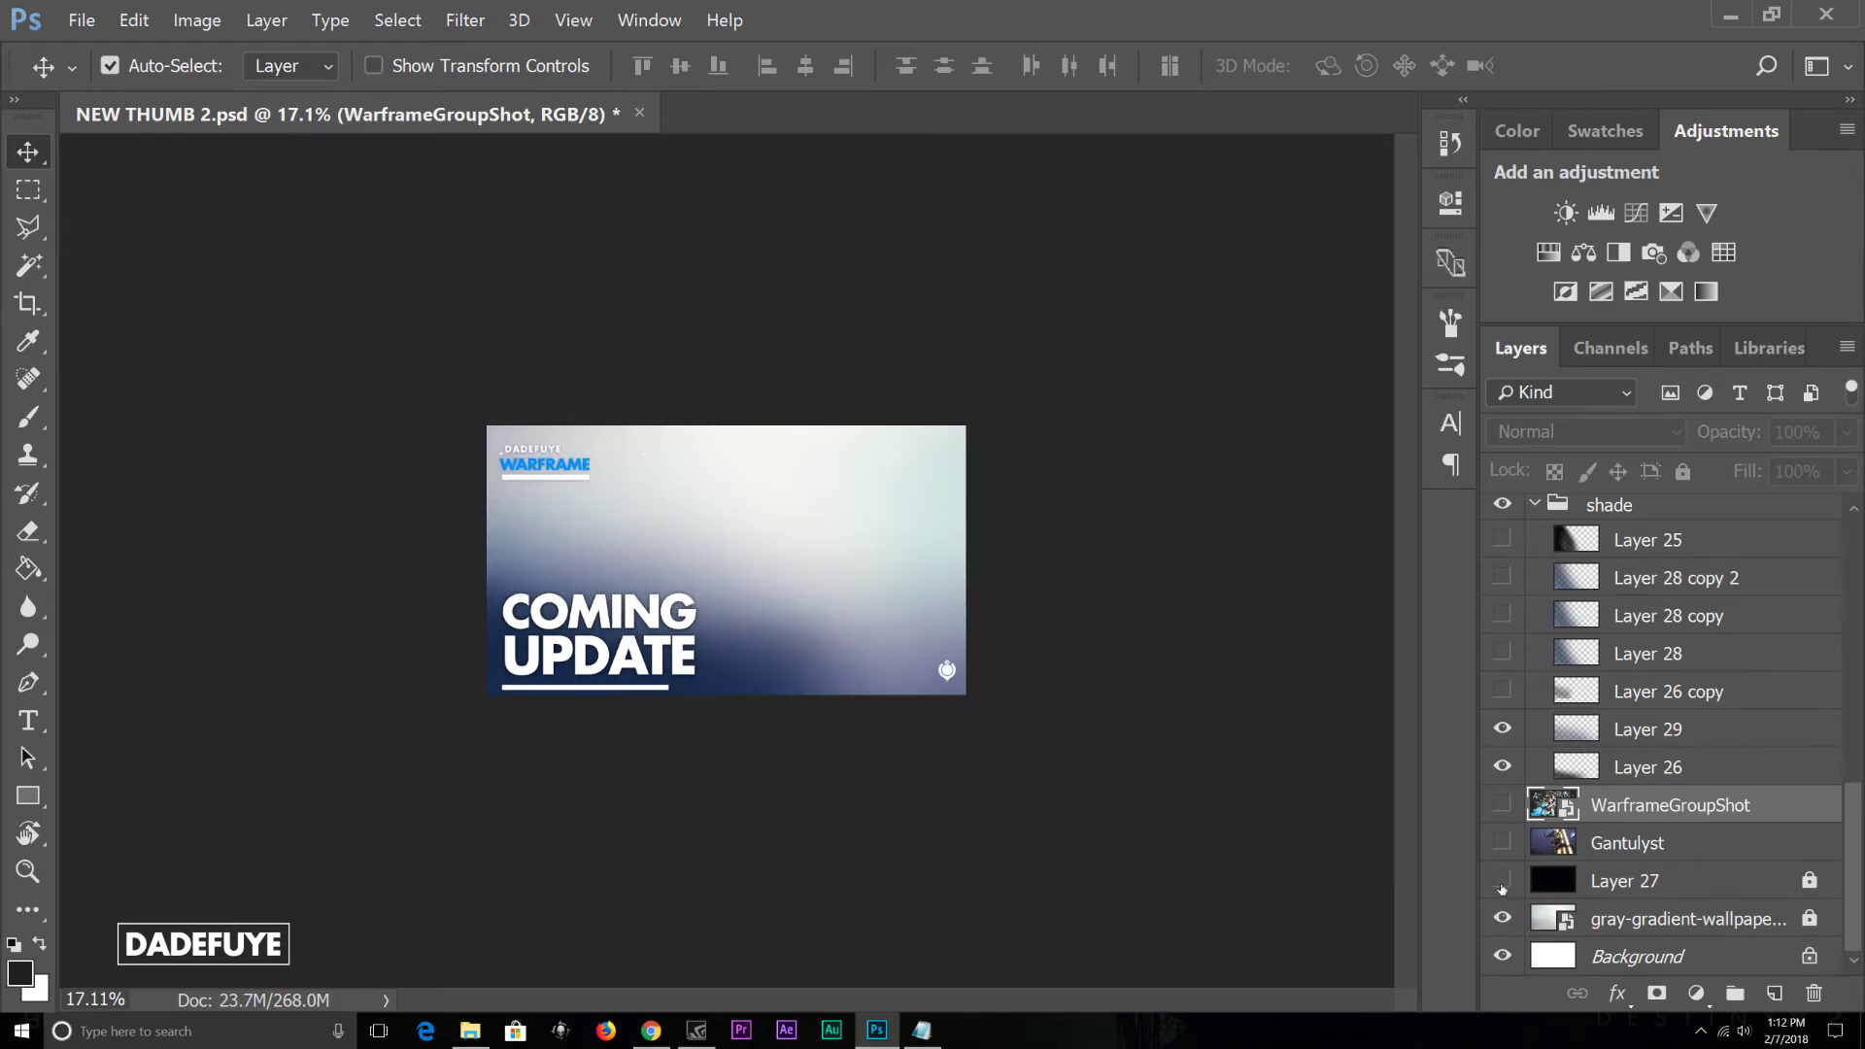
left_click(1503, 881)
left_click(1502, 843)
left_click(1502, 804)
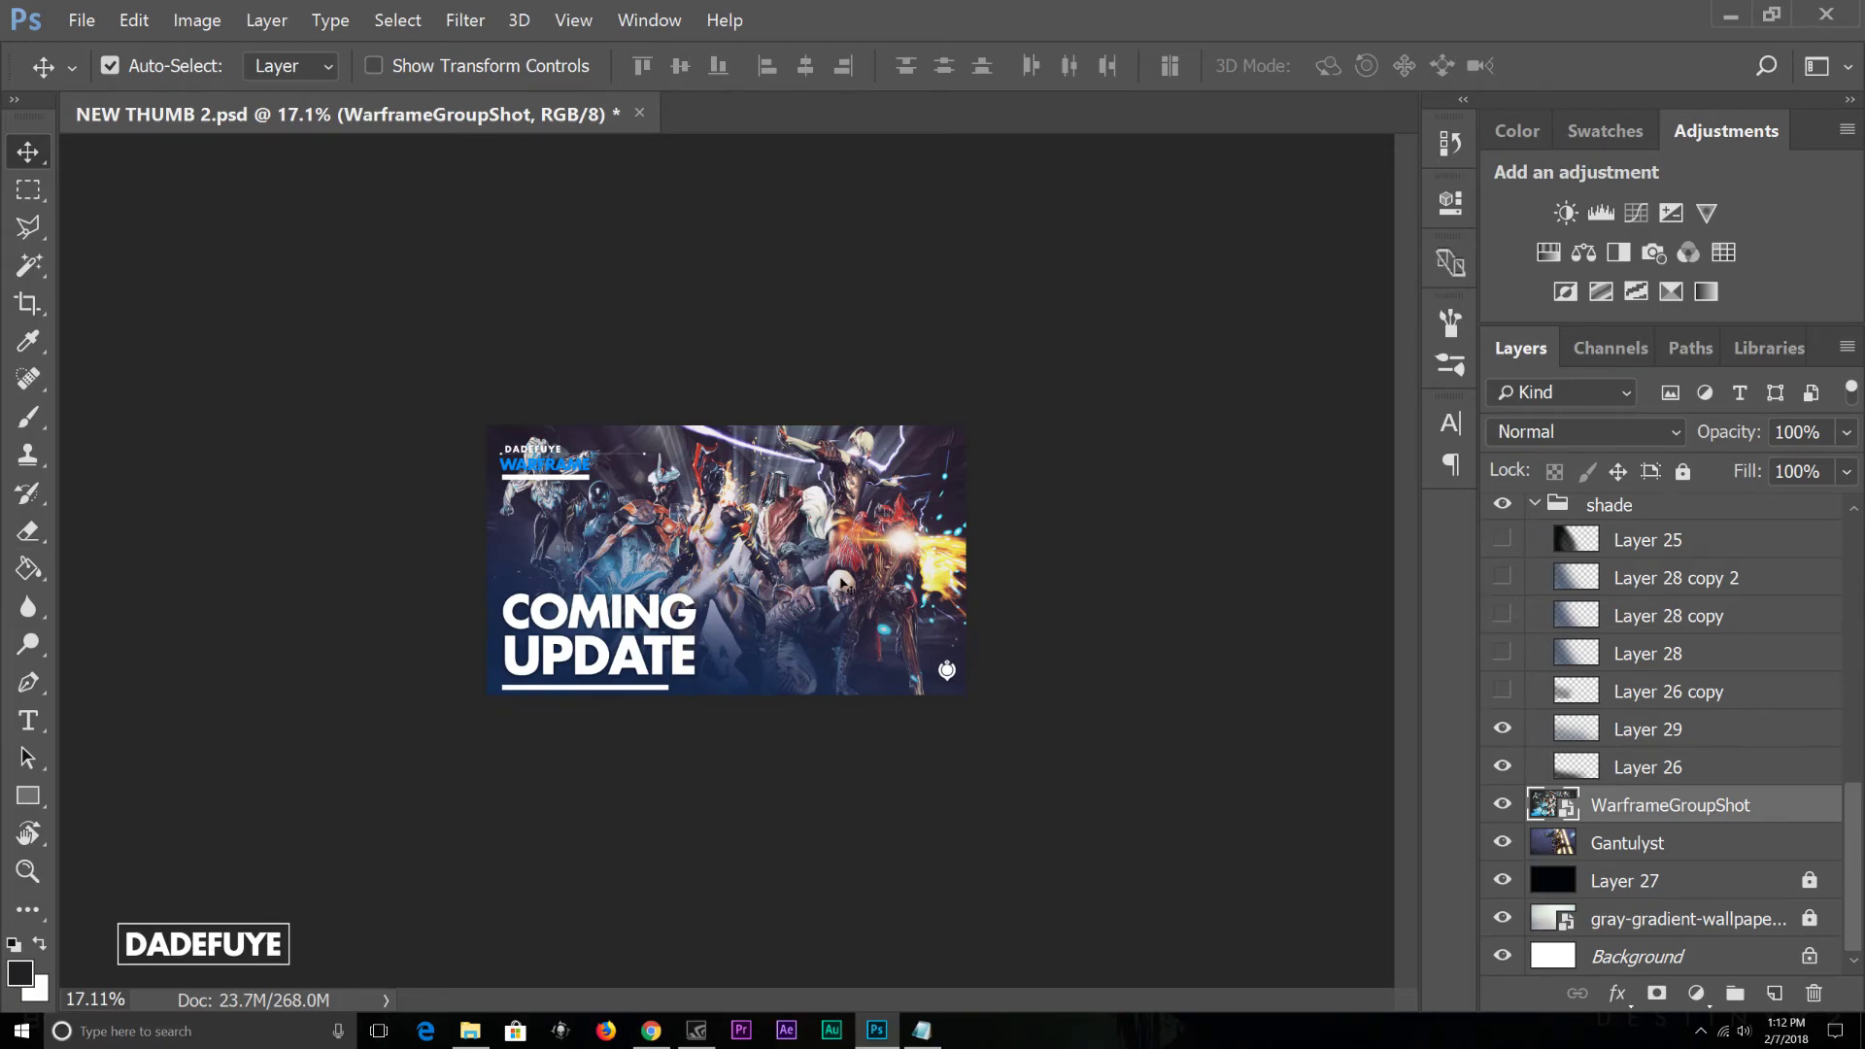
Step: Toggle the purple Layer 7 in the colors group off and back on, and collapse the colors group
scroll(1615, 767, "up", 10)
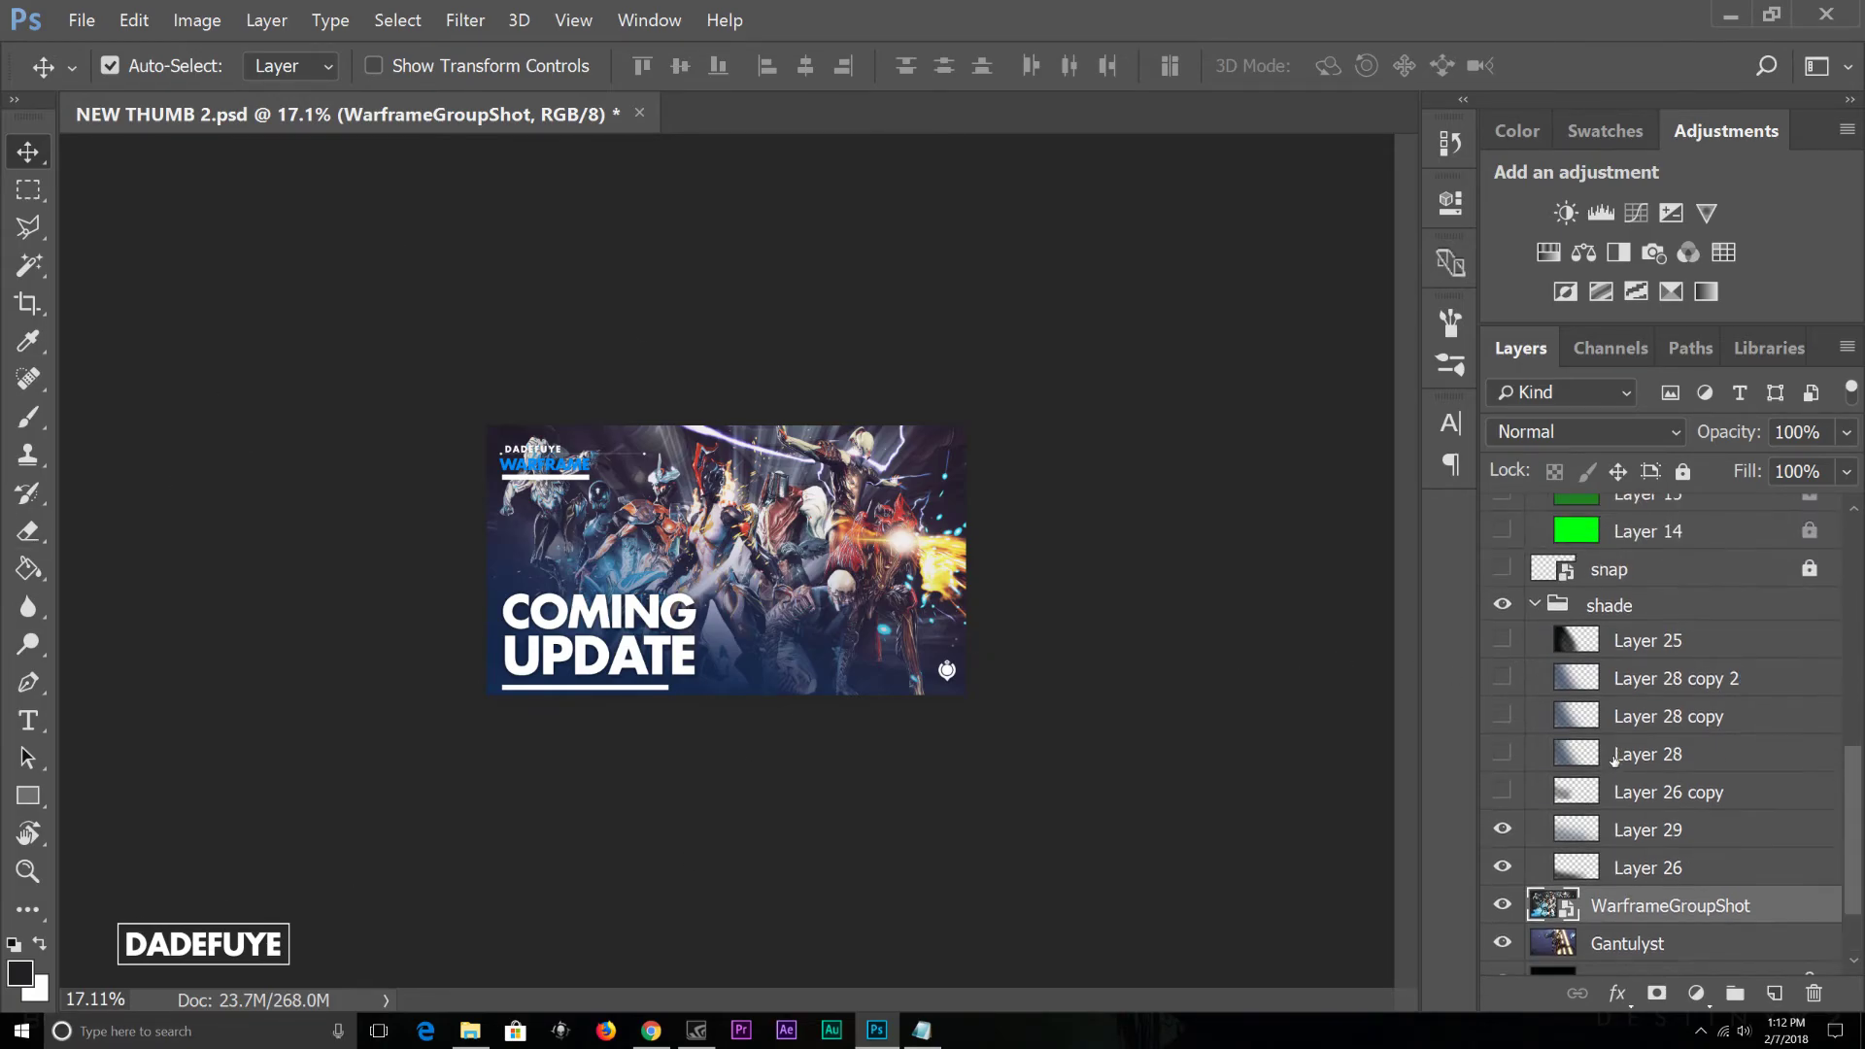
scroll(1620, 754, "up", 3)
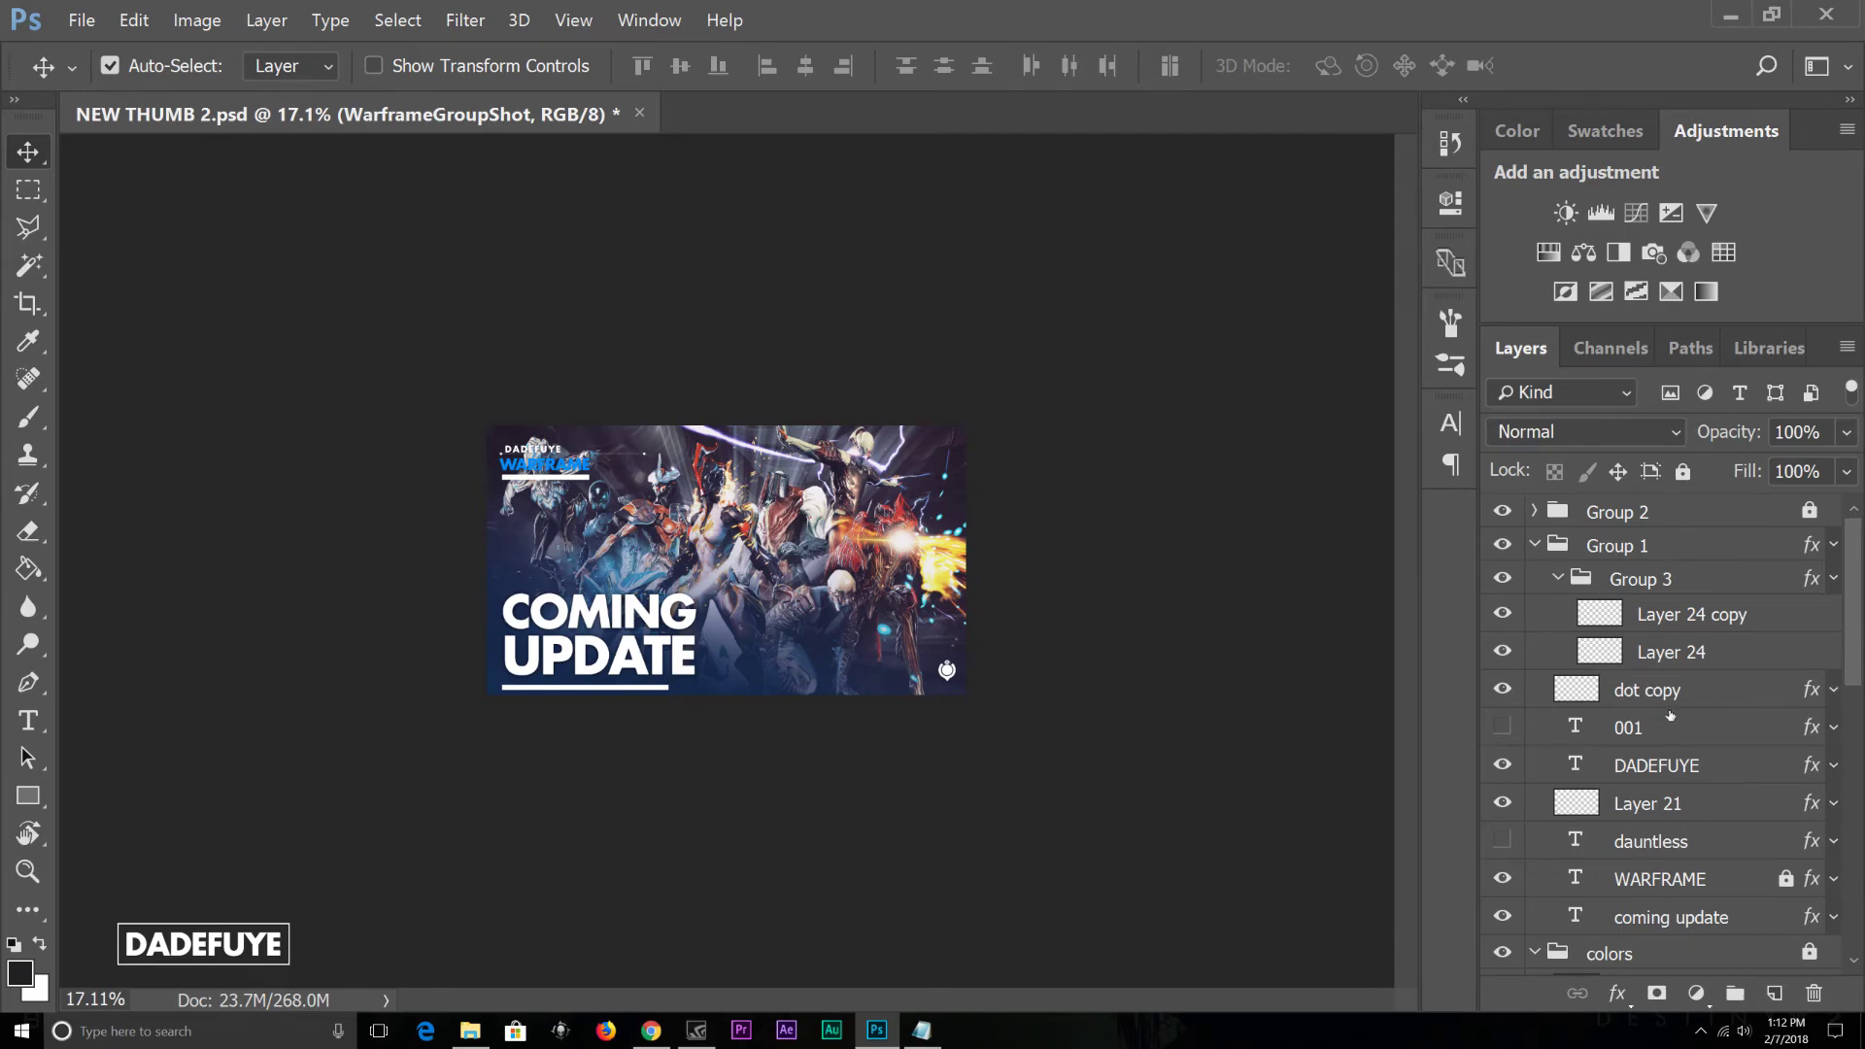
scroll(1652, 724, "down", 5)
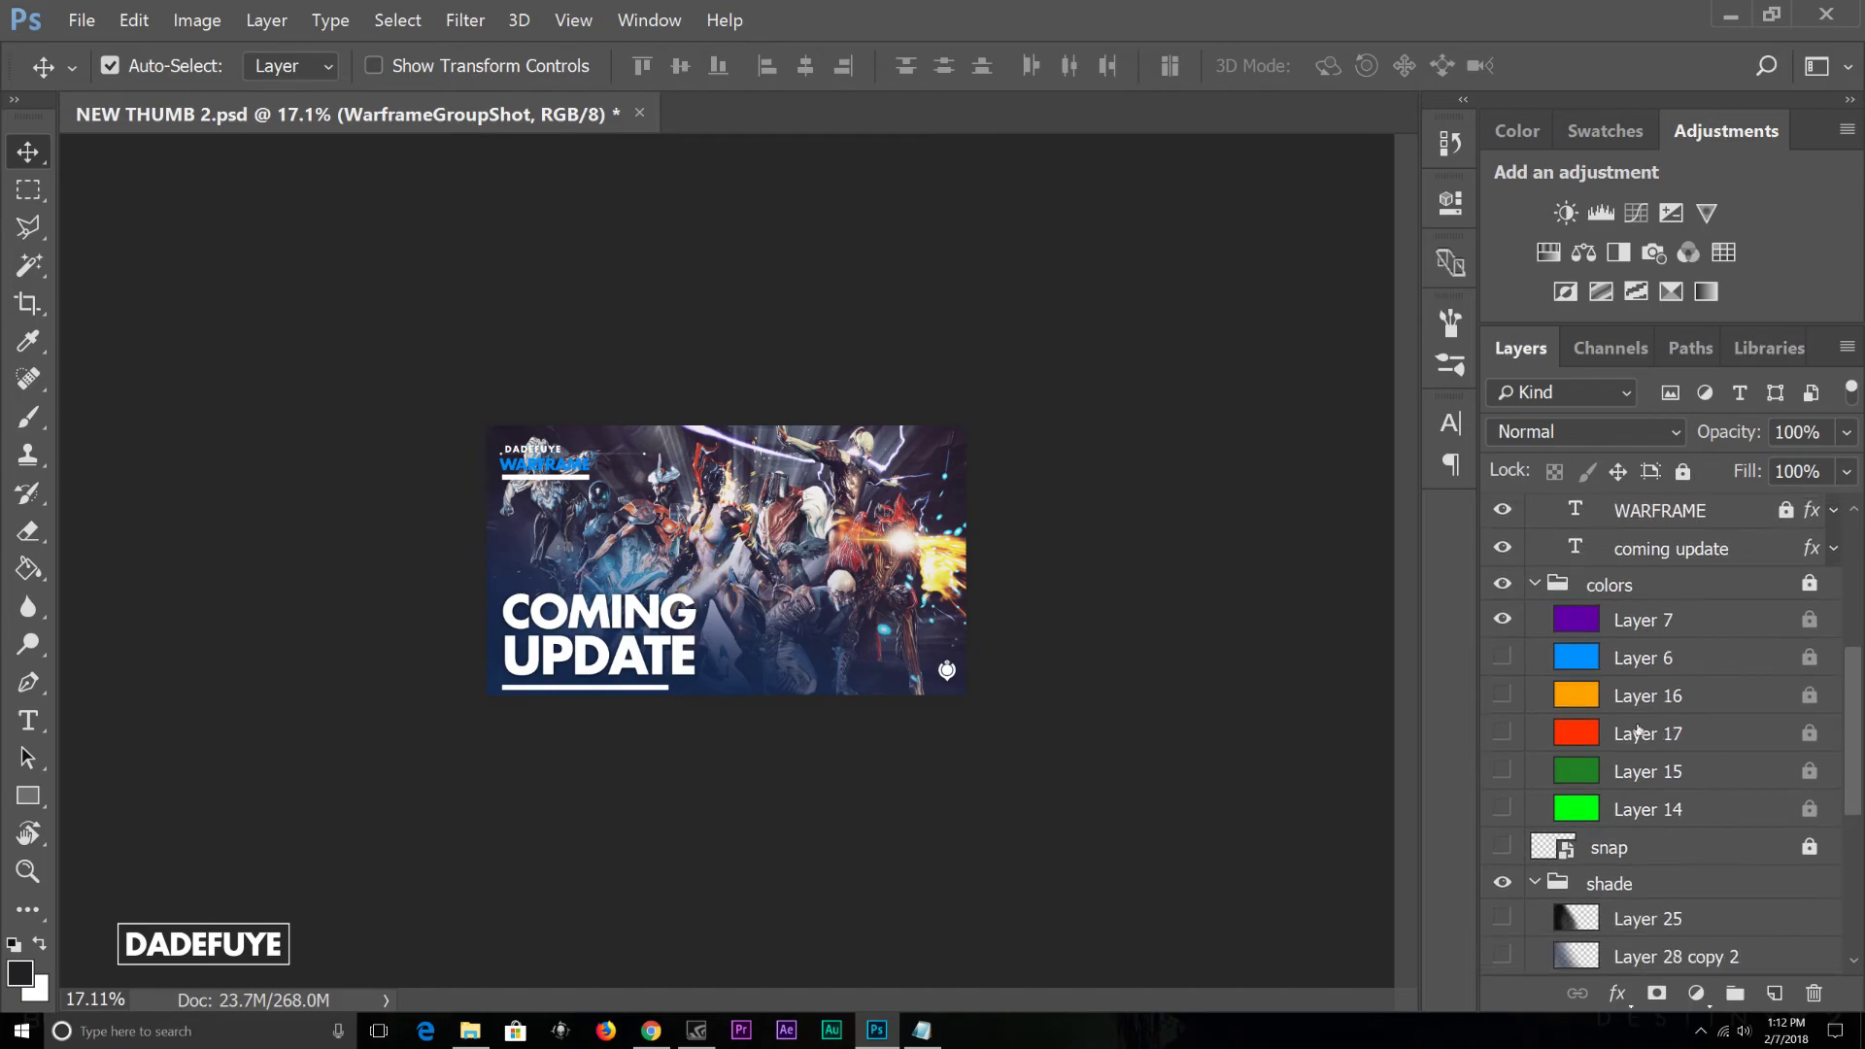
left_click(1506, 619)
left_click(1502, 621)
left_click(1535, 584)
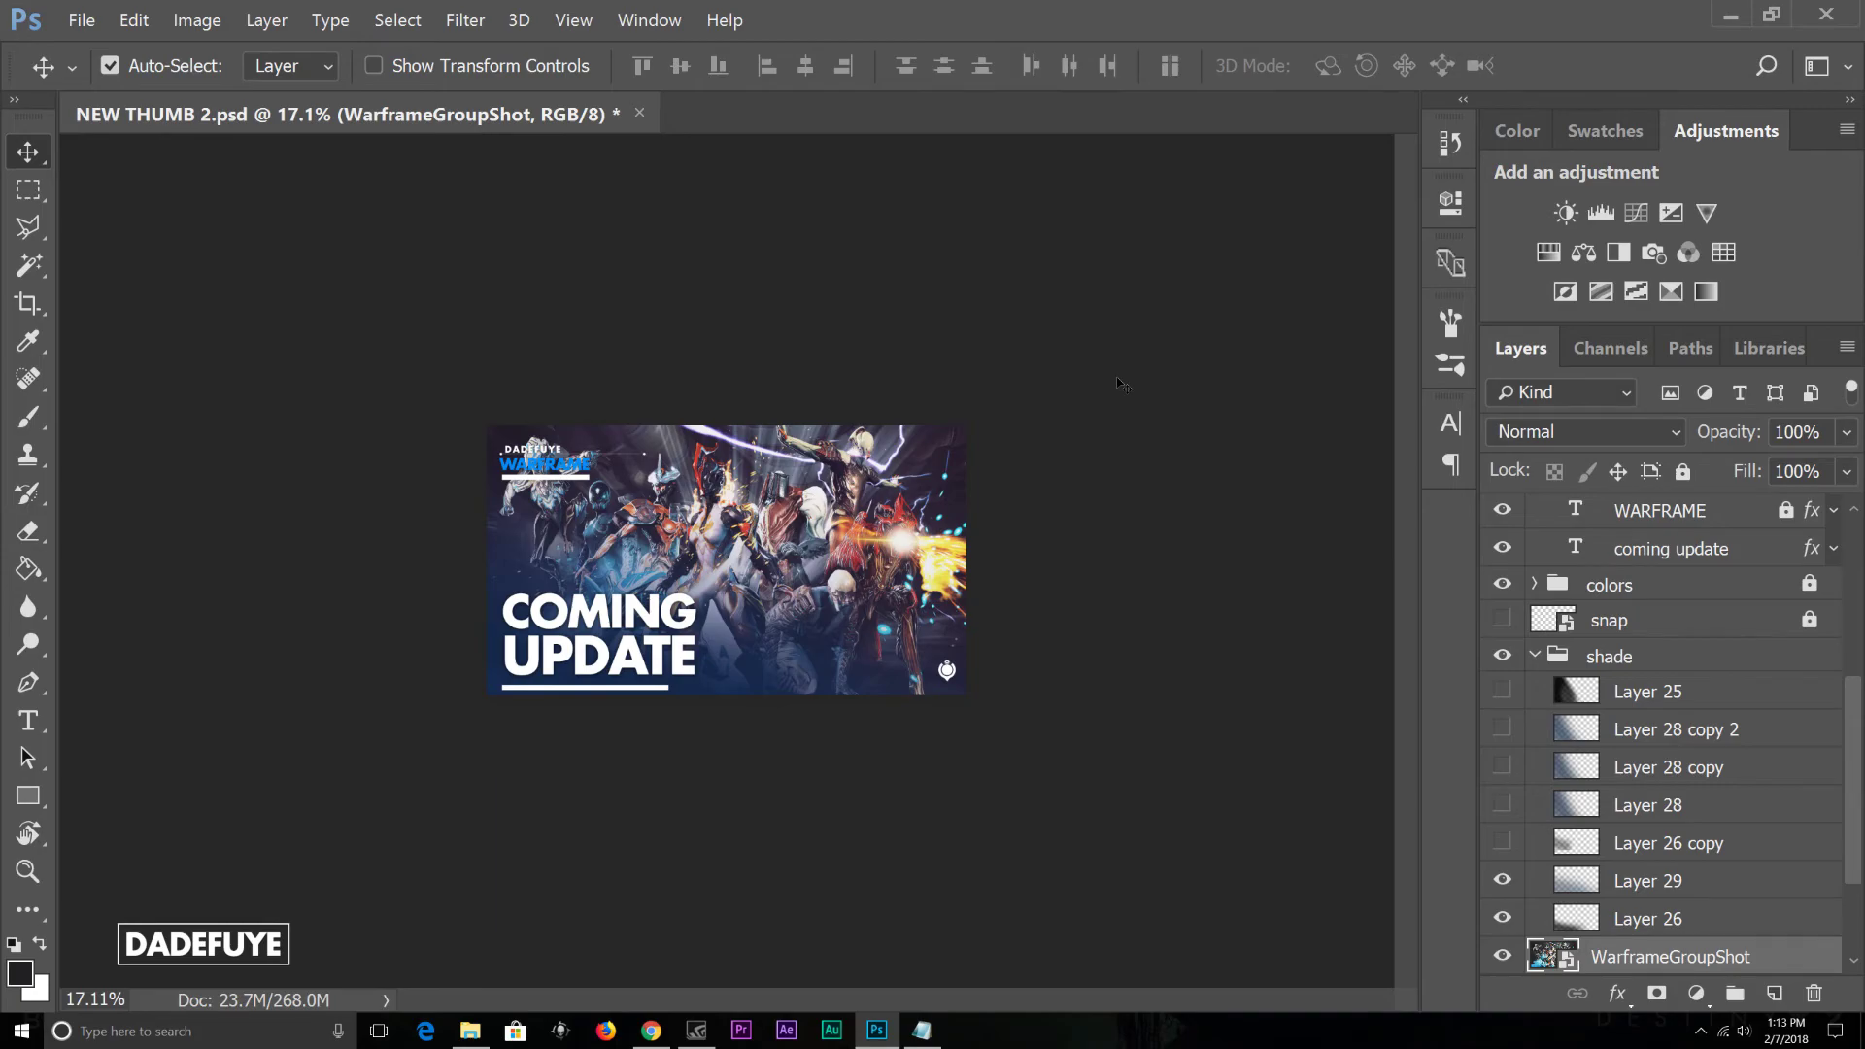
Step: Open Adobe Audition to view its empty workspace with a slightly widened Editor panel, and close it to return to Photoshop
left_click(832, 1033)
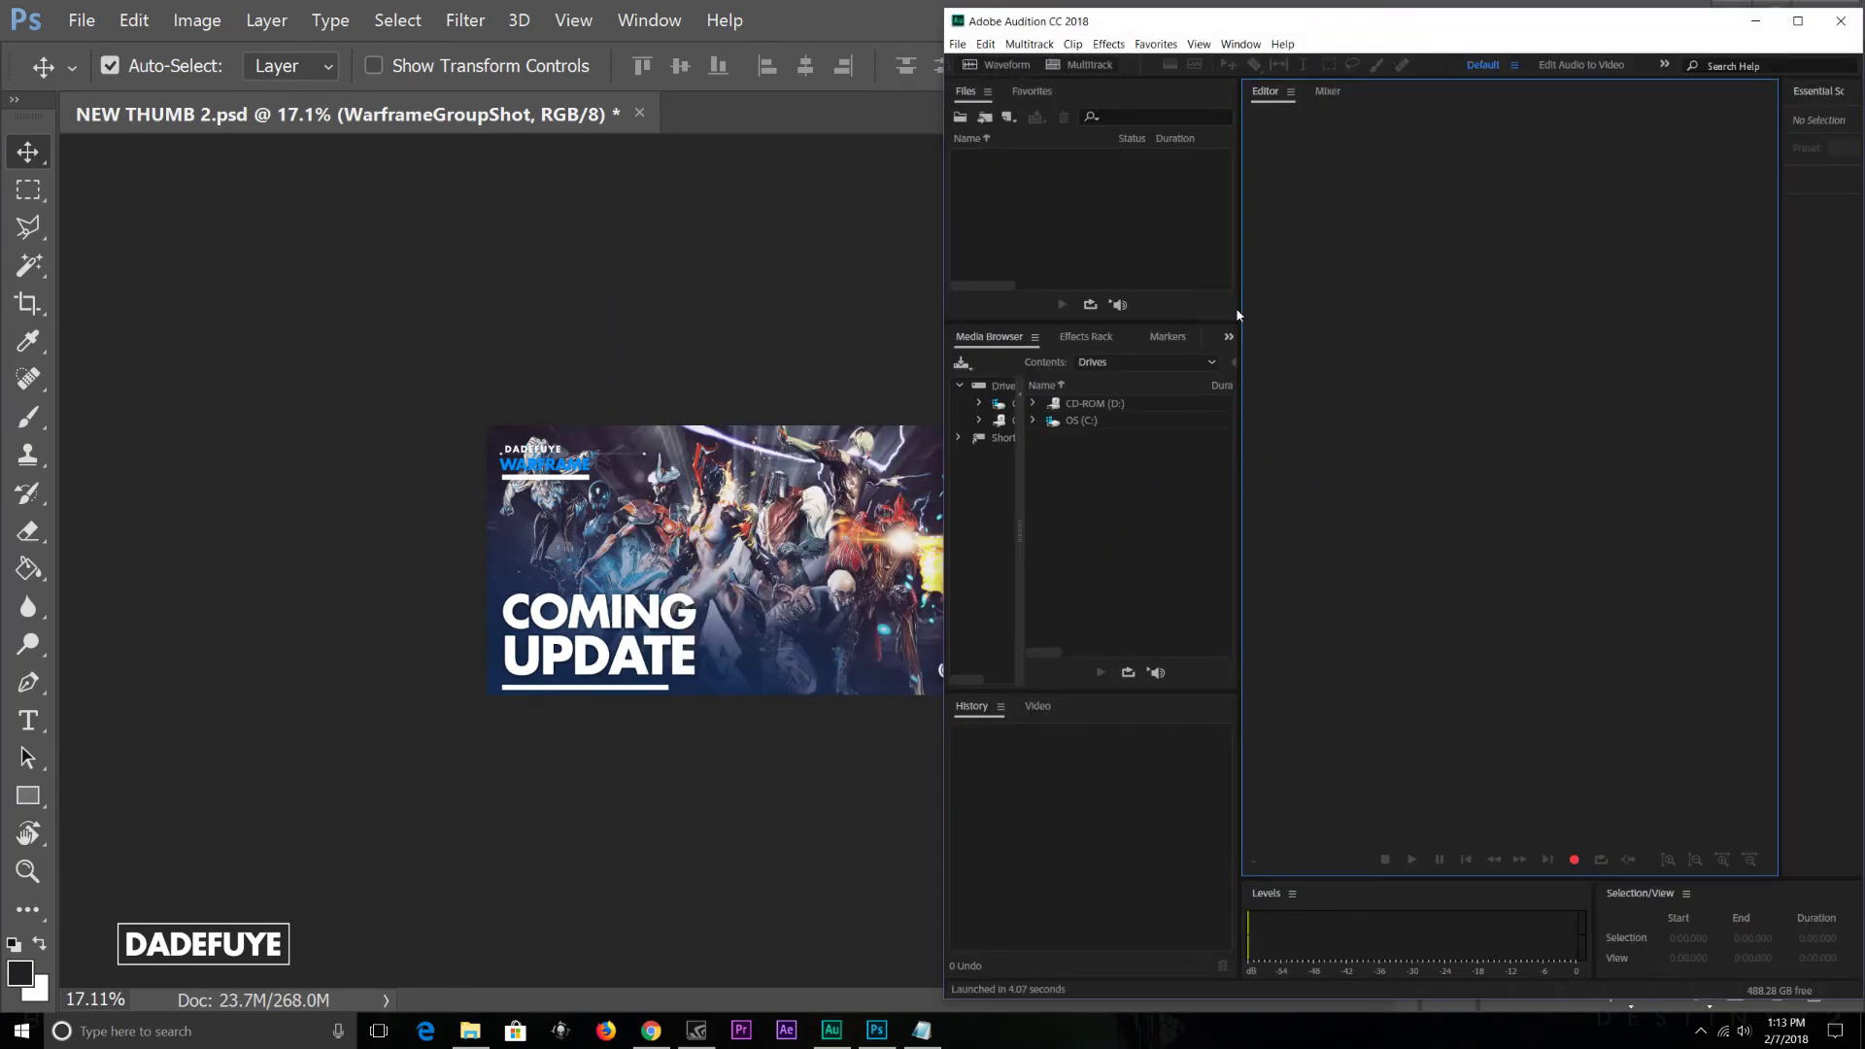
mouse_move(1237, 300)
left_mouse_down()
mouse_move(1136, 299)
mouse_move(1215, 297)
left_mouse_up()
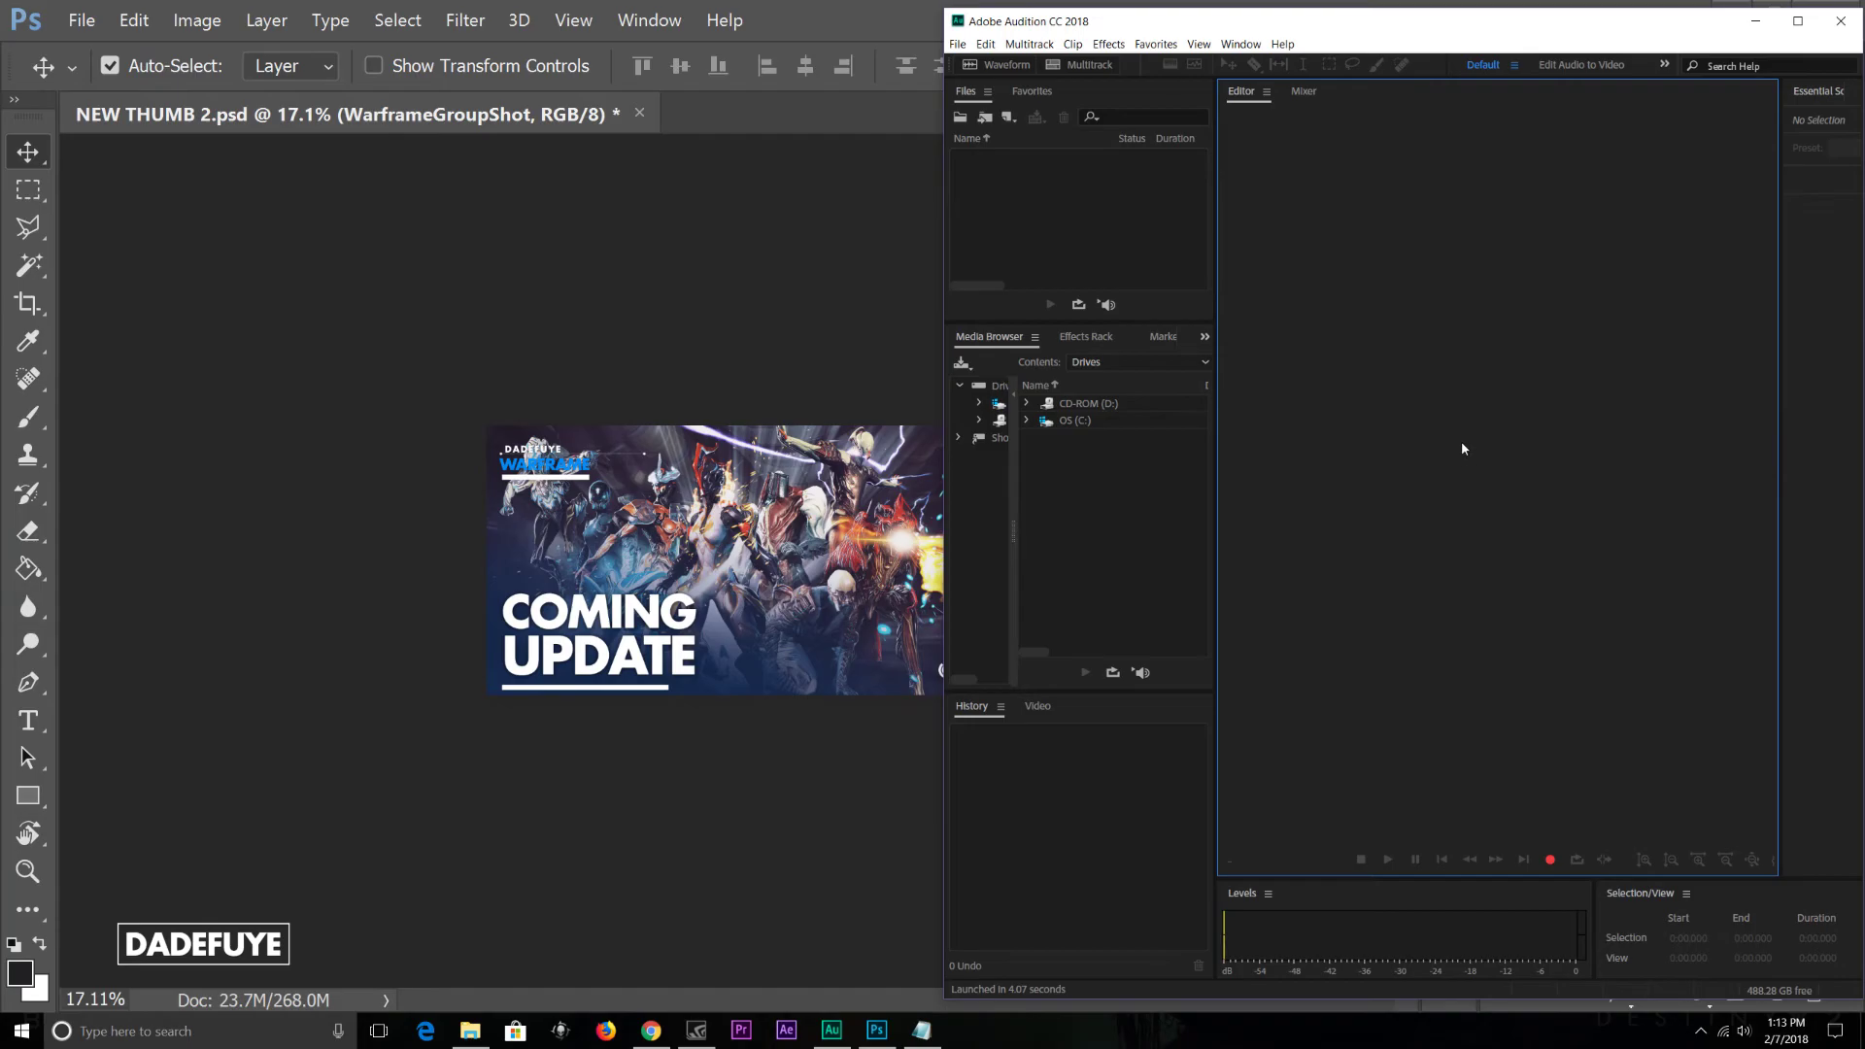
double_click(1616, 8)
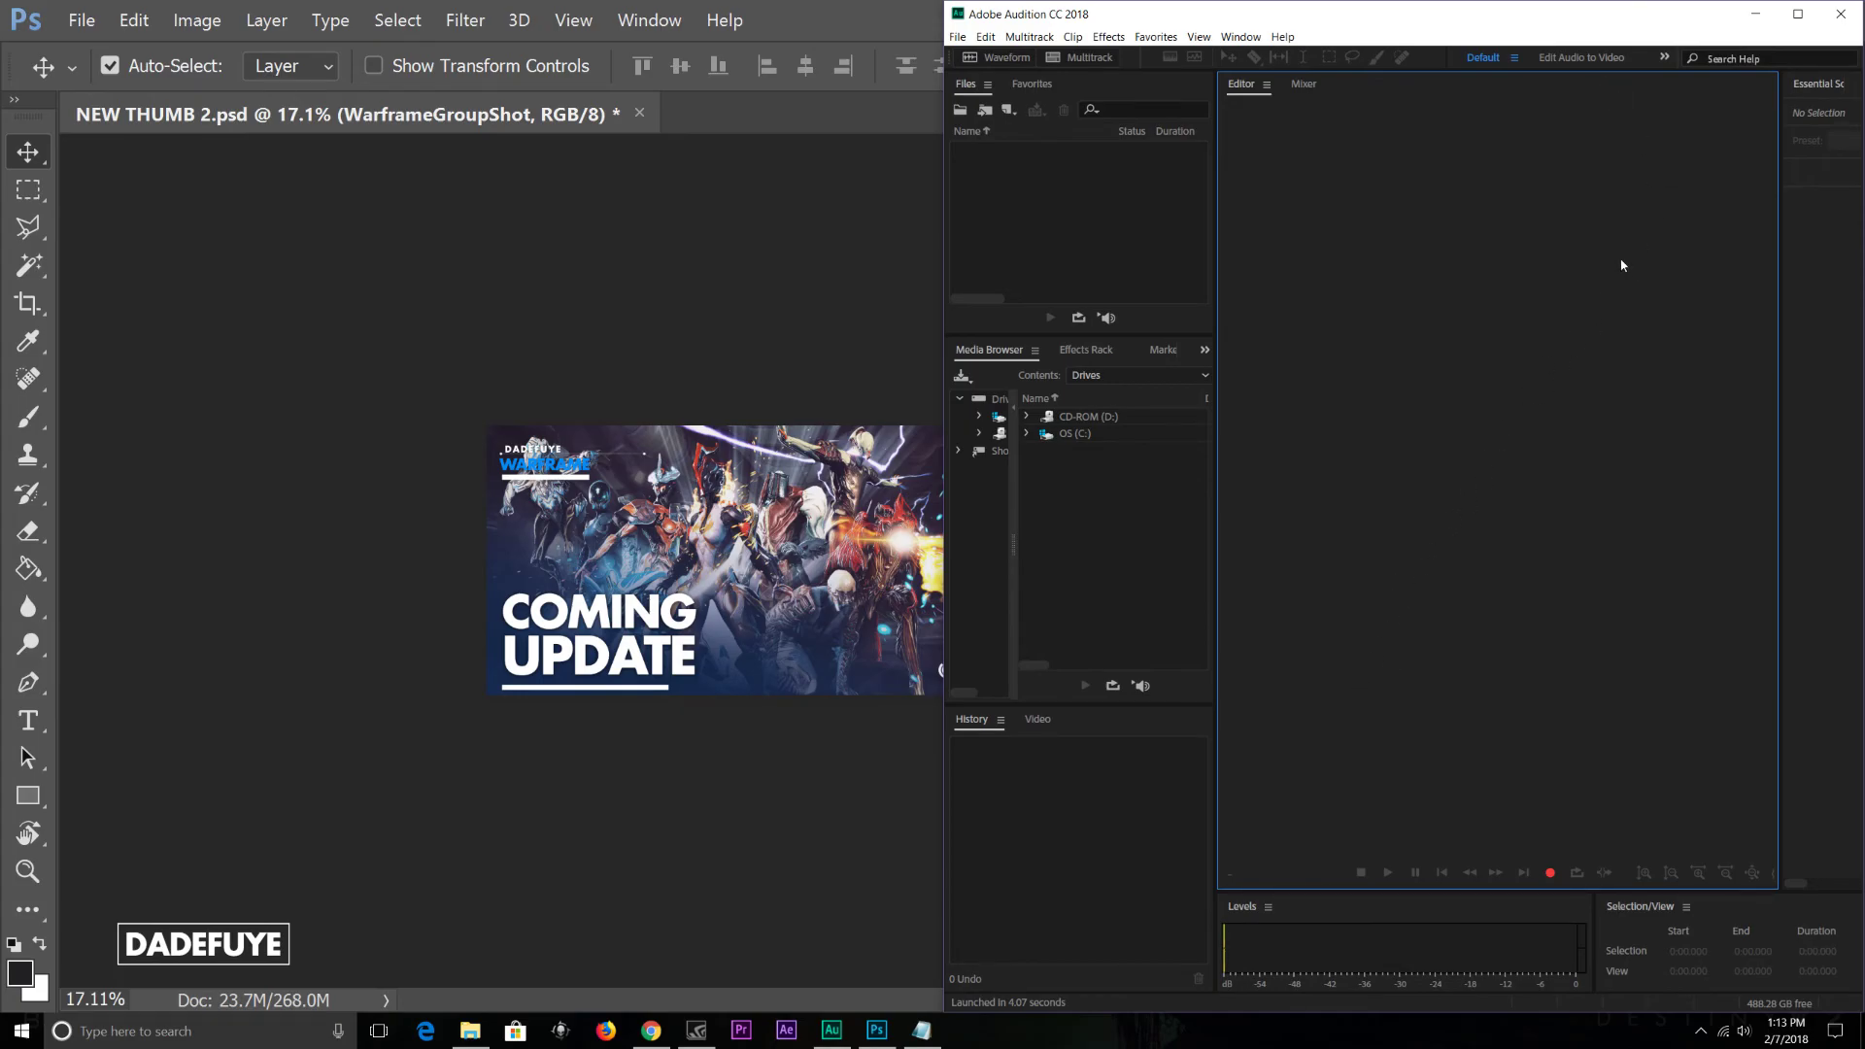
left_click(1851, 10)
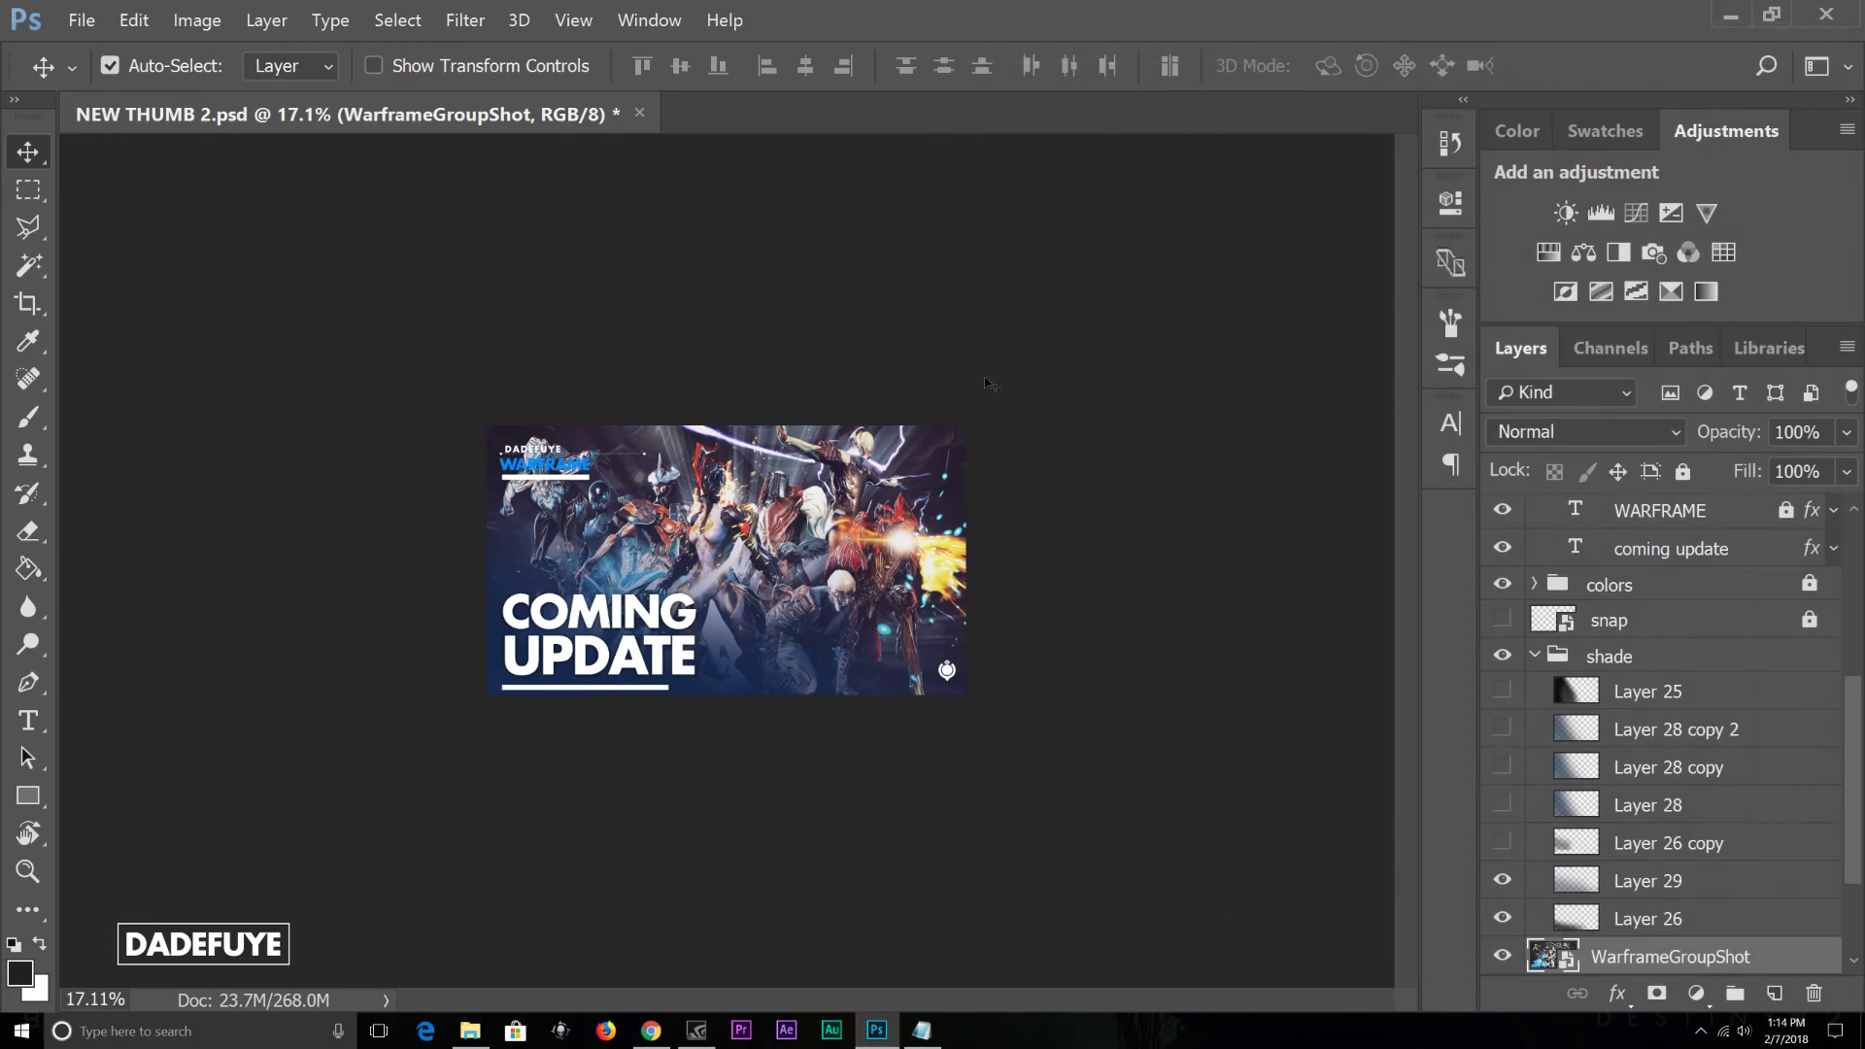